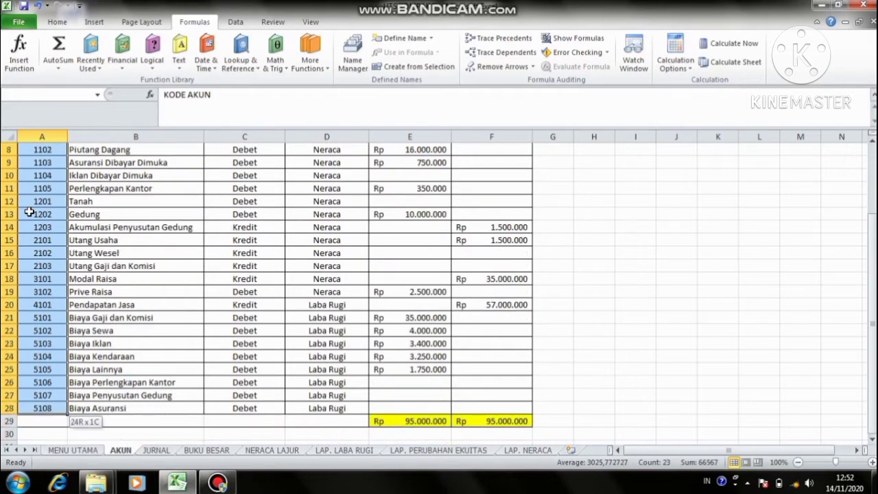
Define the name KODE_AKUN with workbook scope for the account code range A5:A28 on the AKUN sheet
click(403, 38)
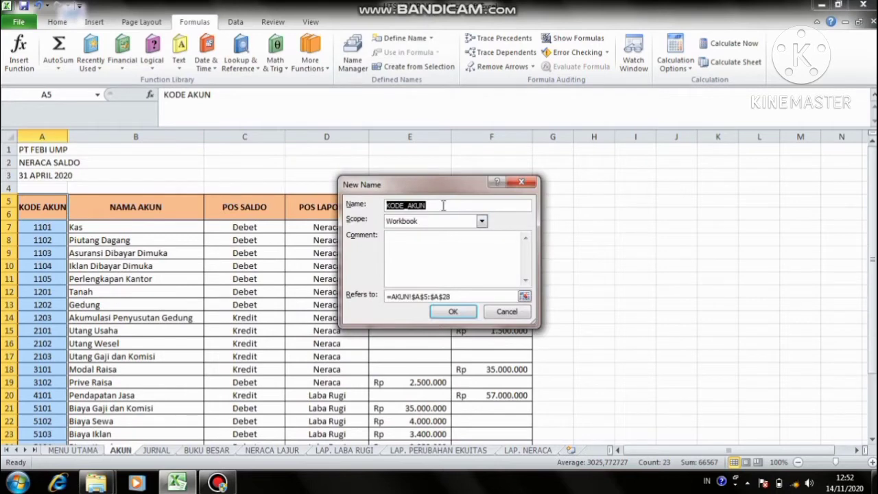
click(444, 205)
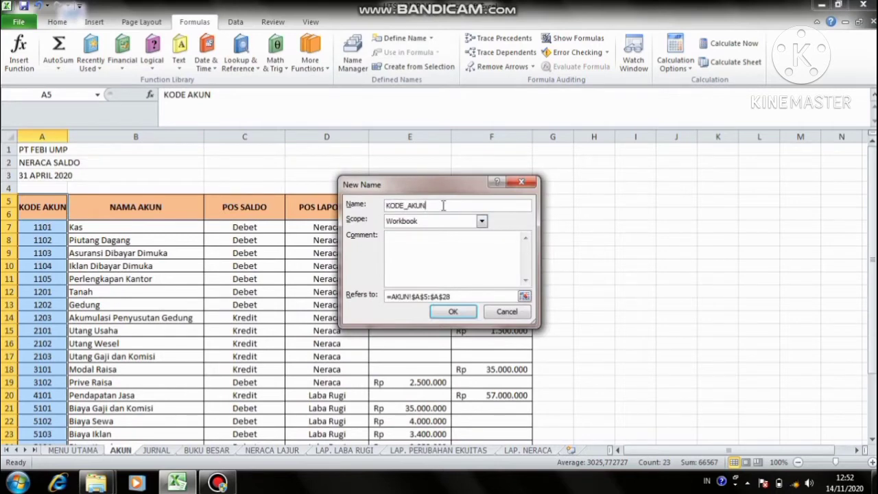
click(442, 312)
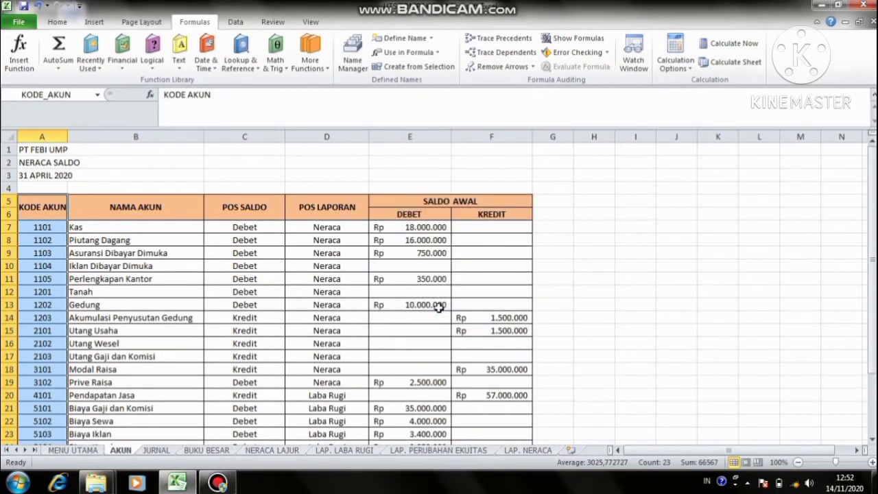
Define the name DAFTAR_AKUN for the whole account table, A5:F29 on the AKUN sheet
click(44, 205)
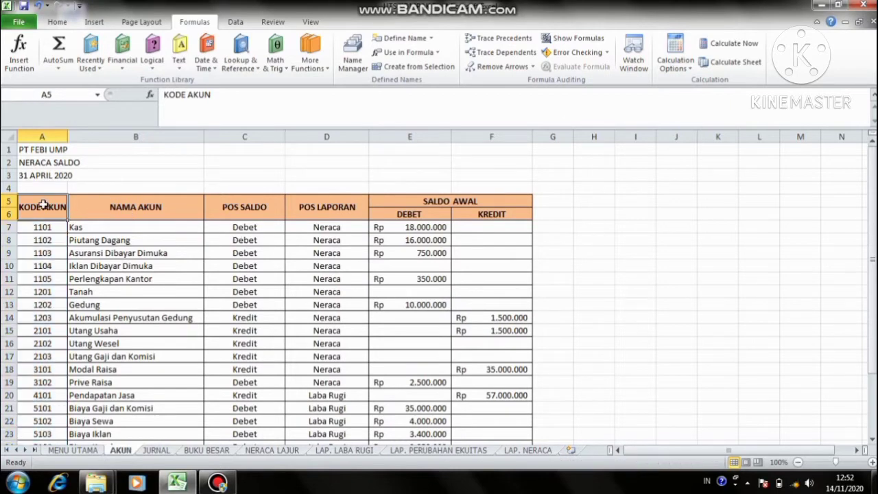
key(shift+Right)
key(shift+Right)
key(shift+Right)
key(shift+Right)
key(shift+Right)
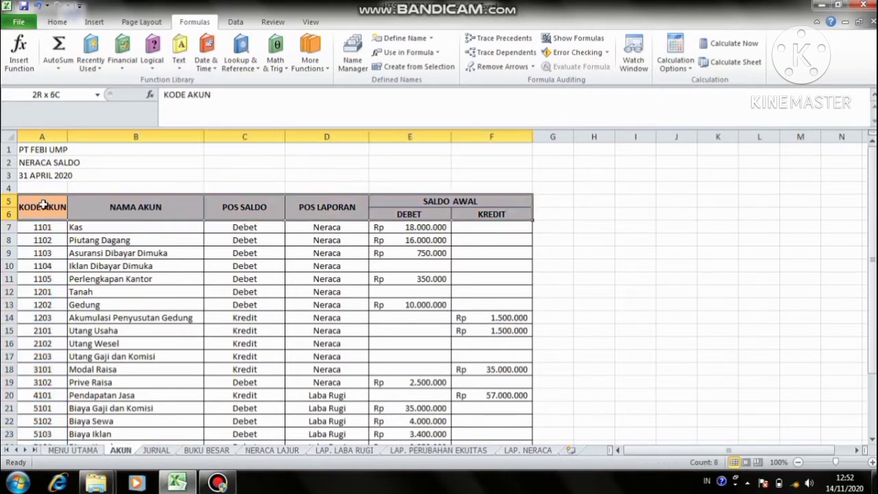
key(shift+Down)
key(shift+Down)
key(shift+Down)
key(shift+Down)
key(shift+Down)
key(shift+Down)
key(shift+Down)
key(shift+Down)
key(shift+Down)
key(shift+Down)
key(shift+Down)
key(shift+Down)
key(shift+Down)
key(shift+Down)
key(shift+Down)
key(shift+Down)
key(shift+Down)
key(shift+Down)
key(shift+Down)
key(shift+Down)
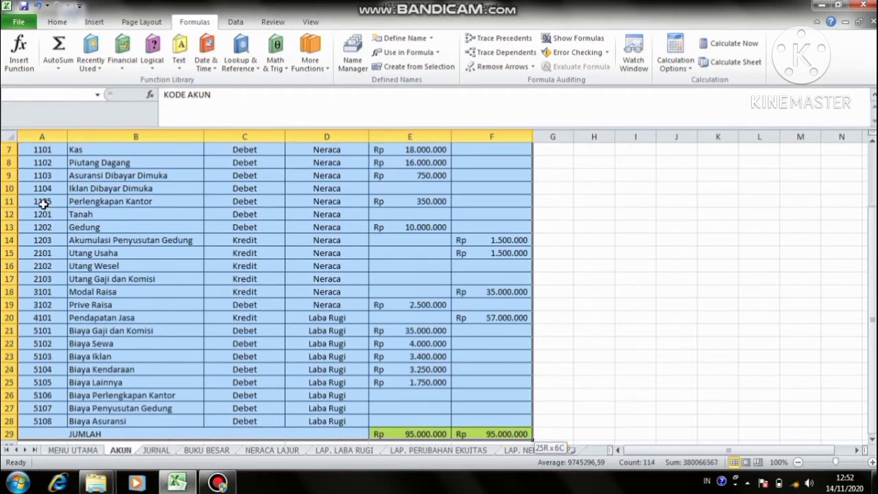
click(388, 39)
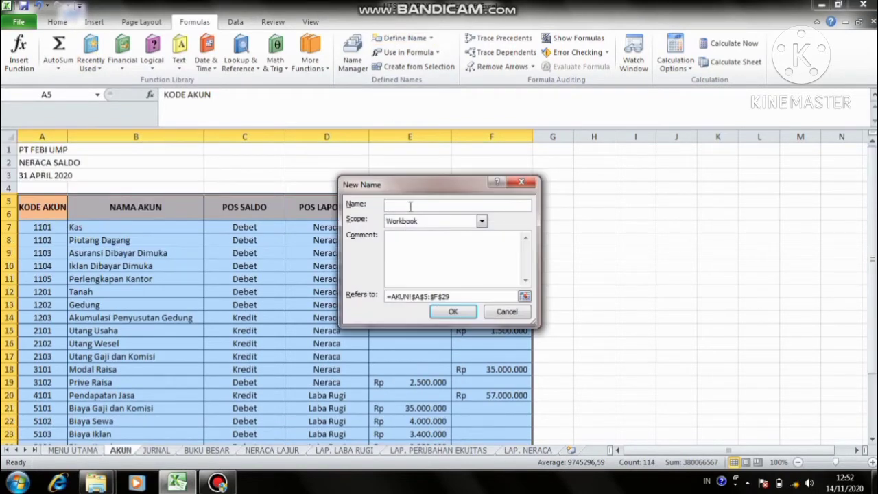
text(DAFTAR_AKUN)
click(453, 312)
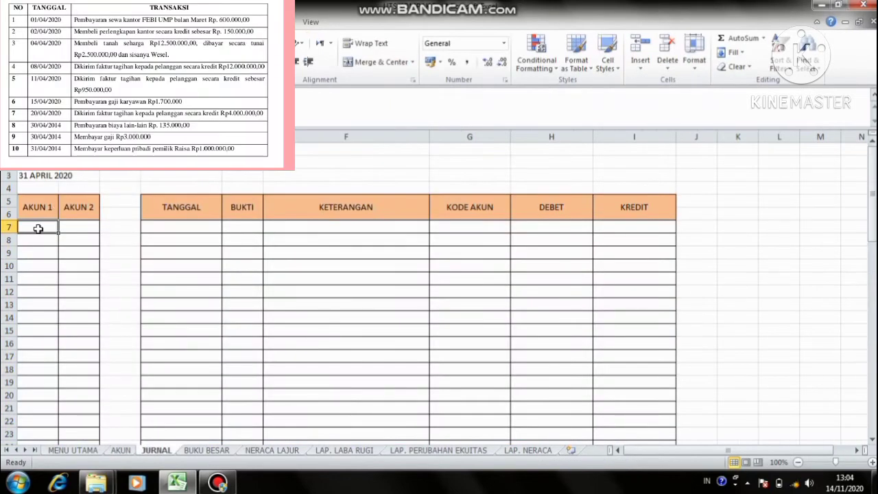
Enter the formula =B7&G7 in the first AKUN 1 cell, A7, of the JURNAL sheet
text(=)
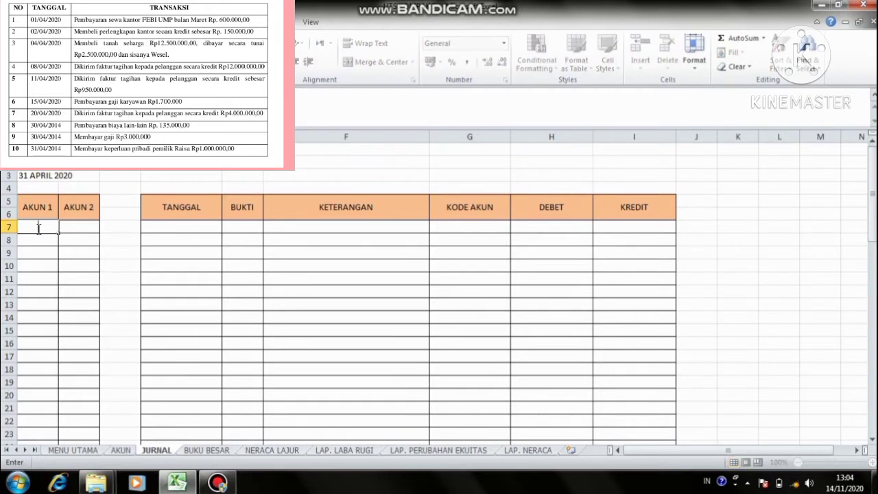
click(67, 227)
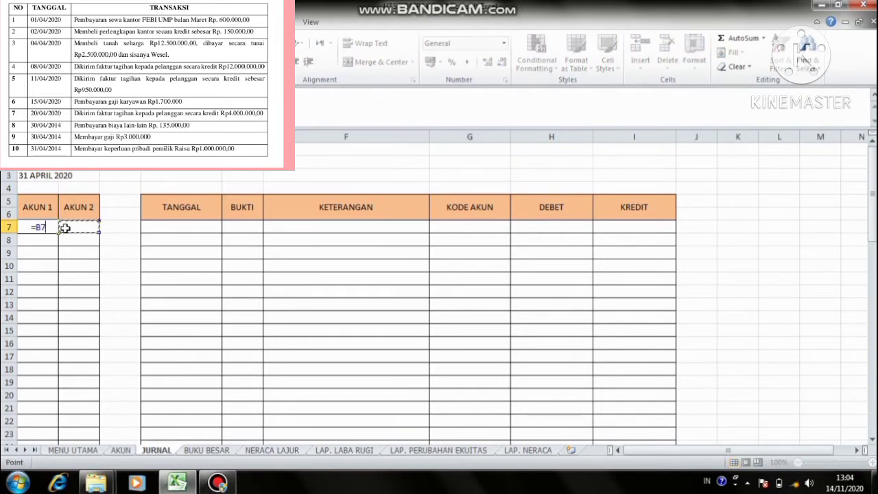
text(&)
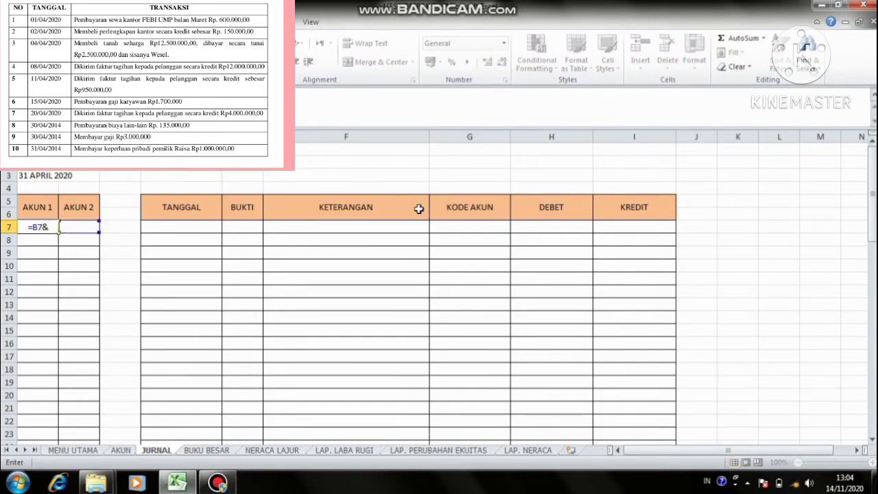
click(470, 223)
key(Return)
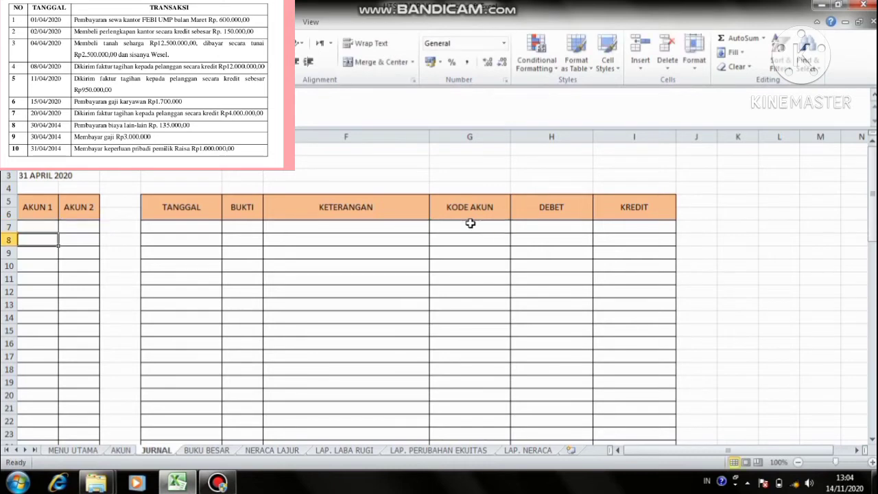
Enter the formula =COUNTIF($G$7:G7;G7) in the first AKUN 2 cell, B7
click(76, 227)
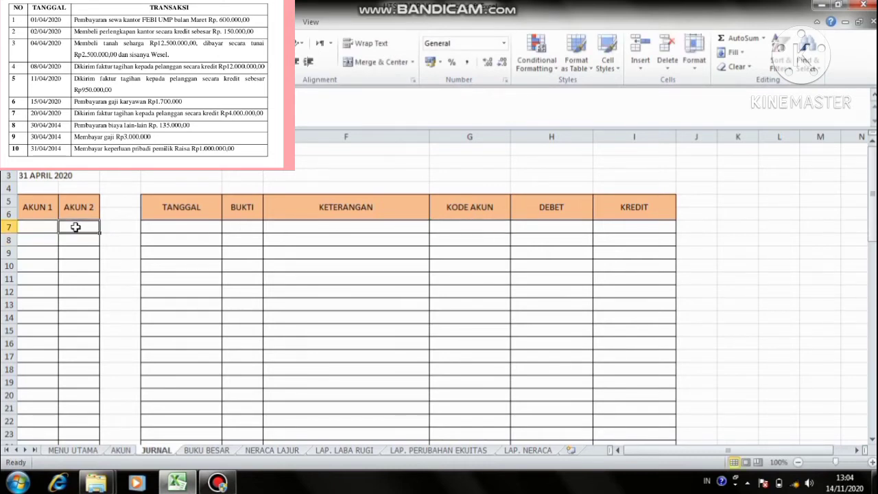
text(=C)
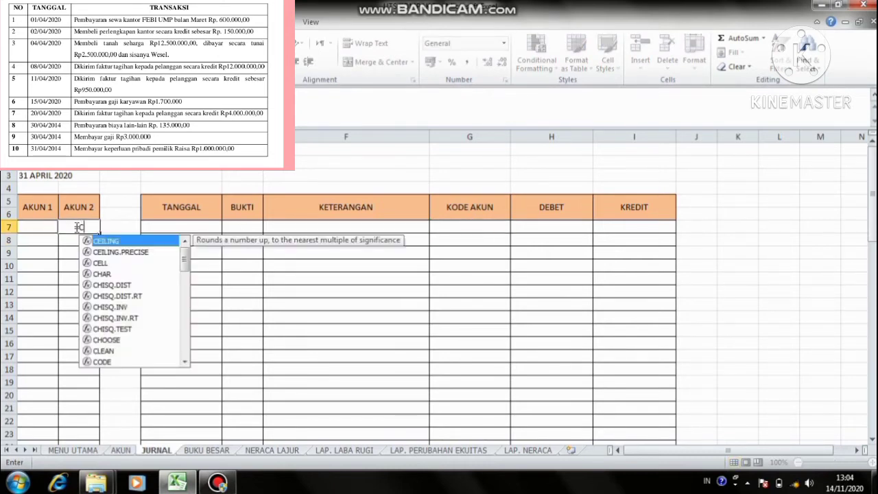
text(OUNTIF)
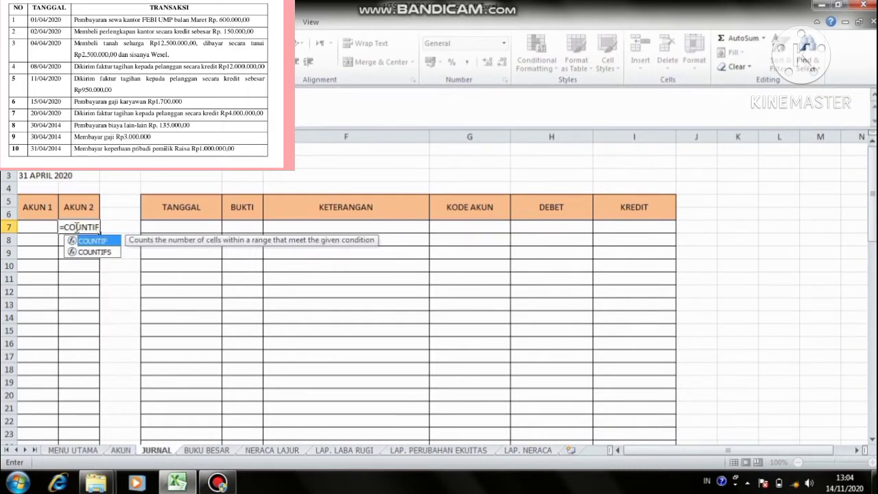
text(()
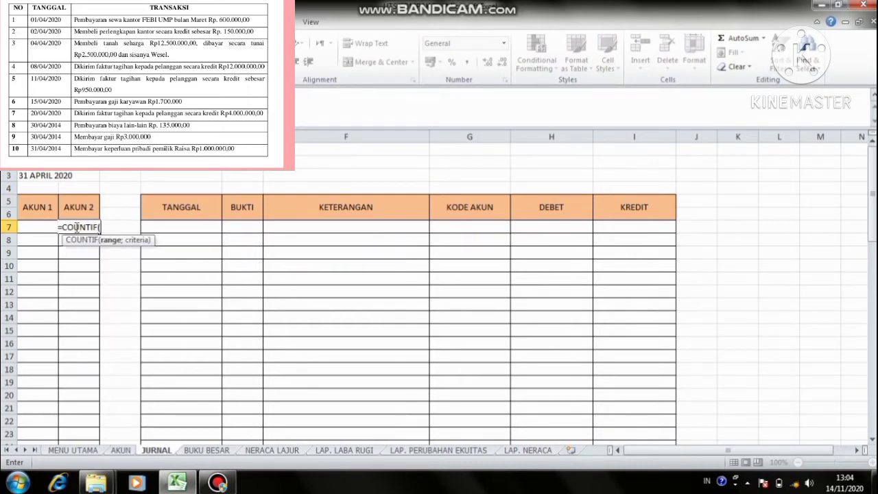
click(489, 227)
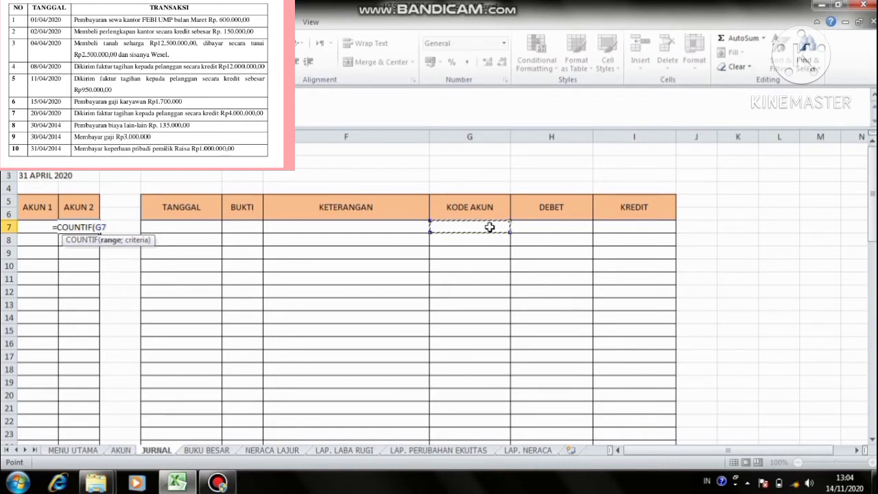
text(:G7;)
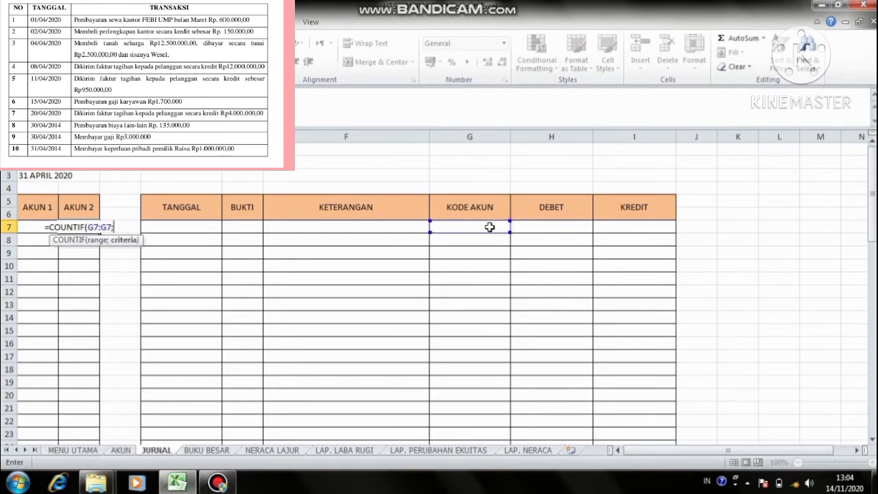
click(489, 227)
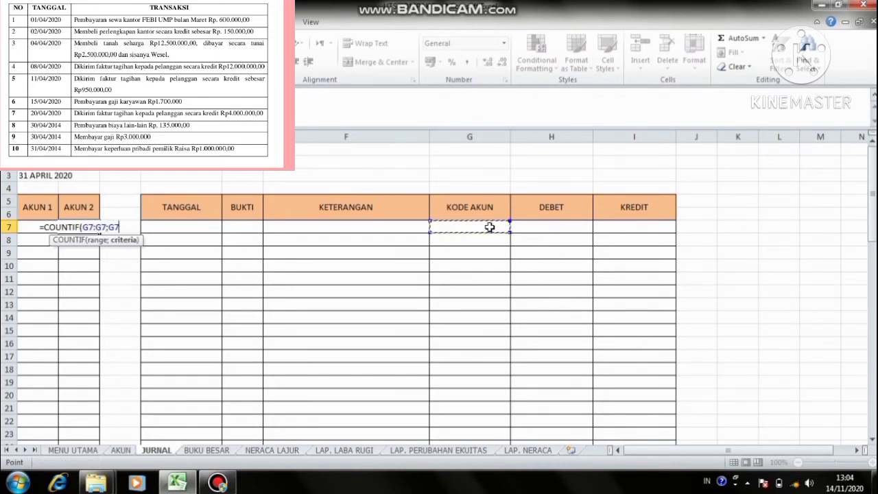
text())
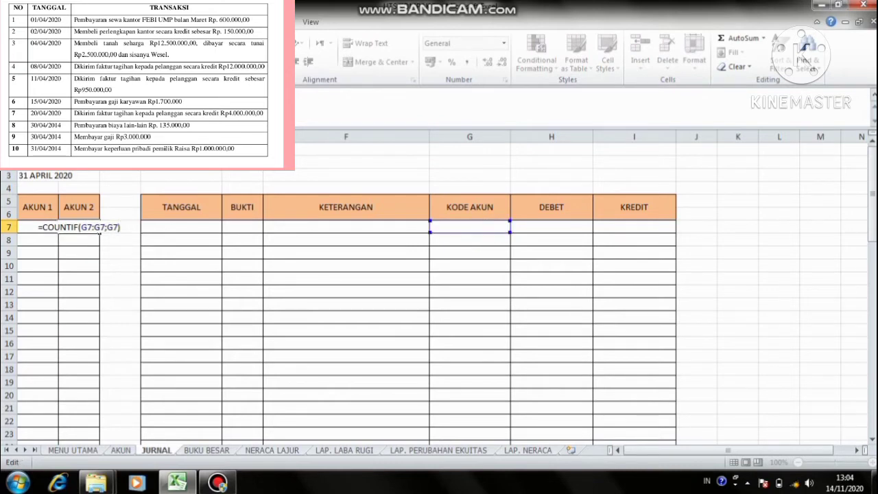
text($)
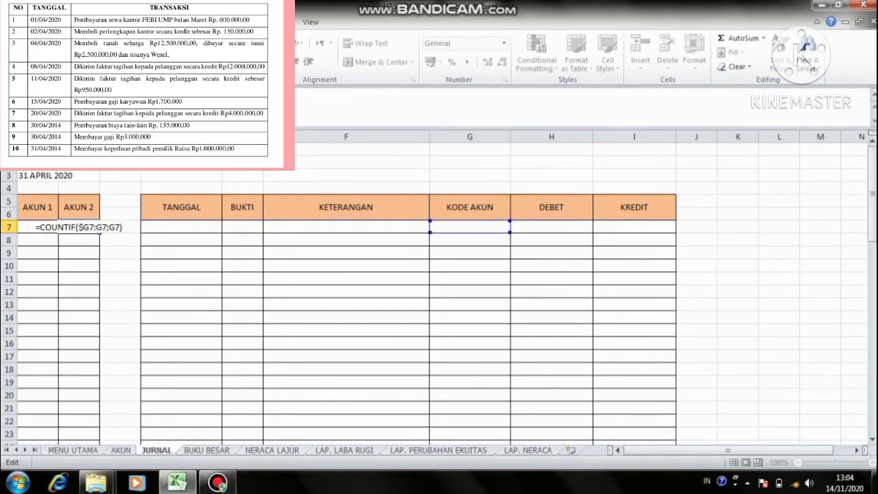
text($)
key(Return)
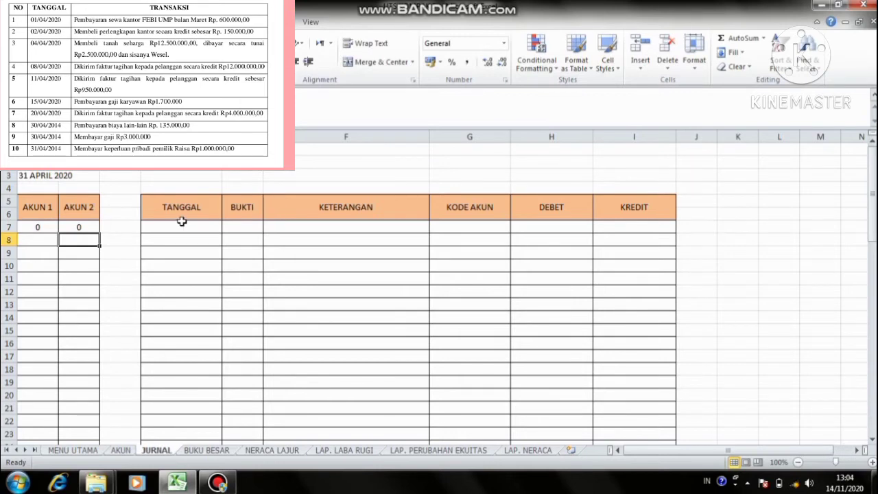
Enter the date 01/04/2020 in the first TANGGAL cell of the journal, row 7
click(181, 227)
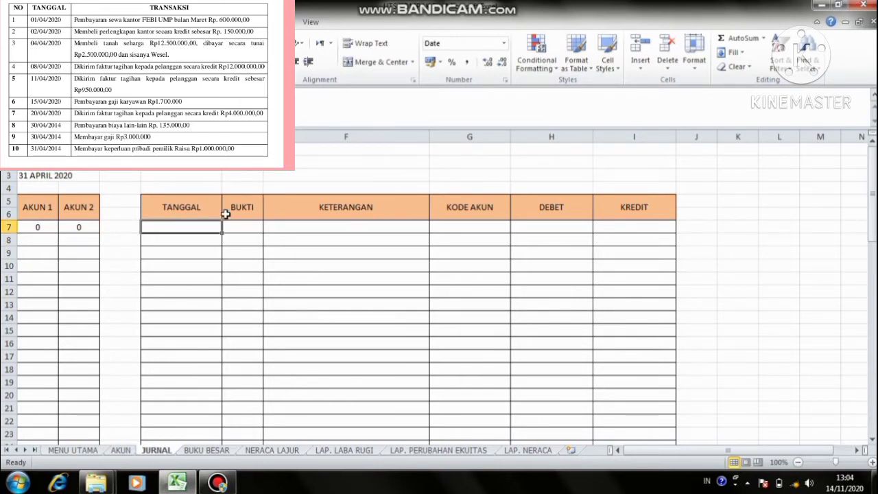
text(-)
key(BackSpace)
text(01)
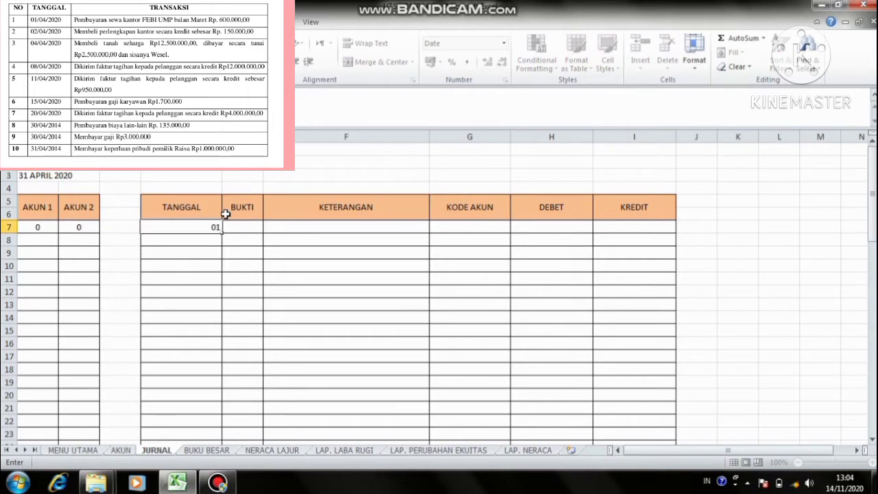
text(/04/2020)
key(Tab)
key(Tab)
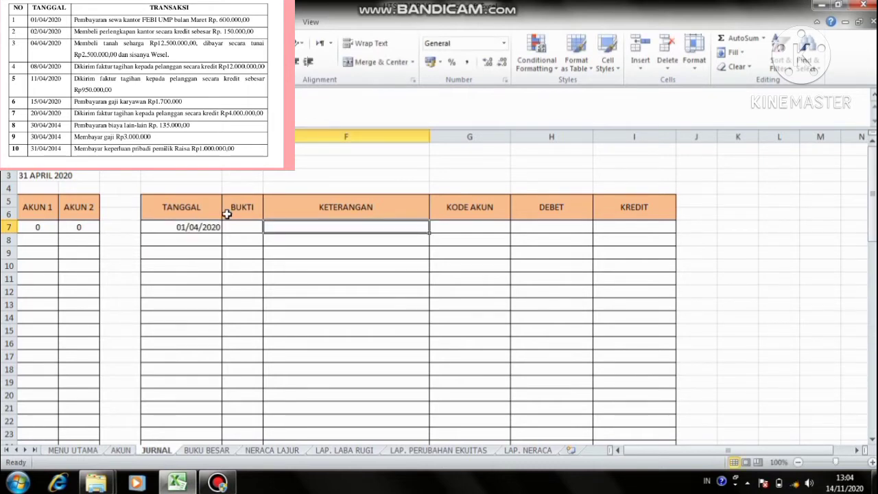
Give KODE AKUN cell G7 a list validation with source =KODE_AKUN and Ignore blank off, and fill it down to G37
click(461, 226)
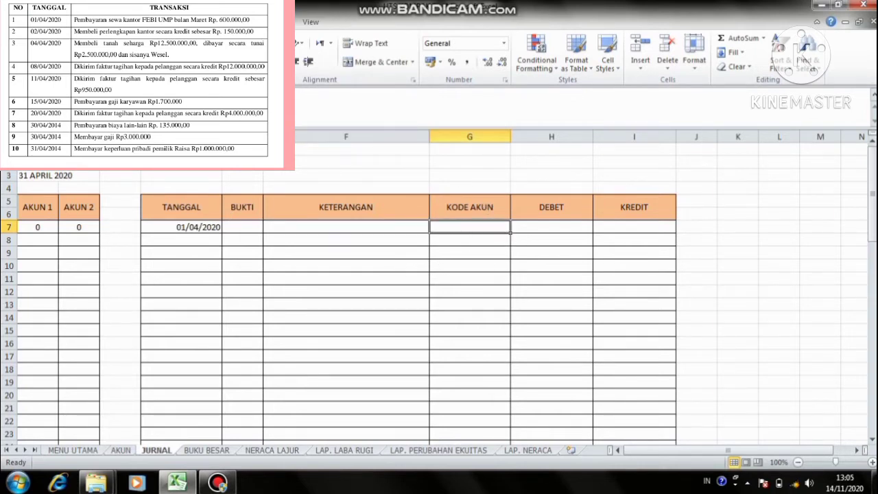
click(255, 22)
click(494, 55)
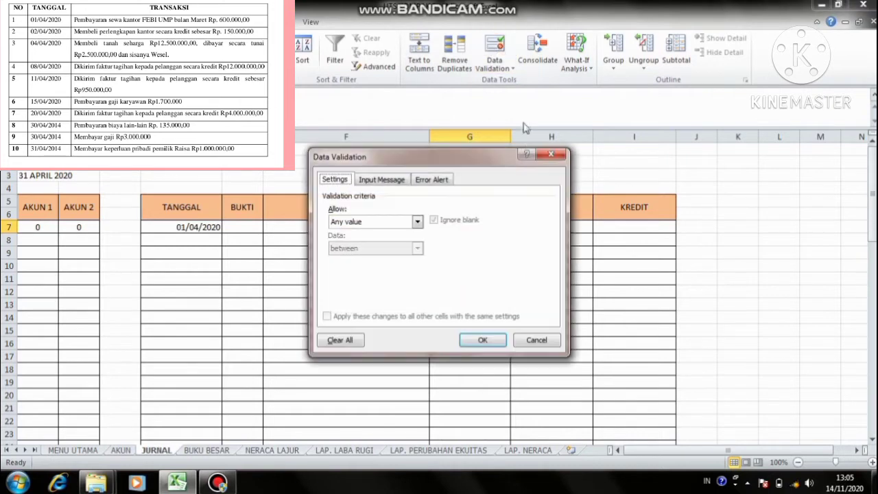
click(417, 222)
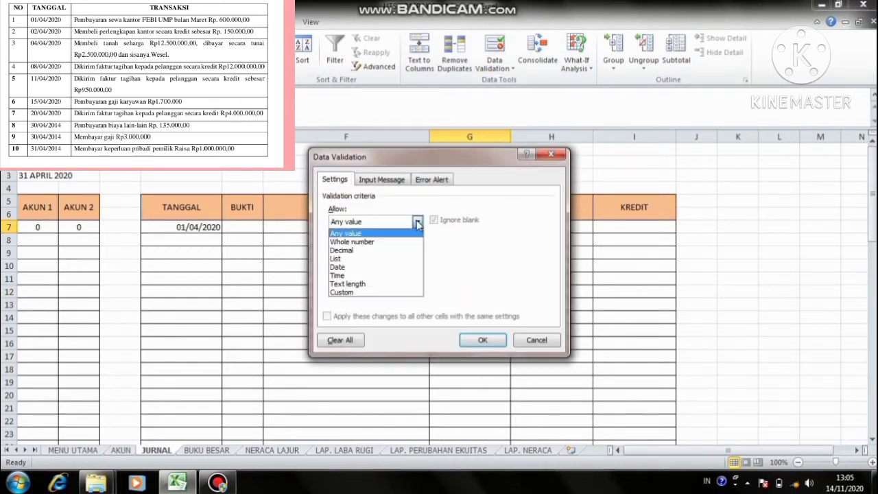
click(390, 259)
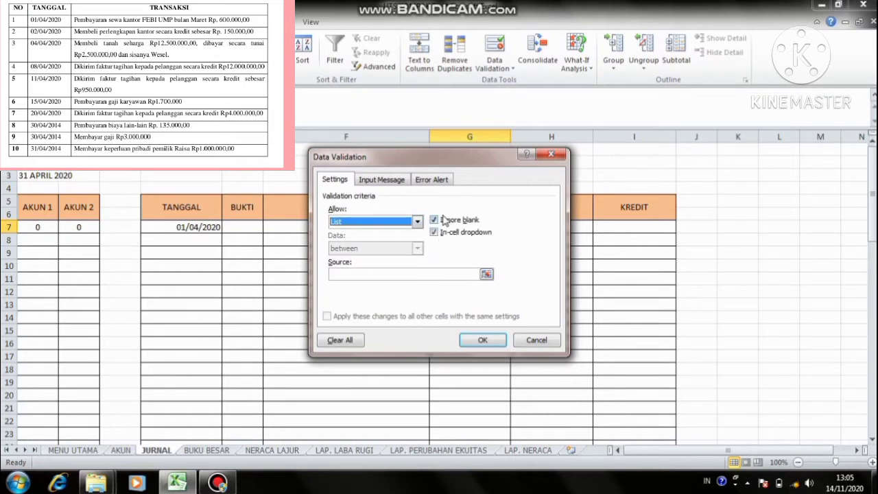
click(444, 220)
click(417, 274)
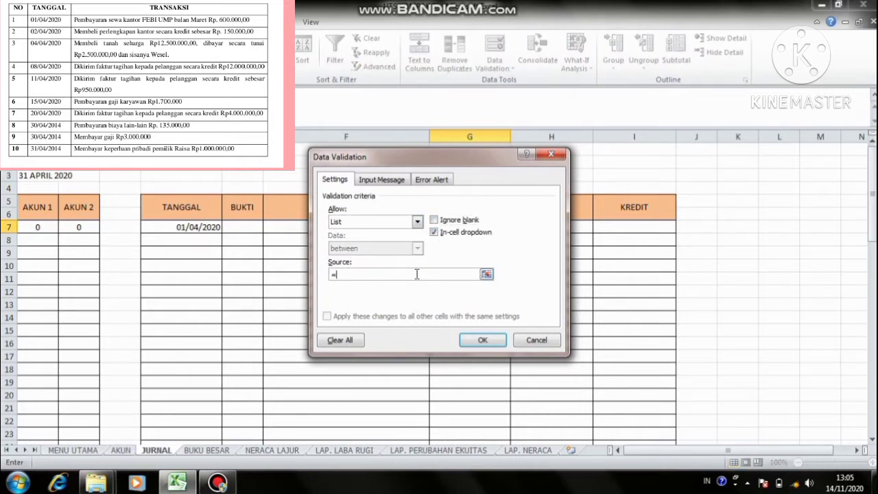
text(=KODE_AKUN)
click(482, 340)
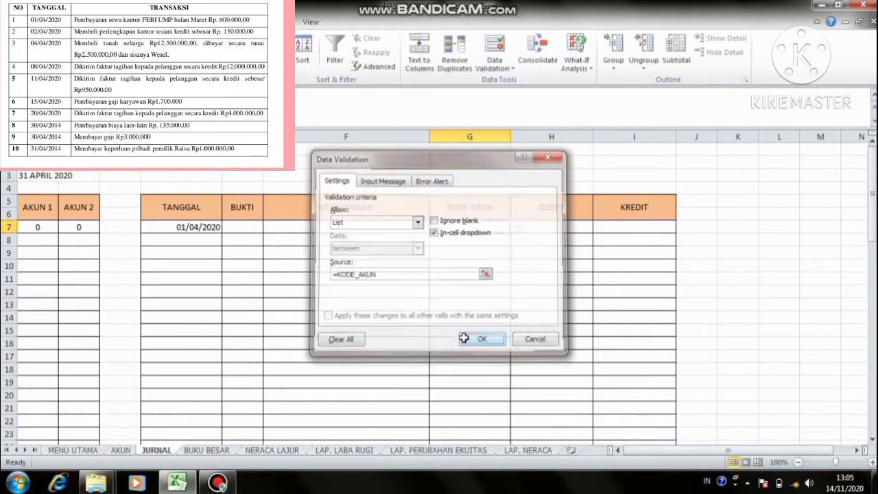
drag(511, 234, 482, 190)
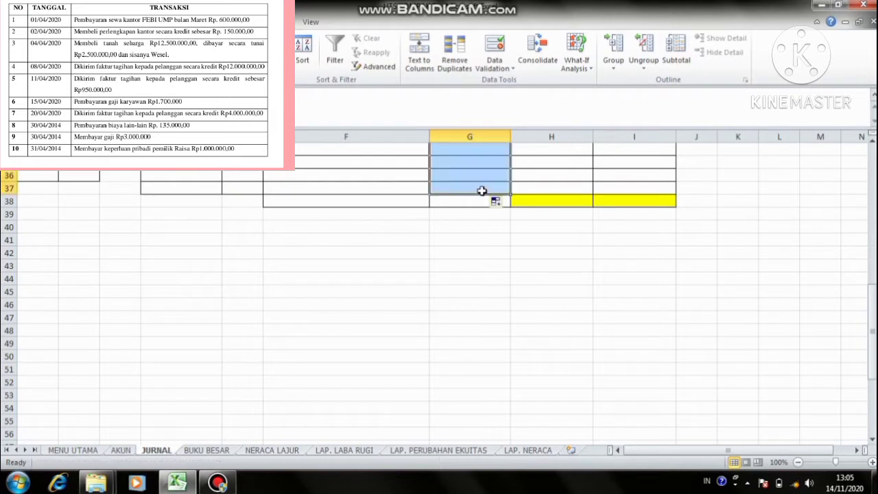
Enter the KETERANGAN texts Biaya Sewa in F7 and an indented Kas in F8 for the 01/04/2020 transaction
key(ctrl+Up)
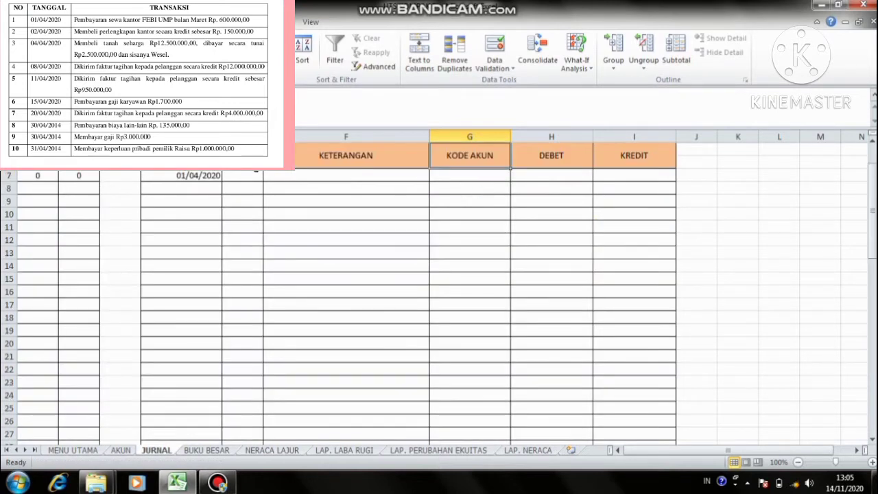
click(281, 176)
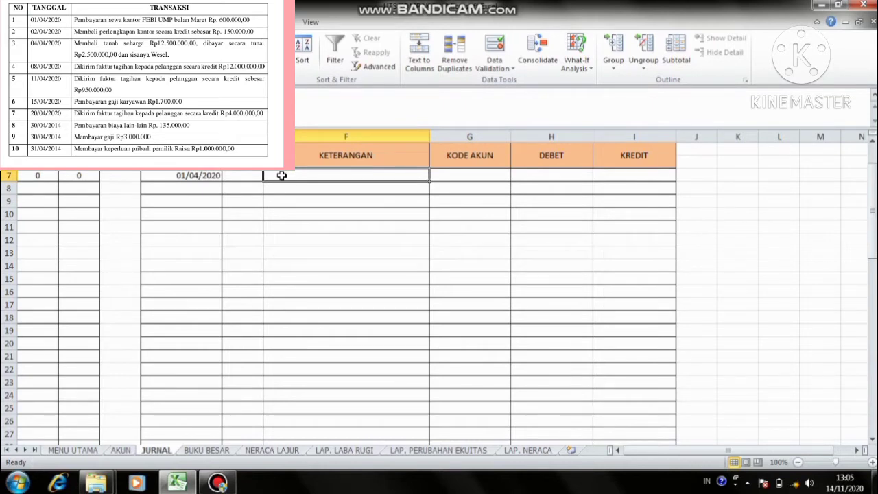
text(Bia)
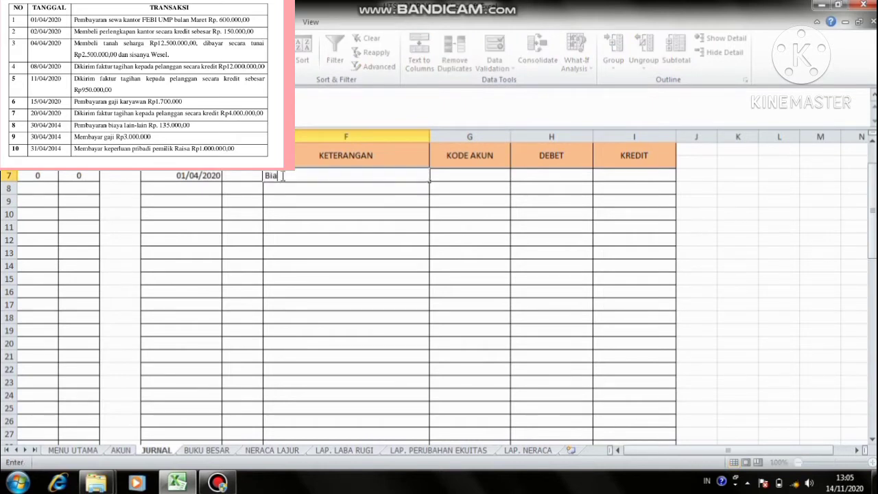
text(ya Sewa)
key(Return)
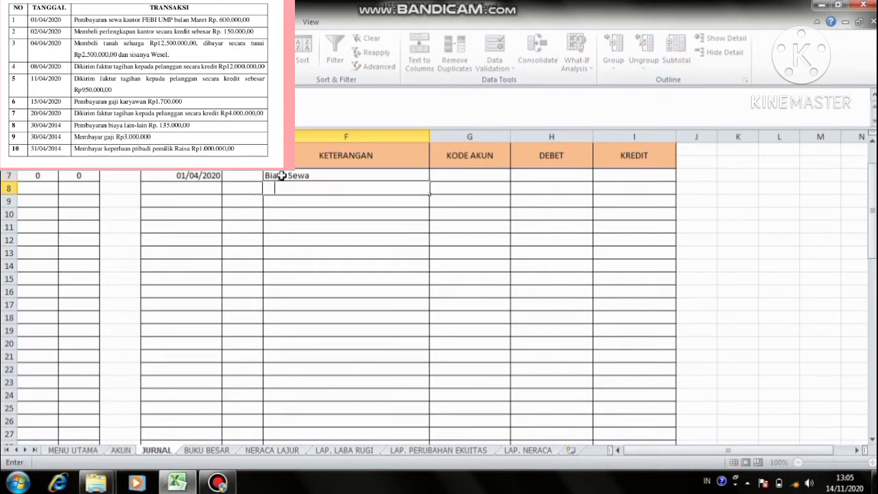
text(Kas)
Choose KODE AKUN 5102 for Biaya Sewa in G7 and 1101 for Kas in G8
click(457, 175)
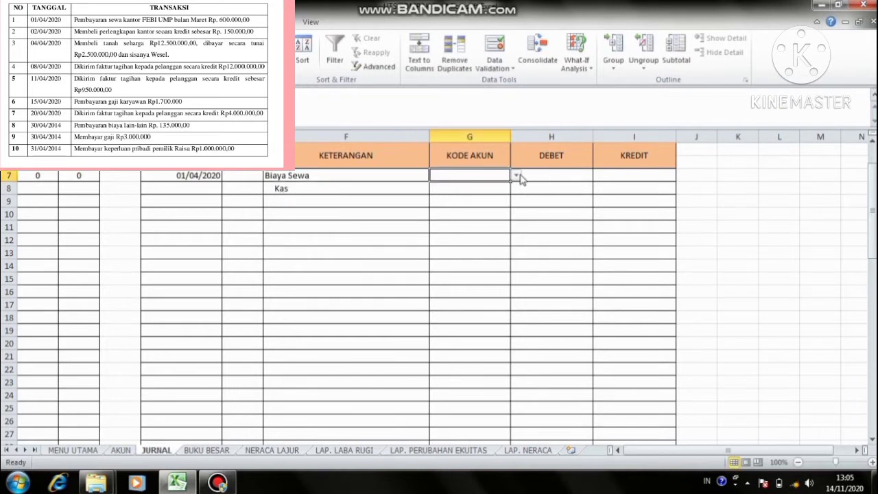
click(517, 176)
scroll(520, 237, down, 6)
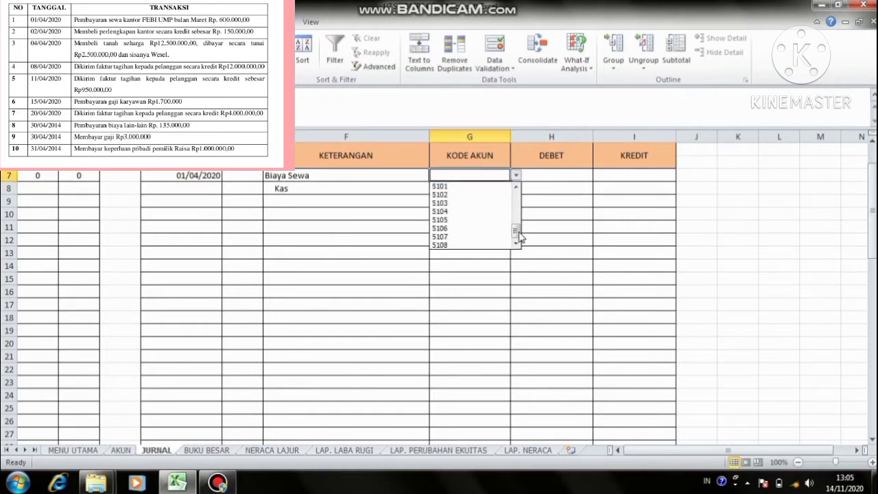
click(479, 195)
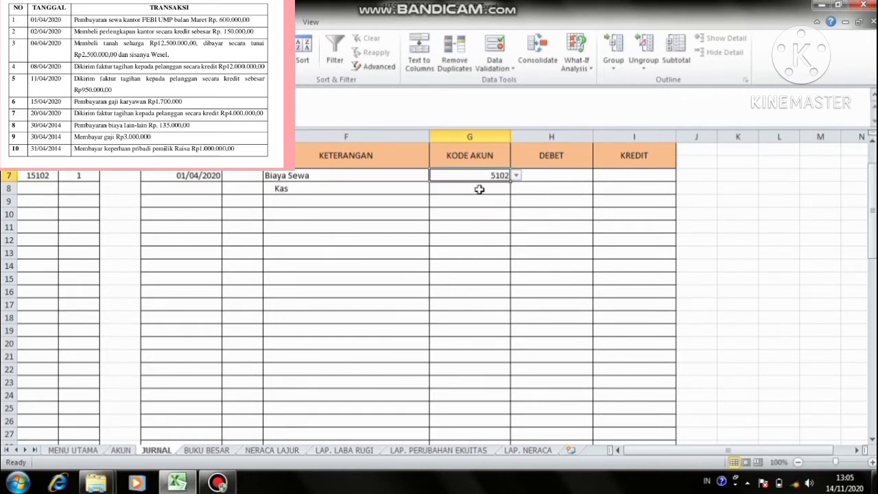
click(481, 188)
click(517, 189)
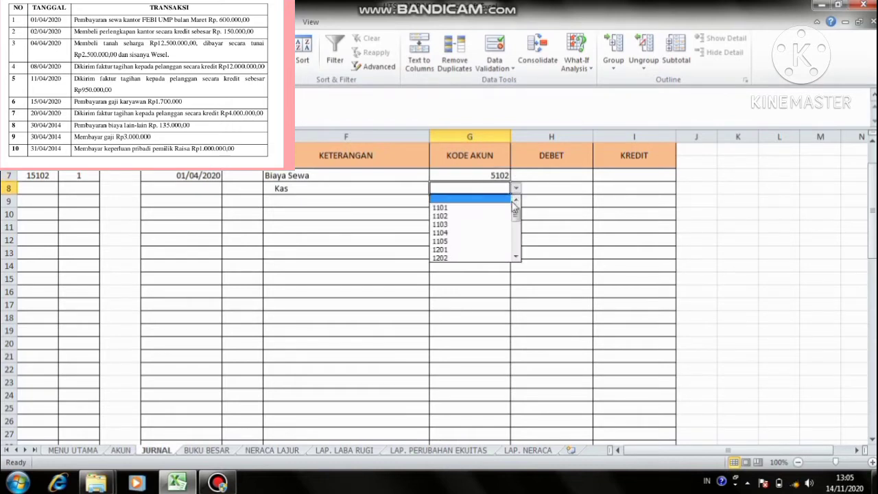
click(508, 207)
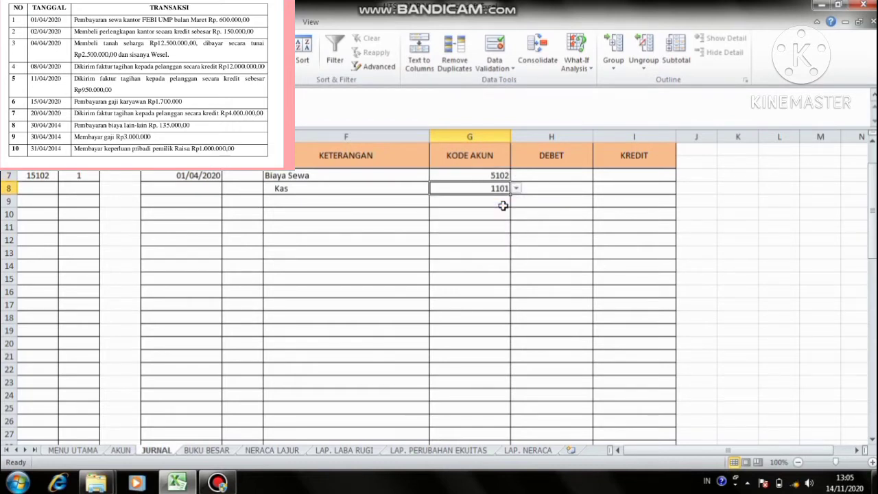
Enter 600000 as the DEBET of Biaya Sewa in H7 and as the KREDIT of Kas in I8
click(529, 177)
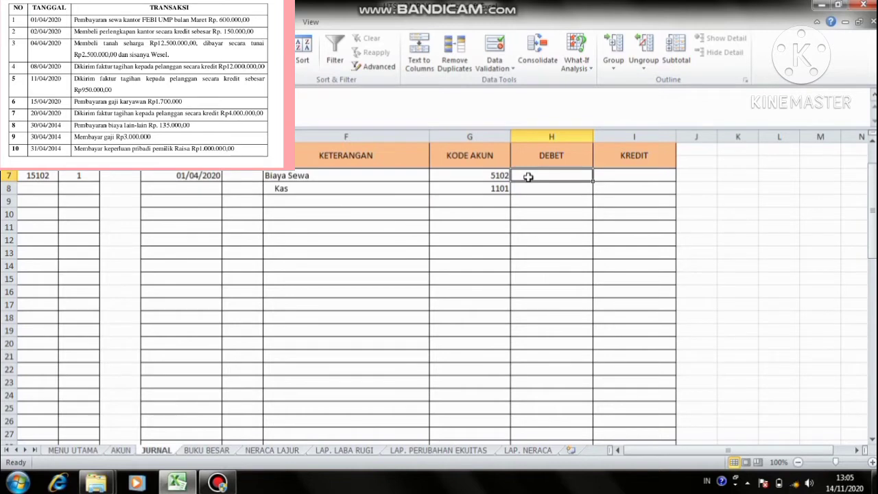
text(600000)
key(Return)
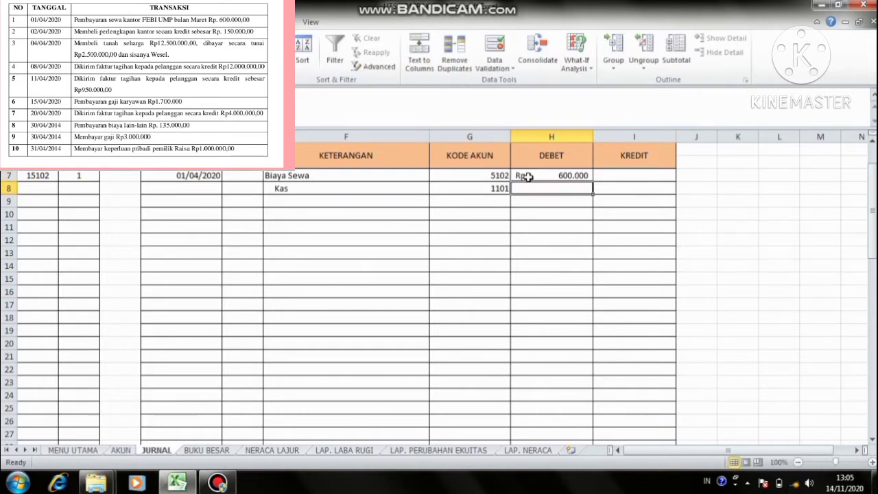
key(Tab)
text(6)
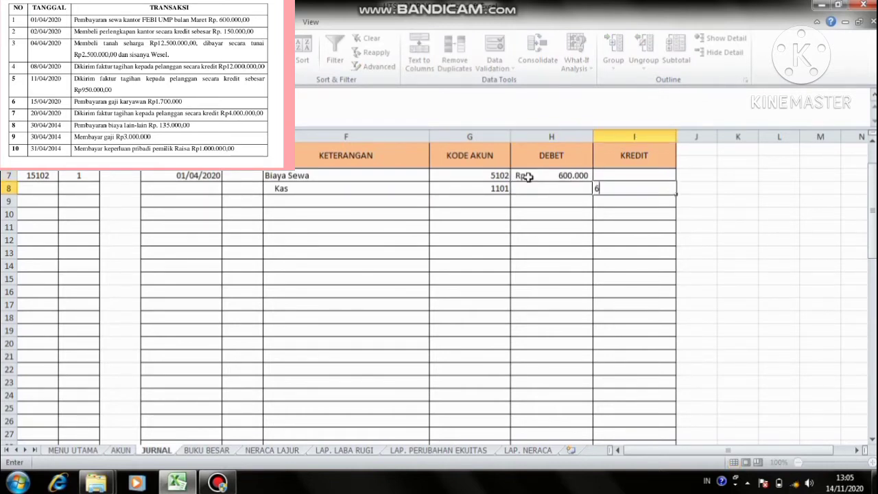
text(00.000)
key(Return)
Enter the date 02/04/2020 in the TANGGAL column at row 10, leaving row 9 blank
key(Left)
key(Left)
key(Left)
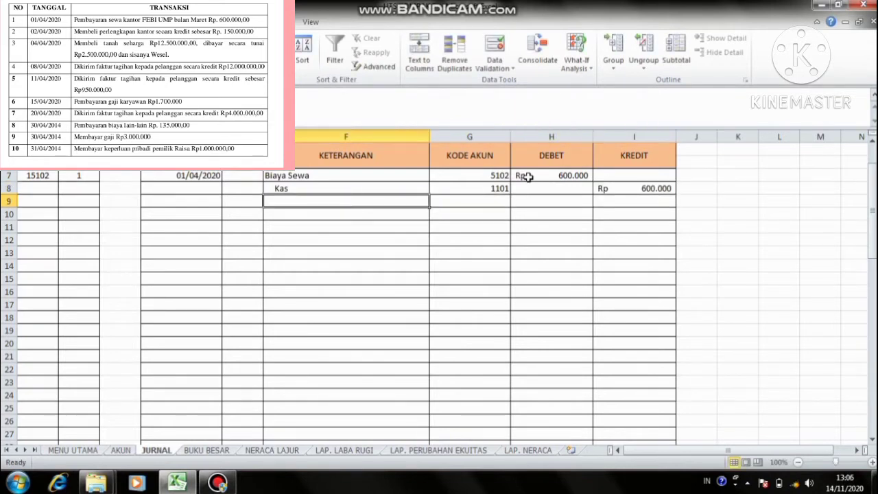
key(Left)
key(Left)
key(Down)
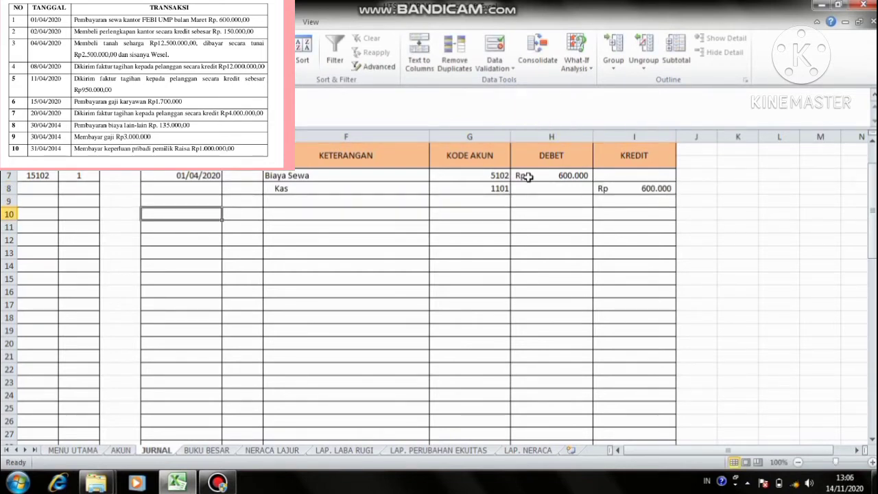
text(0)
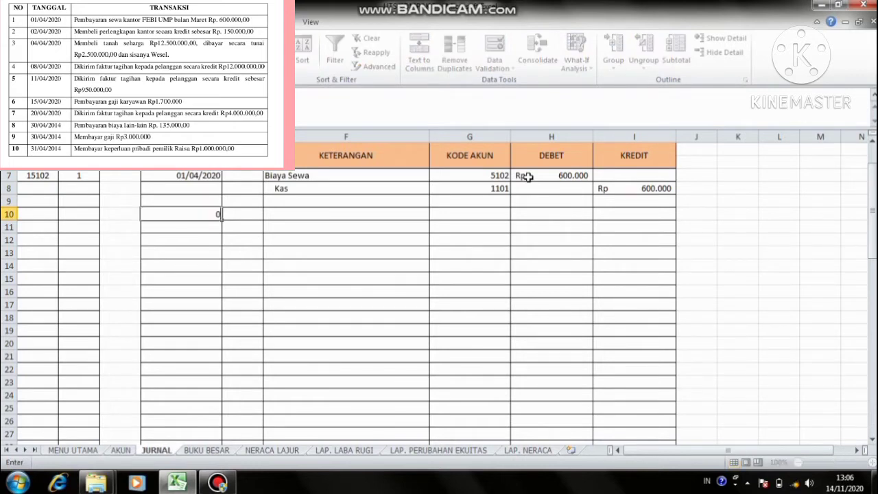
text(2/04/2002)
key(BackSpace)
key(BackSpace)
text(20)
Enter the KETERANGAN texts Perlengkapan Kantor in F10 and an indented Utang Usaha in F11, dismissing the Windows color scheme prompt
click(370, 216)
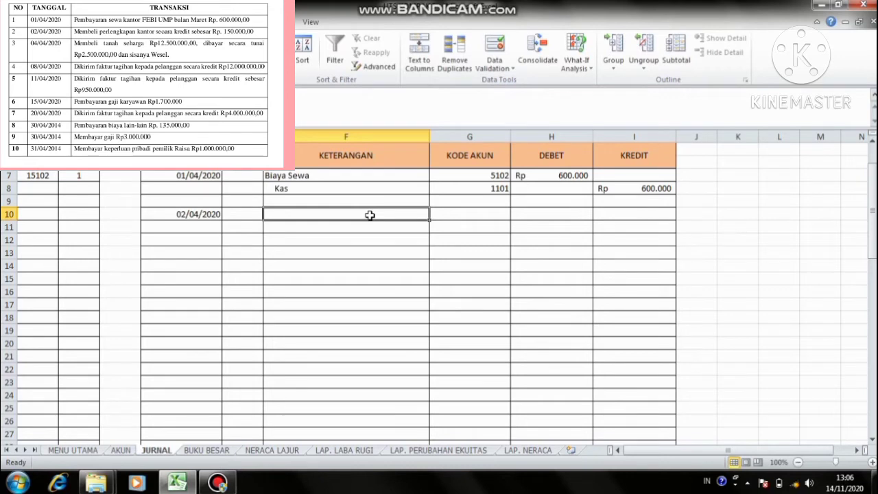
text(Pe)
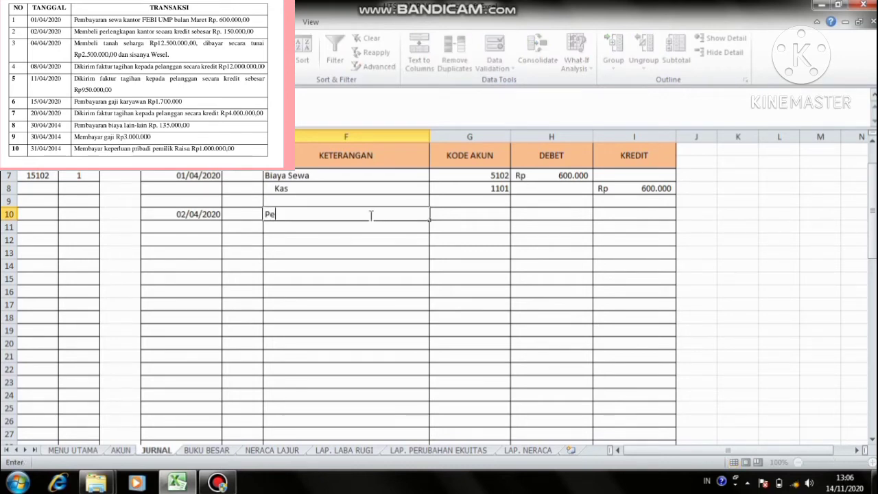
text(rlengkapan Kant)
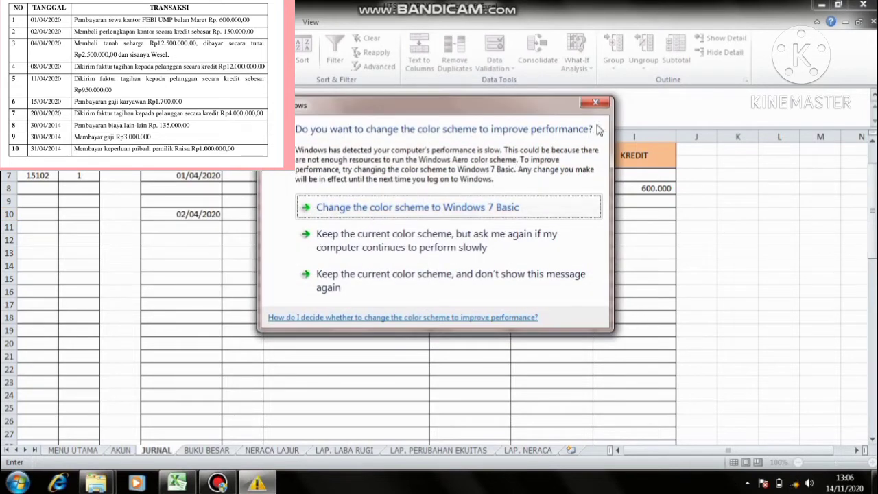
click(595, 102)
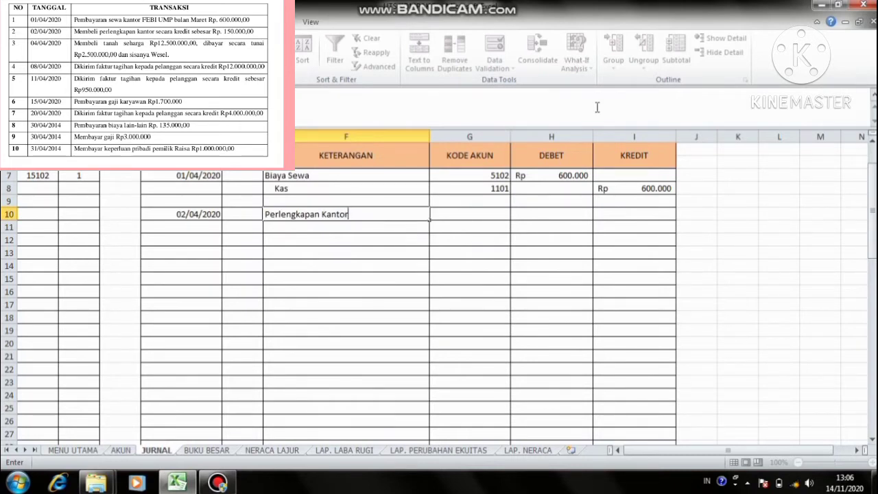
key(Return)
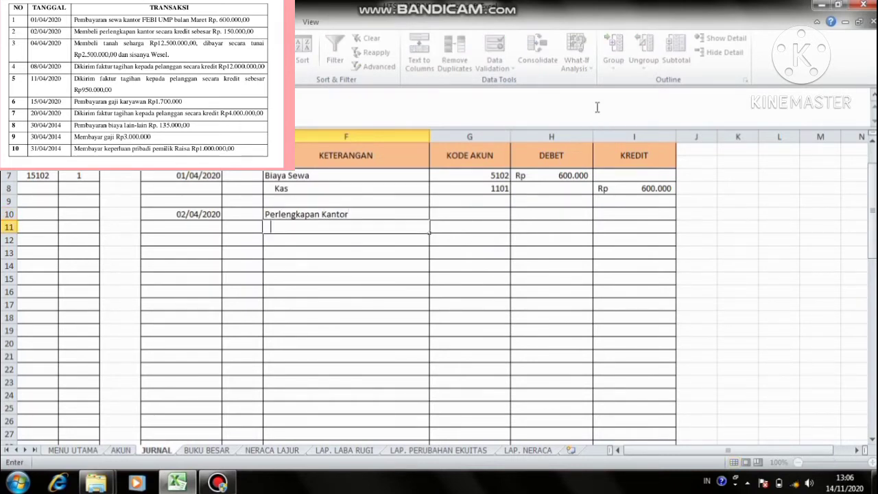
text(Utang Usaha)
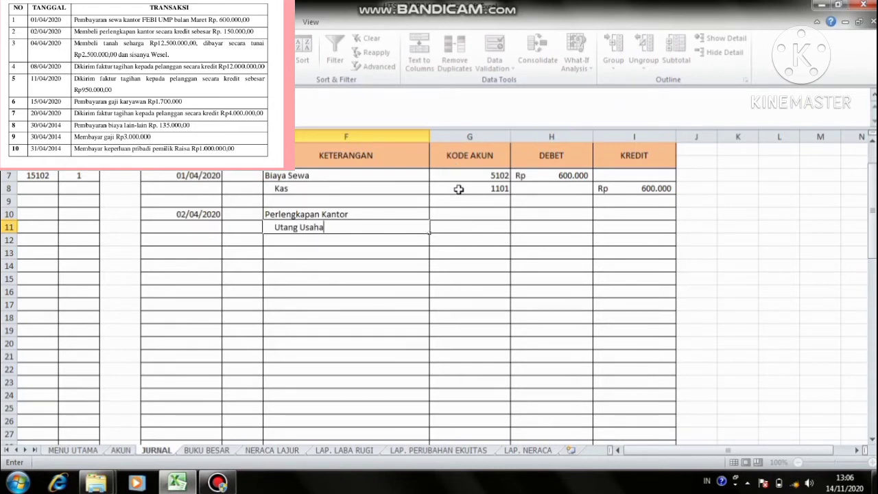
Choose KODE AKUN 1105 for Perlengkapan Kantor in G10 and 2101 for Utang Usaha in G11
click(469, 213)
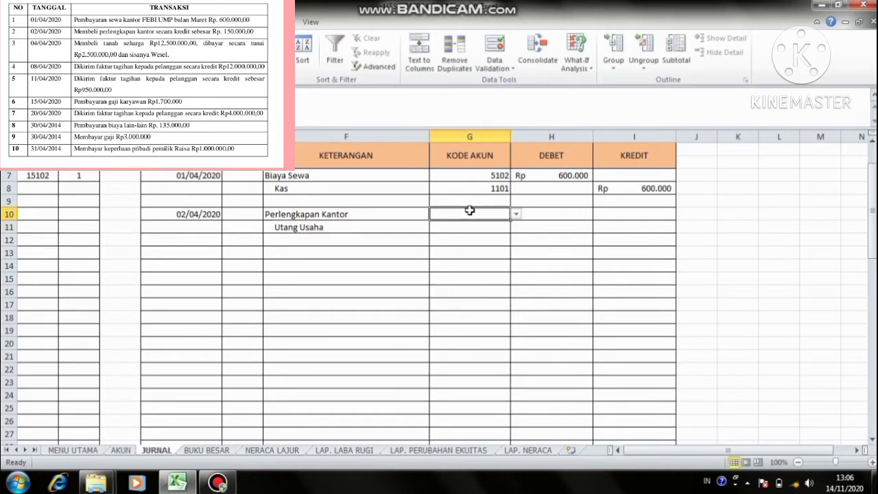
click(516, 215)
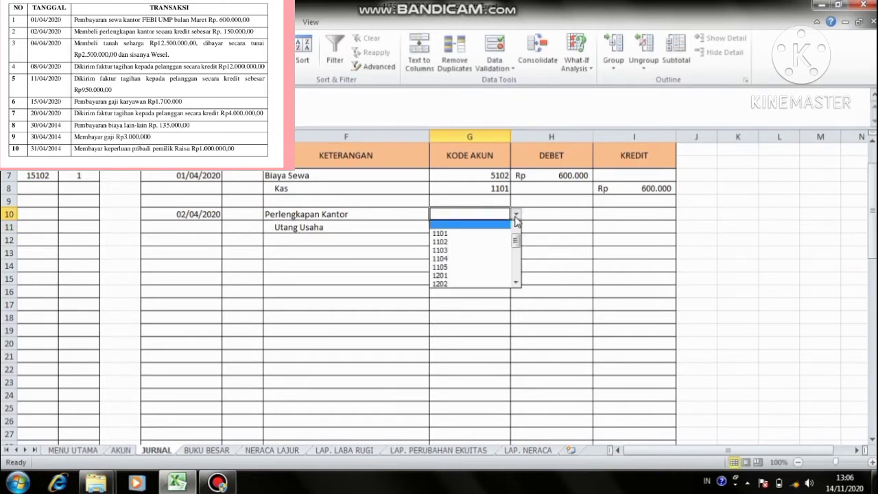
click(487, 267)
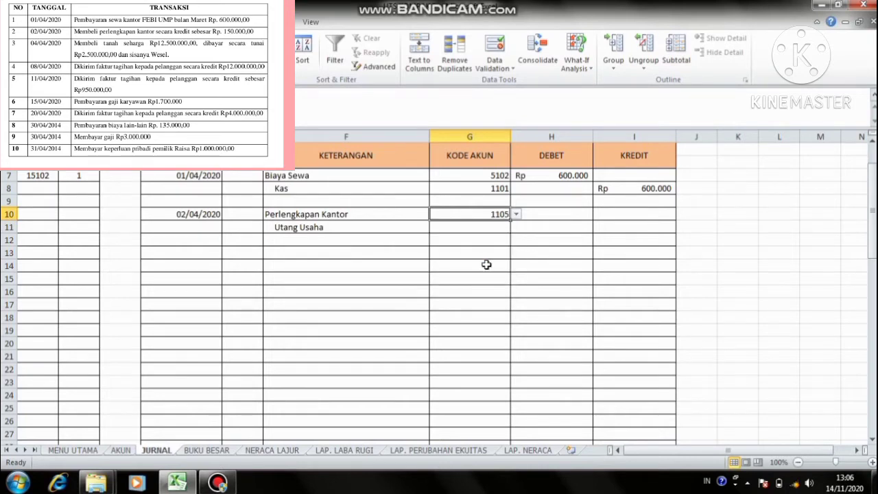
click(480, 229)
click(516, 228)
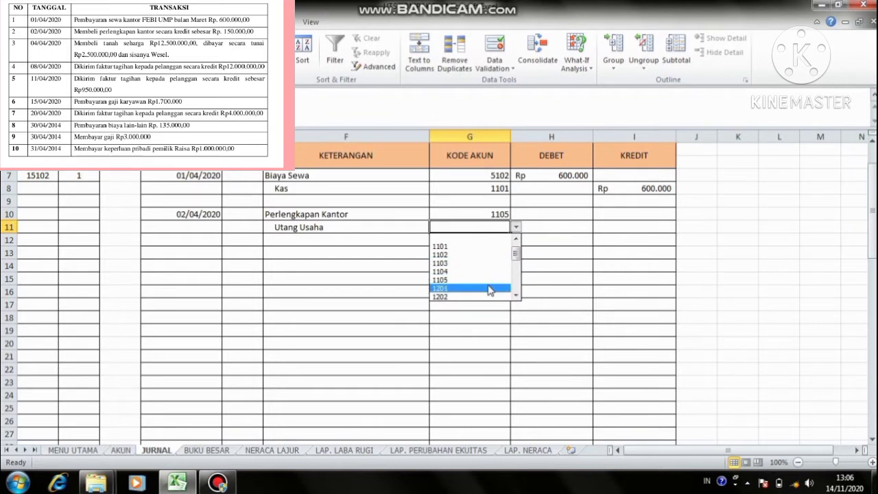
click(517, 296)
click(516, 295)
click(517, 296)
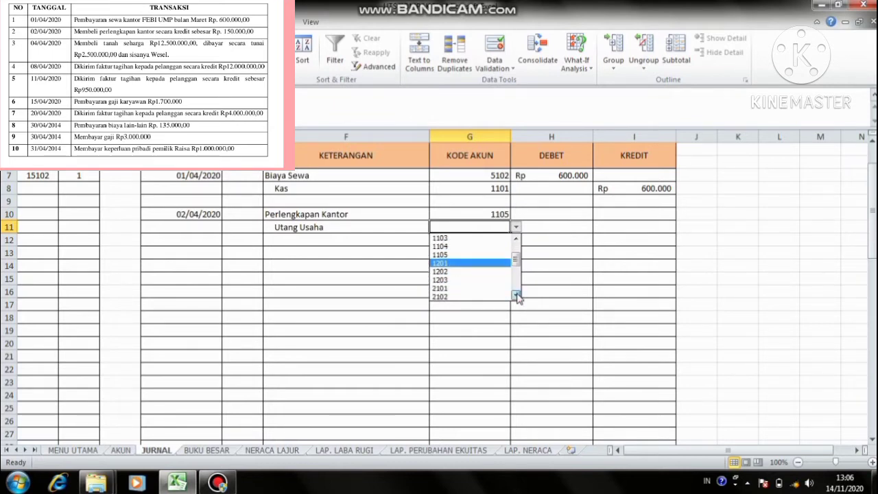
click(516, 296)
click(484, 280)
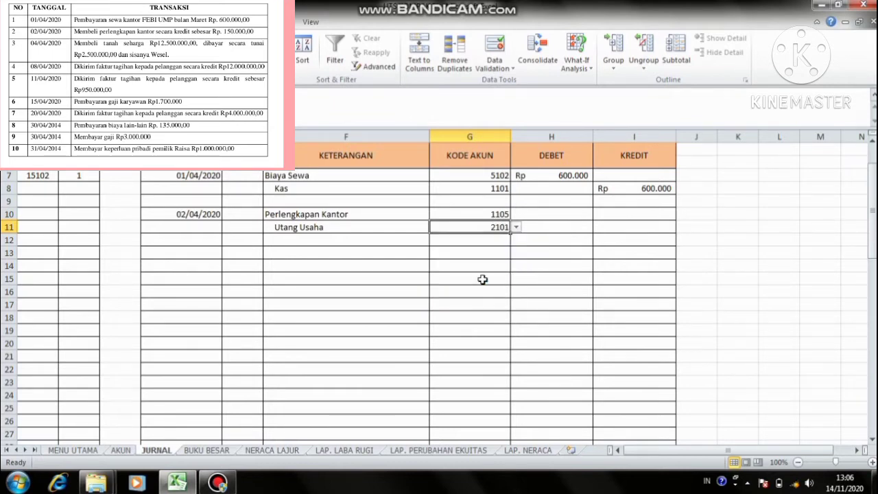
Enter 150000 as the DEBET of Perlengkapan Kantor in H10 and as the KREDIT of Utang Usaha in I11
click(527, 213)
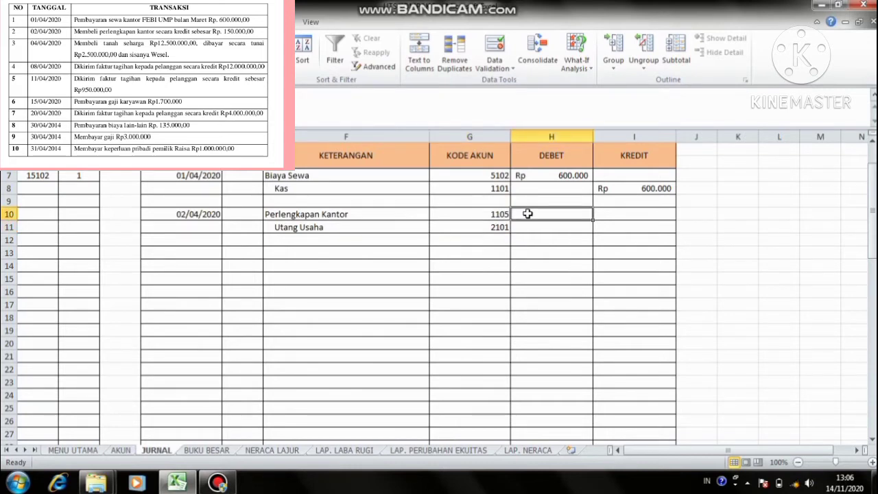
text(150)
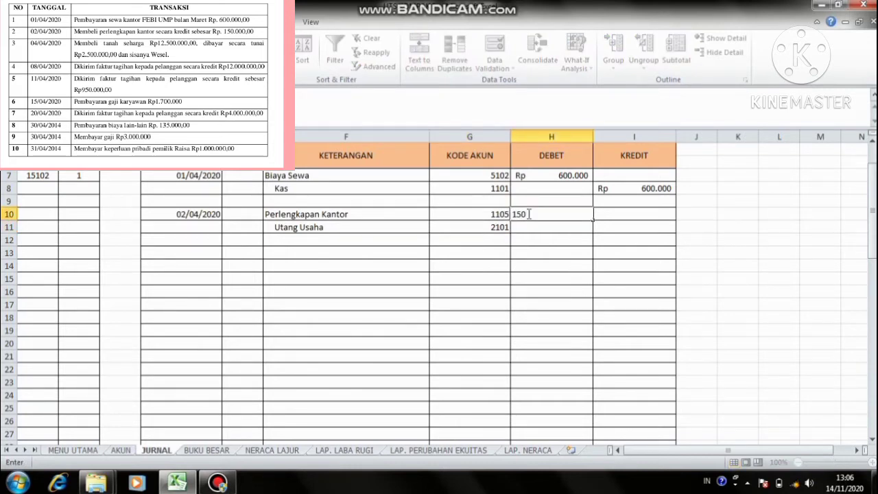
text(000)
key(Return)
key(Right)
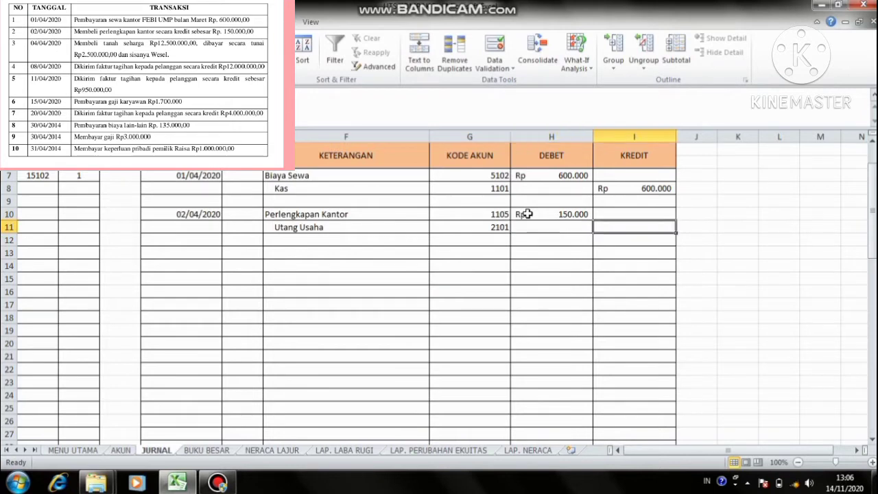
text(150.000)
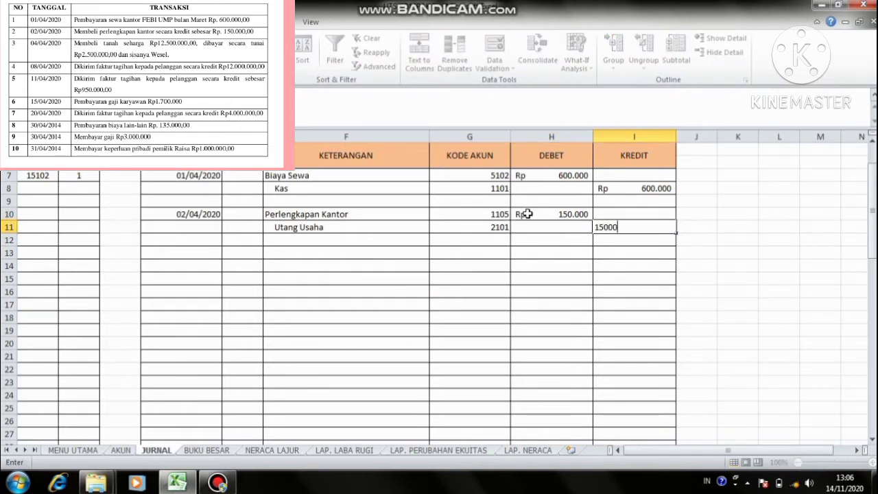
key(Return)
Enter the date 04/04/2020 in the TANGGAL column at row 13, leaving row 12 blank
key(Return)
key(Left)
key(Left)
key(Left)
key(Left)
key(Left)
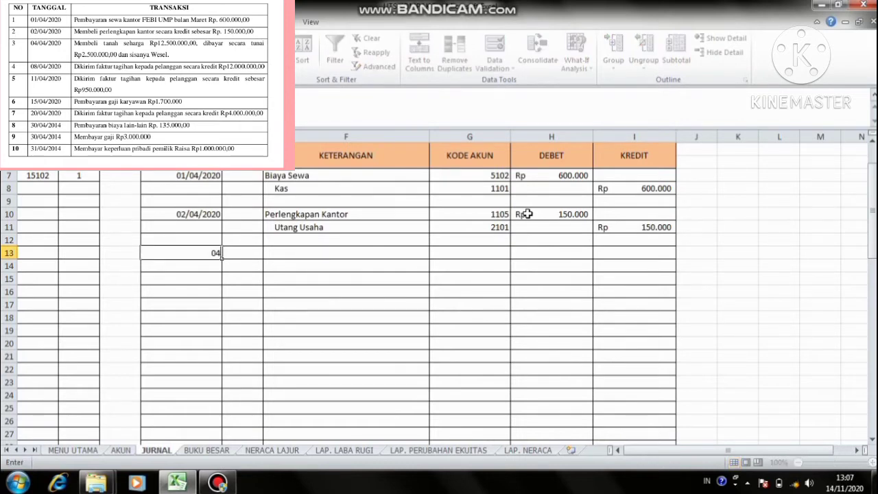
text(/04/2020)
Enter Tanah as the KETERANGAN of the 04/04/2020 transaction in F13
key(Tab)
key(Tab)
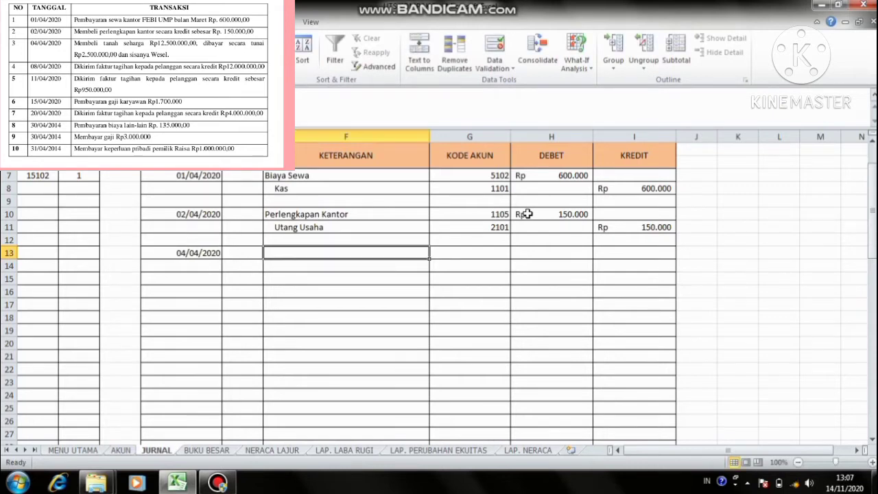
text(Tanah)
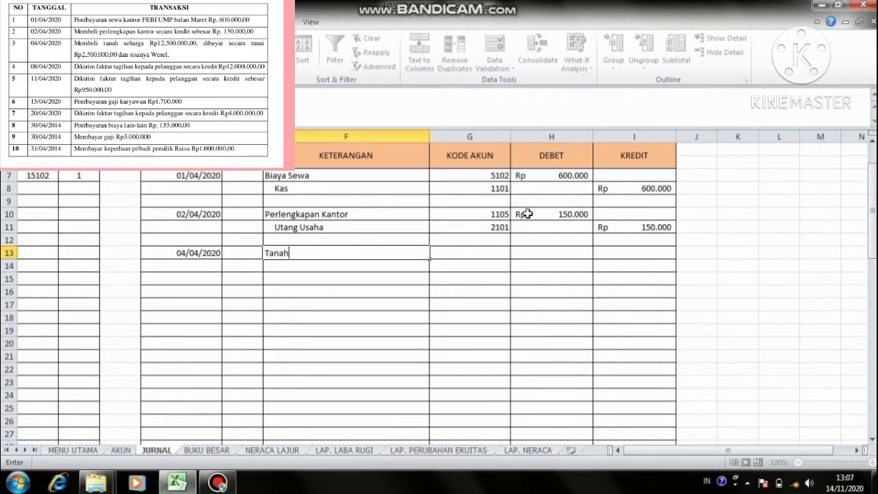
key(Return)
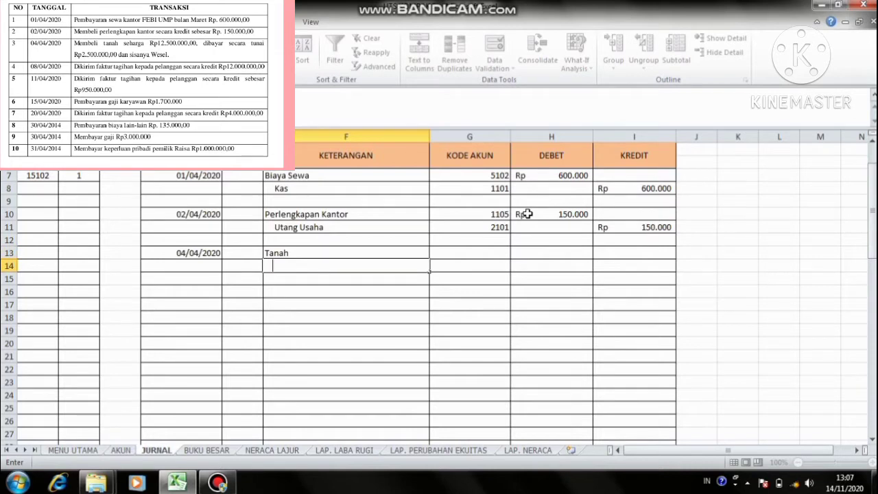
Enter Kas in F14 and Utang Wesel in F15 as the credit accounts of the 04/04/2020 transaction
text(Kas)
key(Return)
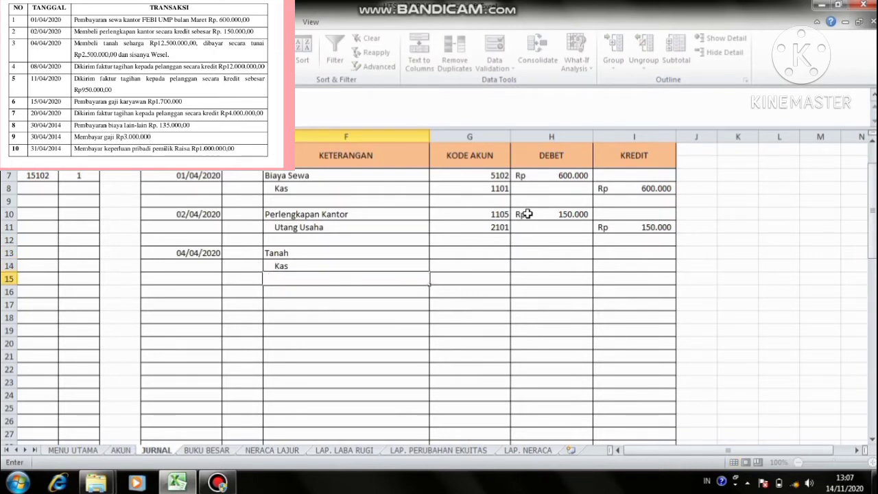
text(Utang Wesel)
Choose KODE AKUN 1201 for Tanah in G13 and 1101 for Kas in G14, dismissing the Windows color scheme prompt
click(495, 253)
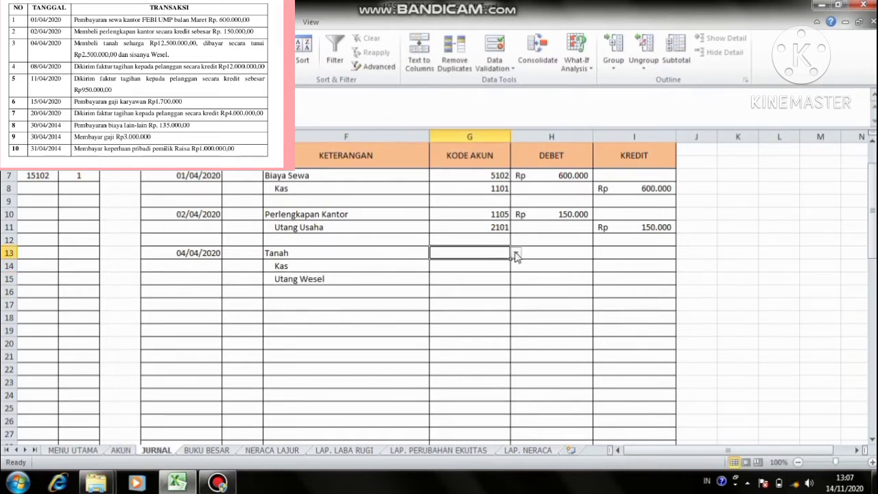
click(517, 254)
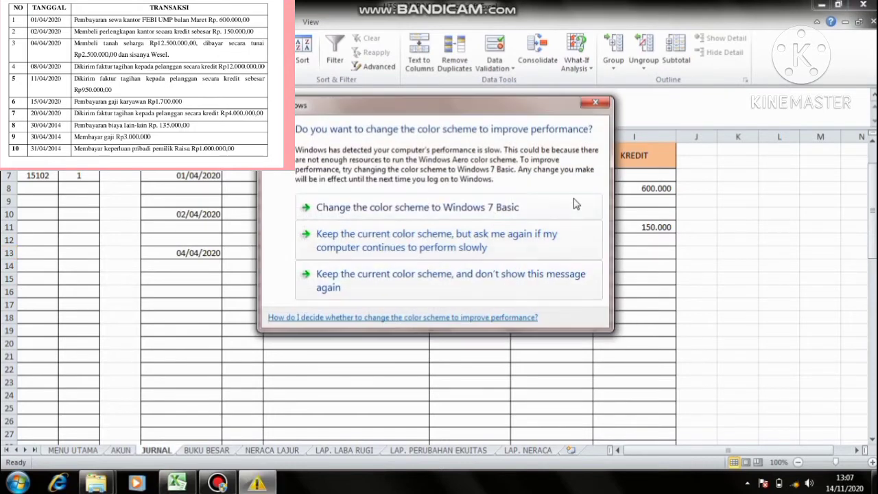
click(595, 102)
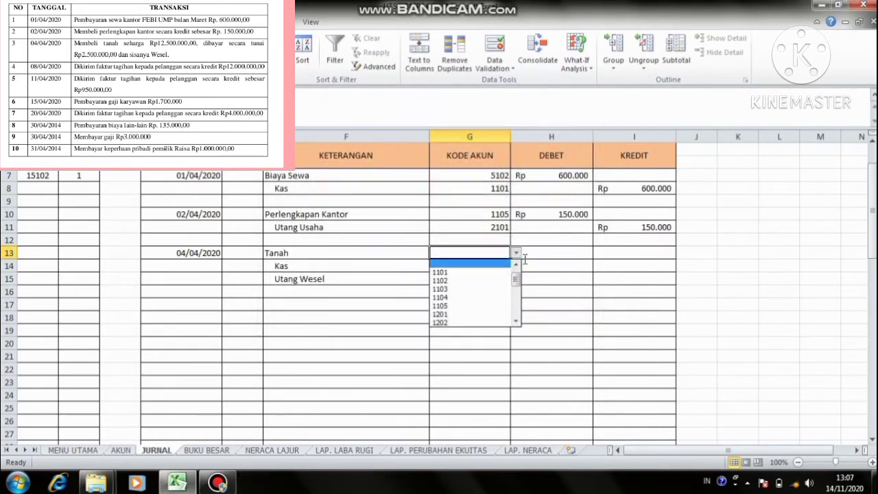
click(483, 318)
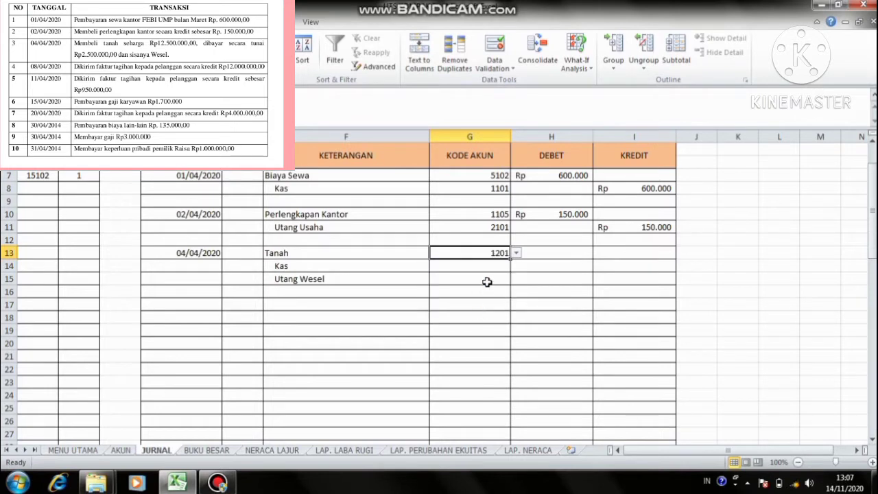
click(491, 268)
click(516, 267)
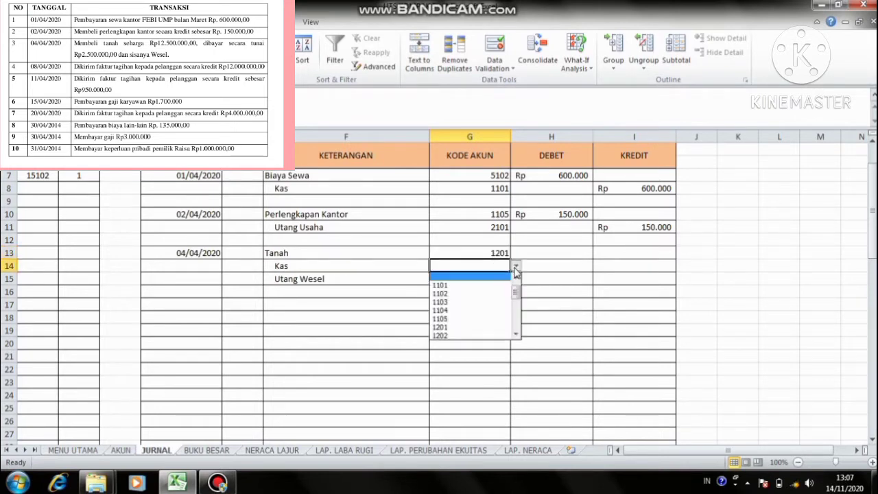
click(505, 286)
Choose KODE AKUN 2102 for Utang Wesel in G15
click(502, 277)
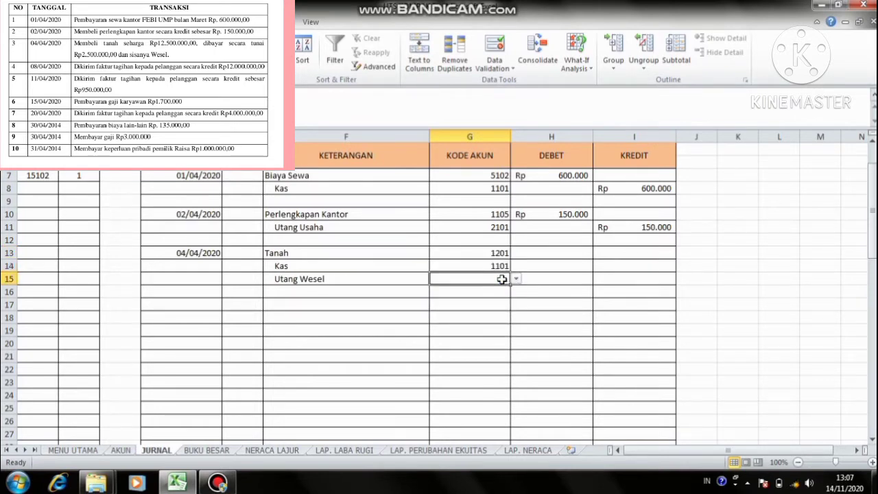
click(516, 280)
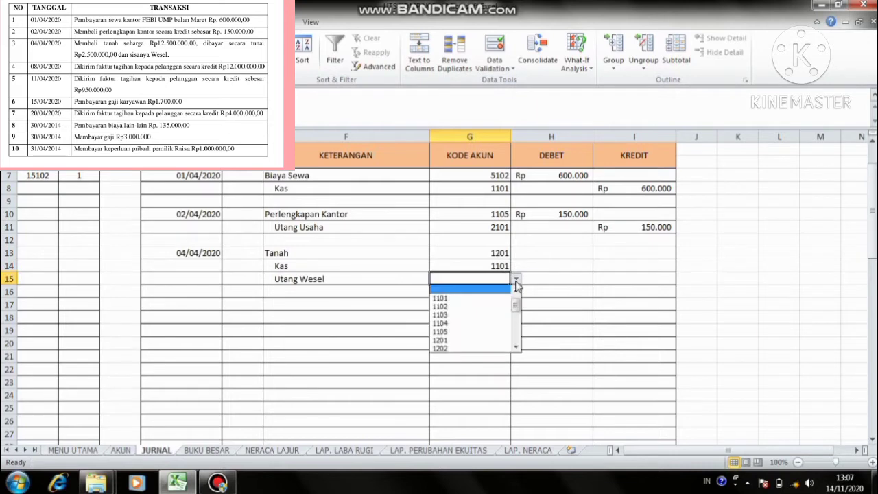
click(517, 343)
click(518, 293)
click(518, 293)
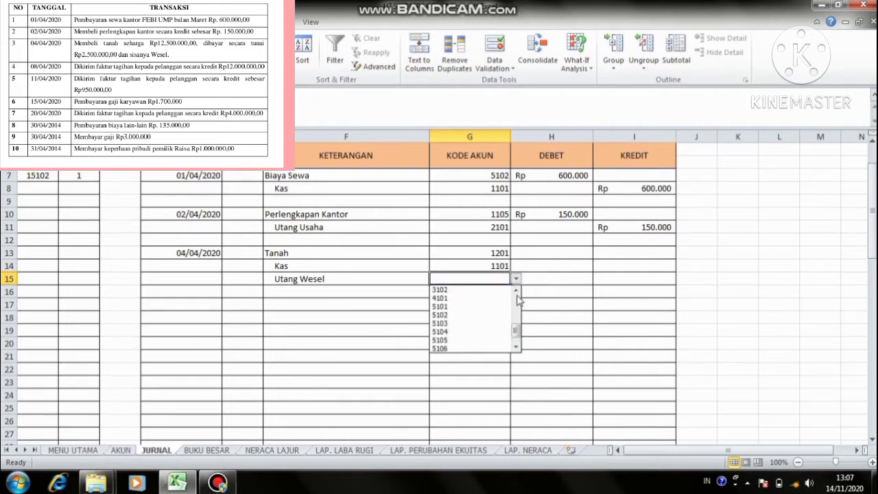
click(517, 293)
click(517, 293)
click(518, 293)
click(517, 293)
click(474, 298)
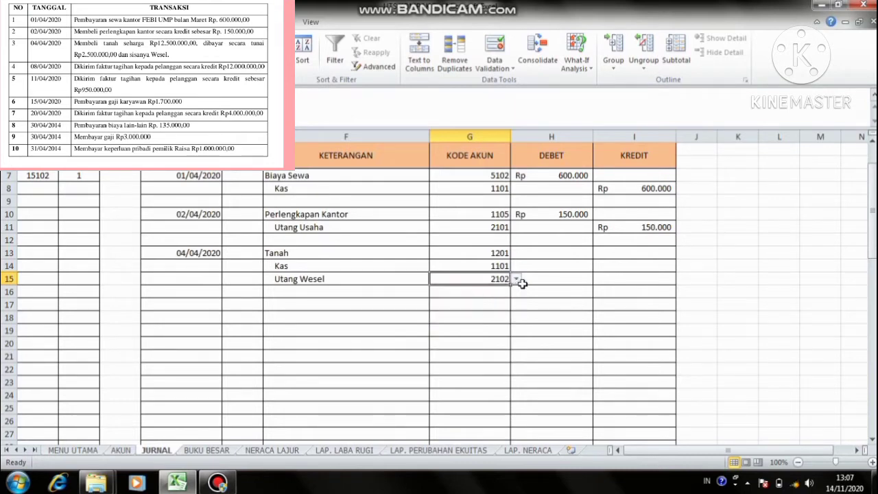
Enter 12.500.000 as the DEBET of Tanah in H13 and 2.500.000 as the KREDIT of Kas in I14
click(537, 256)
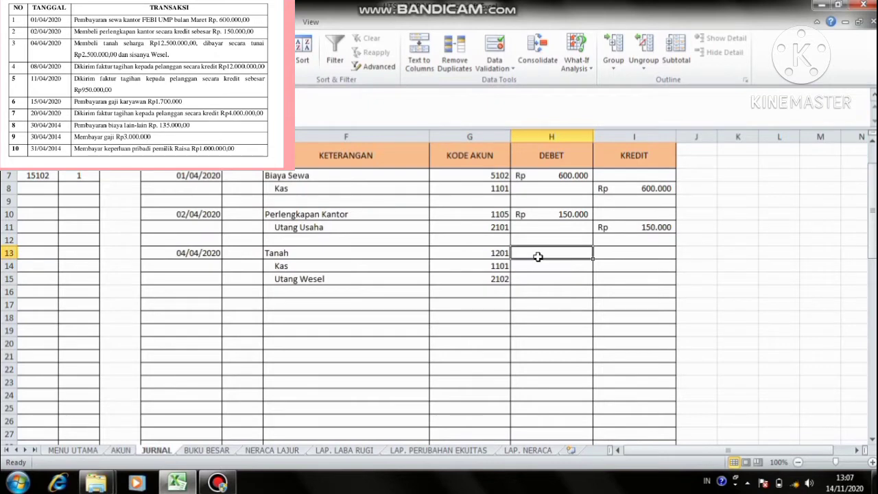
text(12)
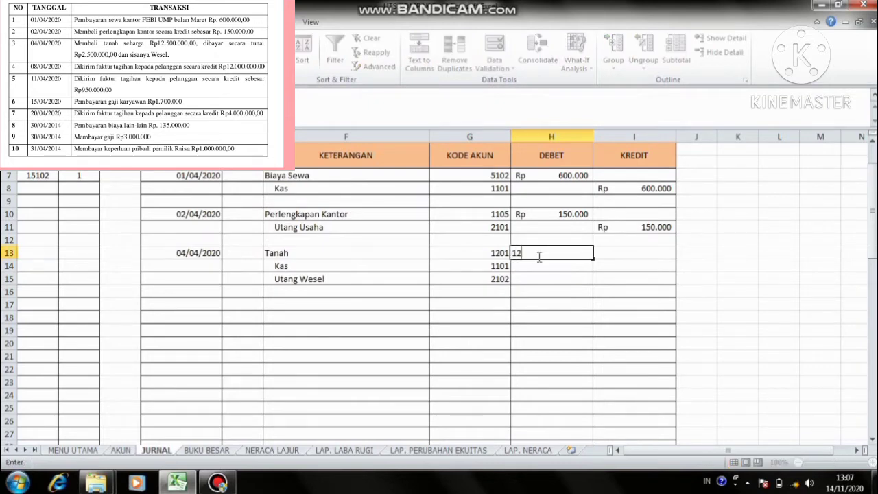
text(.500.000000)
key(Return)
key(Right)
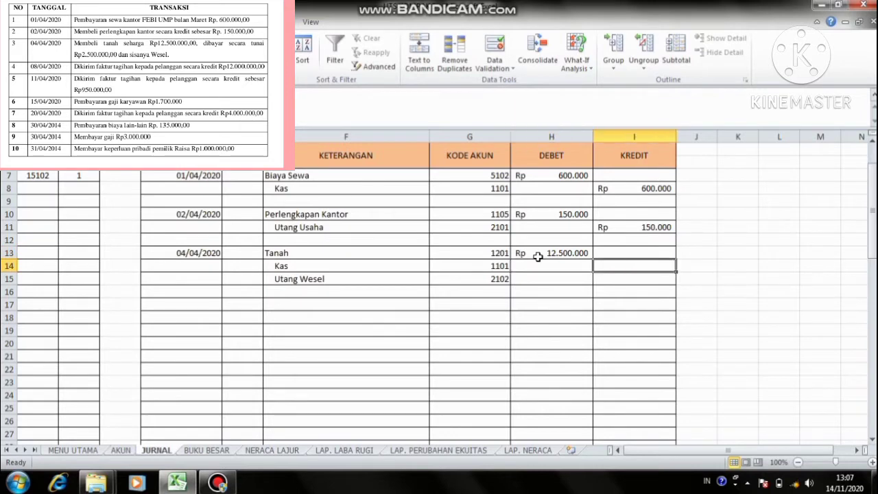
text(2.)
text(5)
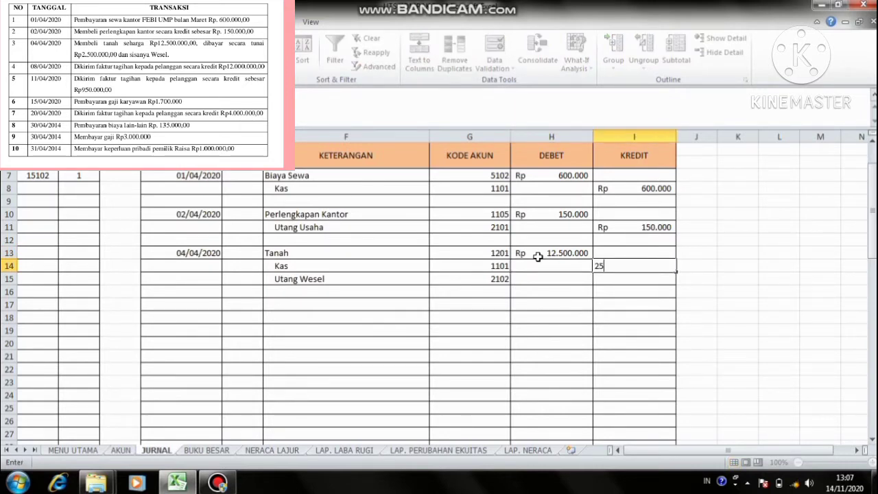
text(00.000)
key(Return)
Calculate the KREDIT of Utang Wesel in I15 with the formula =H13-I14
text(=)
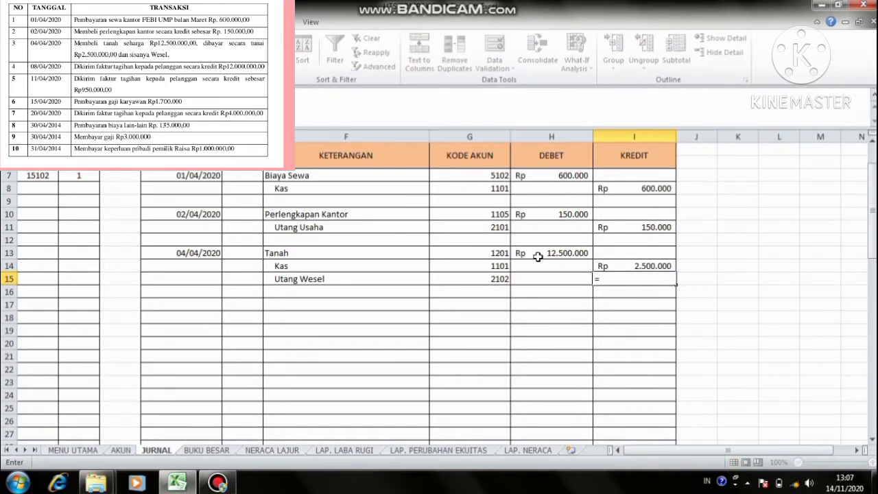
click(538, 257)
text(-)
click(632, 265)
key(Return)
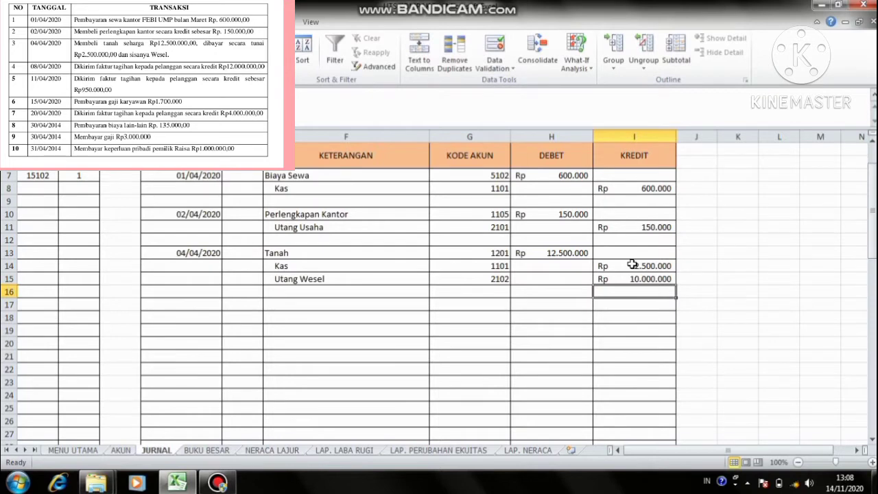
Enter the date 08/04/2020 in the TANGGAL column at row 17, leaving row 16 blank
key(Return)
key(Left)
key(Left)
key(Left)
key(Left)
key(Left)
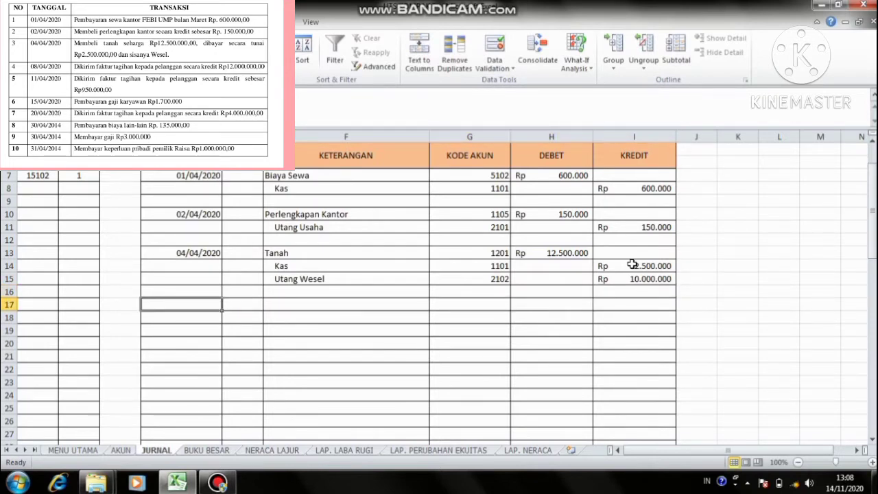
text(08)
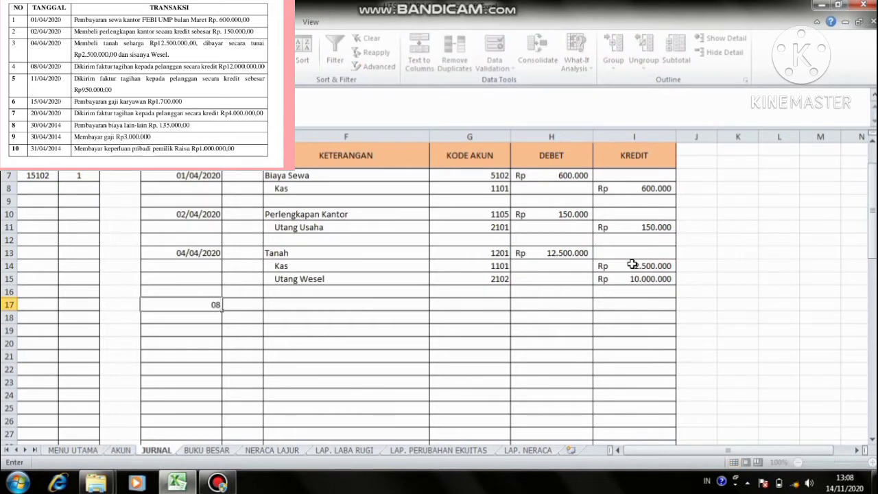
text(/04/2020)
Enter Piutang Usaha in F17 and Pendapatan Jasa in F18 as the KETERANGAN of the 08/04/2020 transaction
key(Right)
key(Right)
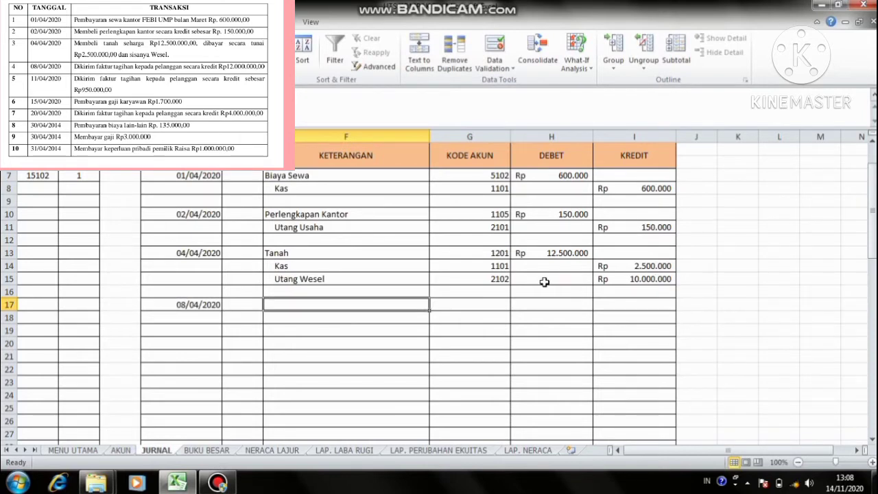
text(Piutang)
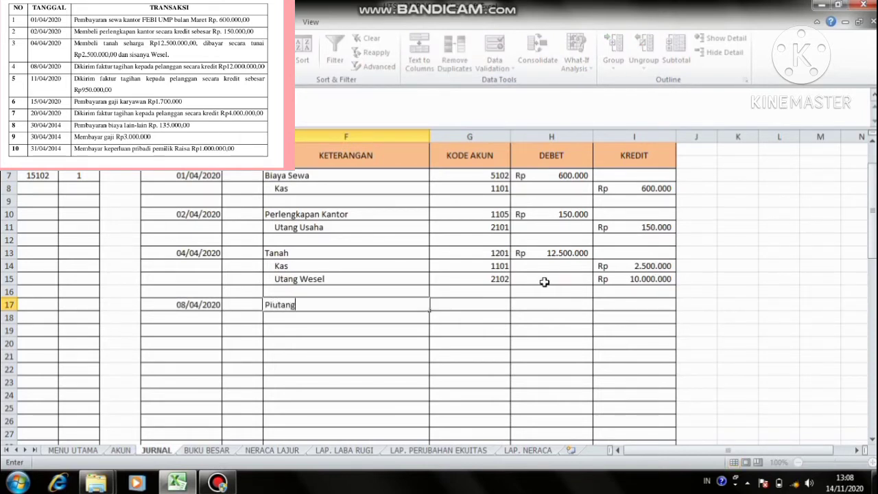
text( Usaha)
key(Return)
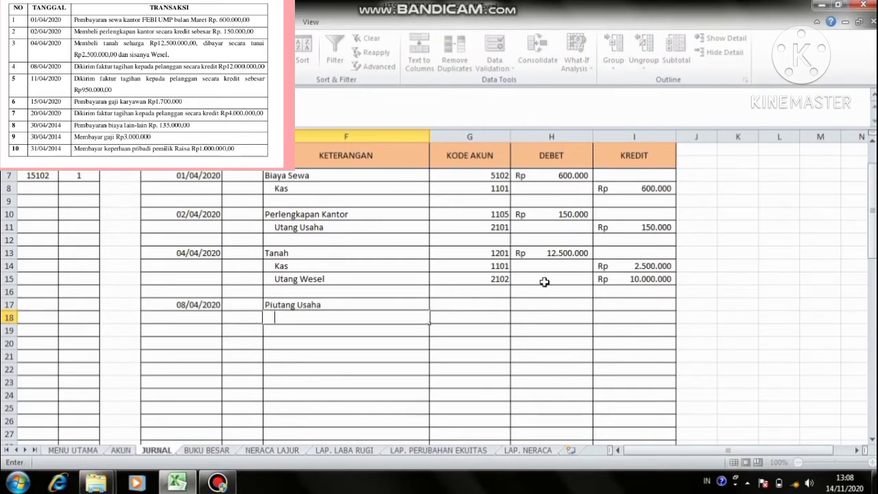
text(Pendapatan Jasa)
Choose KODE AKUN 1102 for Piutang Usaha in G17, dismissing the Windows color scheme prompt
click(492, 305)
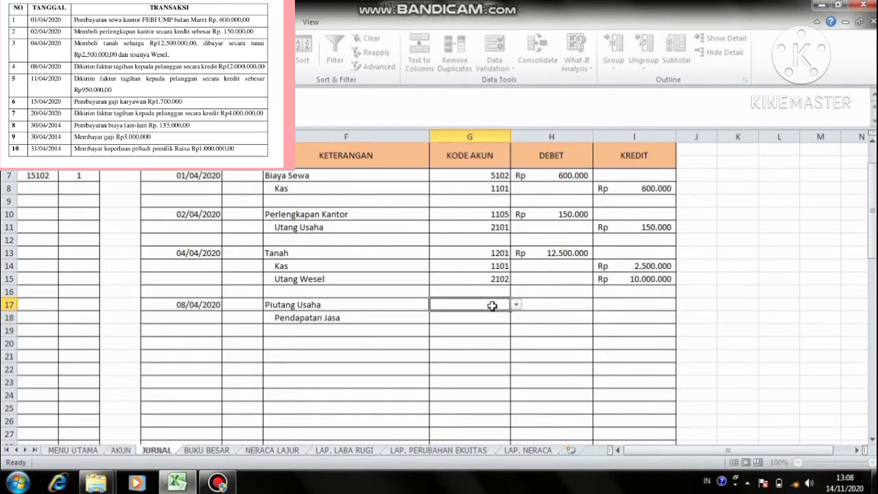
click(516, 305)
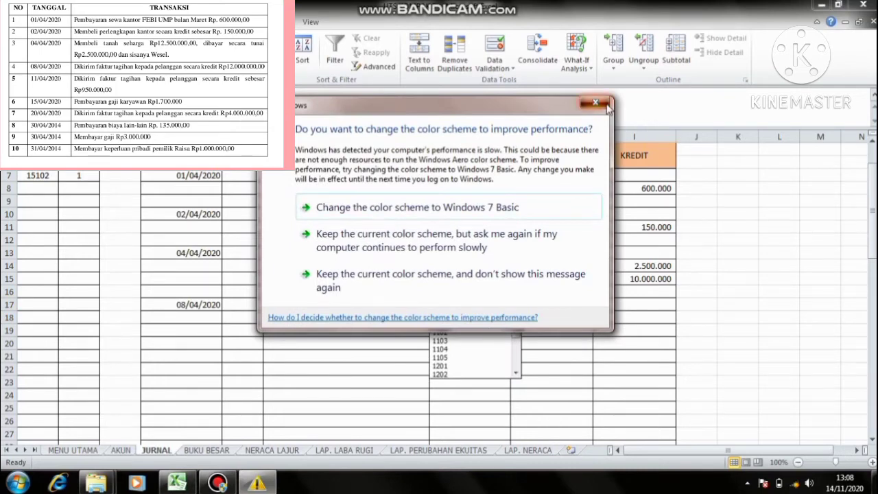
click(607, 105)
click(469, 333)
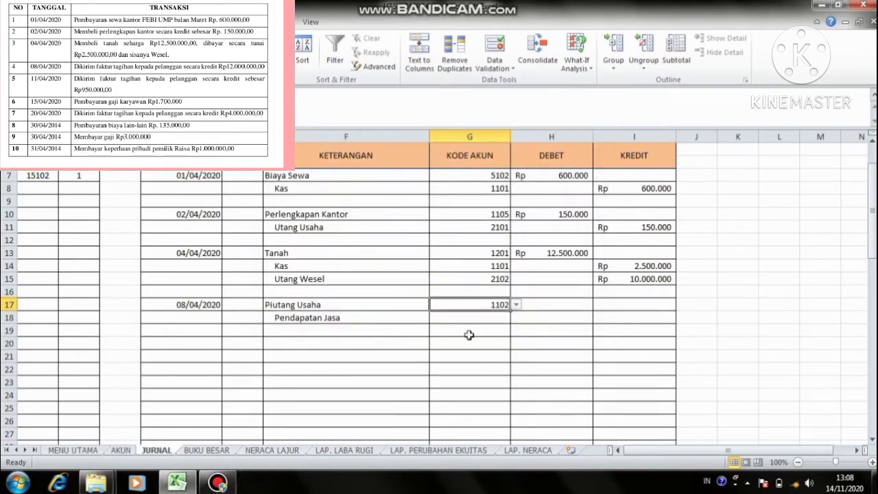
Choose KODE AKUN 4101 for Pendapatan Jasa in G18
click(473, 319)
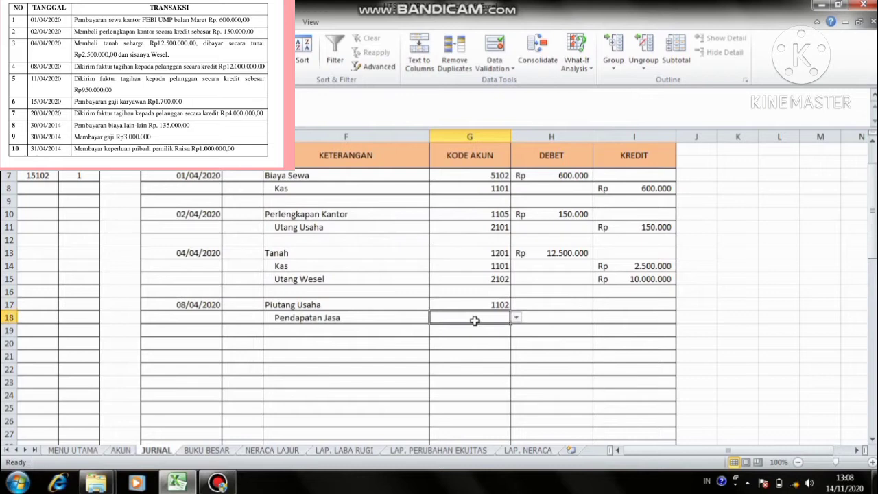
click(517, 318)
click(516, 386)
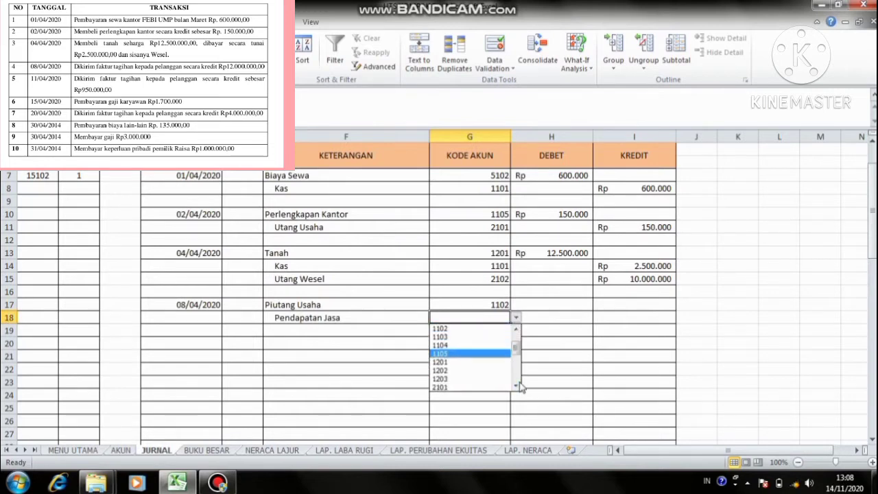
click(516, 386)
click(516, 386)
click(516, 387)
click(516, 387)
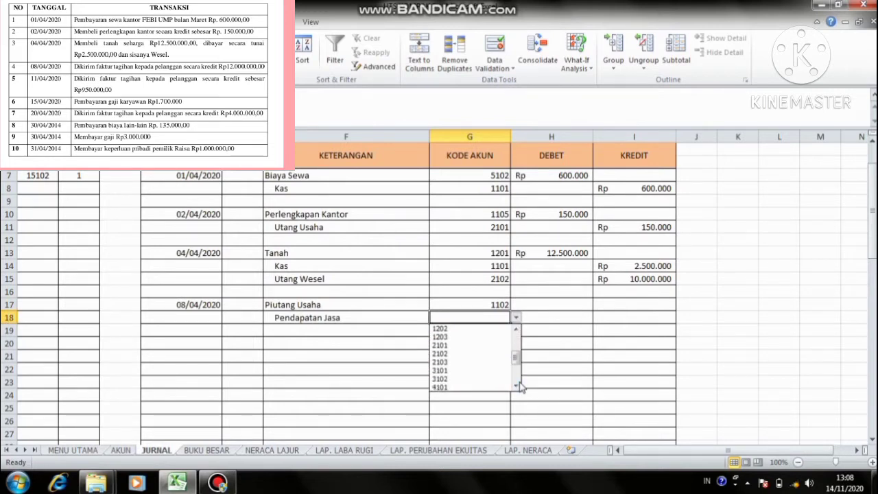
click(516, 387)
click(516, 387)
click(485, 372)
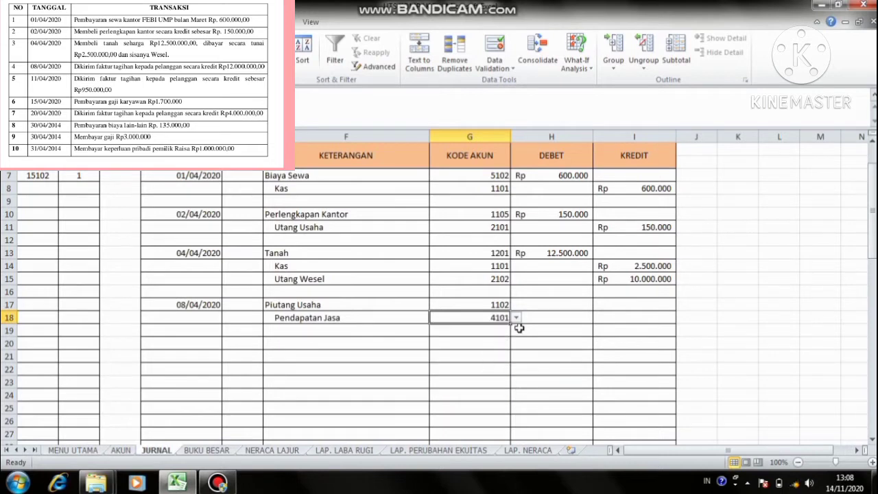
Enter 12.000.000 as the DEBET of Piutang Usaha in H17 and as the KREDIT of Pendapatan Jasa in I18
click(531, 303)
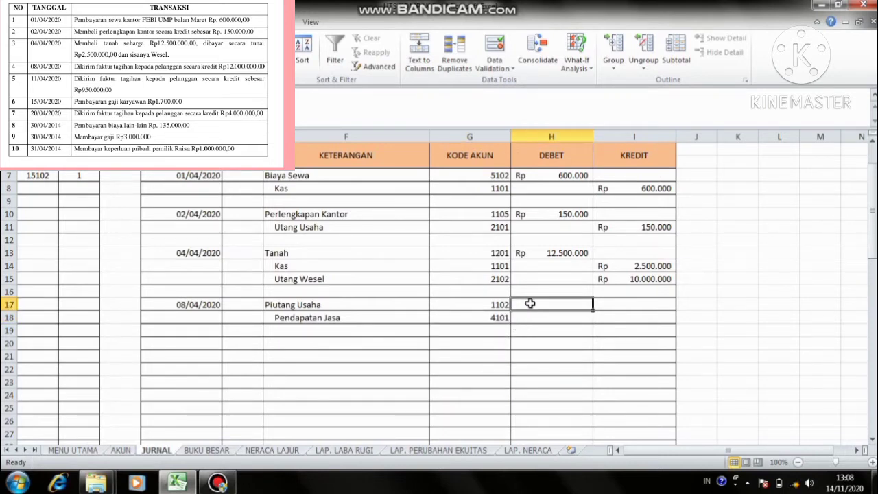
text(12)
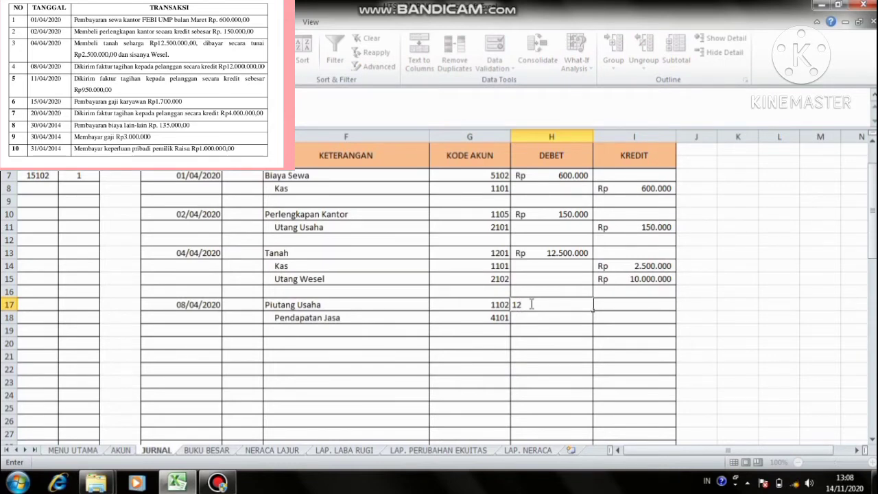
text(.000000)
key(Return)
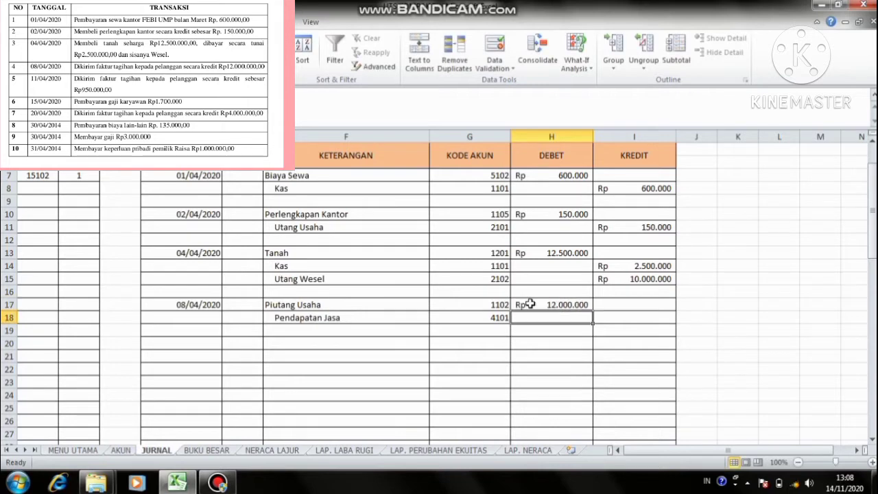
key(Right)
text(12)
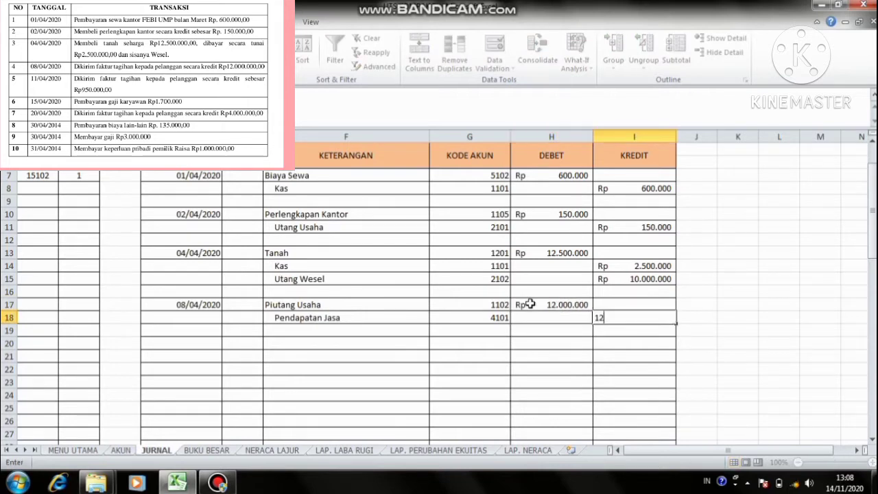
text(.000.000)
key(Return)
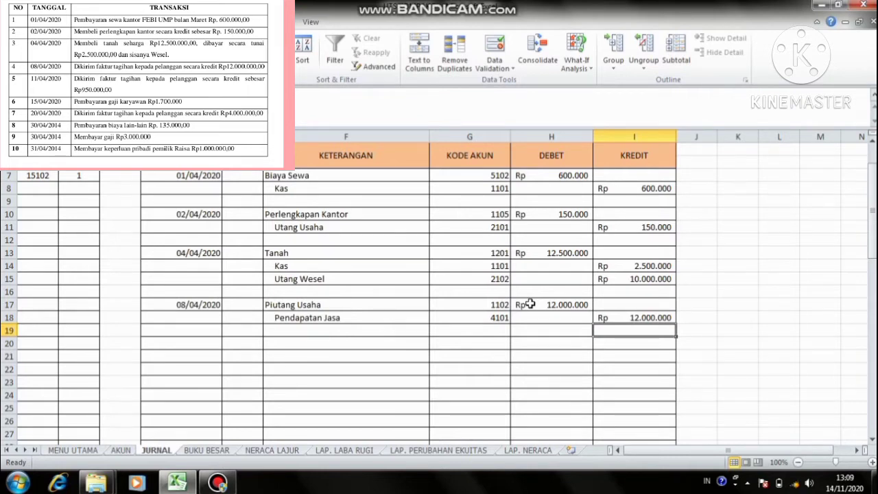
Enter 11/04/2020 as the date of the next journal transaction in D20
key(Down)
key(Left)
key(Left)
key(Left)
key(Left)
key(Left)
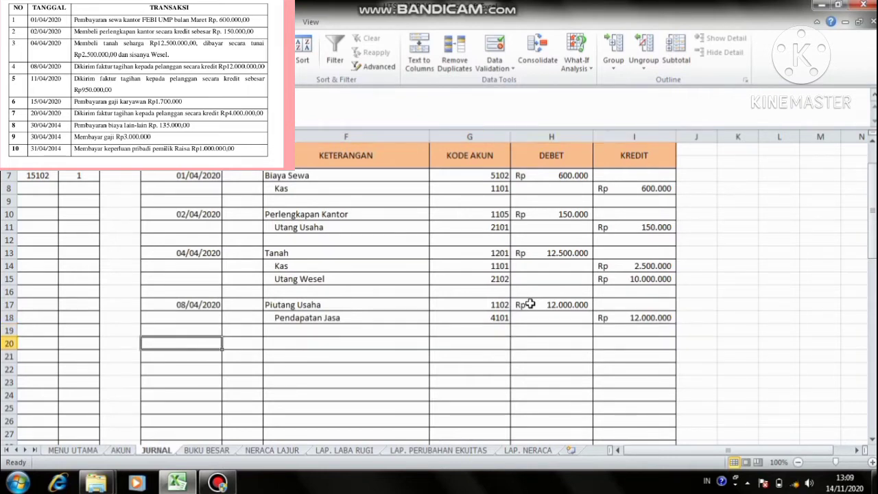
text(1)
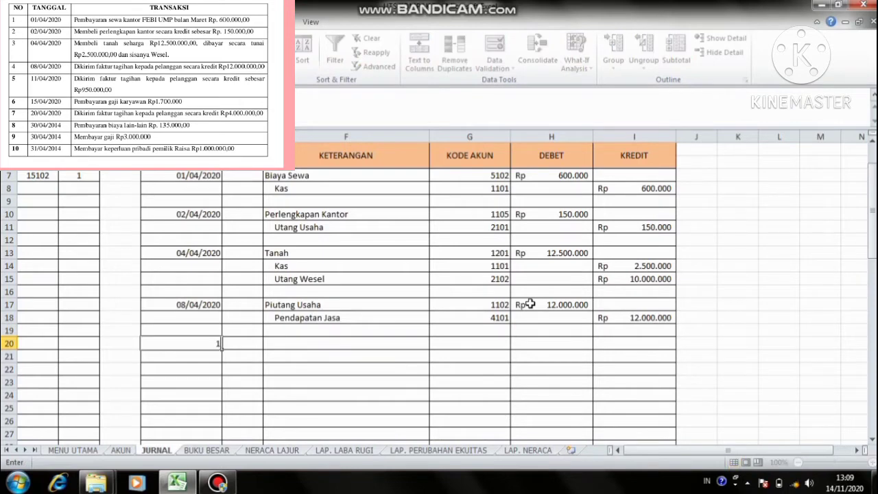
text(1/04/2020)
Enter Piutang Usaha in F20 and an indented Pendapatan Jasa in F21 as the KETERANGAN of the 11/04/2020 transaction
key(Right)
key(Right)
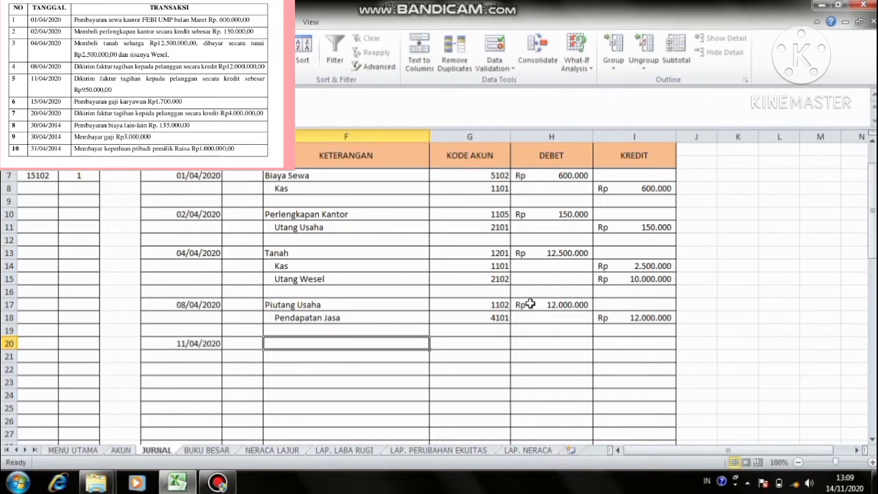
text(Pi)
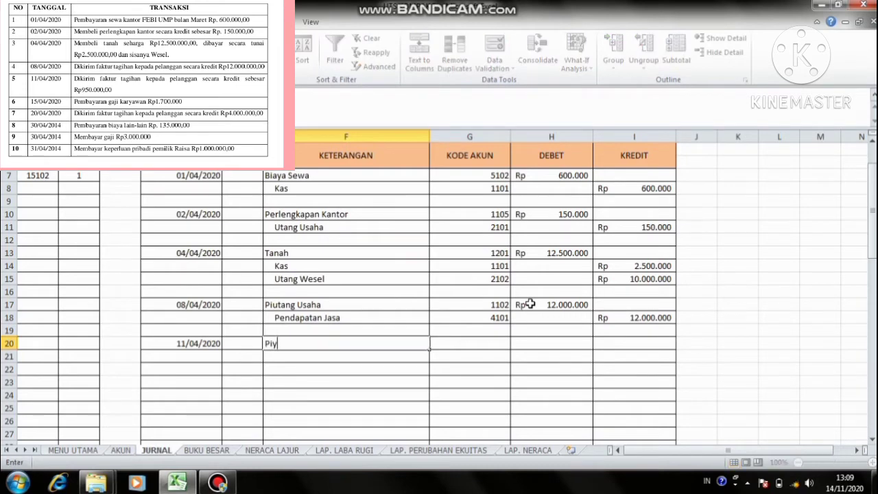
text(utangb)
key(BackSpace)
text(Usaha)
key(Return)
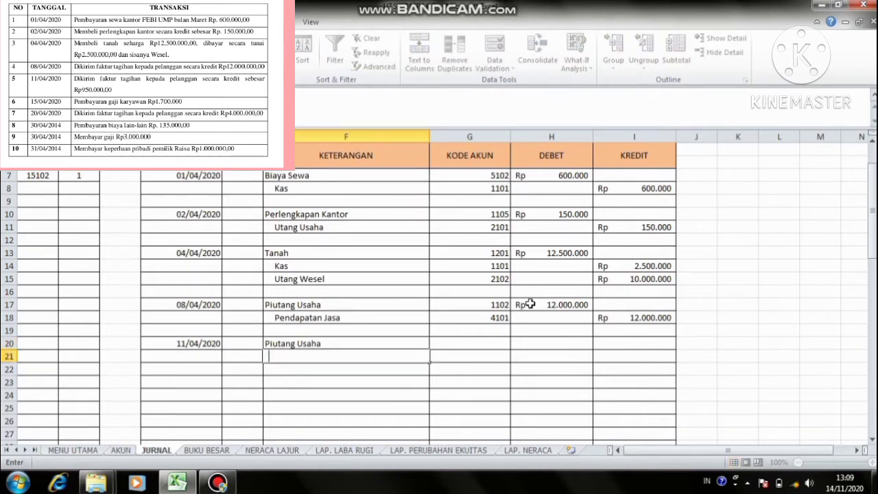
text(Pendapatan Jasa)
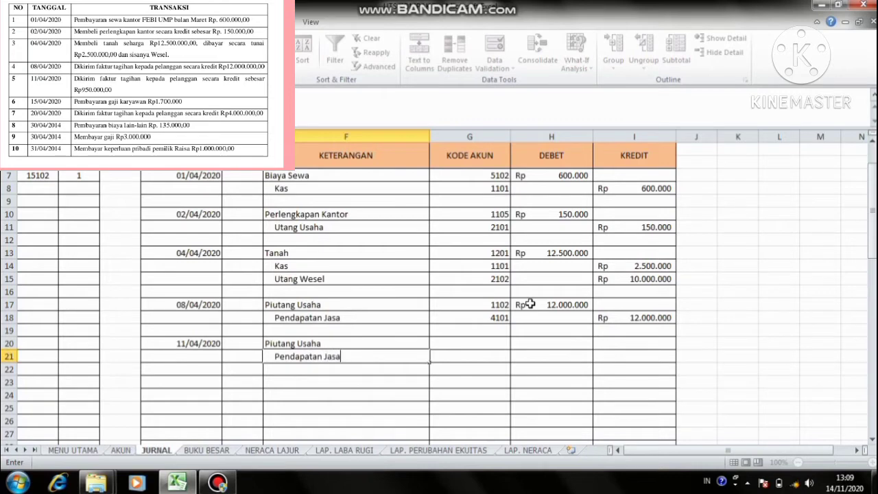
Choose KODE AKUN 1102 in G20 and 4101 in G21, dismissing the Windows color scheme prompt
click(474, 343)
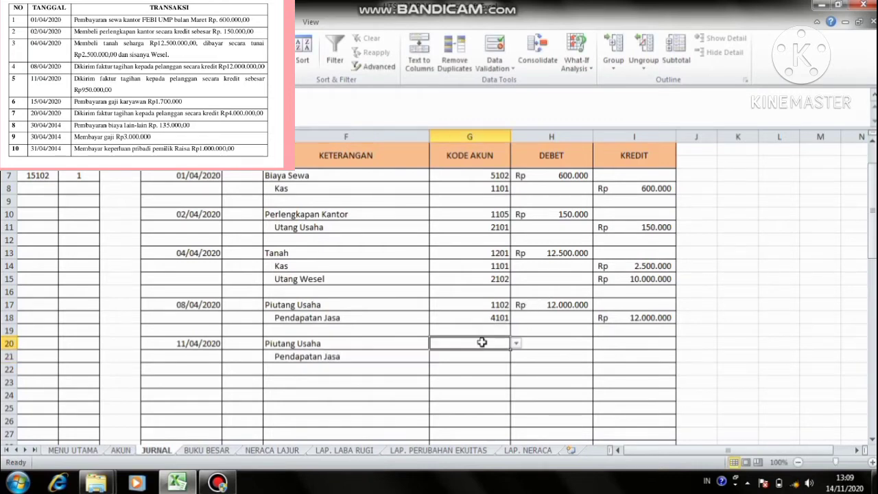
click(515, 349)
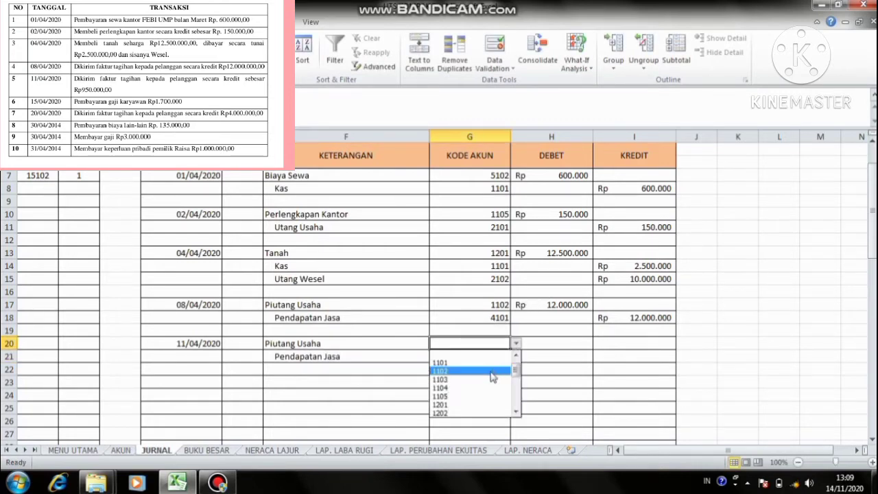
click(491, 371)
drag(494, 361, 517, 363)
click(515, 357)
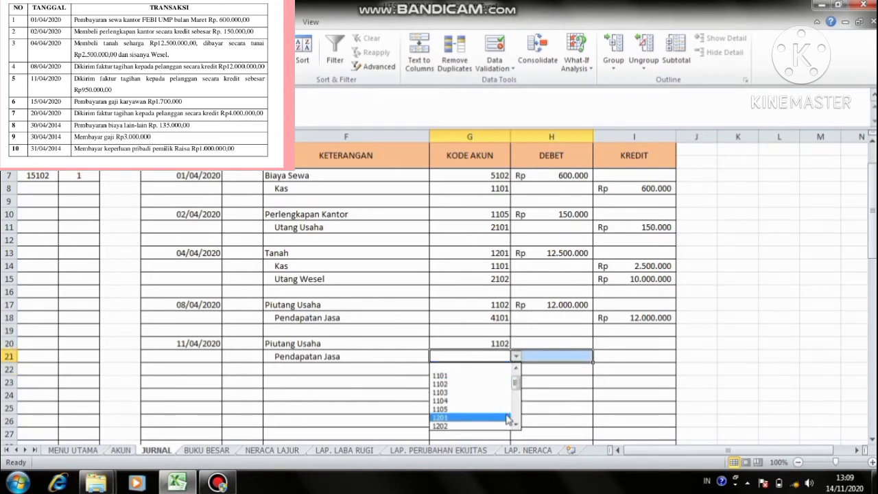
scroll(518, 417, down, 2)
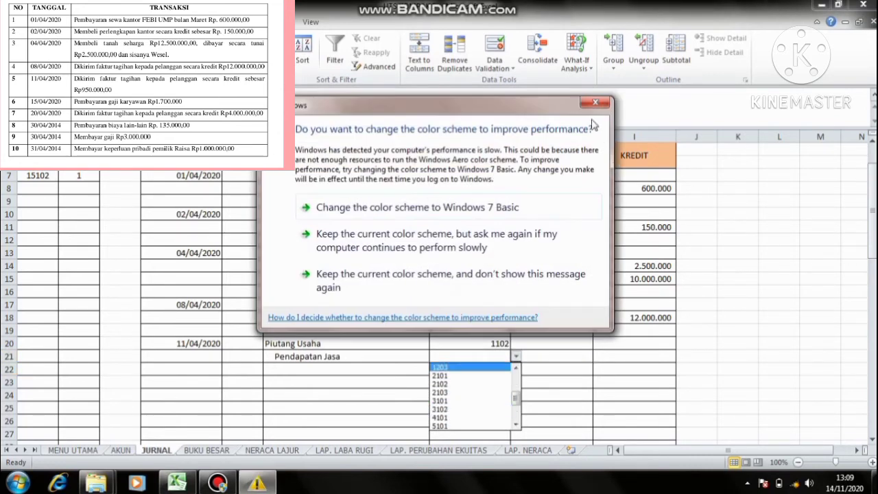
click(593, 99)
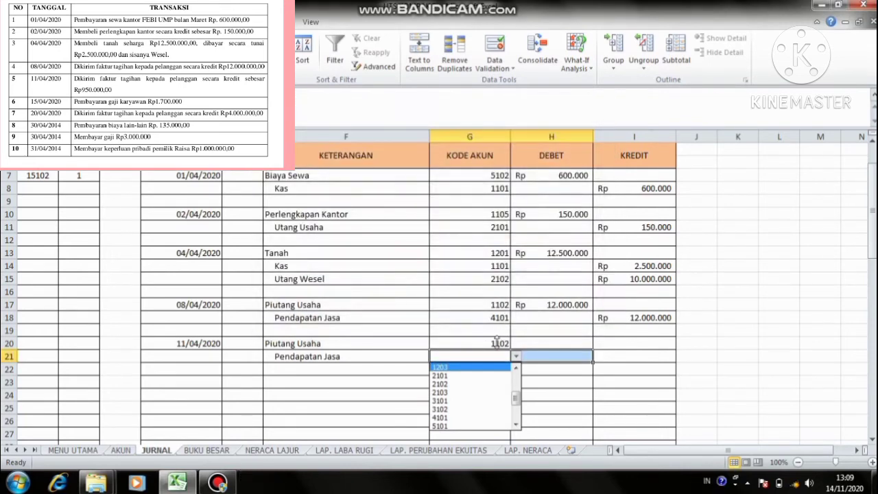
click(455, 419)
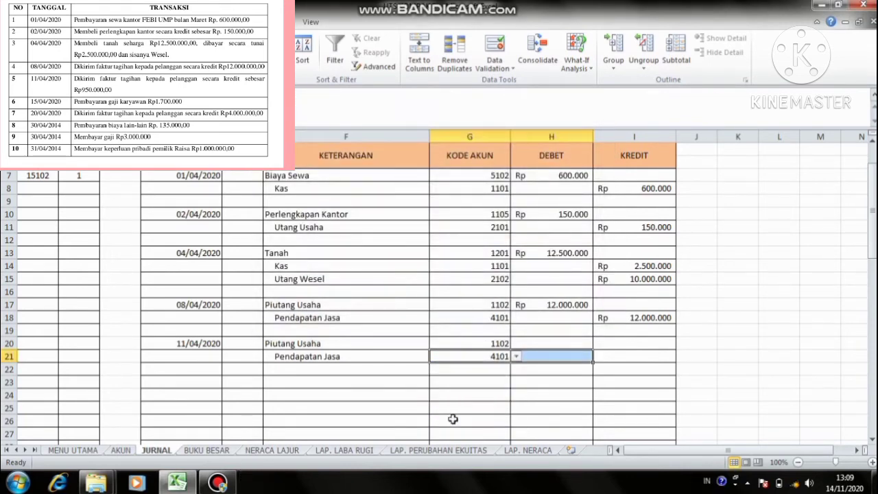
Enter 950.000 as the DEBET of Piutang Usaha in H20 and as the KREDIT of Pendapatan Jasa in I21
click(533, 346)
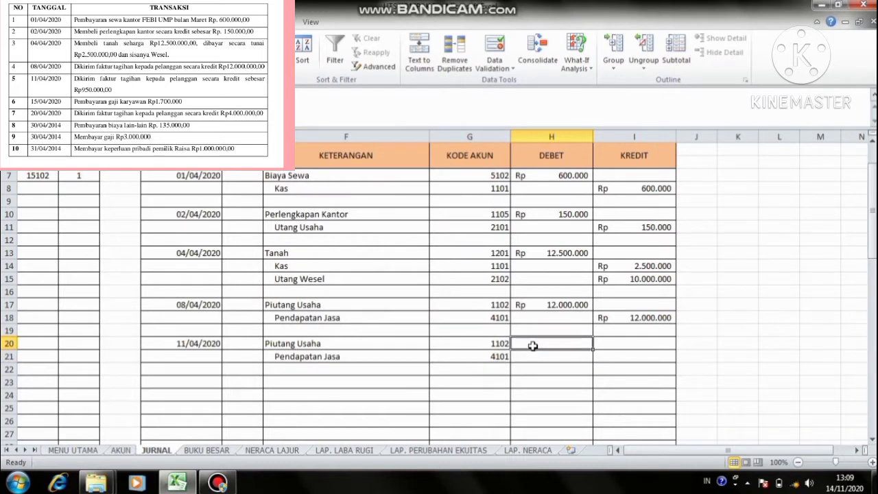
text(950)
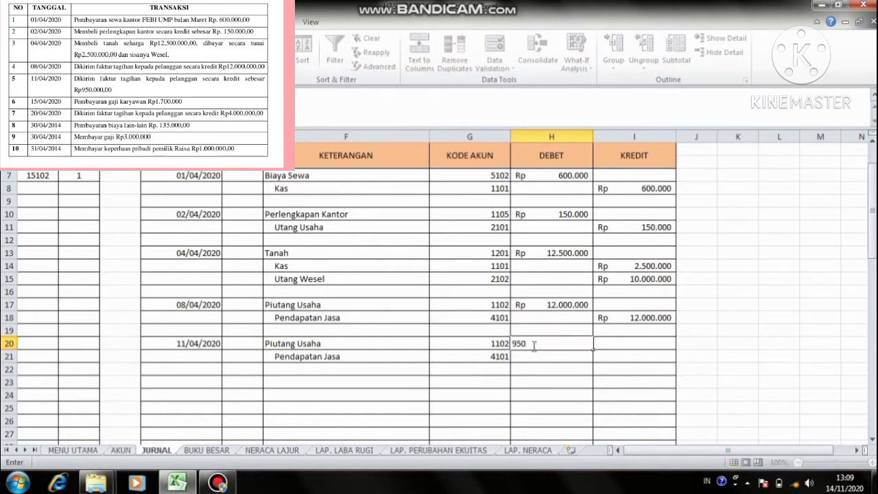
text(000)
key(Return)
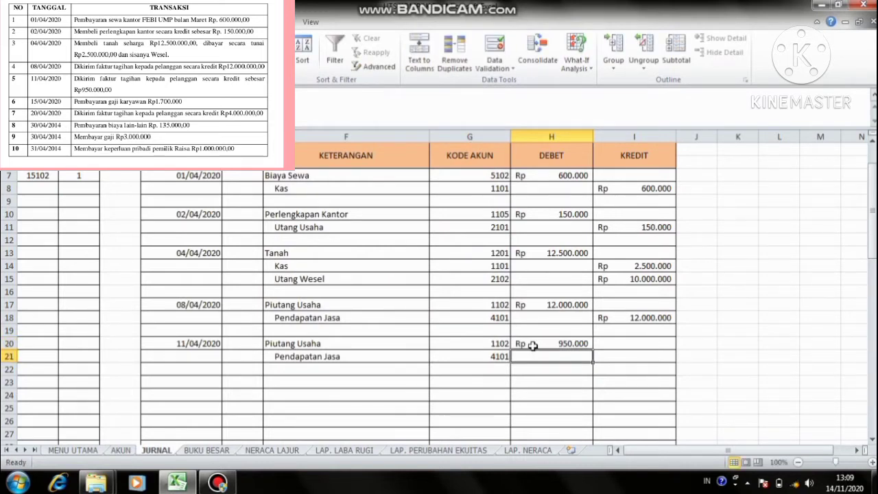
key(Right)
text(950)
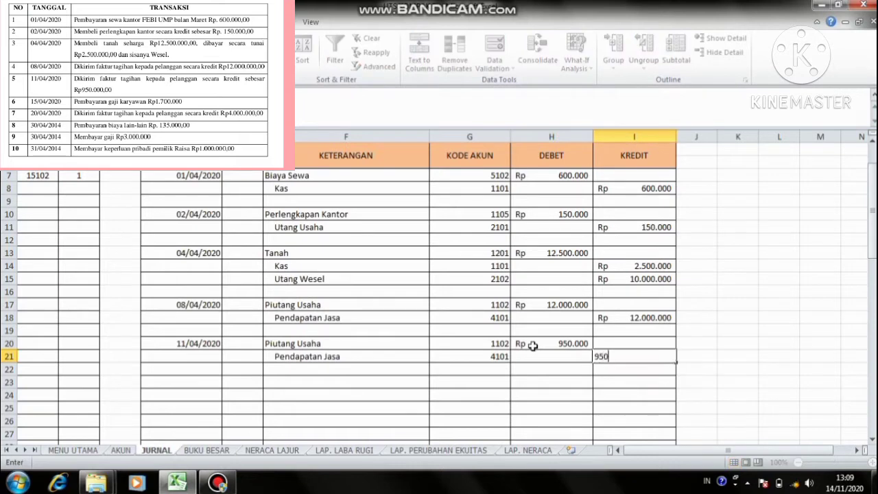
text(.000)
key(Return)
Enter 15/04/2020 as the date of the salary payment transaction in D23
key(Down)
key(Left)
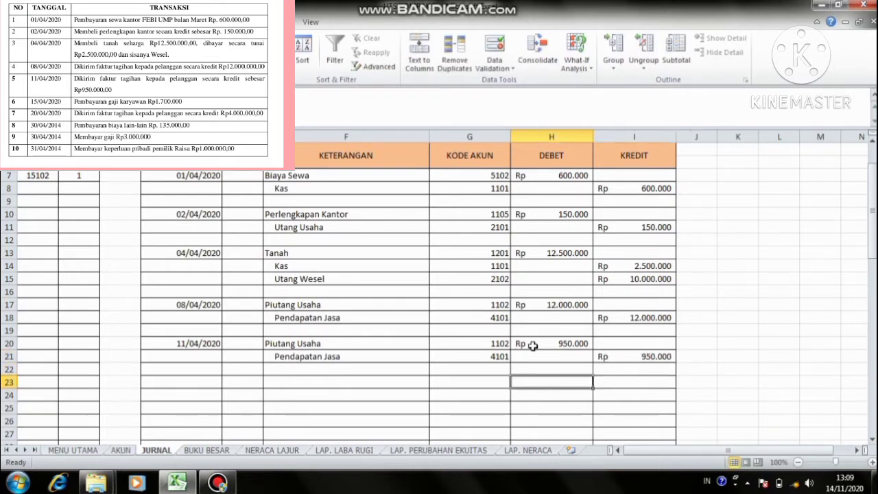
key(Left)
key(Left)
key(Left)
key(Left)
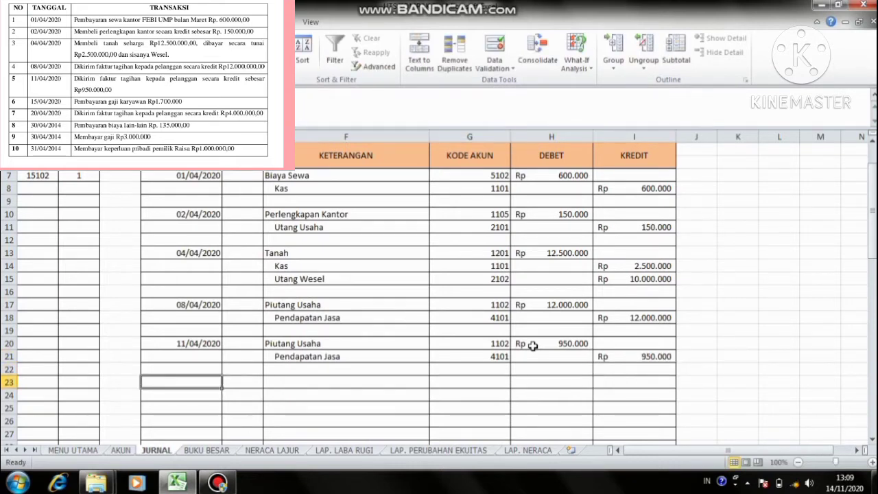
text(15/)
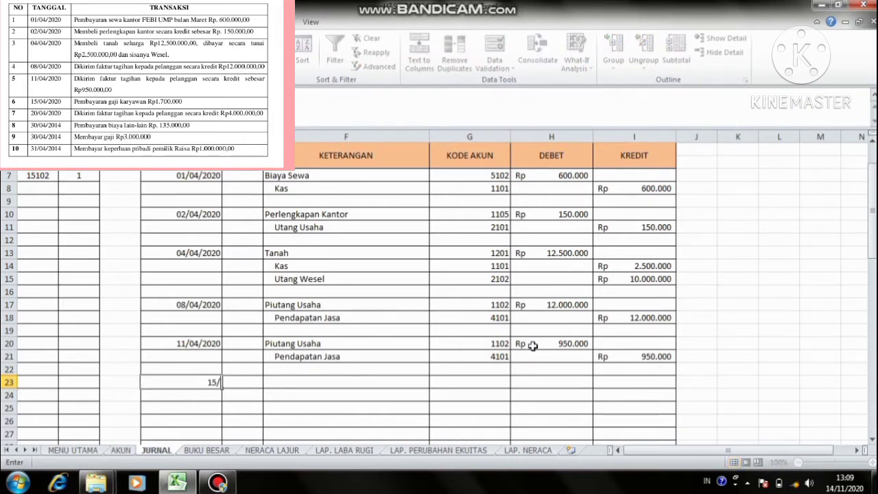
text(04/2020)
Enter Biaya Gaji dan Komisi in F23 and an indented Kas in F24 as the KETERANGAN of the 15/04/2020 transaction
key(Tab)
key(Tab)
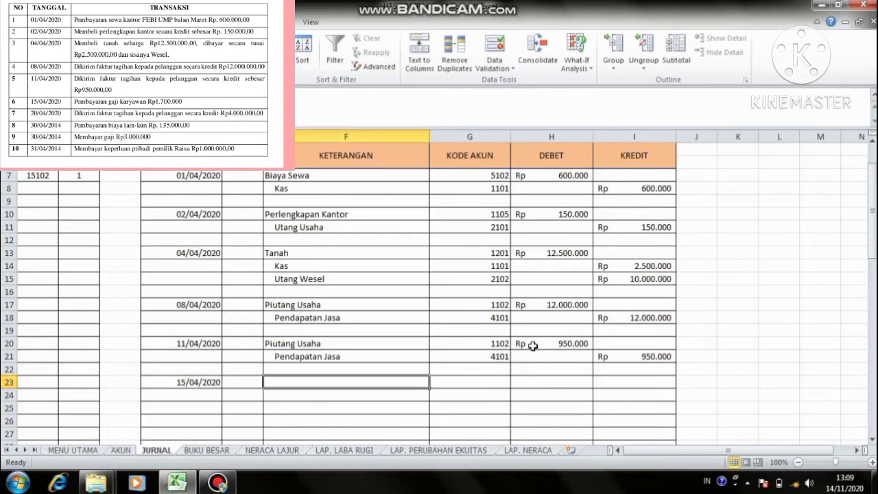
text(Bi)
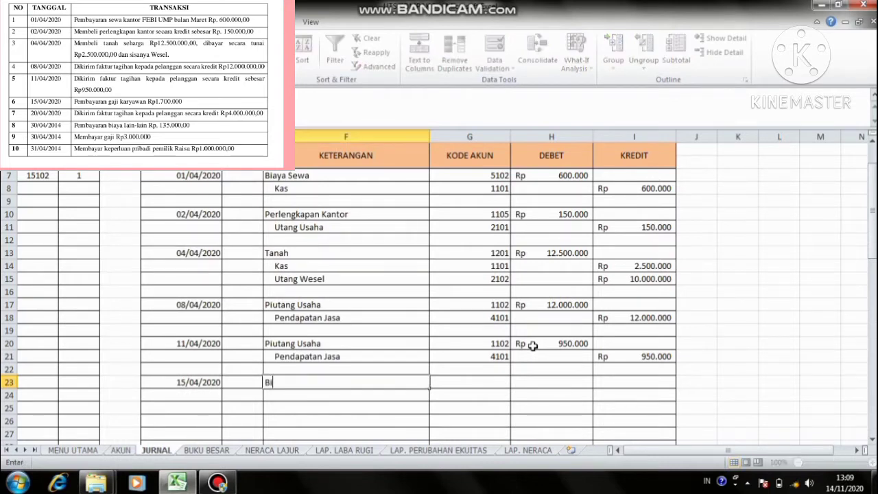
text(aya Gaji dan Komisi)
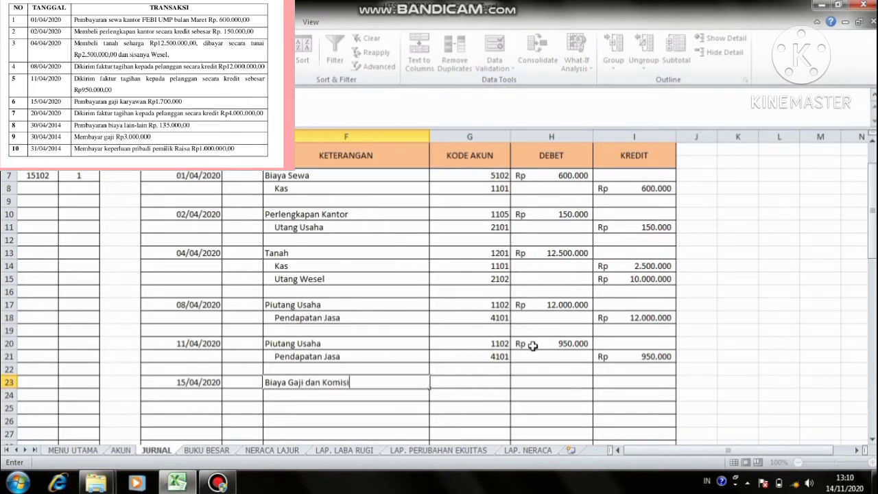
key(Return)
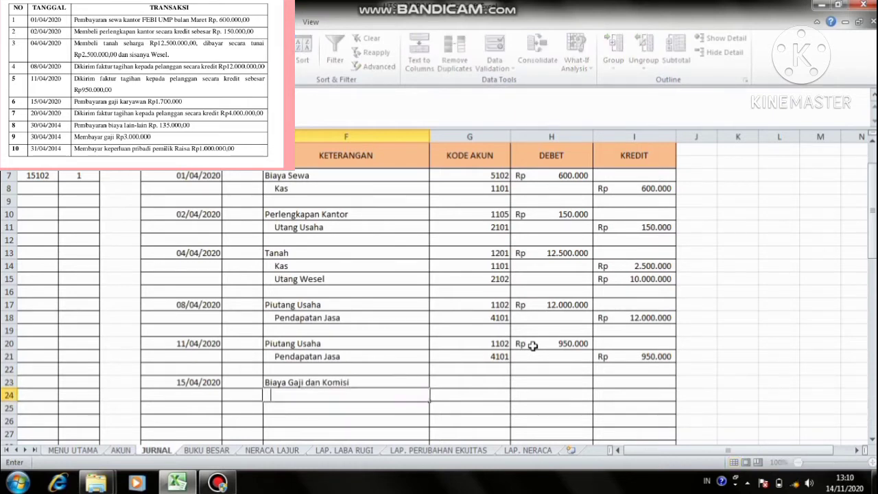
text(Kas)
Choose KODE AKUN 5101 for Biaya Gaji dan Komisi in G23 and 1101 for Kas in G24
click(504, 381)
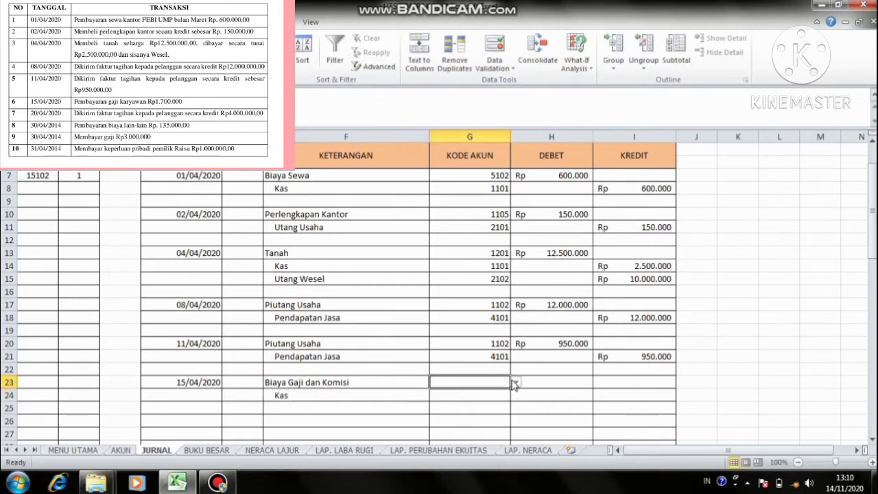
click(515, 383)
scroll(481, 425, down, 4)
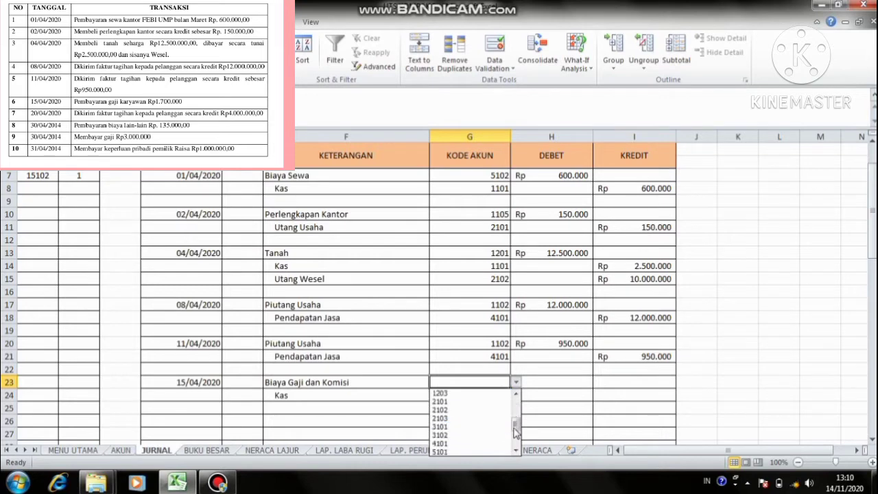
click(496, 452)
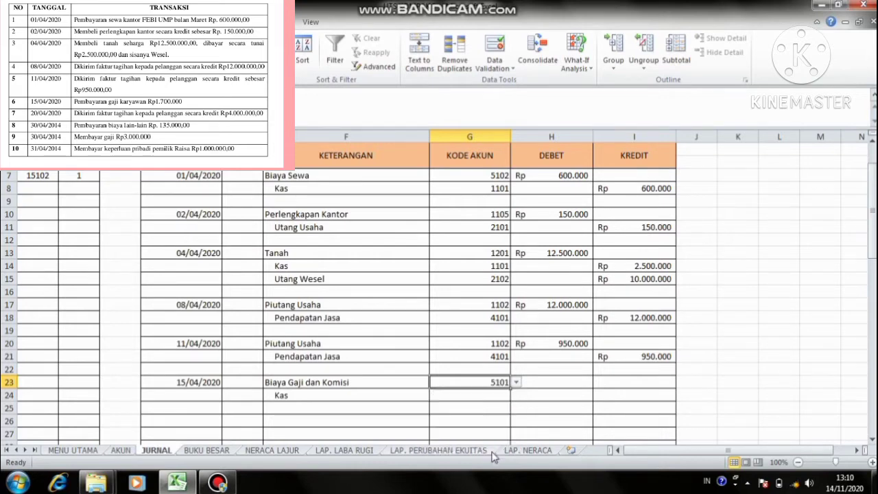
click(490, 398)
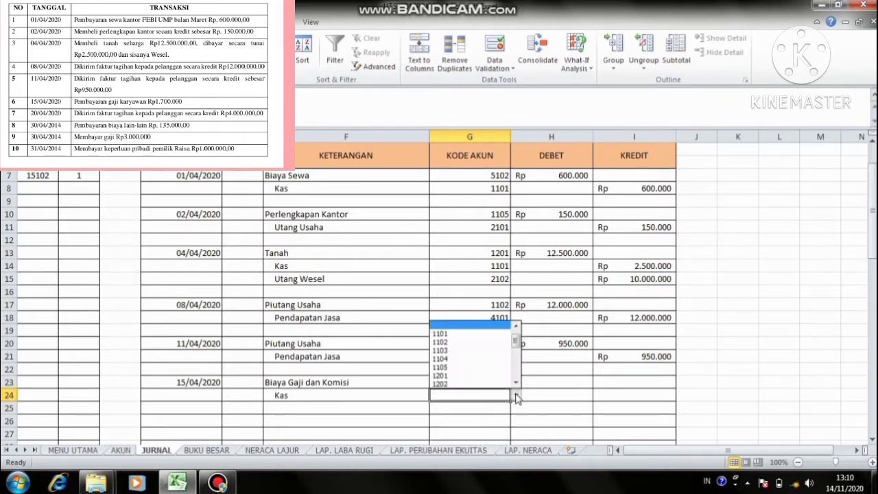
click(515, 396)
click(498, 334)
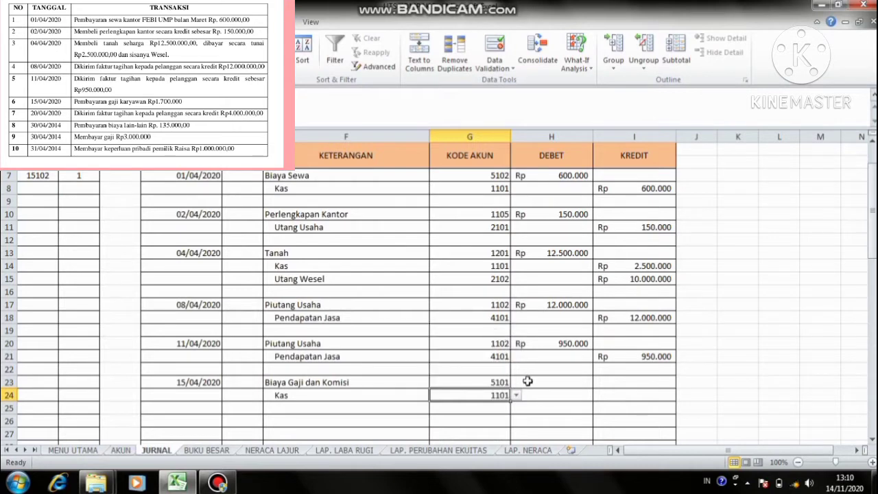
Enter 1.700.000 as the DEBET of Biaya Gaji dan Komisi in H23 and as the KREDIT of Kas in I24
click(528, 382)
text(12)
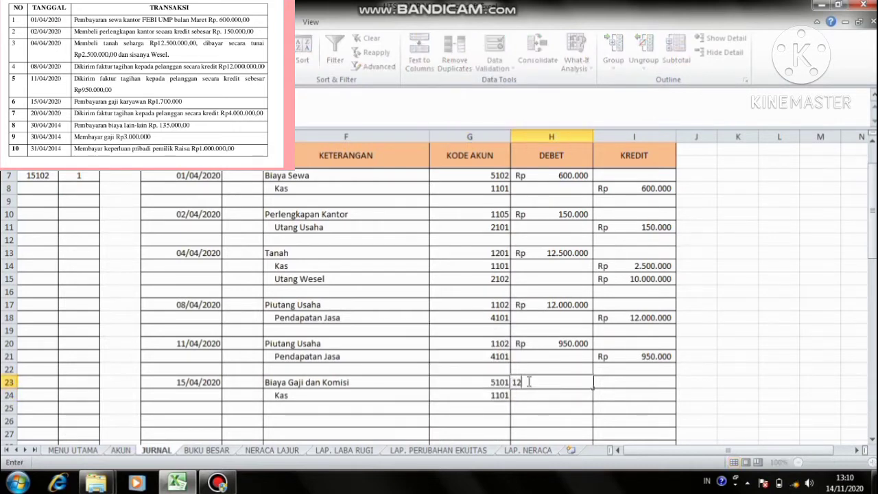
text(000)
key(BackSpace)
key(BackSpace)
key(BackSpace)
key(BackSpace)
text(700.000)
key(Return)
key(Right)
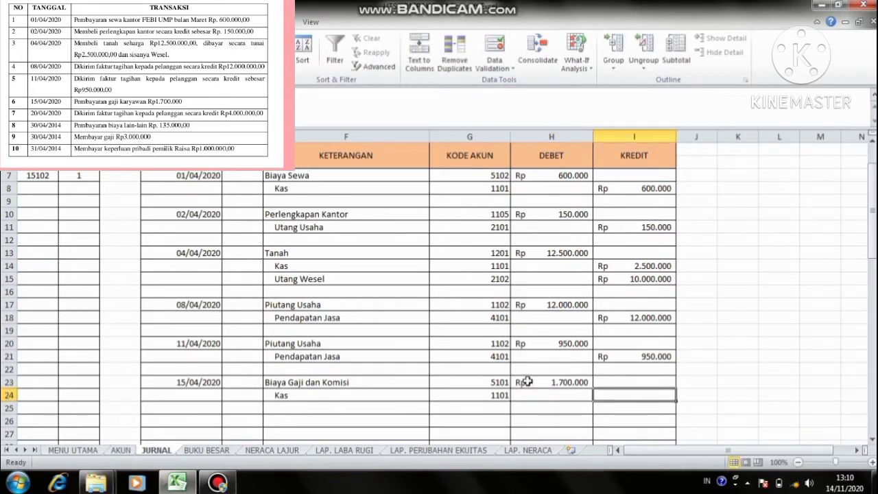
text(17000)
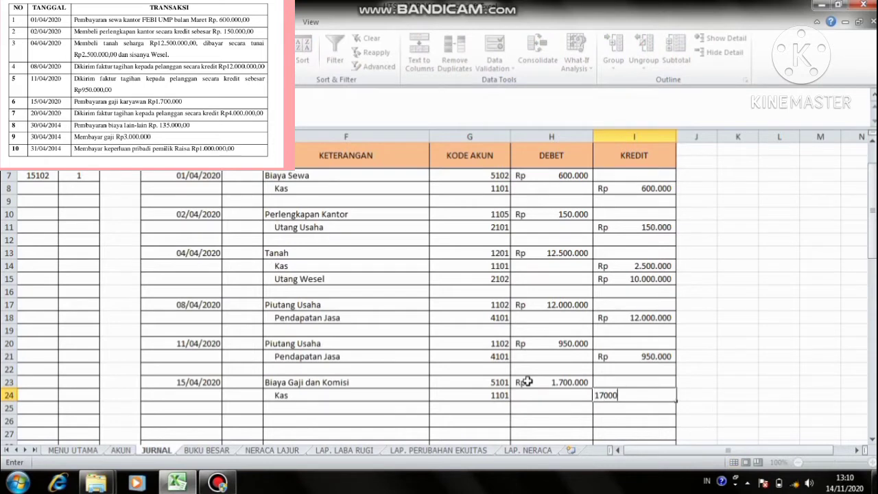
key(Return)
Enter 20/04/2020 as the next transaction date in D26, dismissing the Windows color scheme prompt
key(Down)
key(Left)
key(Left)
key(Left)
key(Left)
key(Left)
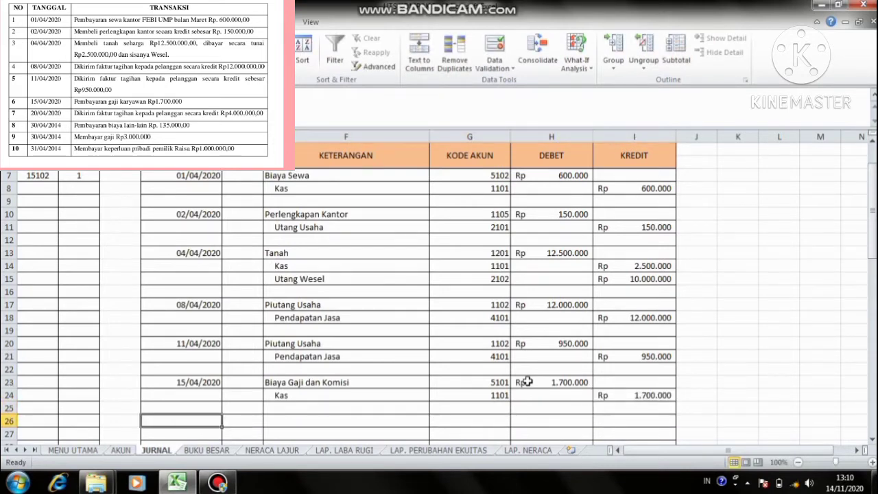
text(20)
text(.)
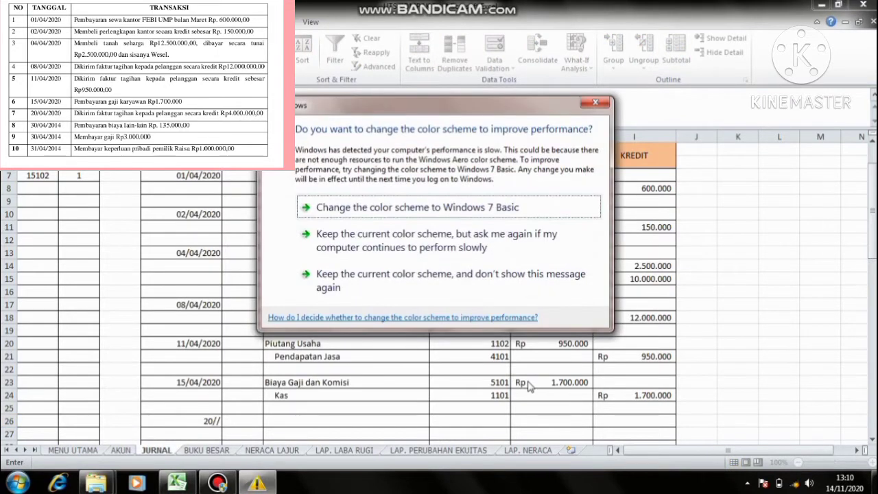
click(600, 107)
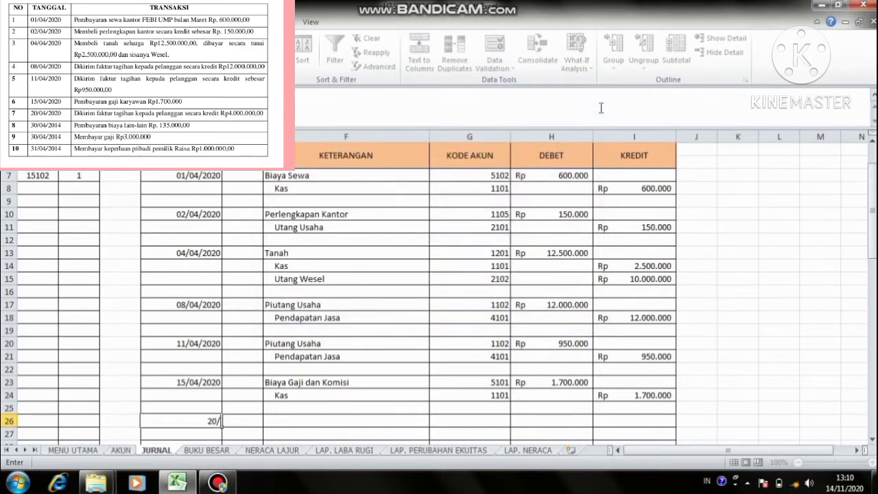
text(04/2020)
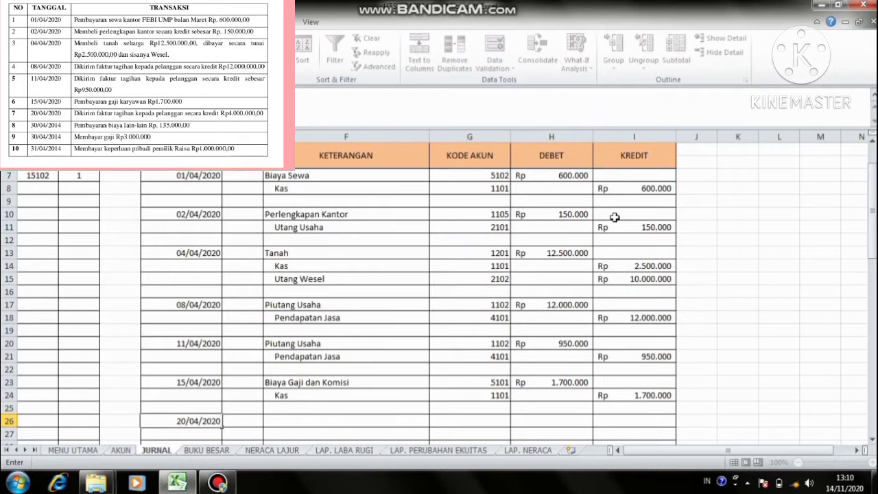
Enter Piutang Usaha in F26 and an indented Pendapatan Jasa in F27 as the KETERANGAN of the 20/04/2020 transaction
click(333, 421)
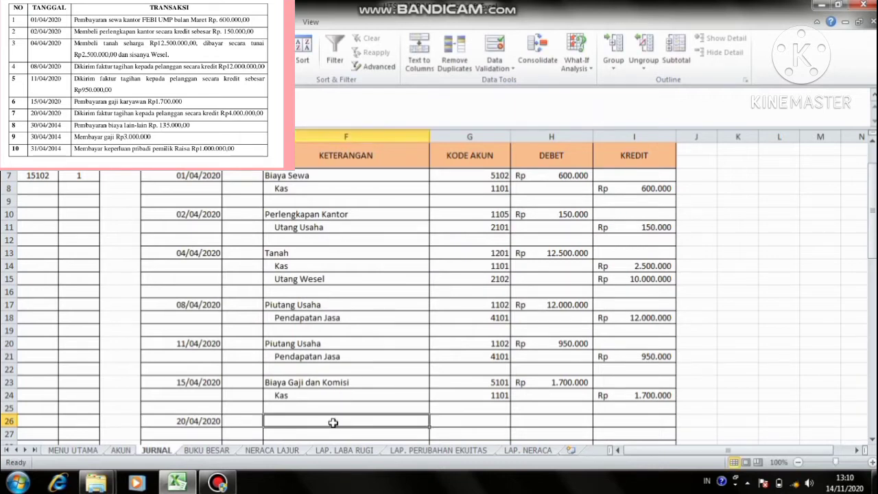
text(P)
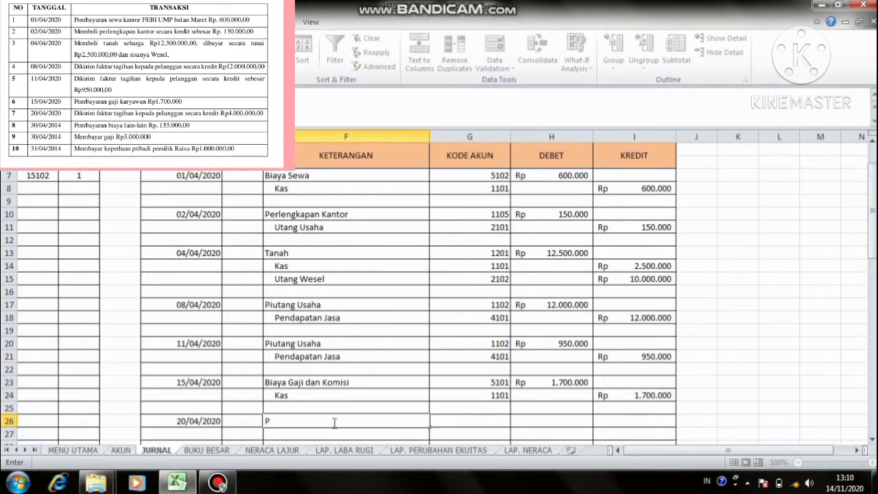
text(iutang Usaha)
key(Return)
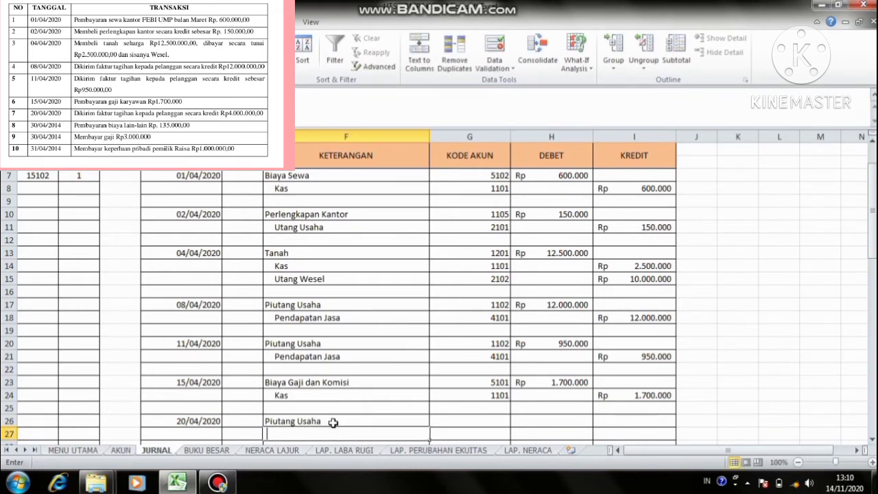
text(Pendapa)
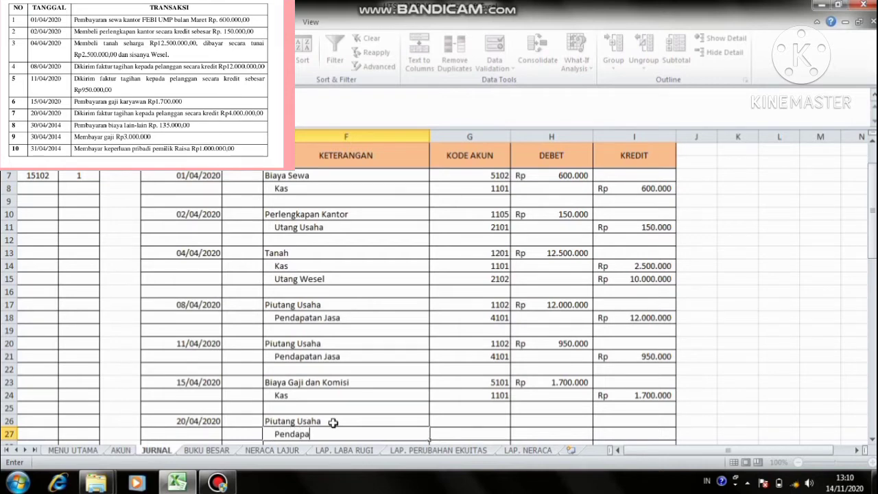
text(tan Jasa)
Choose KODE AKUN 1102 for Piutang Usaha in G26 and 4101 for Pendapatan Jasa in G27
click(499, 421)
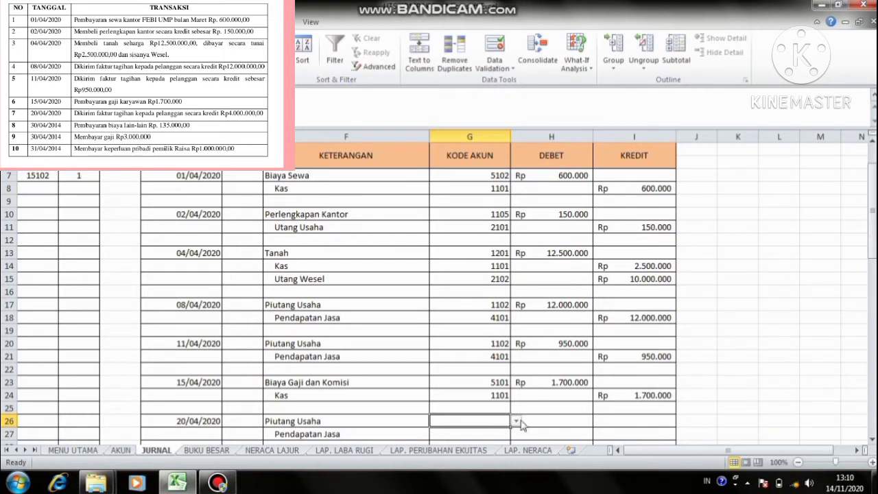
click(517, 421)
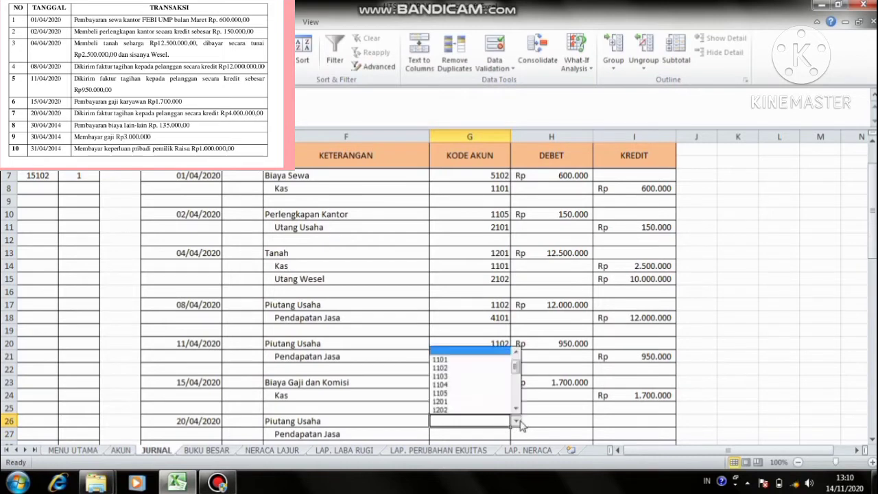
click(497, 368)
click(483, 432)
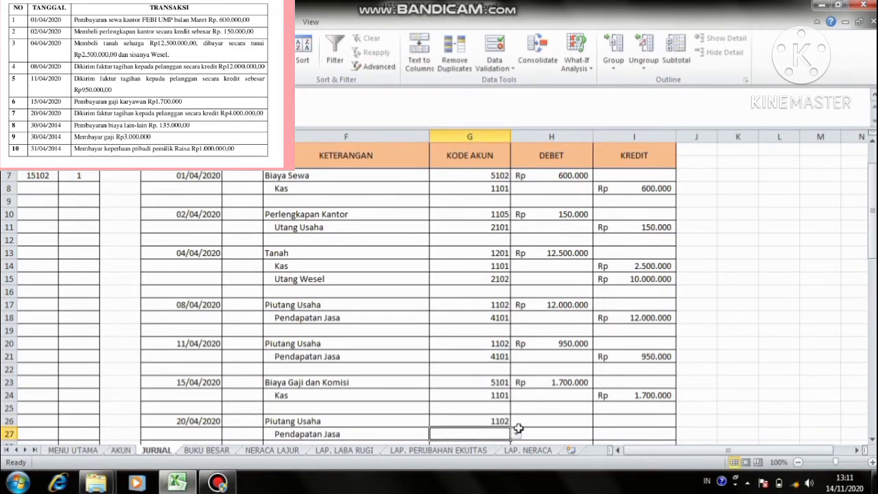
click(516, 434)
scroll(516, 413, down, 5)
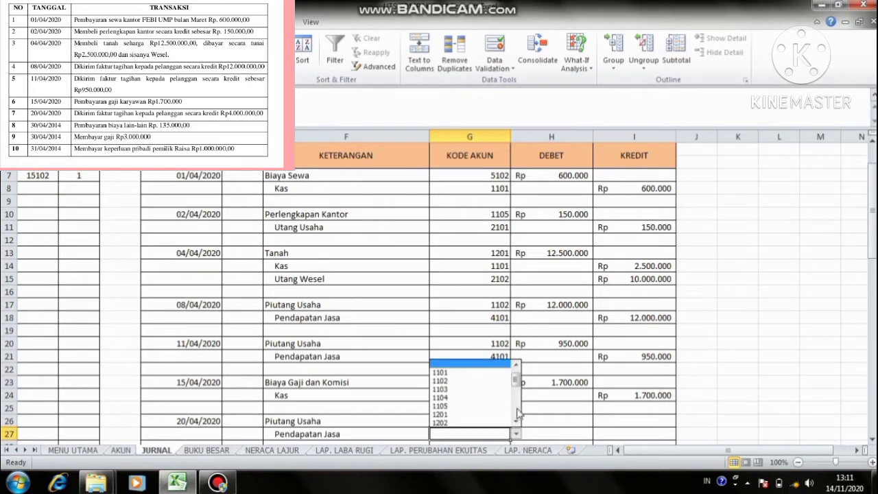
click(518, 364)
click(518, 364)
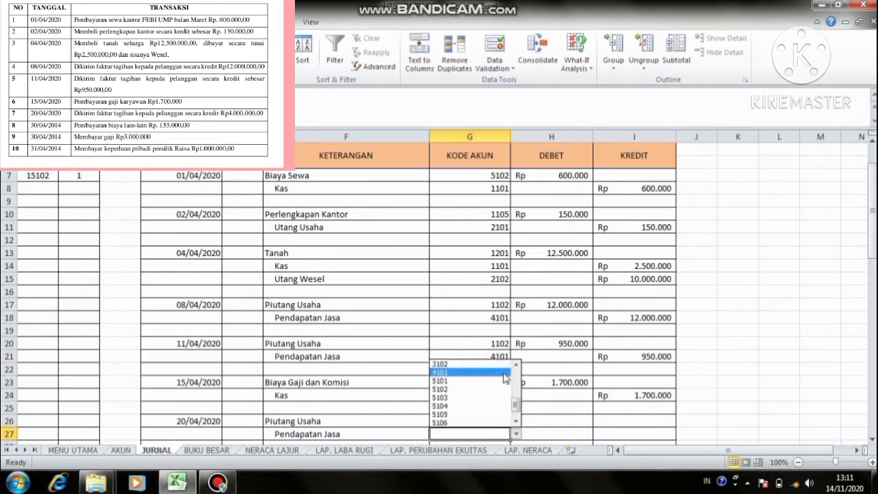
click(503, 372)
Enter 4.000.000 as the DEBET of Piutang Usaha in H26 and as the KREDIT of Pendapatan Jasa in I27
click(530, 421)
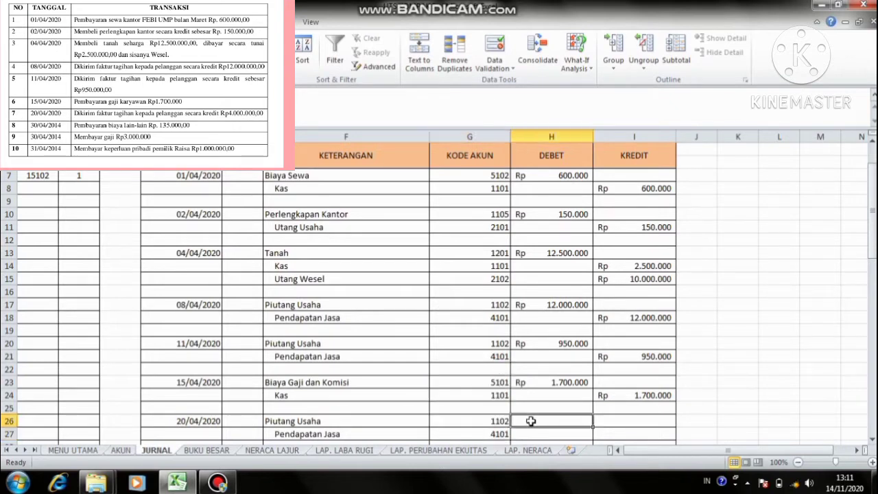
text(4000000)
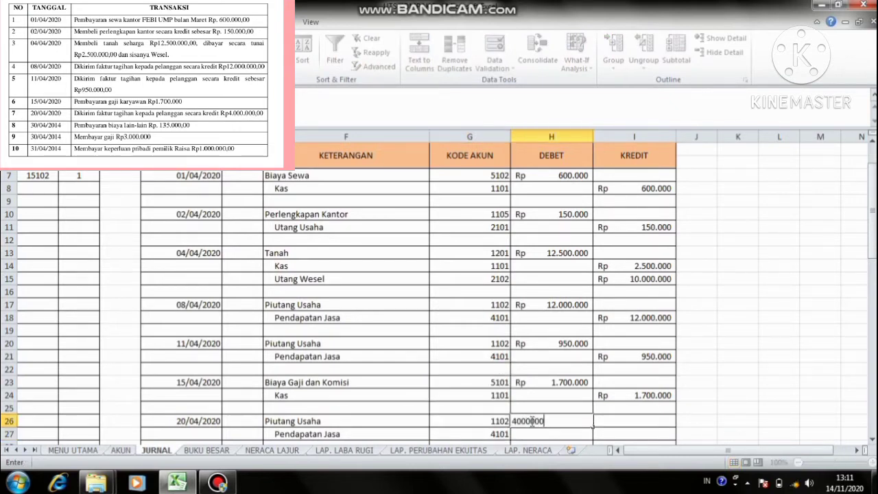
key(Return)
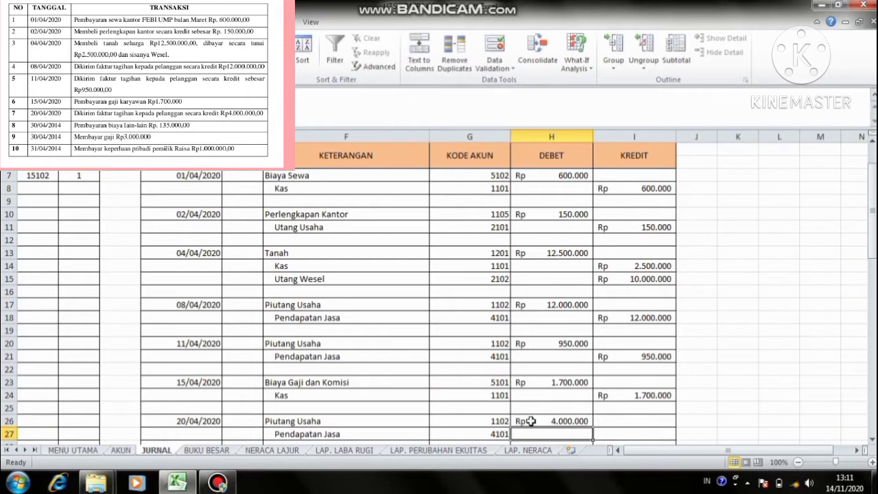
key(Tab)
text(4.)
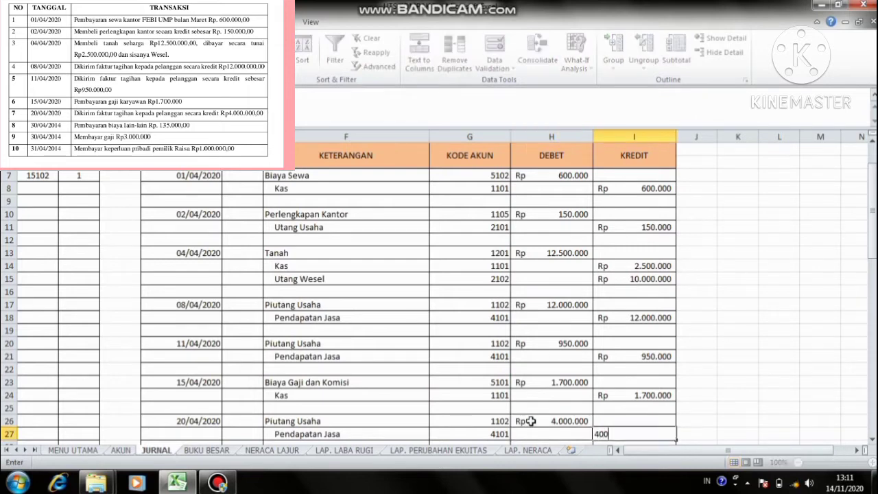
text(000.000)
key(Return)
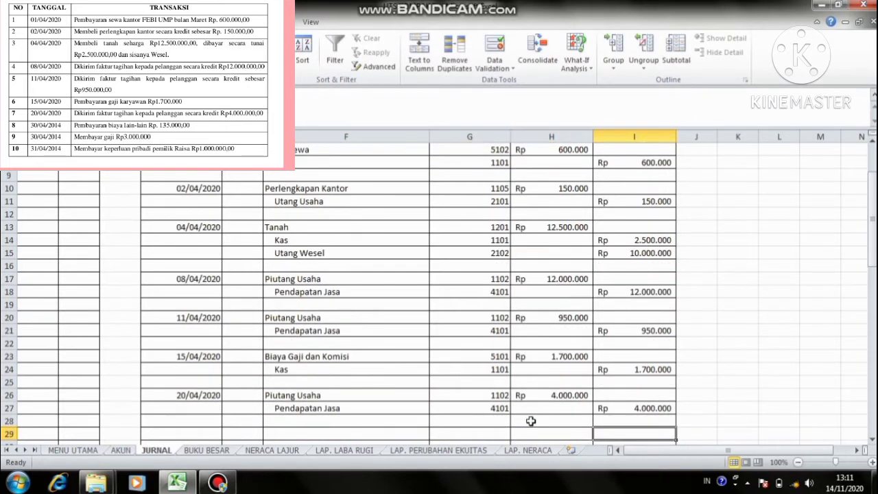
Enter 30/04/2020 as the next transaction date in D29
key(Return)
key(Left)
key(Left)
key(Left)
key(Left)
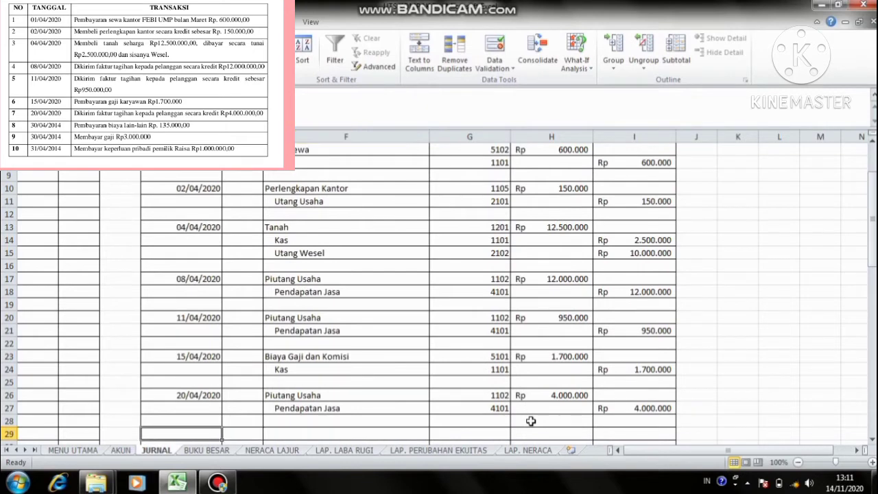
text(30/)
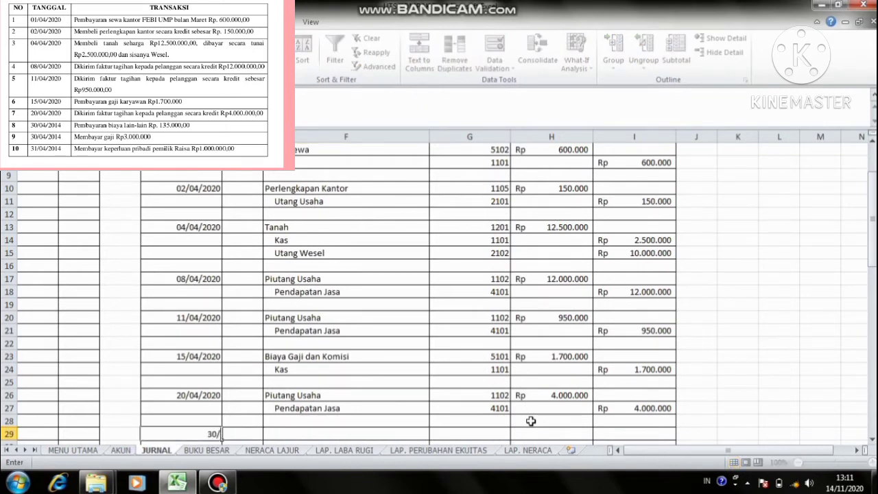
text(04/2020)
Enter Biaya Lainnya in F29 and an indented Kas in F30 as the KETERANGAN of the 30/04/2020 transaction
key(Right)
key(Right)
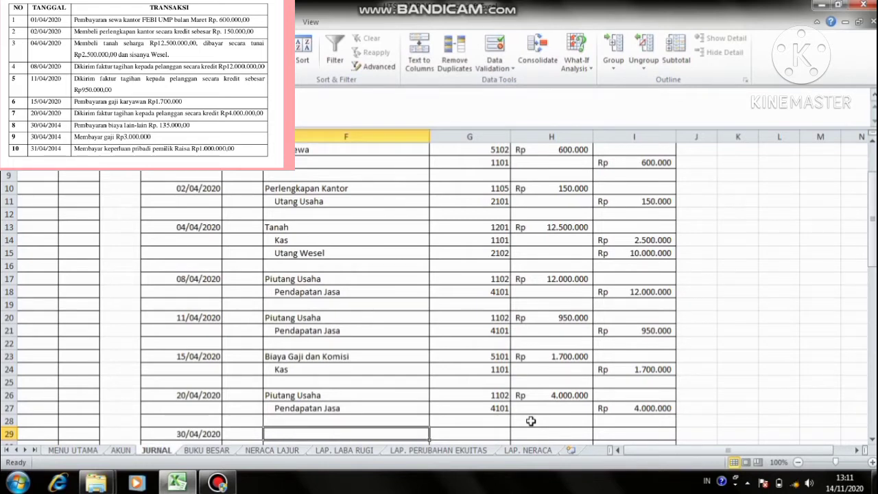
text(Biaya )
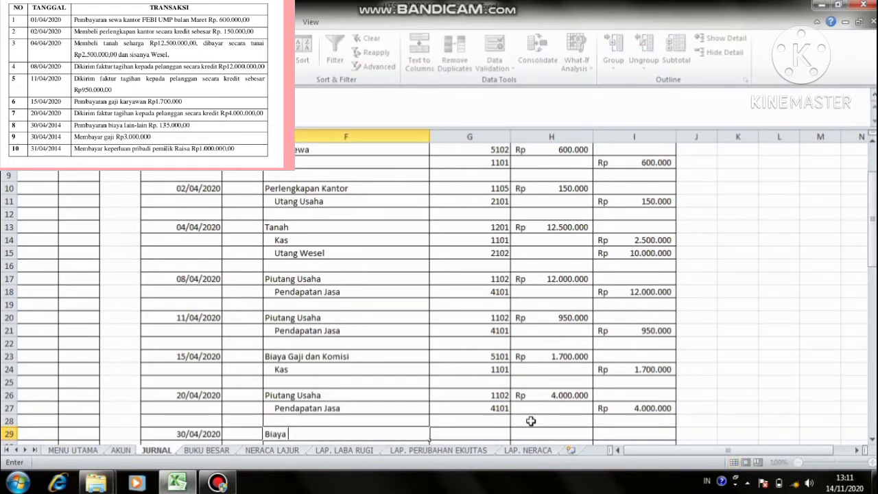
text(Lainnya)
key(Return)
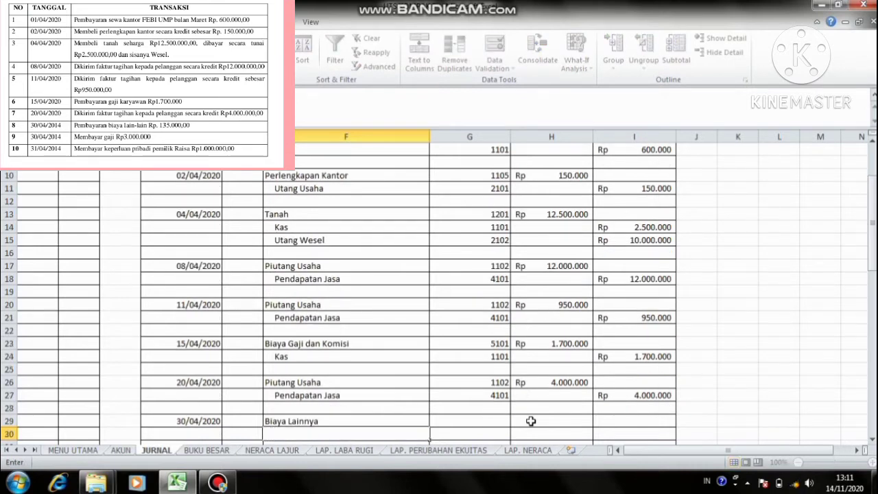
text(Kas)
key(Tab)
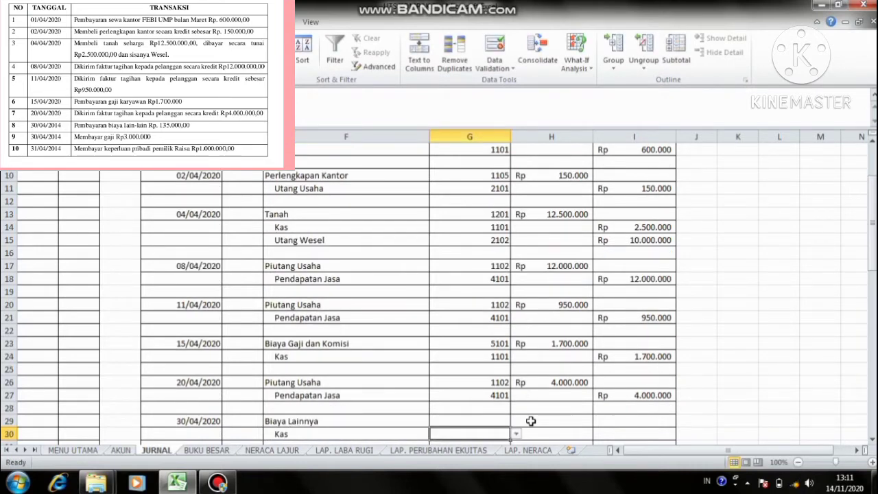
Choose KODE AKUN 5105 for Biaya Lainnya in G29 and 1101 for Kas in G30, dismissing the Windows color scheme prompt
click(508, 421)
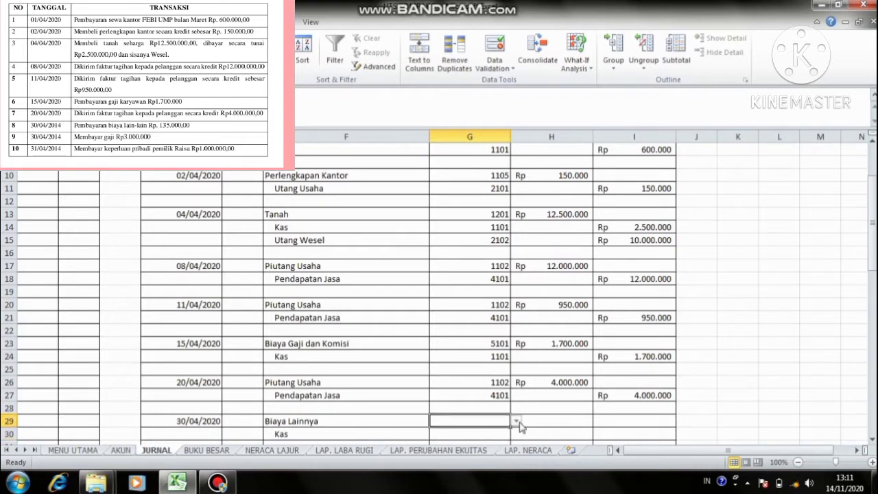
click(516, 421)
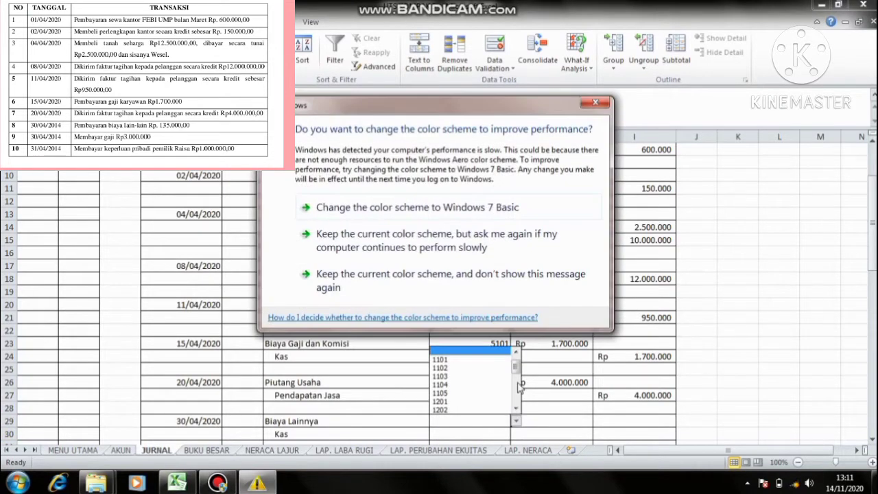
click(595, 102)
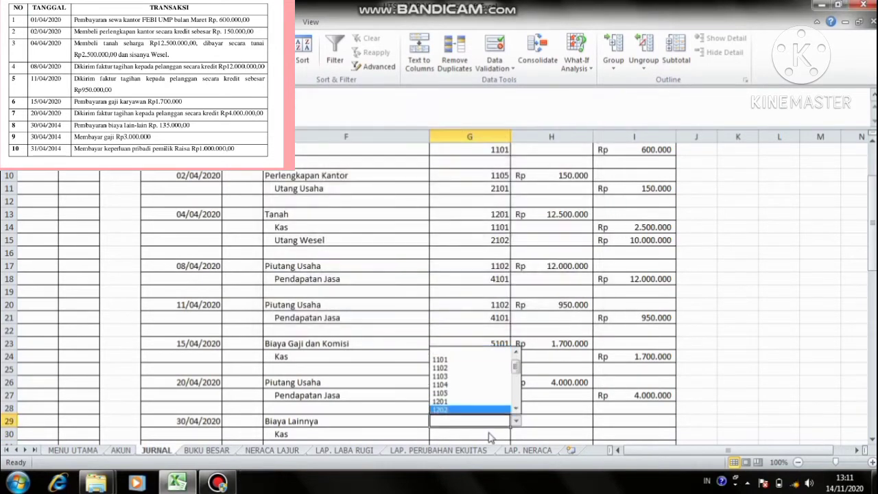
scroll(511, 404, down, 4)
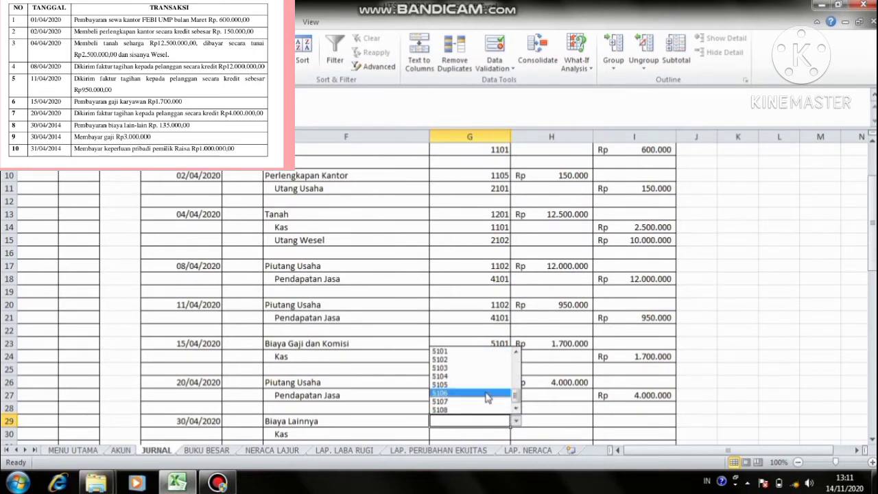
click(486, 384)
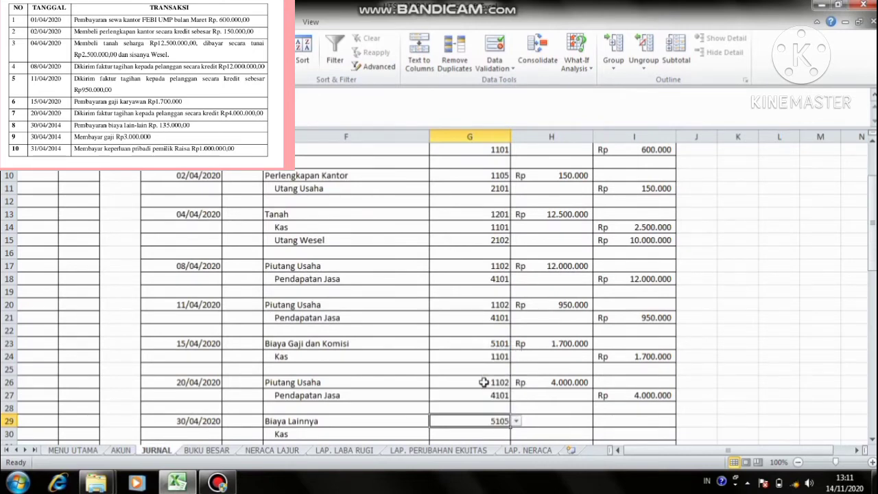
click(488, 434)
click(516, 433)
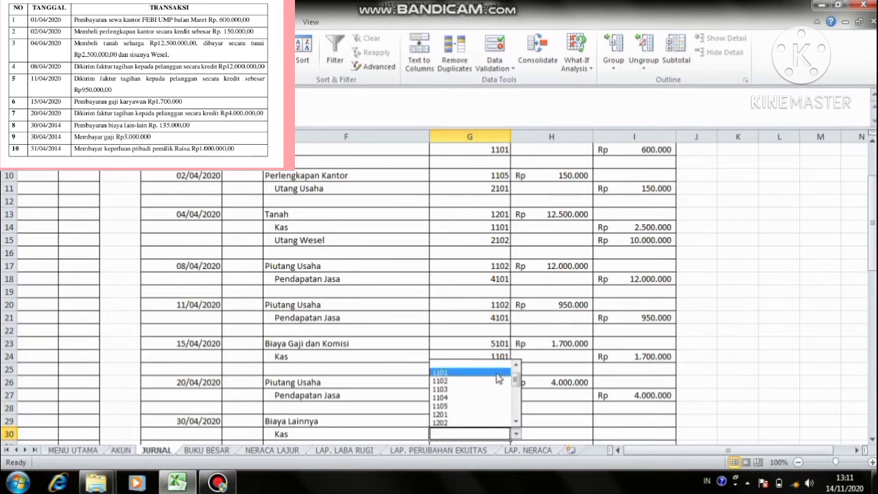
click(474, 372)
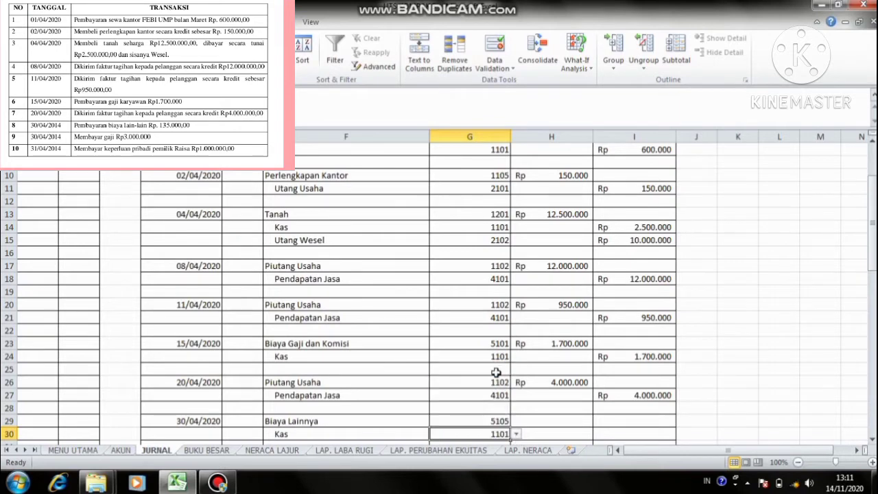
Enter 135.000 as the DEBET of Biaya Lainnya in H29 and as the KREDIT of Kas in I30
click(539, 422)
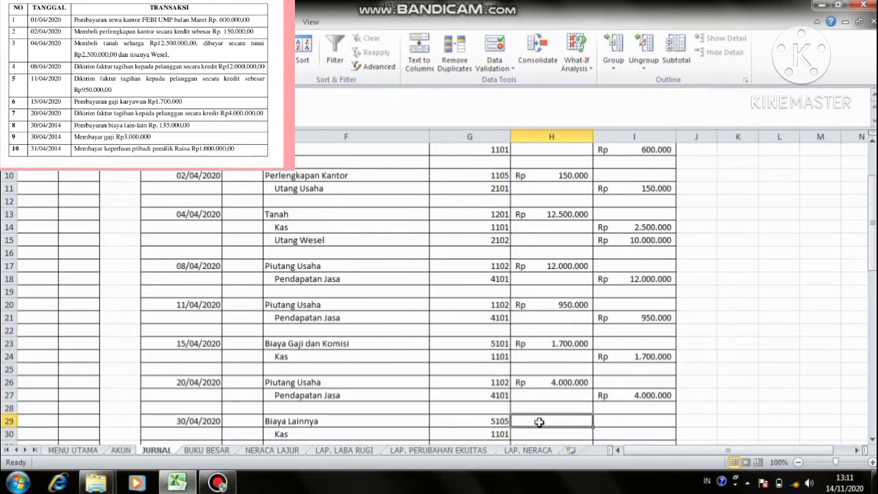
text(135000)
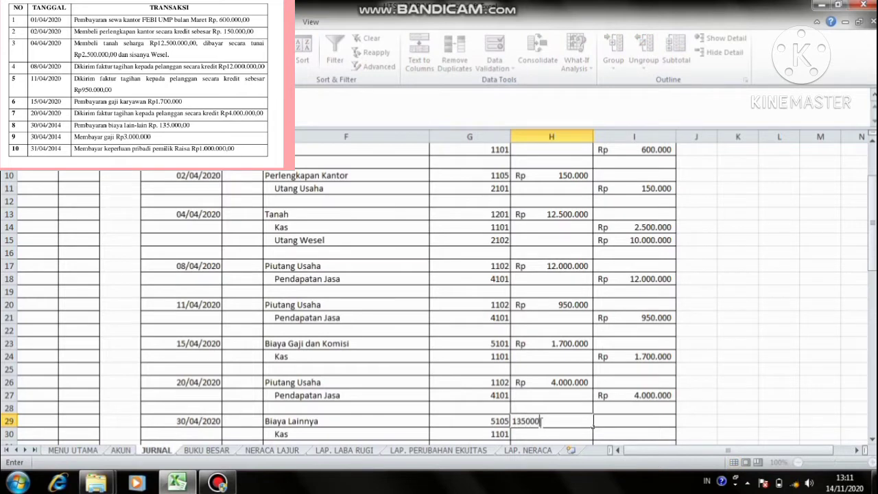
key(Tab)
key(Down)
text(13)
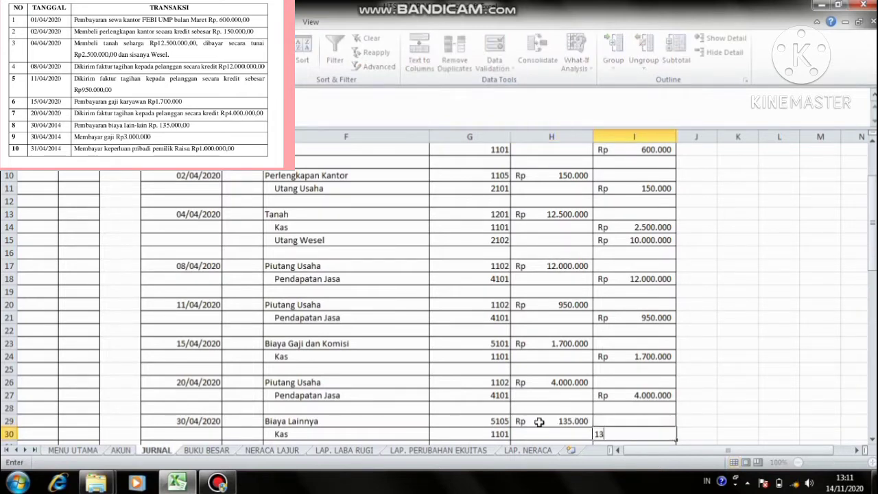
text(5.000)
key(Return)
Enter 30/04/2020 as the date of the following transaction in D32
key(Down)
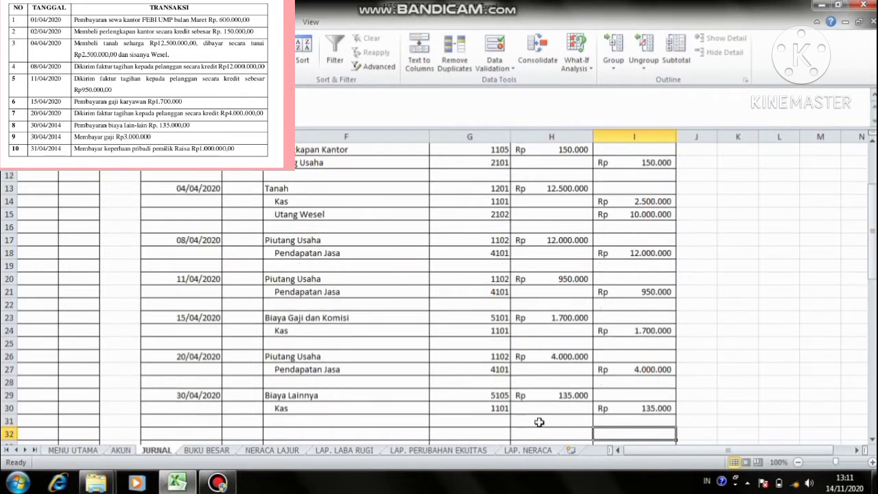
key(Left)
key(Left)
key(Left)
key(Left)
key(Left)
text(3)
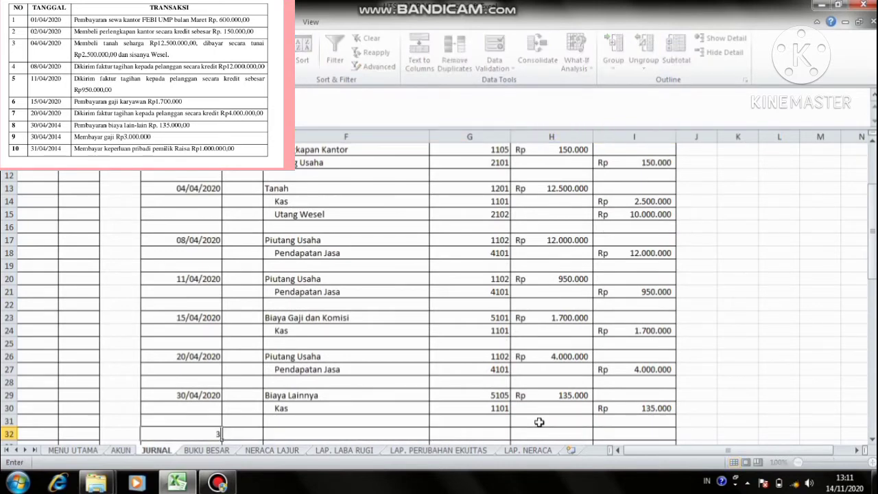
text(0/04/2020)
Enter Biaya Gaji dan Komisi in F32 and an indented Kas in F33 as the KETERANGAN of the second 30/04/2020 transaction
key(Right)
key(Right)
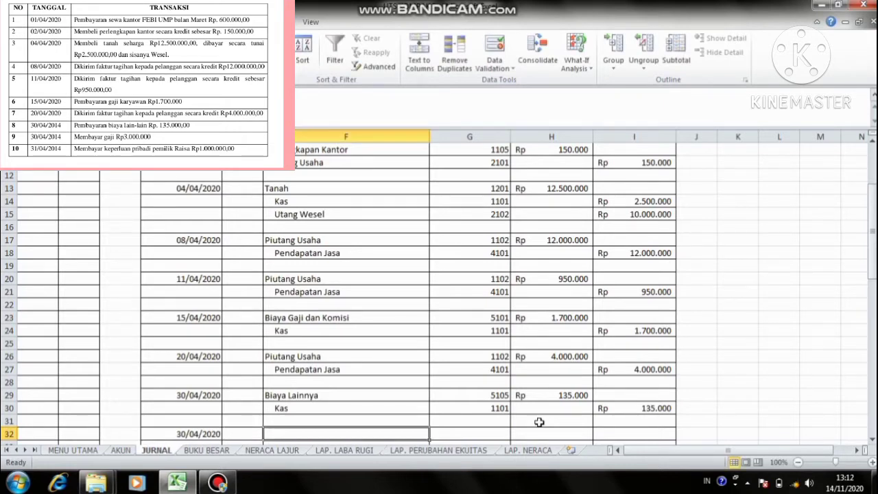
text(B)
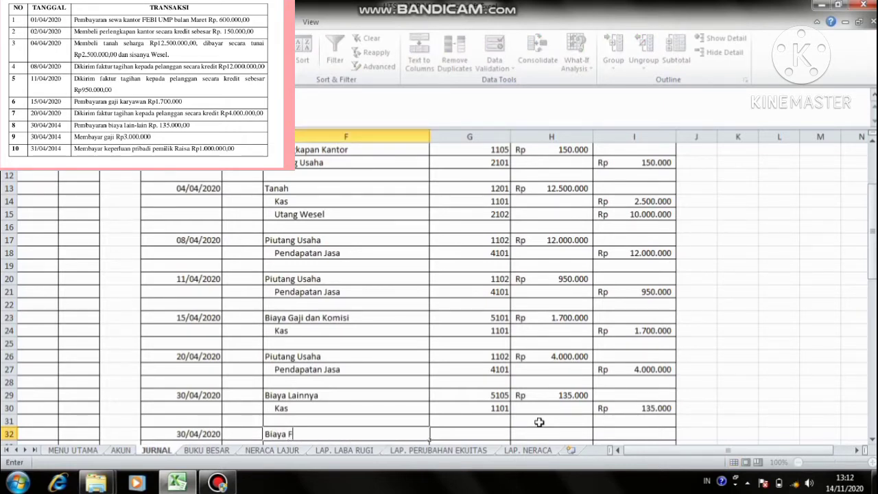
text(iaya Gaji dan Komisi)
key(Return)
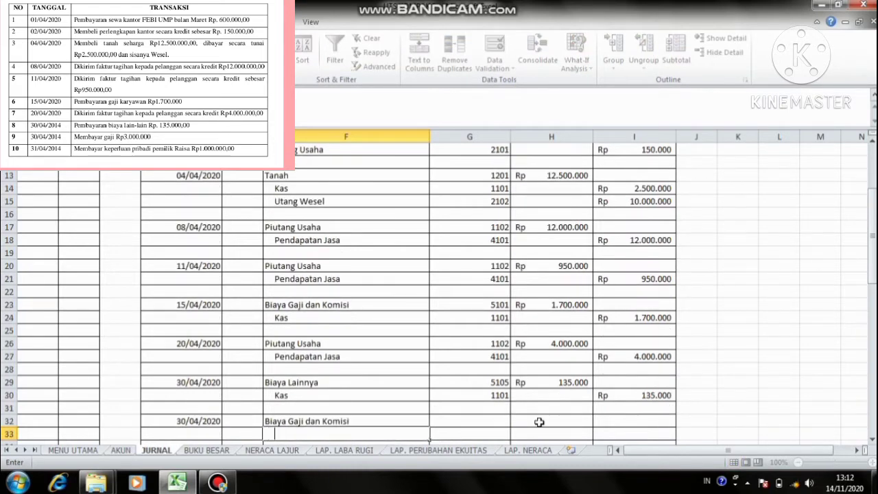
text(Kas)
click(516, 420)
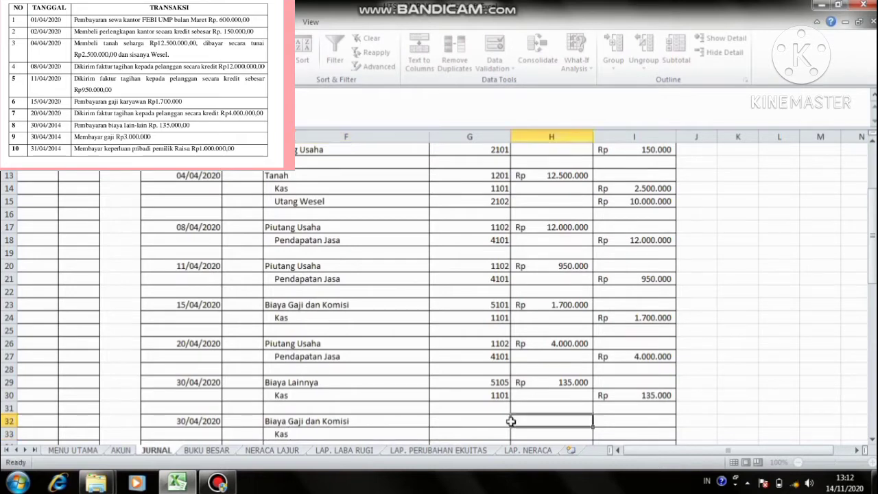
Choose KODE AKUN 5101 for Biaya Gaji dan Komisi in G32 and 1101 for Kas in G33
click(503, 420)
click(515, 421)
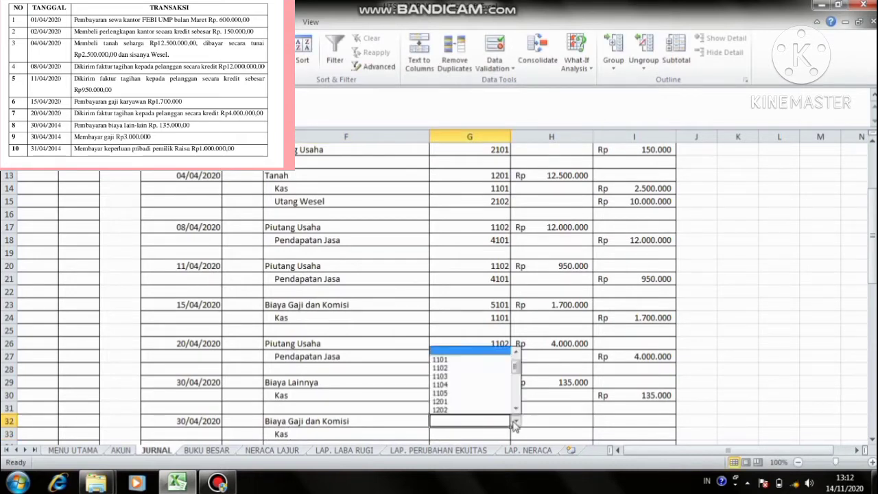
click(518, 382)
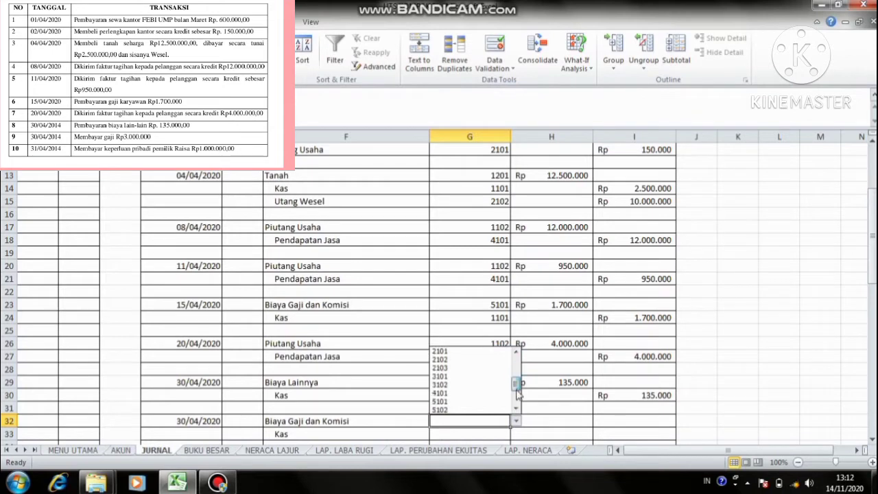
click(490, 403)
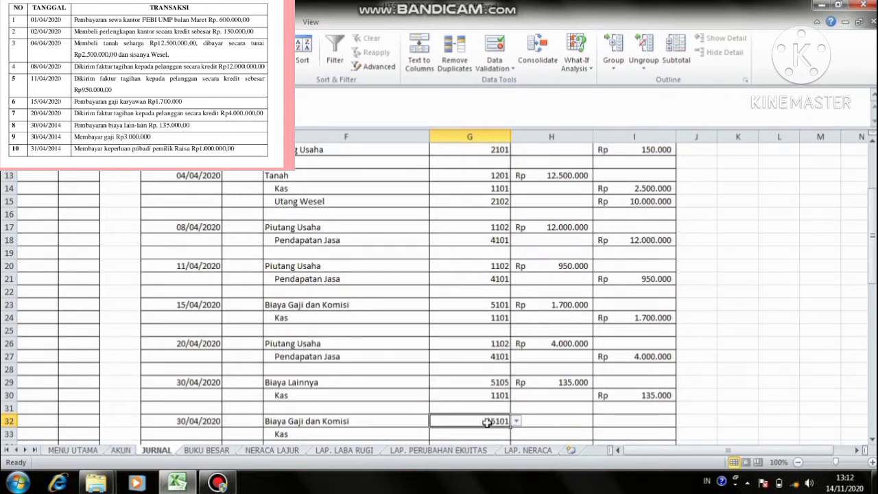
click(495, 431)
click(516, 434)
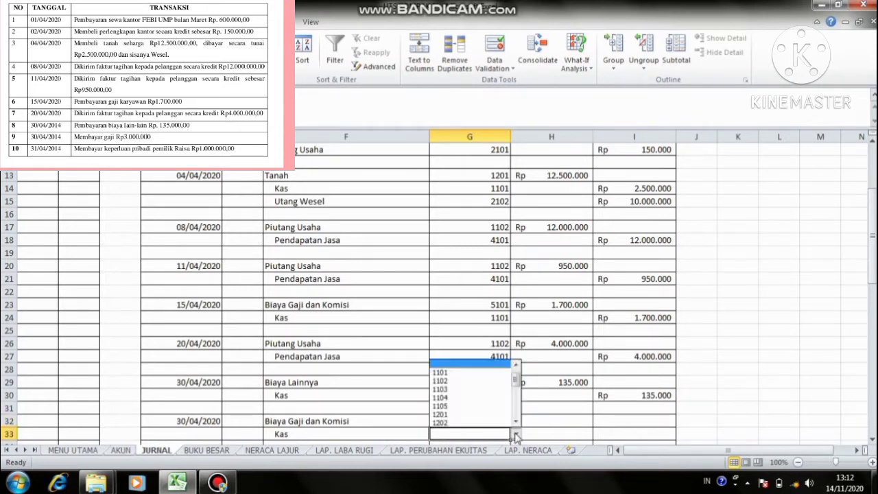
click(501, 373)
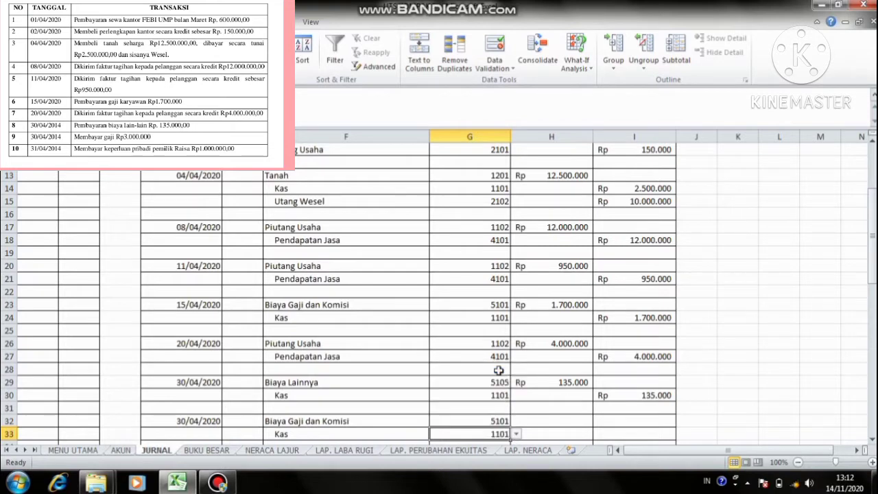
Enter 3.000.000 as the DEBET of Biaya Gaji dan Komisi in H32 and as the KREDIT of Kas in I33
click(543, 419)
text(3)
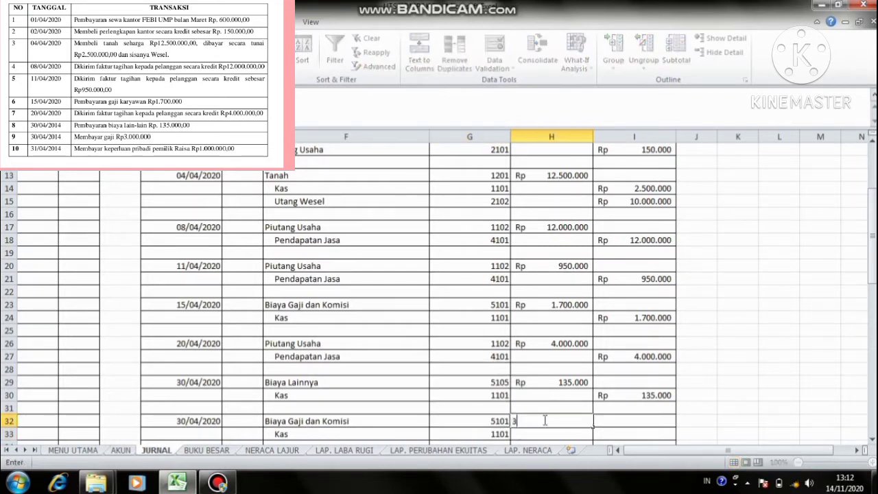
text(.000.00)
key(Return)
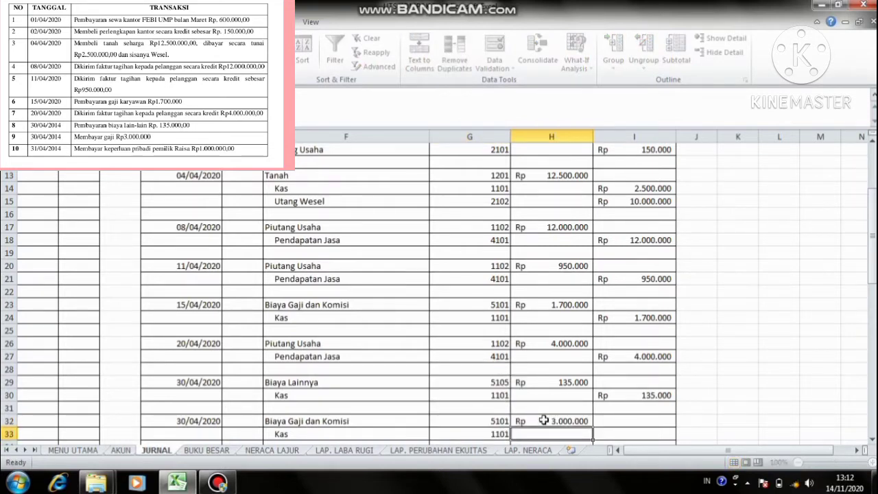
key(Right)
text(3.000.000)
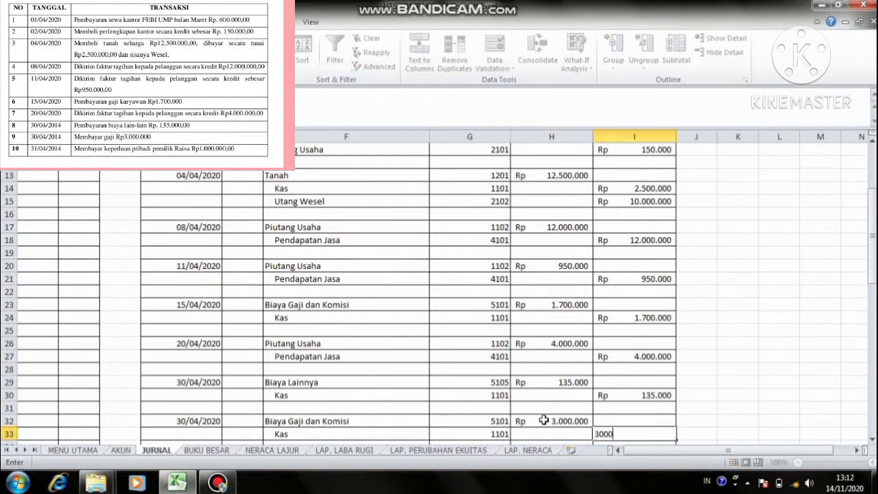
key(Return)
Enter 30/04/2020 as the date of the last transaction in D35, dismissing the Windows color scheme prompt
key(Down)
key(Left)
key(Left)
key(Left)
key(Left)
key(Left)
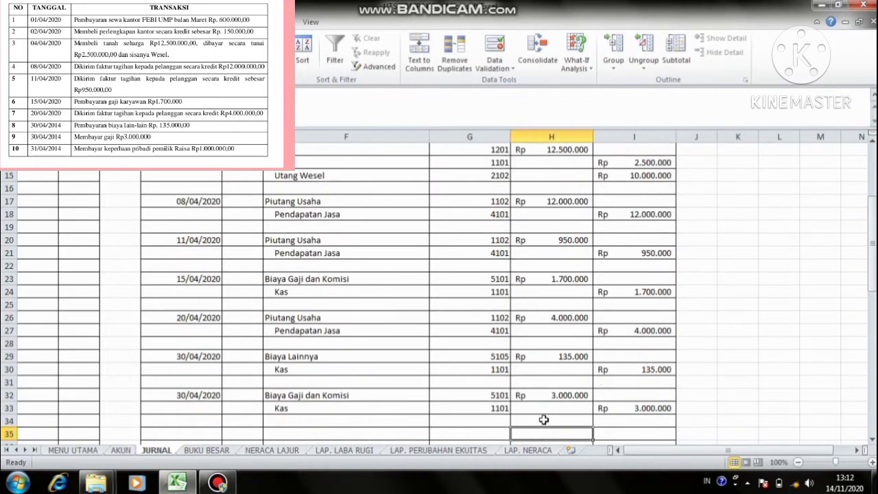
text(30)
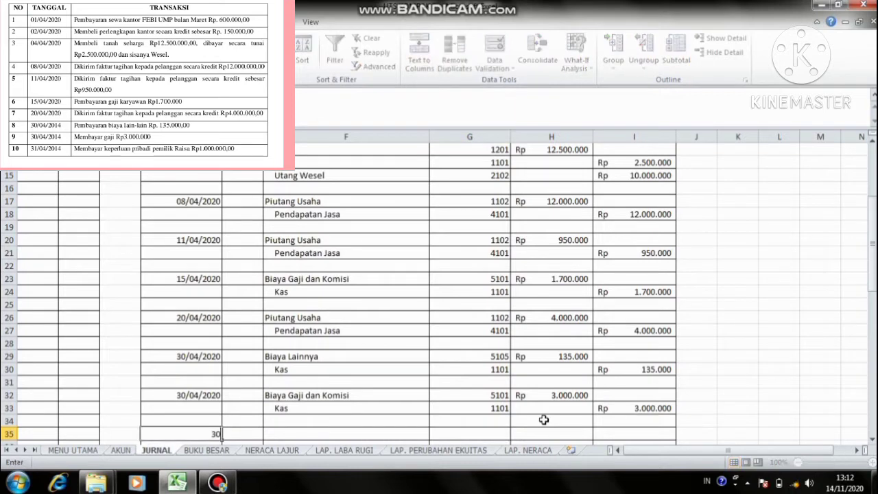
text(/04/2020)
key(Tab)
key(Tab)
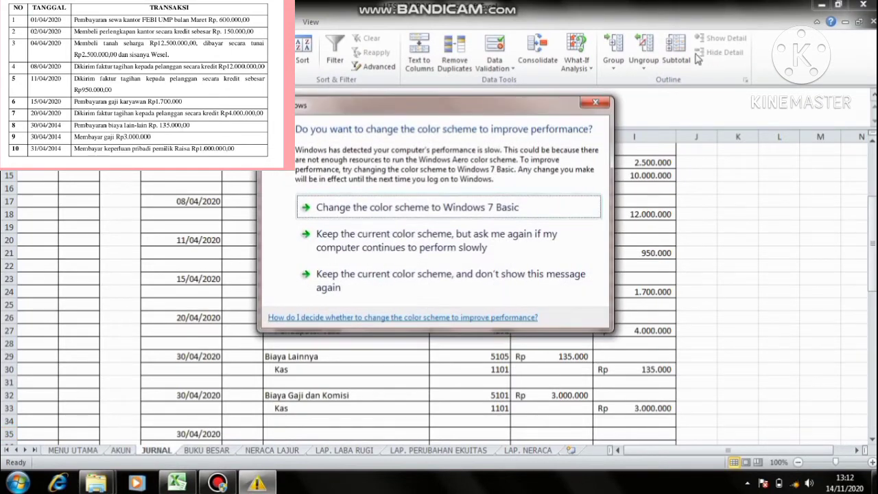
click(594, 104)
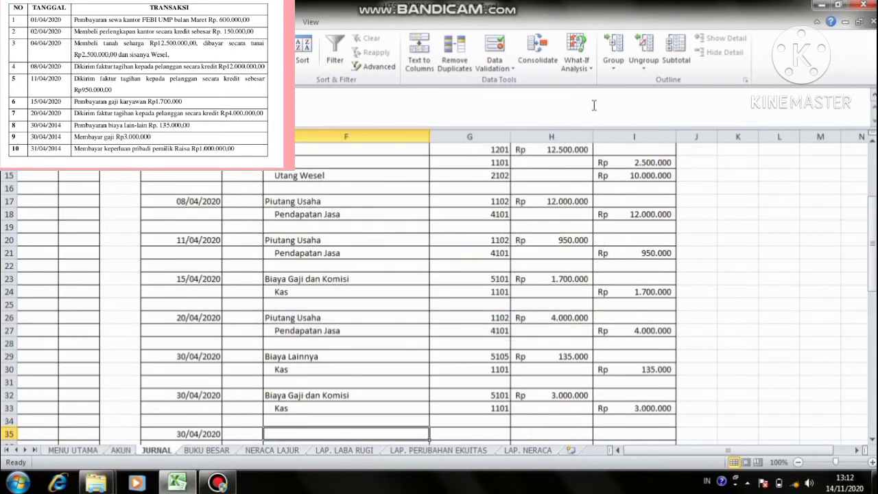
Enter Prive followed by the owner's name in F35 and an indented Kas in F36 as the KETERANGAN
text(Prive Raisa)
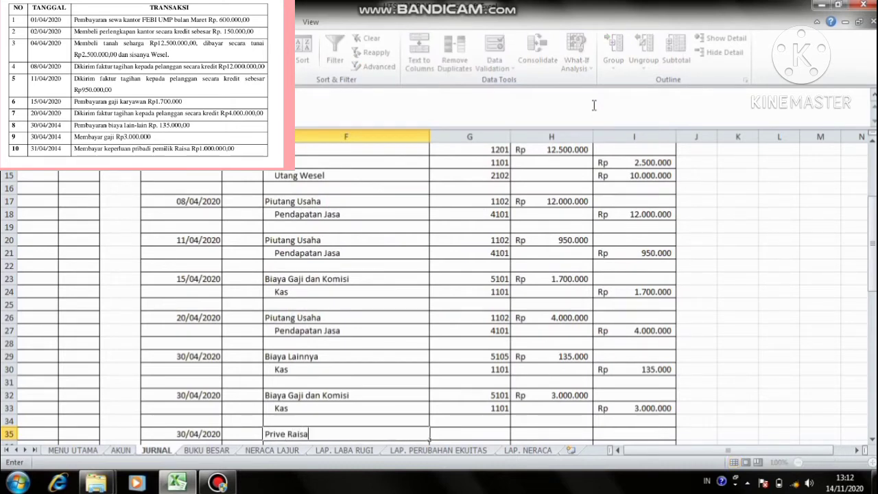
key(Return)
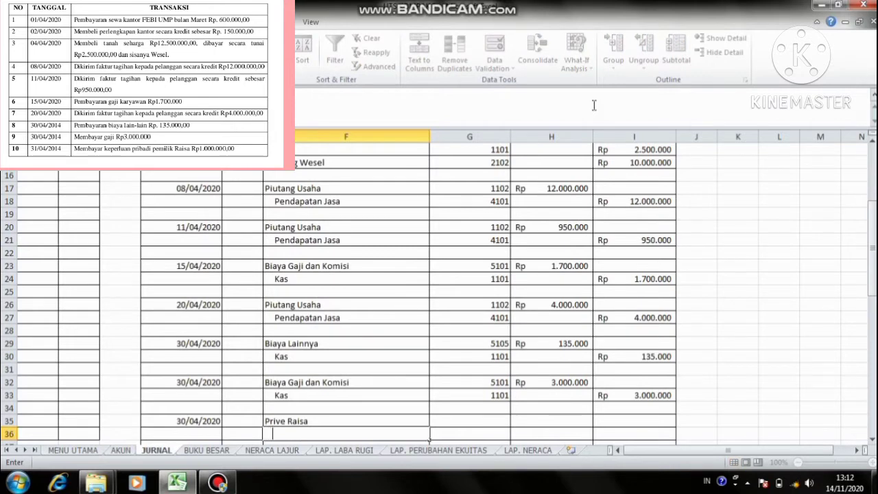
text(Kas)
Choose KODE AKUN 3102 for the Prive account in G35 and 1101 for Kas in G36
click(499, 418)
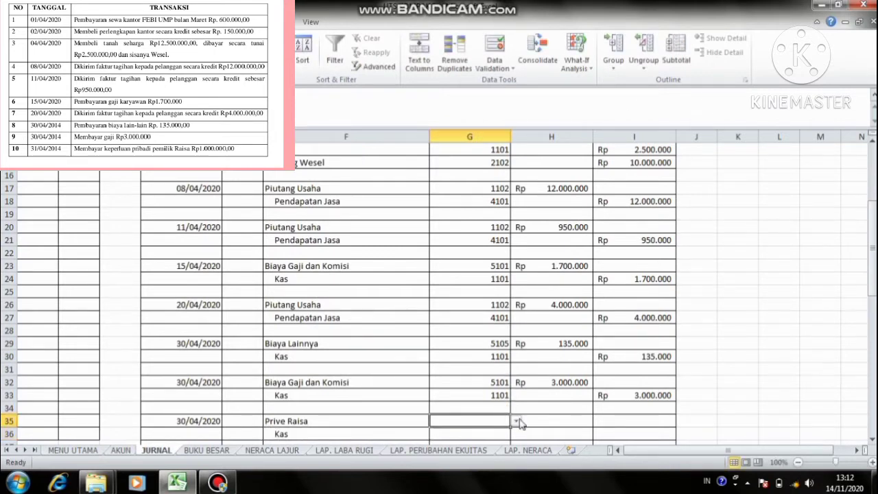
click(516, 421)
scroll(517, 374, down, 3)
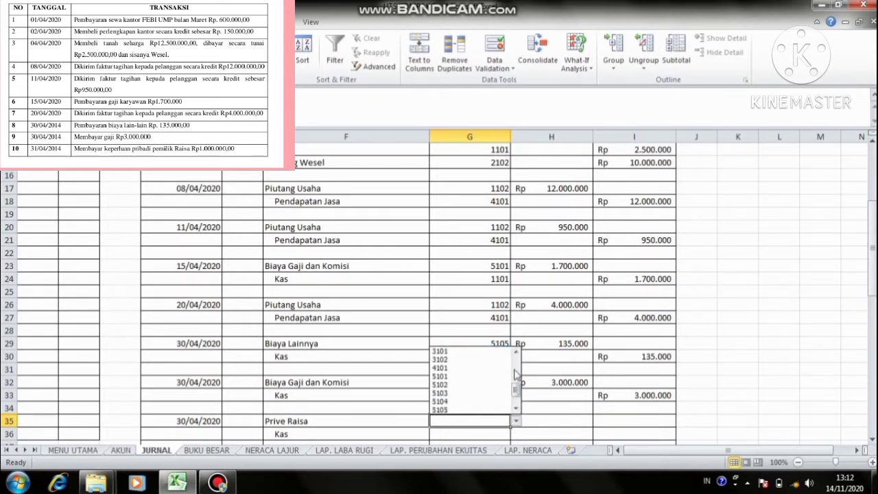
click(491, 360)
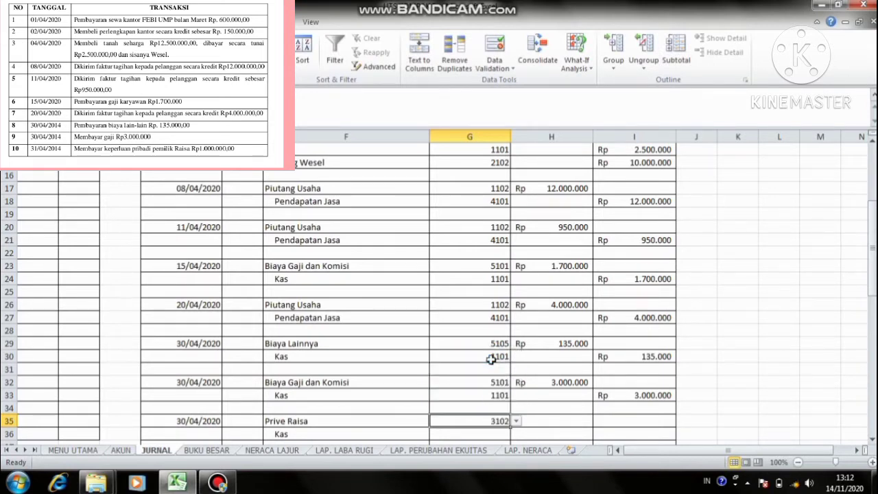
click(500, 433)
click(515, 435)
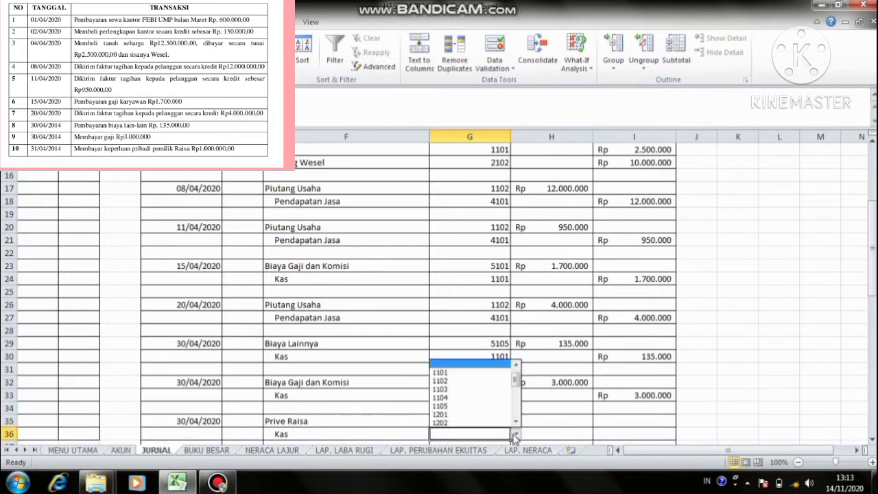
click(506, 371)
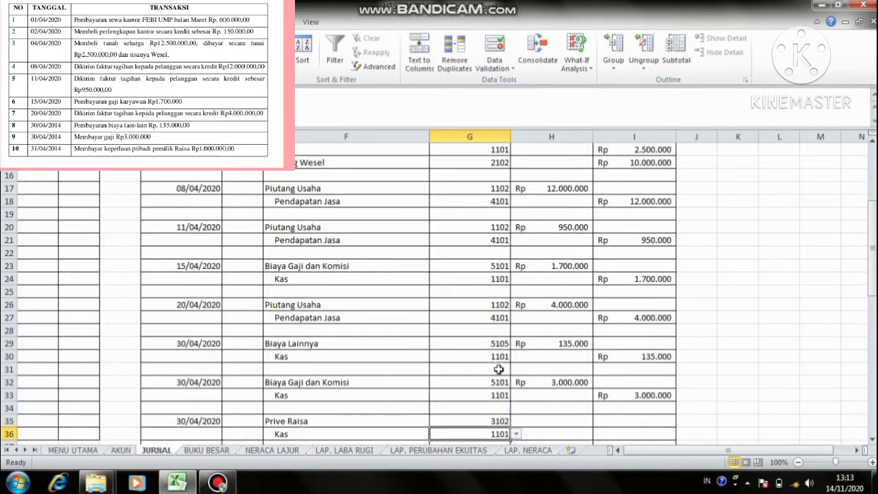
Enter 1.000.000 as the DEBET of the Prive account in H35 and as the KREDIT of Kas in I36
click(534, 419)
text(1000000)
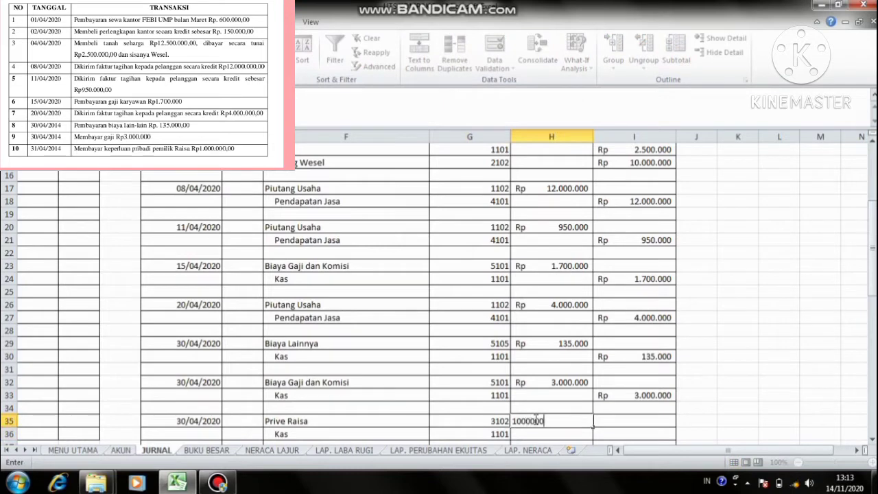
key(Return)
key(Tab)
text(1)
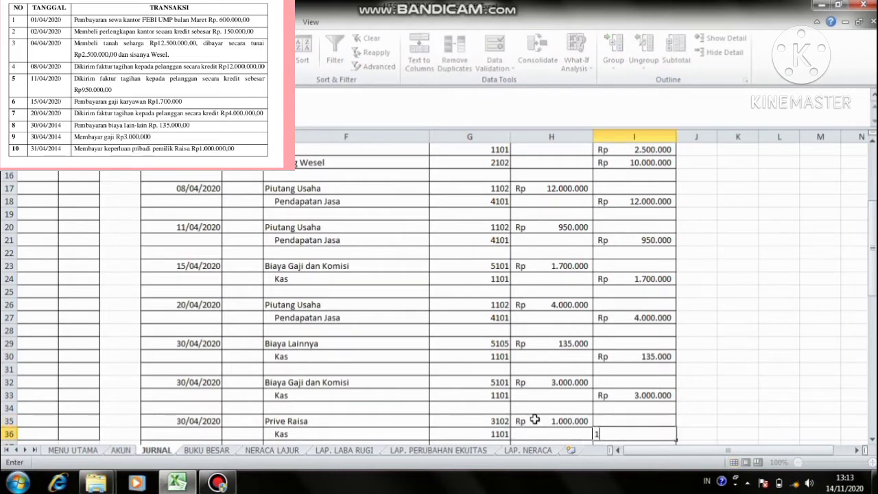
text(.000.000)
key(Return)
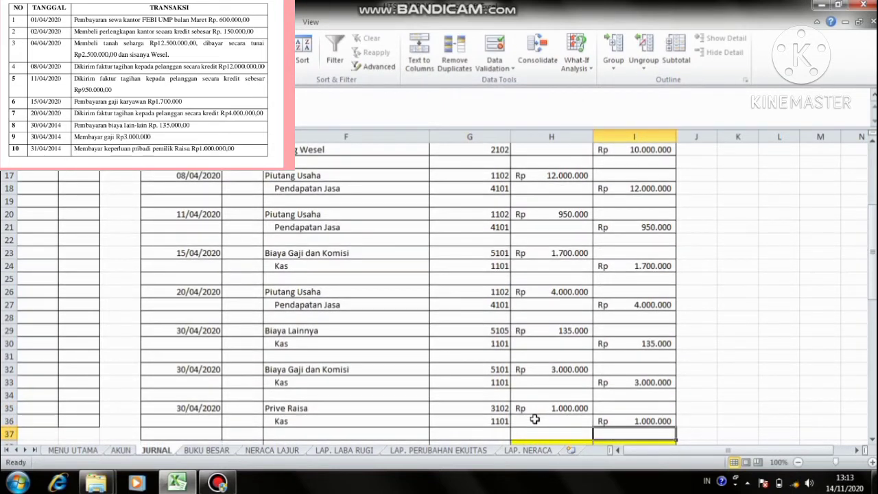
Total the DEBET column in the yellow cell H38 with a SUM formula over H7:H37
key(Left)
key(Left)
key(Right)
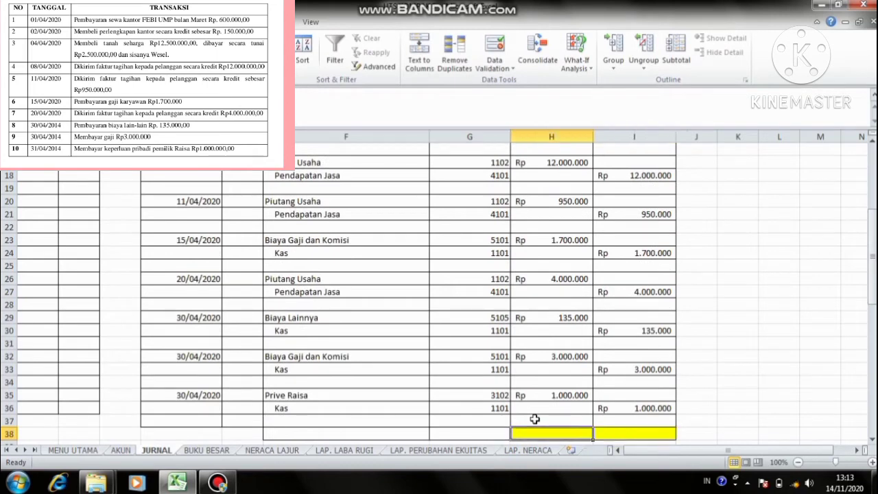
text(=)
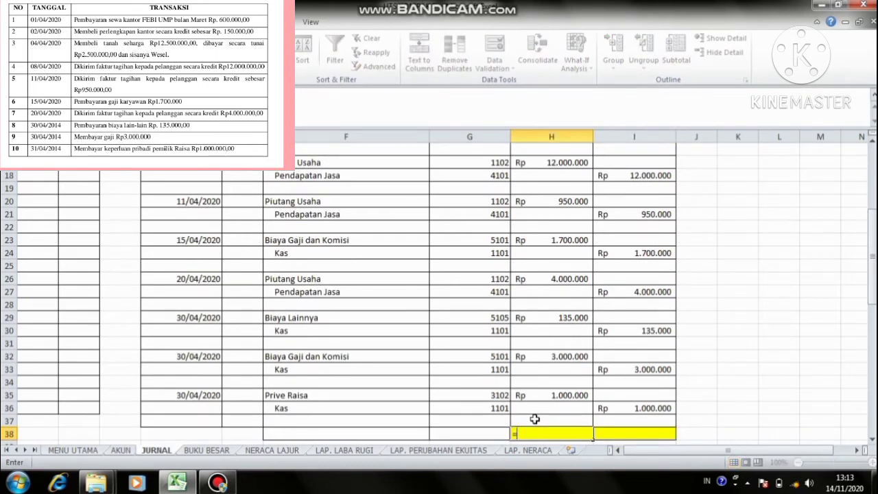
text(SUM)
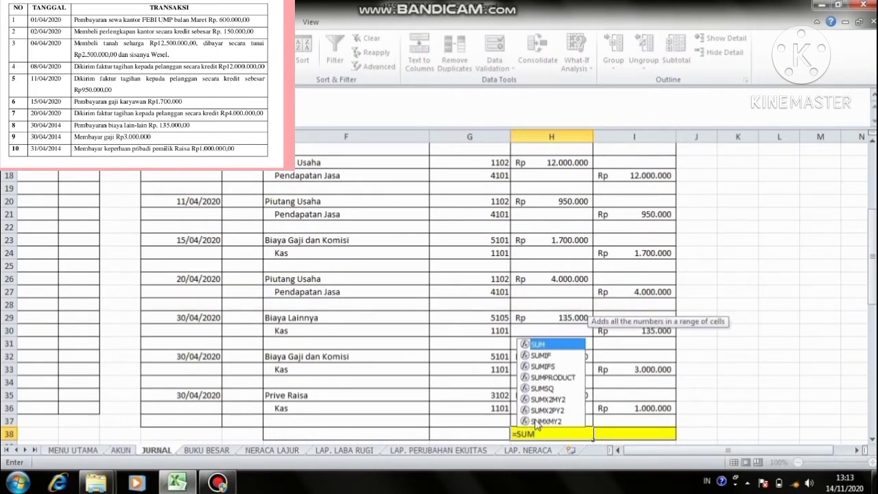
text(()
drag(873, 299, 872, 260)
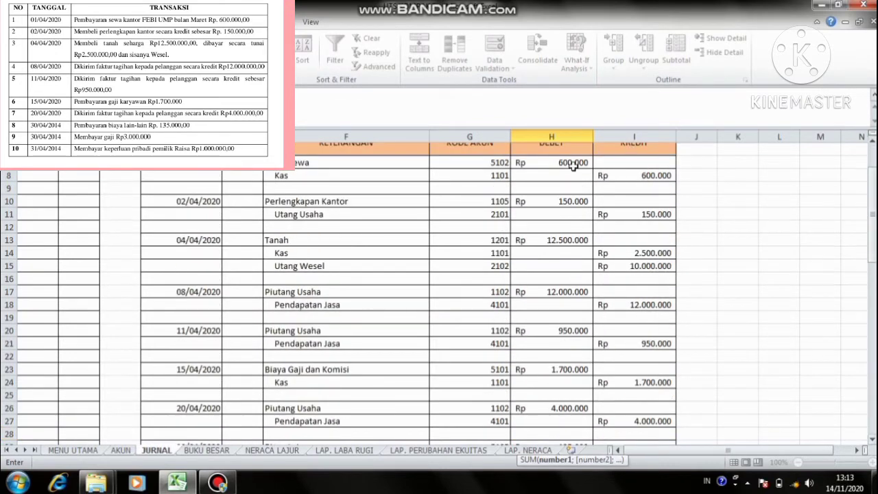
drag(573, 165, 590, 355)
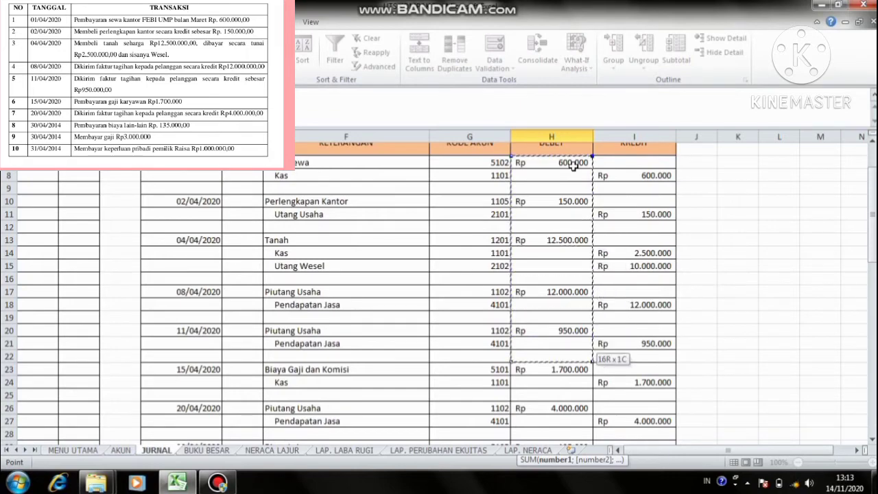
key(shift+Down)
key(shift+Down)
key(shift+Down)
key(shift+Down)
key(shift+Down)
key(shift+Down)
key(shift+Down)
key(shift+Down)
key(shift+Down)
key(shift+Down)
key(shift+Down)
key(shift+Down)
key(shift+Down)
key(shift+Down)
key(shift+Down)
key(shift+Up)
key(shift+Up)
key(shift+Down)
key(shift+Down)
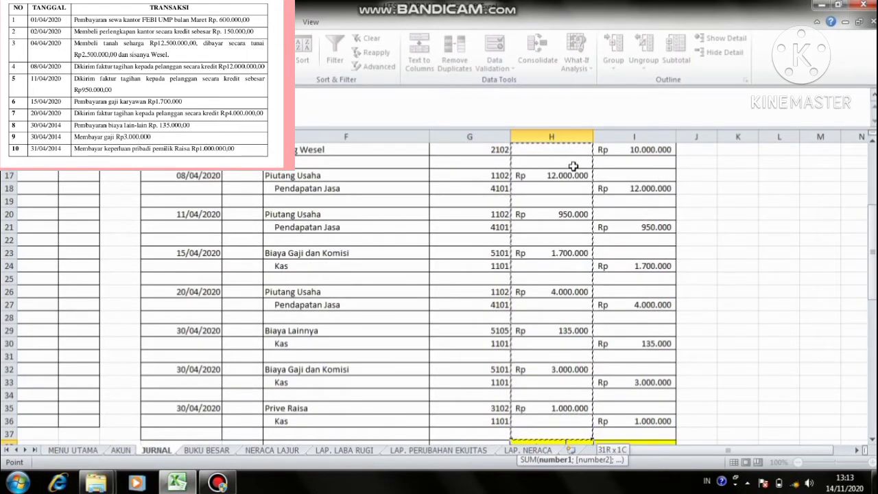
key(Return)
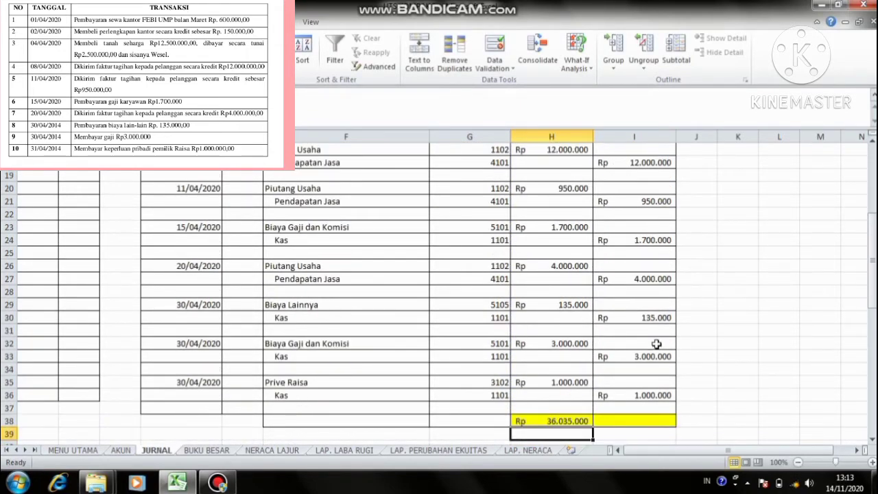
Total the KREDIT column in the yellow cell I38 with a SUM formula over the entries from I7 down
click(636, 422)
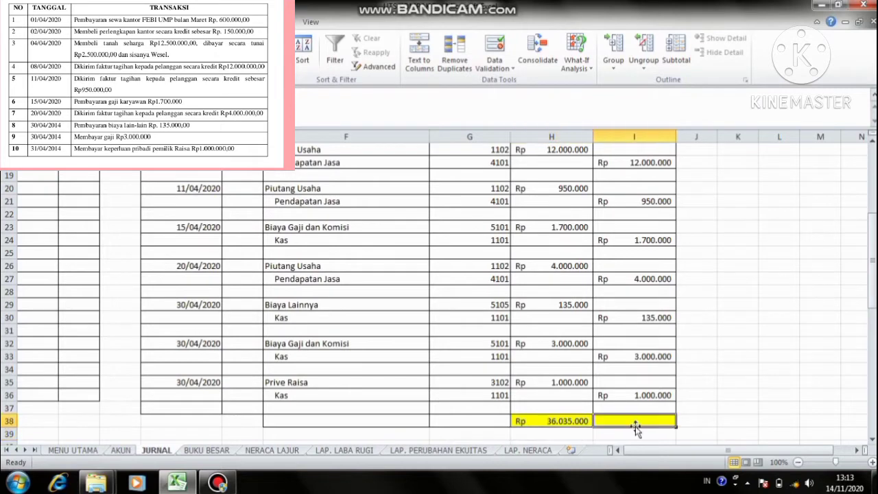
text(=)
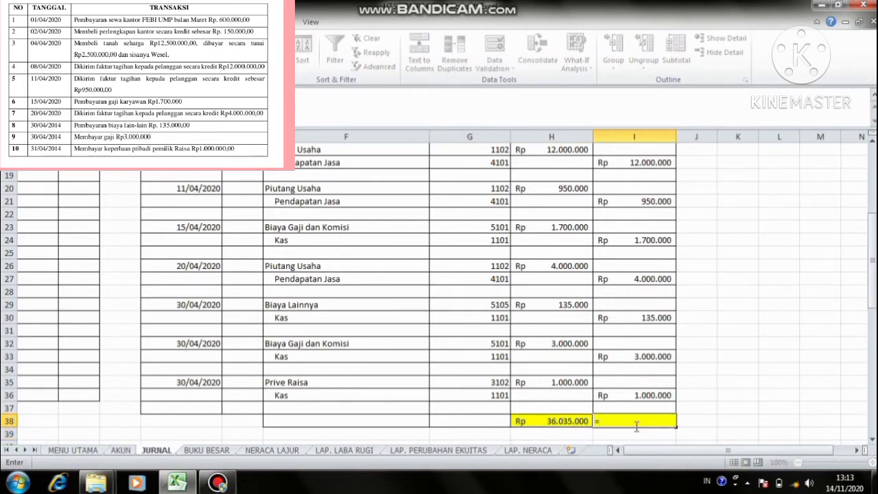
text(SUM()
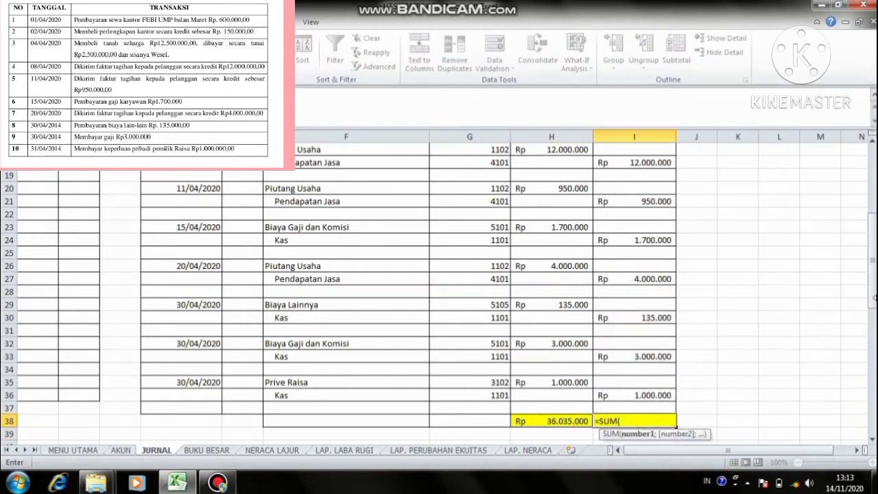
drag(873, 302, 873, 285)
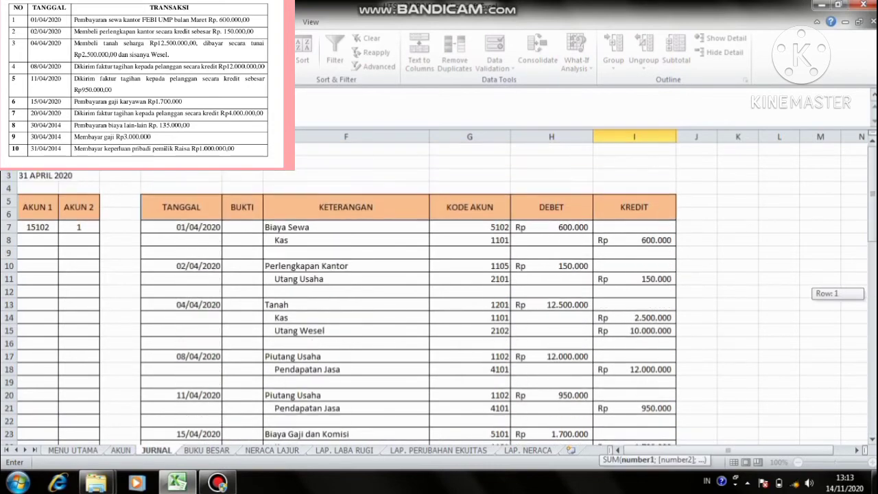
click(658, 227)
key(shift+Down)
key(shift+Down)
key(shift+Down)
key(shift+Down)
key(shift+Down)
key(shift+Down)
key(shift+Down)
key(shift+Down)
key(shift+Down)
key(shift+Down)
key(shift+Down)
key(shift+Down)
key(shift+Down)
key(shift+Down)
key(shift+Down)
key(shift+Down)
key(shift+Down)
key(shift+Down)
key(shift+Down)
key(shift+Down)
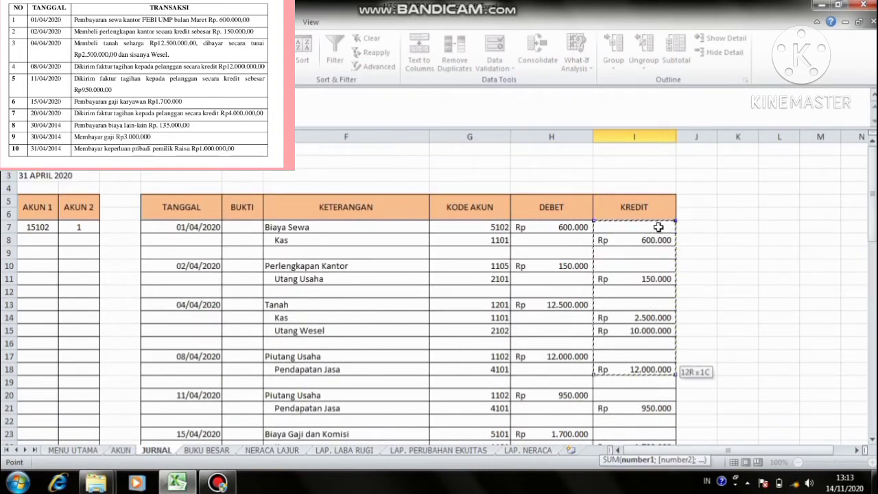
key(shift+Down)
key(shift+Down)
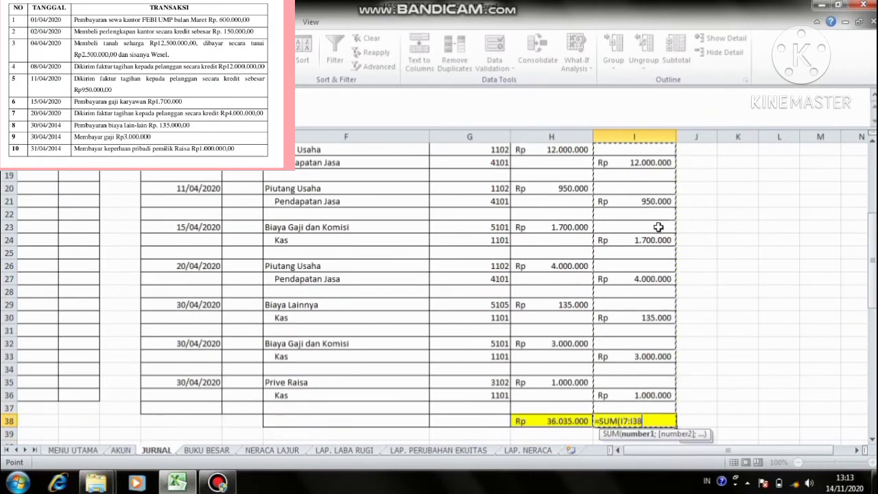
key(Return)
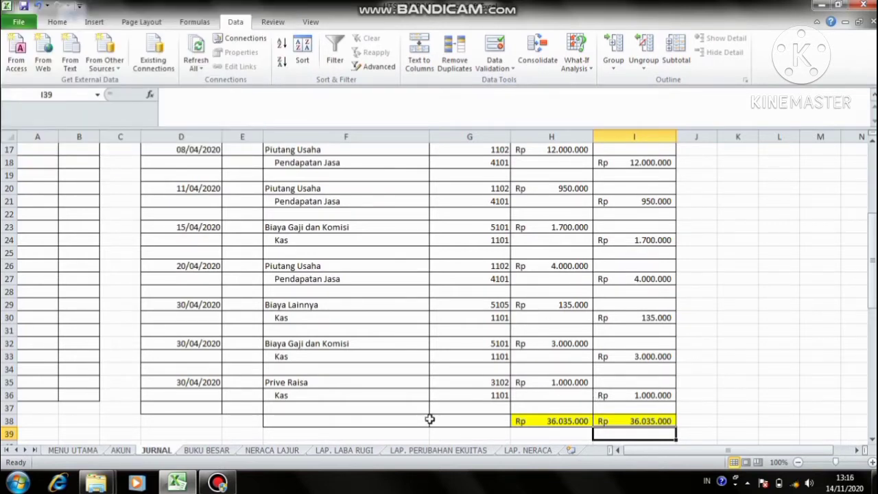
Fill the AKUN 1 formula =B7&G7 from A7 down to A36 in the journal
key(Up)
key(Up)
key(Up)
key(Up)
key(Up)
key(Up)
key(Up)
key(Up)
key(Up)
key(Up)
key(Up)
key(Up)
key(Up)
key(Up)
key(Up)
key(Up)
key(Up)
key(Up)
key(Up)
key(Up)
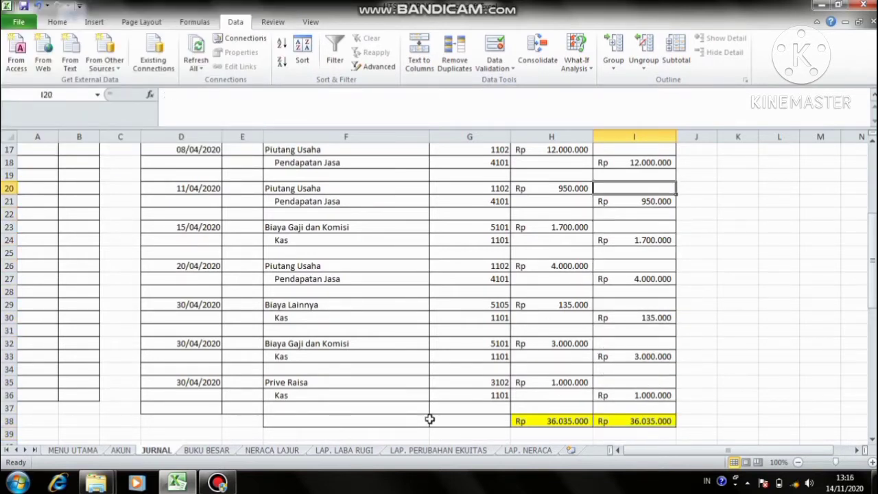
key(Up)
key(Up)
key(Up)
key(Up)
key(Up)
key(Up)
key(Up)
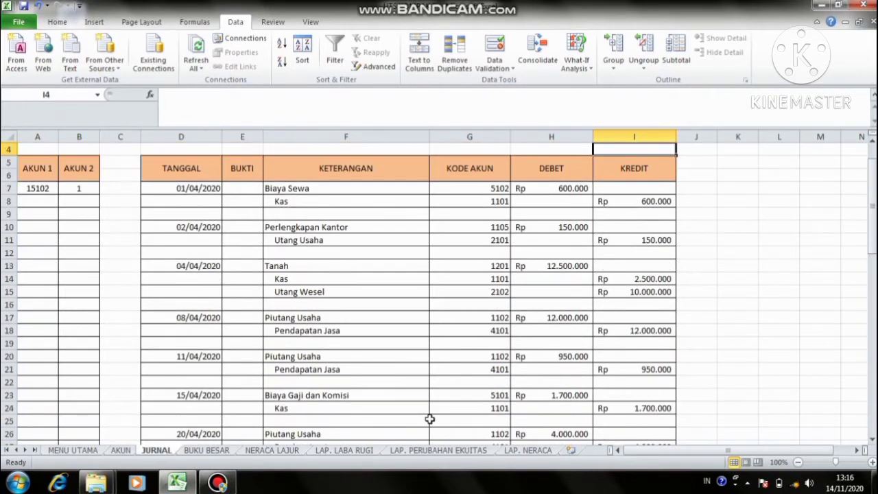
click(41, 189)
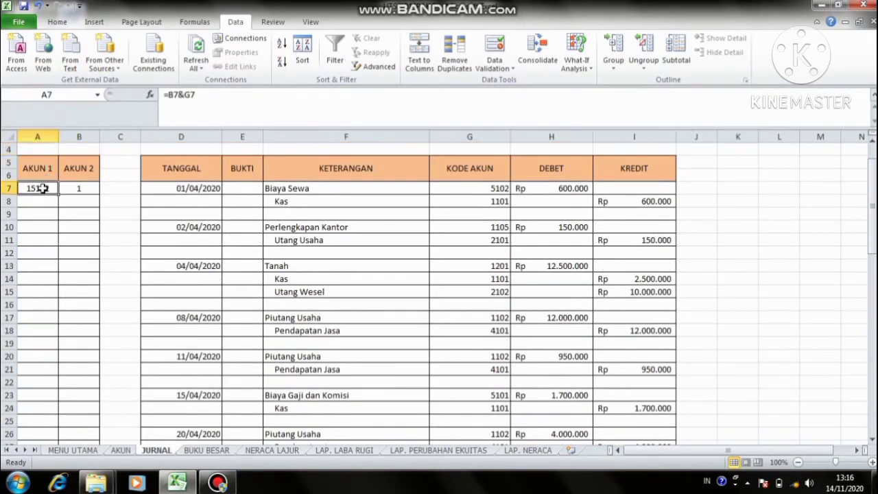
drag(60, 195, 42, 381)
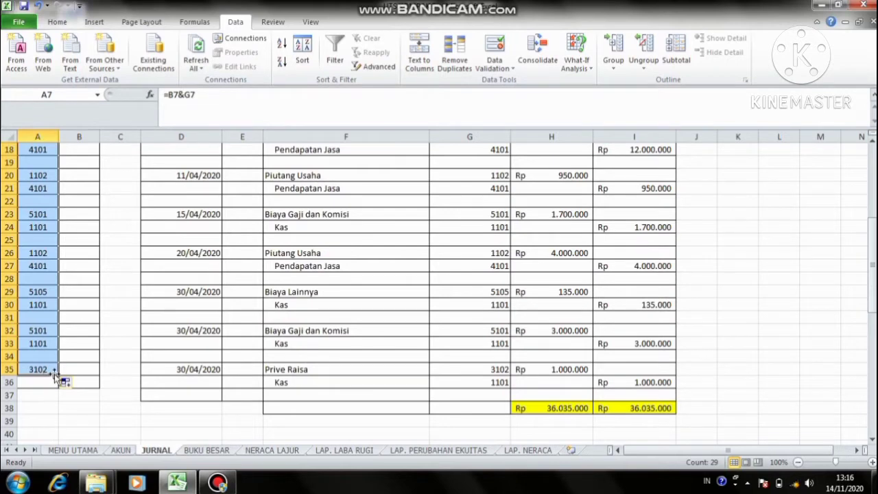
key(Down)
key(Down)
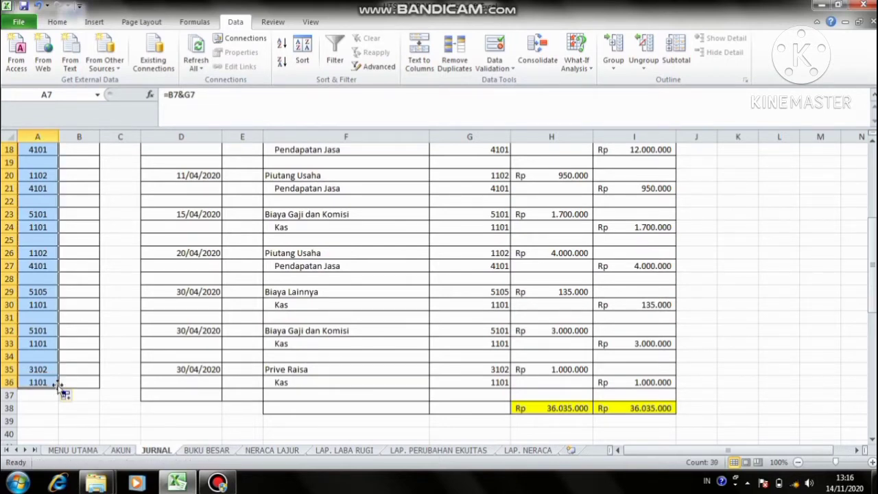
Fill the AKUN 2 formula =COUNTIF($G$7:G7;G7) from B7 down to B36
key(Up)
key(Up)
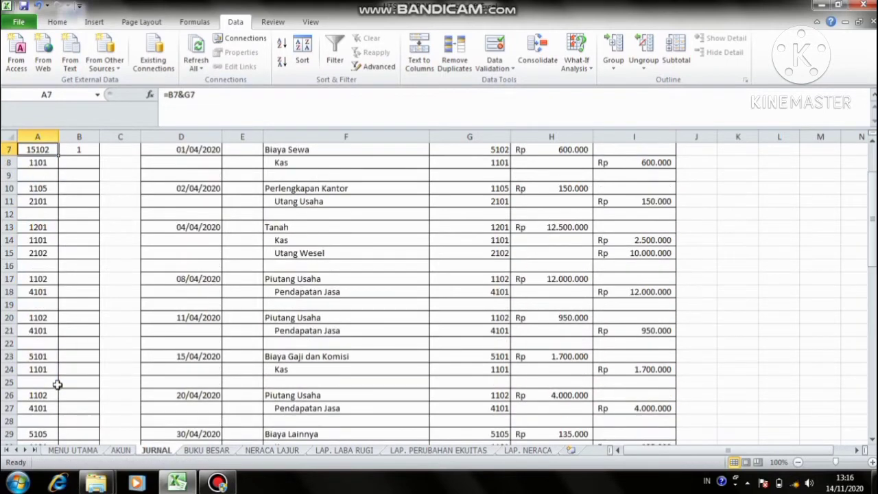
key(Right)
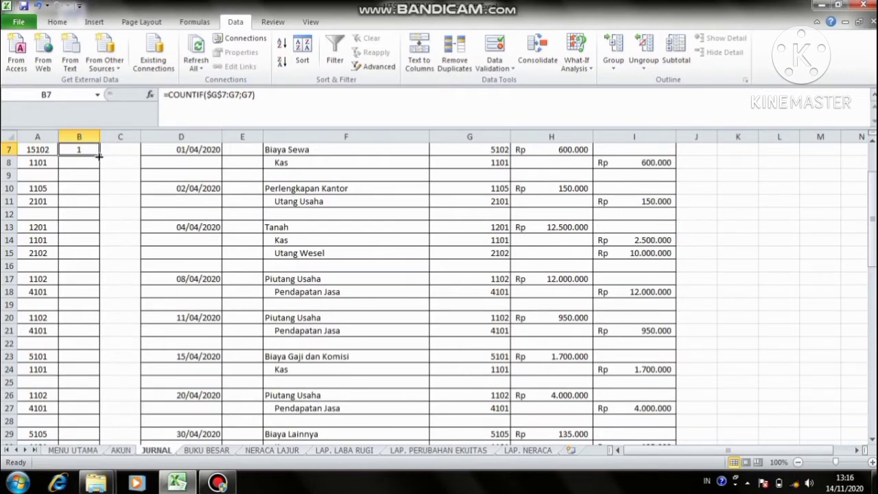
drag(99, 155, 79, 433)
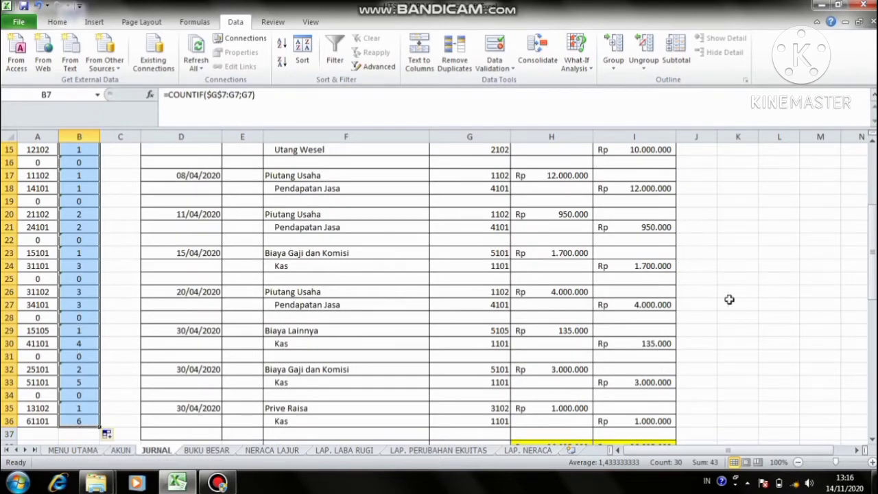
drag(875, 227, 874, 186)
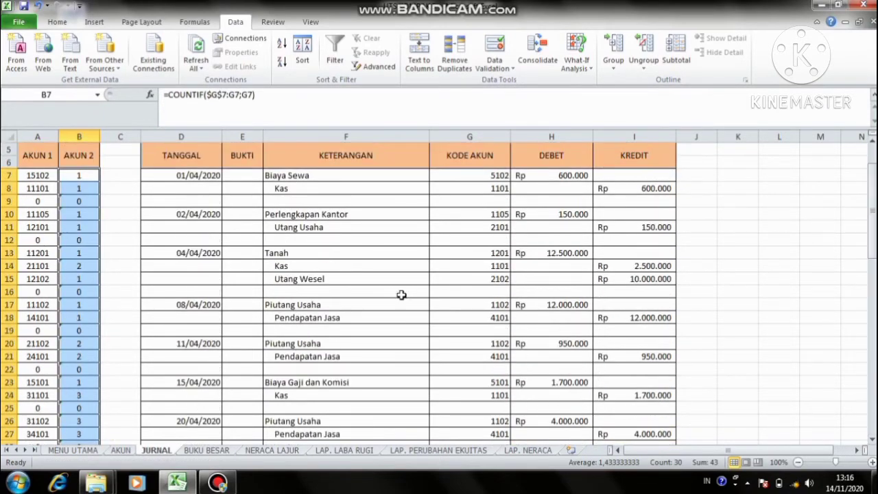
Ignore the formula error warnings on the AKUN 2 cells B9:B36
click(60, 200)
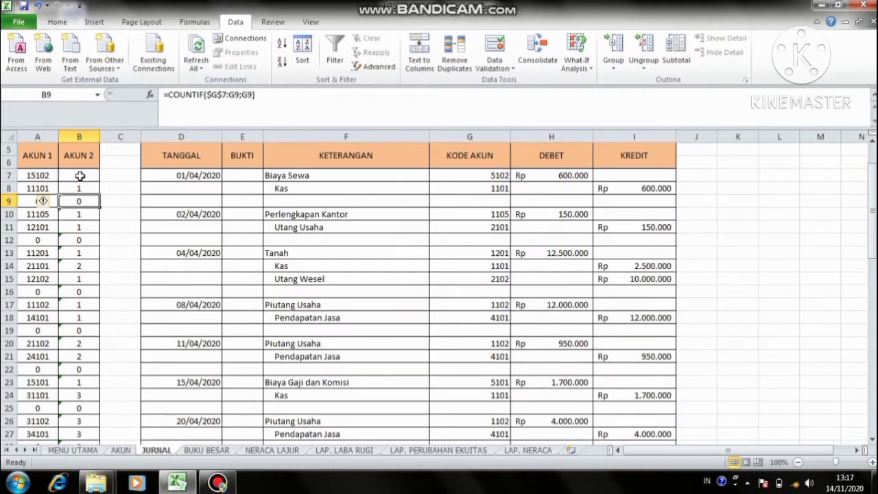
click(79, 176)
click(65, 200)
drag(86, 201, 82, 422)
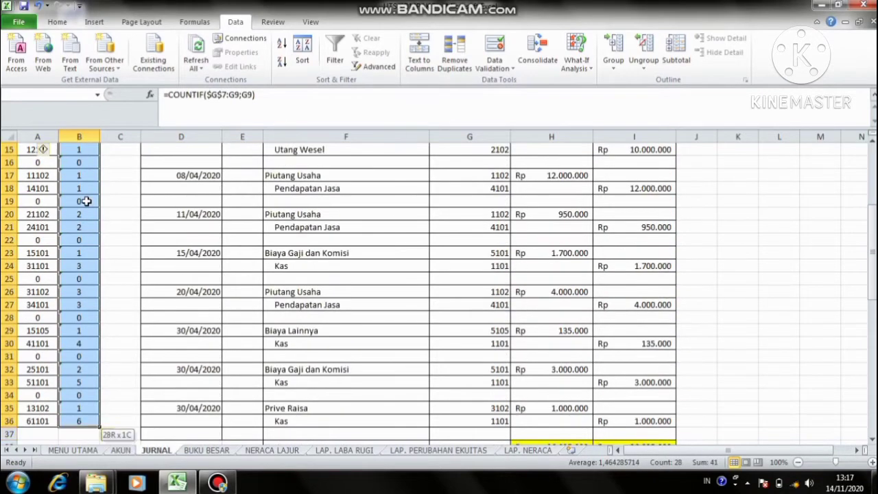
click(44, 152)
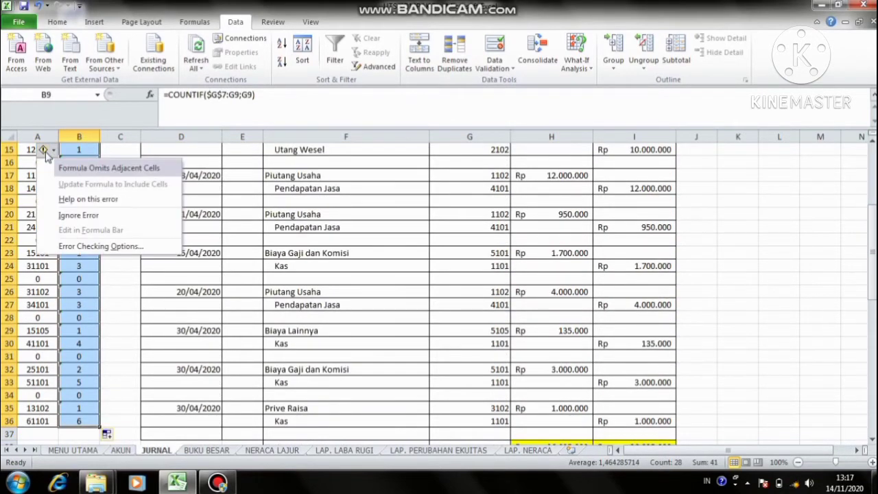
click(78, 214)
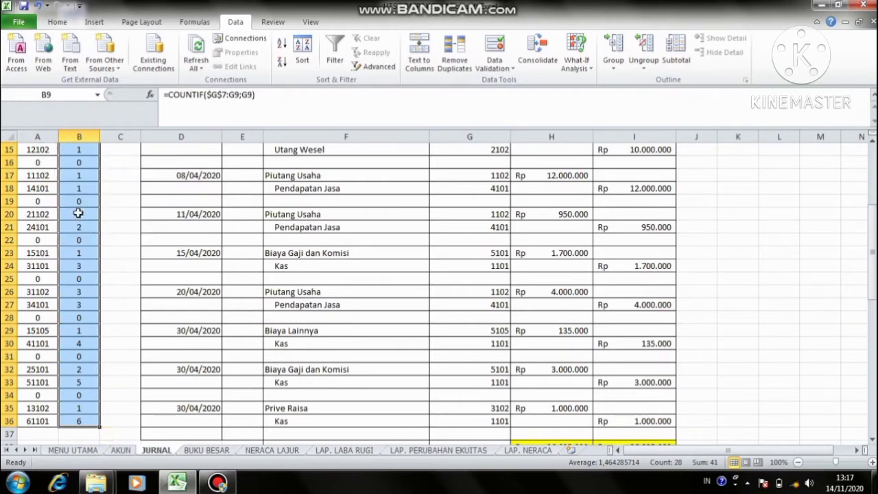
click(126, 209)
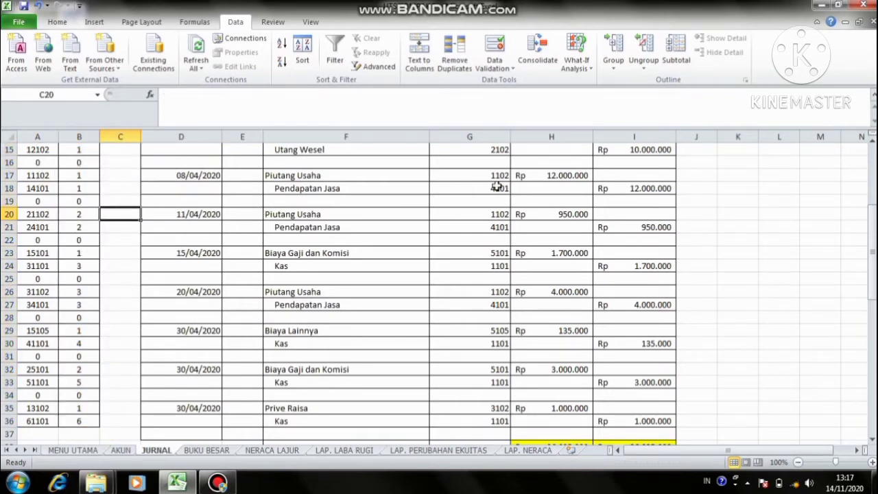
drag(871, 254, 871, 240)
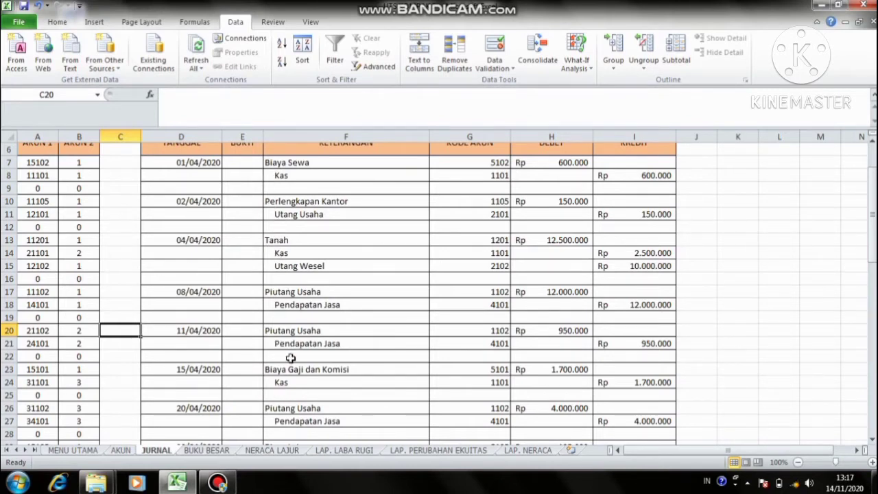
click(78, 383)
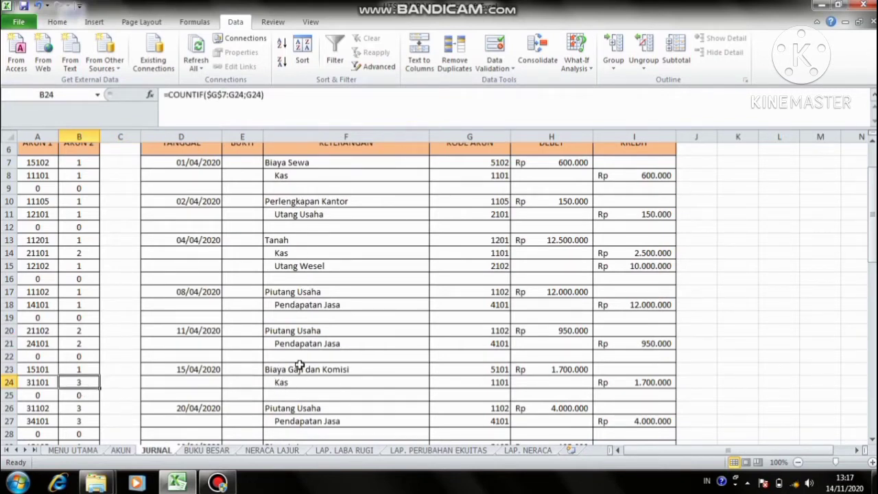
drag(870, 265, 870, 296)
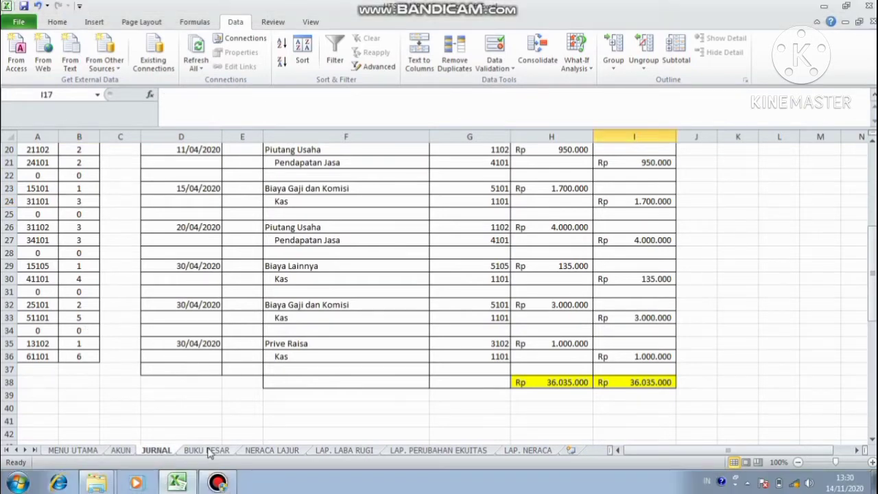
On the BUKU BESAR sheet, give C5 a list validation with source =KODE_AKUN and Ignore blank off, and choose account code 1101
click(208, 451)
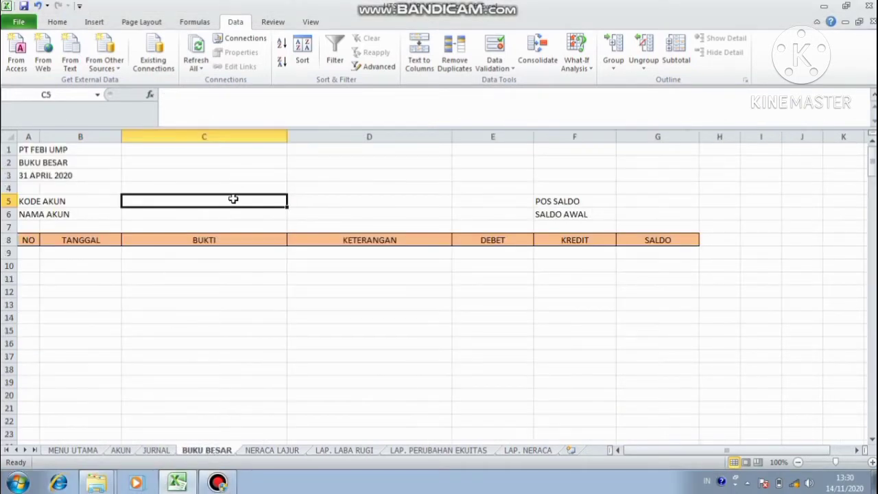
click(496, 45)
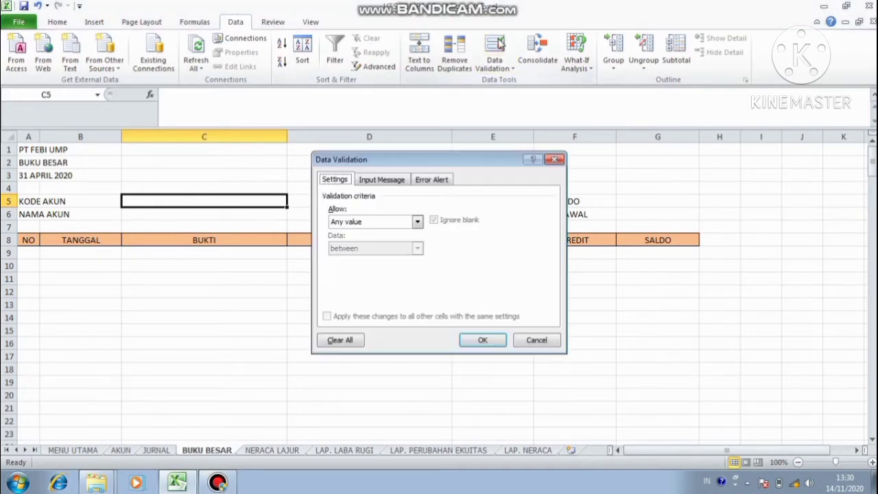
click(418, 221)
click(395, 259)
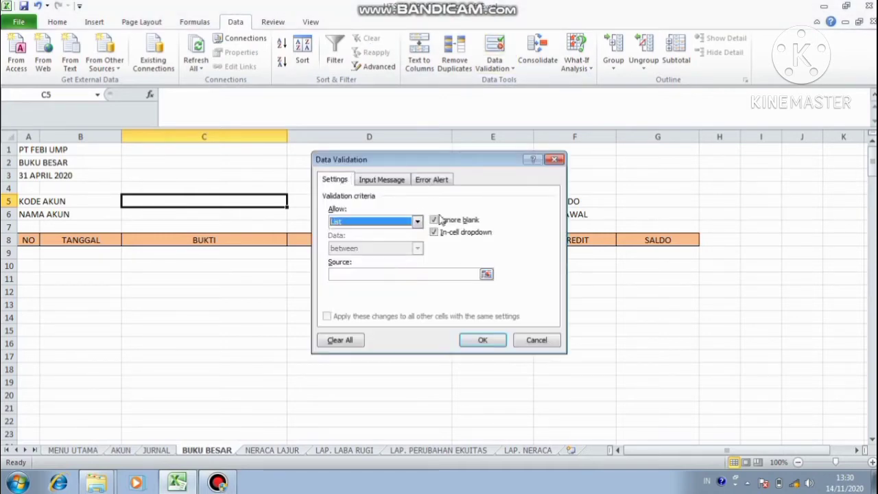
click(435, 220)
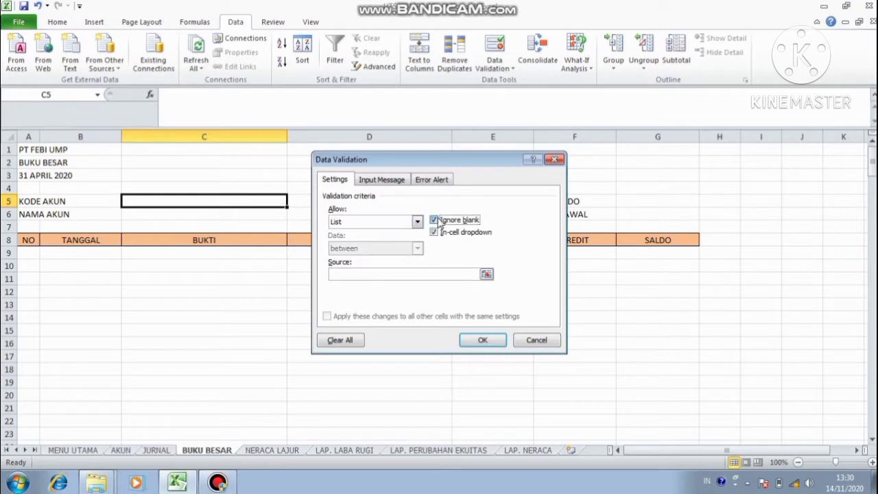
click(418, 273)
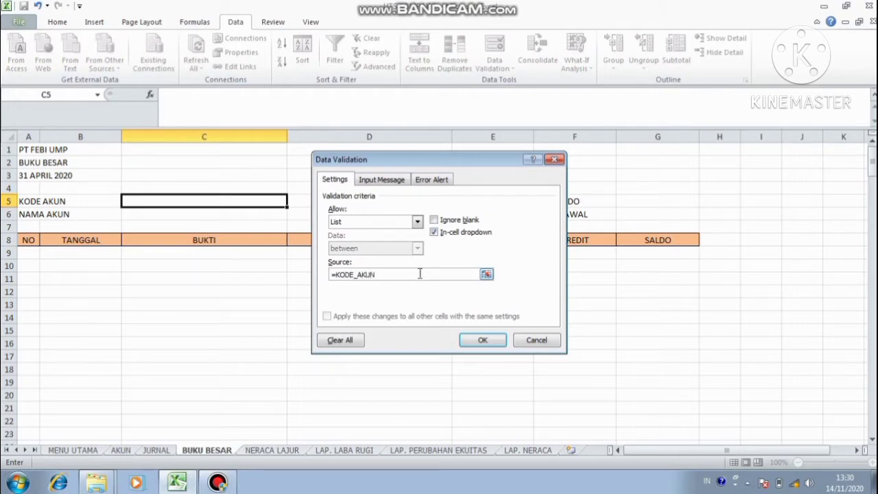
click(480, 340)
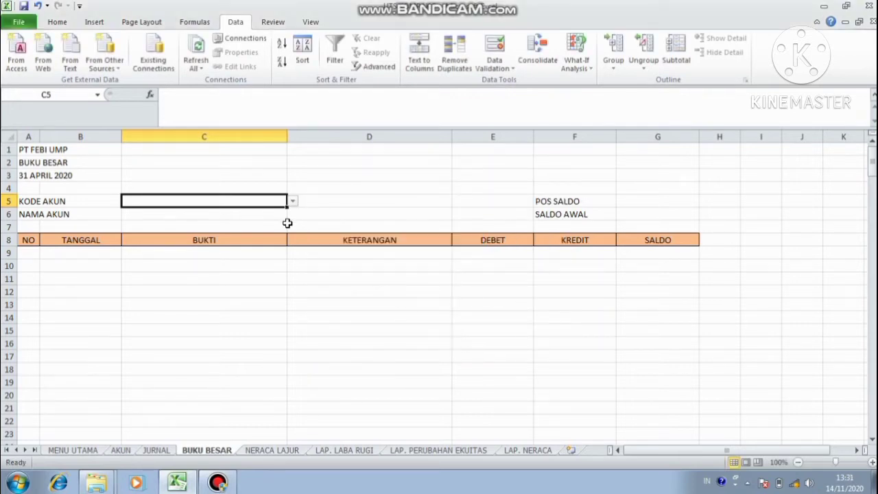
click(293, 202)
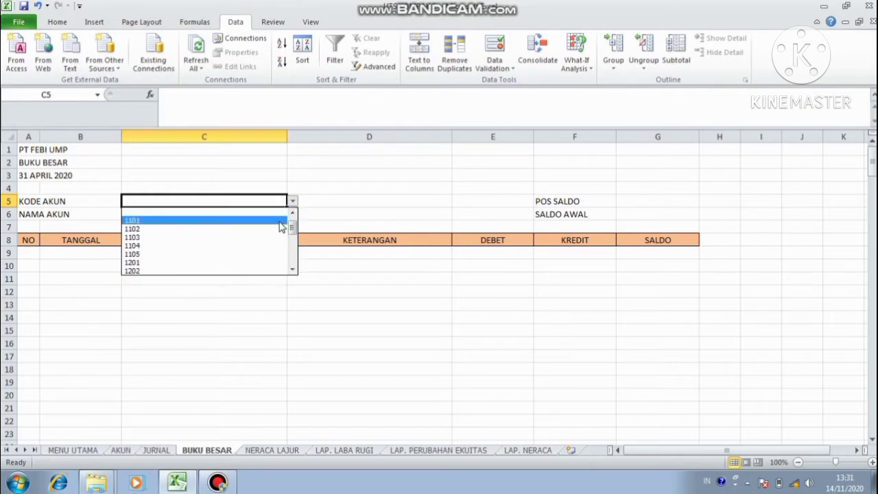
click(278, 220)
Enter the NAMA AKUN formula =VLOOKUP(C5;DAFTAR_AKUN;2;FALSE) in C6 for account code 1101
click(271, 218)
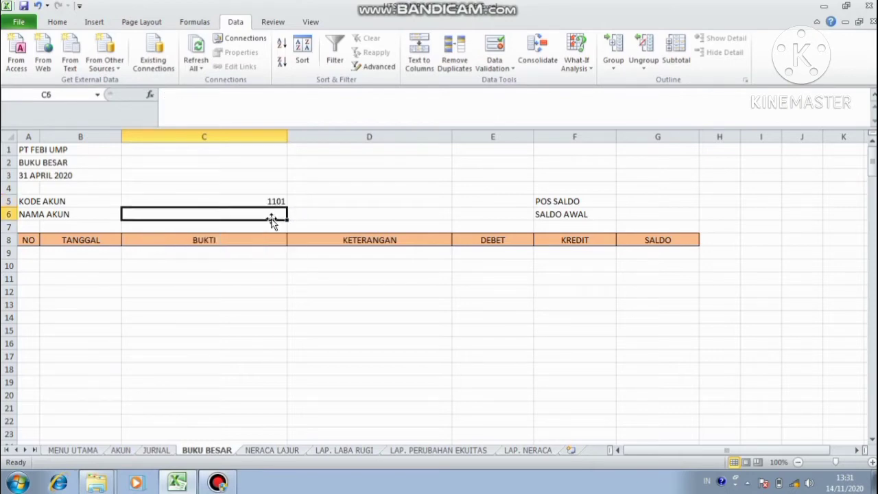
text(=VLOOK)
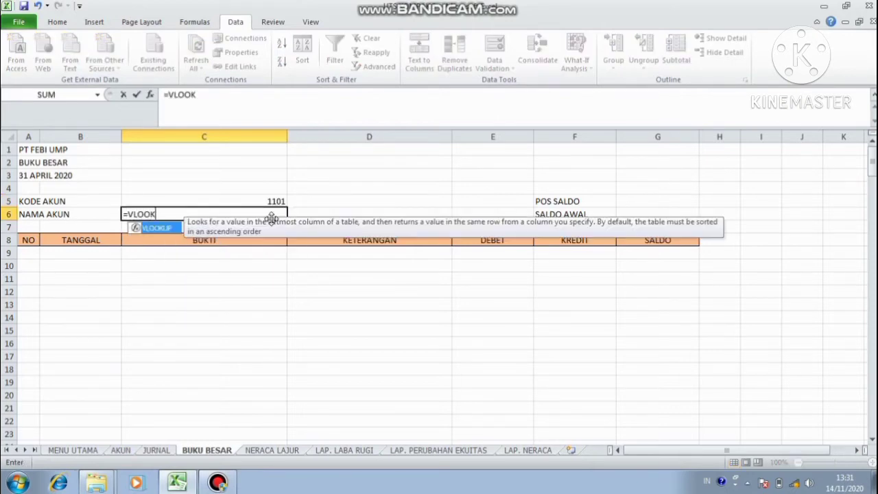
double_click(151, 229)
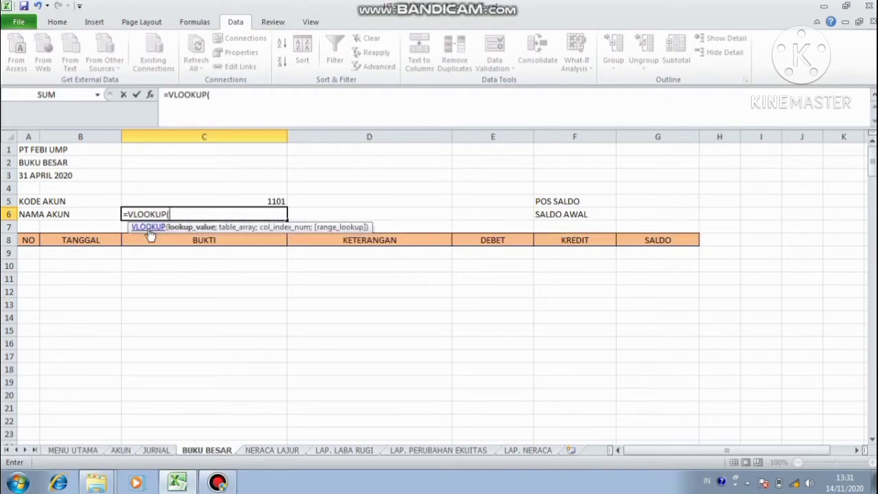
click(199, 201)
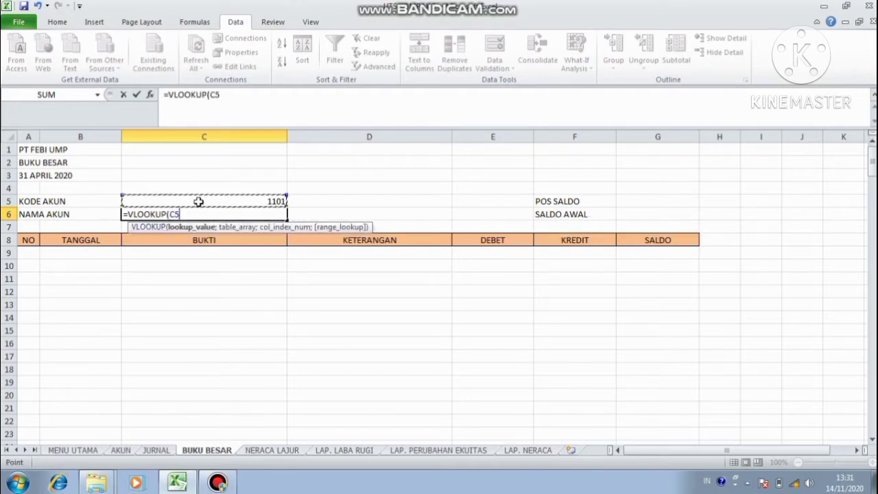
text(;D)
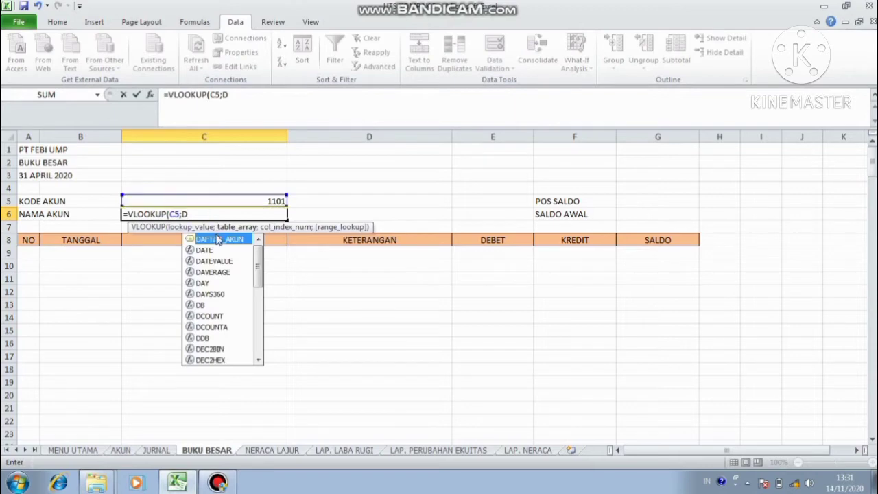
double_click(218, 240)
text(;2)
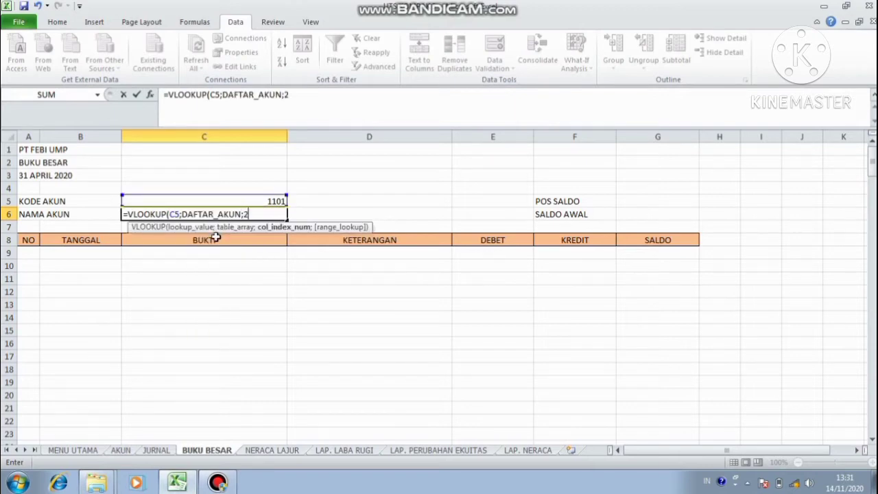
text(;FALS)
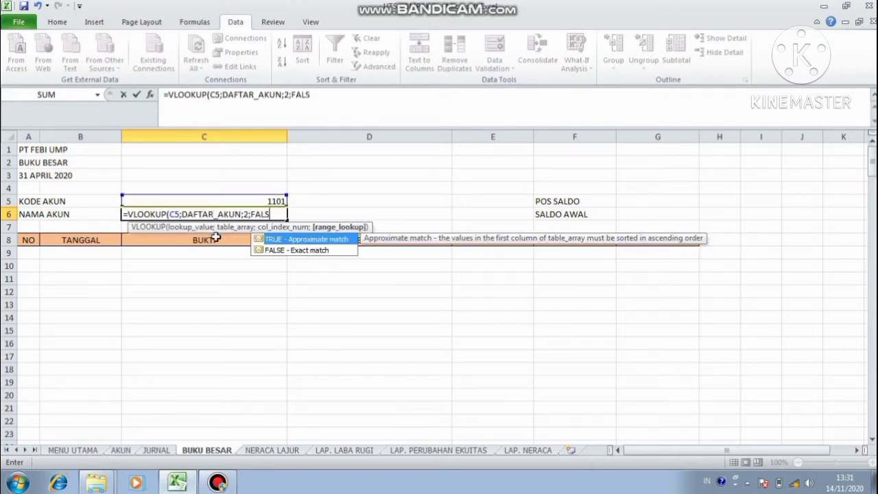
text(E))
key(Return)
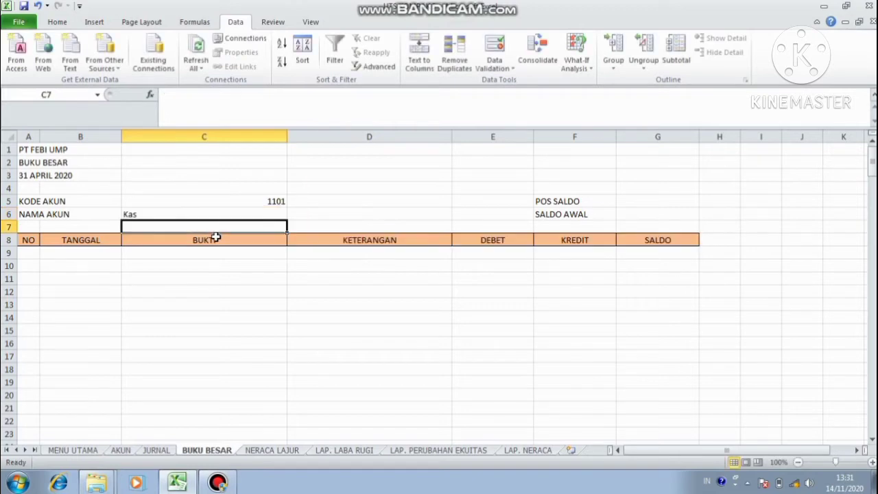
Enter the POS SALDO formula =VLOOKUP(C5;DAFTAR_AKUN;3;FALSE) in G5
click(637, 200)
text(=VL)
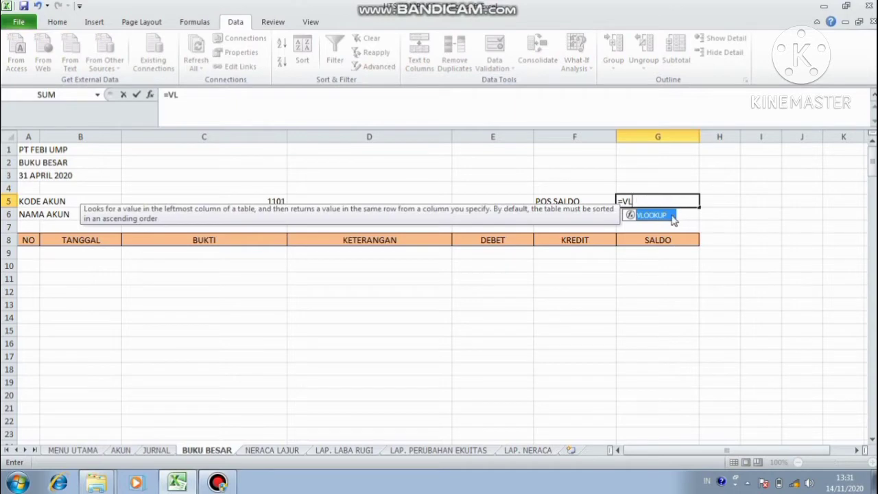
double_click(671, 217)
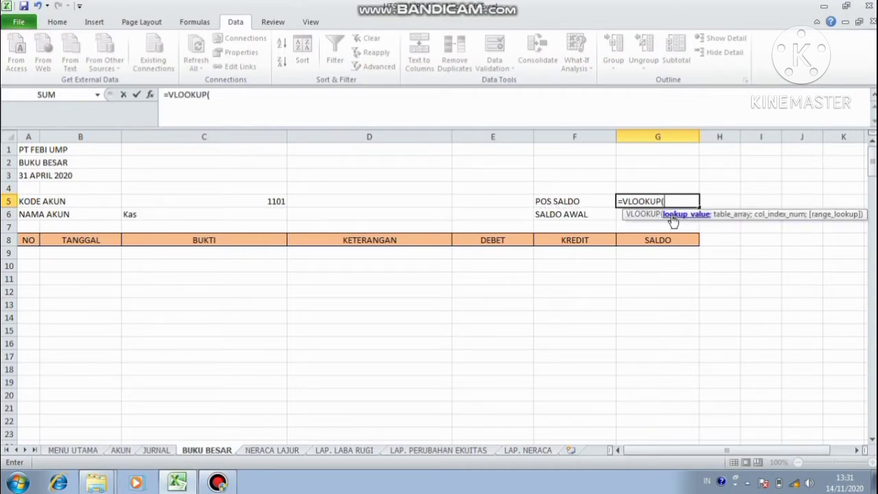
click(281, 201)
text(;D)
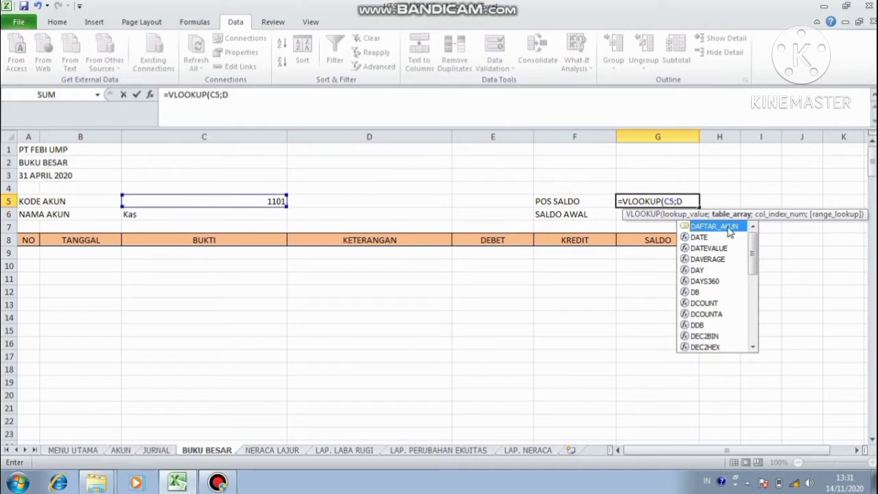
double_click(728, 227)
text(;)
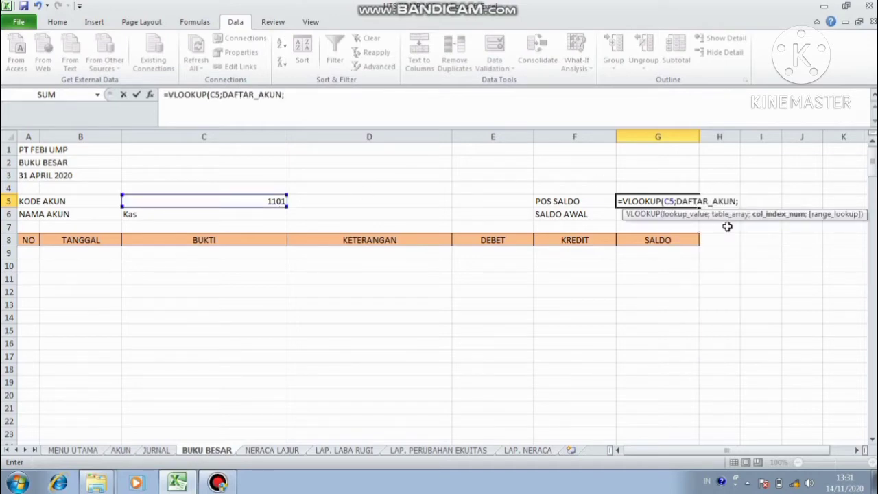
text(3;FA)
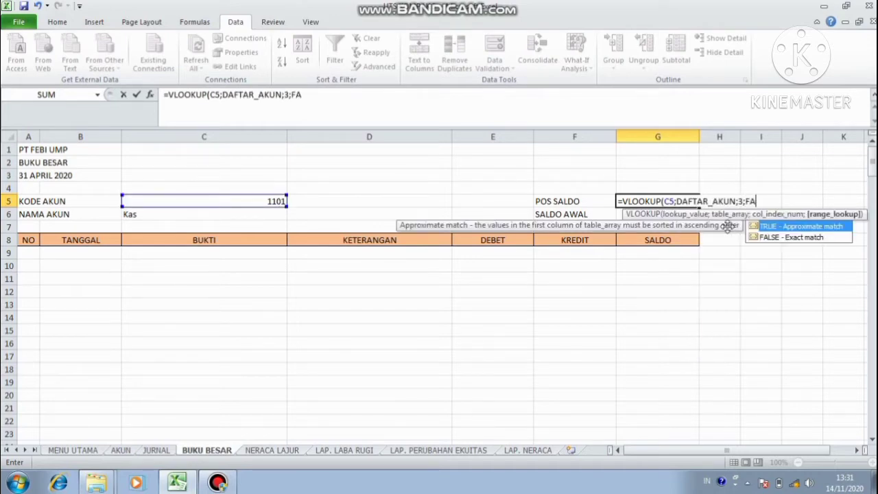
text(LSE))
key(Return)
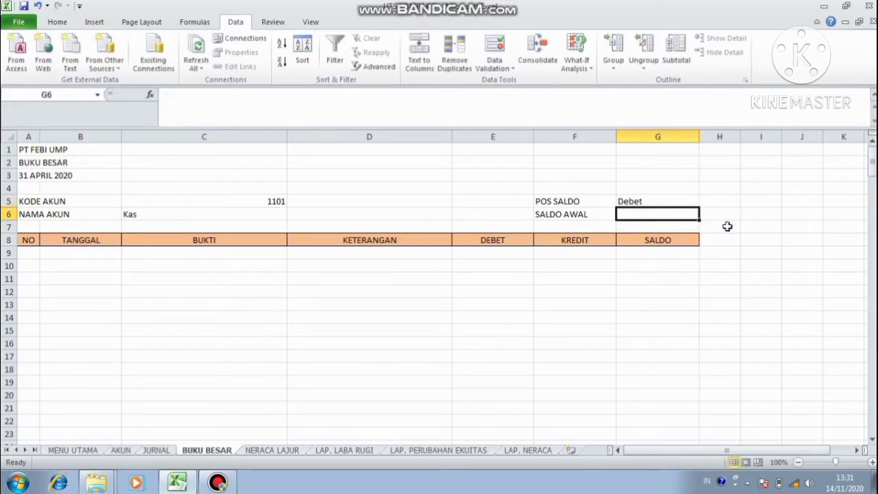
Enter the SALDO AWAL formula =VLOOKUP(C5;DAFTAR_AKUN;5;FALSE)+VLOOKUP(C5;DAFTAR_AKUN;6;FALSE) in G6
text(=VLO)
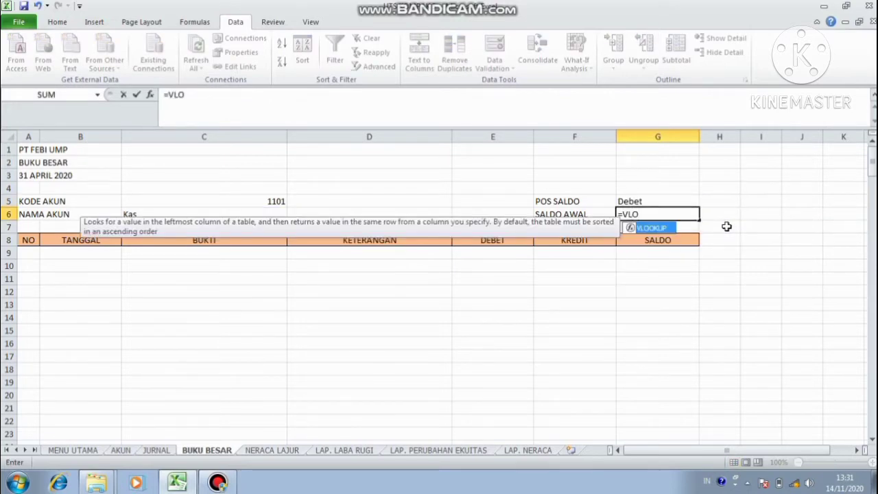
double_click(655, 227)
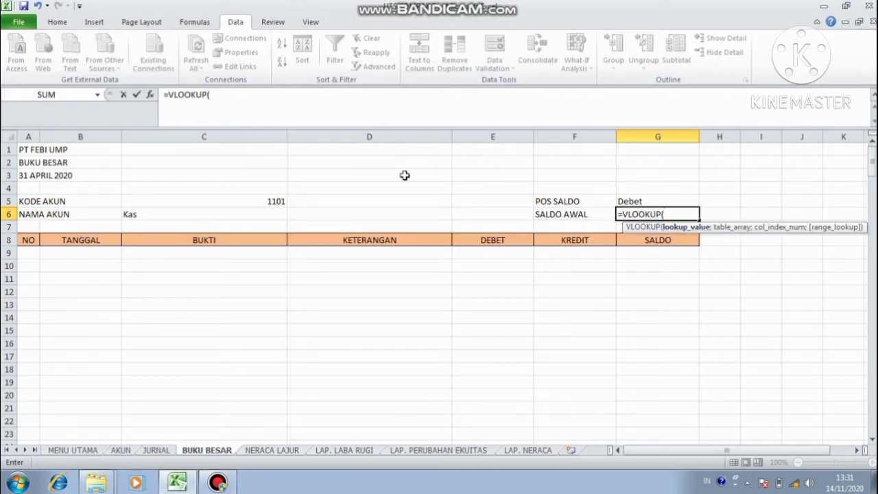
click(278, 201)
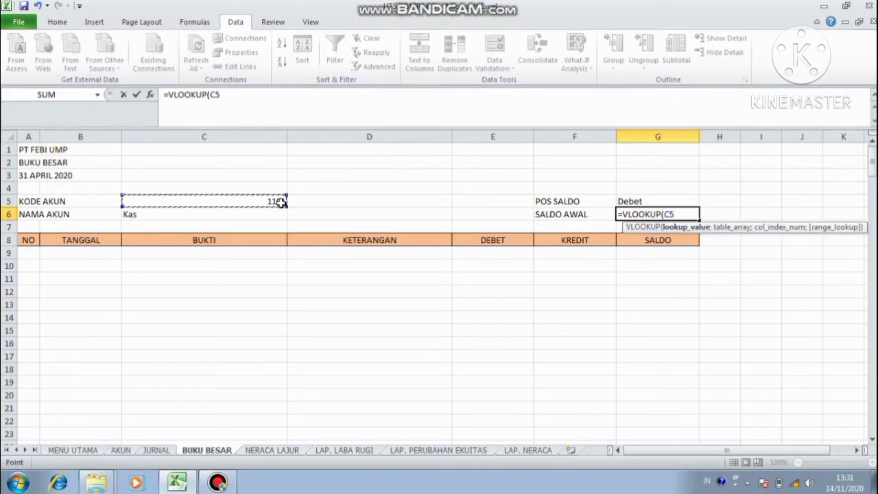
text(;DA)
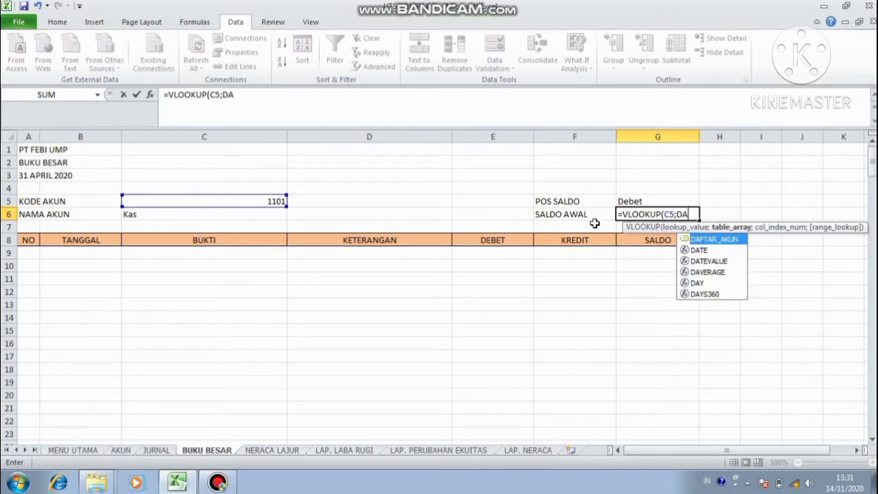
double_click(699, 241)
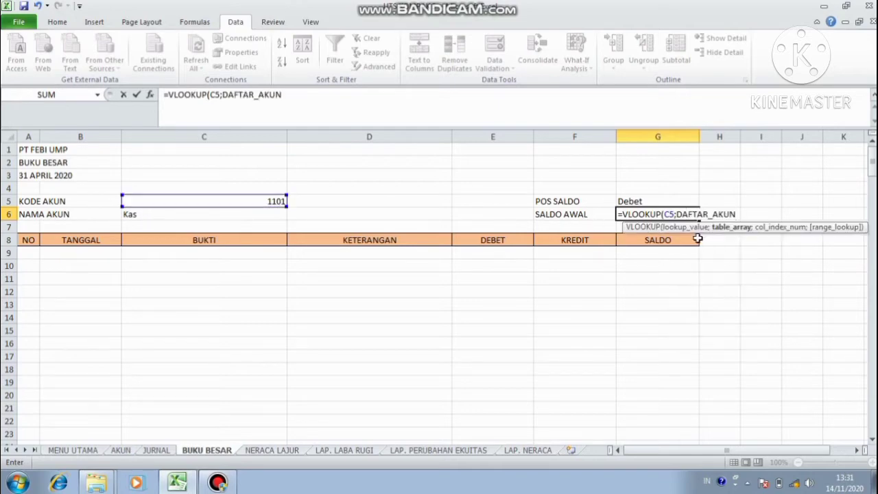
text(;5)
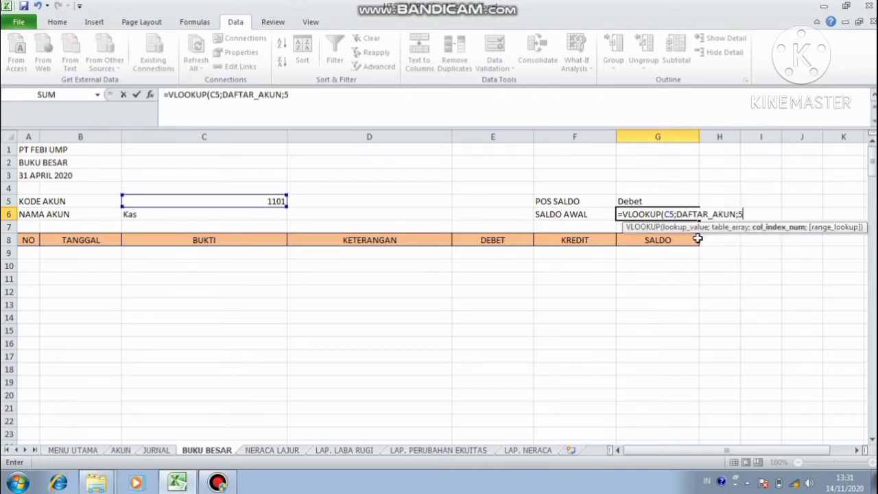
text(;FALS)
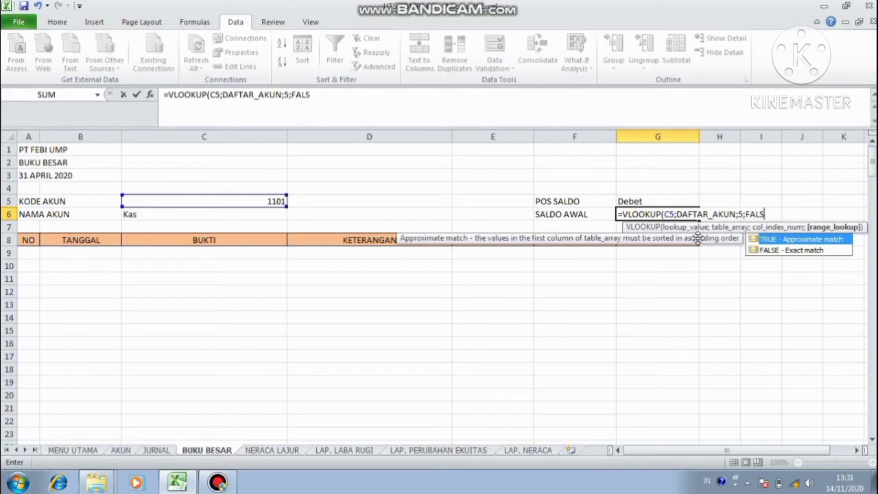
text(E)+)
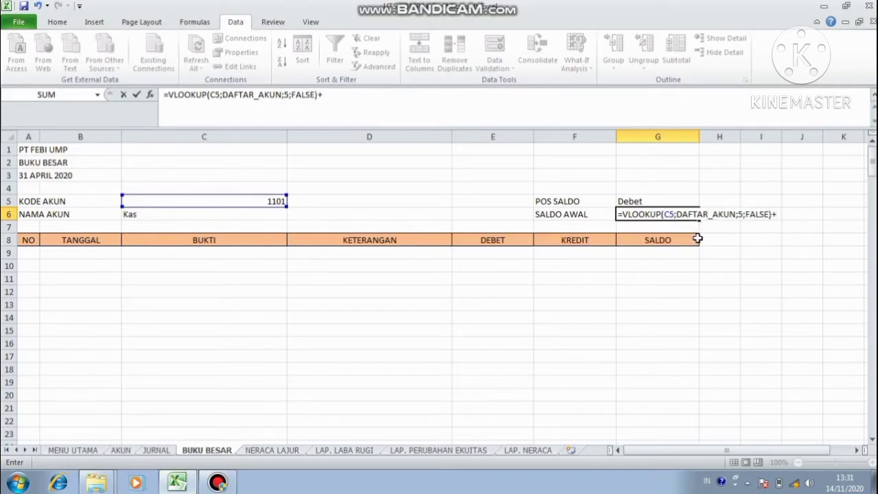
text(VLO)
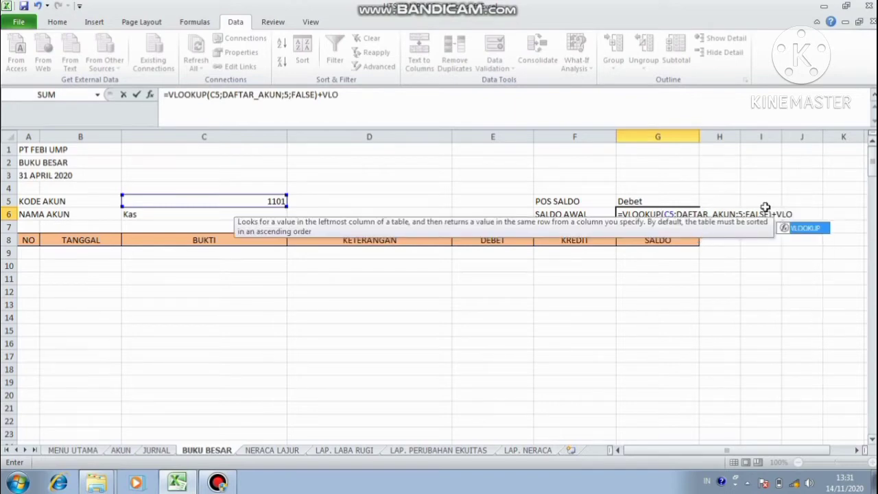
double_click(792, 228)
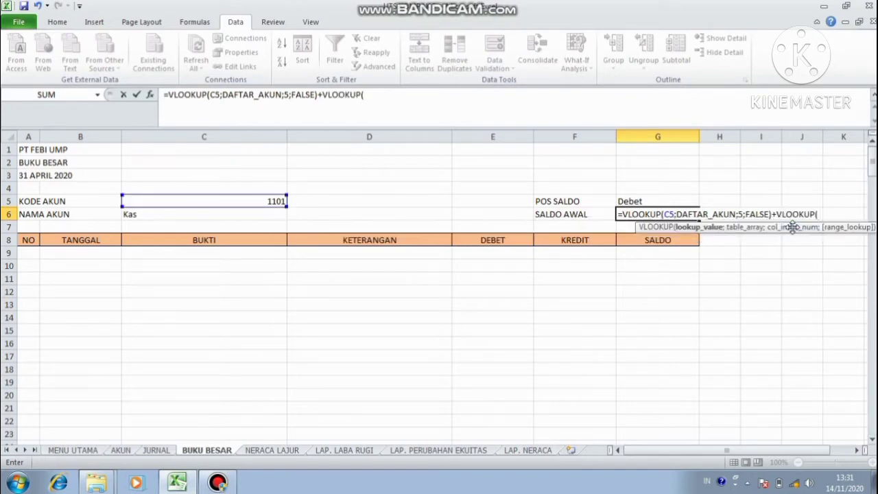
click(251, 203)
text(;)
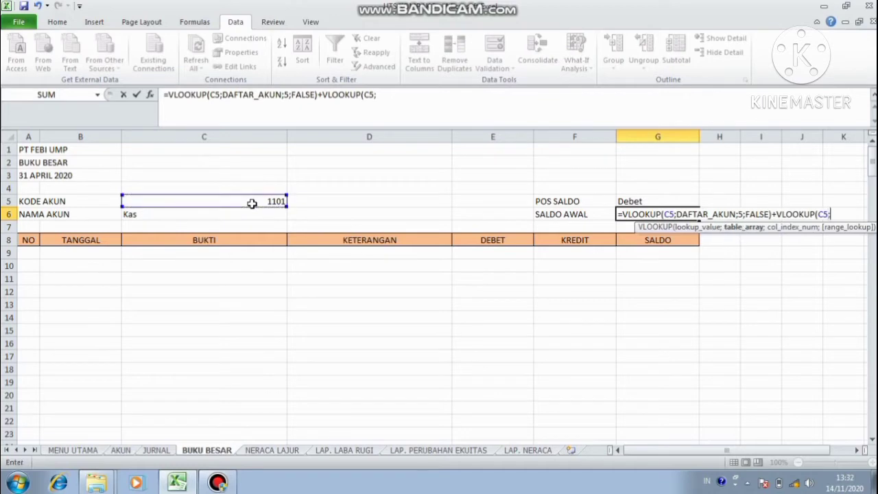
text(DA)
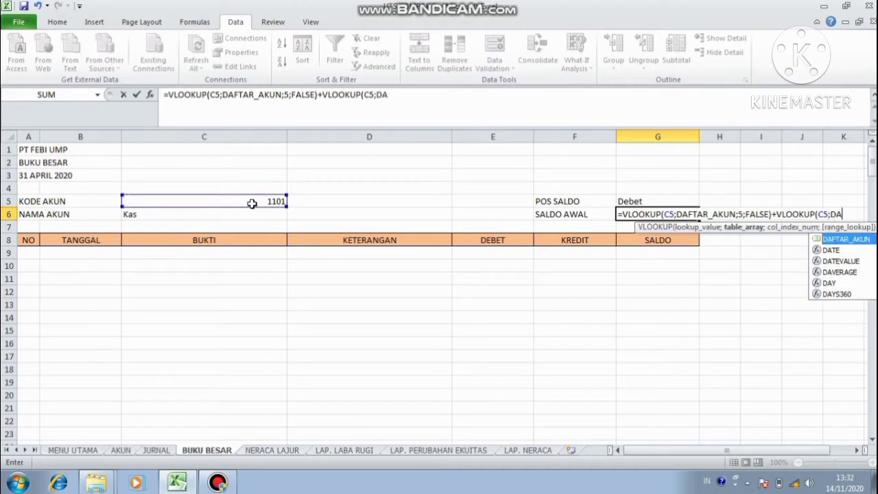
double_click(831, 239)
text(;)
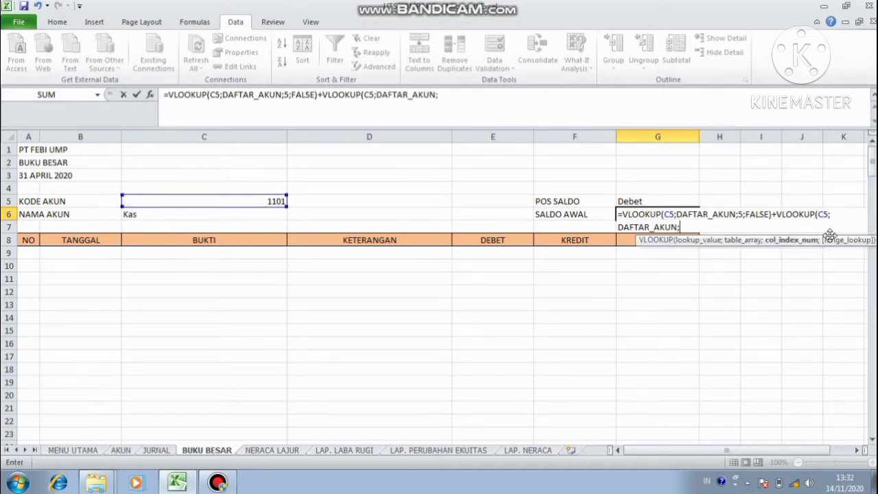
text(6;FA)
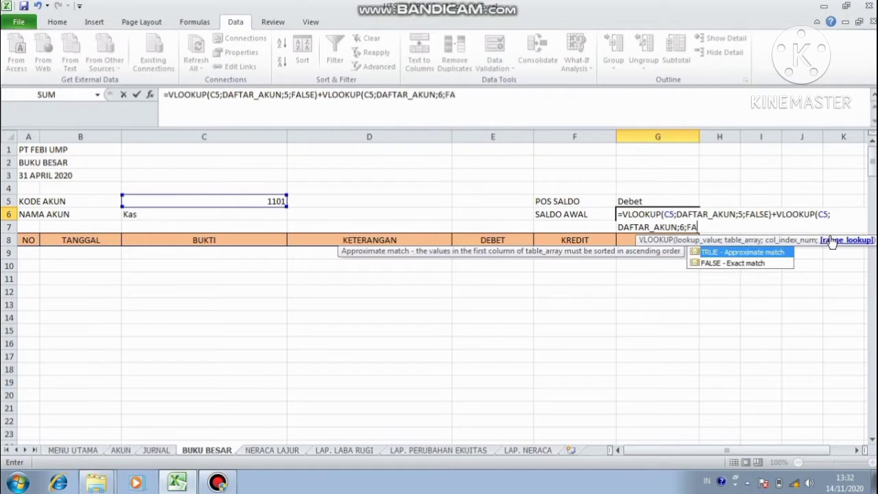
text(LSE))
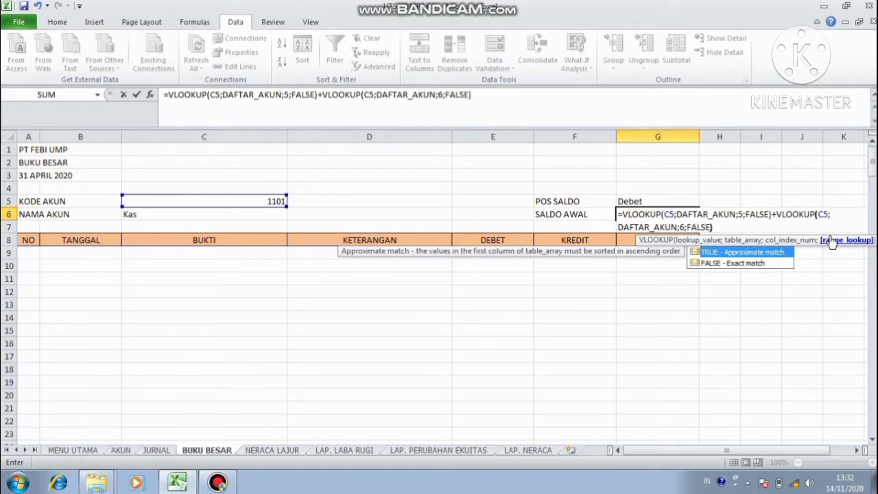
key(Return)
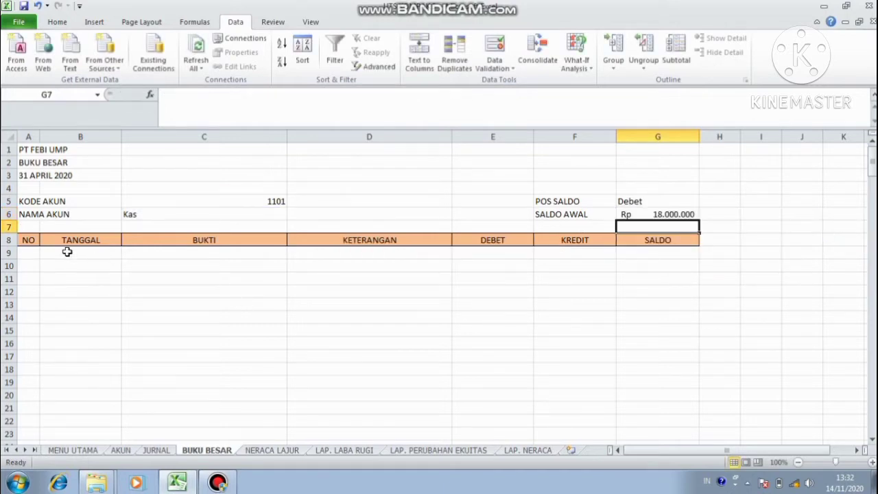
Number the first ledger row 1 in A9 and enter the date 01/04/2020 in B9
click(23, 255)
text(1)
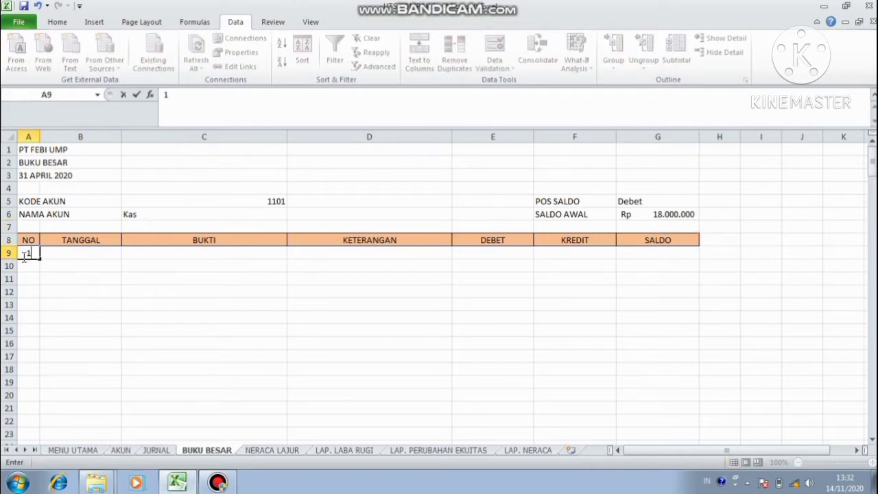
key(Tab)
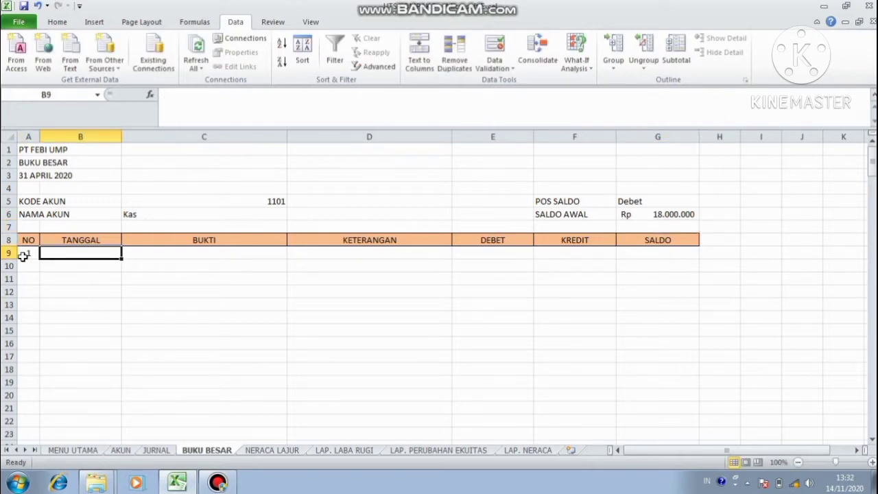
text(.)
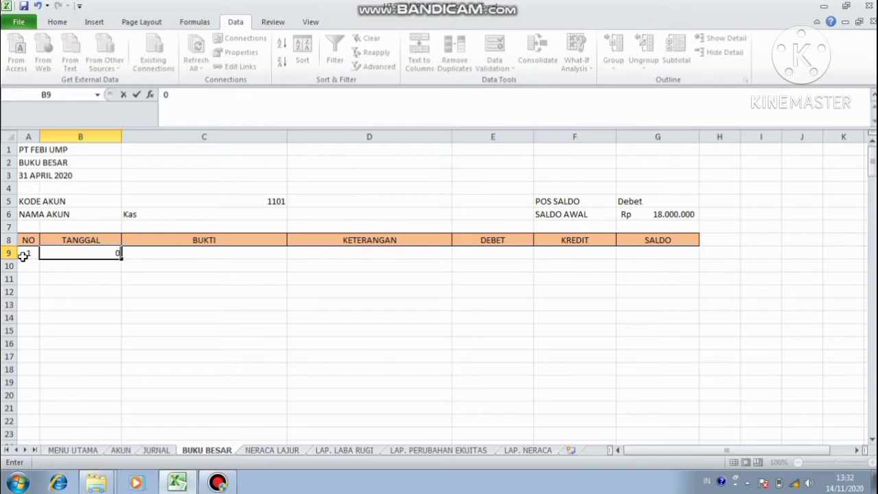
text(1/04/2020)
key(Tab)
key(Tab)
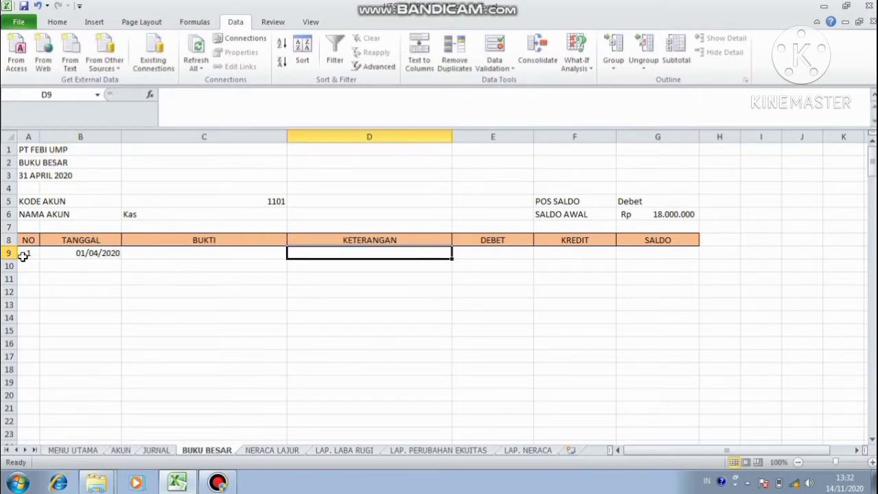
Enter Saldo Awal as the KETERANGAN of the first ledger row in D9
text(S)
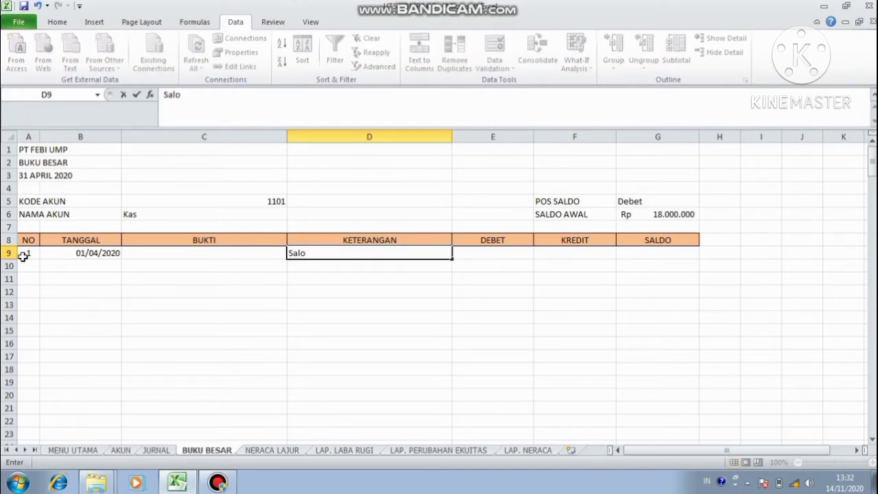
text(aldo AWal)
key(BackSpace)
key(BackSpace)
key(BackSpace)
text(wal)
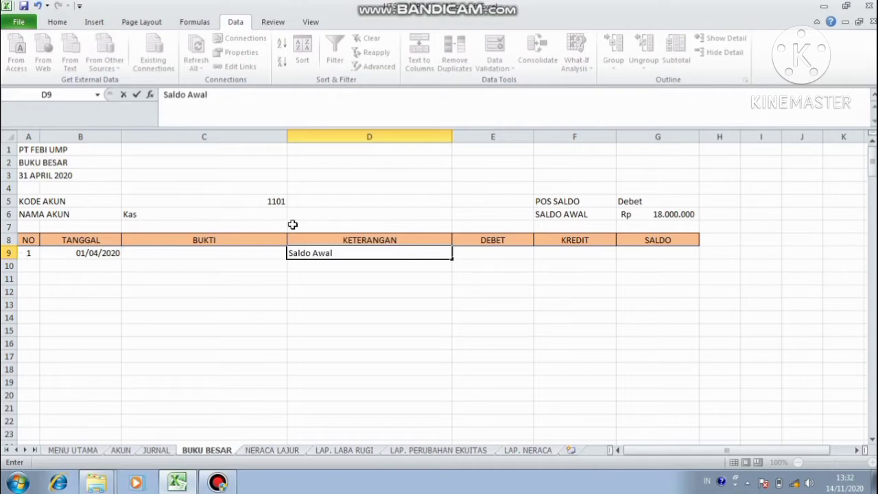
Link the first row's SALDO in G9 to the opening balance with =G6
click(686, 253)
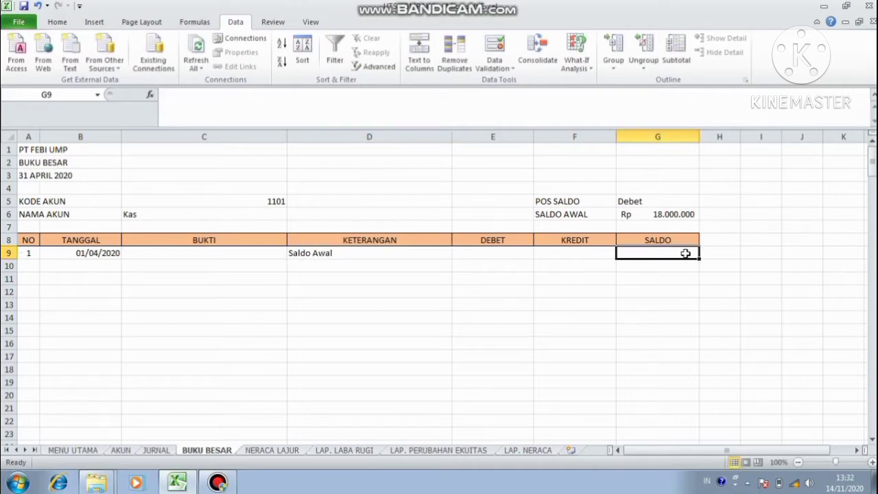
text(=)
click(667, 214)
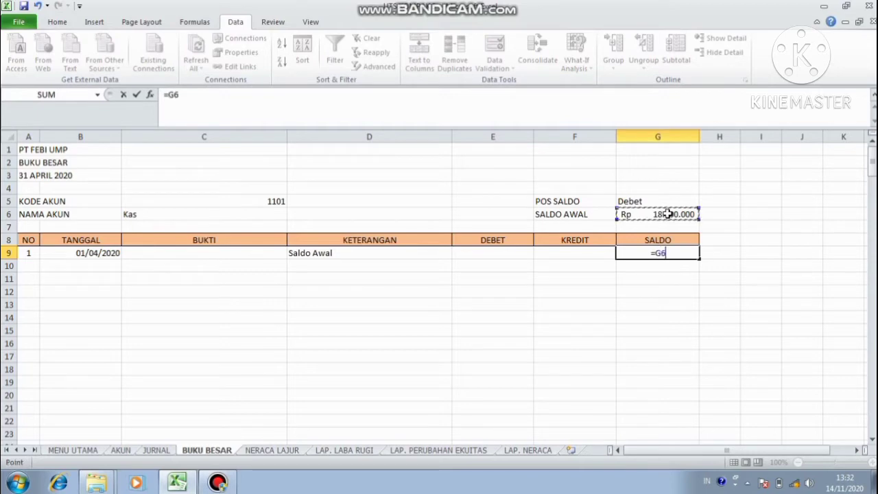
key(Return)
Number the second ledger row 2 in A10 and link its date in B10 to the journal with =JURNAL!D7
click(29, 265)
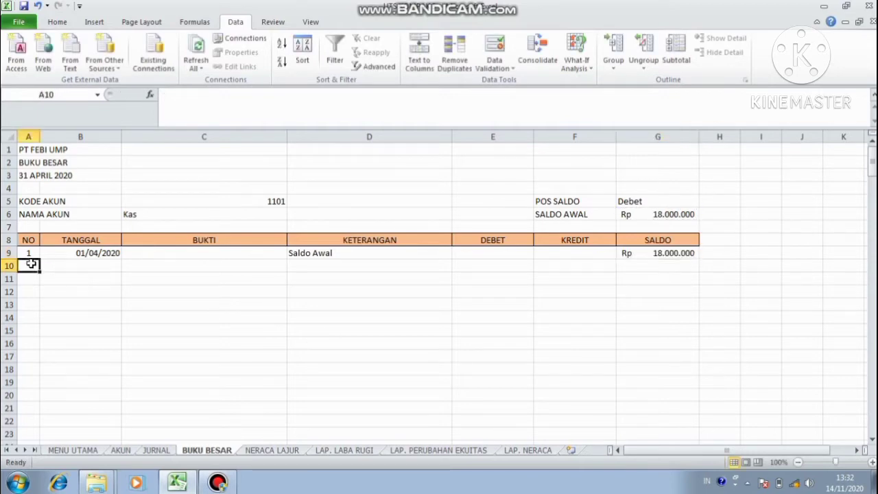
text(2)
key(Tab)
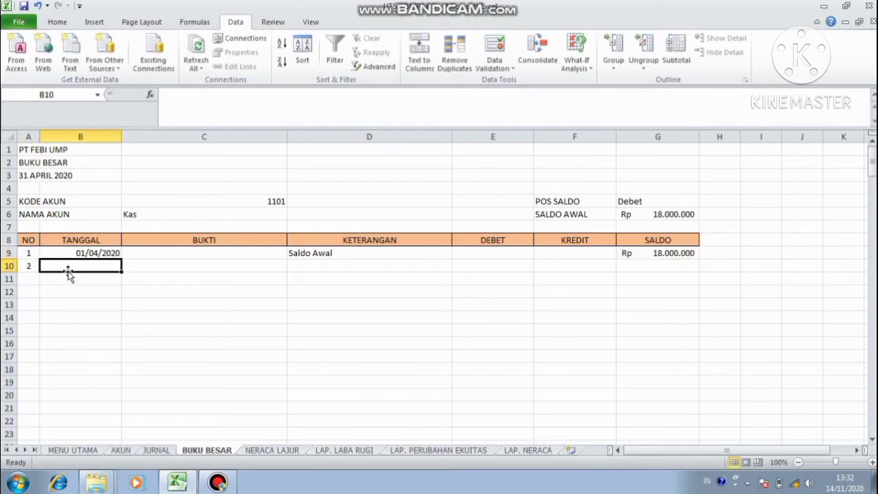
text(=)
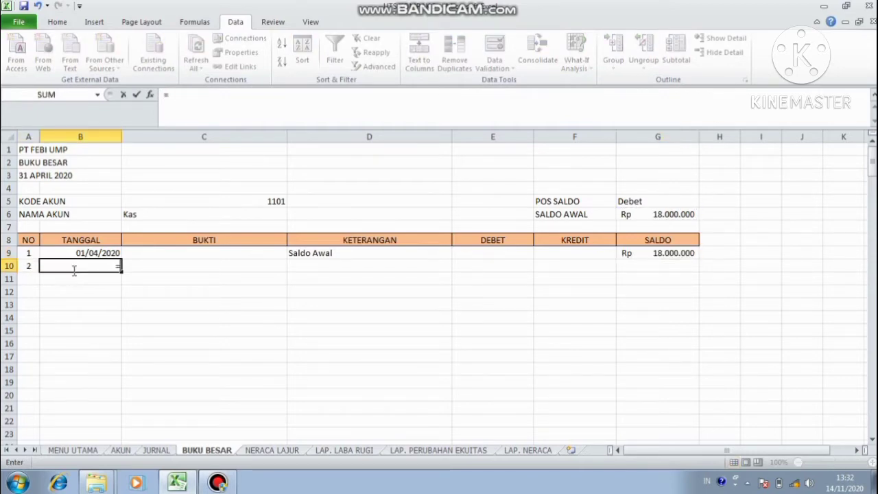
click(163, 451)
click(874, 177)
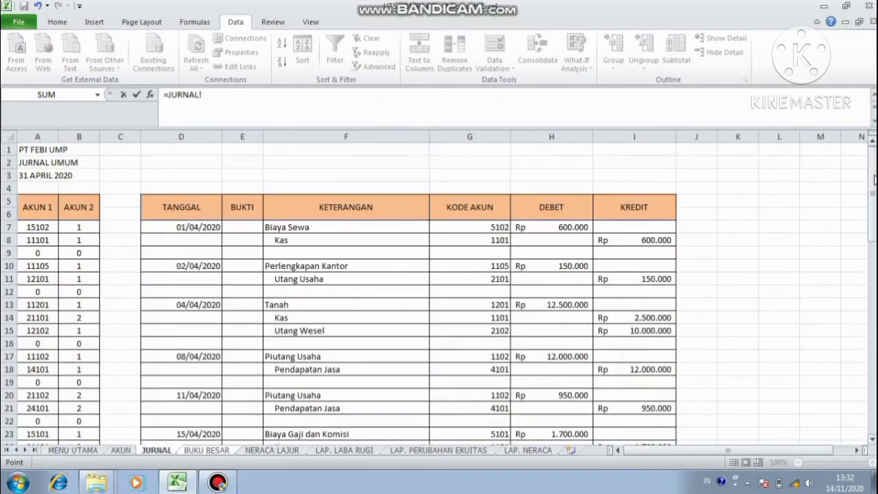
click(206, 229)
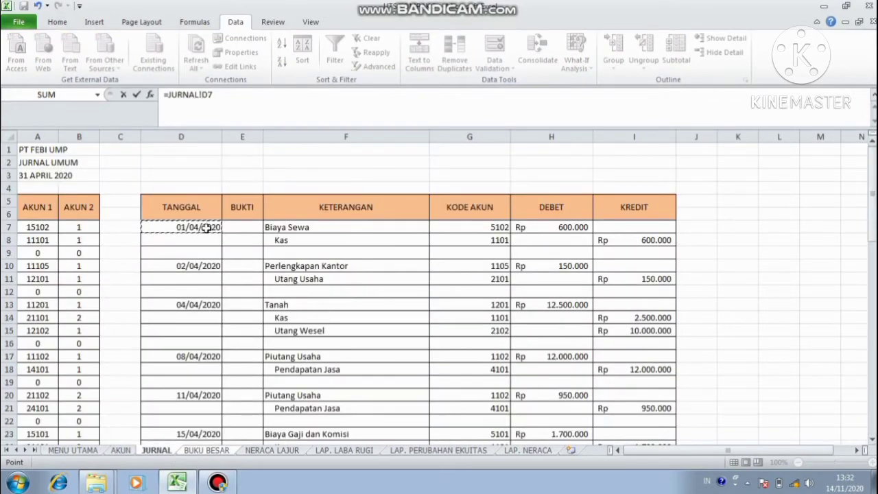
key(Return)
Enter Pembayaran Sewa Kantor as the KETERANGAN in D10
click(291, 252)
click(309, 265)
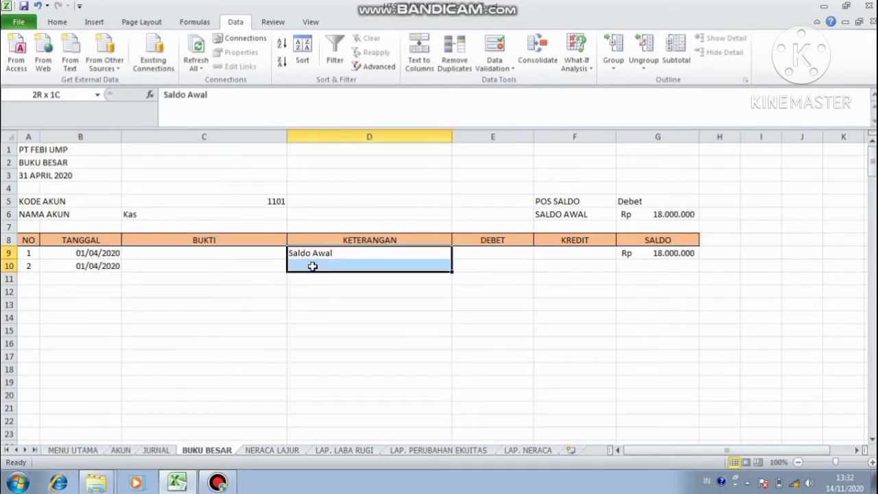
text(P)
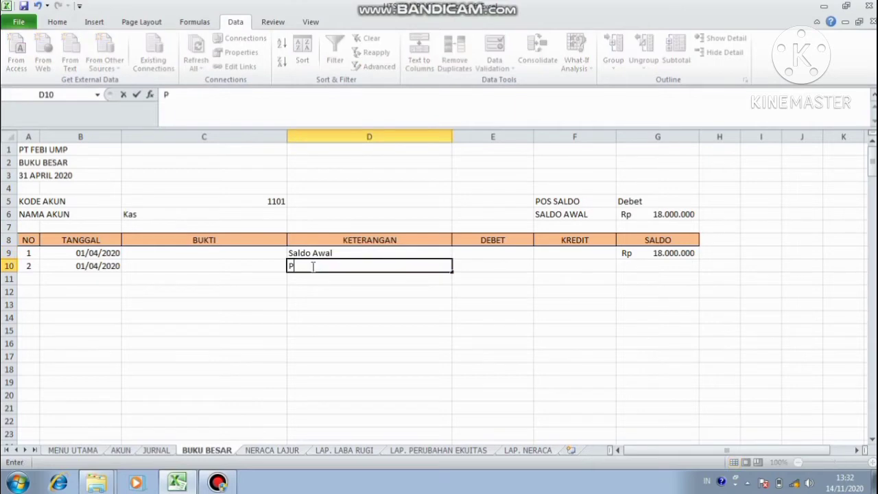
text(embayaran)
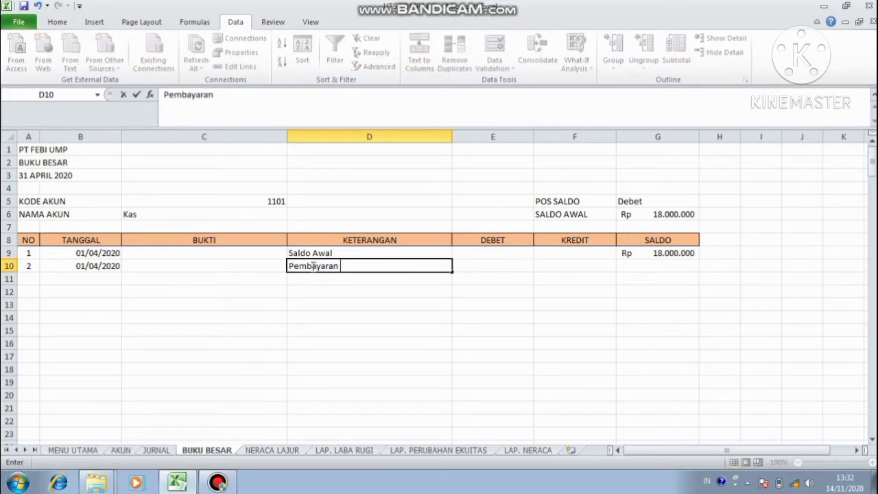
text( Sewa Kan)
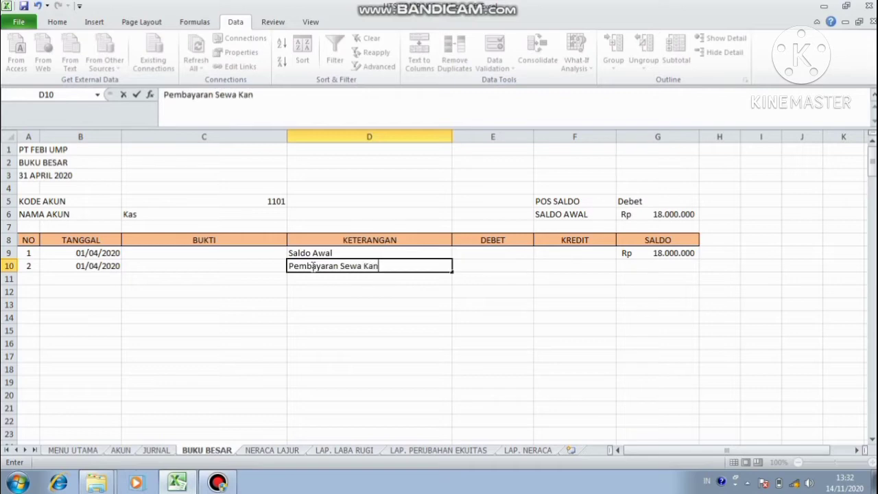
text(tor)
key(Tab)
Link the KREDIT amount in F10 to the first Kas credit in the journal with =JURNAL!I8
key(Tab)
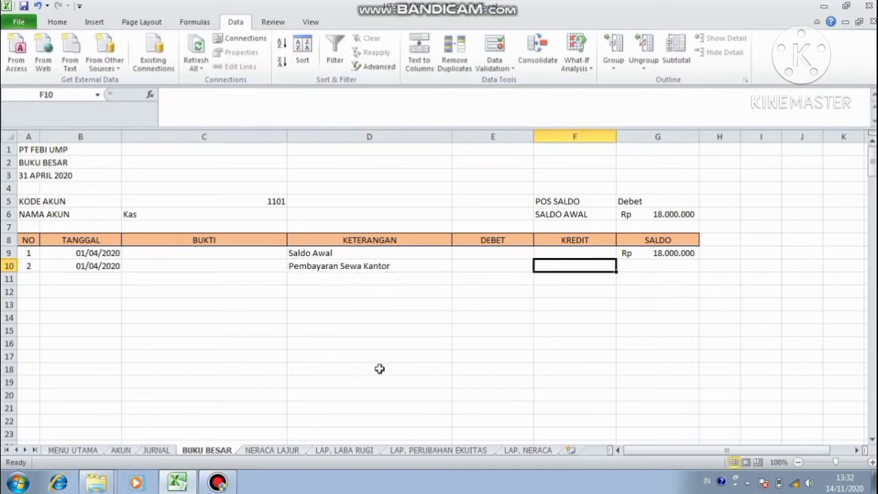
text(=)
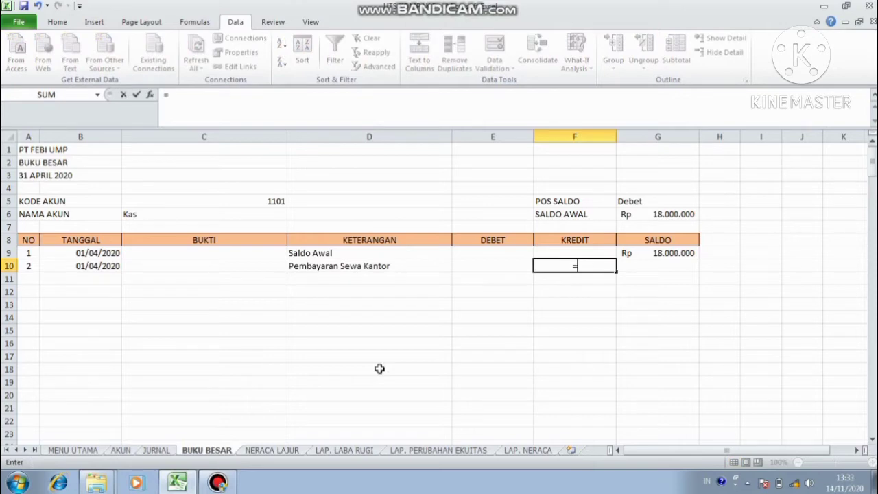
click(146, 452)
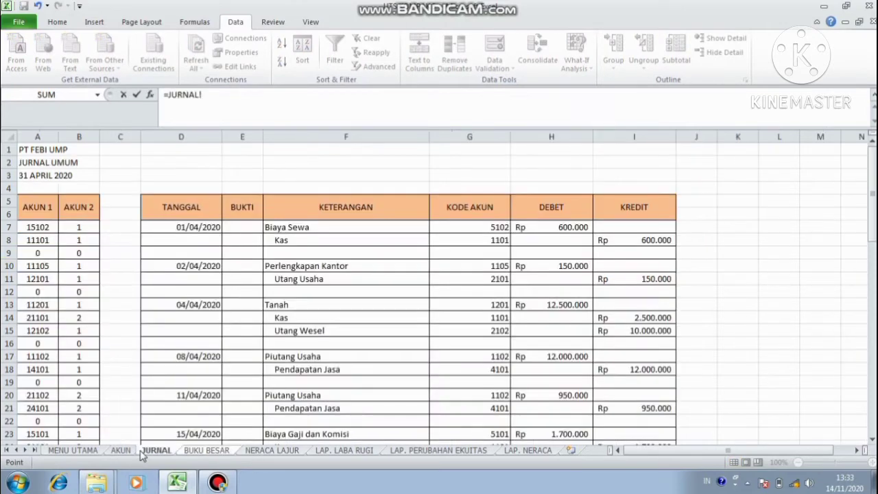
click(635, 240)
key(Return)
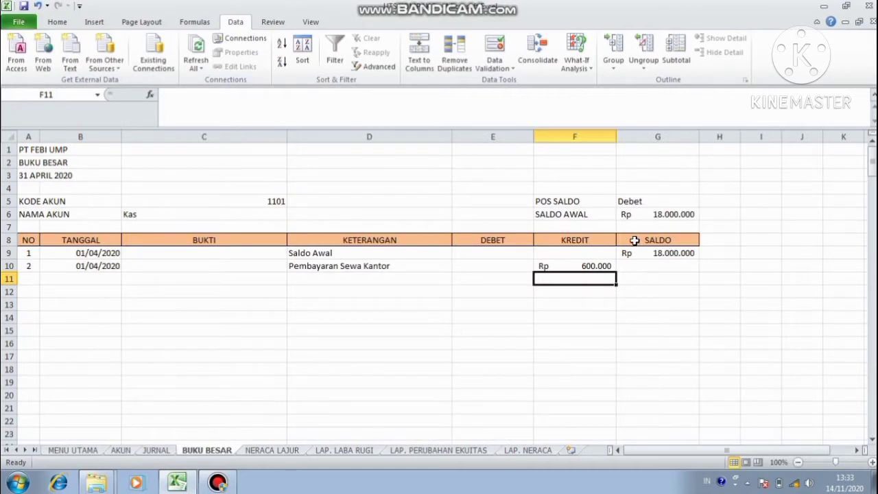
Calculate the running SALDO in G10 with =G9-F10
click(636, 266)
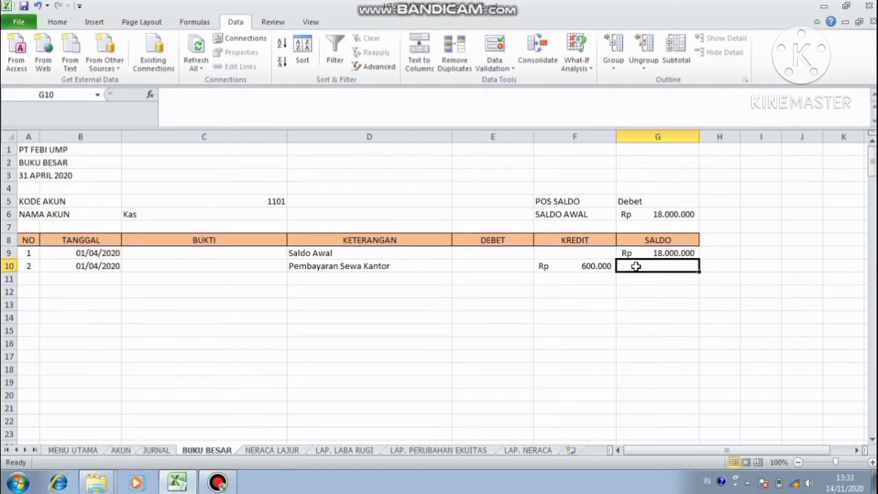
text(=)
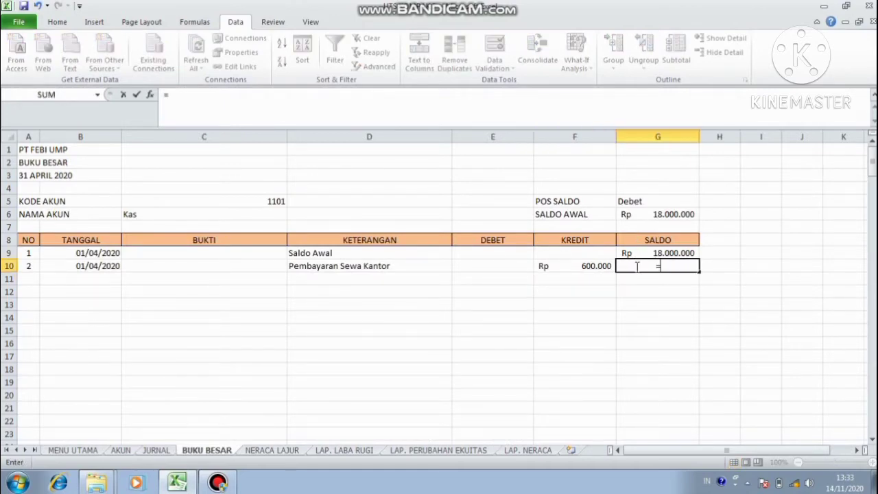
click(641, 253)
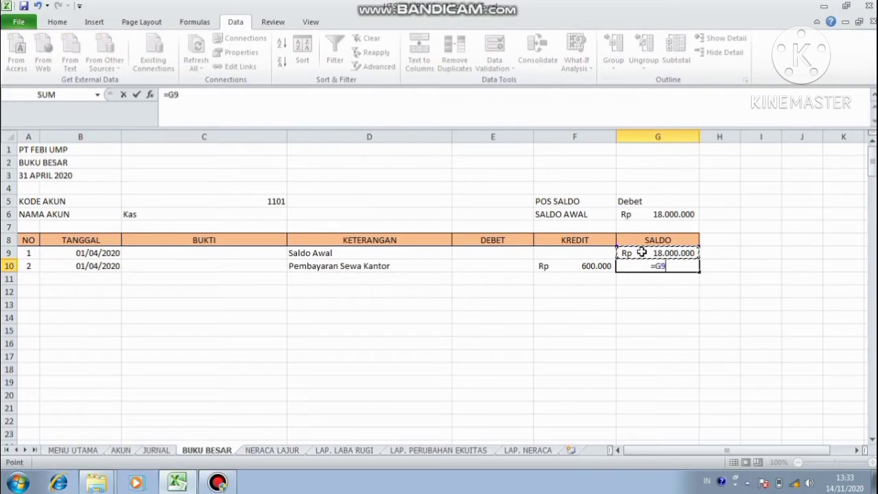
text(-)
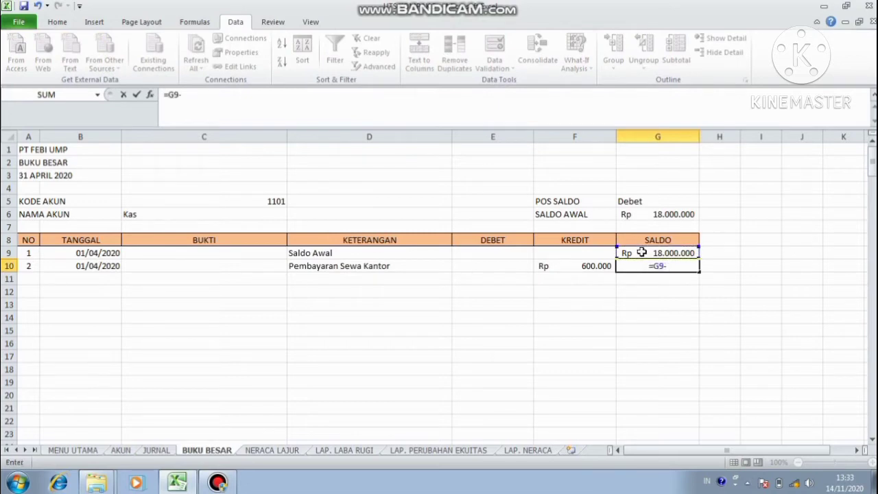
click(607, 266)
key(Return)
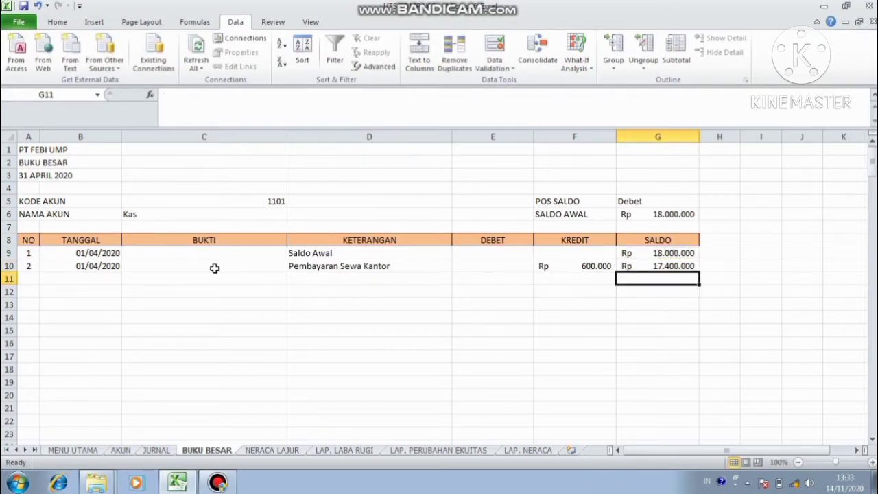
Number the third ledger row 3 in A11 and link its date in B11 to the journal with =JURNAL!D13
click(30, 279)
text(3)
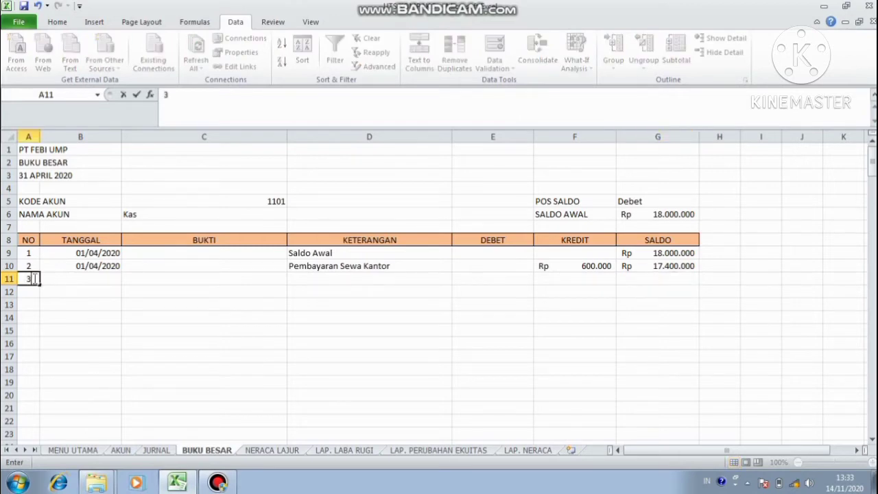
click(63, 280)
double_click(64, 279)
text(=)
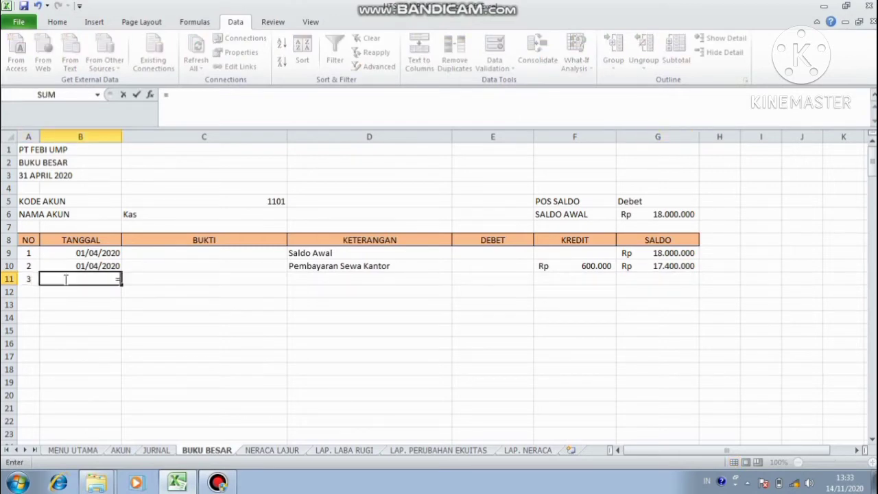
click(165, 453)
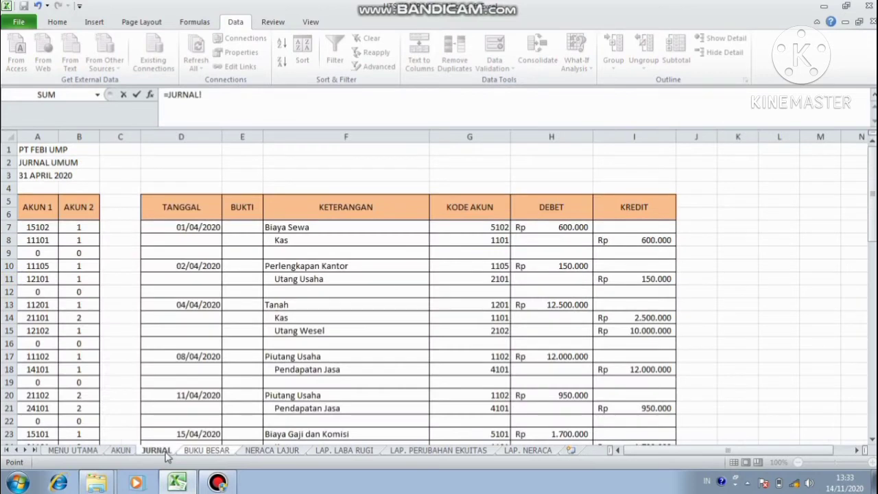
click(213, 309)
key(Return)
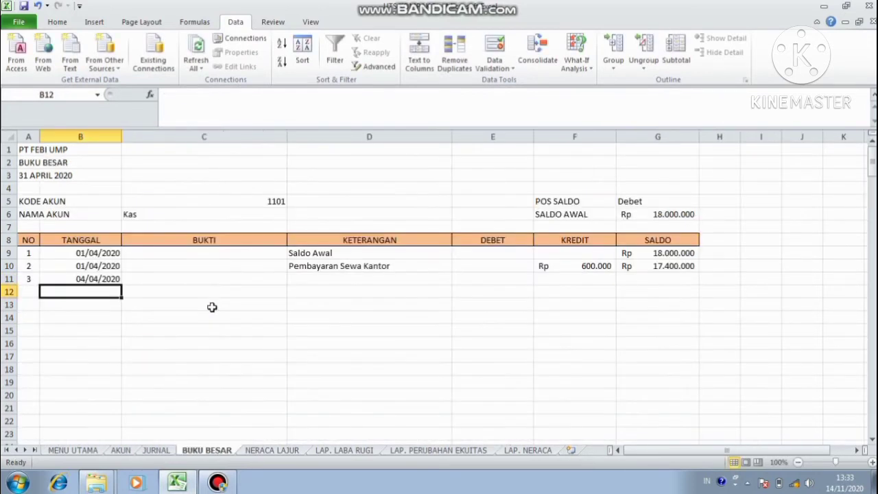
click(294, 279)
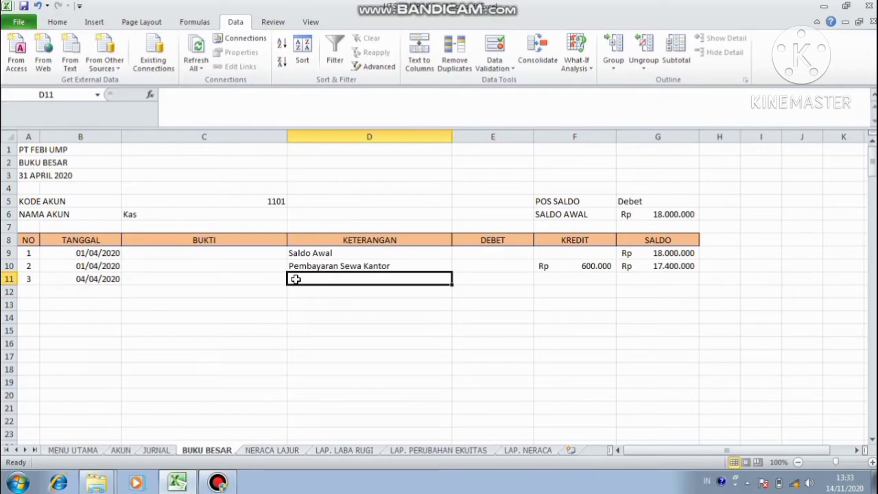
text(P)
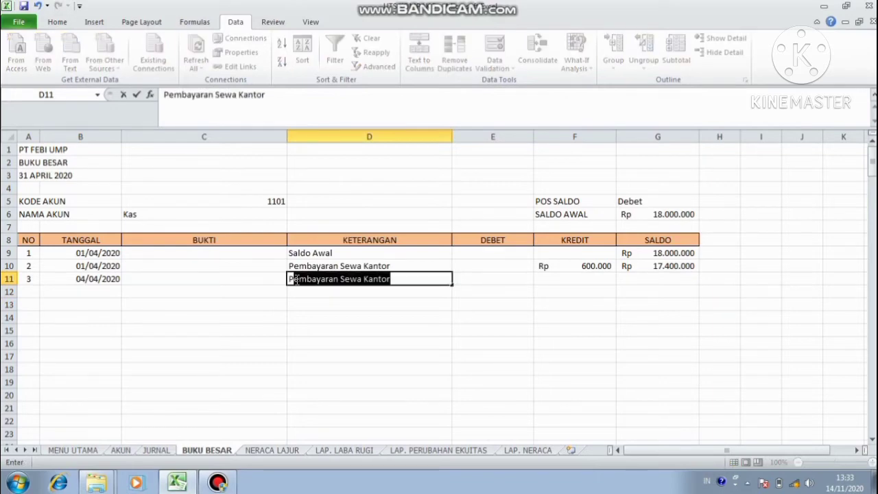
text(engirim)
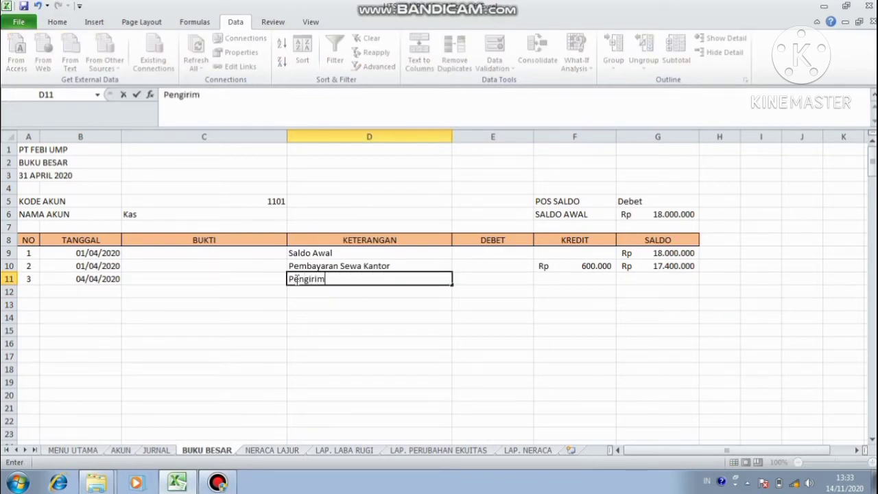
text(an Faktur)
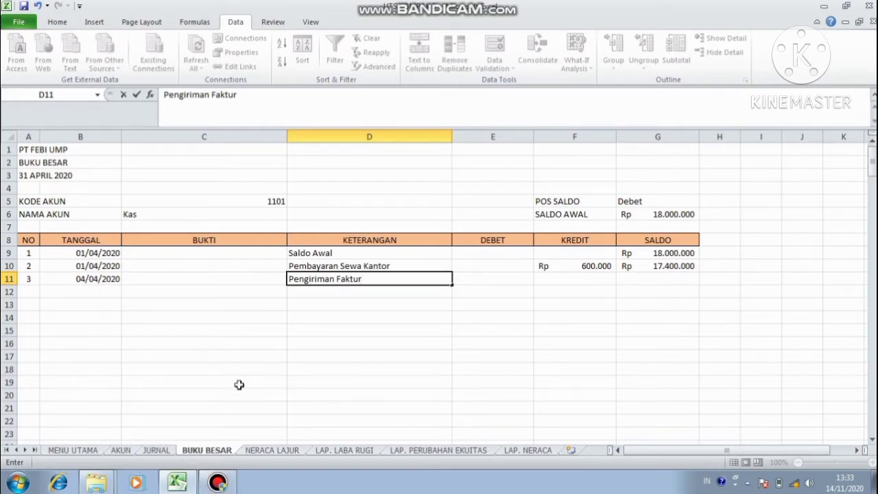
click(158, 453)
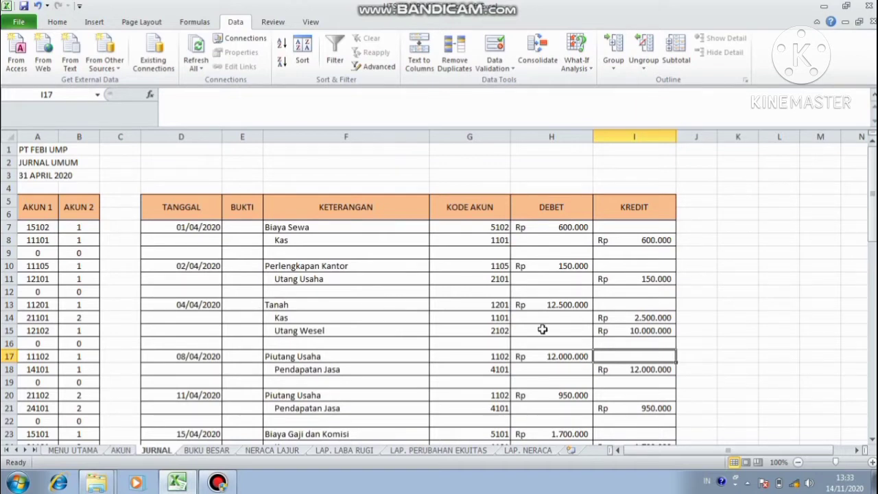
On the BUKU BESAR sheet, enter Pembelian Tanah as the KETERANGAN in D11
click(214, 451)
key(BackSpace)
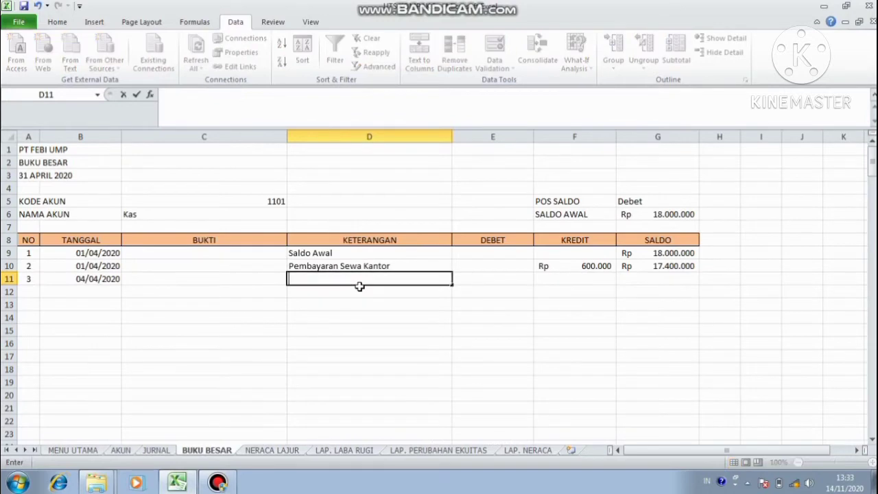
text(Pembel)
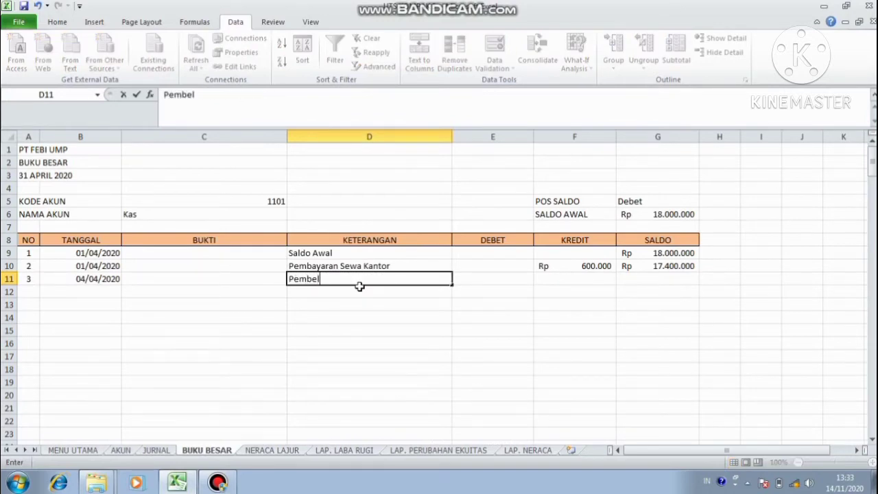
text(ian Tanah)
Link the KREDIT amount in F11 to the Kas credit of the land purchase with =JURNAL!I14
click(580, 282)
text(=)
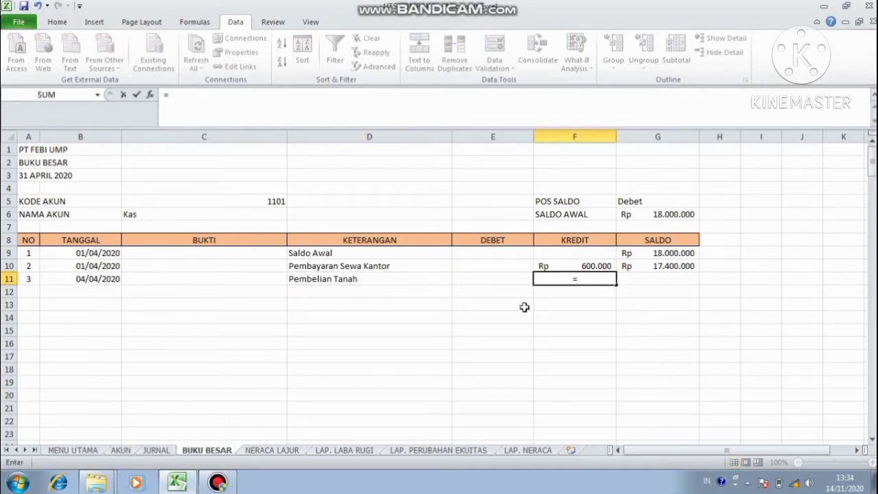
click(168, 453)
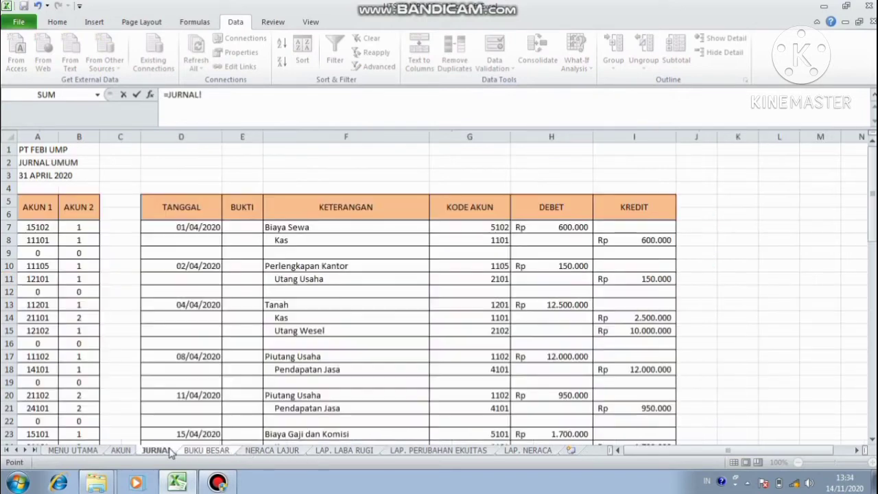
click(664, 318)
key(Return)
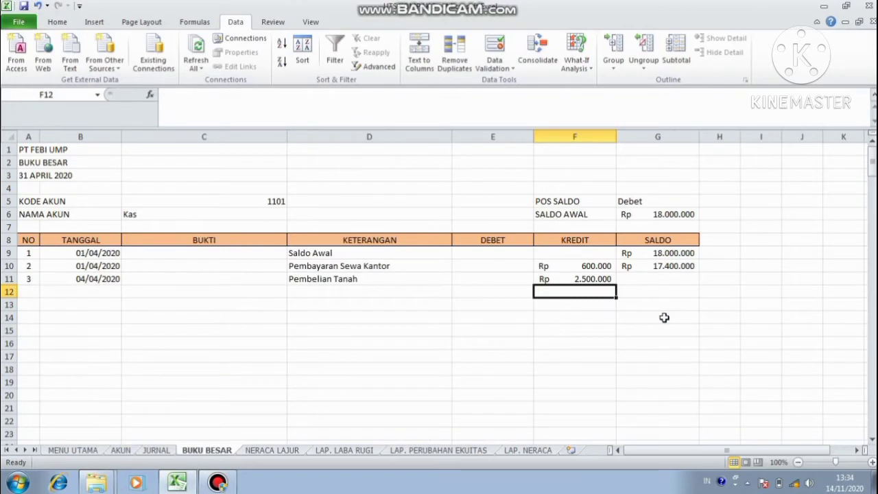
Calculate the balance for the Pembelian Tanah row in G11 with the formula =G10-F11
key(Right)
key(Up)
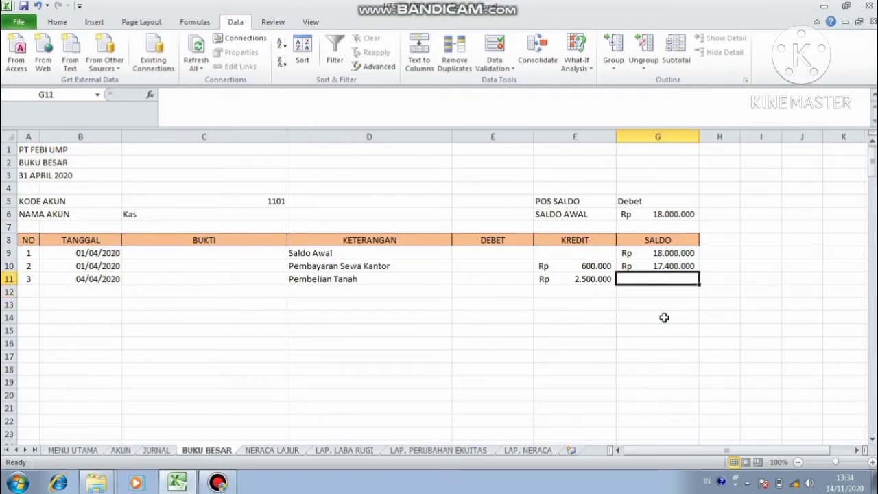
text(=)
click(667, 269)
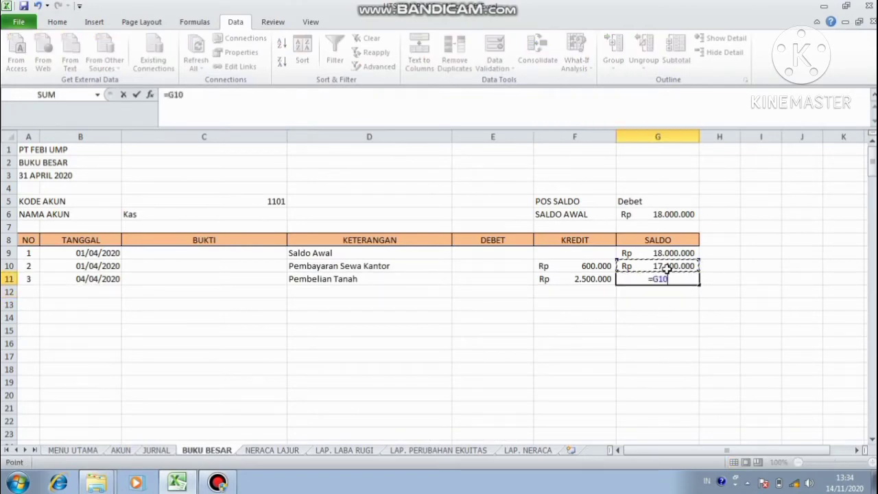
text(-)
click(609, 277)
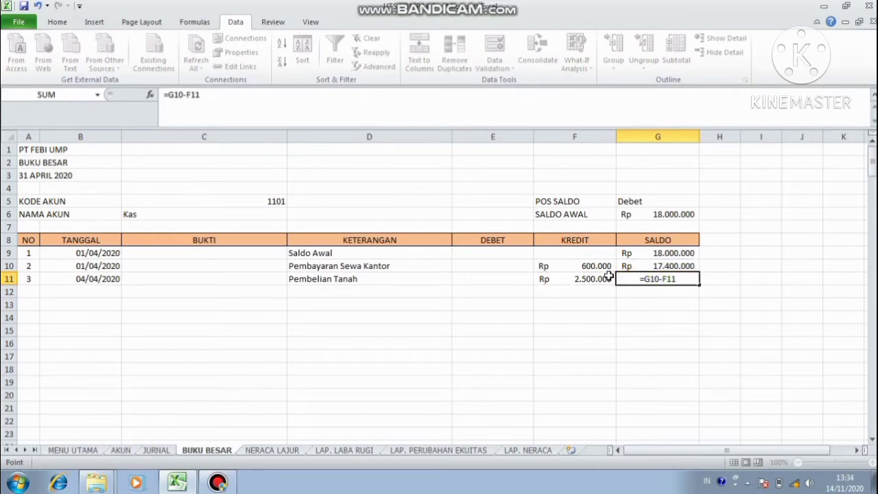
key(Return)
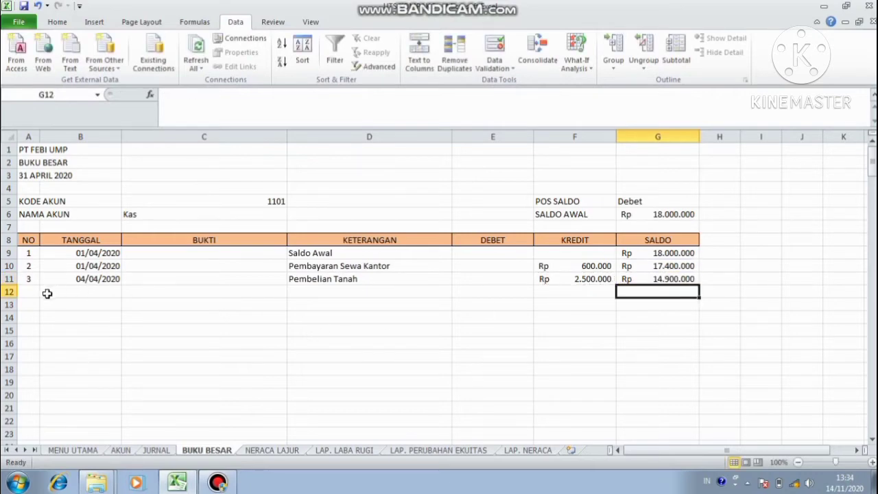
Number ledger row 12 as 4 and link its date to the 15/04/2020 entry in cell D23 of the JURNAL sheet
click(25, 293)
text(4)
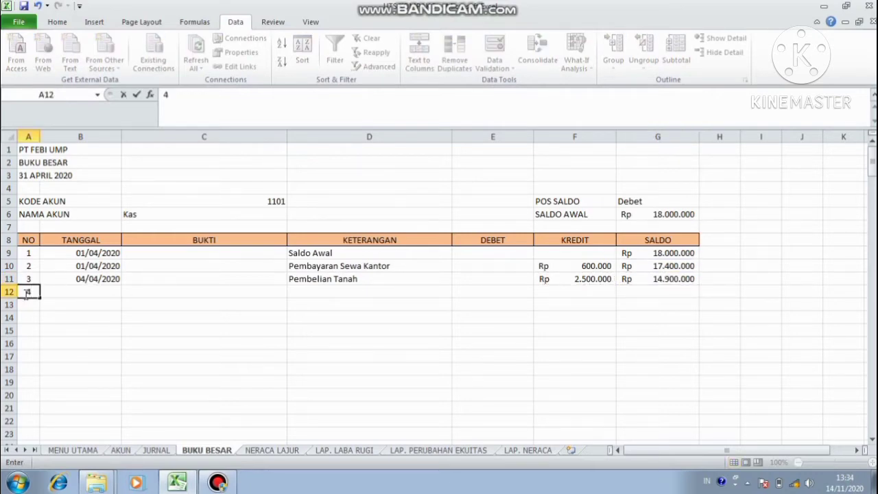
key(Tab)
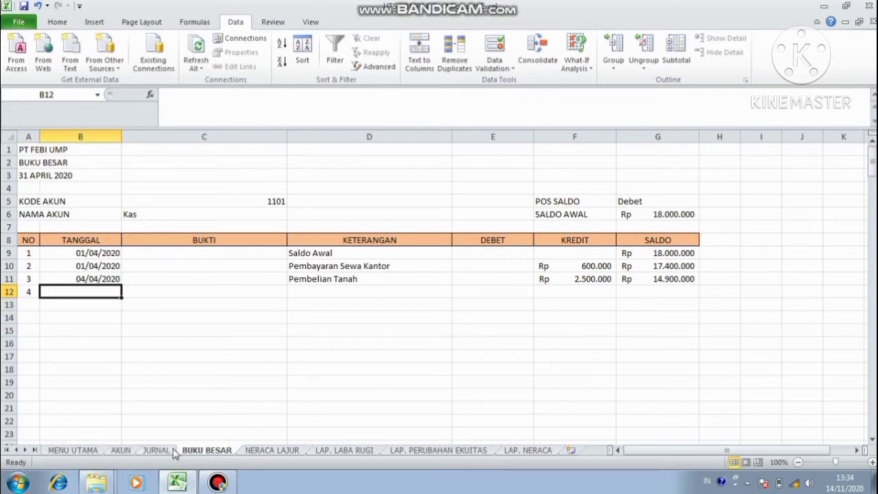
text(=)
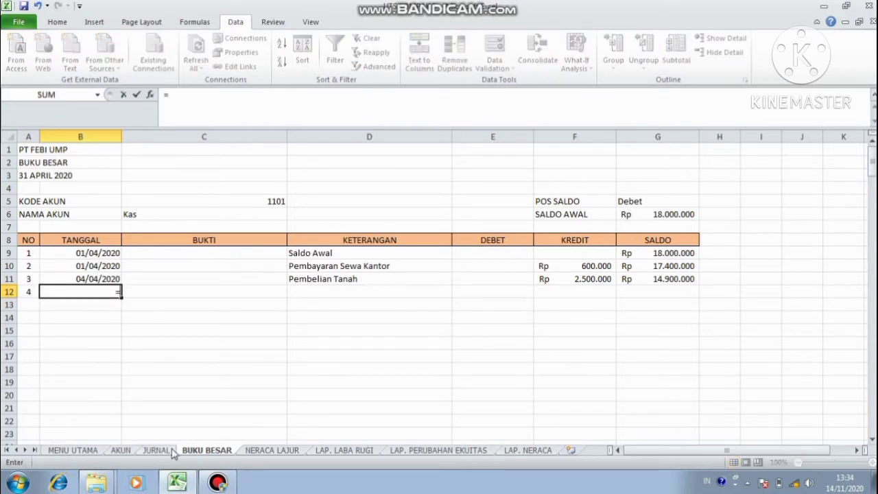
click(171, 452)
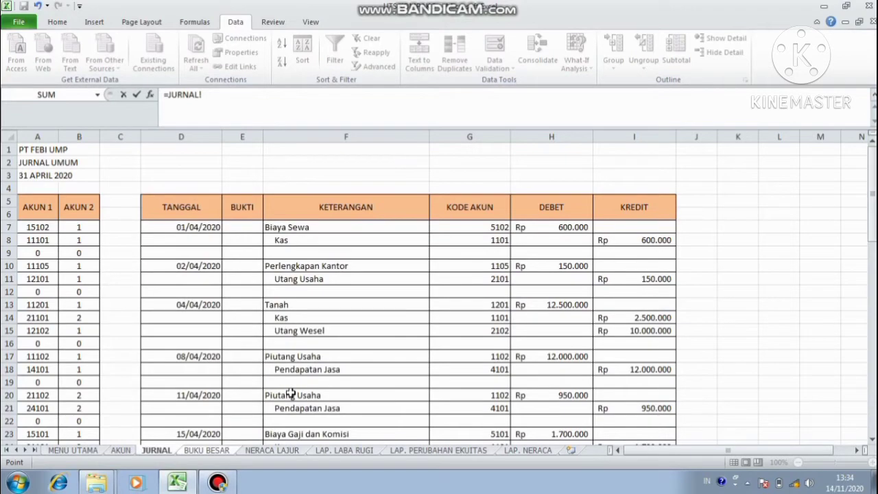
click(872, 440)
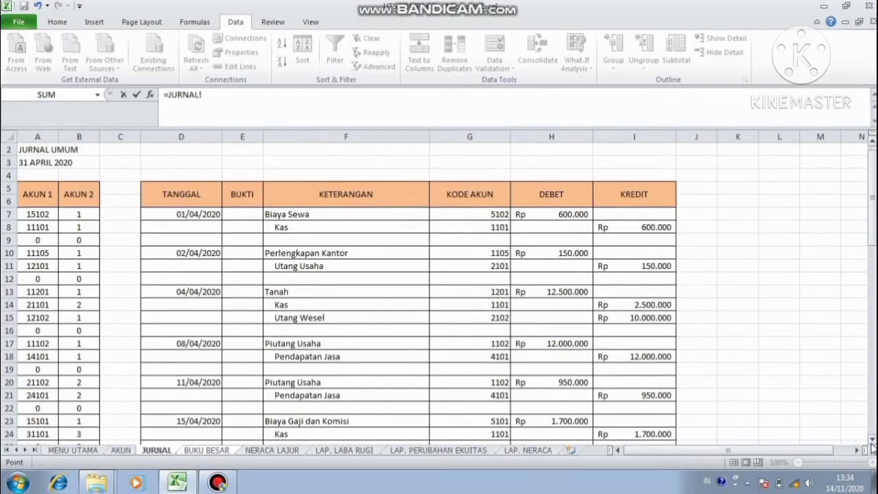
click(872, 439)
click(872, 440)
click(872, 439)
click(872, 440)
click(872, 440)
click(872, 440)
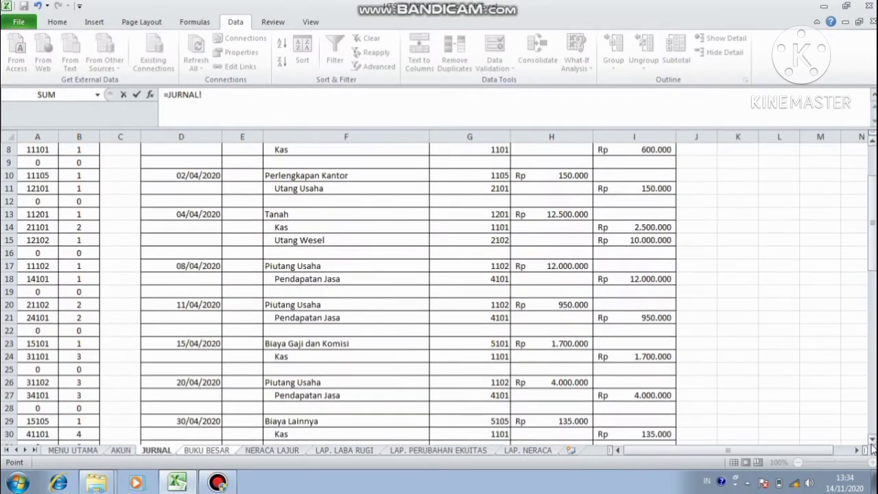
click(872, 440)
click(872, 440)
click(872, 439)
click(872, 440)
click(872, 440)
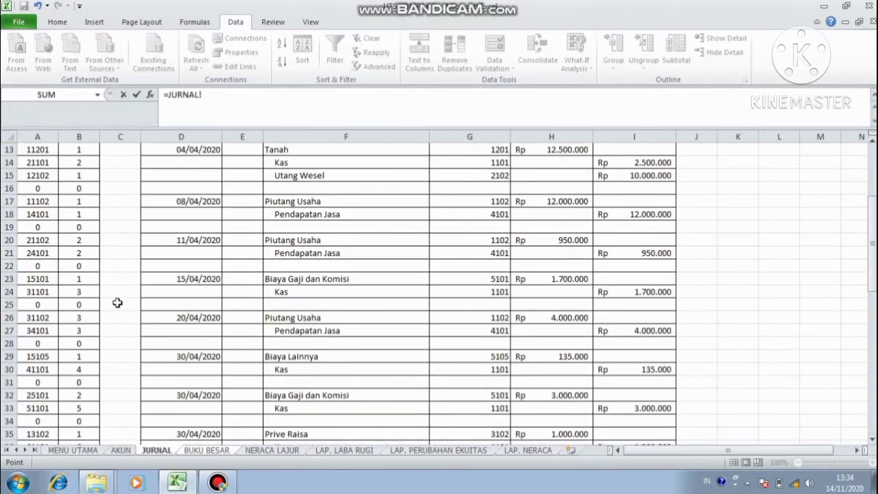
click(168, 280)
key(Return)
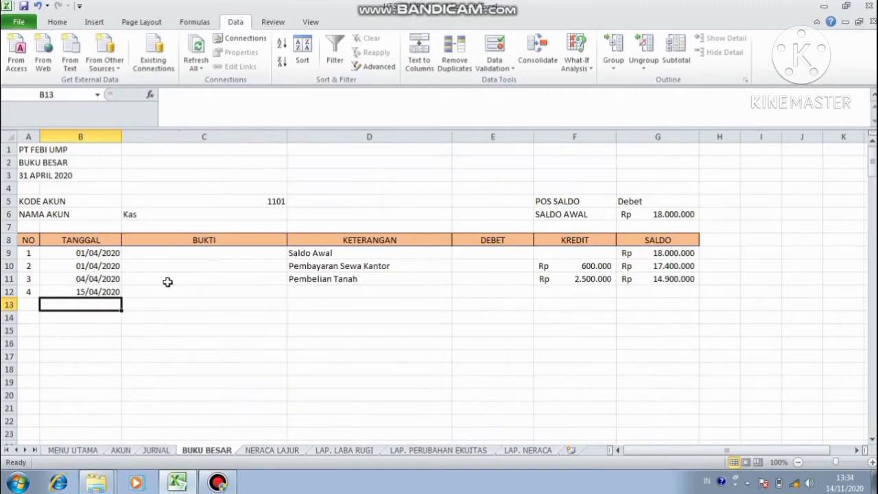
Enter "Pembayaran Gaji Karyawan" as the description of ledger entry 4 in D12
click(318, 290)
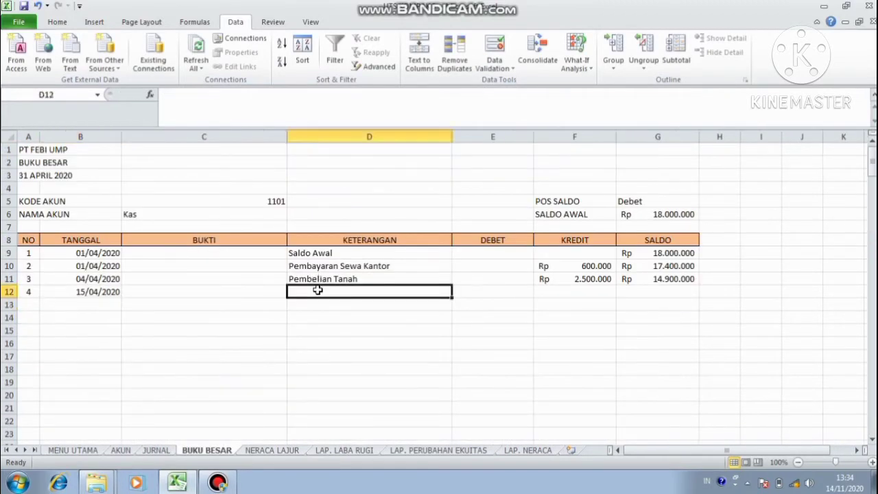
text(P)
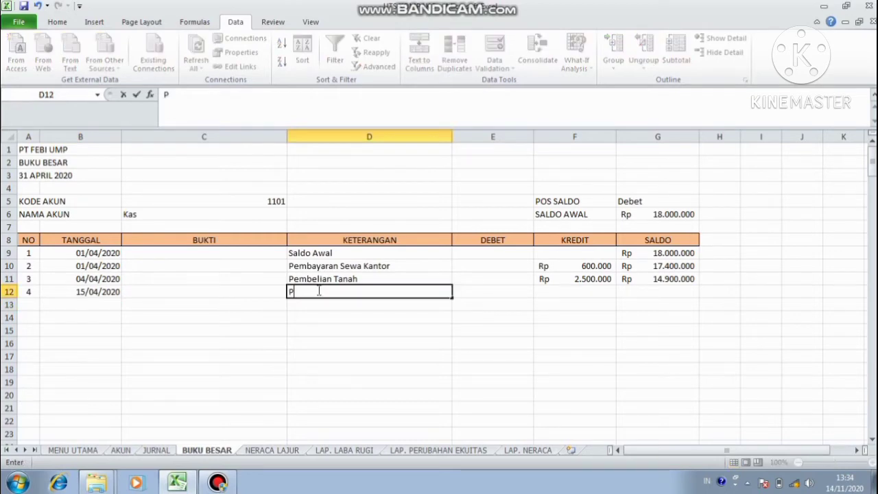
text(emba)
key(BackSpace)
key(BackSpace)
text(a)
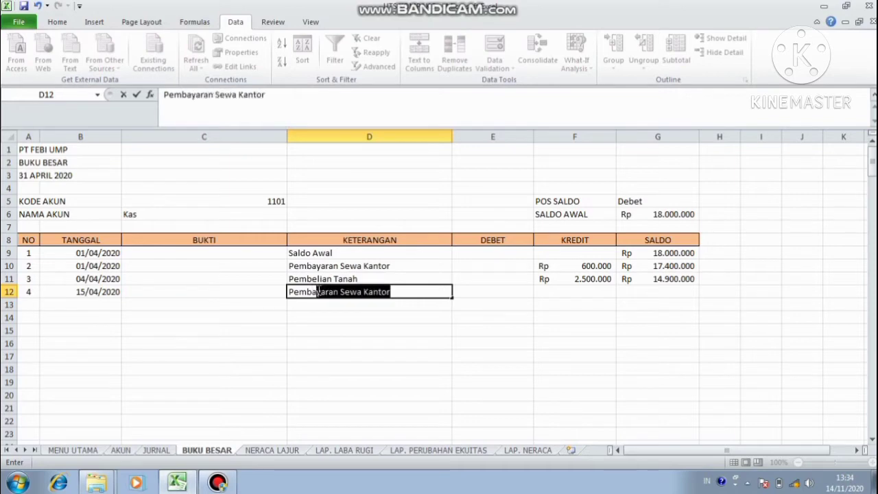
text(yaran Ga)
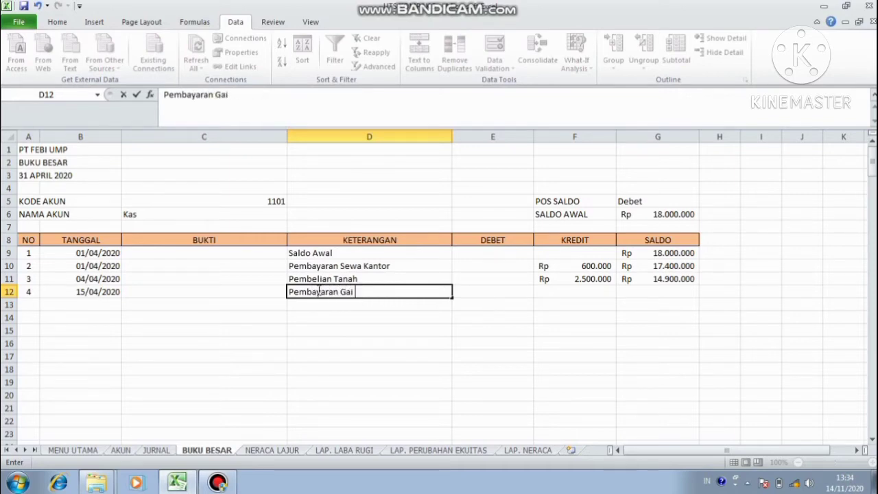
text(ji Karyawan)
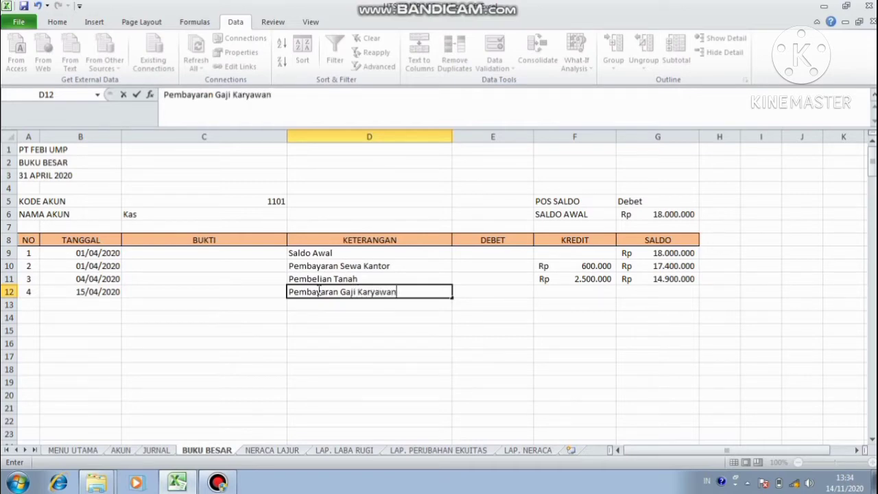
key(Tab)
key(Tab)
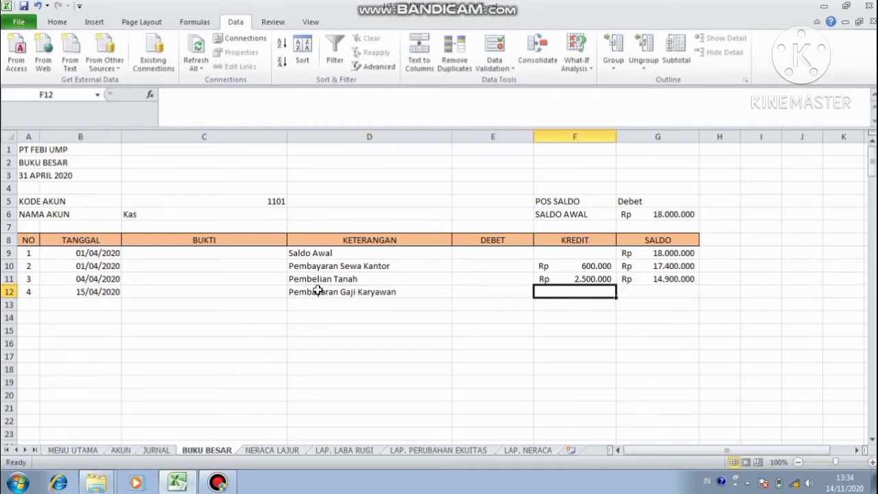
Link the credit amount in F12 to the Kas credit of the 15/04/2020 entry in JURNAL cell I24
text(=)
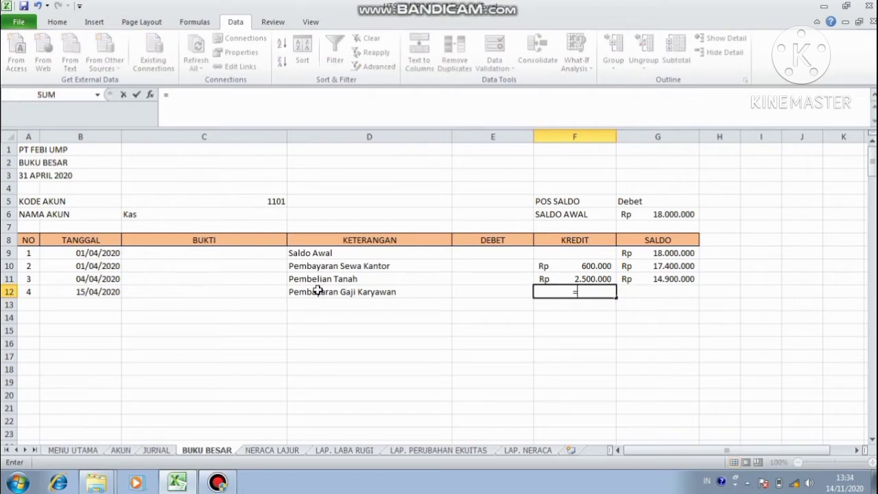
click(165, 452)
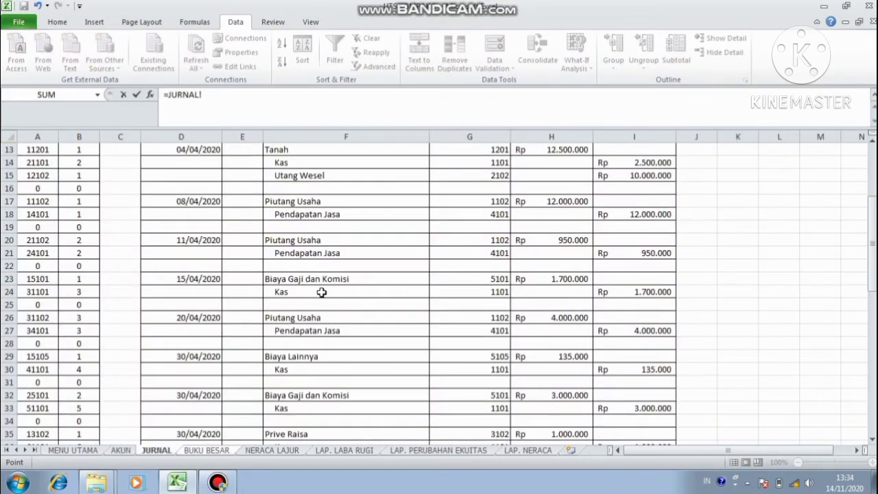
click(649, 292)
key(Tab)
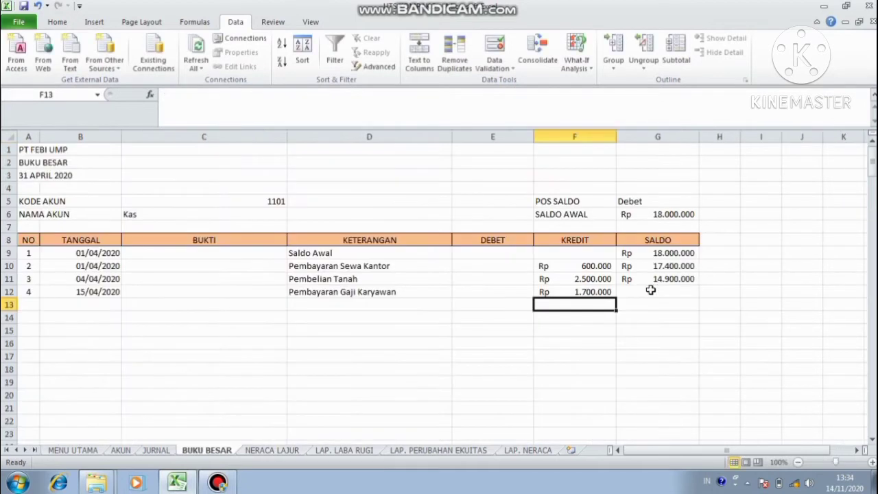
Calculate the balance for the Pembayaran Gaji Karyawan row in G12 with the formula =G11-F12
text(=)
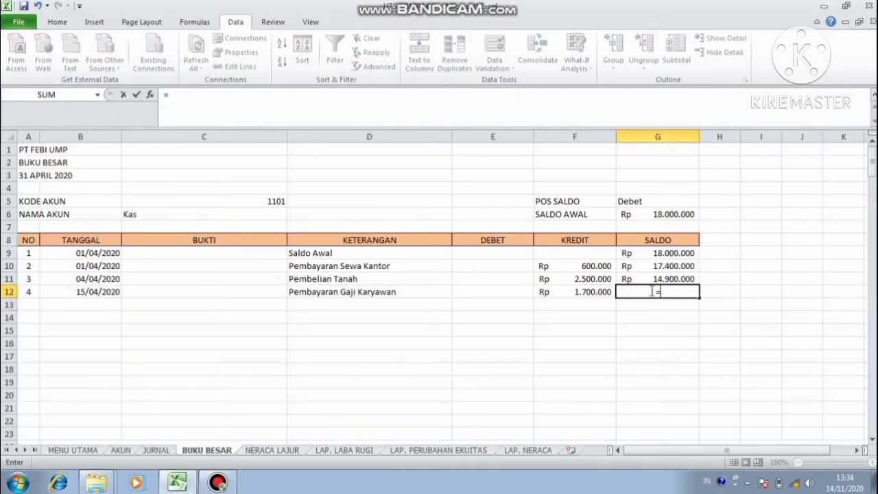
click(646, 278)
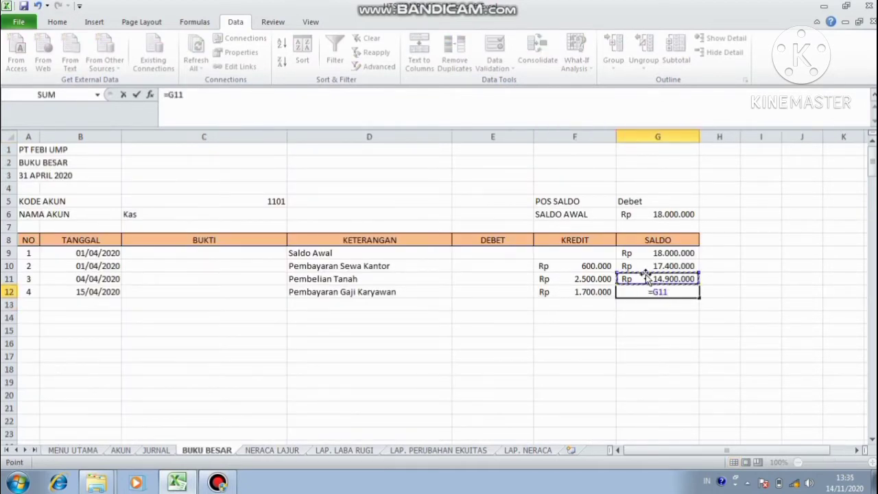
text(-)
click(599, 292)
key(Return)
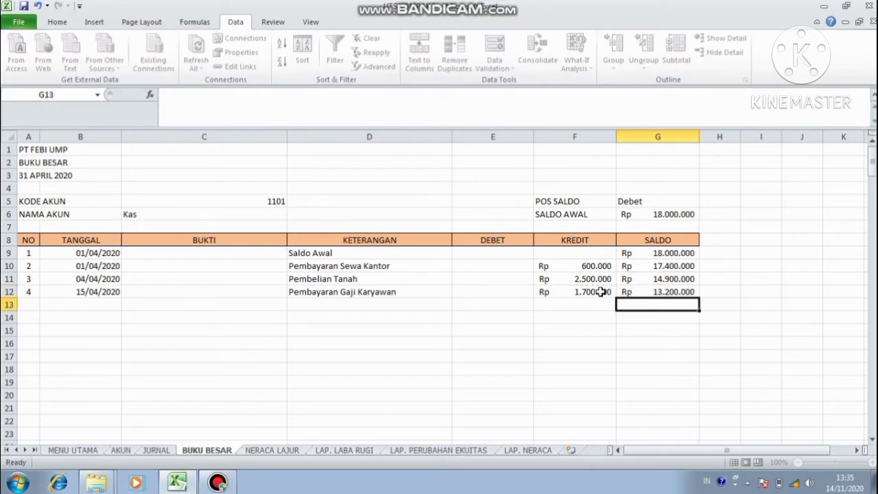
Number ledger row 13 as 5 and link its date to the Biaya Lainnya entry's date in JURNAL cell D29
click(31, 306)
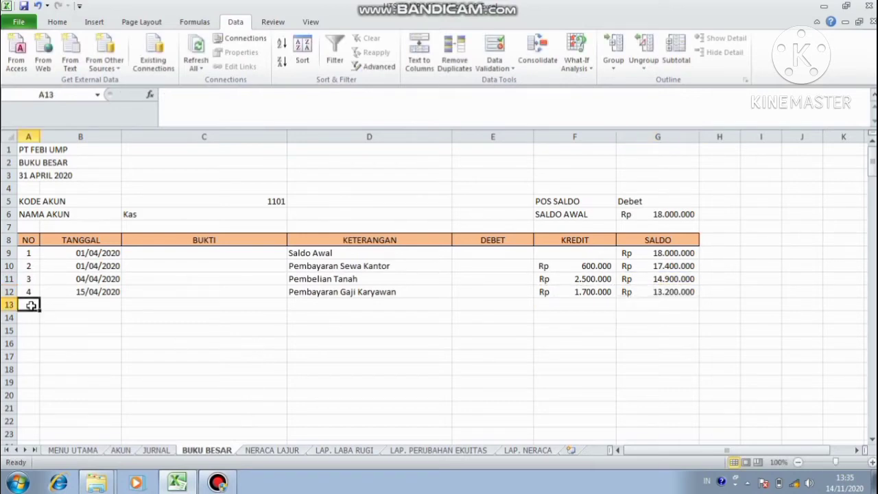
text(5)
click(46, 305)
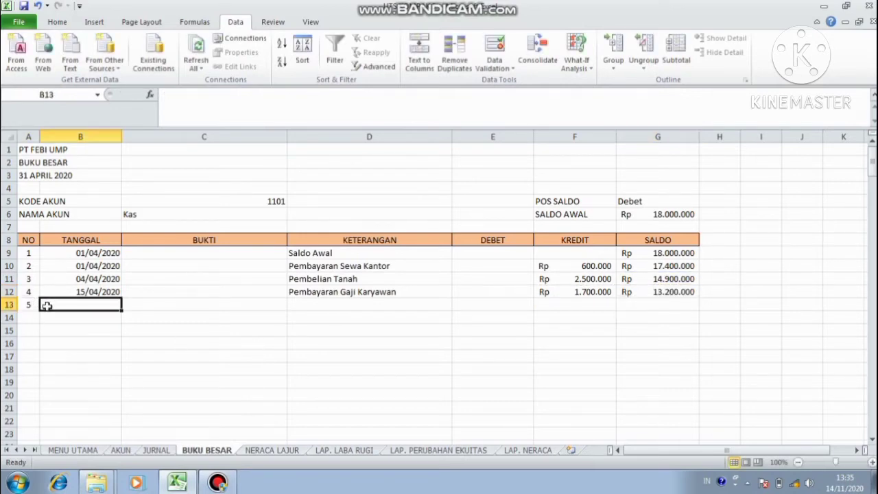
text(=)
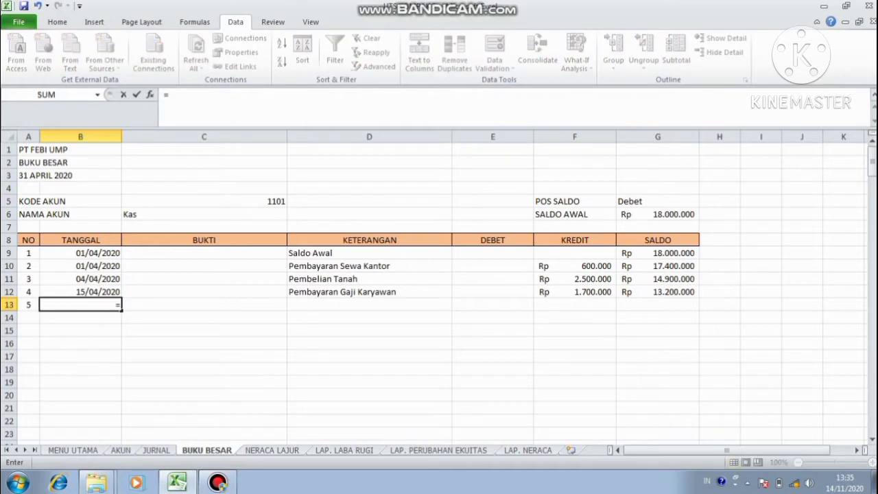
click(165, 451)
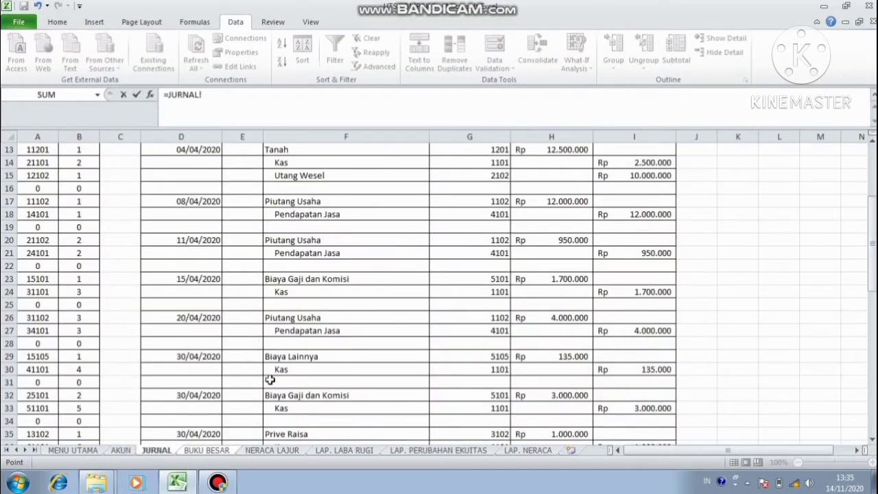
click(213, 356)
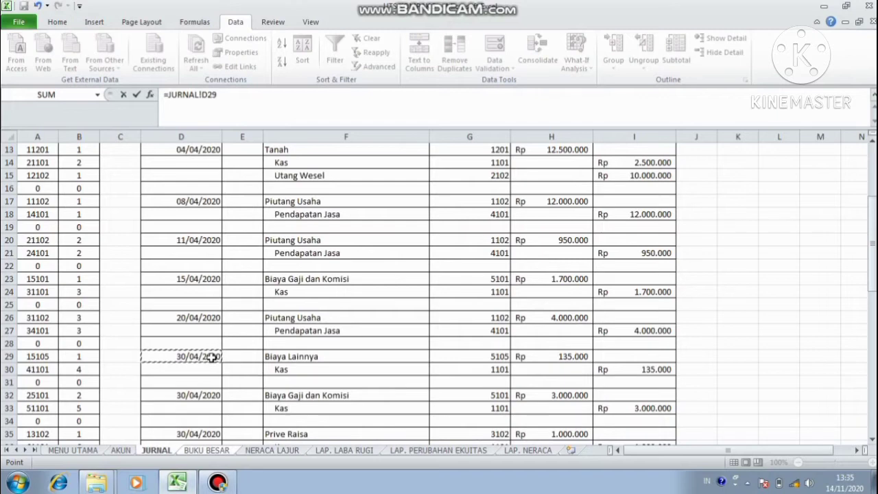
key(Return)
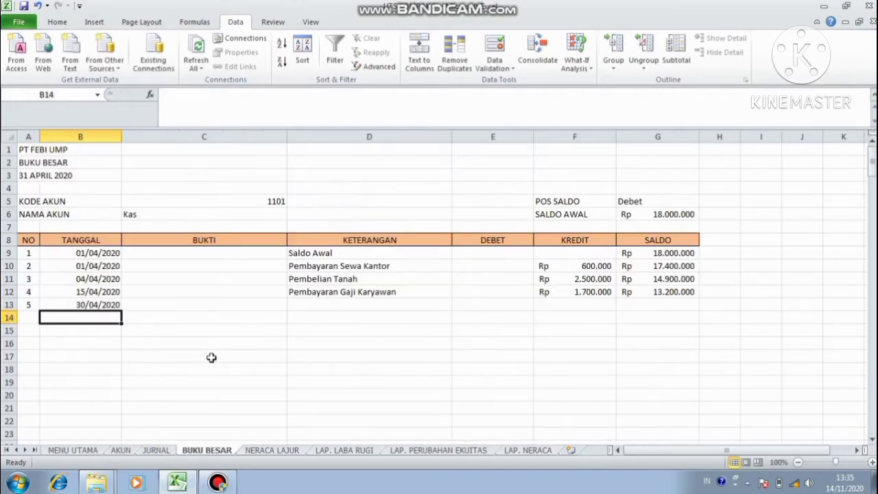
Enter "Pembayaran Biaya Lain-lain" as the description of ledger entry 5 in D13
click(304, 303)
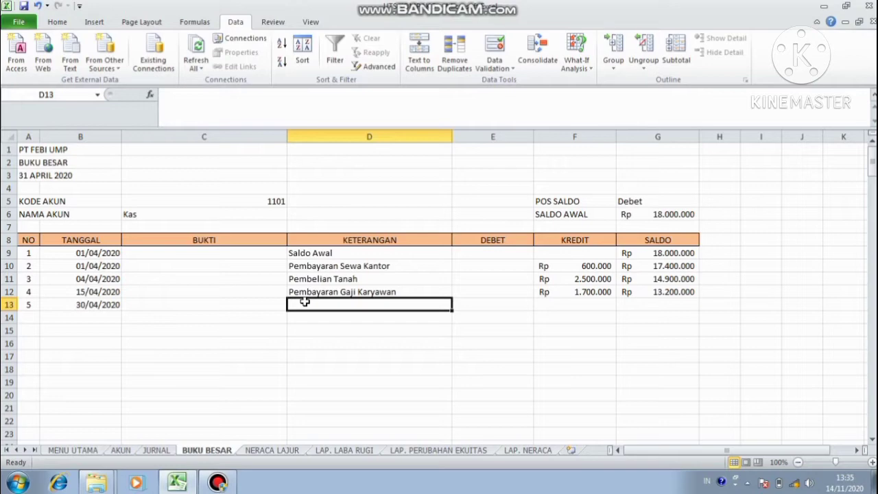
text(Pe)
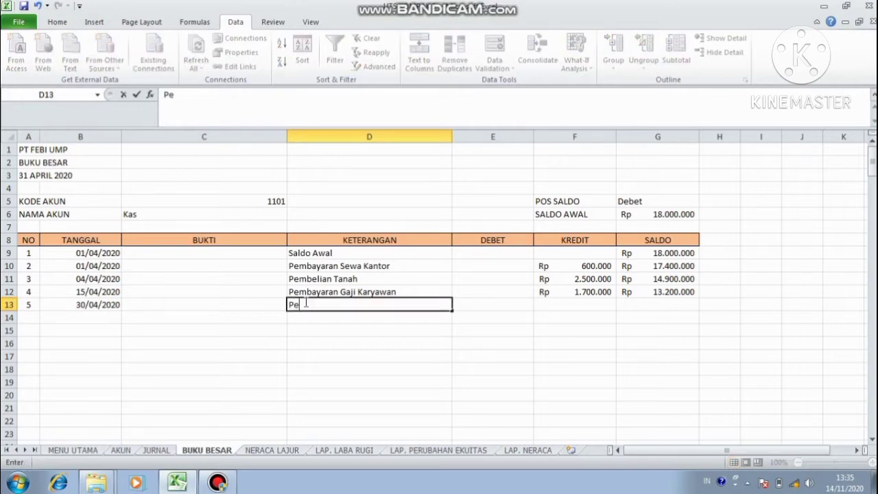
text(mbayara)
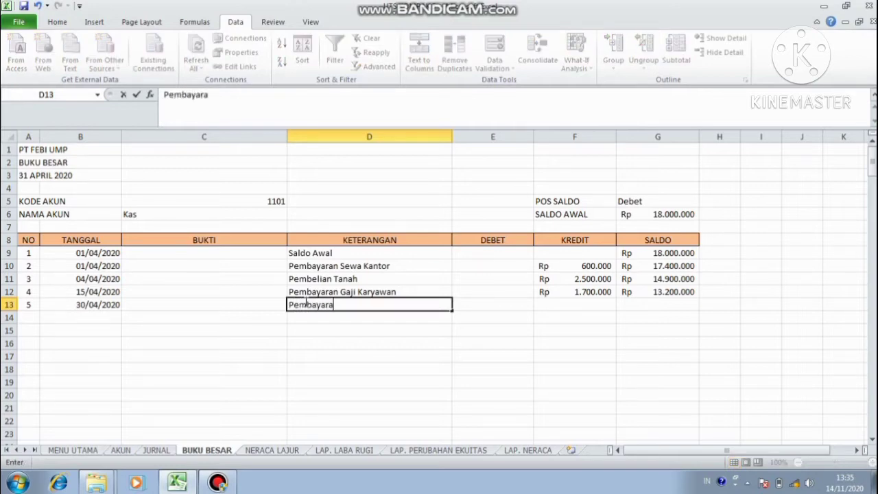
text(n Biaya La)
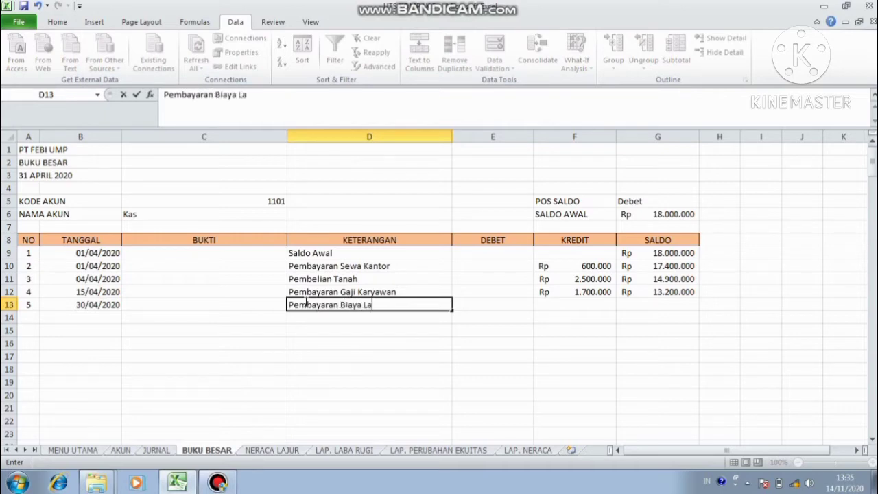
text(in-lain)
key(Tab)
key(Tab)
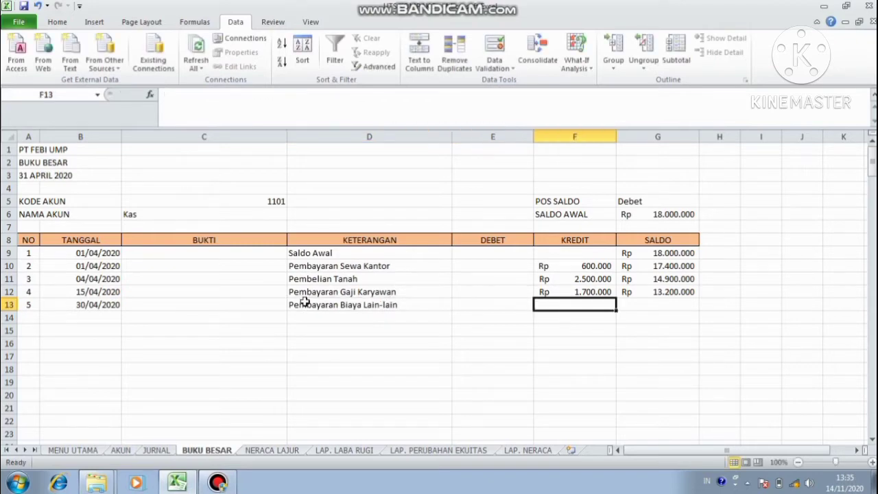
Link the credit amount in F13 to the Kas credit of the Biaya Lainnya entry in JURNAL cell I30
text(=)
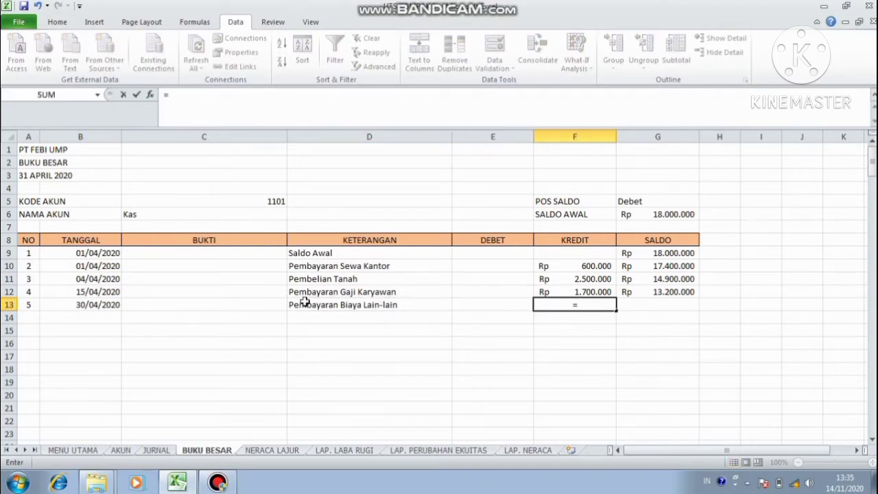
click(164, 453)
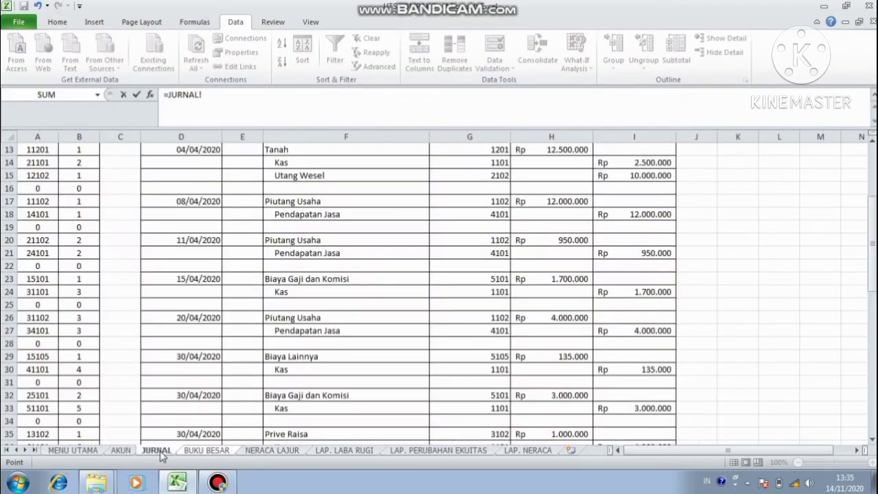
click(617, 370)
key(Return)
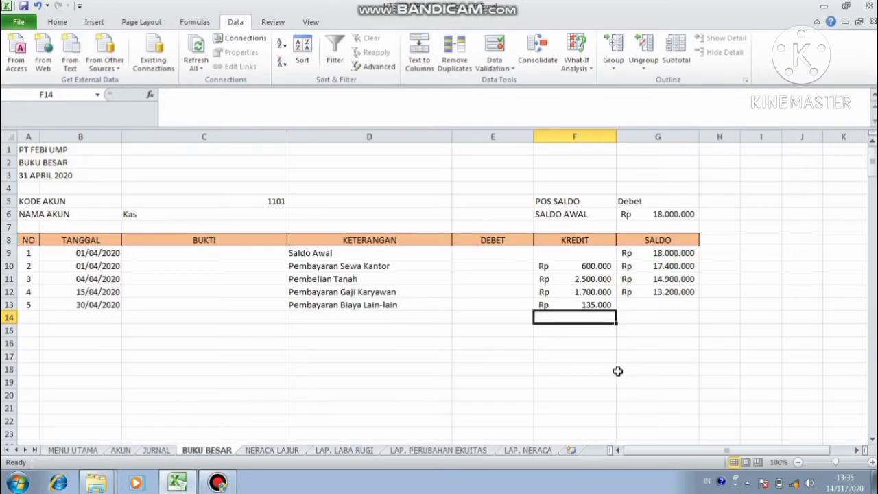
Calculate the balance for the Pembayaran Biaya Lain-lain row in G13 with the formula =G12-F13
click(653, 304)
text(=)
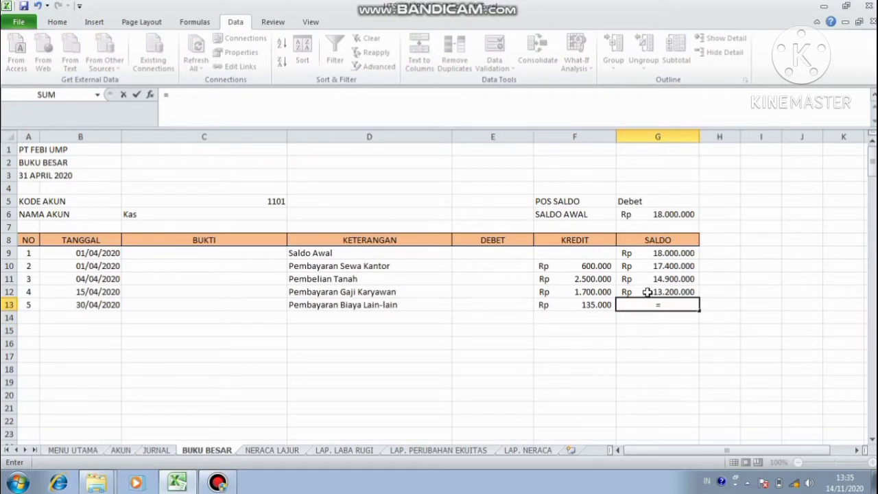
click(647, 292)
text(-)
click(594, 306)
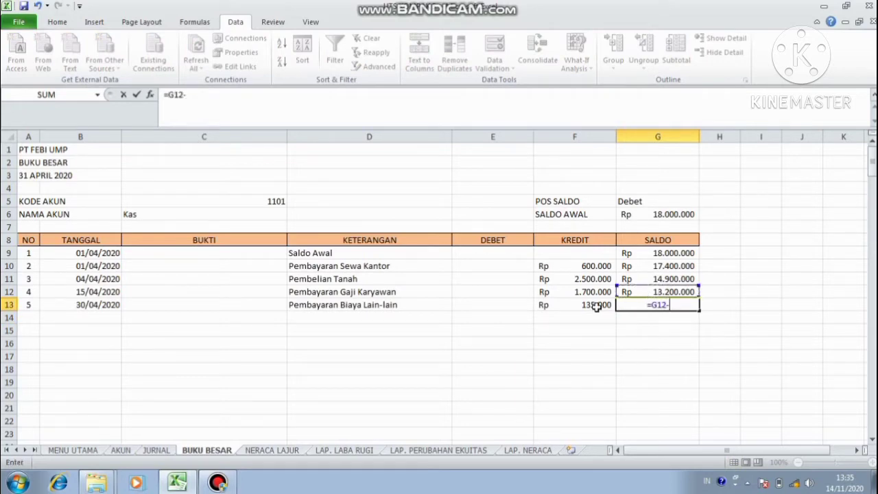
key(Return)
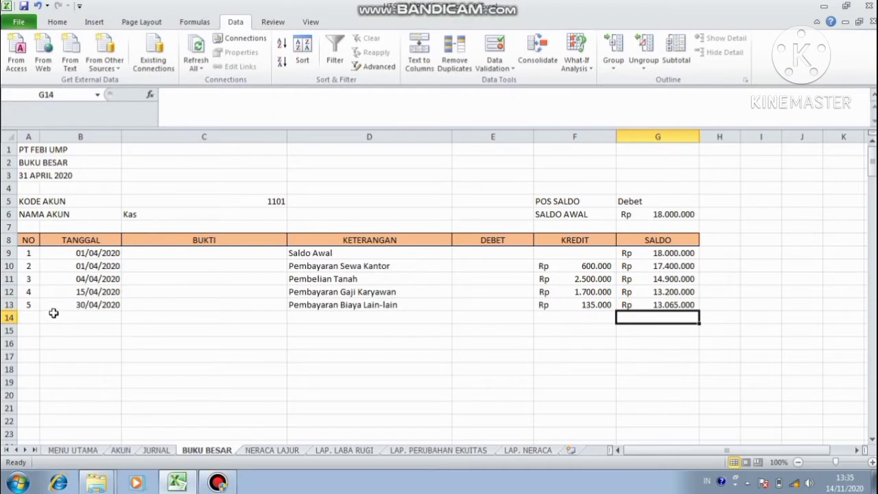
Number ledger row 14 as 6 and link its date to the second Biaya Gaji dan Komisi entry's date in JURNAL cell D32
click(31, 315)
text(6)
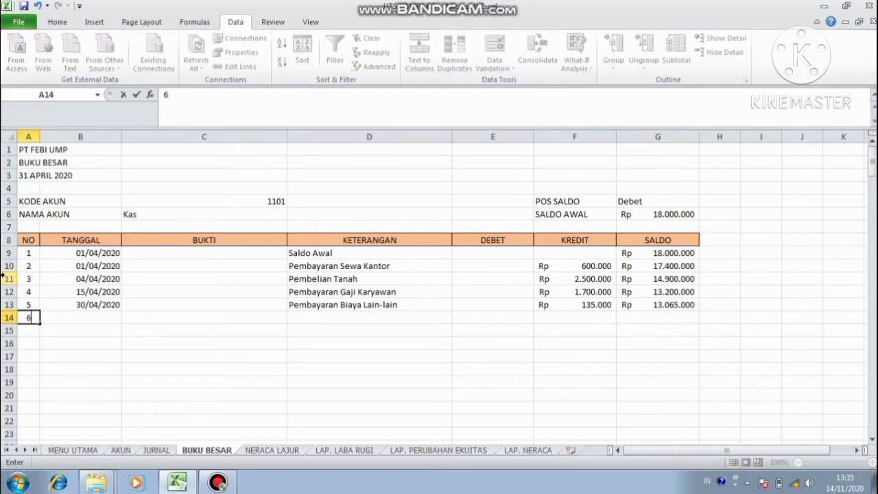
key(Tab)
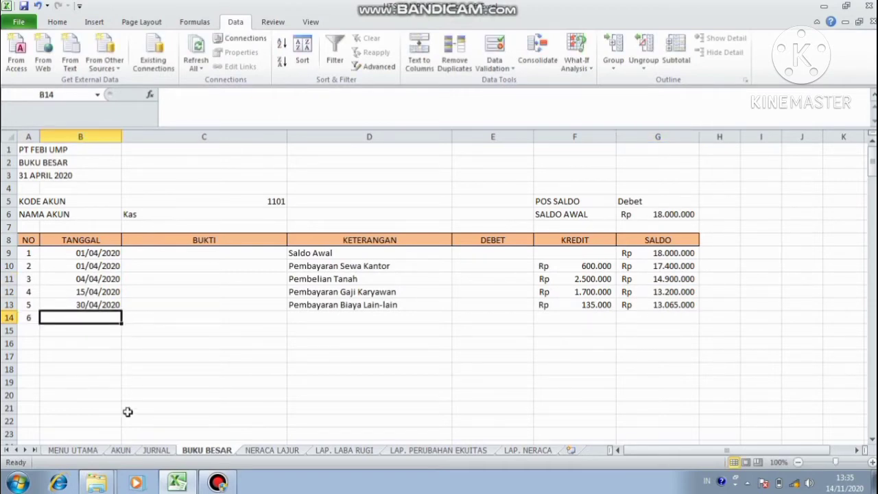
text(=)
click(160, 453)
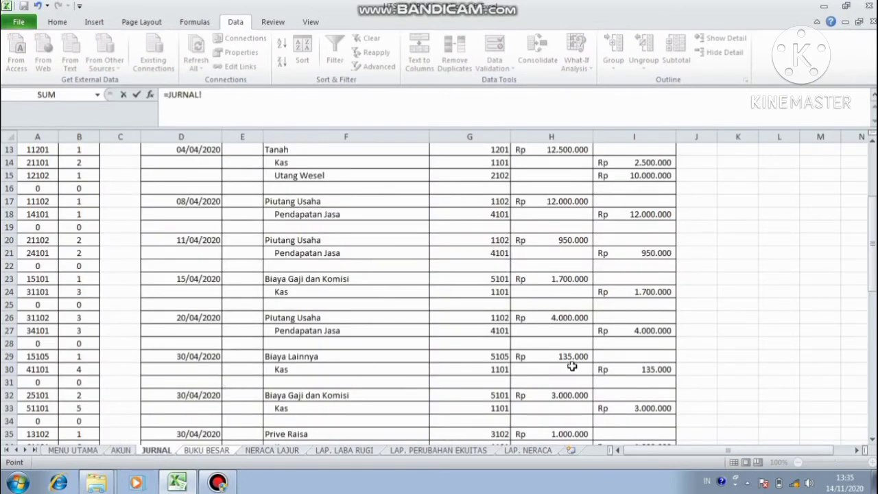
click(199, 397)
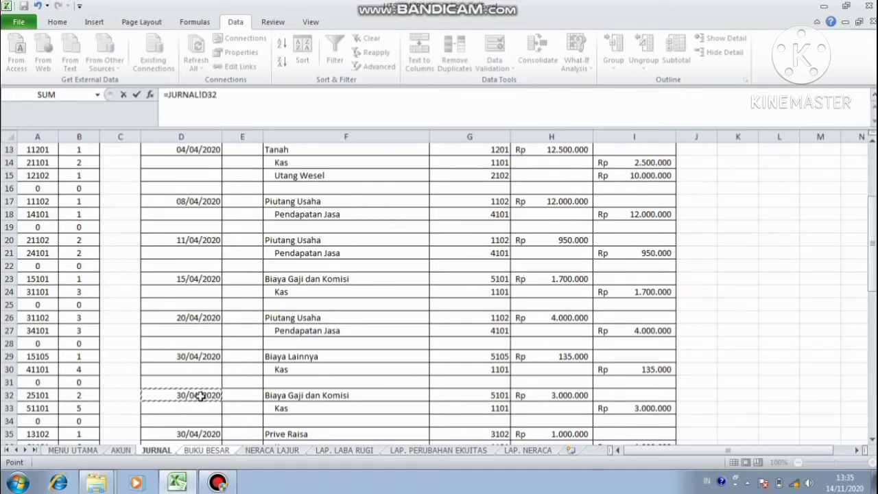
key(Return)
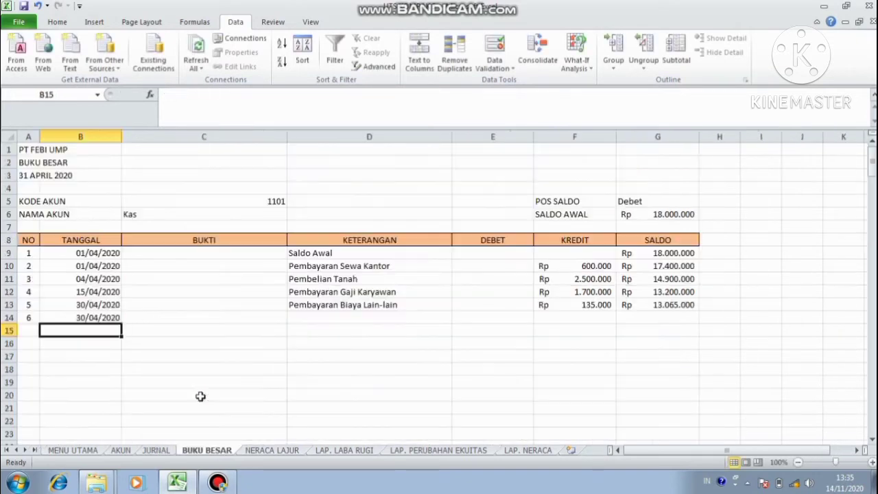
Enter "Pembayaran Gaji Karyawan" as the description of ledger entry 6 in D14
key(Up)
key(Right)
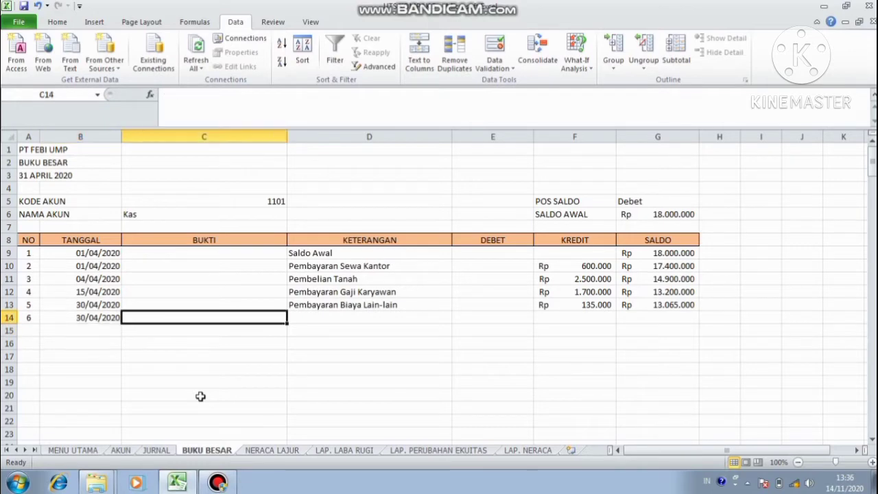
key(Right)
text(P)
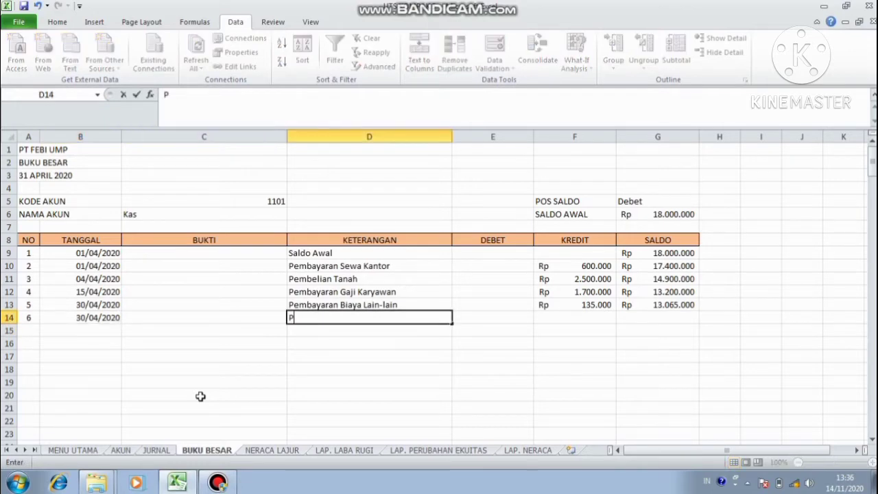
text(embayaran Ga)
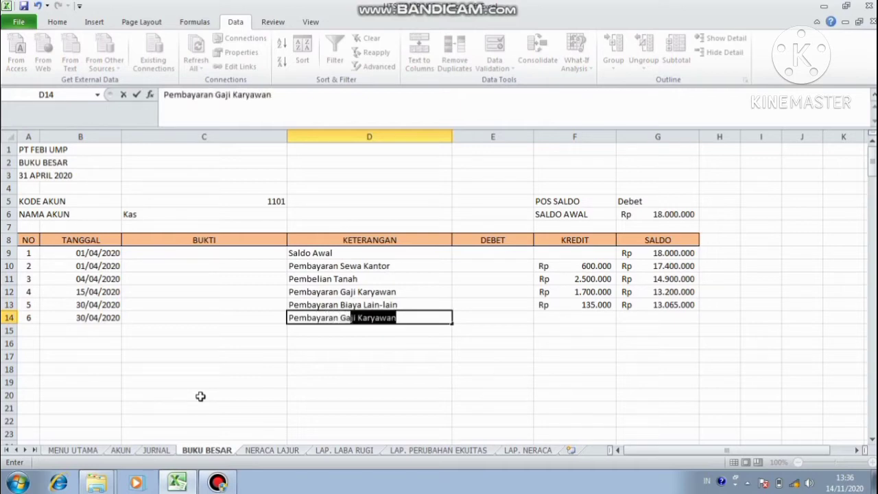
key(Return)
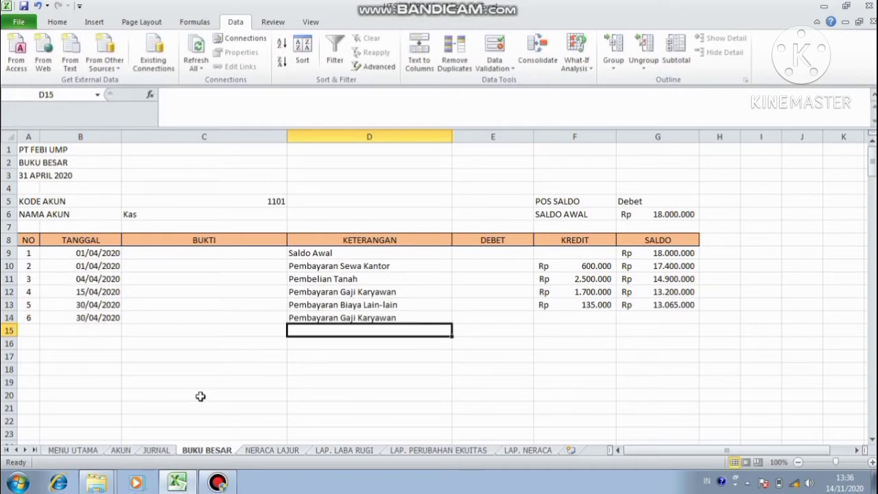
Link the credit amount in F14 to the Kas credit of the 30/04/2020 Biaya Gaji dan Komisi entry in JURNAL cell I33
key(Up)
key(Right)
key(Right)
text(=)
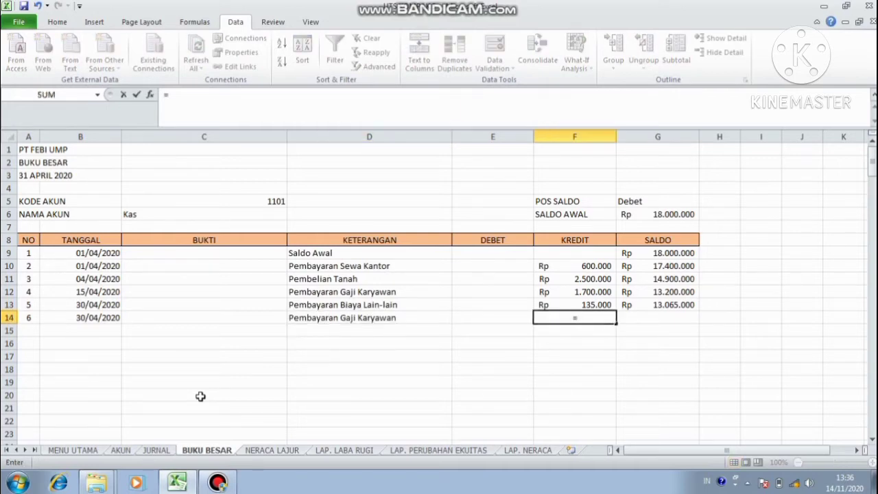
click(155, 453)
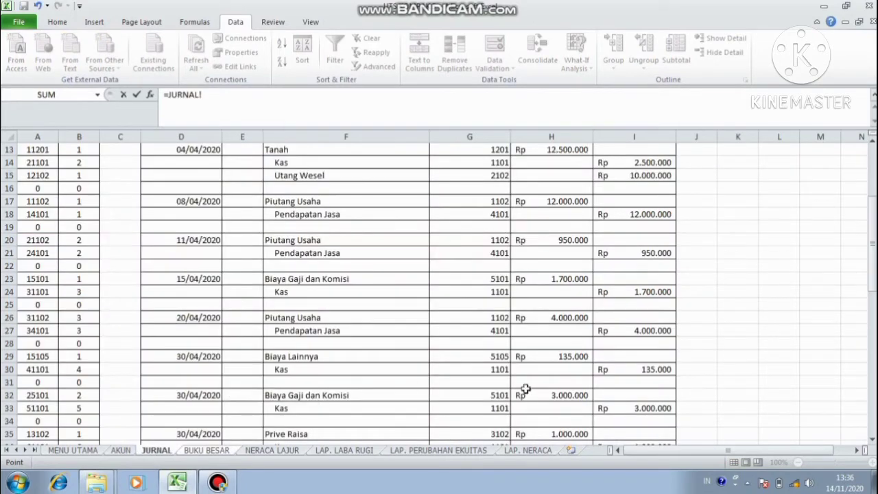
click(627, 409)
key(Return)
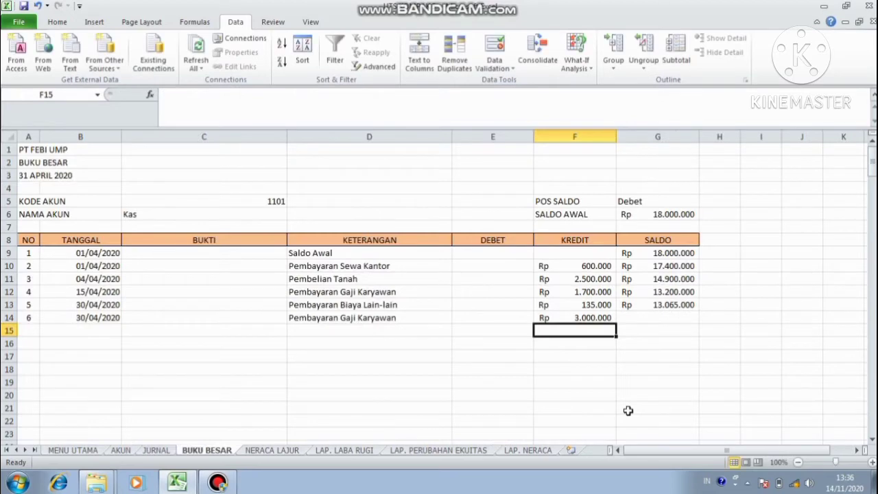
Calculate the balance for ledger entry 6 in G14 with the formula =G13-F14
key(Up)
key(Right)
text(=)
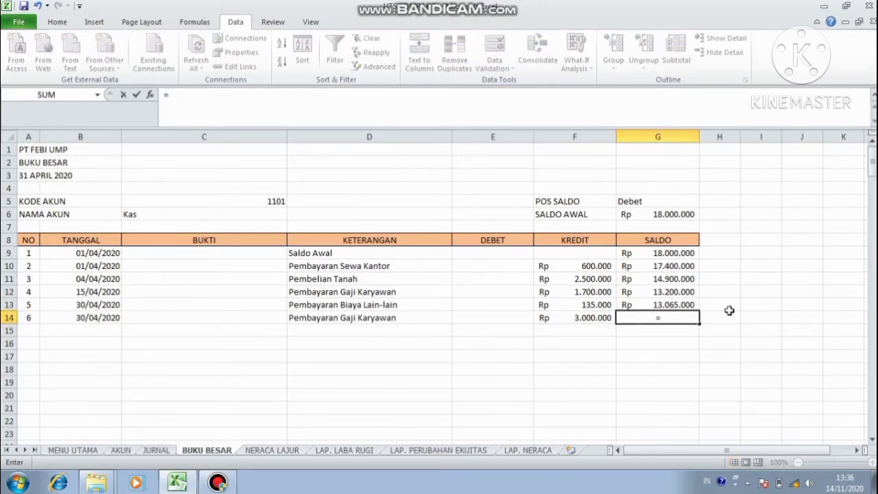
click(690, 304)
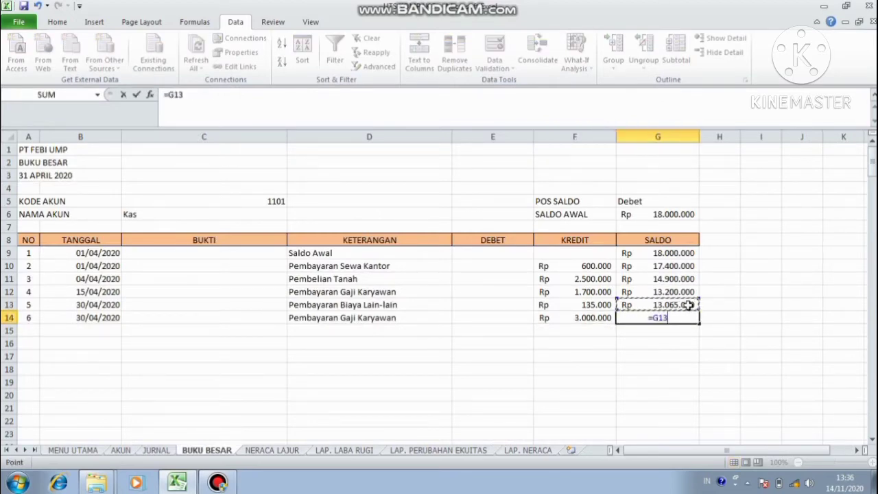
text(-)
click(588, 319)
key(Return)
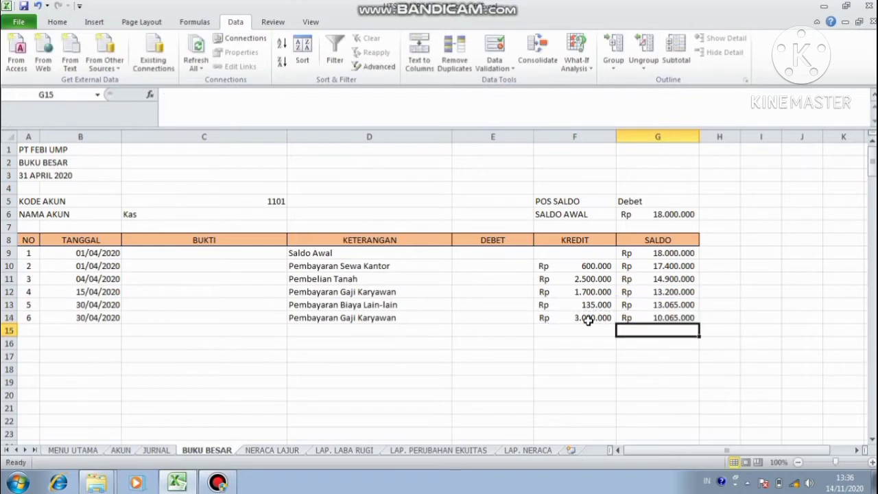
Number ledger row 15 as 7 and link its date to the Prive entry's date in JURNAL cell D35
click(28, 330)
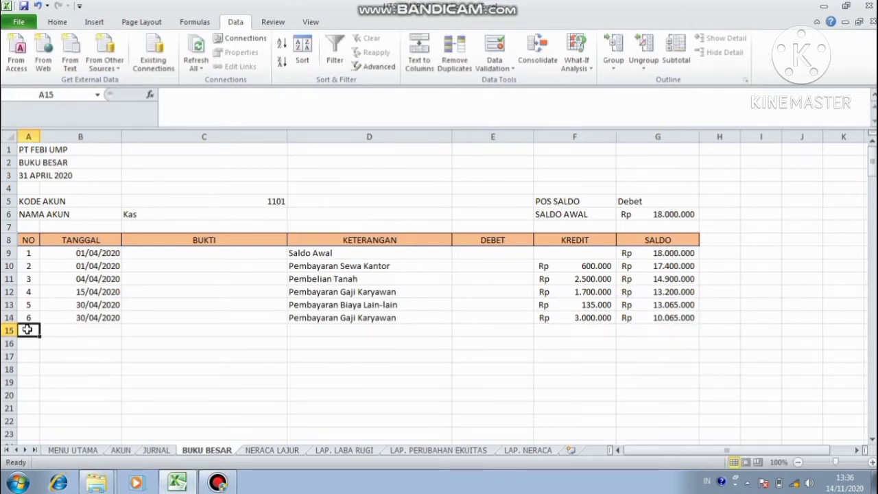
text(7)
key(Tab)
text(=)
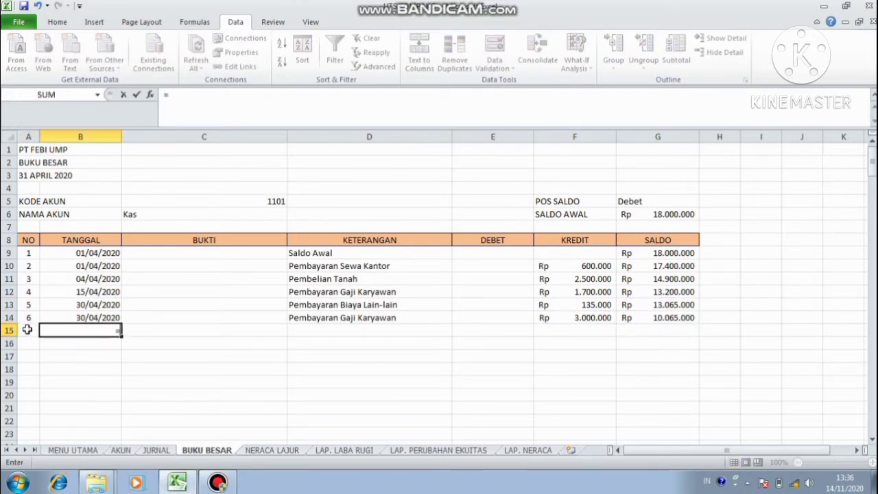
click(157, 451)
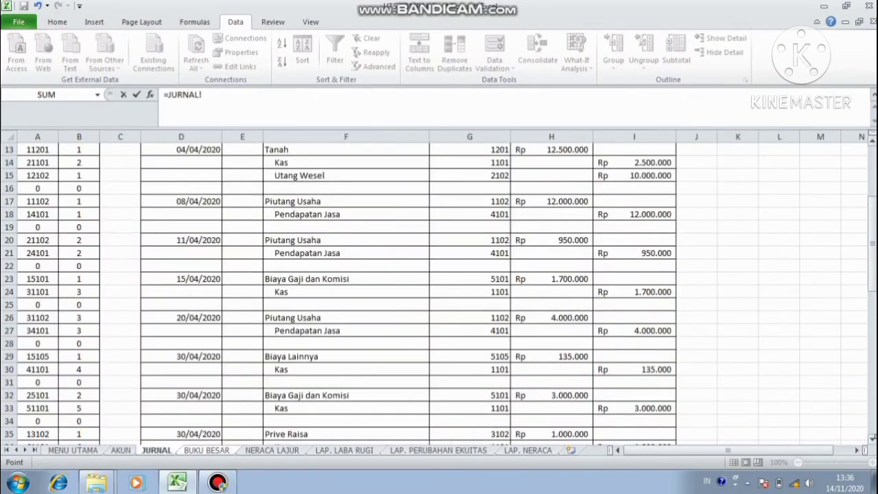
scroll(873, 437, down, 15)
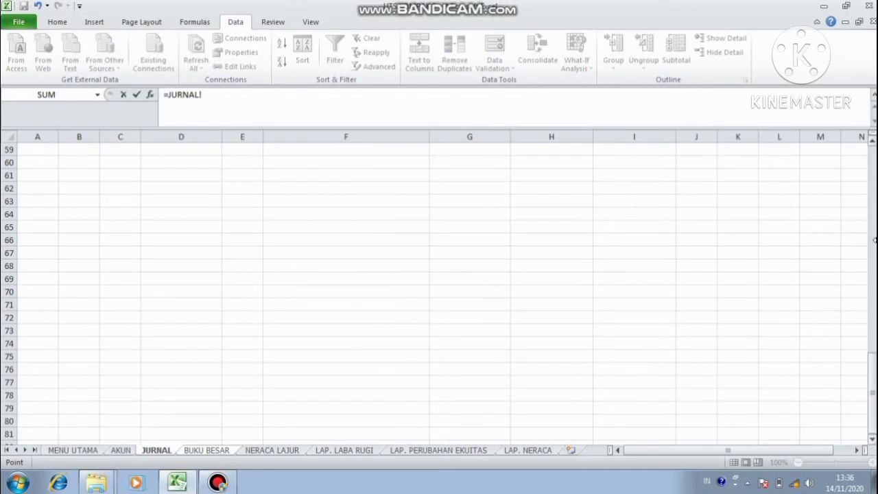
drag(873, 353, 868, 216)
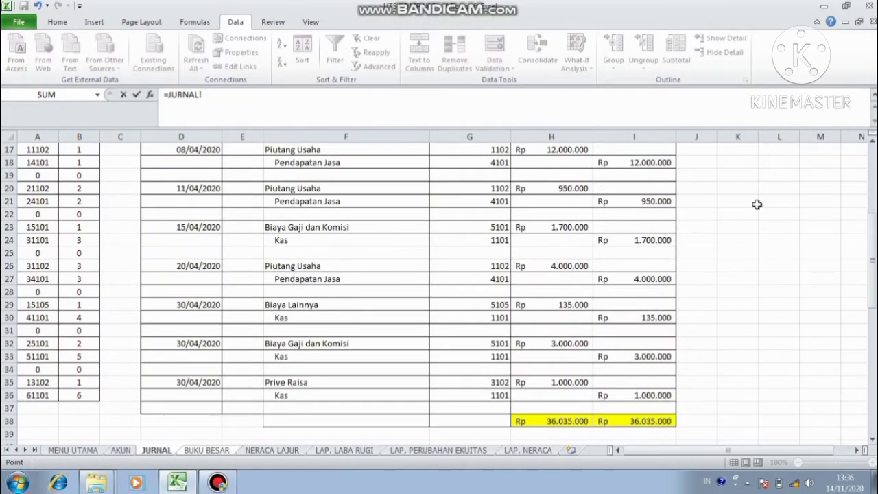
click(207, 382)
key(Return)
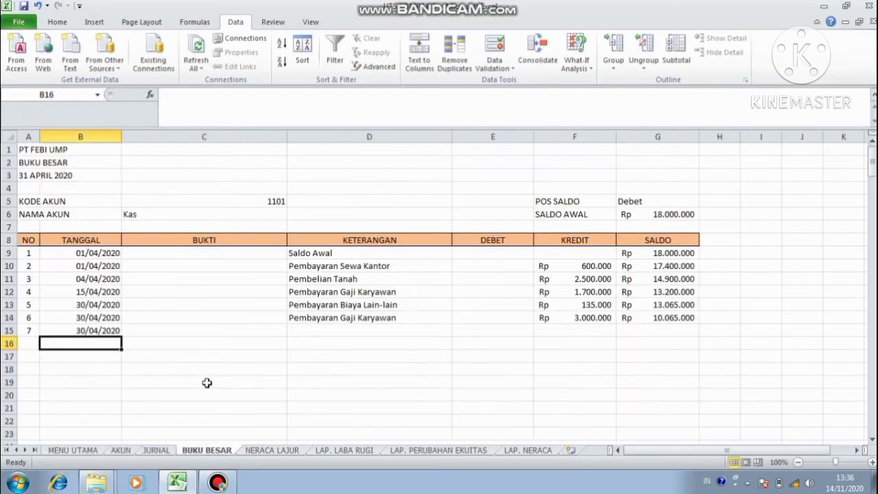
Enter "Penarikan Uang untuk Keperluan Pribadi" as the description of ledger entry 7 in D15
click(302, 330)
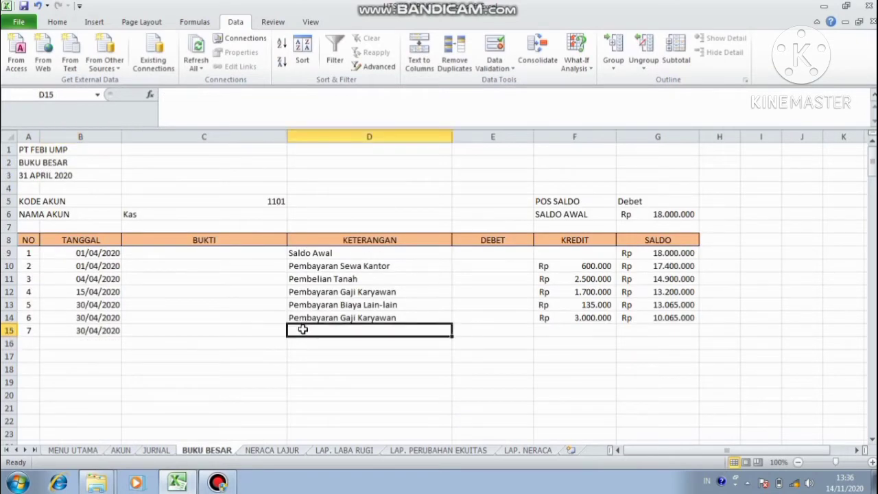
text(Penari)
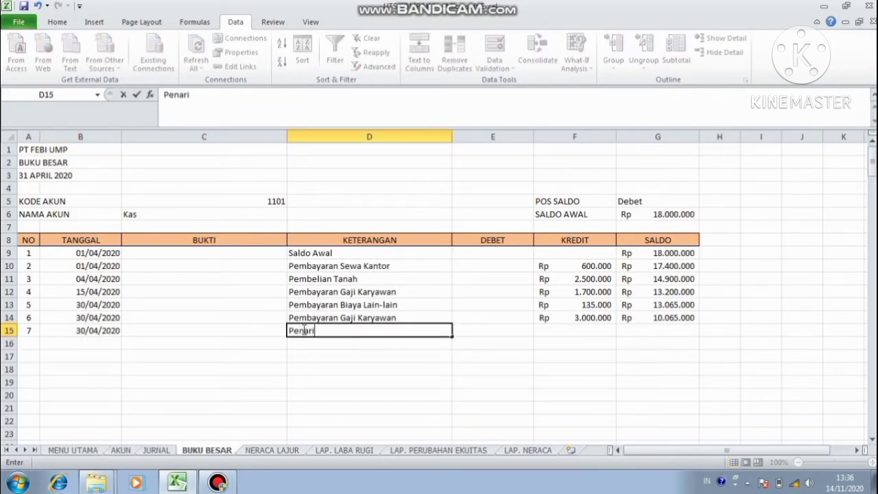
text(kan Uang u)
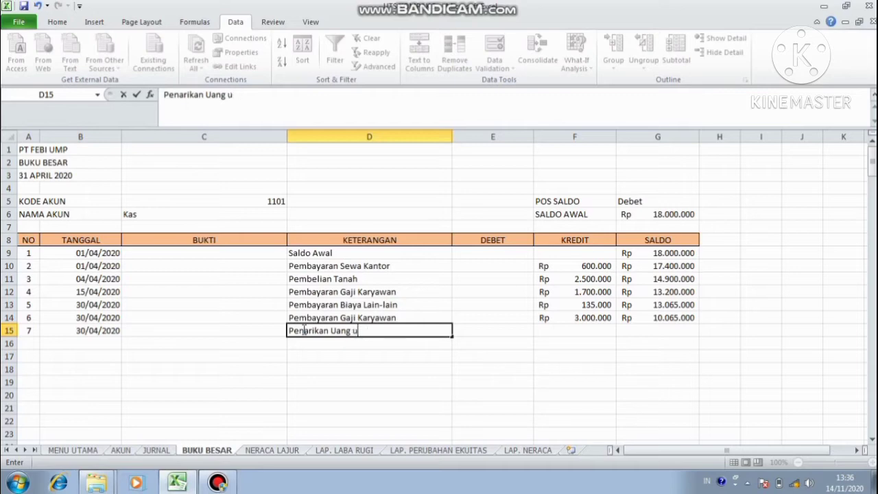
text(Ke)
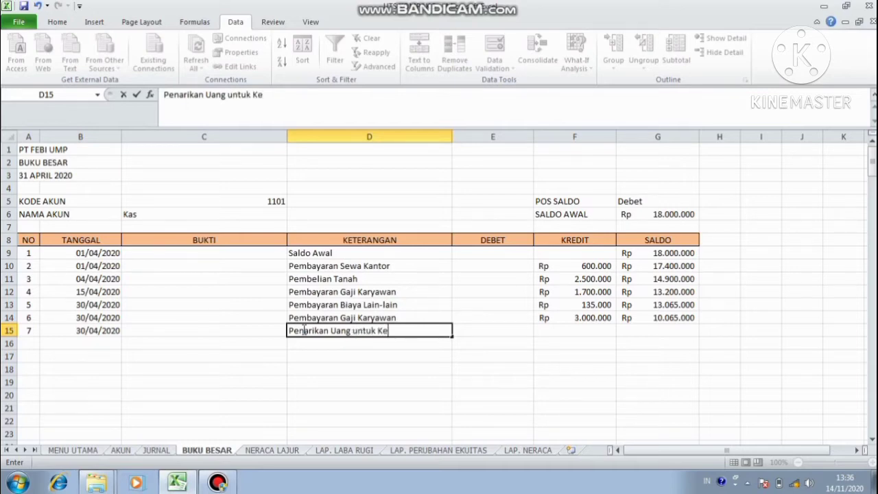
text(perluan )
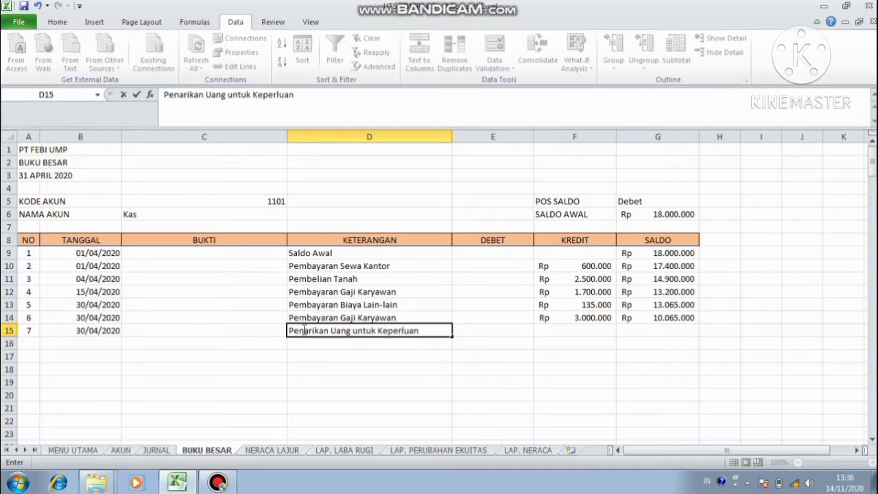
text(Pribadi)
click(547, 341)
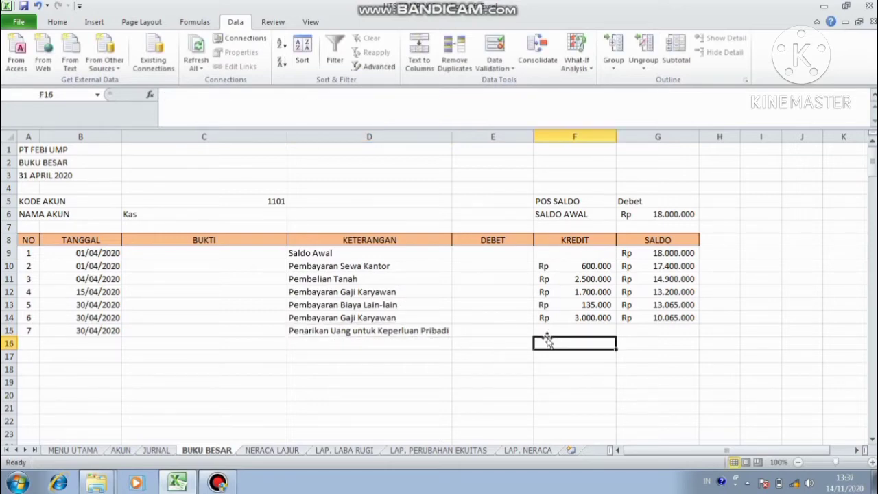
Link the credit amount in F15 to the Kas credit of the Prive entry in JURNAL cell I36
click(549, 331)
text(=)
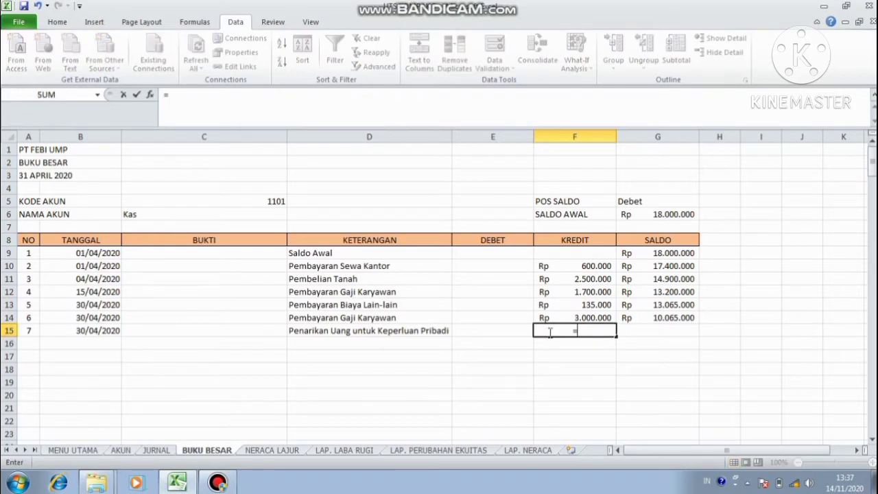
click(172, 453)
click(648, 400)
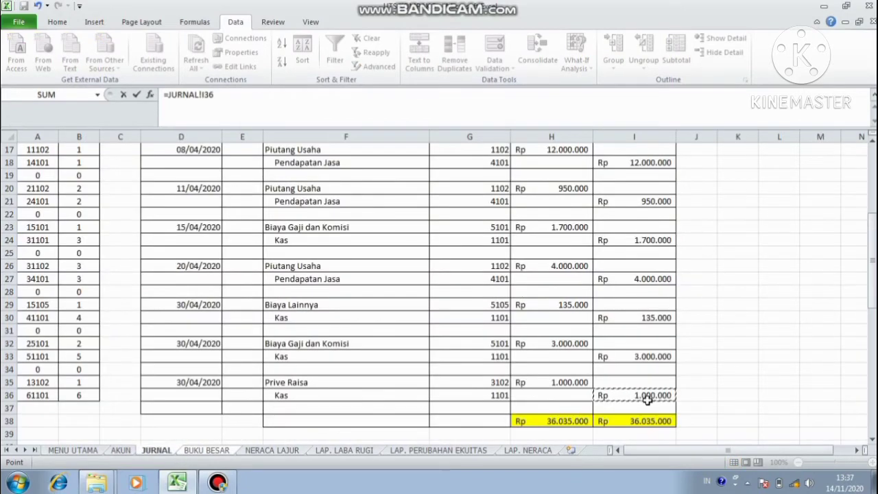
key(Return)
Calculate the balance for ledger entry 7 in G15 with the formula =G14-F15
click(662, 330)
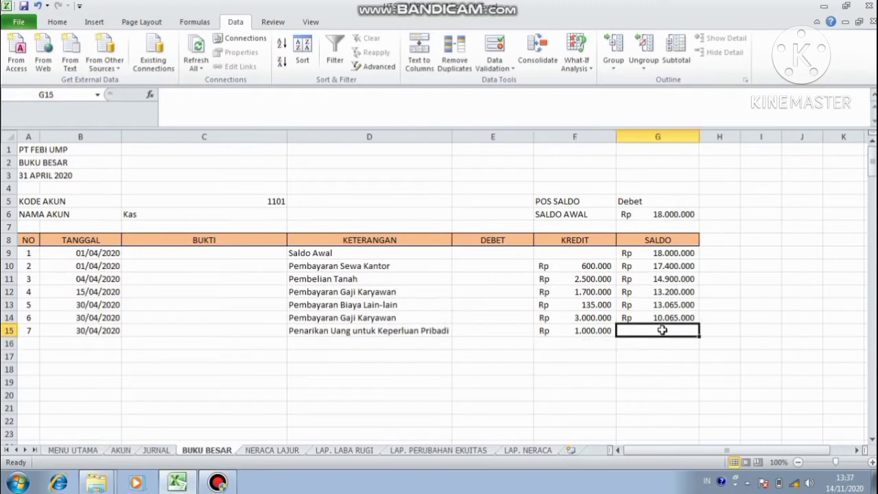
text(=)
click(655, 318)
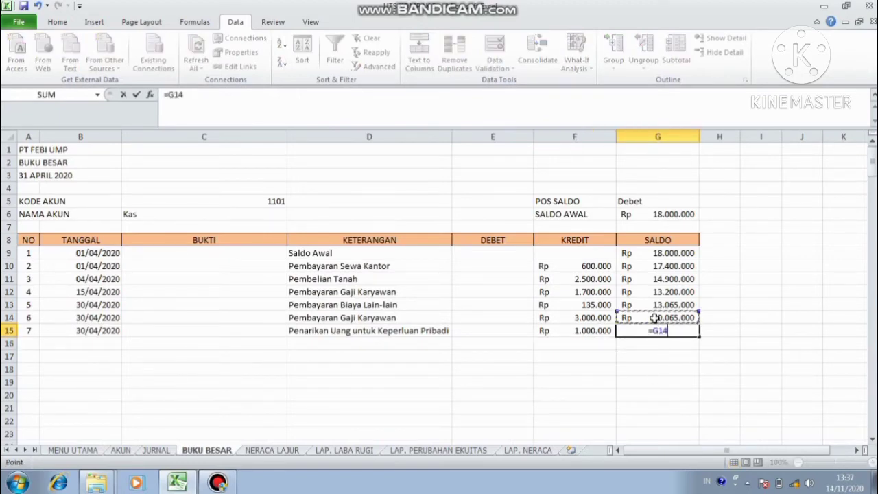
text(-)
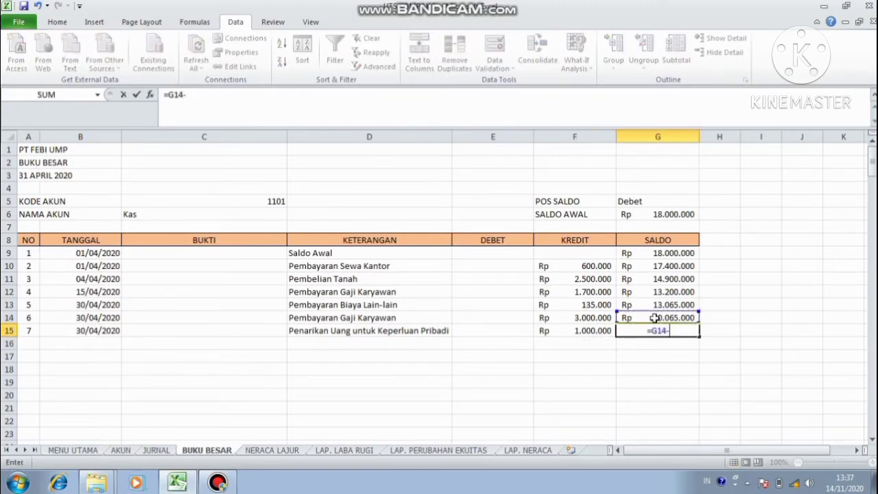
click(582, 332)
key(Return)
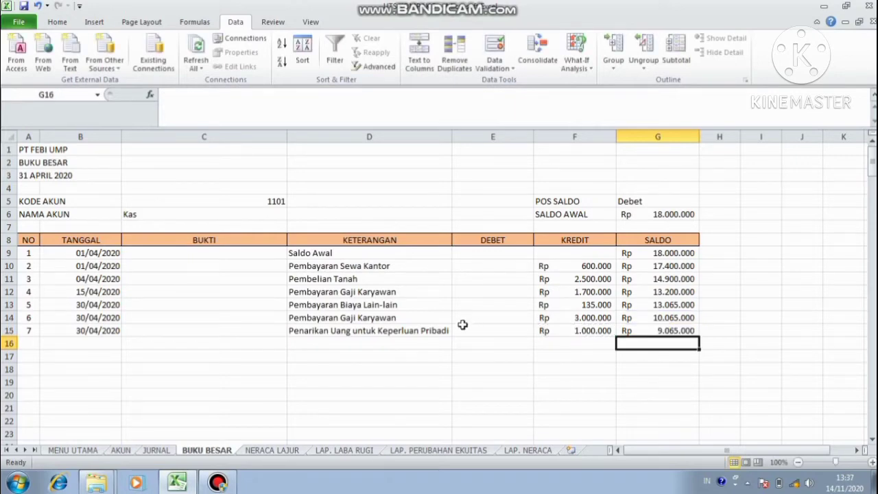
Apply All Borders to the Kas ledger table in A8:G15
drag(28, 240, 622, 332)
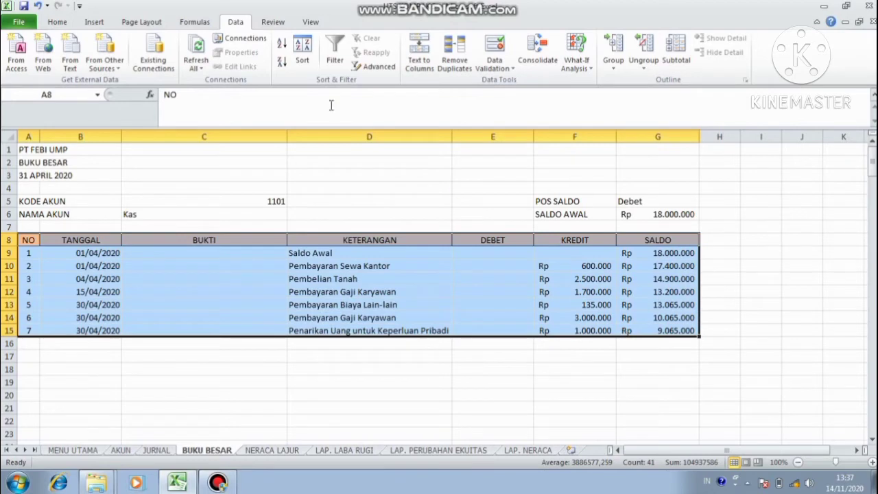
click(62, 22)
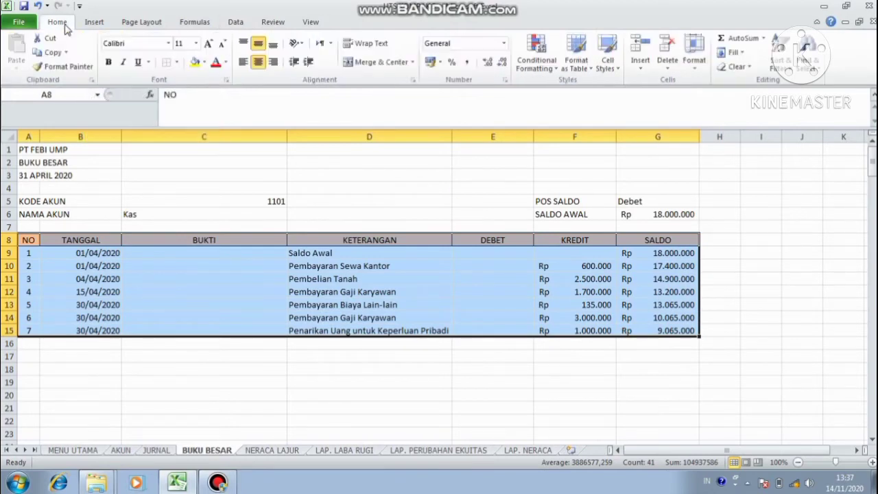
click(177, 62)
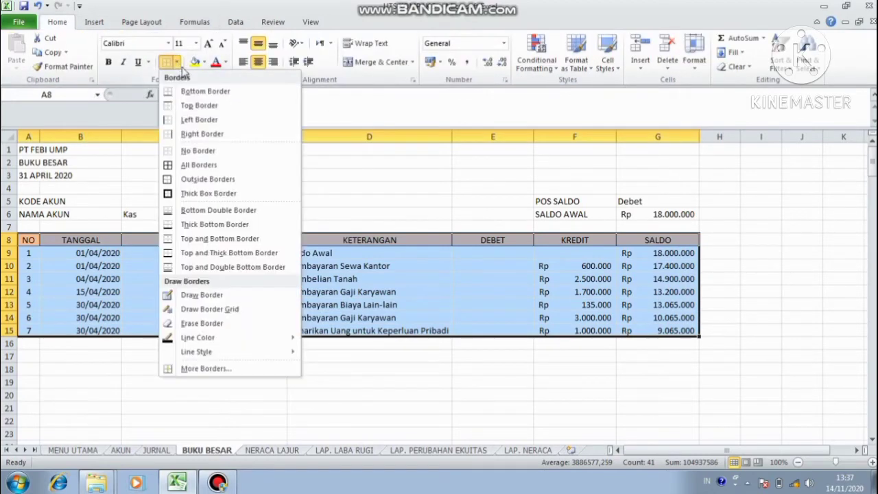
click(194, 167)
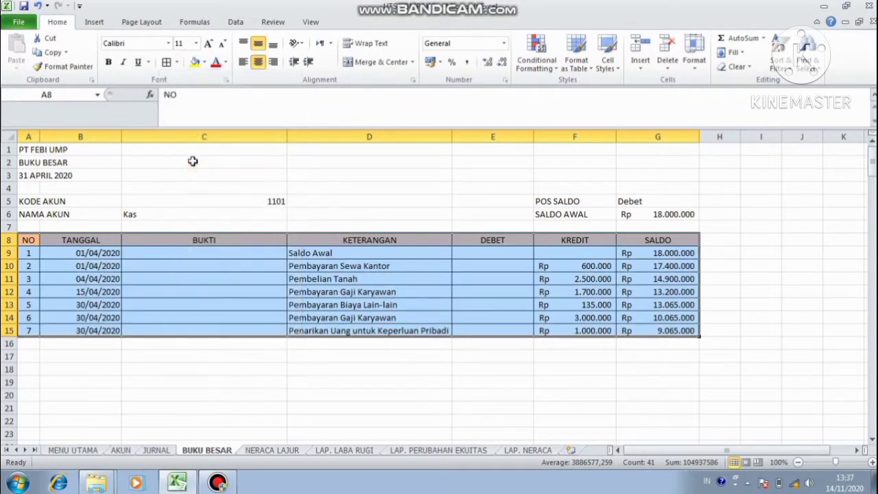
click(488, 317)
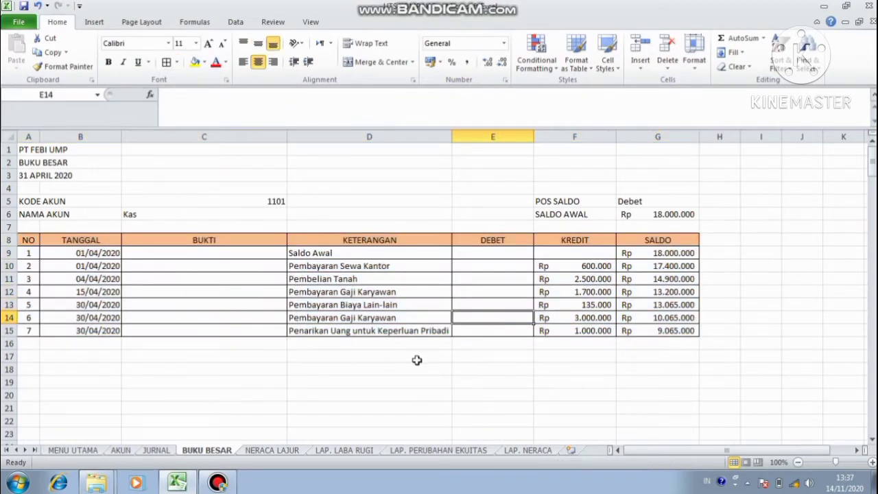
click(628, 330)
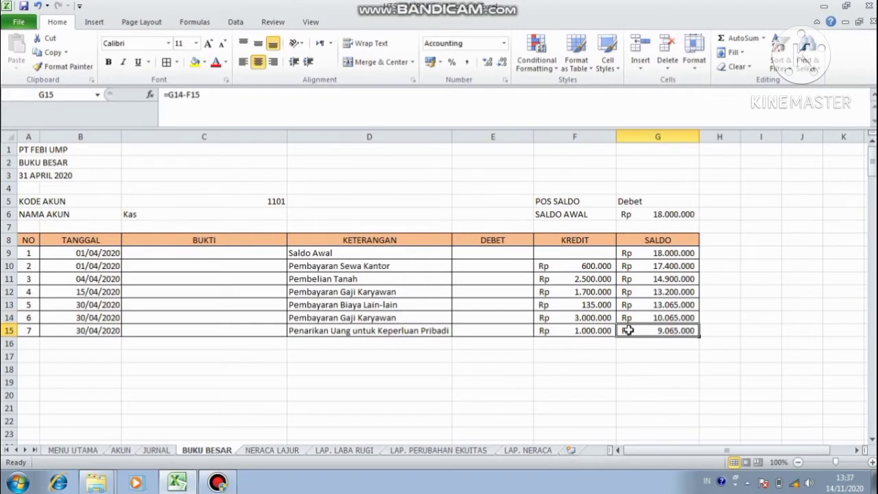
click(30, 367)
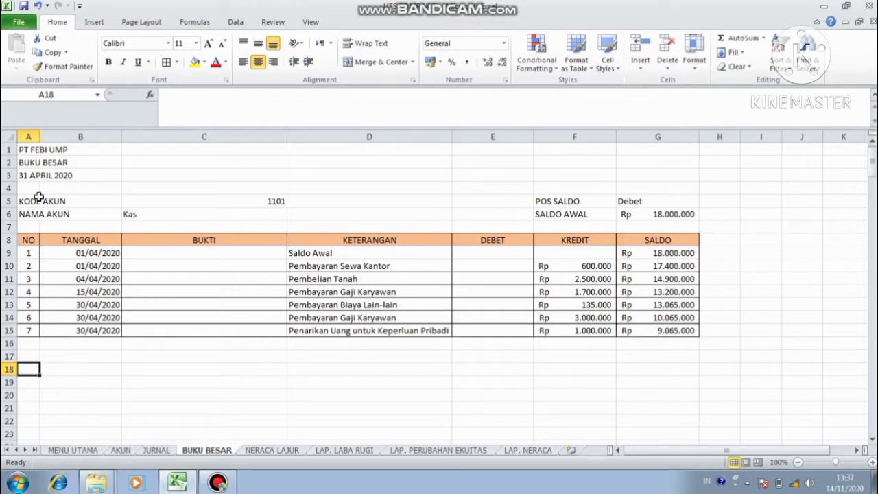
drag(39, 196, 425, 243)
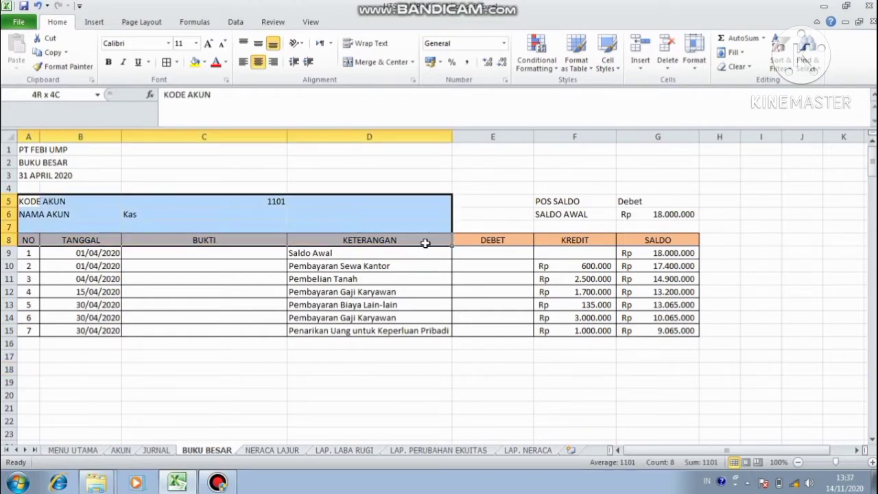
click(292, 395)
click(156, 450)
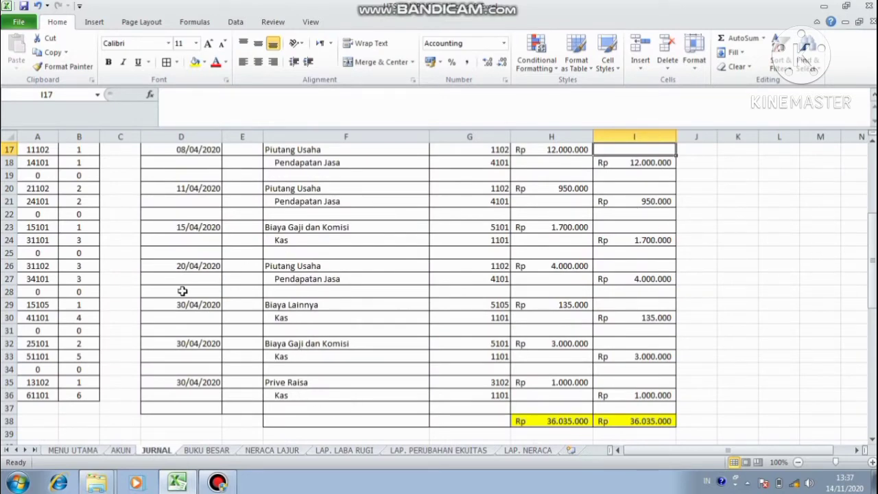
click(92, 266)
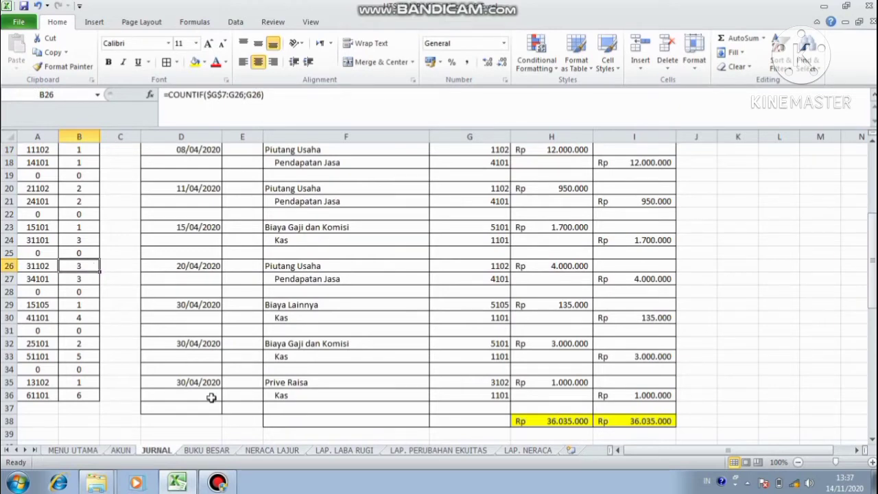
click(224, 453)
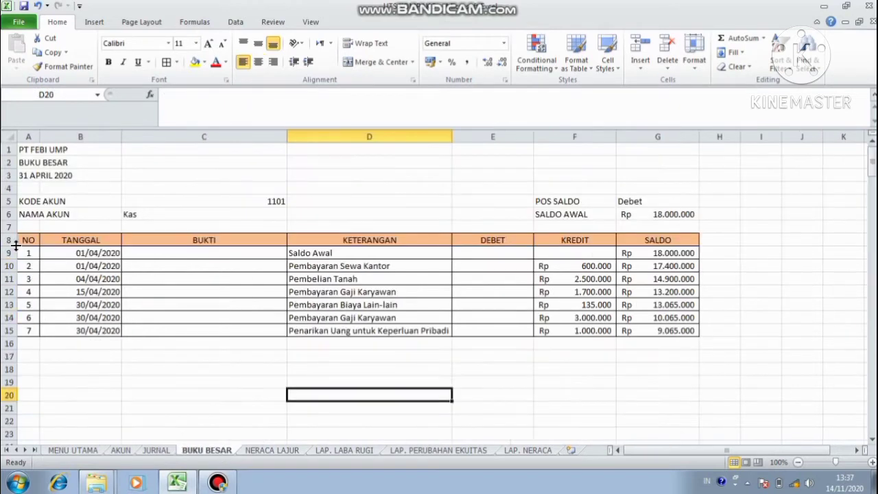
Copy the Kas ledger's account header and first four entries in A5:G12 to A18 as the base for another account's ledger
drag(22, 201, 653, 292)
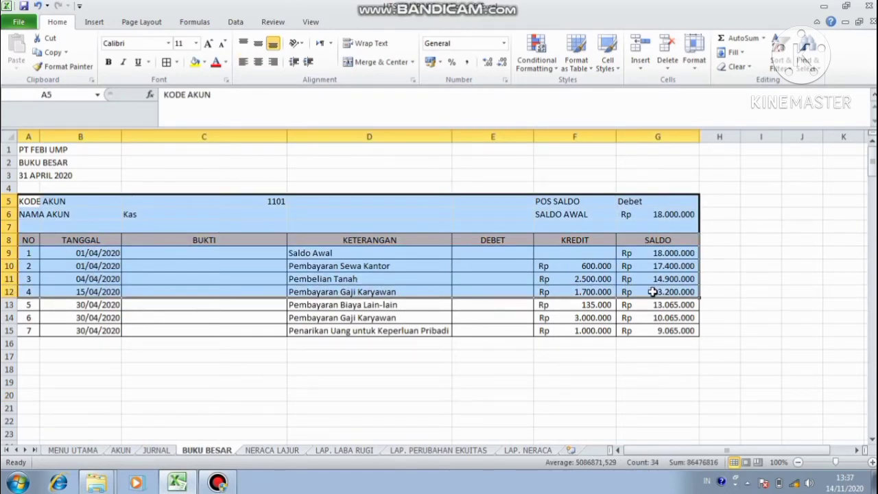
key(ctrl+c)
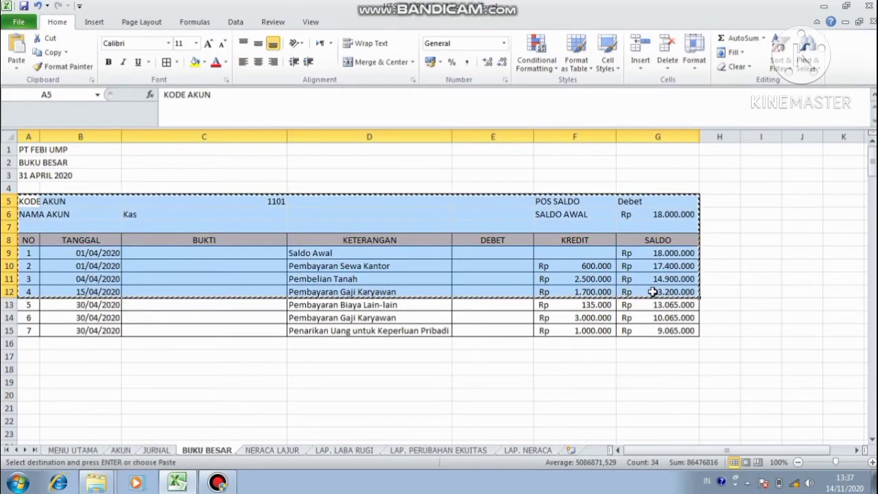
click(26, 372)
key(ctrl+v)
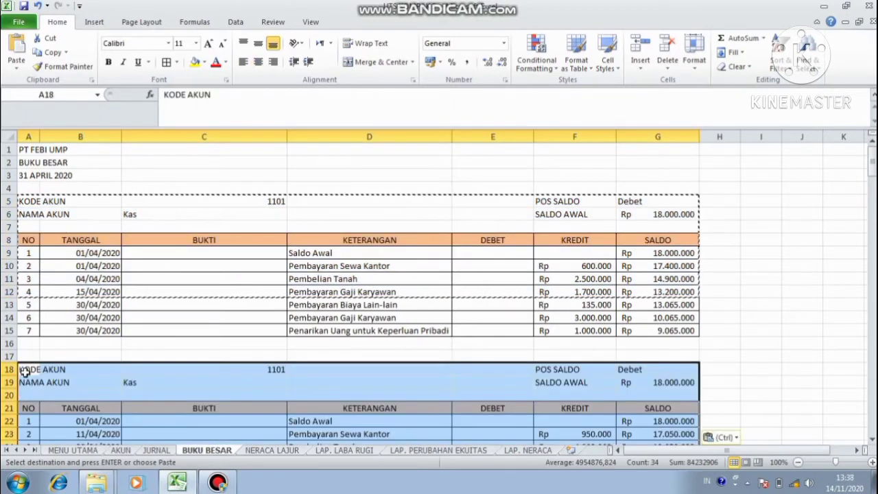
Clear the copied dates, descriptions, amounts and balances of entries 2 to 4 in B23:G25
click(873, 439)
click(872, 439)
click(872, 439)
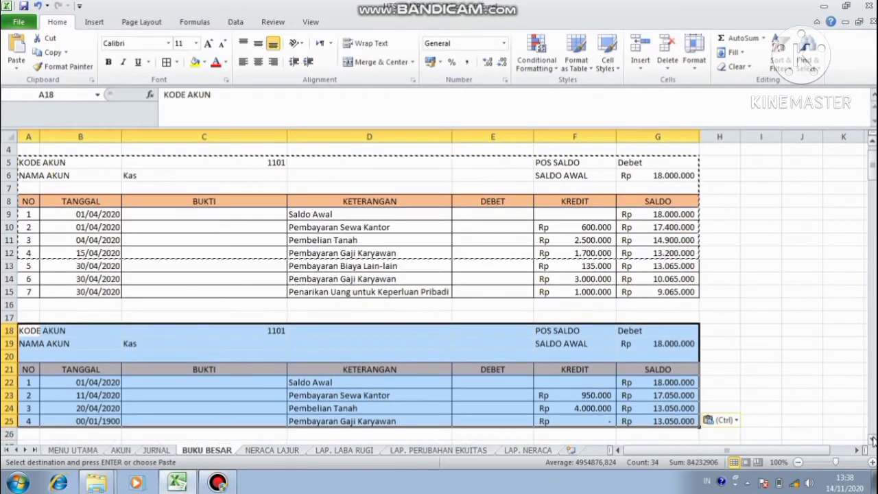
click(872, 439)
click(872, 439)
click(872, 439)
click(200, 382)
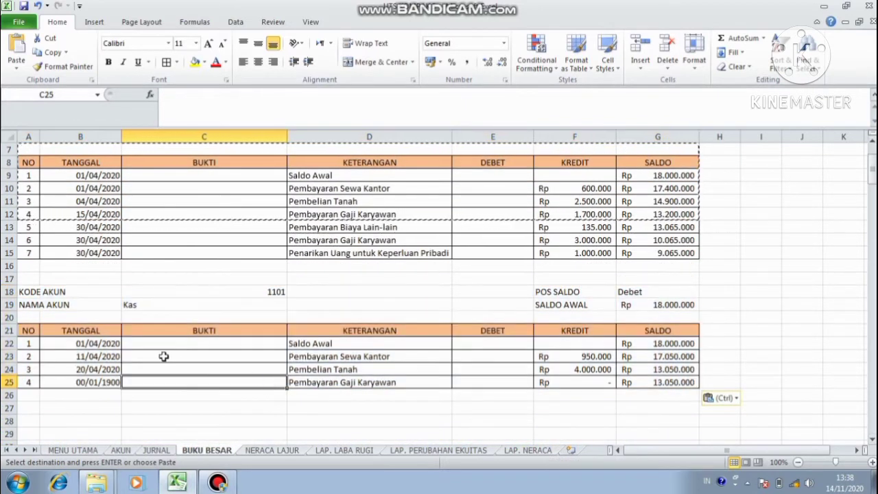
drag(104, 357, 666, 376)
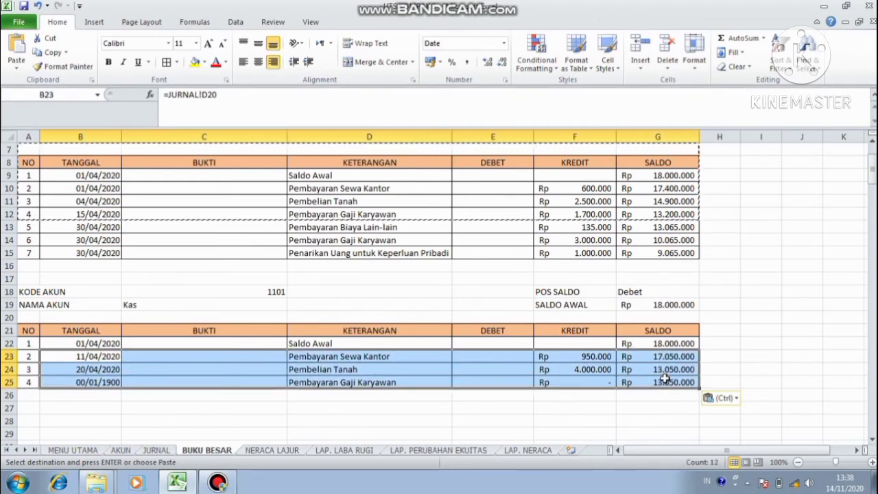
key(Delete)
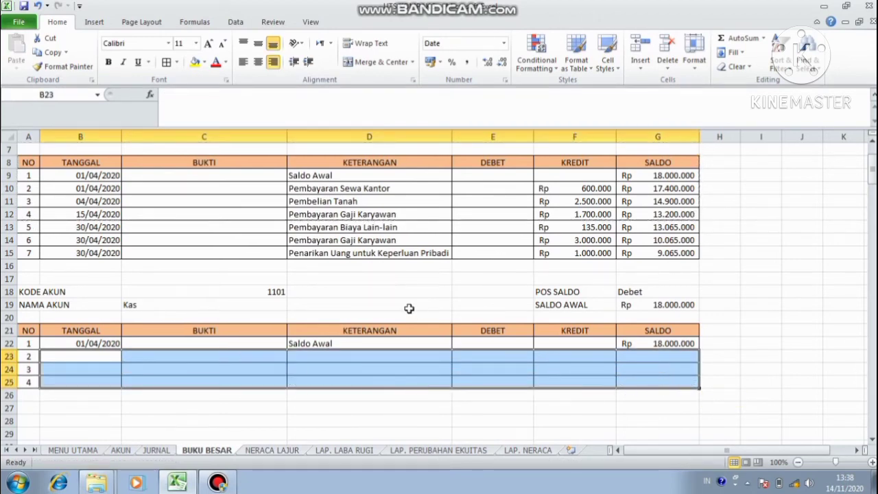
Set the second ledger's account code in C18 to 1102
click(260, 291)
click(293, 292)
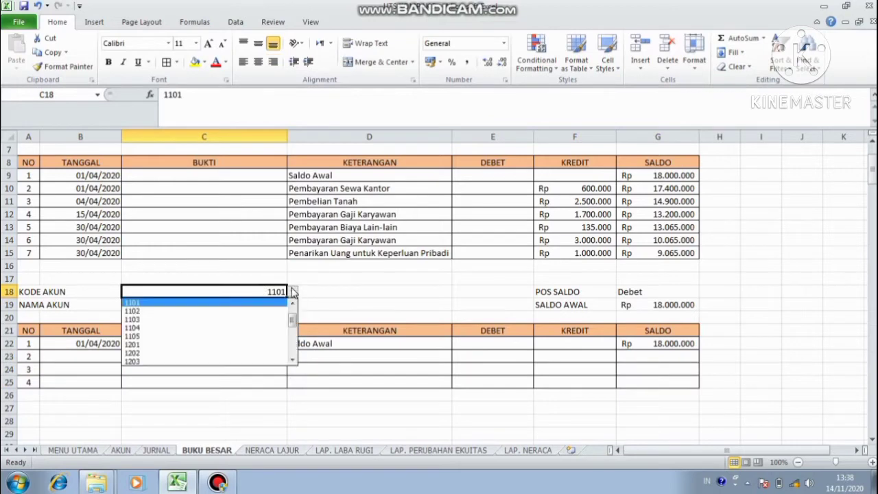
click(266, 316)
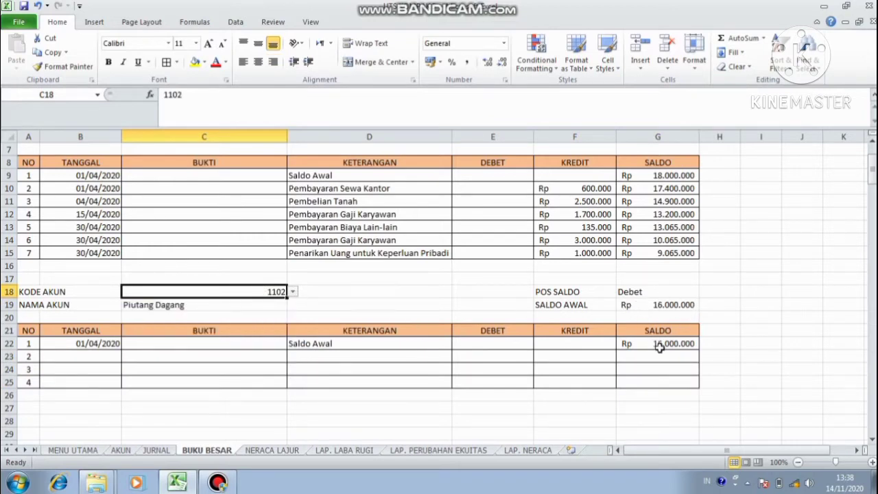
Link the date of the second ledger's entry 2 in B23 to the first Piutang Usaha entry's date in JURNAL cell D17
click(91, 358)
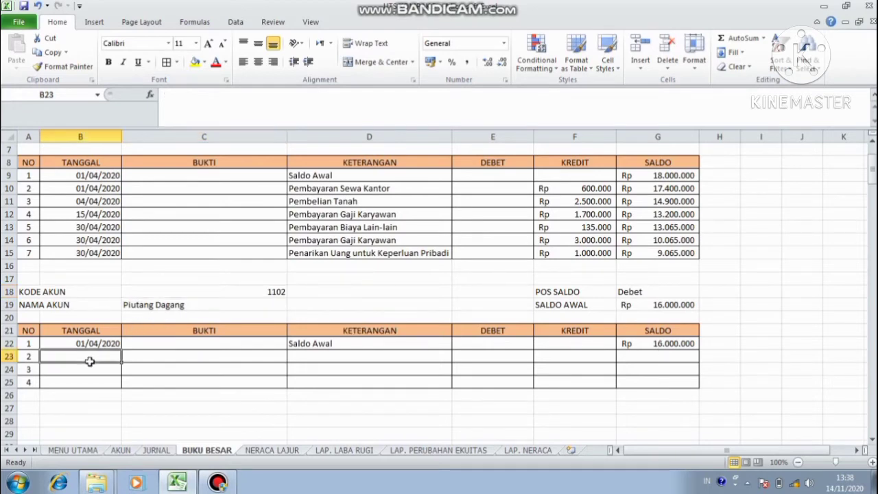
text(=)
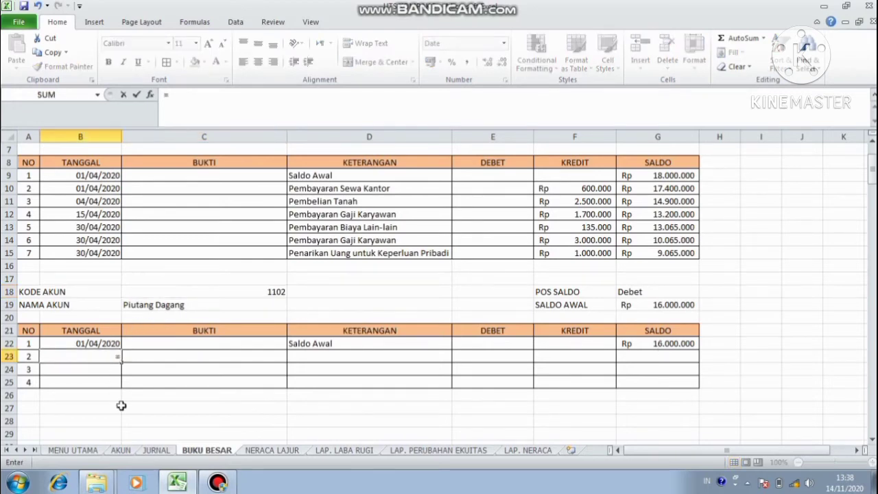
click(155, 451)
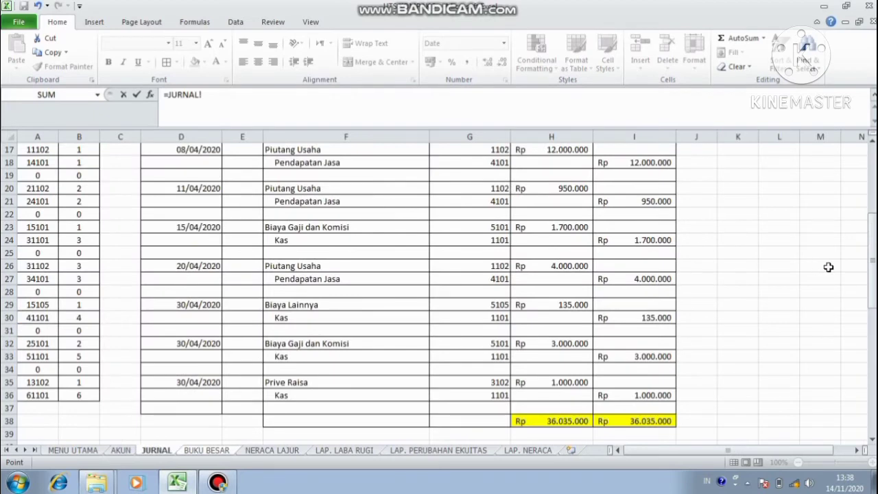
drag(873, 278, 874, 214)
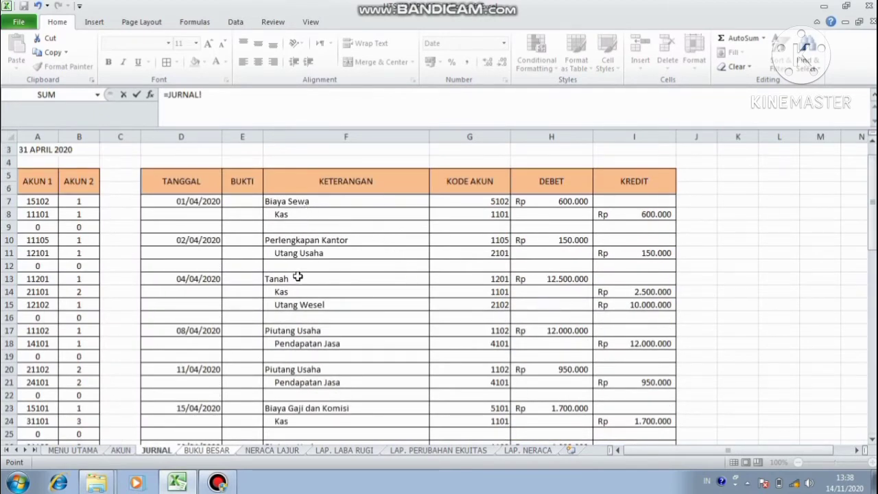
click(205, 330)
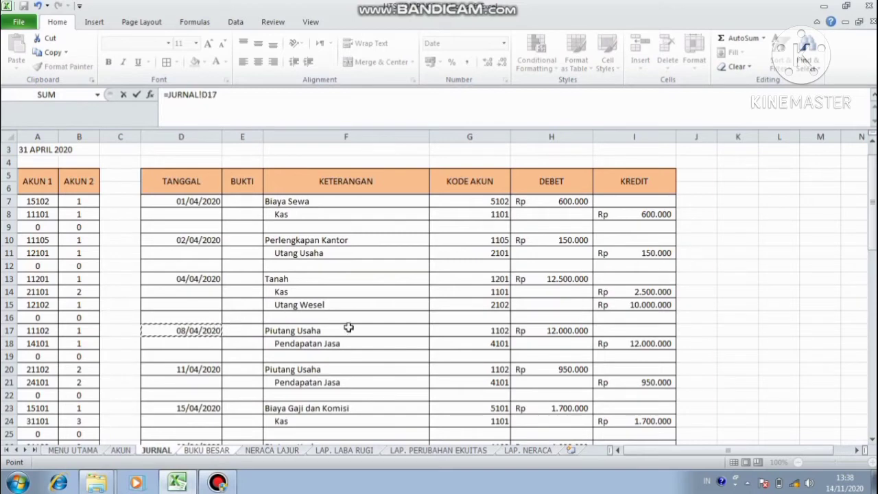
key(Return)
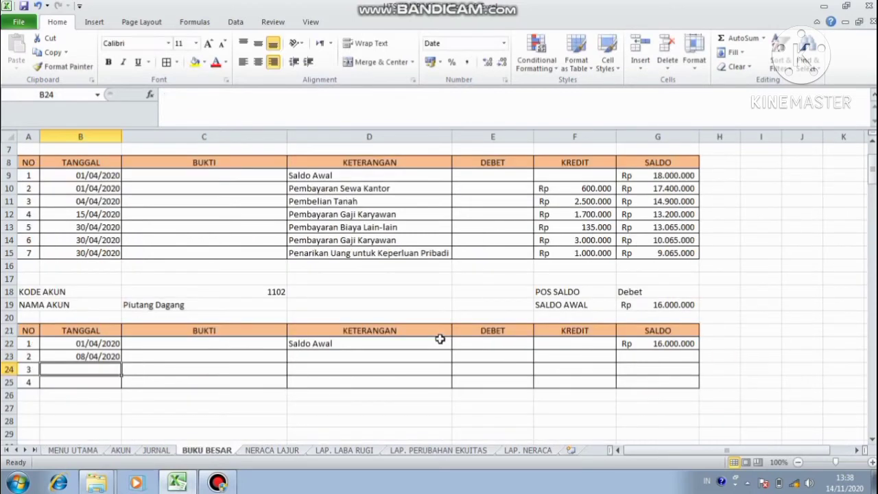
Enter "Pengiriman Faktur" as the description of the second ledger's entry 2 in D23
click(338, 354)
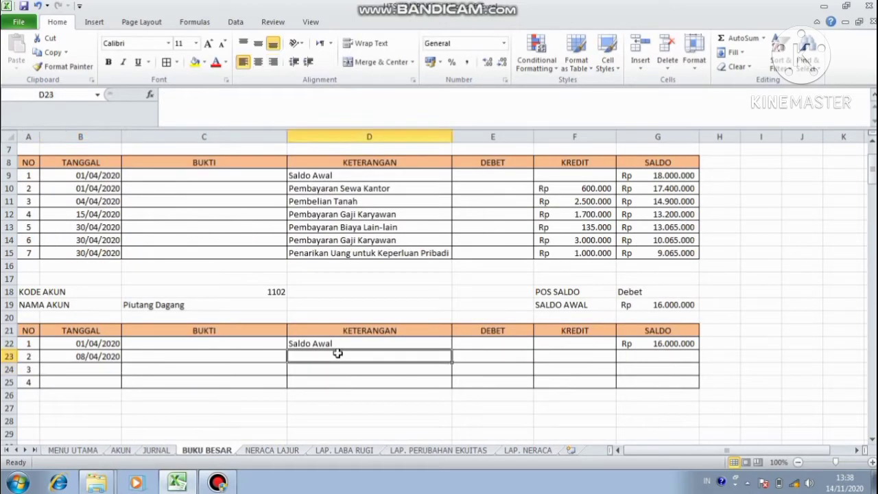
text(P)
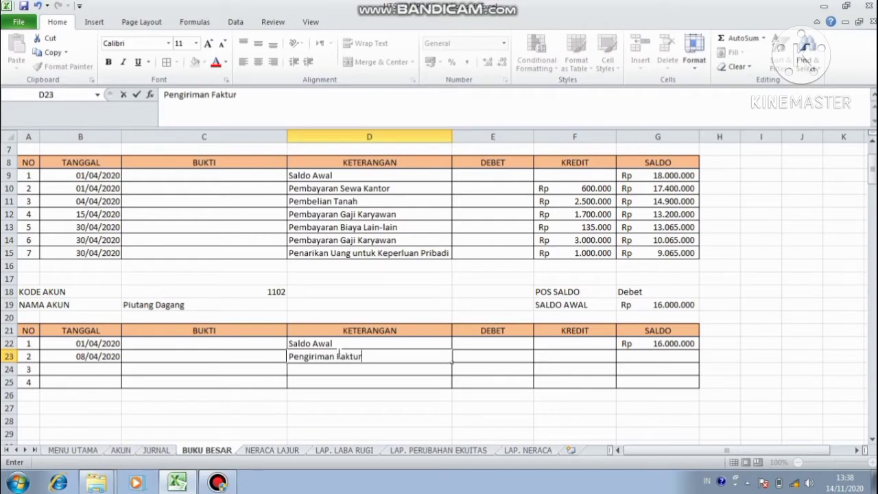
text(engiriman Faktur)
click(513, 356)
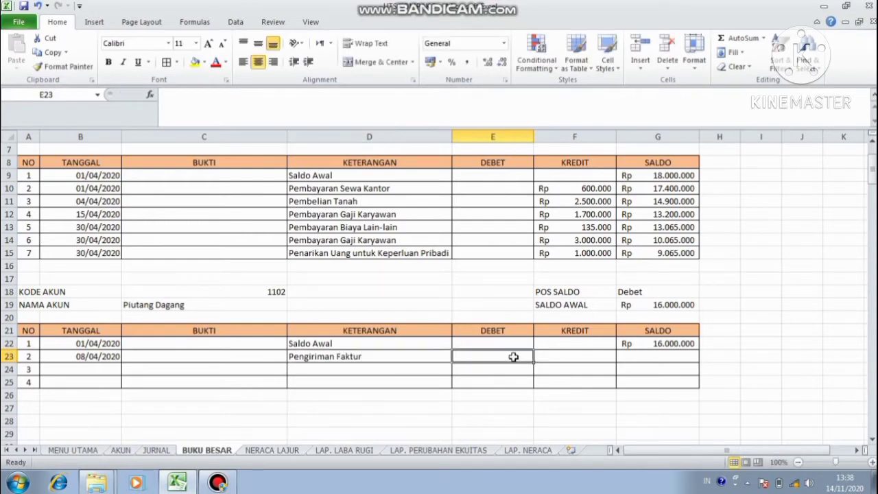
Link the debit amount of the second ledger's entry 2 in E23 to JURNAL cell H17
text(=)
click(164, 450)
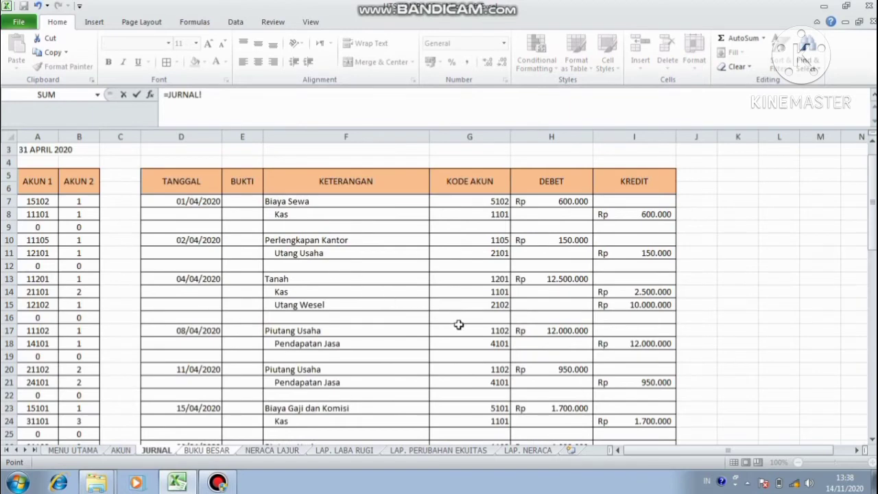
click(557, 330)
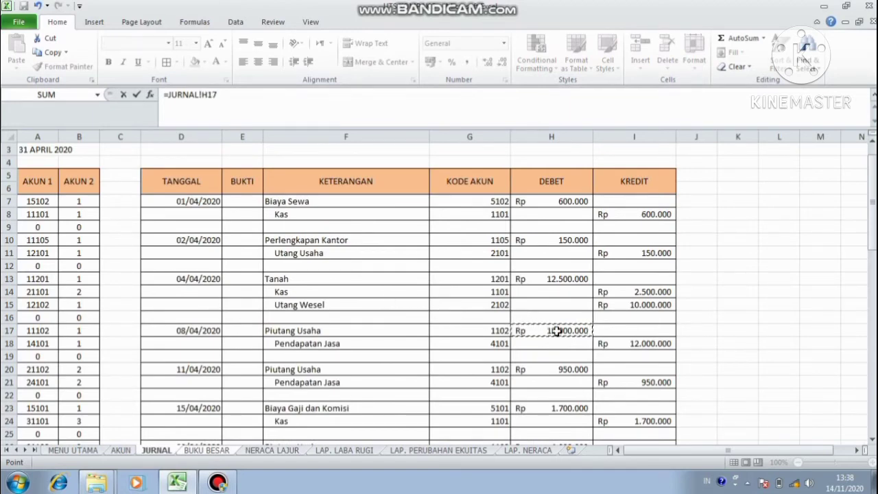
key(Return)
Calculate the running balance of the second ledger's entry 2 in G23 with =G22+E23
key(Right)
key(Right)
key(Up)
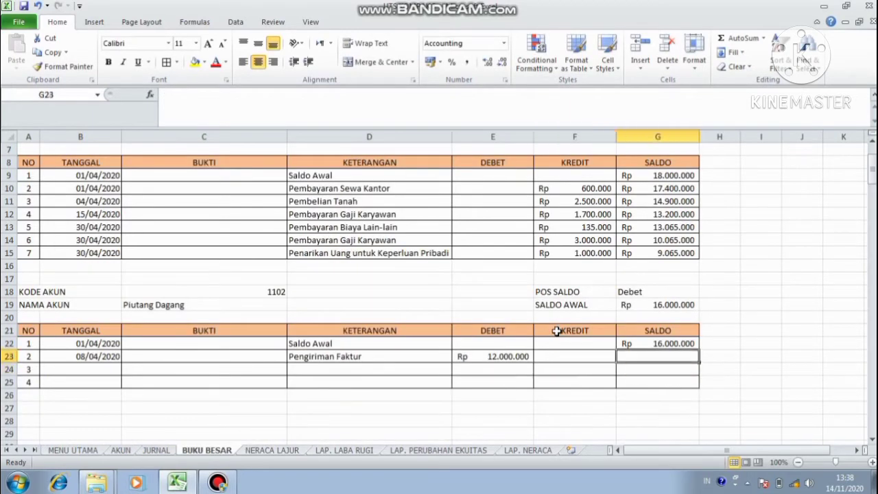
text(=)
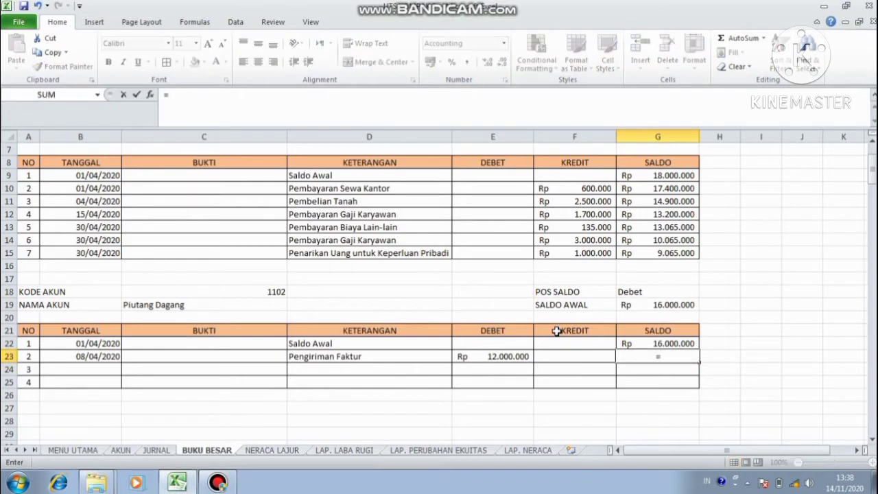
click(621, 343)
text(+)
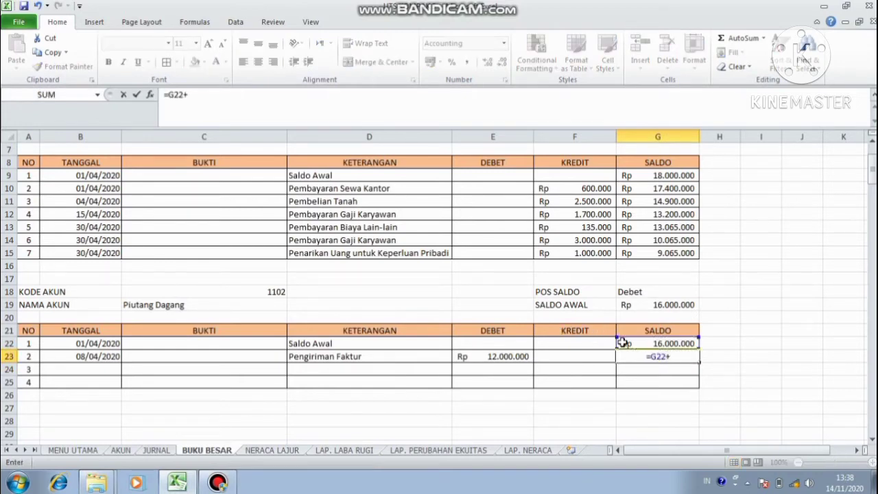
click(511, 355)
key(Return)
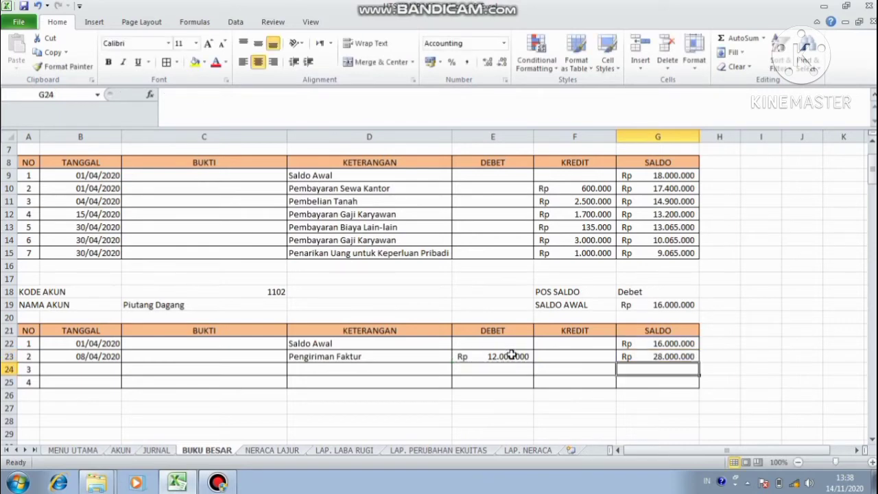
Link the date of the second ledger's entry 3 in B24 to the second Piutang Usaha entry's date in JURNAL cell D20
key(Left)
key(Left)
key(Left)
key(Left)
key(Left)
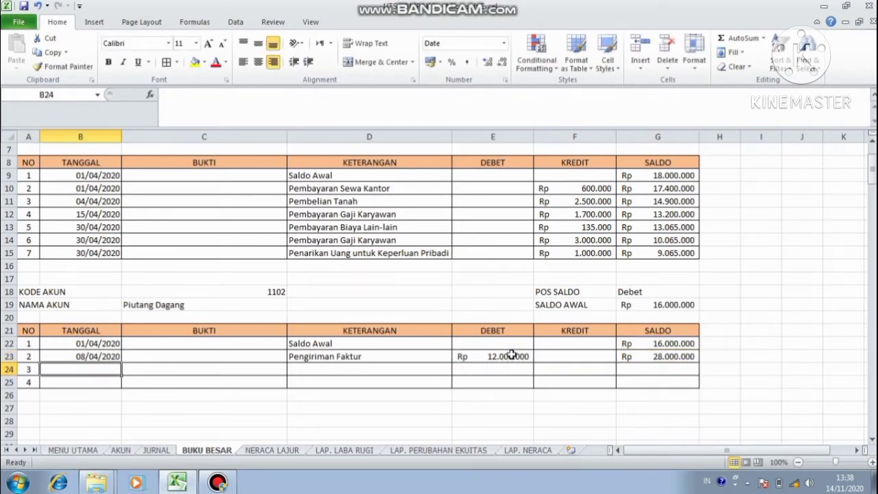
text(=)
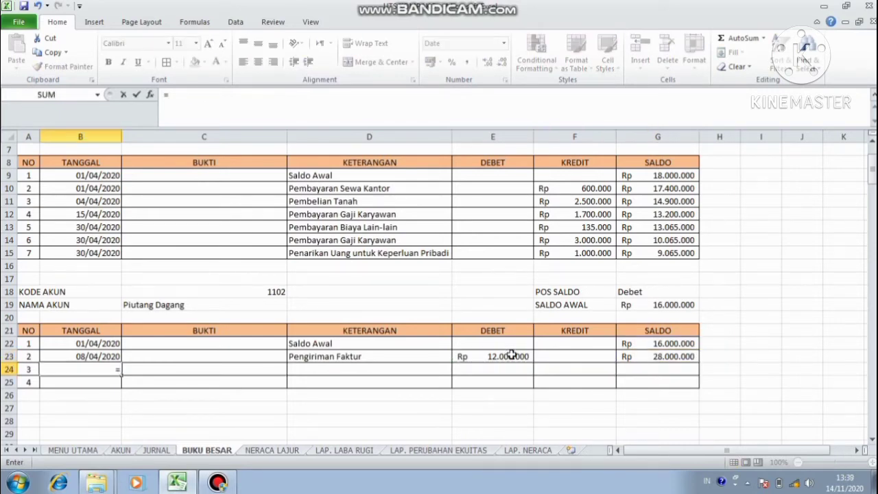
click(166, 452)
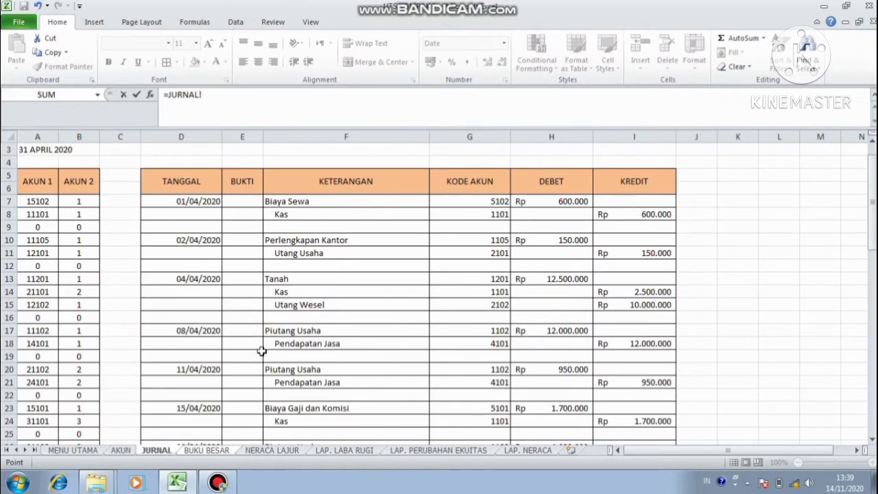
click(206, 367)
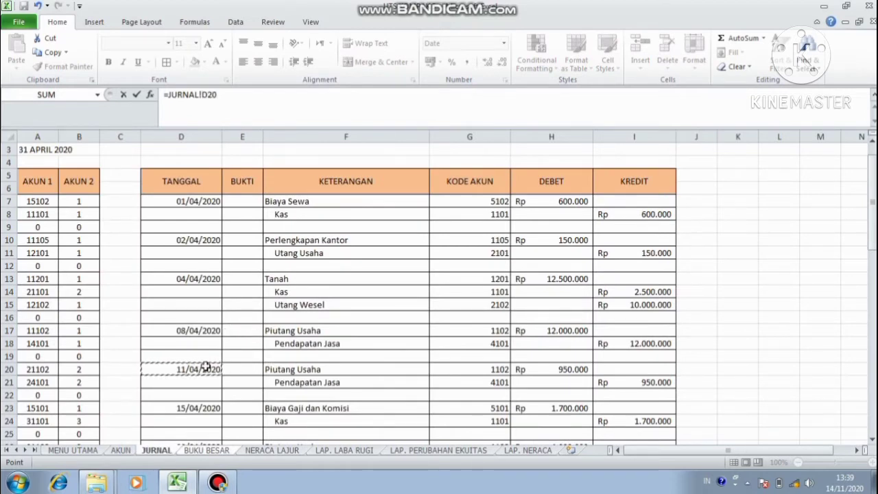
key(Return)
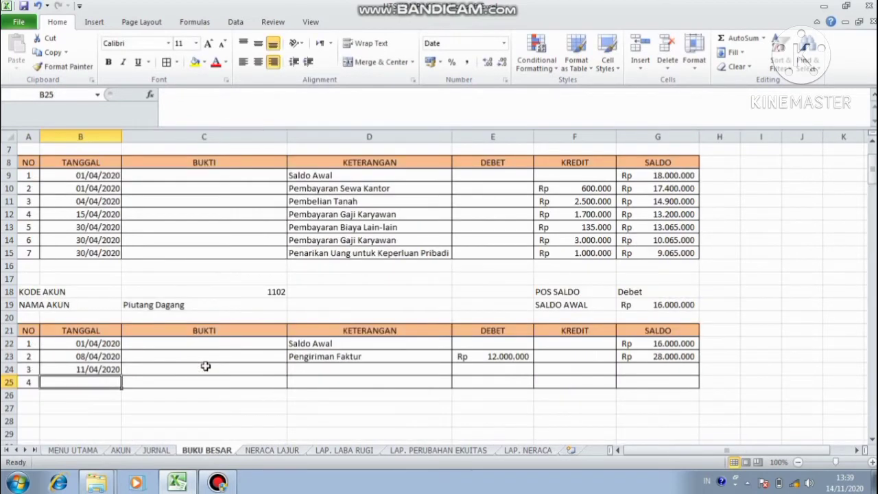
Enter "Pengiriman Faktur" as the description of the second ledger's entry 3 in D24
click(292, 373)
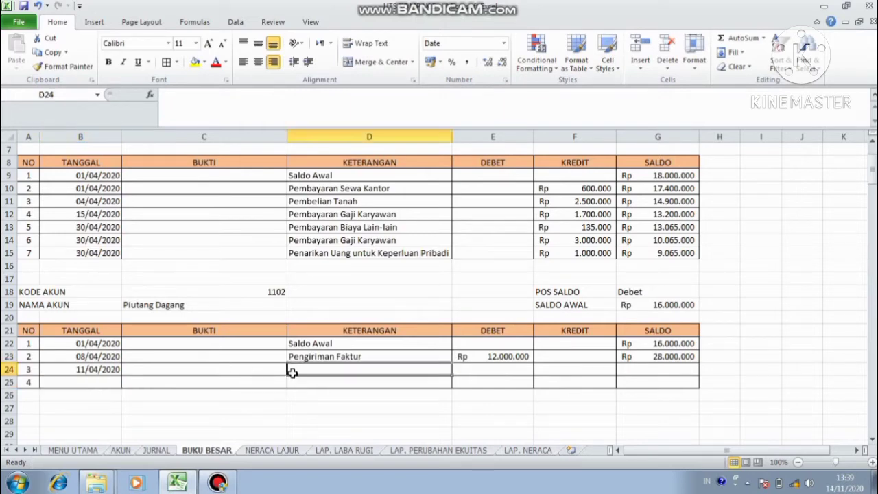
text(Pengiriman Faktur)
key(Return)
Link the debit amount of the second ledger's entry 3 in E24 to JURNAL cell H20
key(Right)
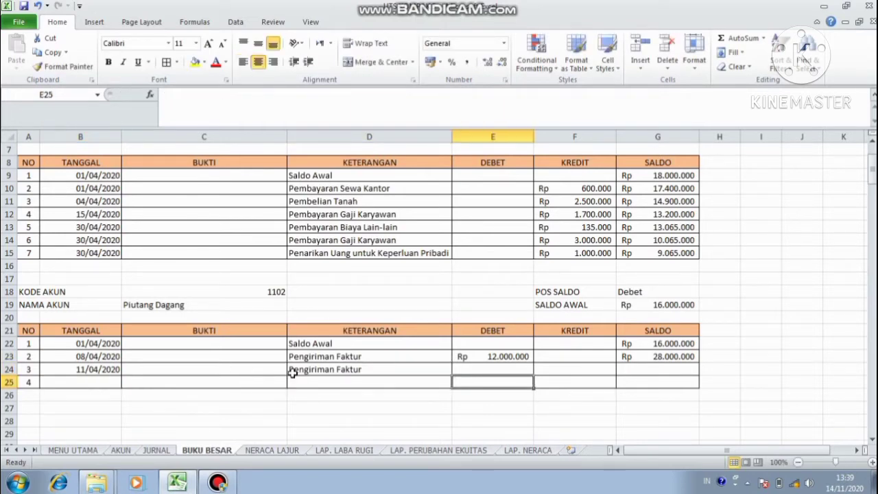
key(Up)
text(=)
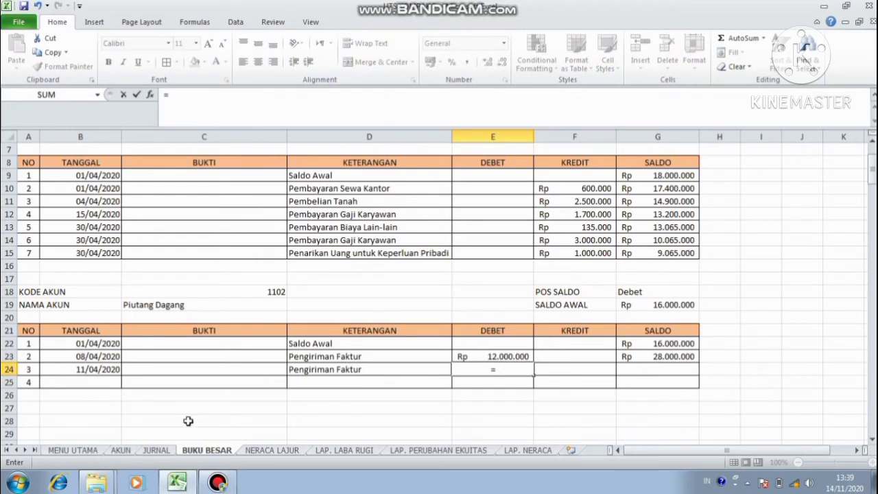
click(167, 451)
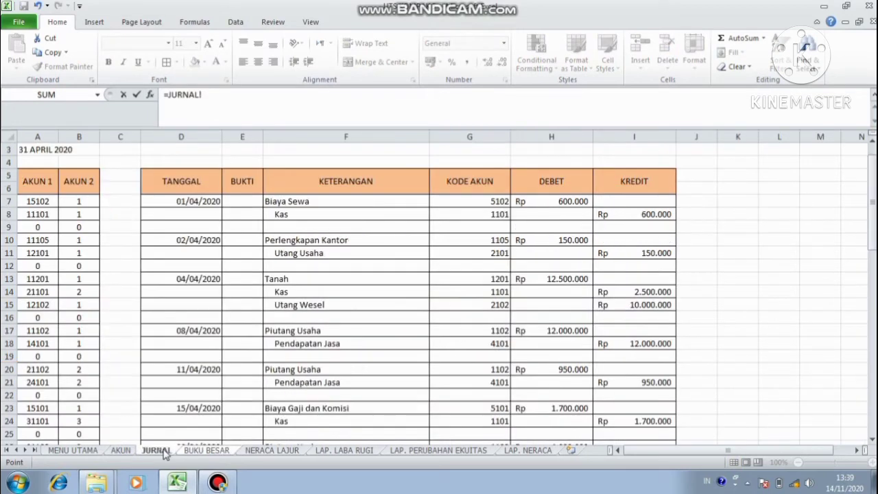
click(554, 369)
key(Return)
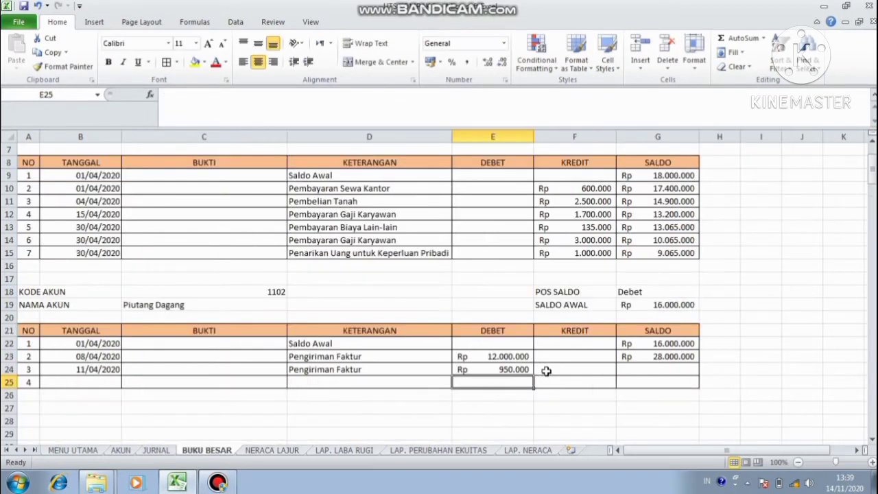
Calculate the running balance of the second ledger's entry 3 in G24 with =G23+E24
click(628, 369)
text(=)
click(631, 356)
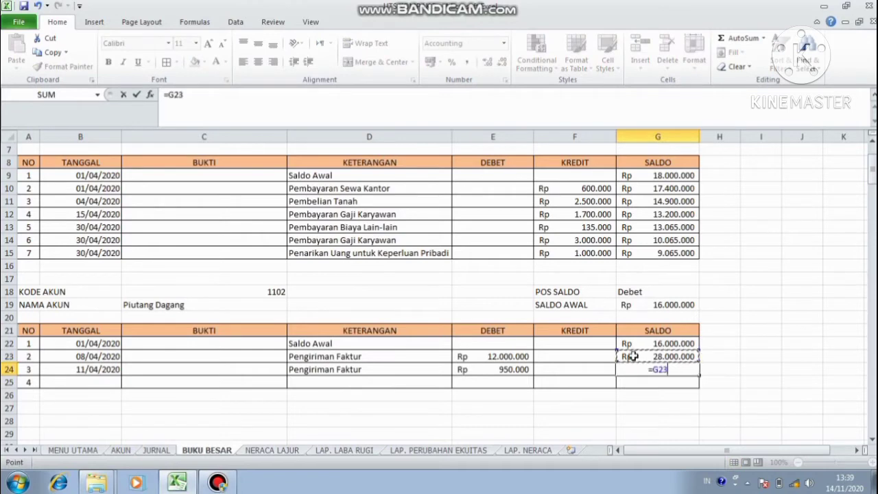
text(+)
click(529, 369)
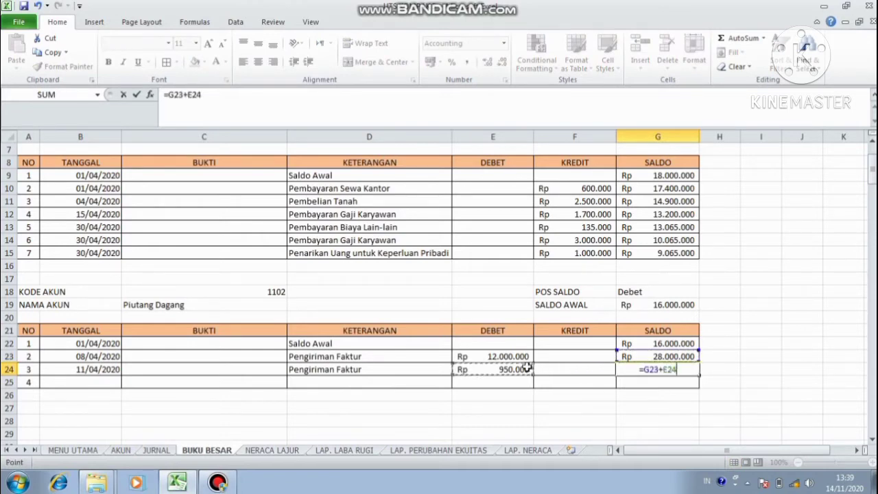
key(Return)
Link the date of the second ledger's entry 4 in B25 to the third Piutang Usaha entry's date in JURNAL cell D26
click(64, 383)
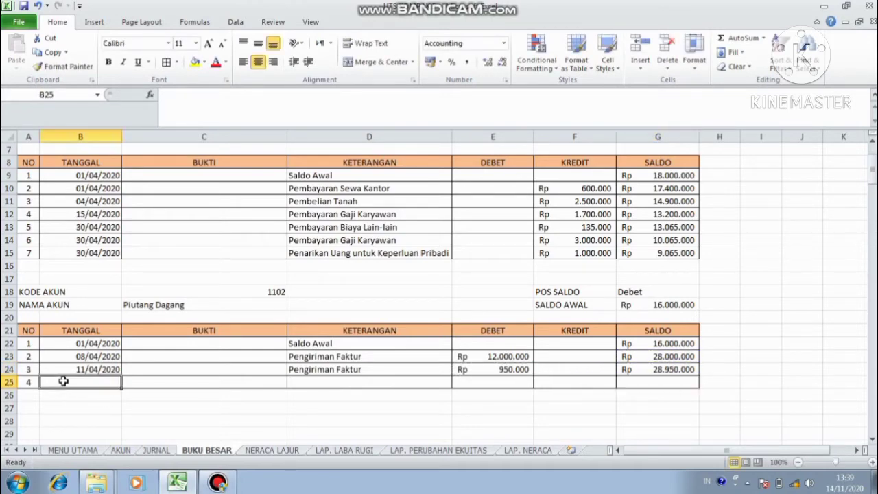
text(=)
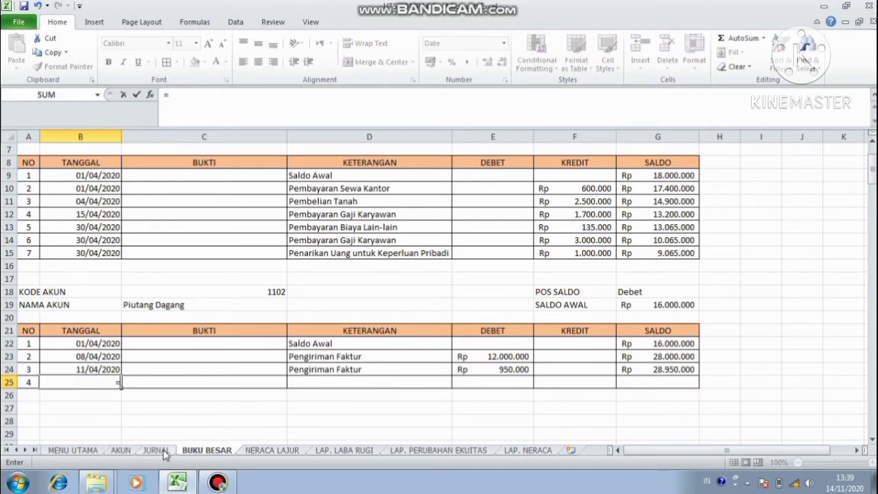
click(156, 450)
drag(873, 180, 873, 220)
drag(872, 220, 872, 242)
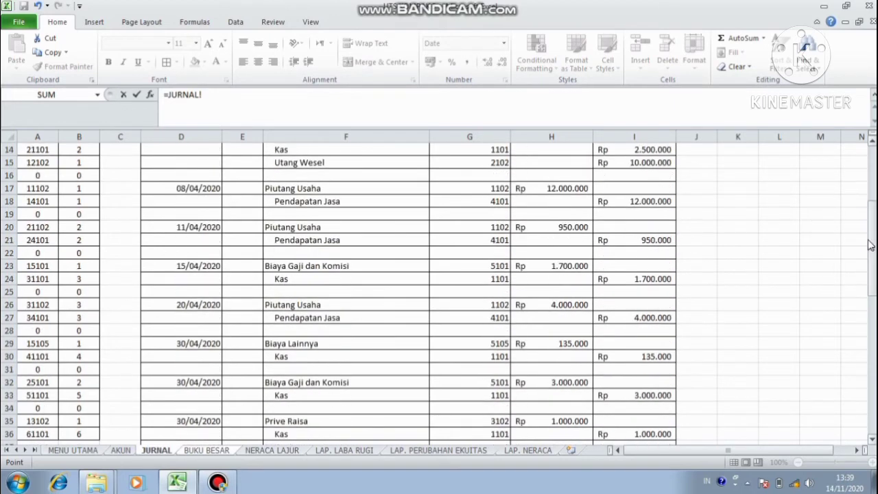
click(207, 306)
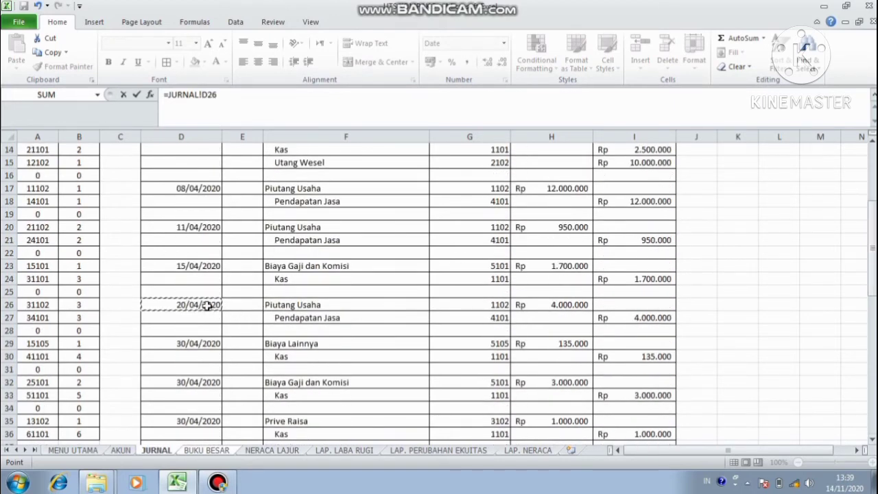
key(Return)
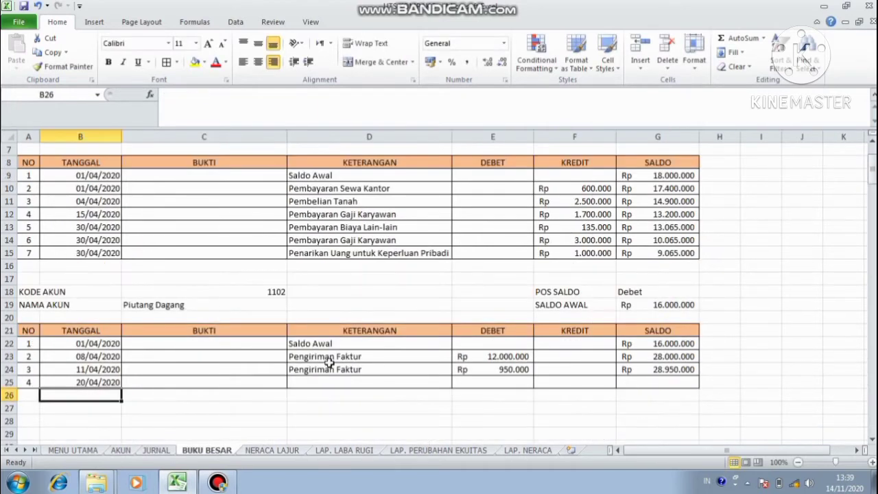
Enter "Pengiriman Faktur" as the description of the second ledger's entry 4 in D25
click(331, 384)
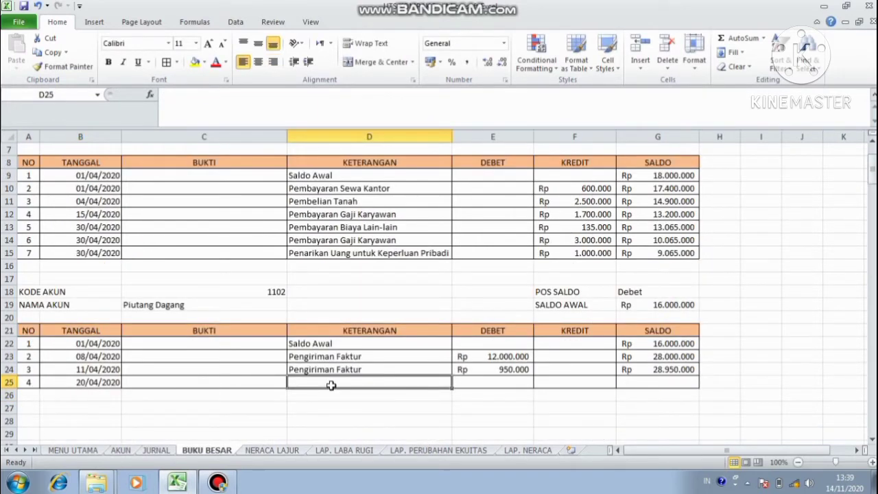
text(Pengiriman Faktur)
key(Return)
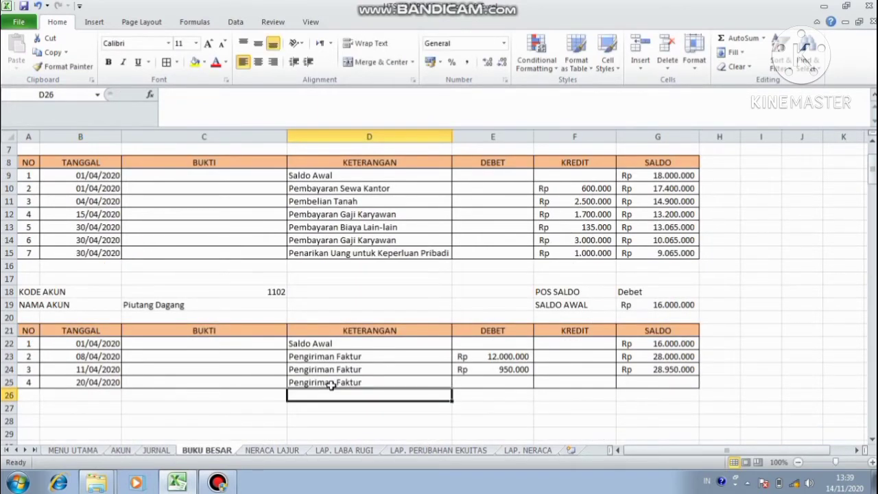
Link the debit amount of the second ledger's entry 4 in E25 to JURNAL cell H26
click(465, 384)
text(=)
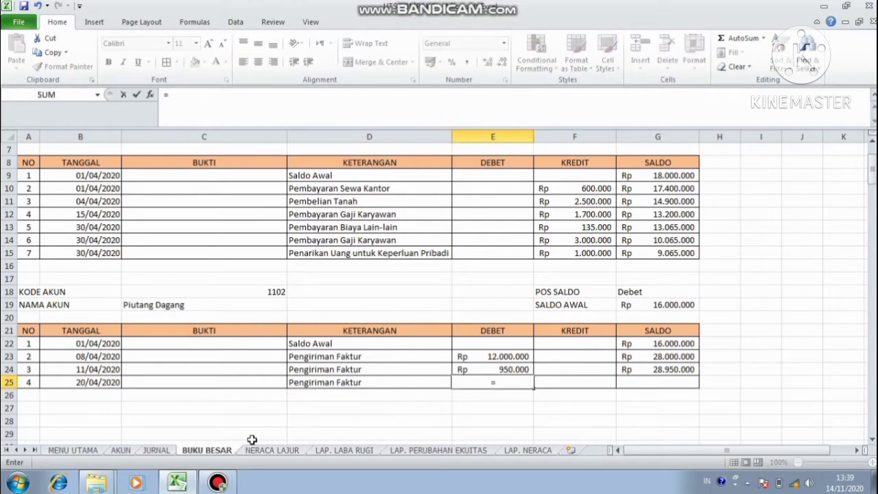
click(164, 451)
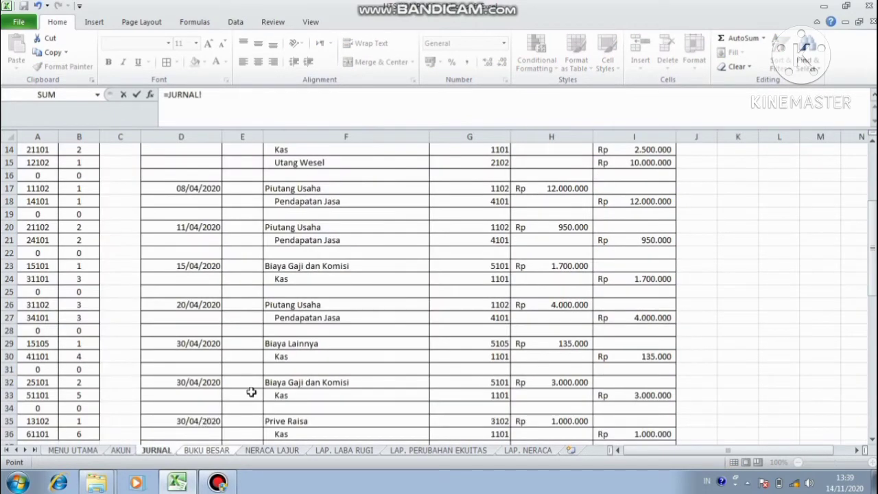
click(540, 300)
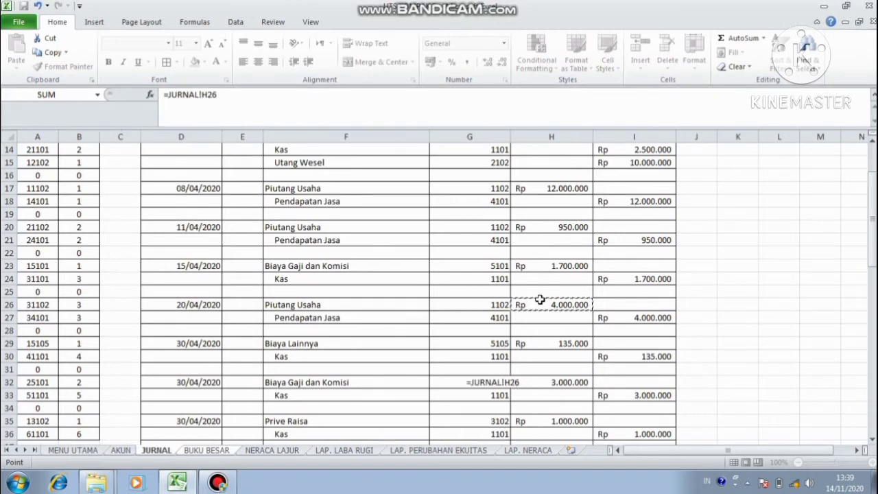
key(Return)
Calculate the running balance of the second ledger's entry 4 in G25 with =G24+E25
click(652, 380)
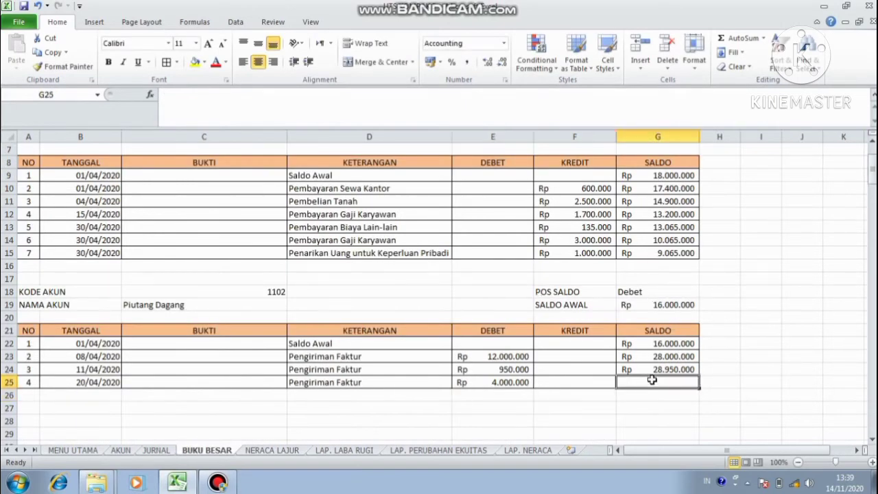
text(=)
click(653, 369)
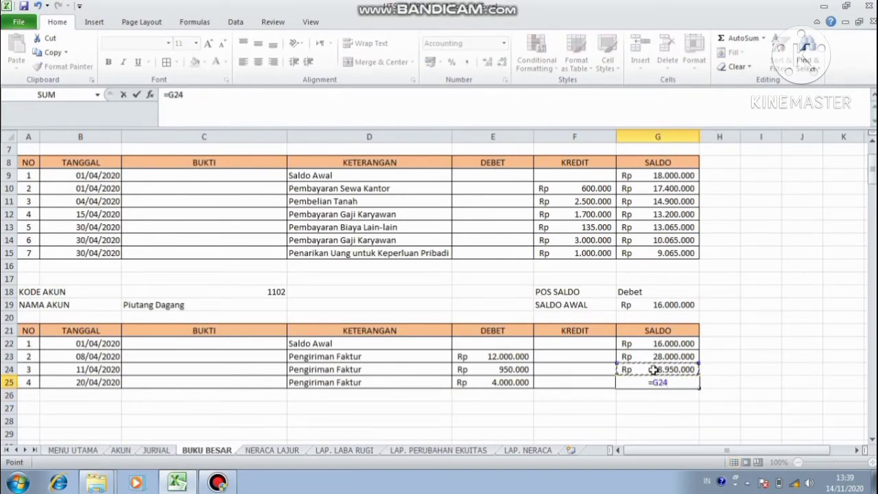
text(+)
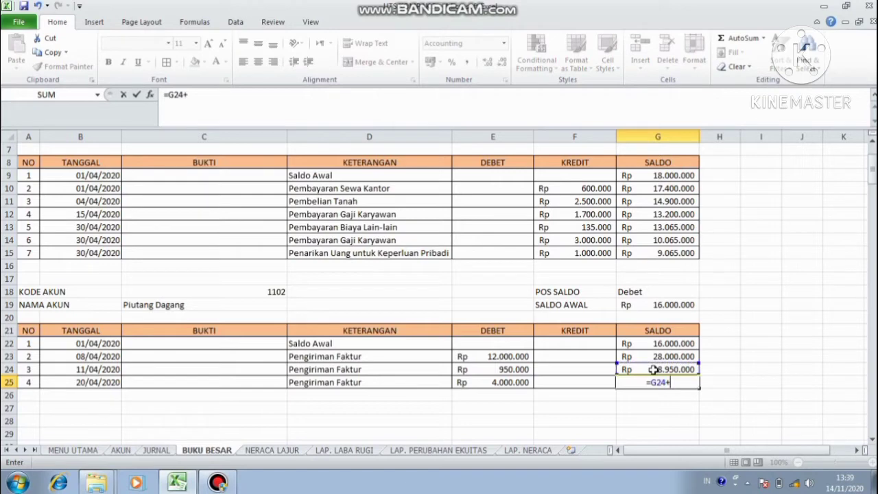
click(517, 382)
key(Return)
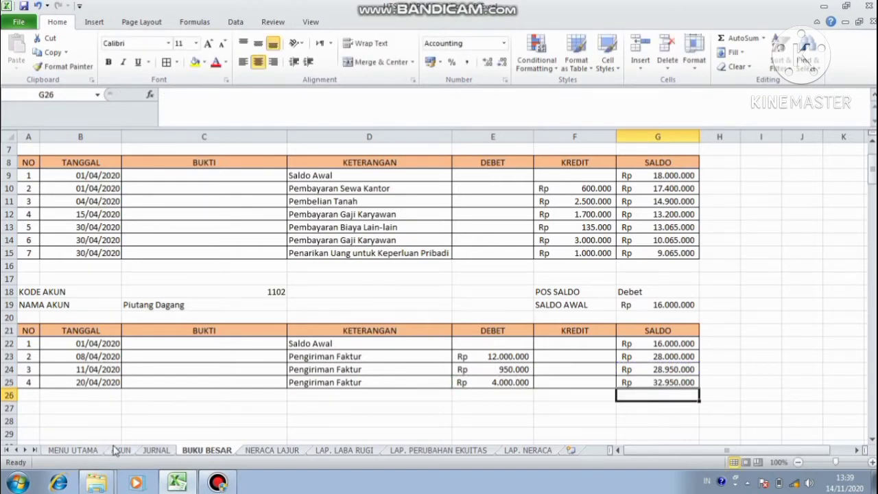
click(154, 451)
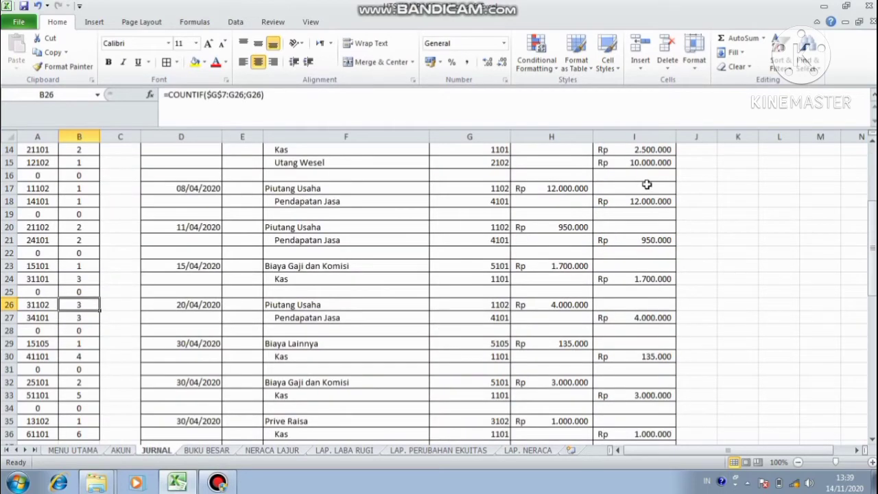
mouse_move(874, 225)
mouse_down()
mouse_move(874, 188)
mouse_move(873, 226)
mouse_up()
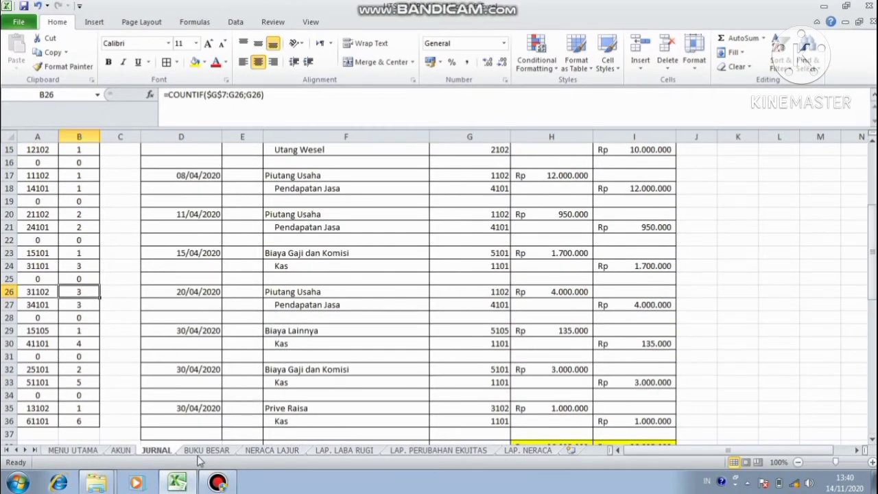
click(224, 450)
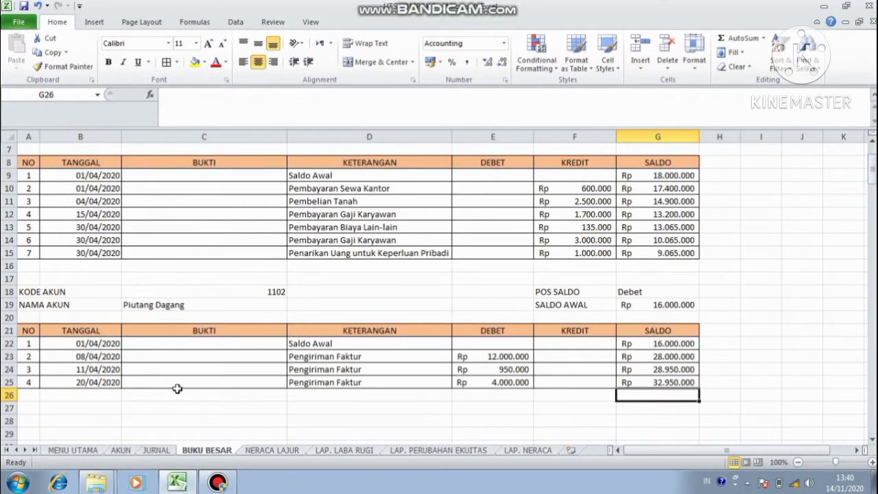
Copy the Piutang Dagang ledger header and opening balance row in A18:G22 to a new block starting at A28
drag(64, 296, 204, 310)
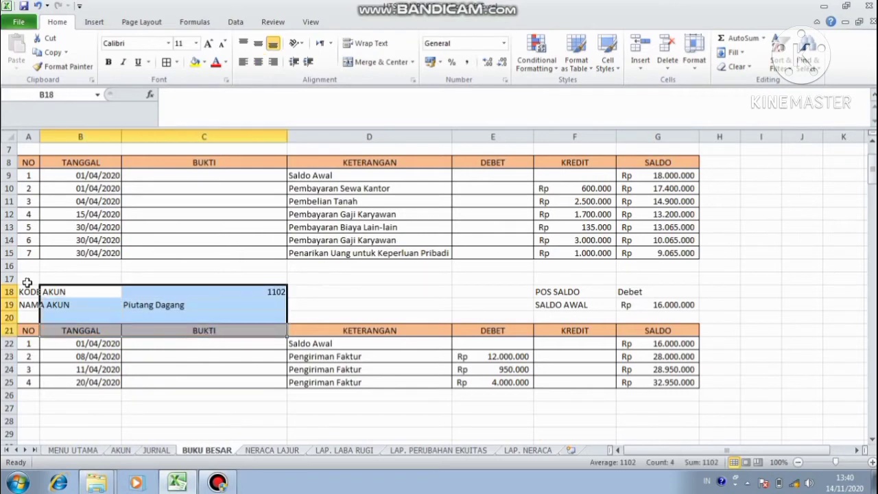
drag(29, 291, 677, 347)
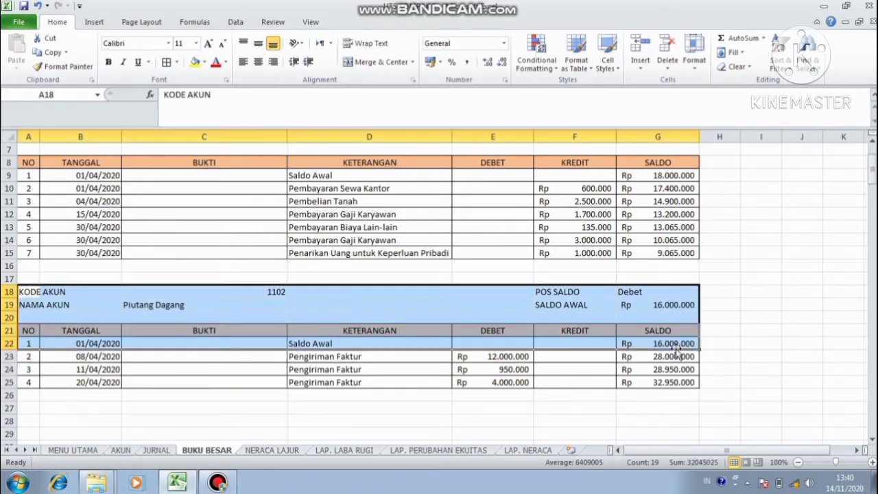
key(ctrl+c)
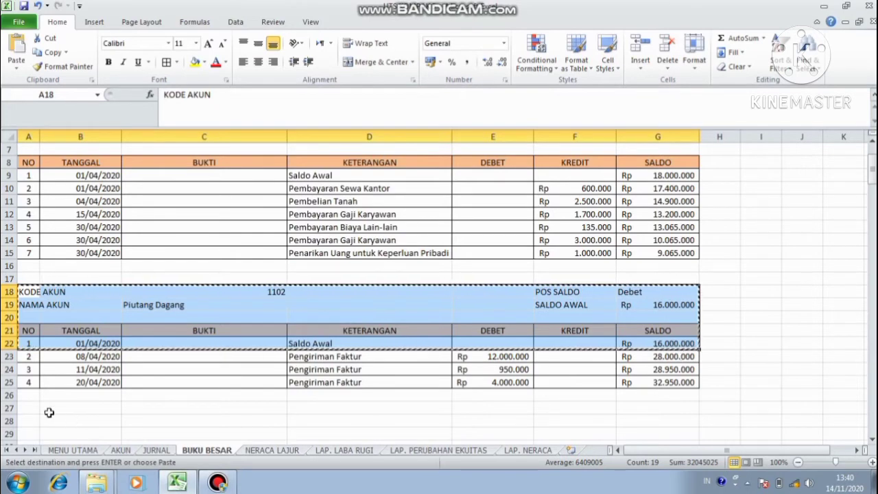
click(33, 420)
key(ctrl+v)
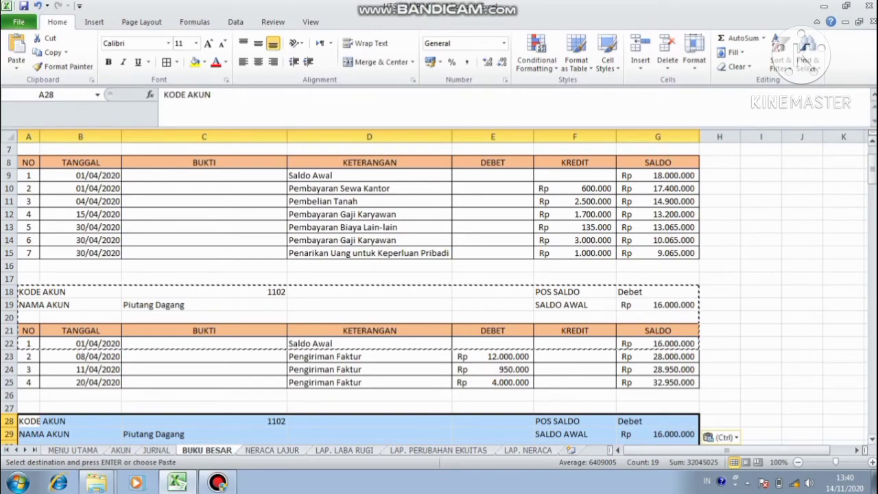
Set the account code of the third ledger in C28 to 1103
click(873, 440)
click(873, 441)
click(873, 440)
click(872, 441)
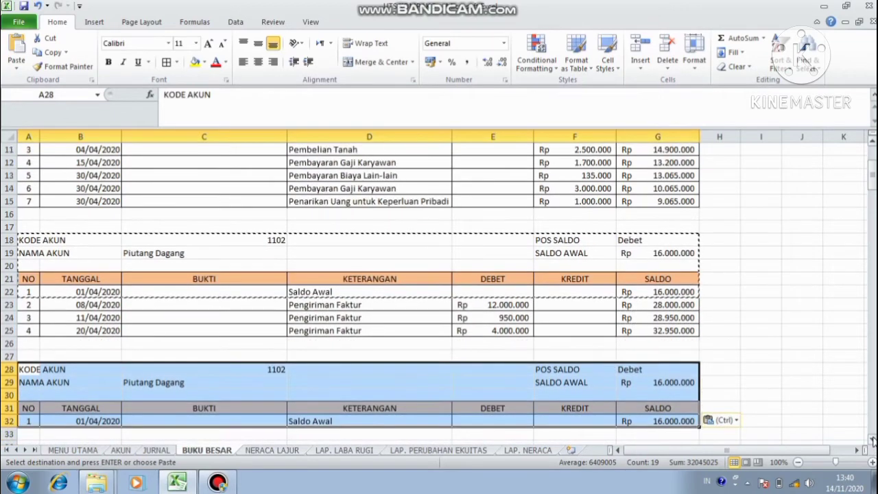
click(873, 440)
click(873, 440)
click(872, 440)
click(872, 440)
click(536, 357)
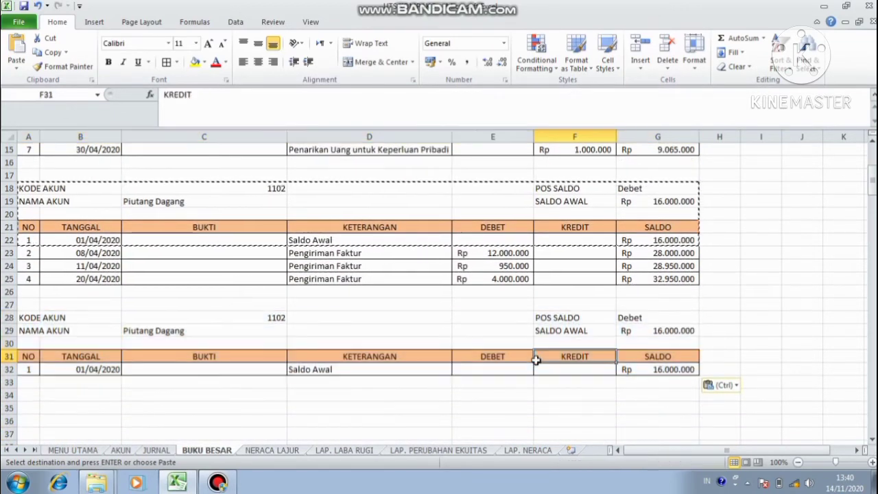
click(267, 318)
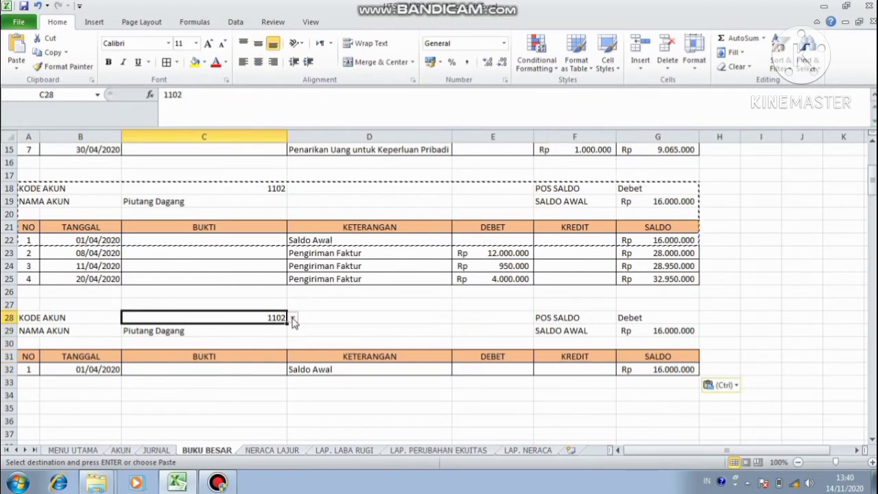
click(293, 320)
click(266, 337)
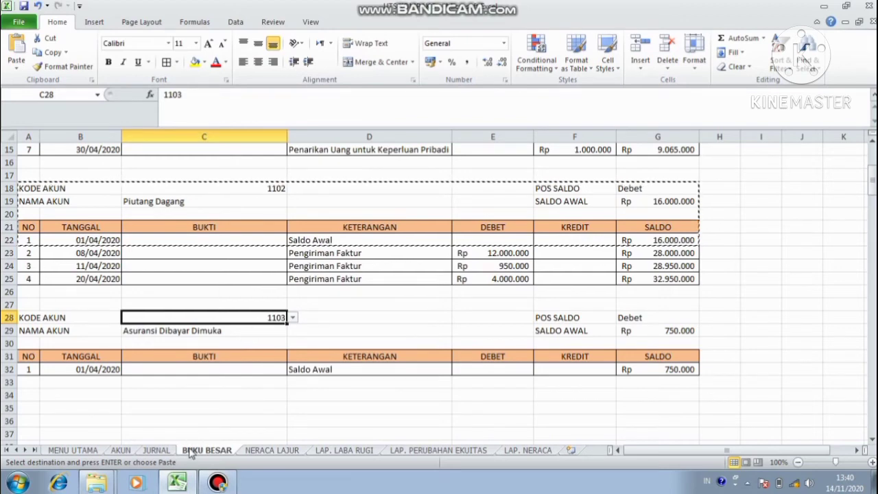
Look up account 1104 on the AKUN sheet and examine the JURNAL sheet for entries of that account
click(189, 397)
click(31, 407)
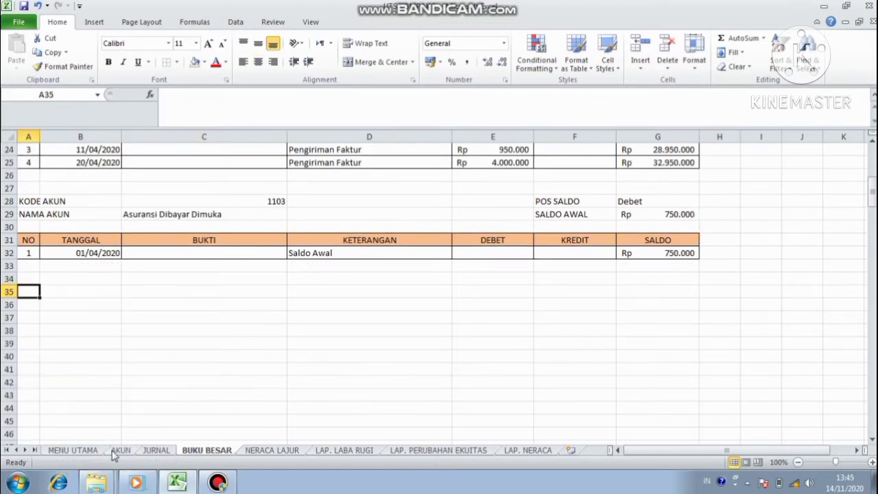
click(116, 452)
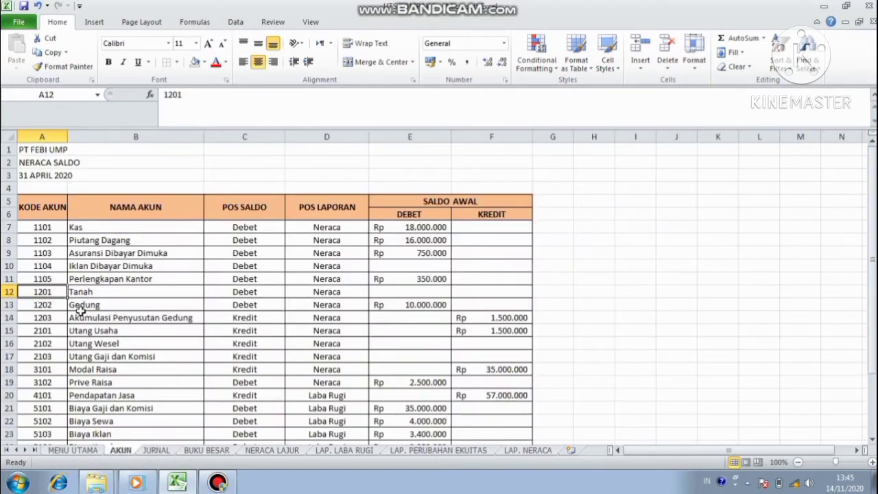
click(54, 266)
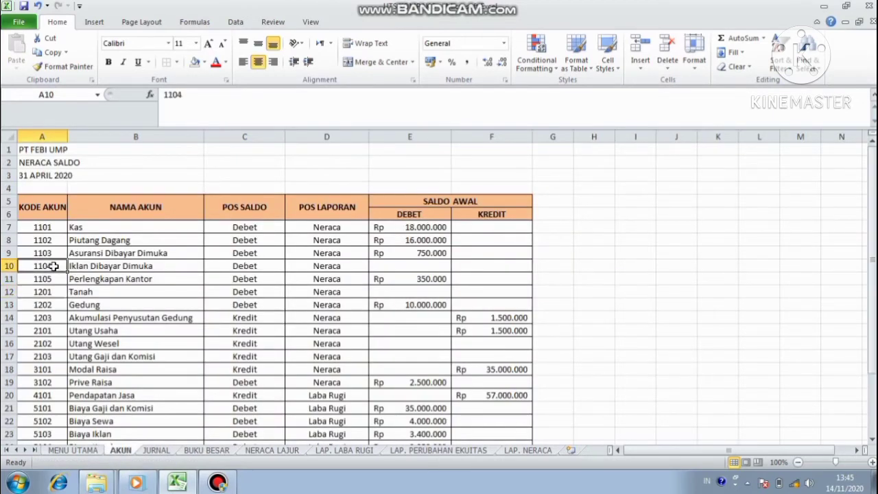
click(156, 451)
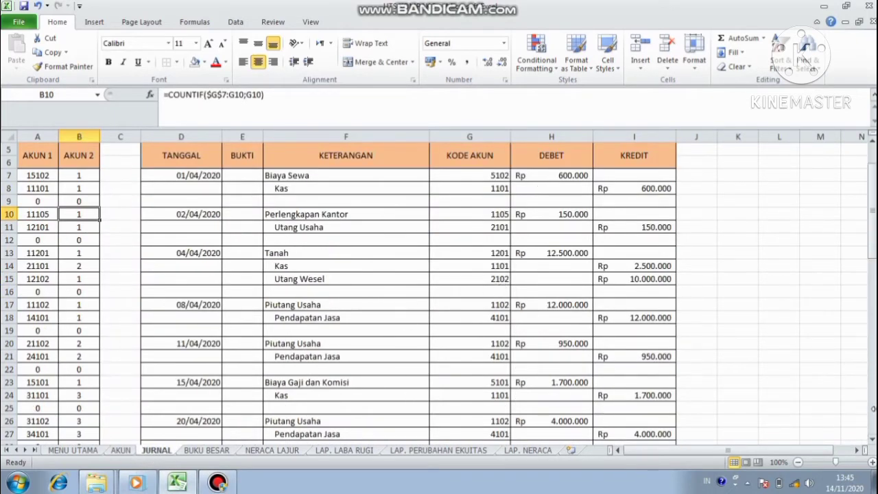
click(874, 414)
drag(874, 331, 870, 199)
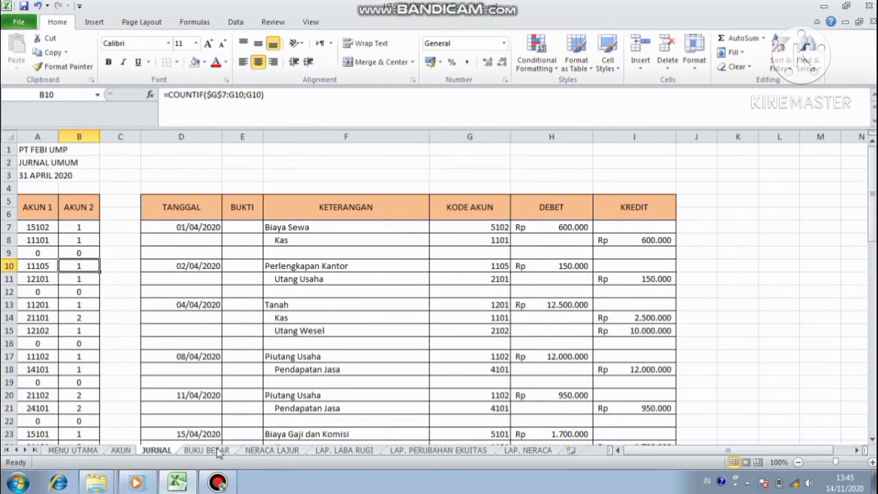
Copy the Asuransi Dibayar Dimuka ledger block A28:G32 on BUKU BESAR to a new block starting at A35
click(216, 453)
drag(31, 201, 643, 257)
key(ctrl+c)
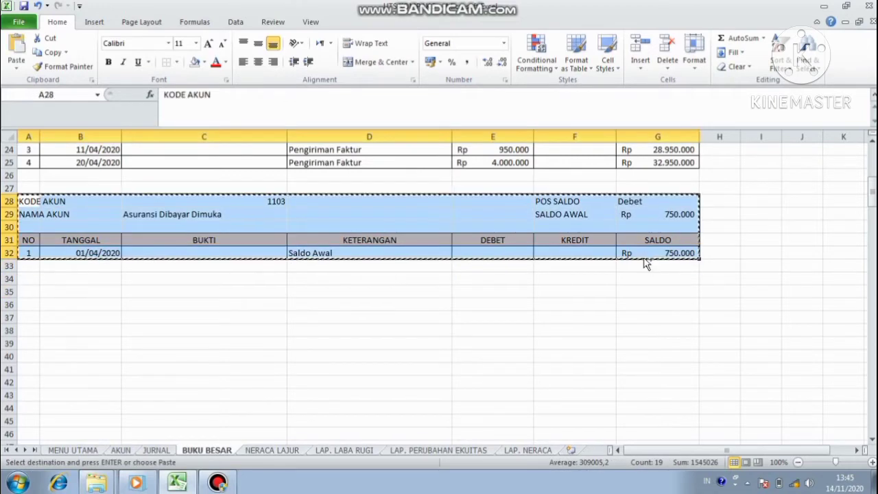
click(27, 292)
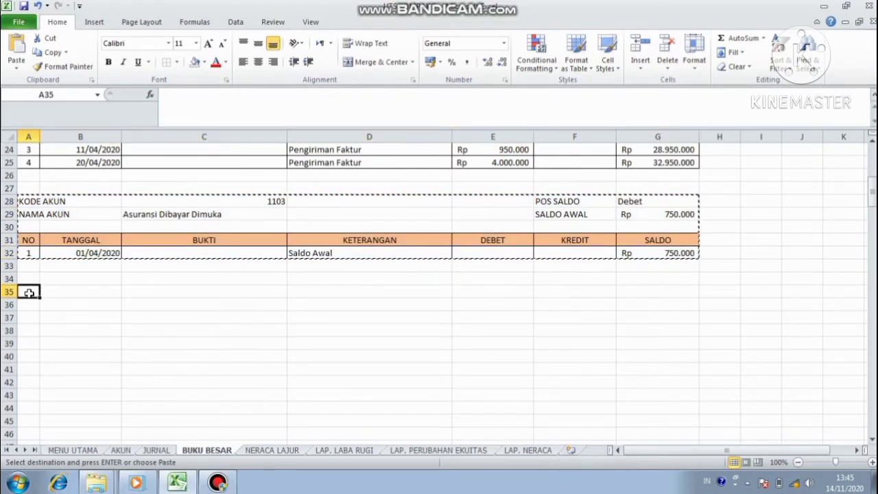
key(ctrl+v)
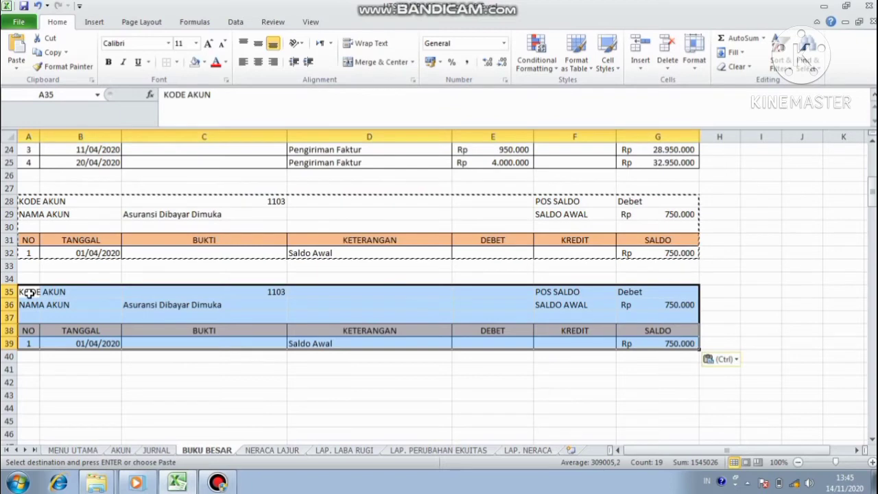
Set the account code of the fourth ledger in C35 to 1104
click(151, 291)
click(293, 291)
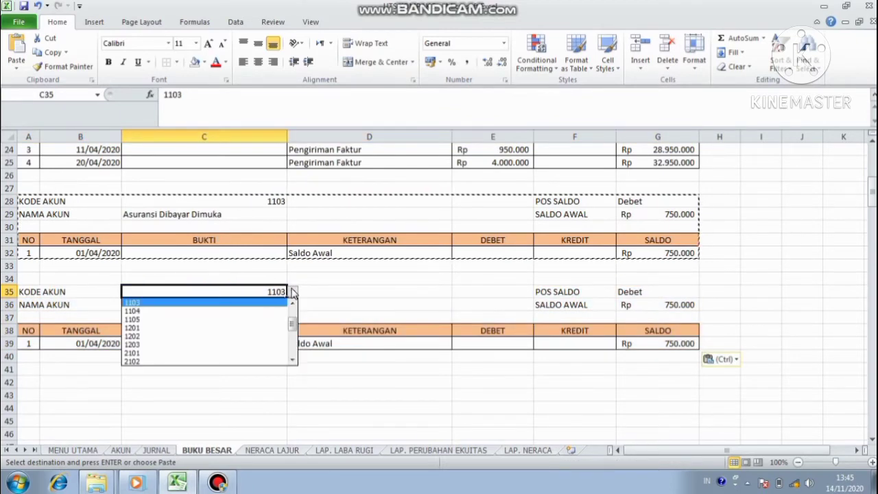
click(271, 312)
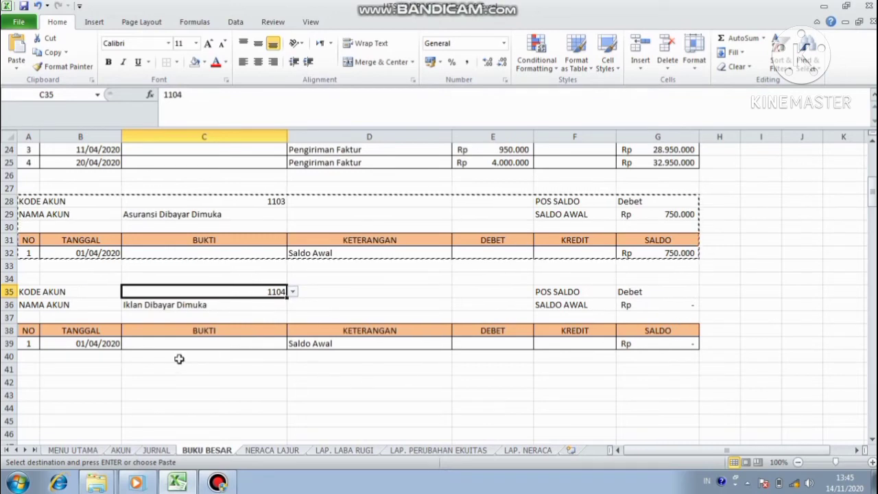
Check the next account code on the AKUN sheet and copy the BUKU BESAR ledger block A35:G39 to A42
click(122, 450)
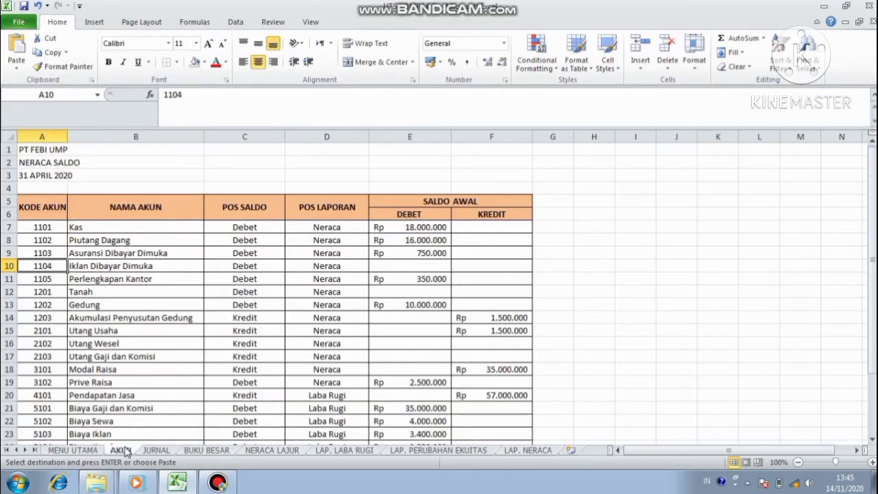
click(39, 279)
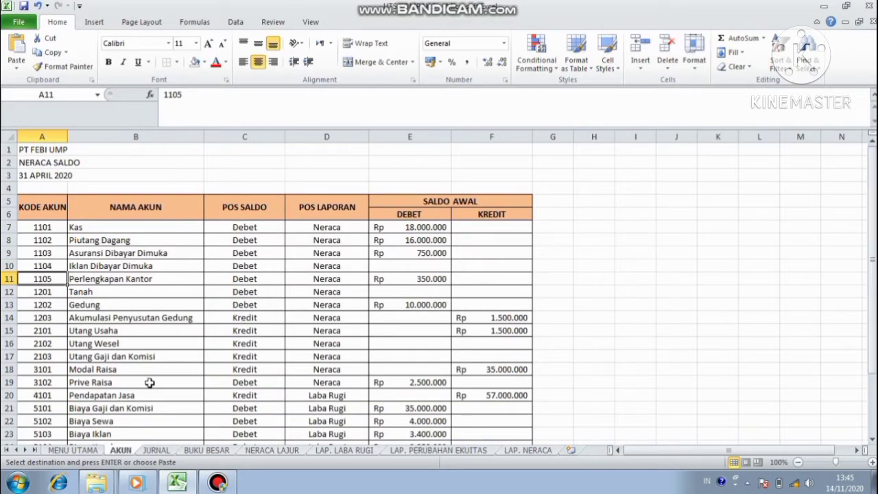
click(198, 450)
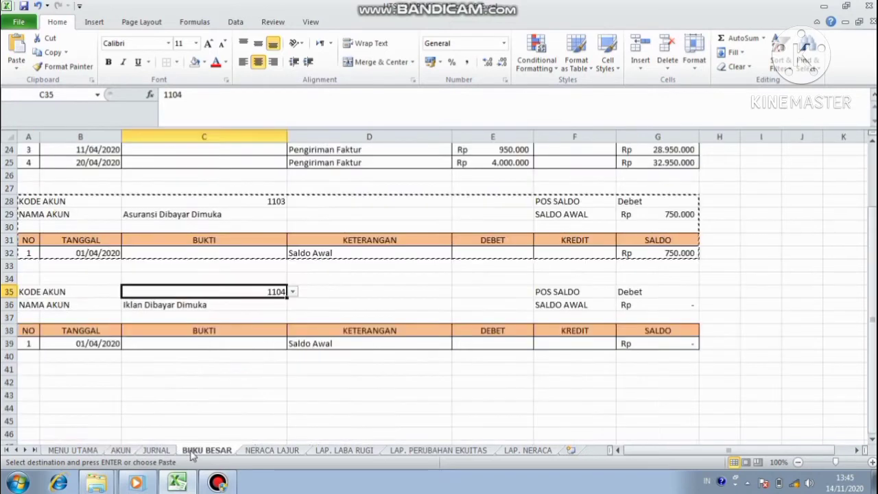
drag(23, 291, 674, 347)
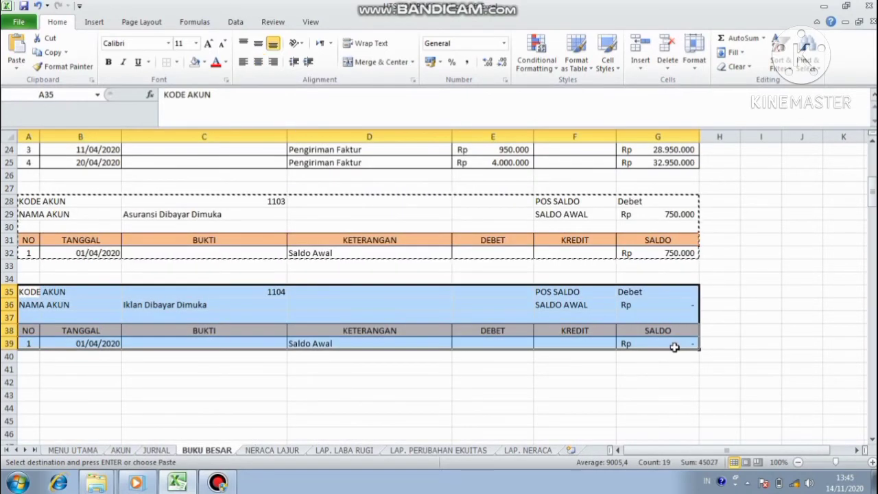
key(ctrl+c)
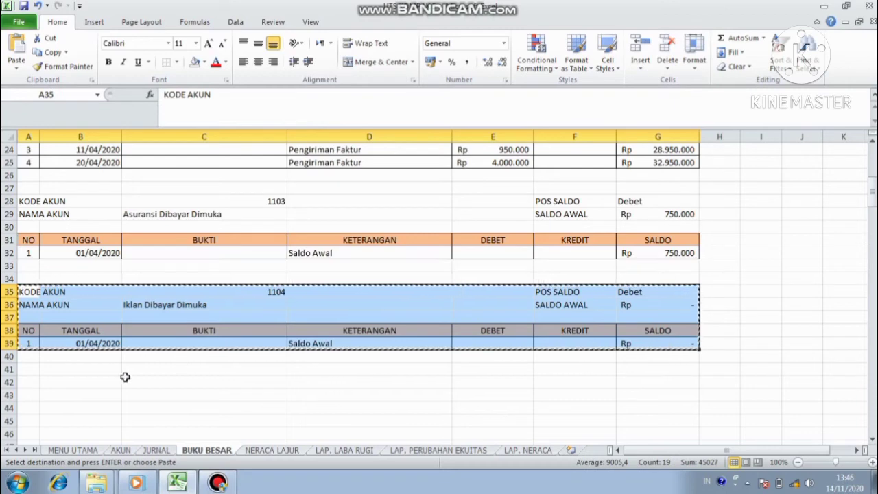
click(38, 382)
key(ctrl+v)
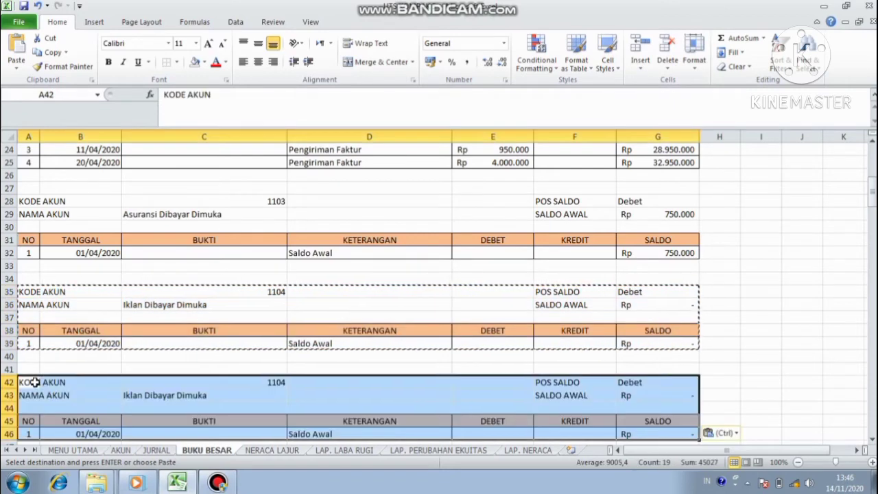
Set the account code of the fifth ledger in C42 to 1105
click(163, 382)
click(293, 382)
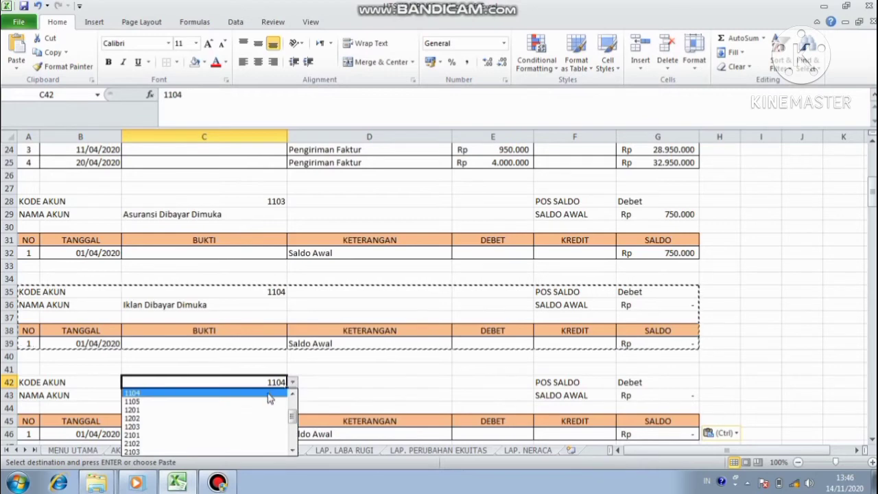
click(266, 402)
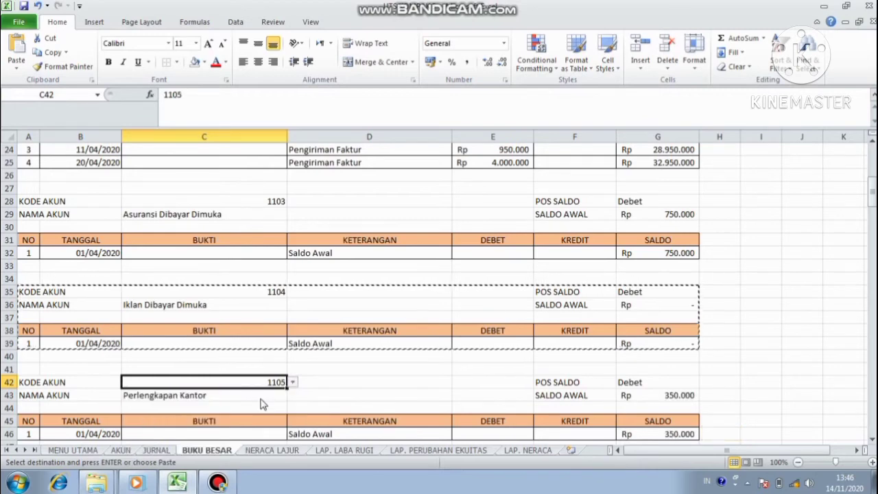
Apply all borders to A47:G47 under the Perlengkapan Kantor ledger and number the new row 2 in A47
click(873, 440)
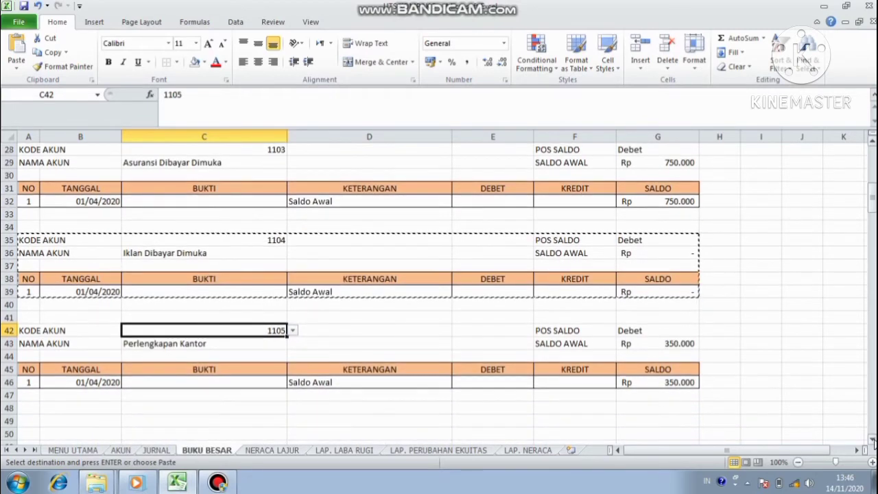
click(30, 391)
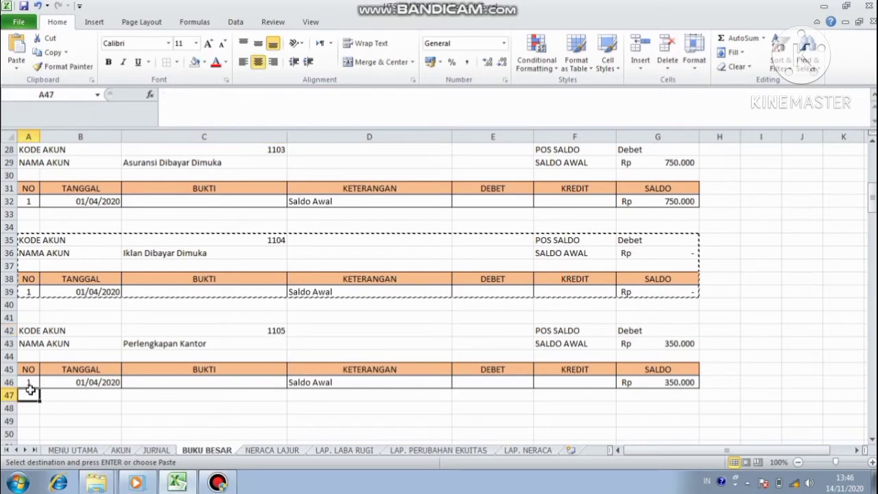
key(shift+Right)
key(shift+Right)
key(shift+Right)
key(shift+Right)
key(shift+Right)
key(shift+Right)
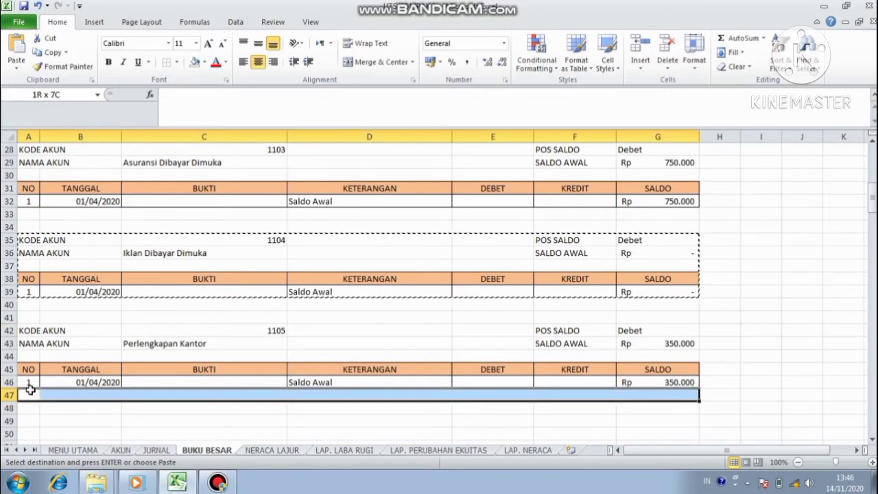
click(177, 63)
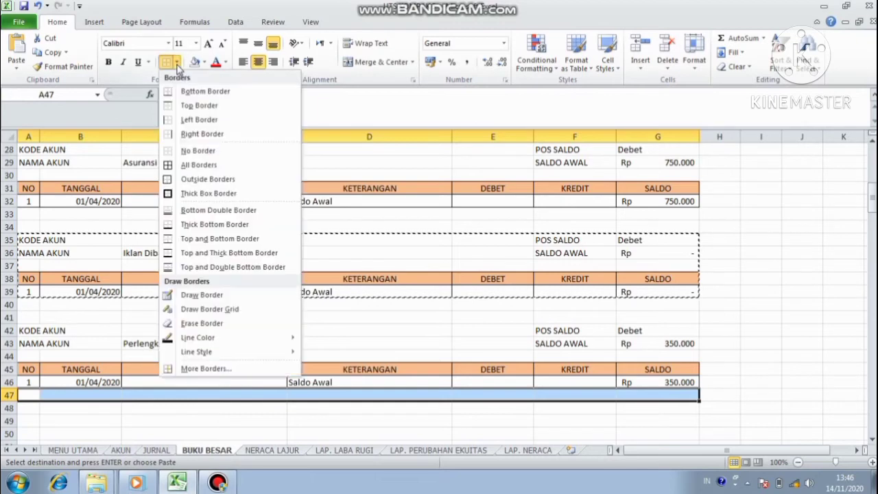
click(184, 165)
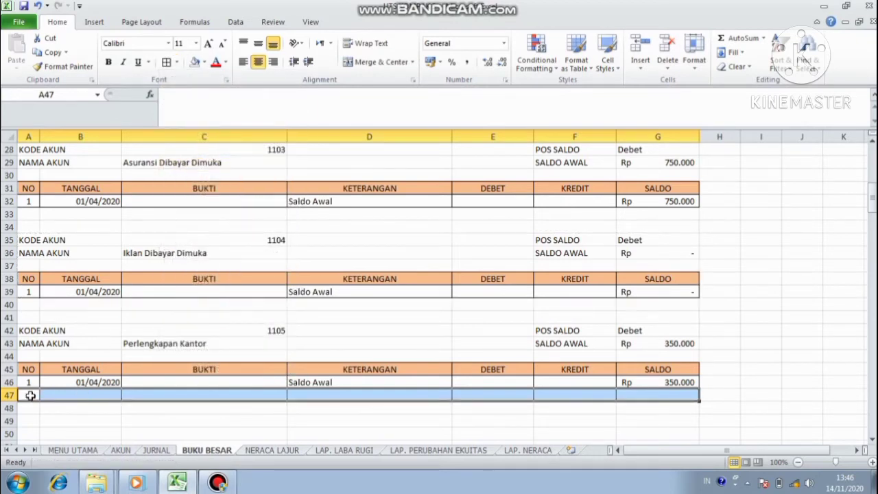
click(30, 395)
text(2)
Link the date of the Perlengkapan Kantor ledger's entry 2 in B47 to JURNAL cell D10
click(52, 400)
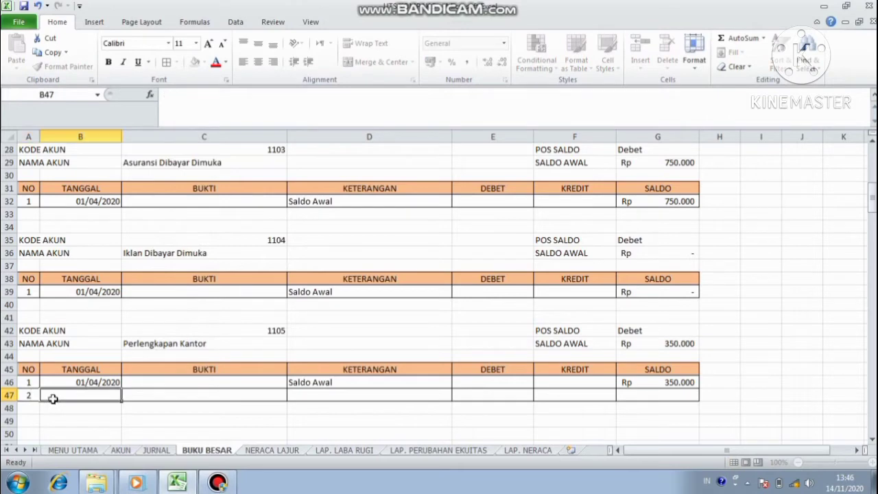
text(=)
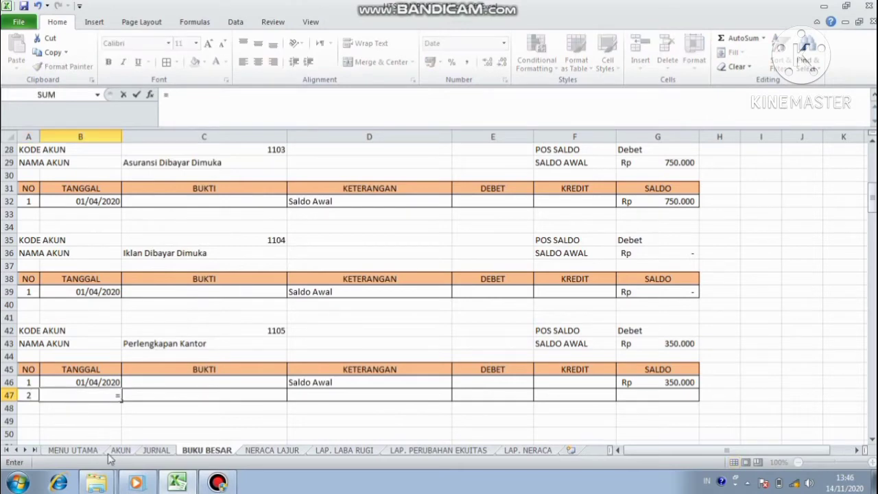
click(156, 452)
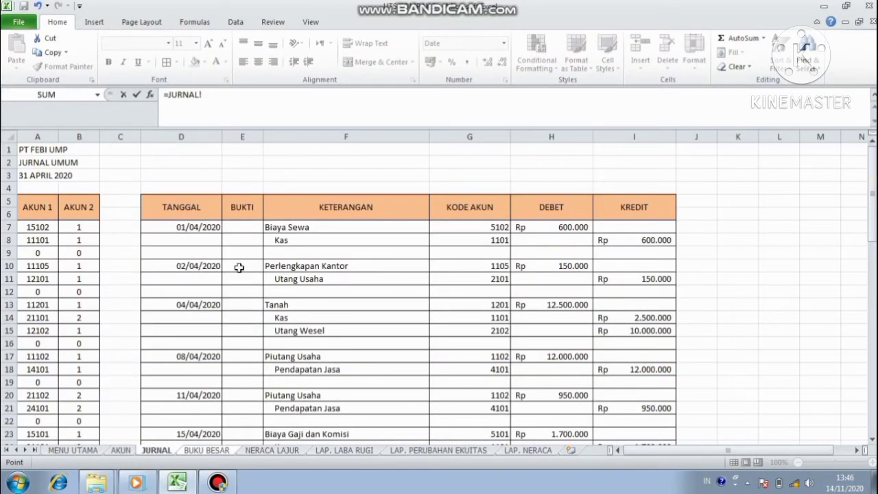
click(200, 266)
key(Return)
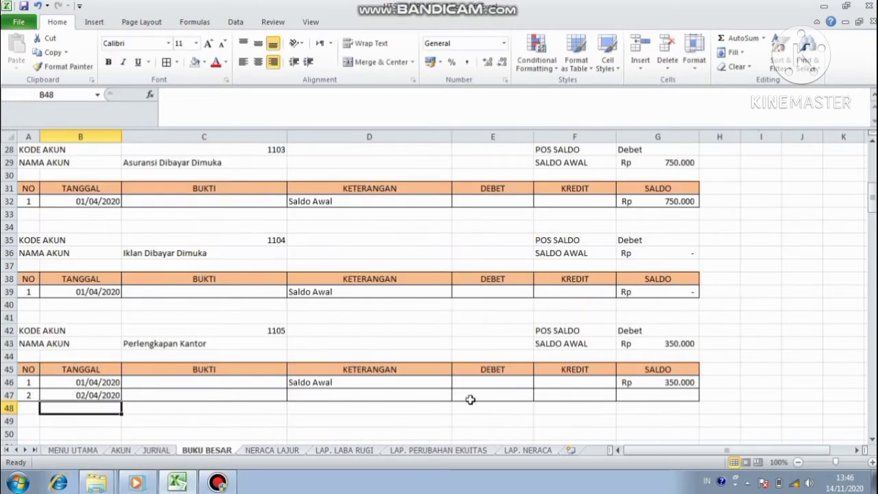
Enter the description "Membeli Perlengkapan Kantor" in D47 for entry 2 of the Perlengkapan Kantor ledger
click(443, 396)
text(Me)
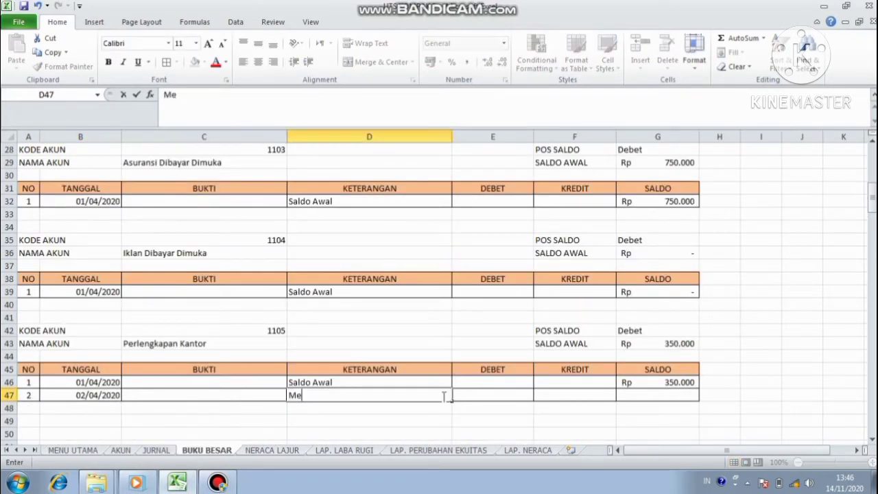
text(mbeli Pe)
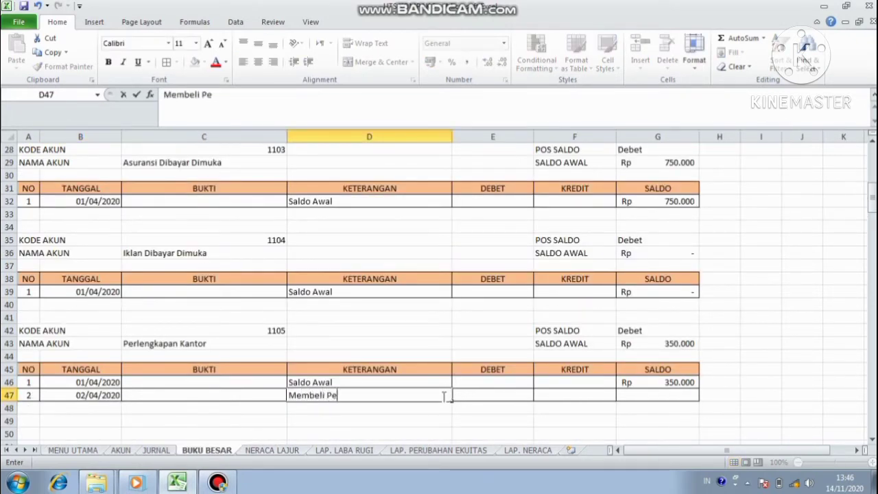
text(rlengka)
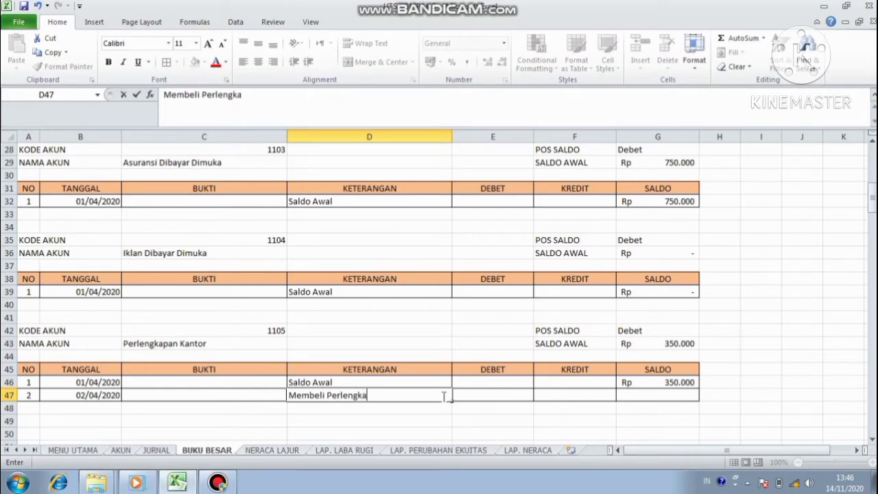
text(pan Kantor)
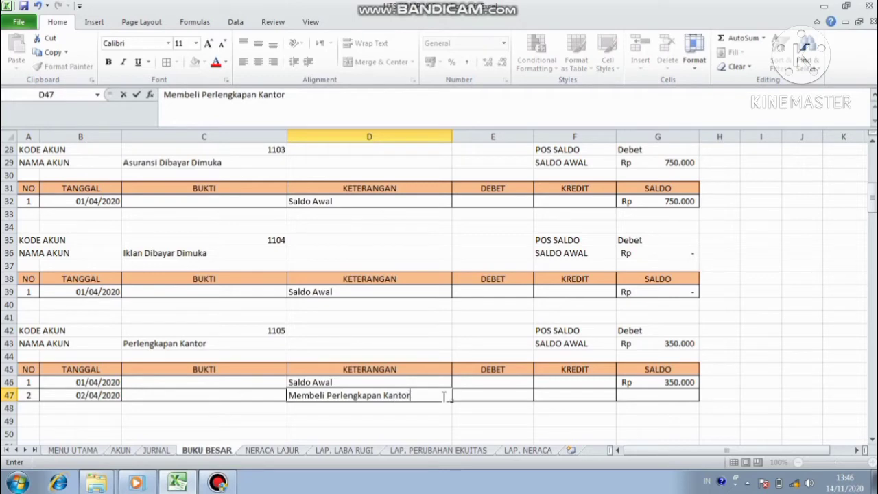
Link the debit amount of the Perlengkapan Kantor ledger's entry 2 in E47 to JURNAL cell H10
click(521, 396)
text(=)
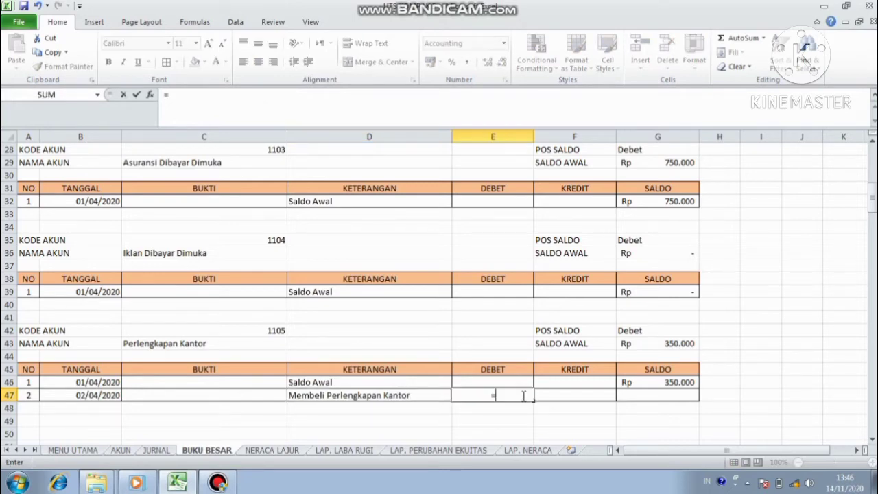
click(155, 450)
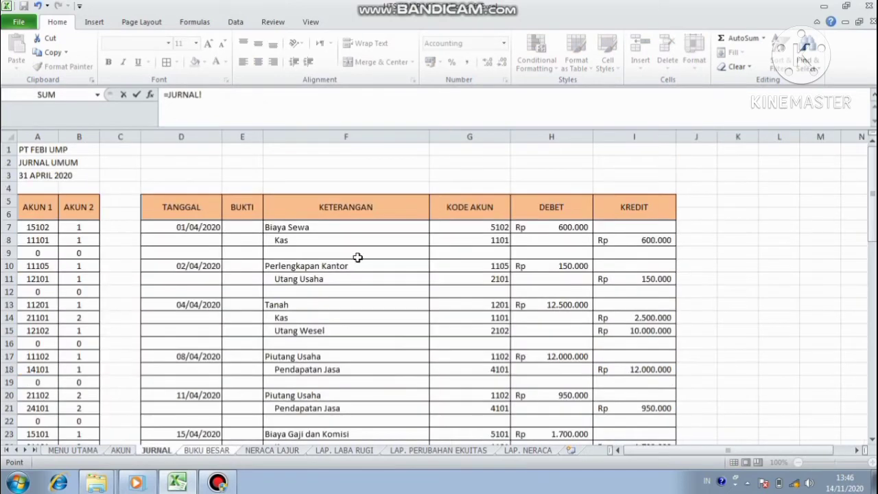
click(571, 264)
key(Return)
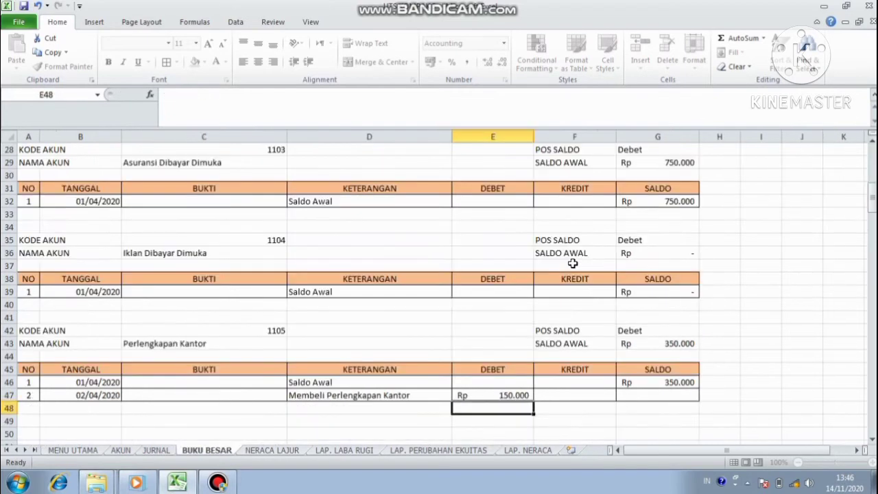
Calculate the running balance of the Perlengkapan Kantor ledger in G47 with the formula =G46+E47
click(688, 391)
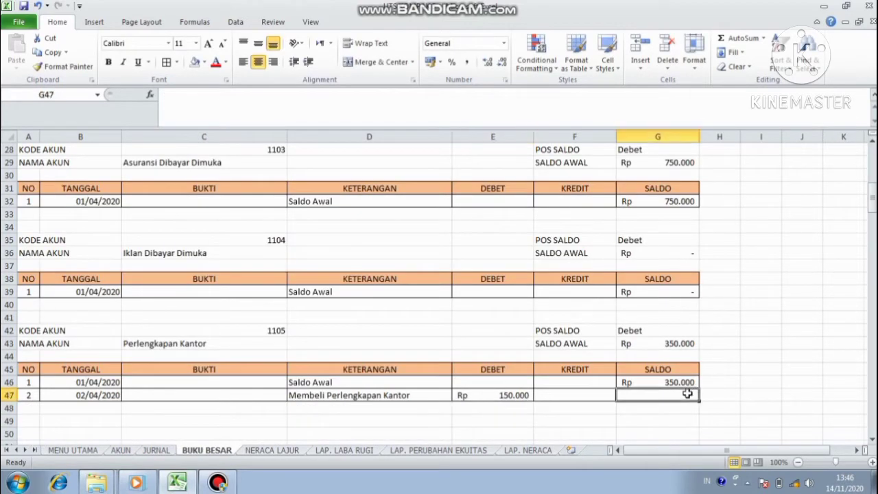
text(=)
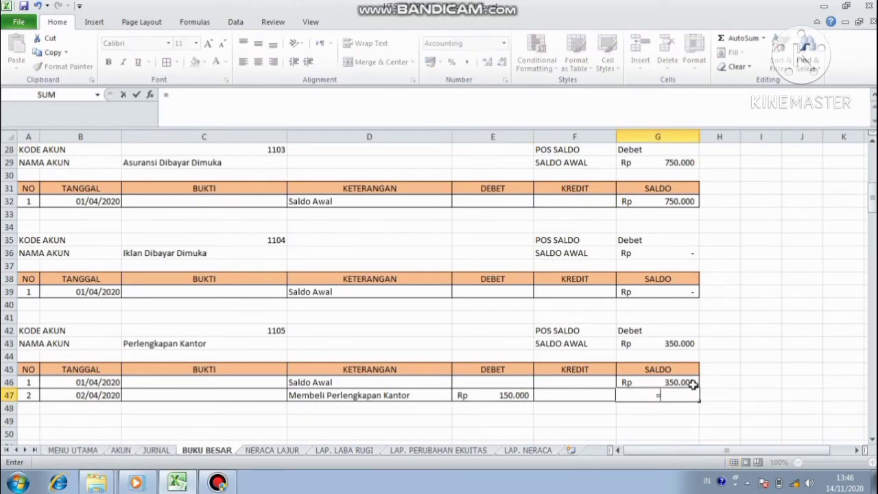
click(692, 384)
text(+)
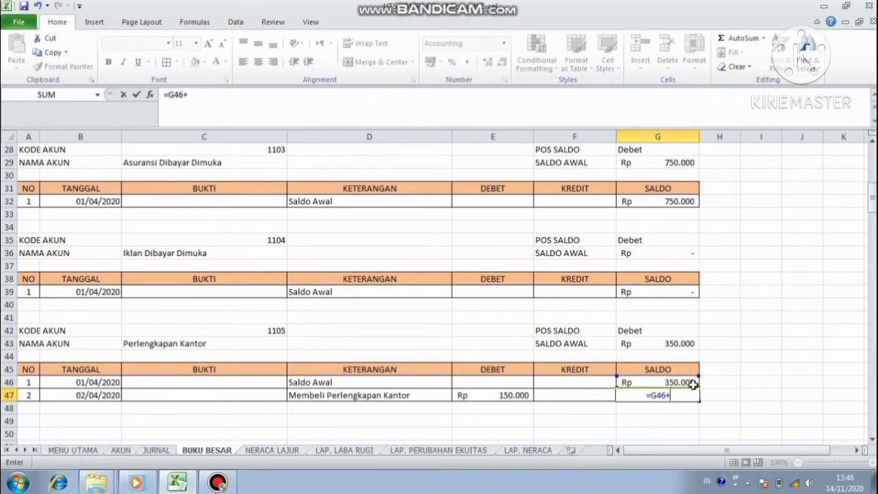
click(514, 395)
key(Return)
key(Return)
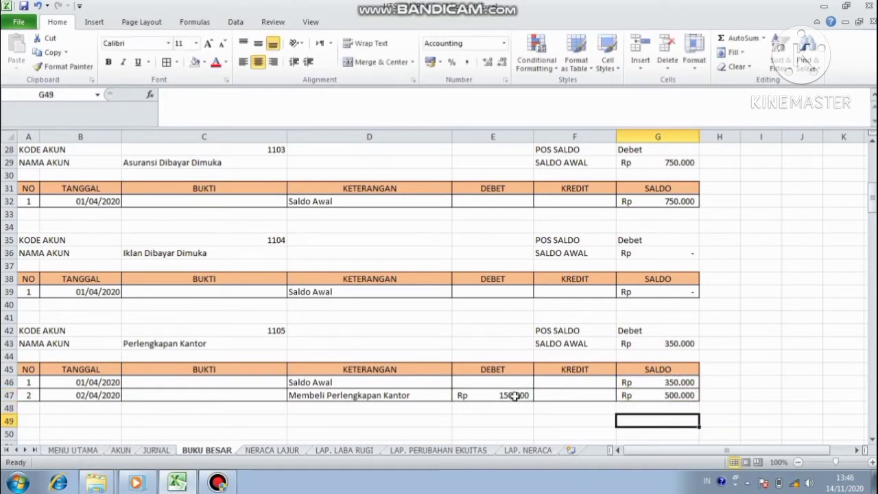
Check the next account code on the AKUN sheet and copy the BUKU BESAR ledger block A42:G47 to A50
click(121, 450)
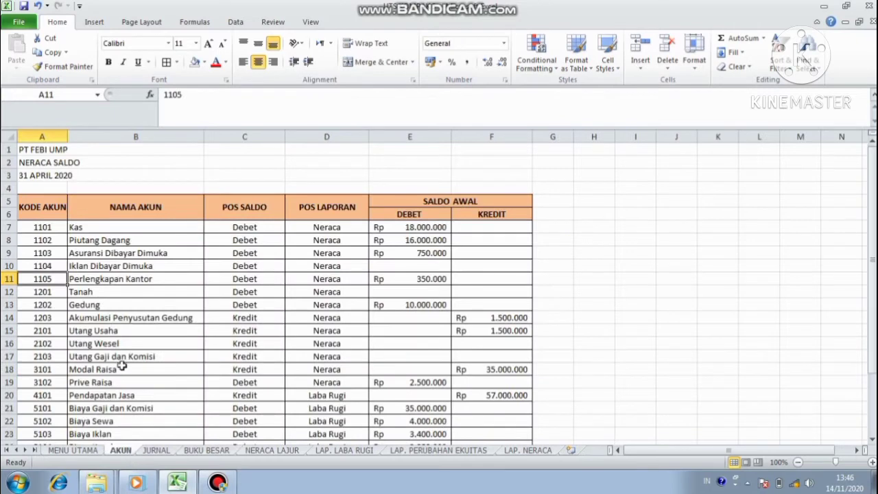
click(61, 292)
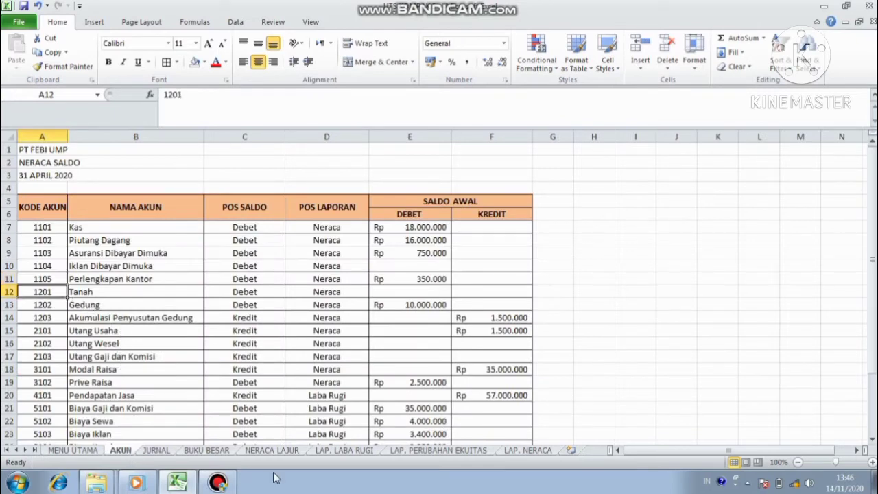
click(209, 451)
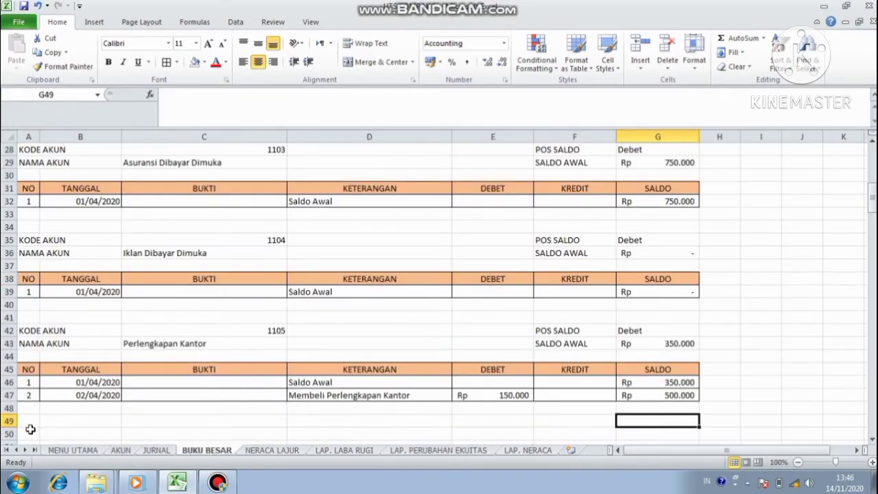
drag(32, 335, 687, 393)
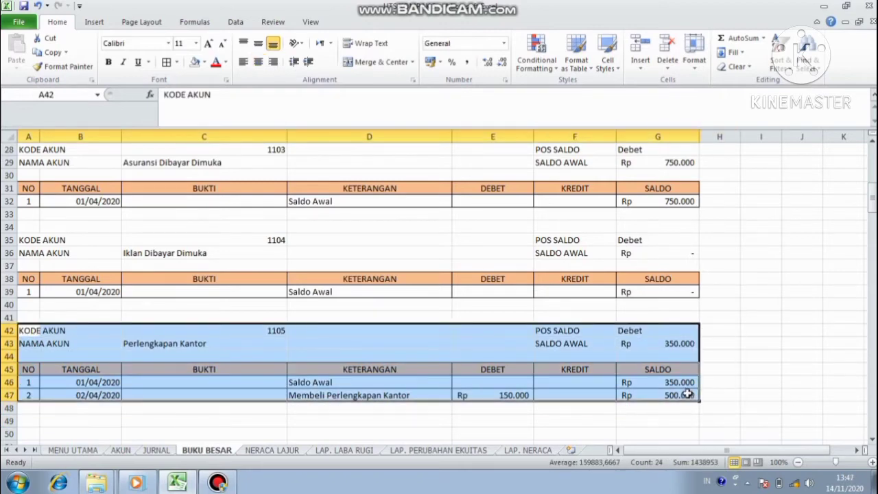
key(ctrl+c)
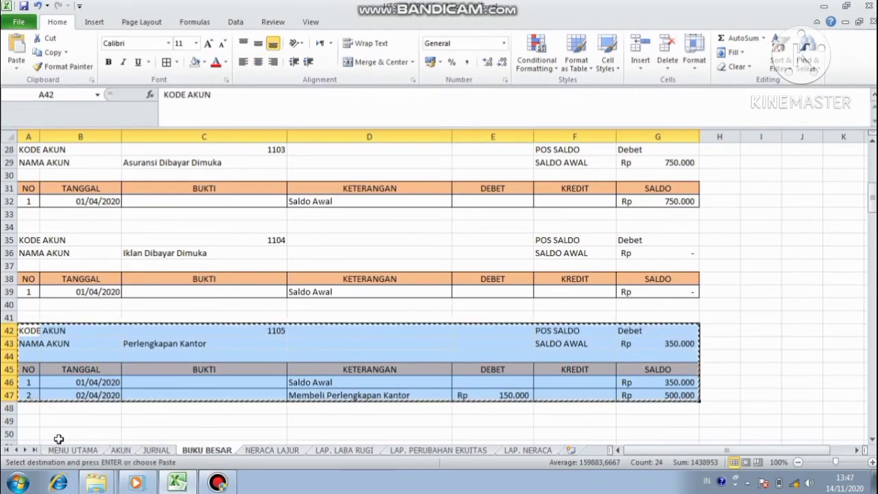
click(31, 437)
key(ctrl+v)
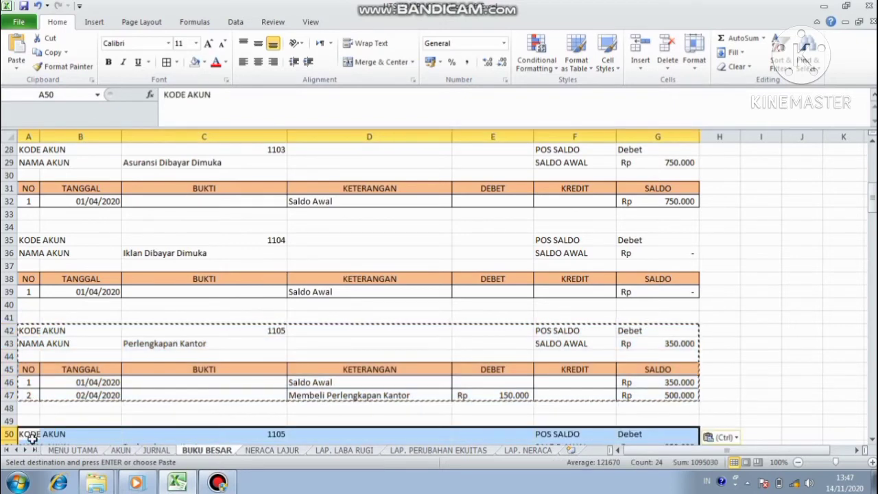
Set the account code of the sixth ledger in C50 to 1201
click(32, 443)
key(Down)
key(Down)
key(Down)
key(Down)
key(Down)
key(Down)
key(Down)
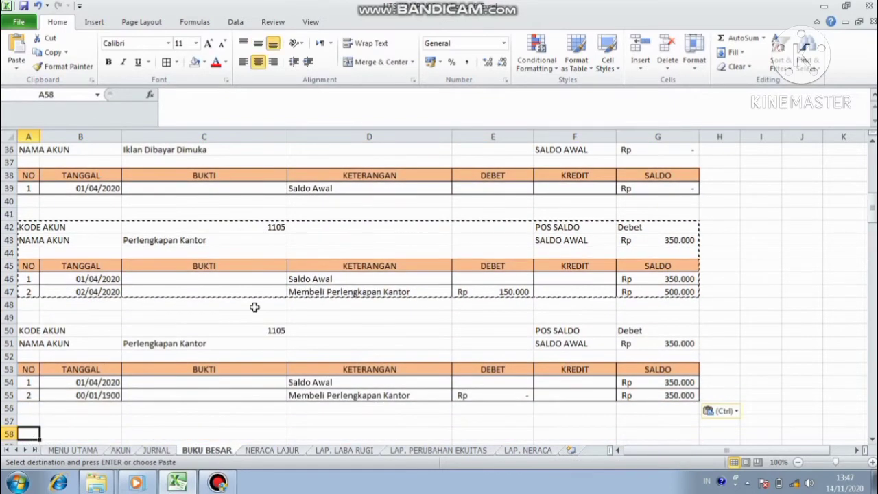
click(268, 330)
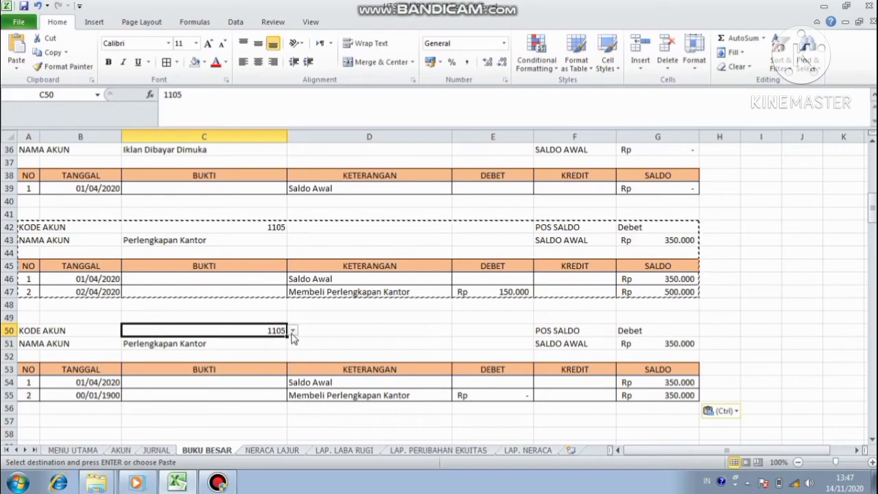
click(293, 331)
click(269, 349)
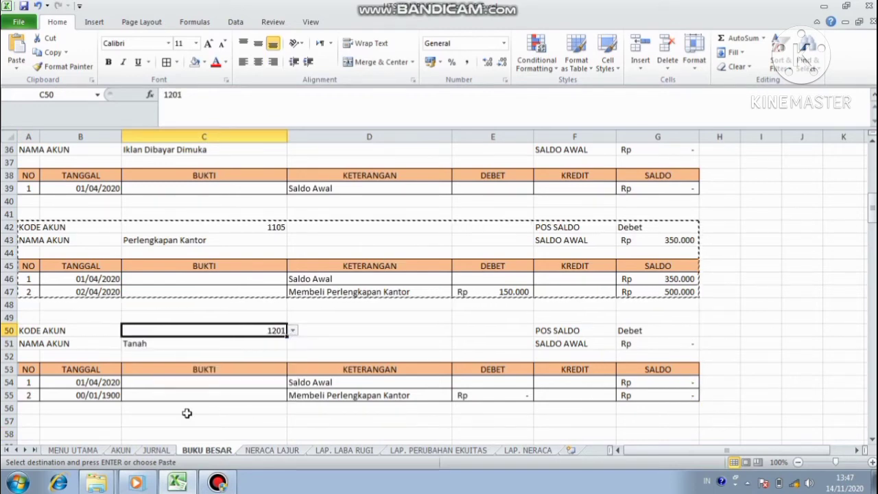
Clear the copied entry 2 contents from B55:G55 in the Tanah ledger, keeping its row number
click(89, 396)
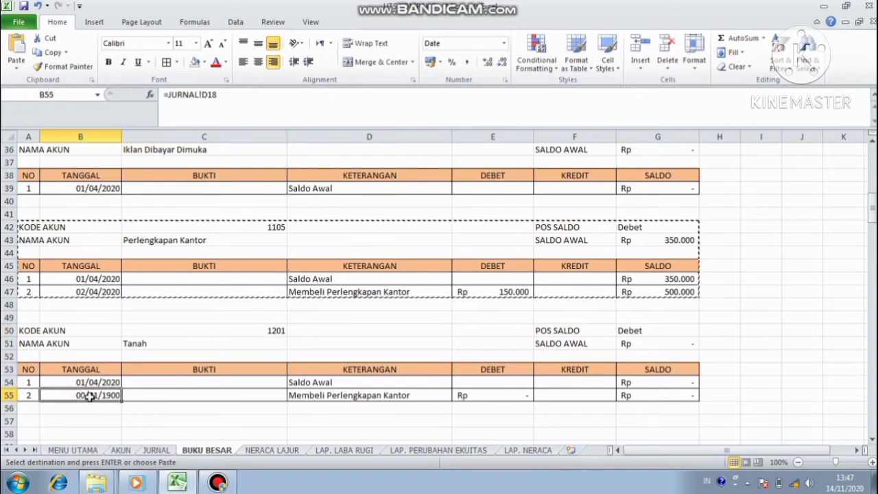
key(Delete)
key(shift+Right)
key(shift+Right)
key(shift+Right)
key(shift+Right)
key(shift+Right)
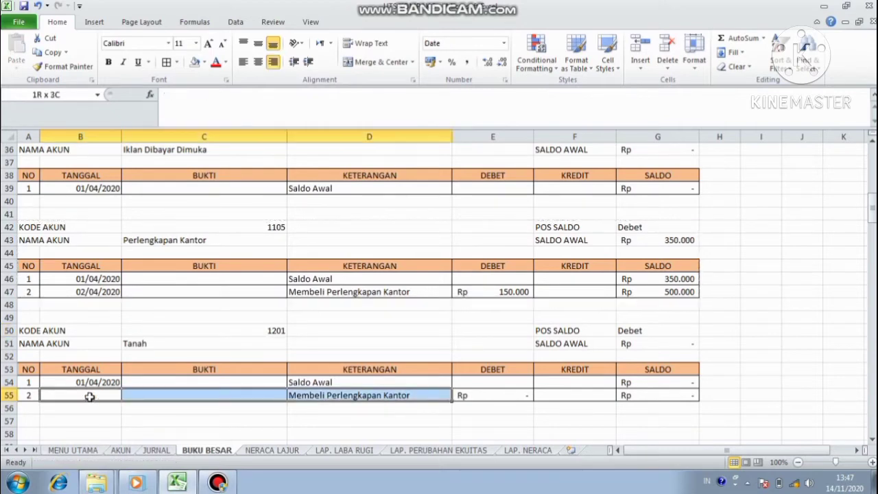
key(Delete)
Link the date of the Tanah ledger's entry 2 in B55 to JURNAL cell D13
click(89, 397)
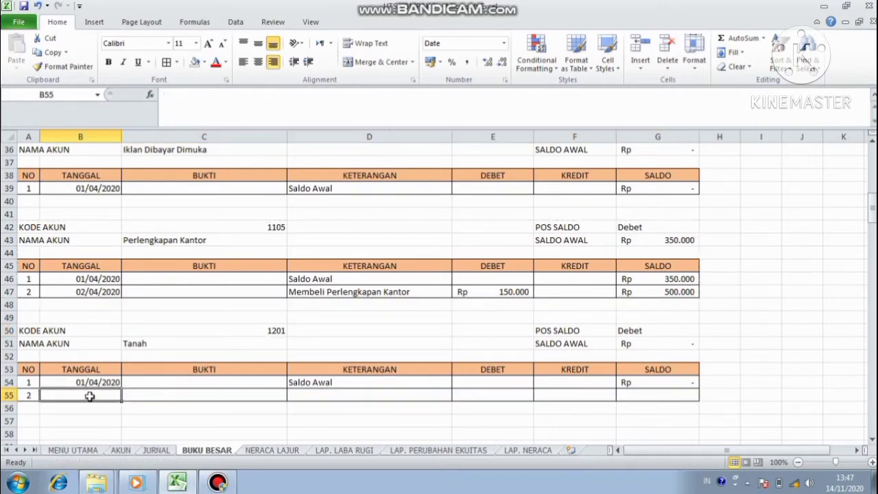
text(=)
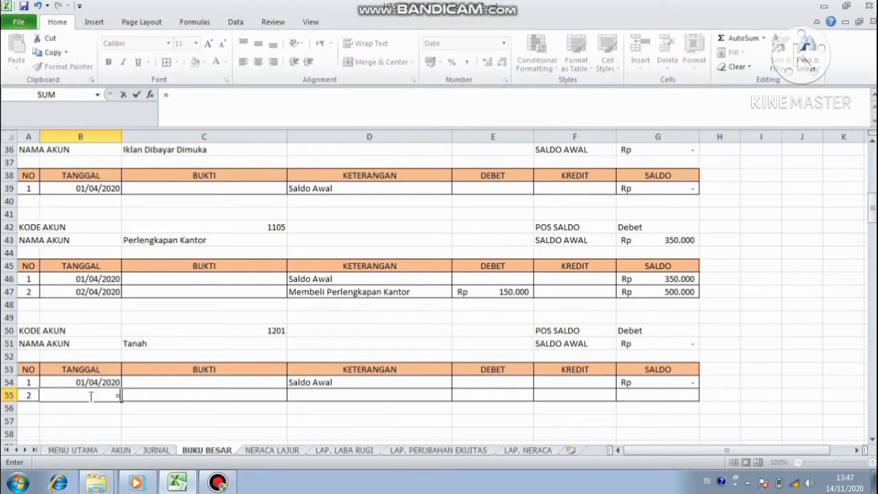
click(157, 451)
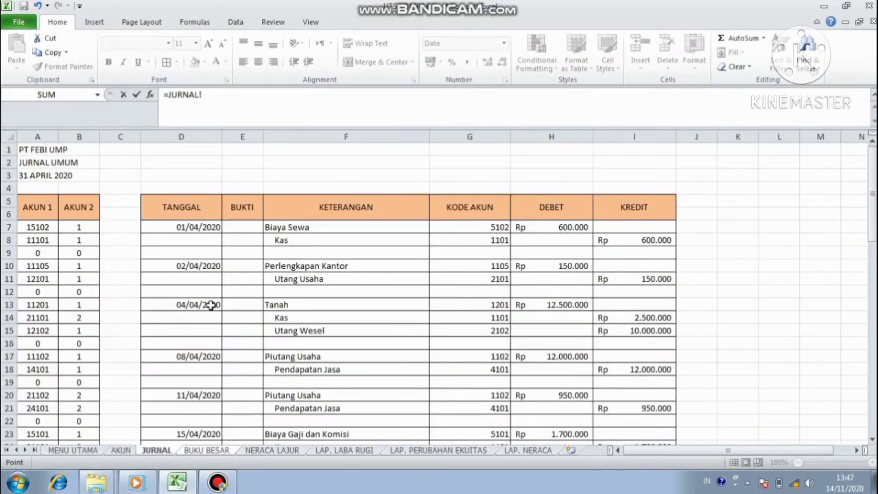
click(211, 305)
key(Return)
Enter the description "Membeli Tanah" in D55 for entry 2 of the Tanah ledger
click(389, 392)
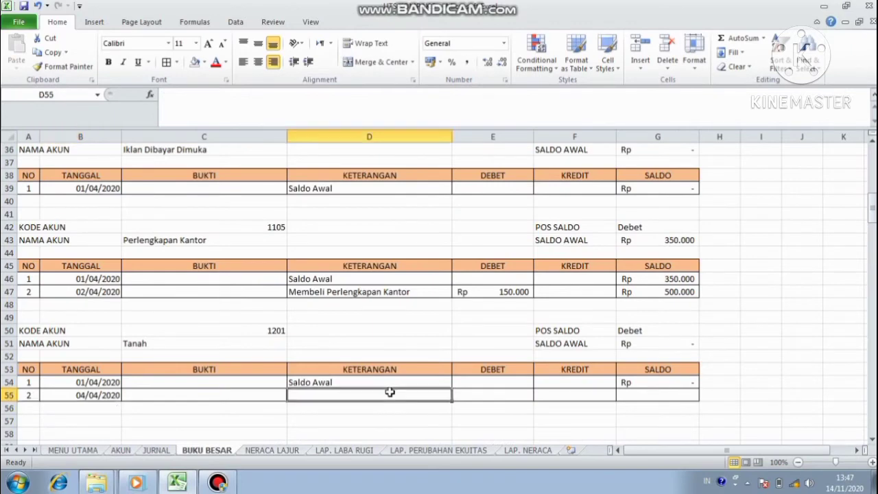
text(M)
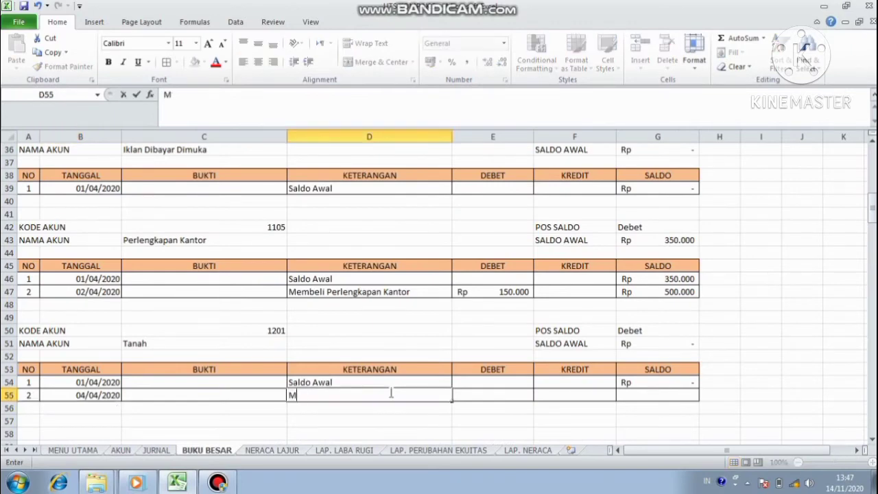
text(embeli Tanah)
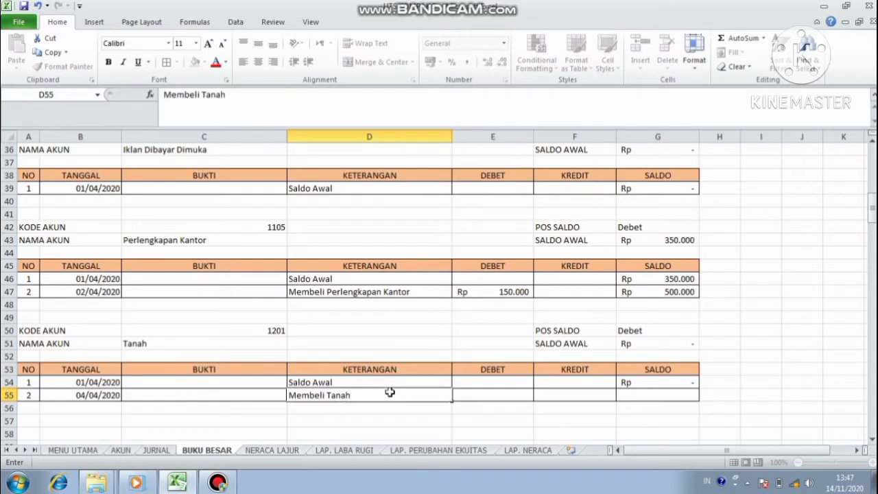
key(Tab)
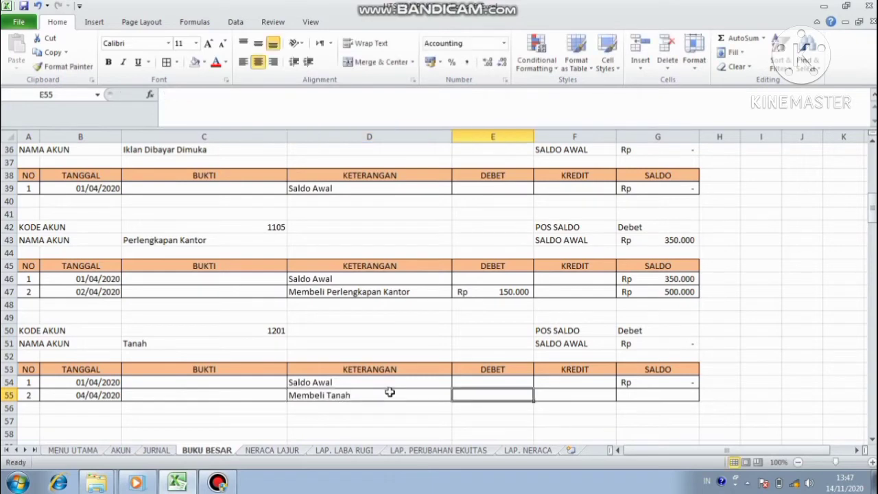
Link the debit amount of the Tanah ledger's entry 2 in E55 to JURNAL cell H13
text(=)
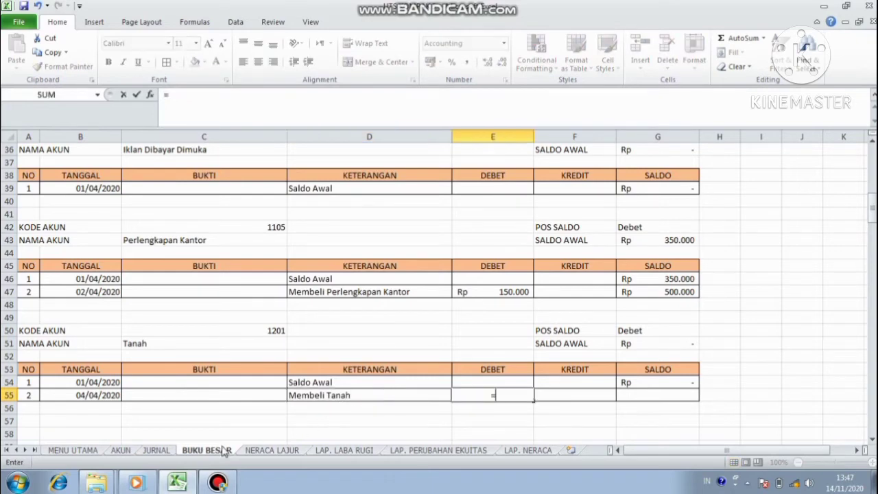
click(159, 453)
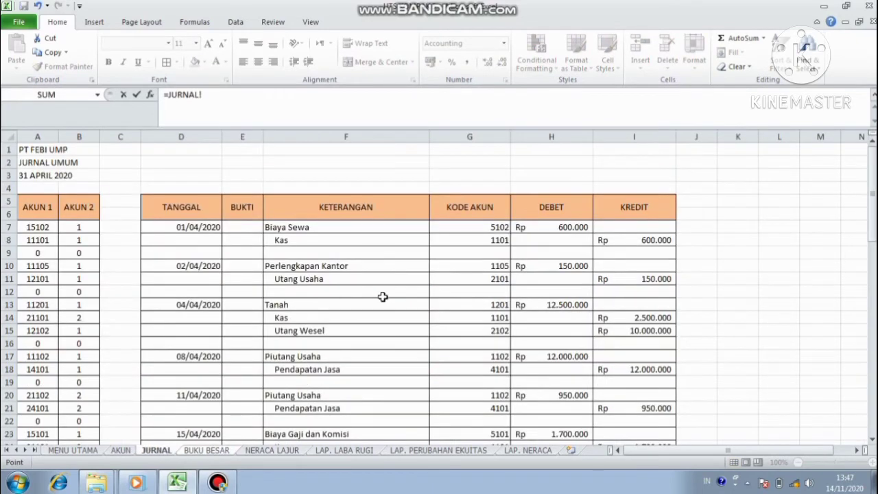
click(512, 307)
key(Return)
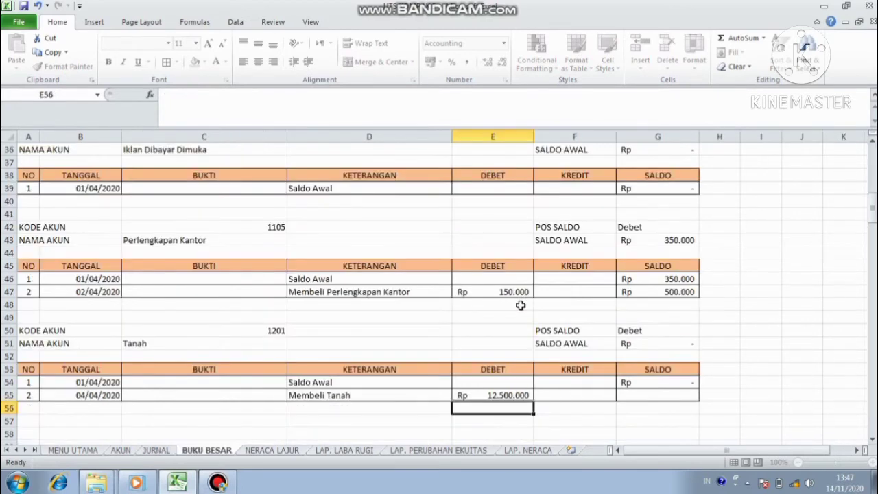
Calculate the running balance of the Tanah ledger in G55 with the formula =G54+E55
click(665, 398)
text(=)
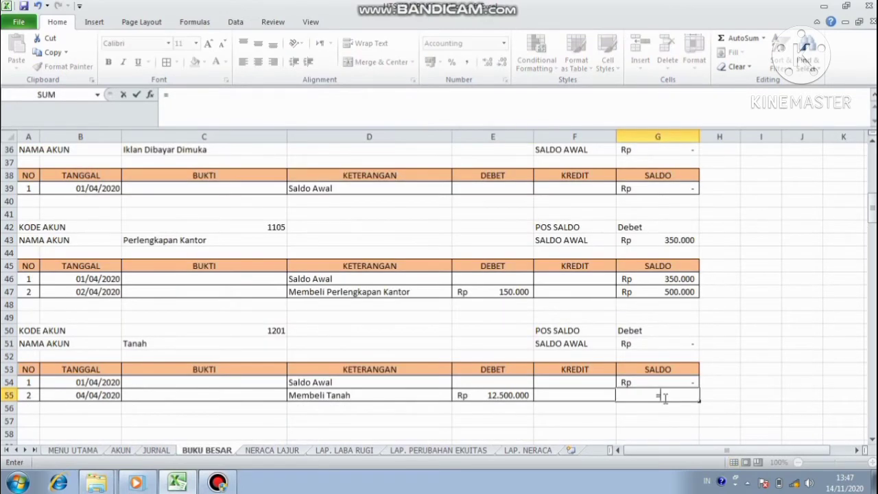
click(664, 384)
text(+)
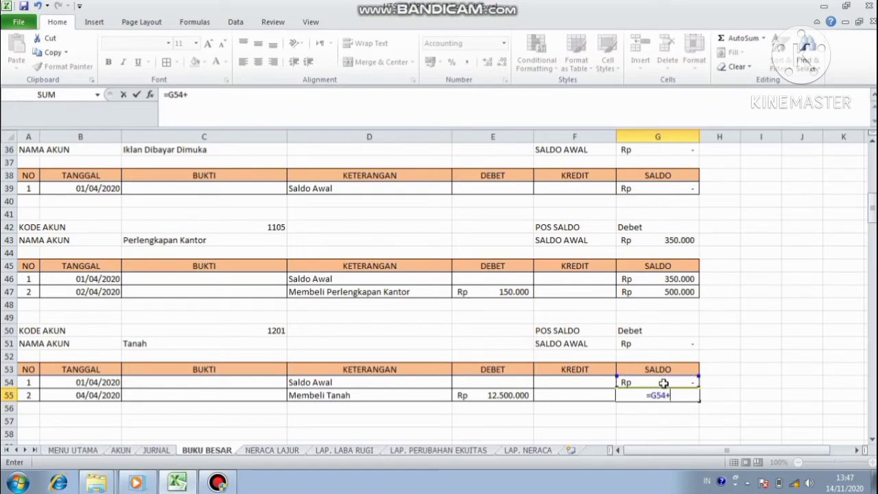
click(467, 396)
key(Return)
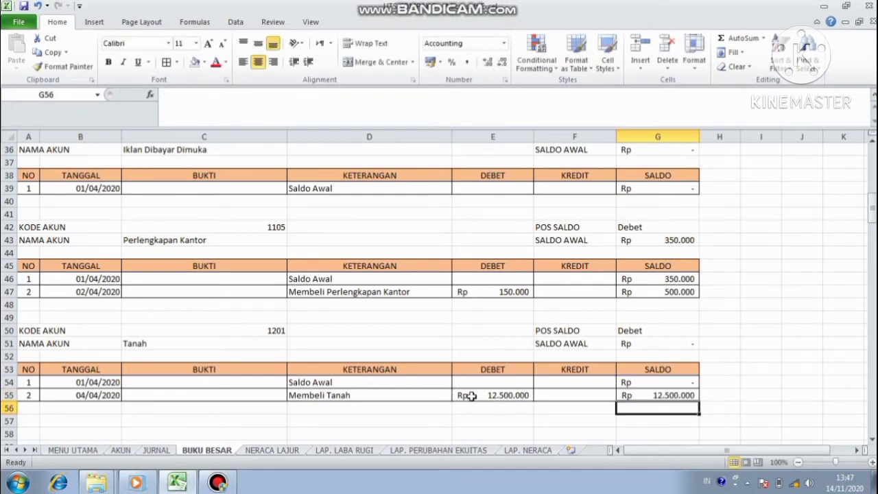
Check the AKUN sheet for the code of the account that follows Tanah
click(123, 453)
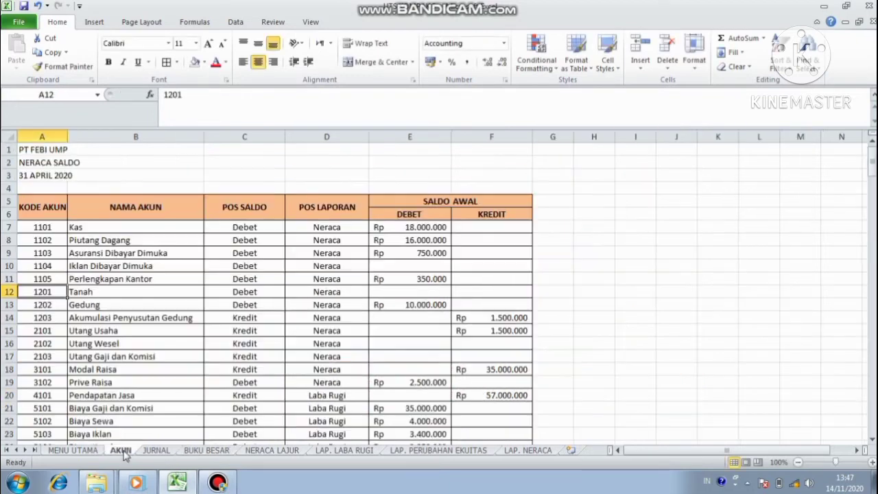
click(56, 310)
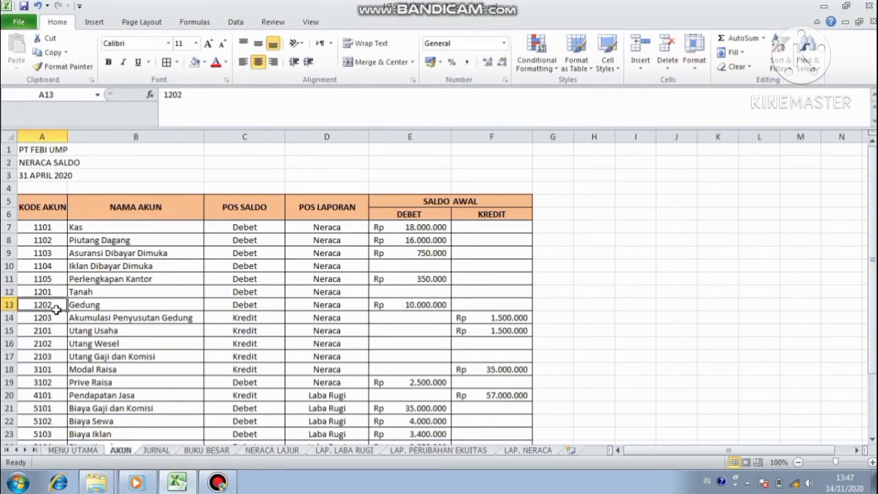
click(209, 450)
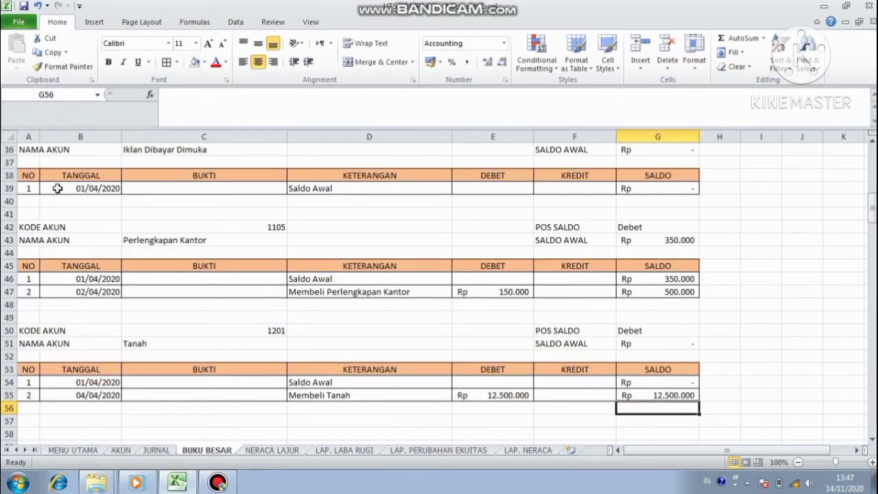
click(29, 162)
key(Up)
key(Up)
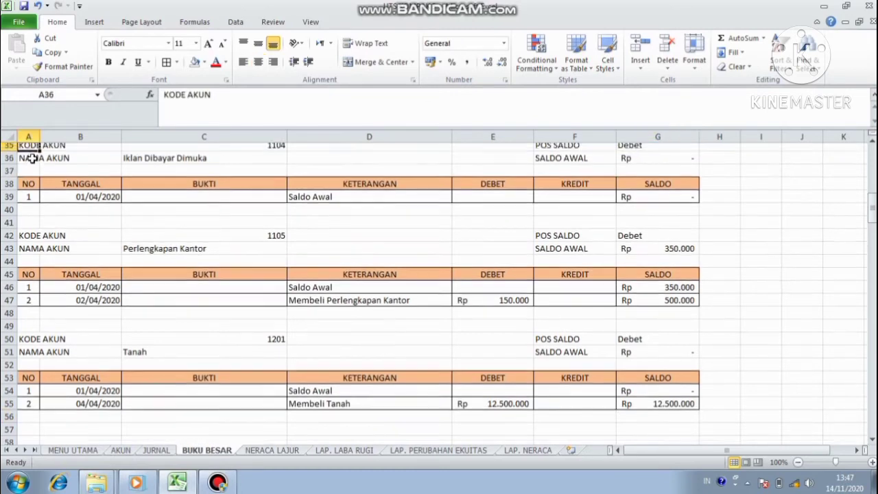
key(shift+Down)
key(shift+Down)
key(shift+Down)
key(shift+Down)
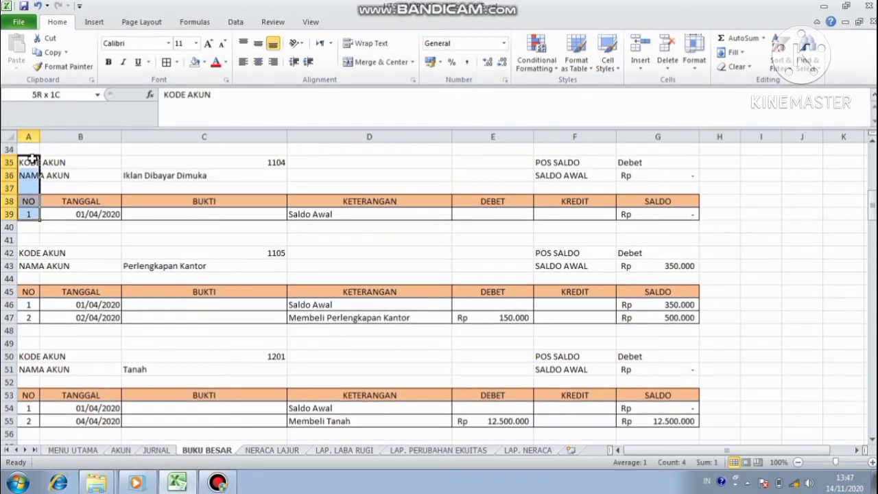
key(shift+Right)
key(shift+Right)
key(shift+Right)
key(shift+Right)
key(shift+Right)
key(shift+Right)
text(c)
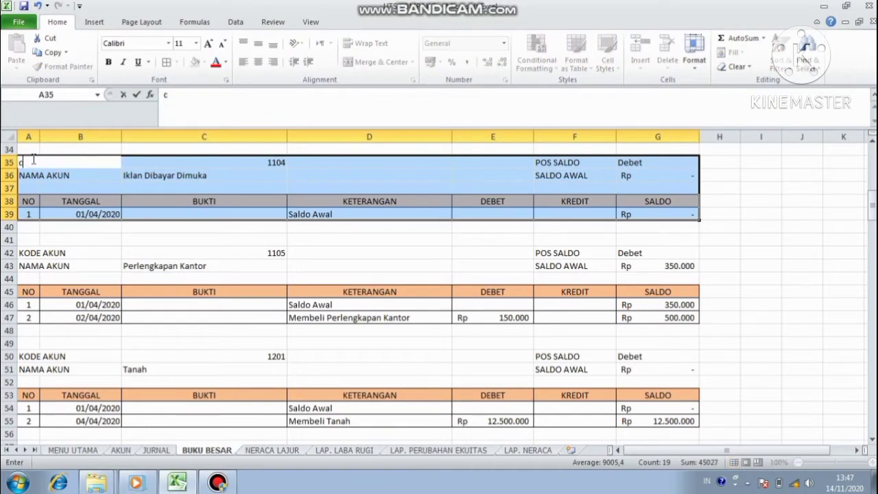
key(ctrl+z)
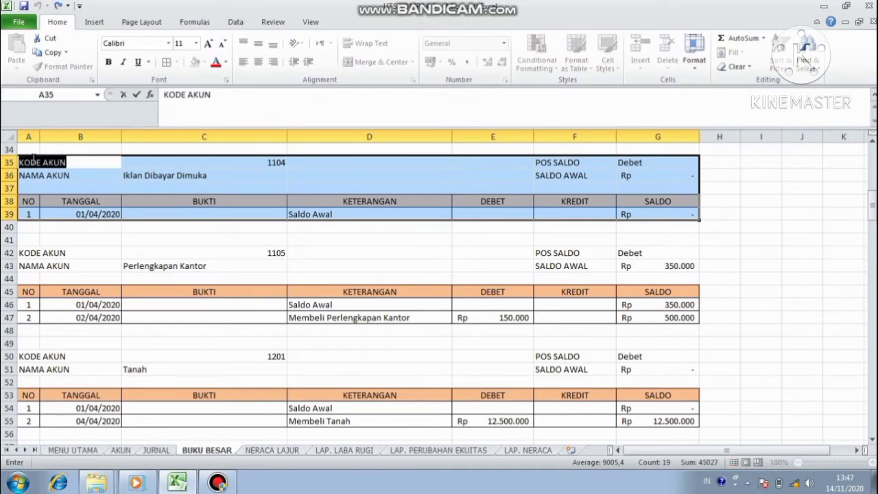
click(75, 235)
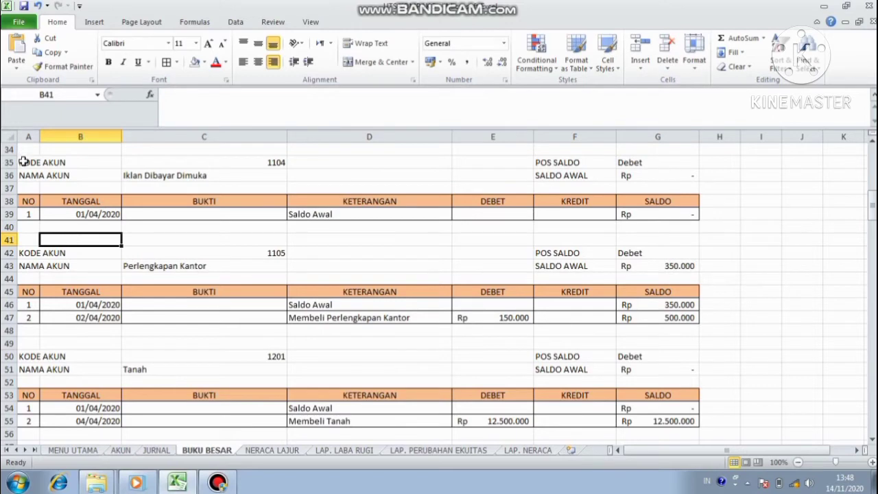
Copy the Iklan Dibayar Dimuka ledger block A35:G39 to A58, below the Tanah ledger
drag(23, 161, 23, 162)
key(shift+Down)
key(shift+Down)
key(shift+Right)
key(shift+Right)
key(shift+Right)
key(shift+Right)
key(shift+Right)
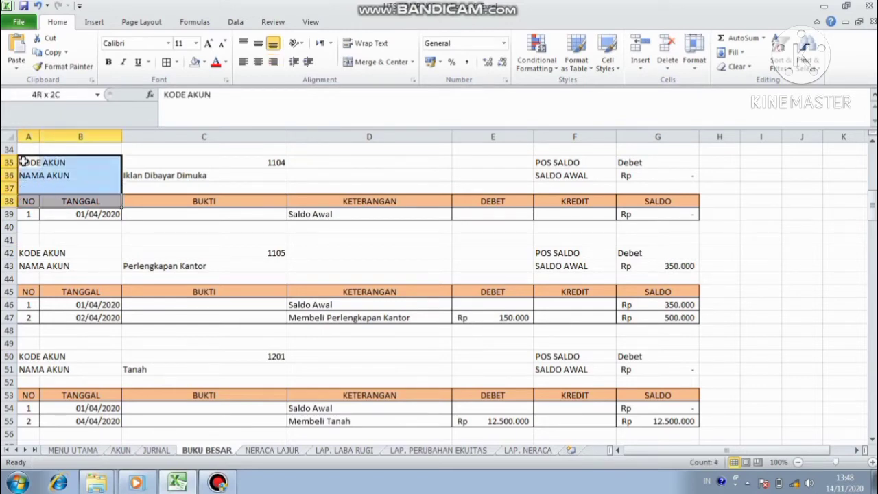
key(shift+Right)
key(shift+Down)
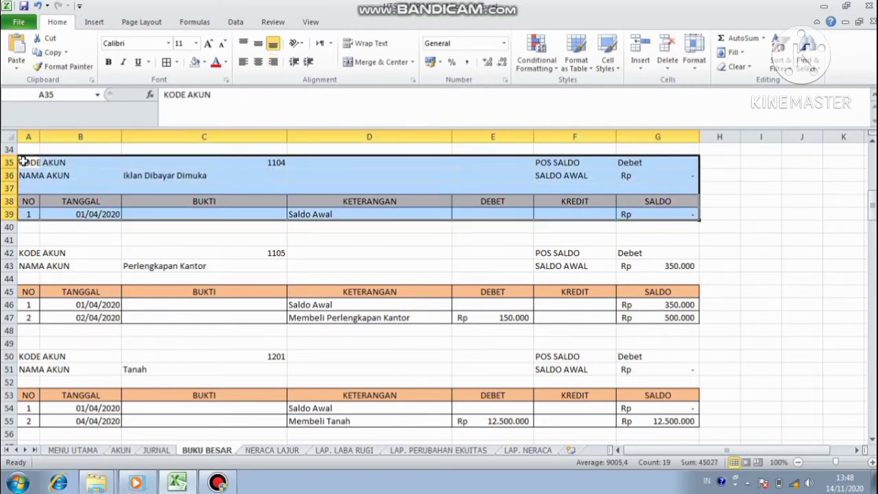
key(ctrl+c)
key(Down)
key(Down)
key(Down)
key(Down)
key(Down)
key(Down)
key(Down)
key(Down)
key(Down)
key(Down)
key(Down)
key(Down)
key(Down)
key(Down)
key(Down)
key(Down)
key(Down)
key(Down)
key(Down)
key(Down)
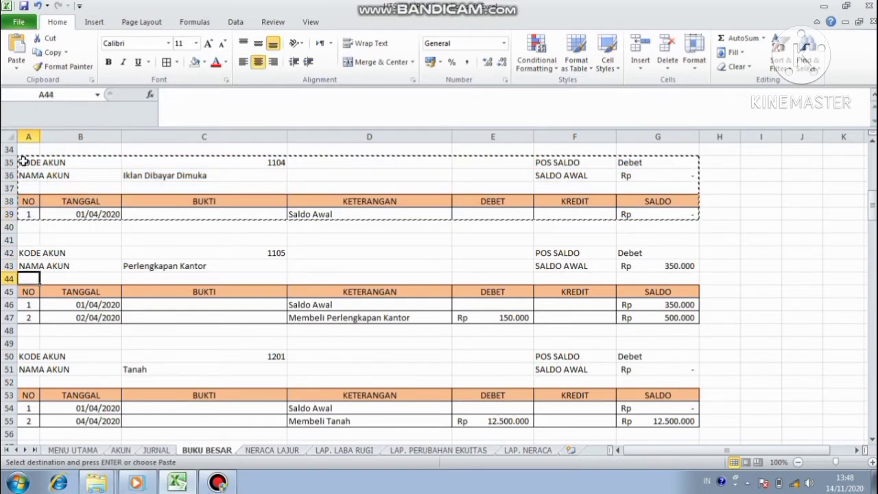
key(Up)
key(Up)
key(Up)
key(Up)
key(Up)
key(Up)
key(Up)
key(Up)
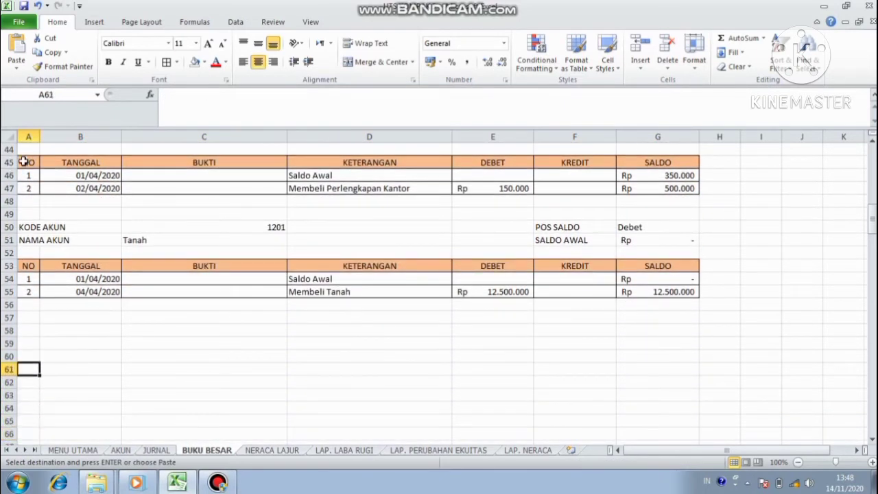
key(ctrl+v)
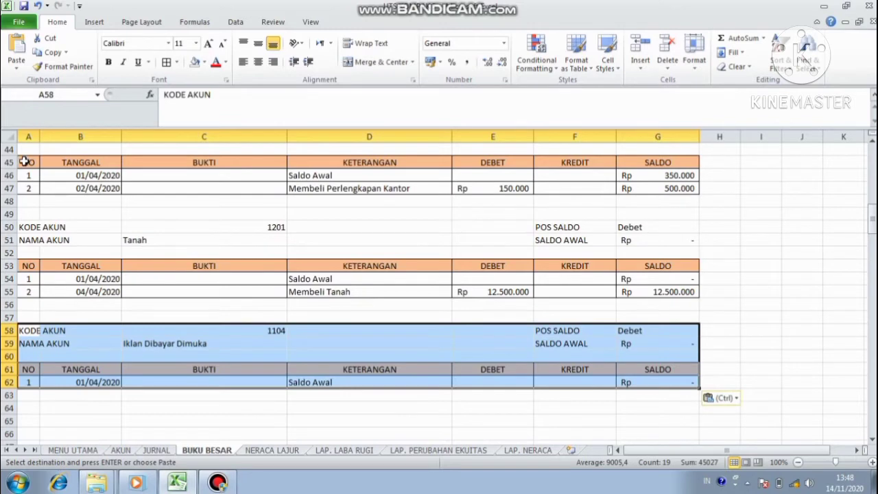
Set the account code of the new ledger in C58 to 1202
click(236, 340)
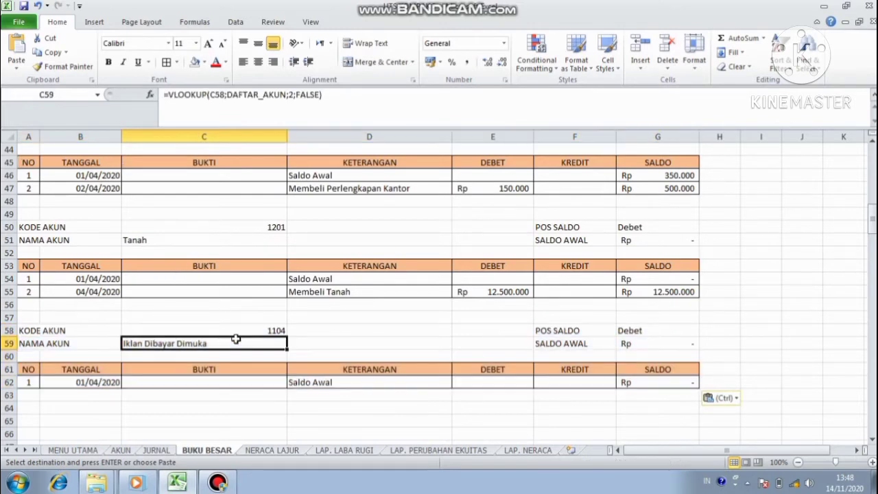
click(273, 330)
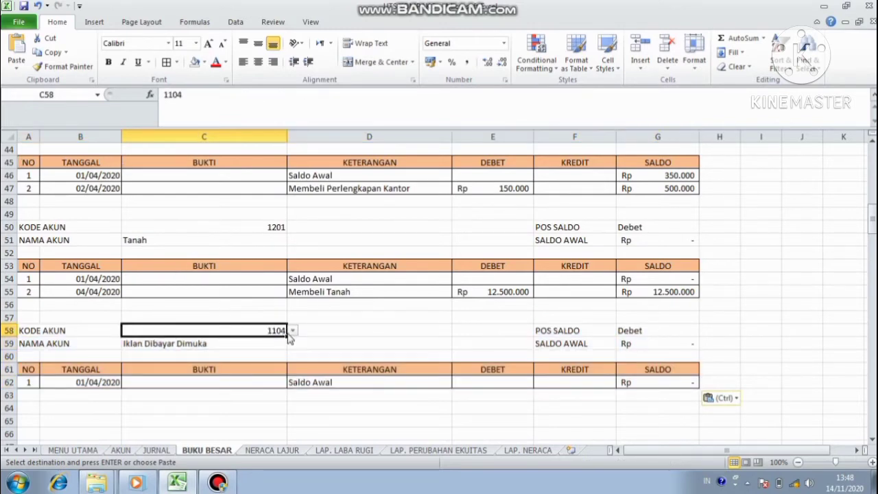
click(292, 331)
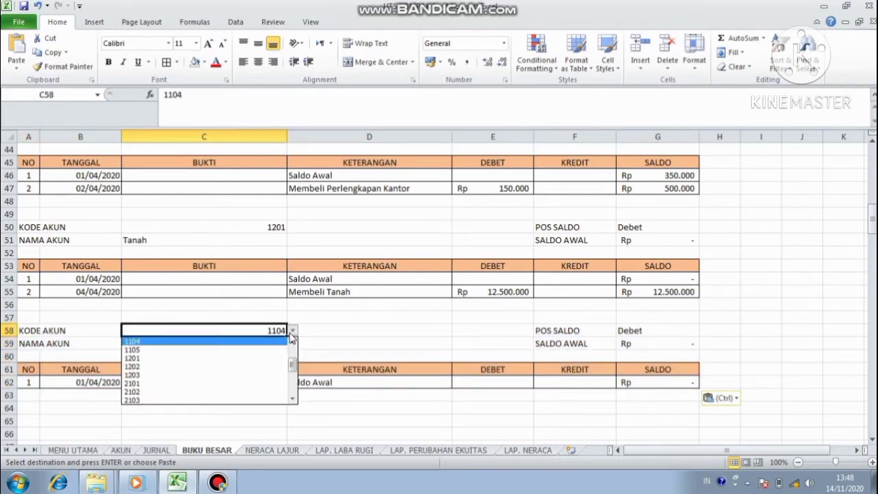
click(267, 368)
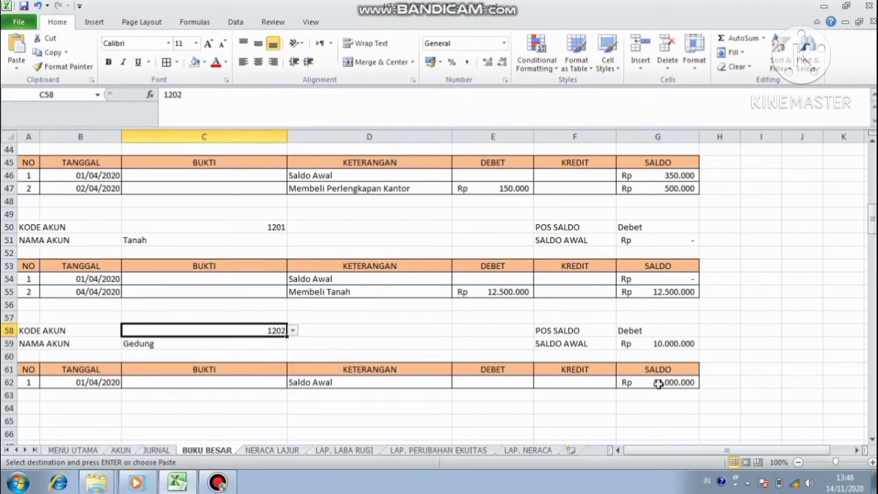
Check AKUN and JURNAL, and paste another copy of the ledger block at A65, below the Gedung ledger
click(120, 450)
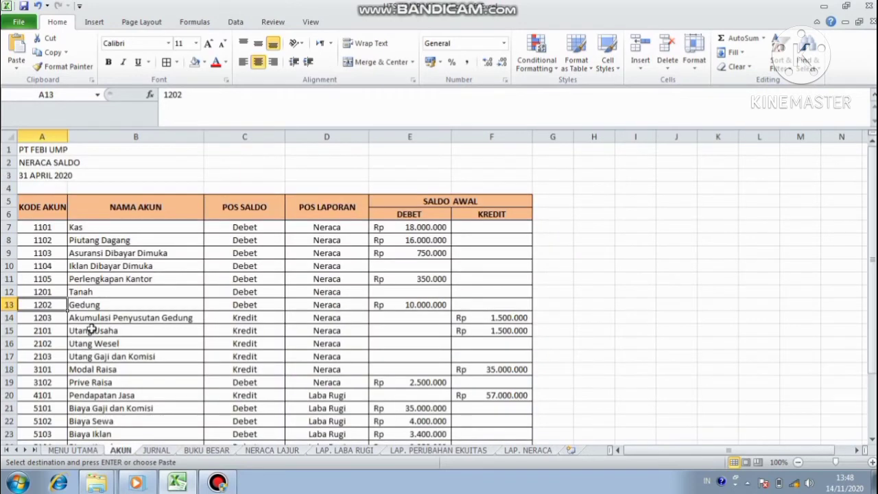
click(162, 451)
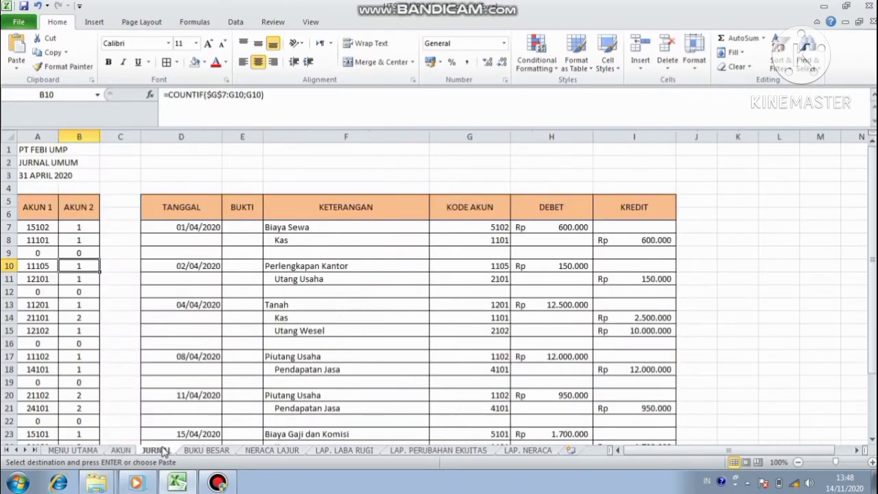
click(195, 453)
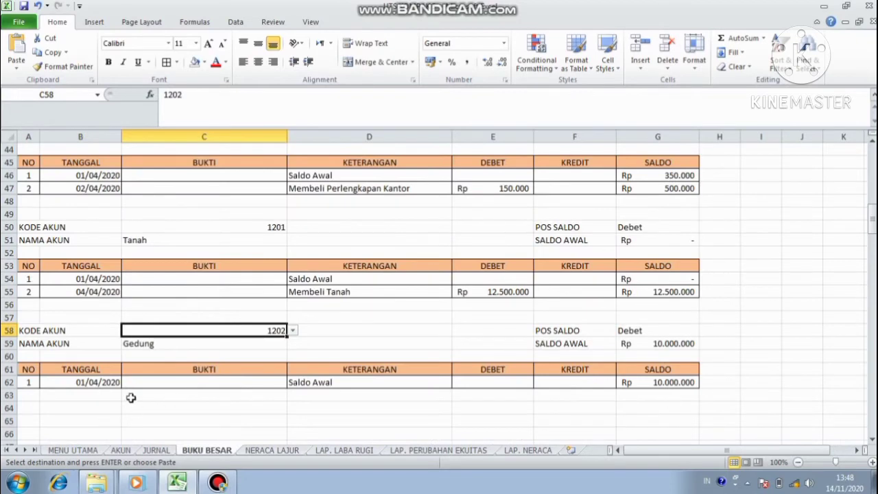
click(30, 419)
key(ctrl+v)
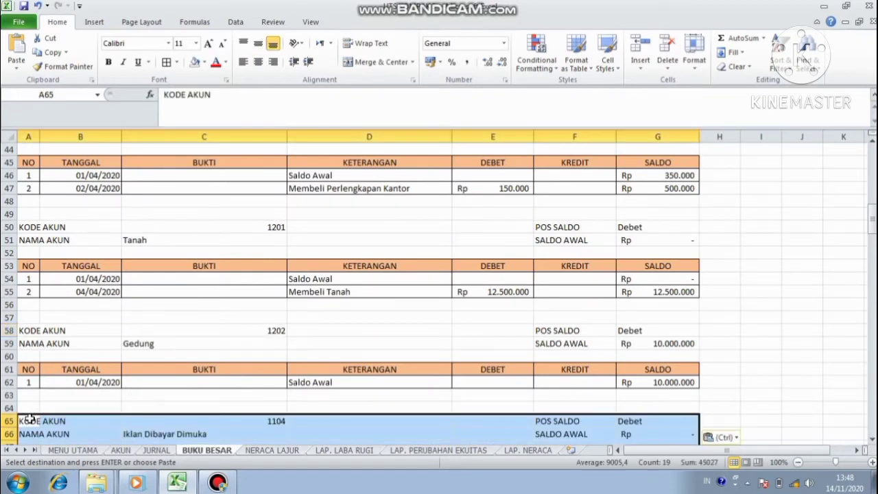
key(Down)
key(Down)
key(Down)
key(Down)
key(Down)
key(Down)
key(Down)
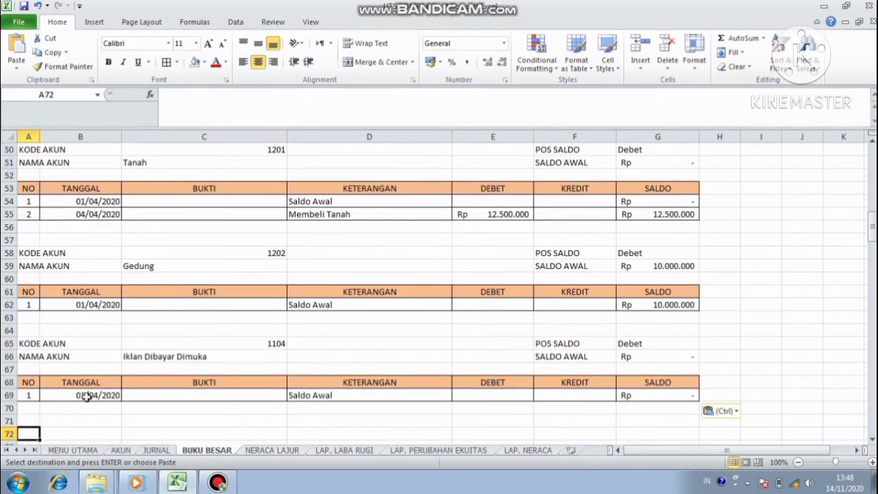
Set the account code of the new ledger in C65 to 1203
click(228, 343)
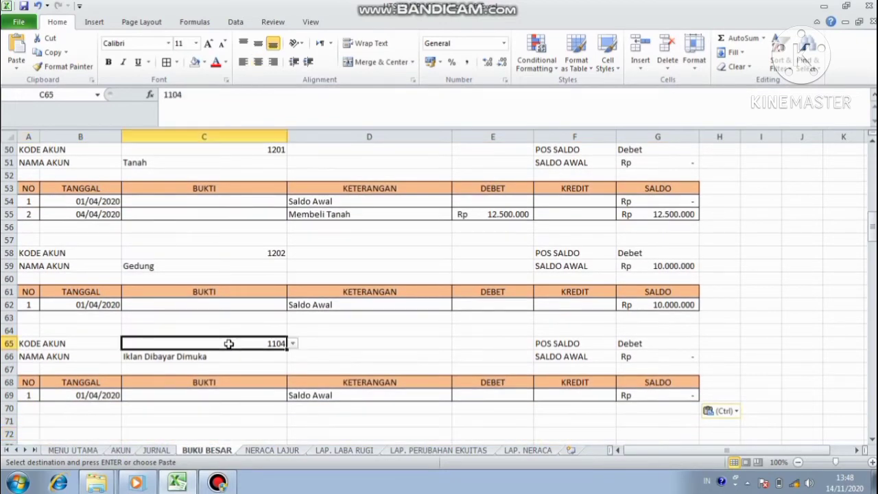
click(293, 343)
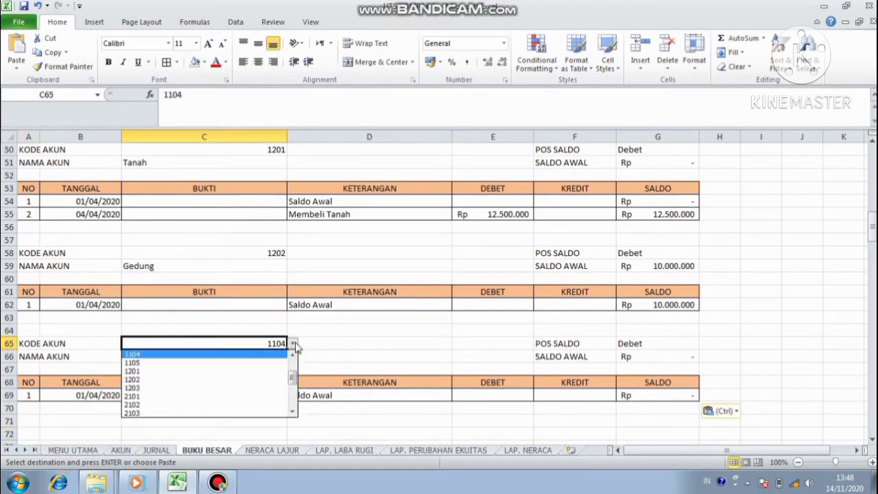
click(256, 388)
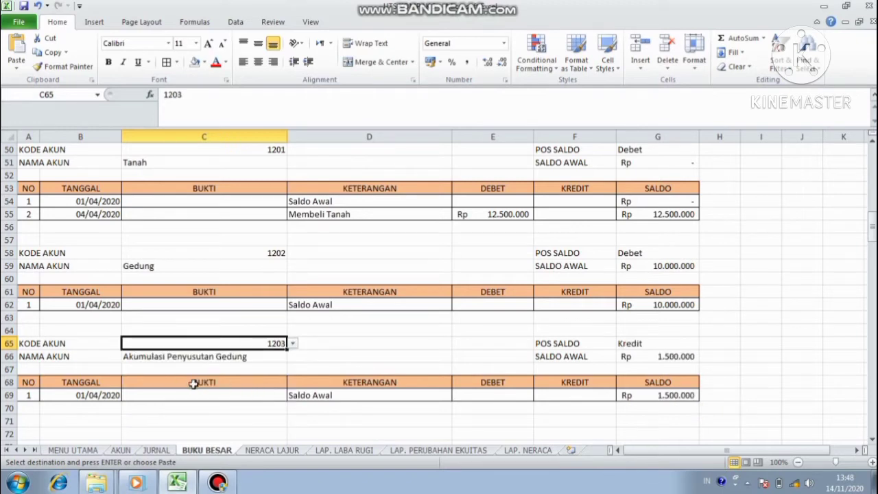
Examine the AKUN list for the account after 1203 and review the entries on the JURNAL sheet down to the totals row
click(125, 451)
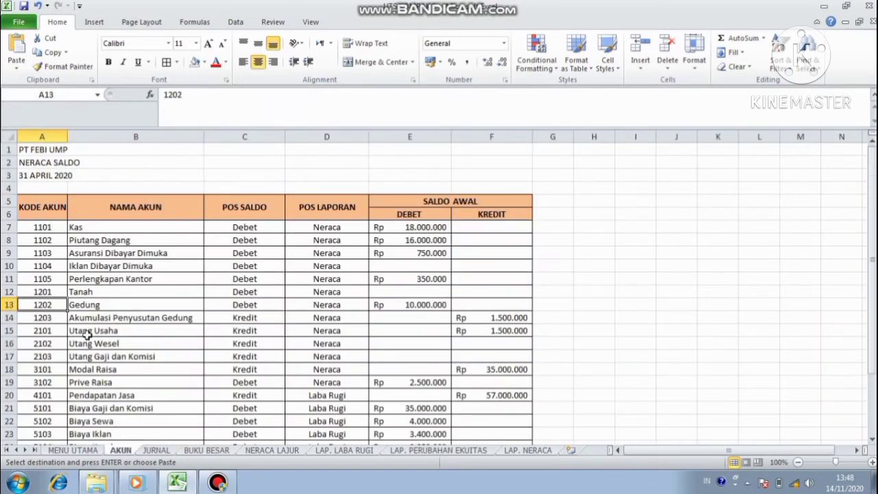
click(43, 331)
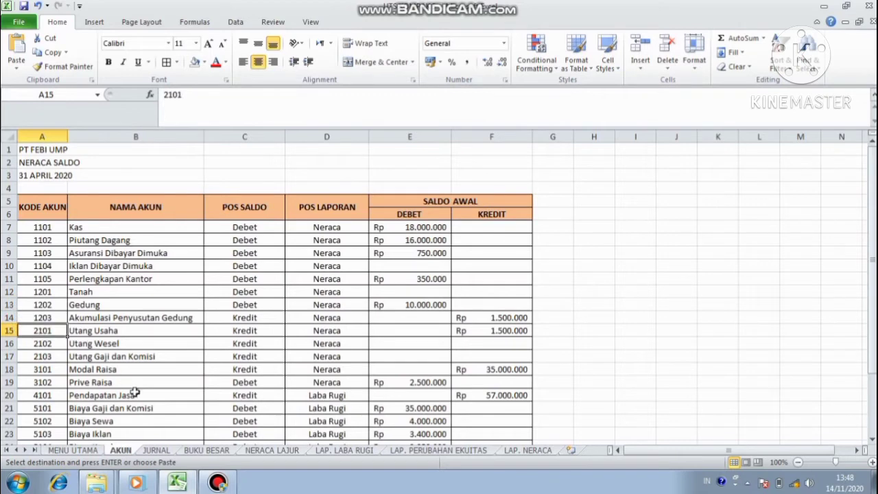
click(193, 453)
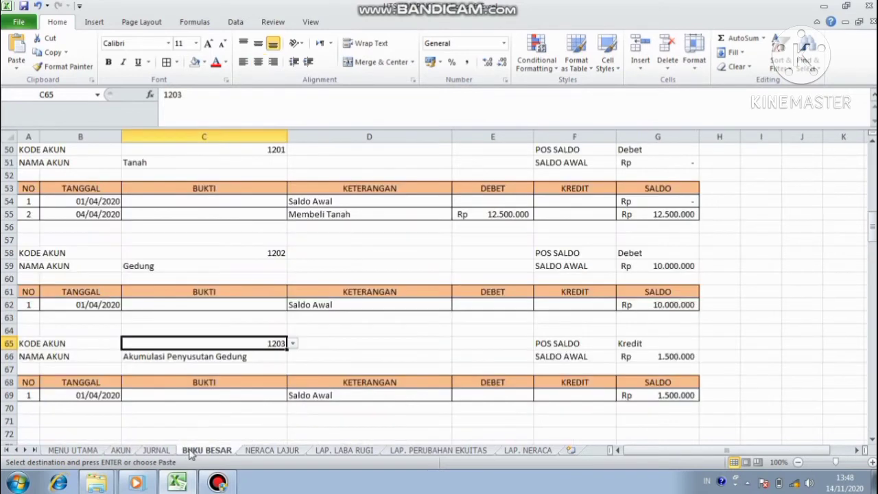
click(156, 452)
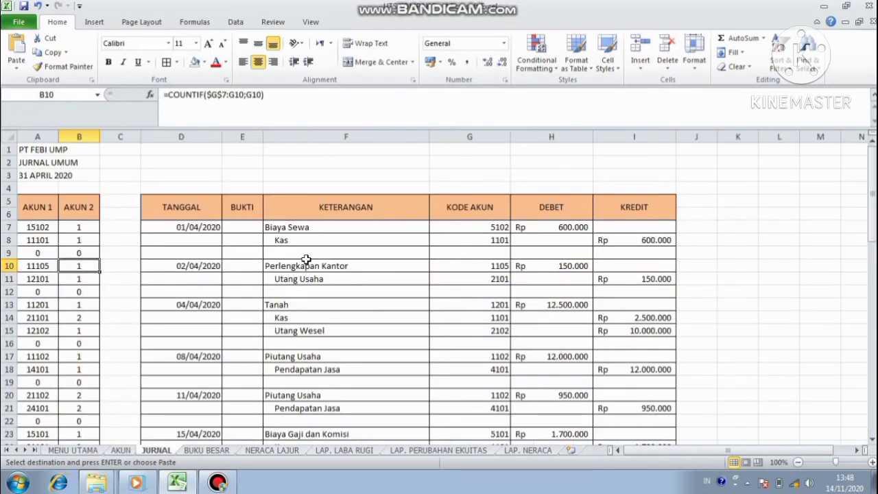
click(306, 281)
key(Down)
key(Down)
key(Down)
key(Down)
key(Down)
key(Down)
key(Down)
key(Down)
key(Down)
key(Down)
key(Down)
key(Down)
key(Down)
key(Down)
key(Down)
key(Down)
key(Down)
key(Down)
key(Down)
key(Down)
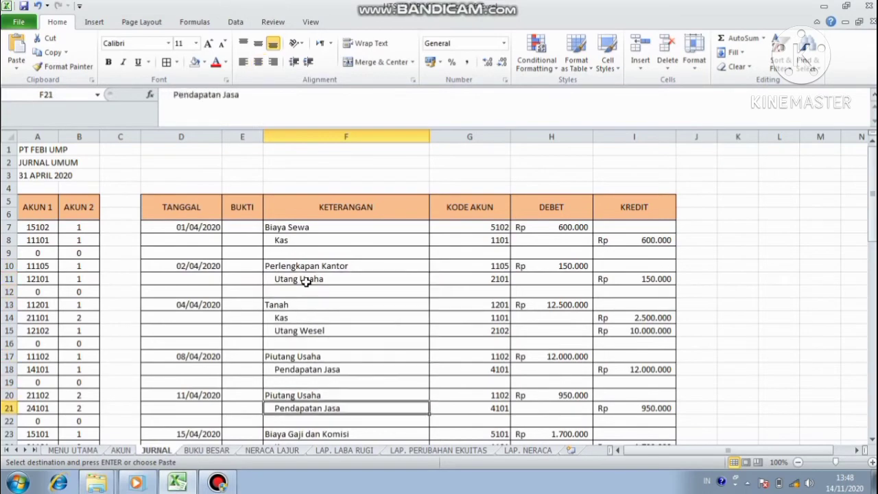
key(Down)
key(Down)
key(Down)
key(Down)
key(Down)
key(Down)
key(Down)
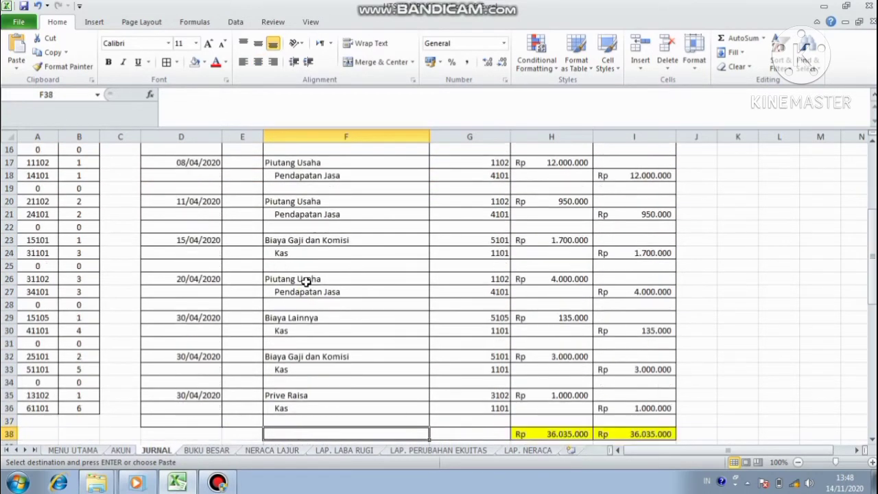
Paste another copy of the ledger block on BUKU BESAR at A72, below the Akumulasi Penyusutan Gedung ledger
click(199, 451)
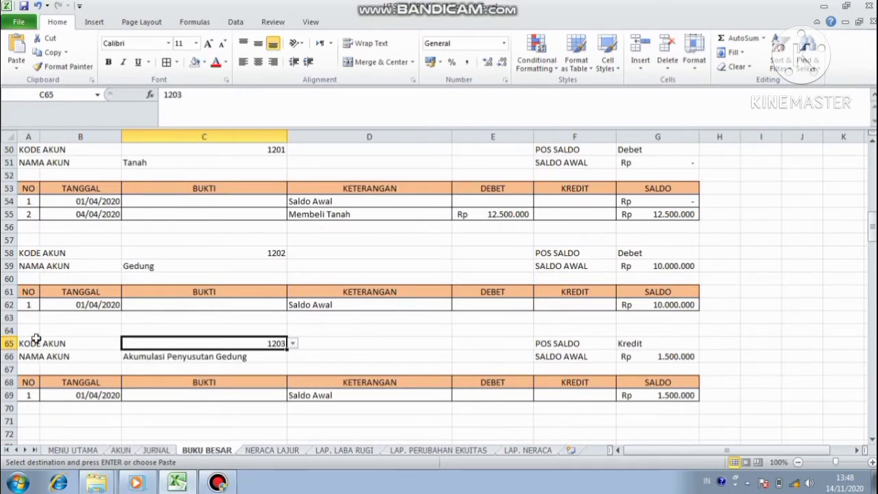
click(28, 432)
key(ctrl+v)
key(Down)
key(Down)
key(Down)
key(Down)
key(Down)
key(Down)
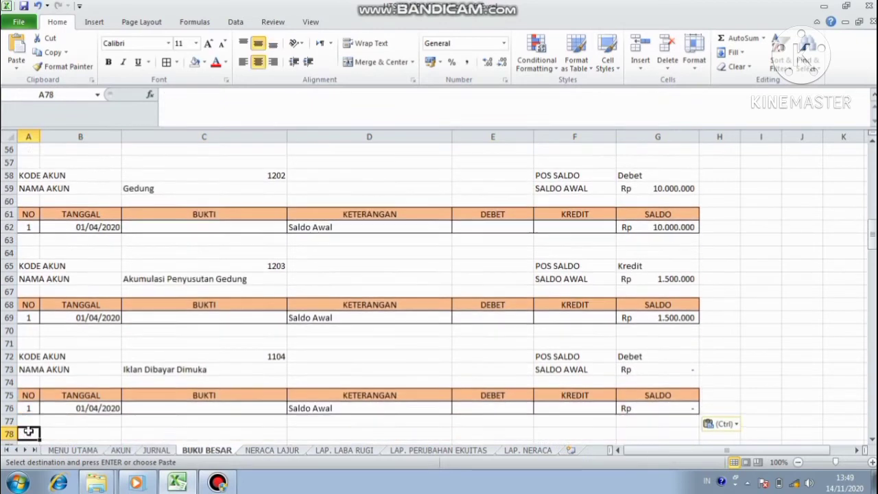
Set the account code of the newest ledger in C72 to 2101
click(254, 330)
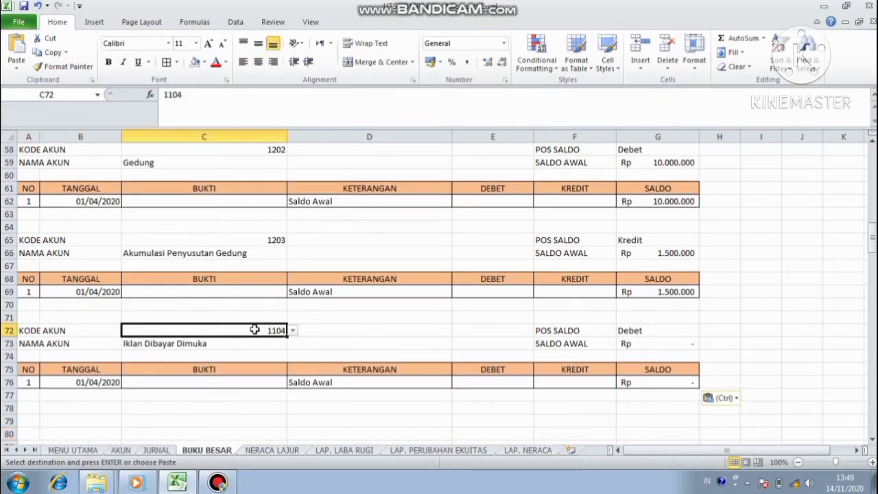
click(293, 330)
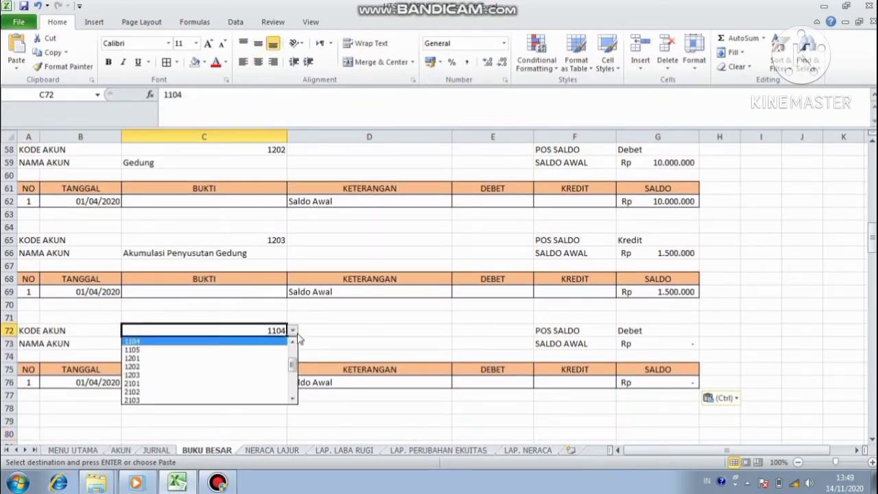
click(249, 383)
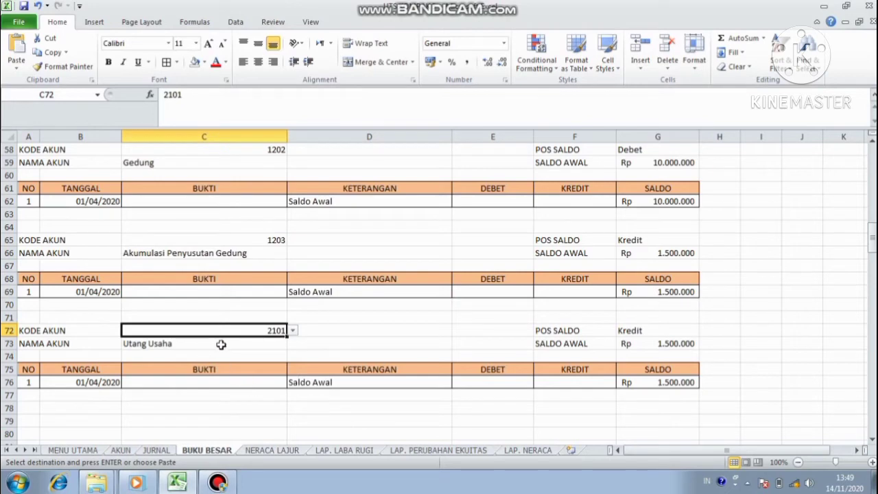
Add borders to A77:G77 to extend the Utang Usaha ledger table by one row
click(27, 390)
key(shift+Right)
key(shift+Right)
key(shift+Right)
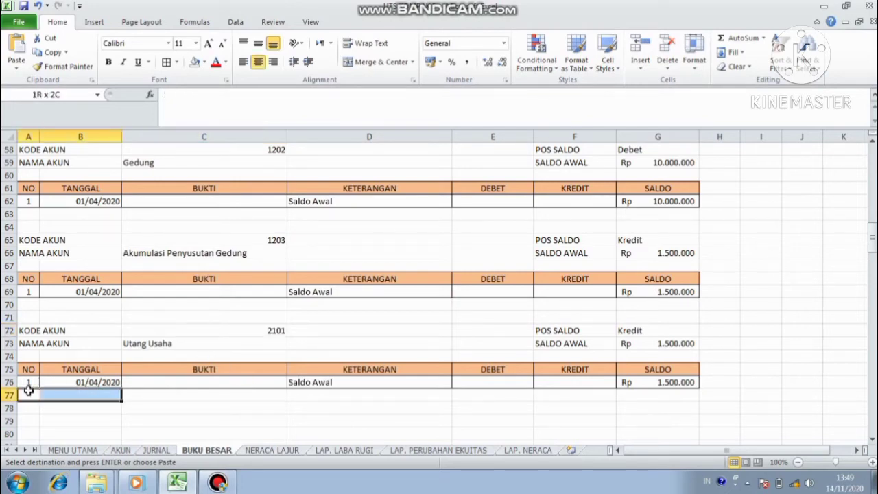
key(shift+Right)
key(shift+Right)
key(shift+Right)
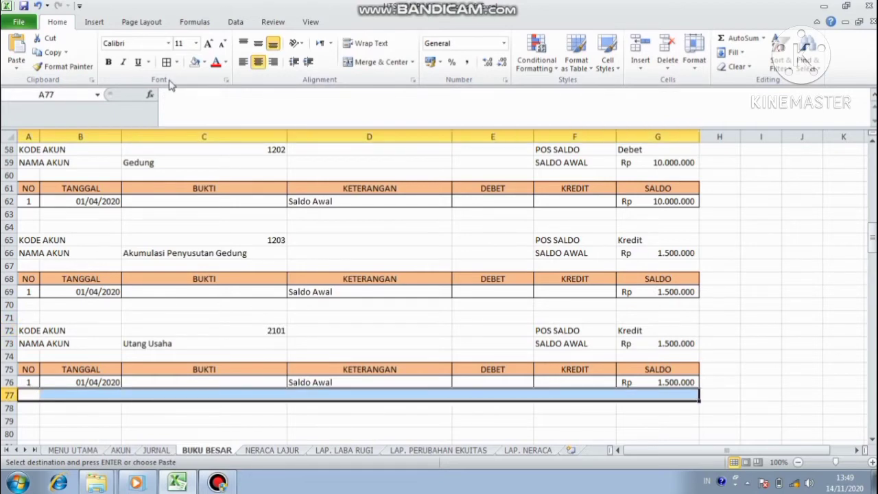
click(167, 62)
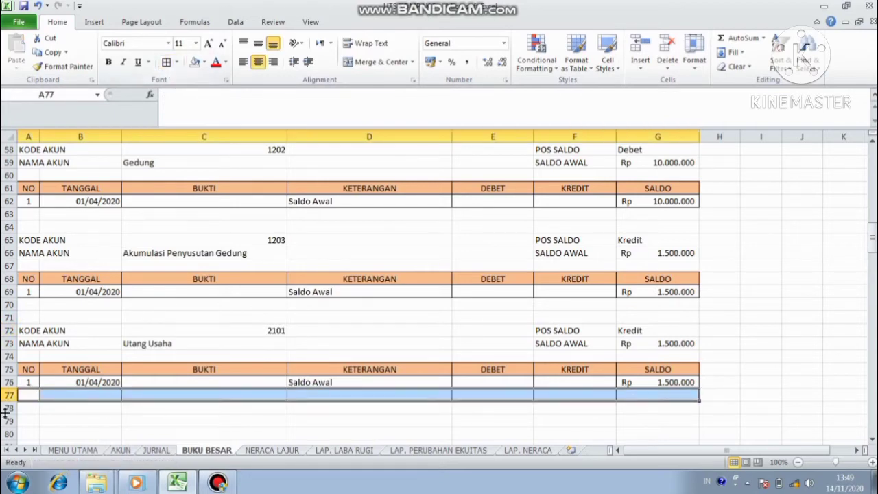
Number the new Utang Usaha row 2 and link its date in B77 to JURNAL cell D10
click(25, 395)
text(2)
key(Tab)
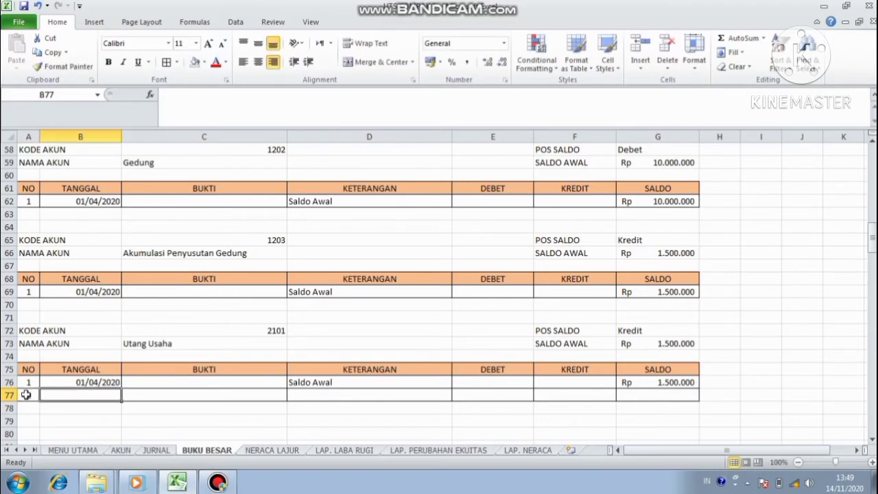
text(=)
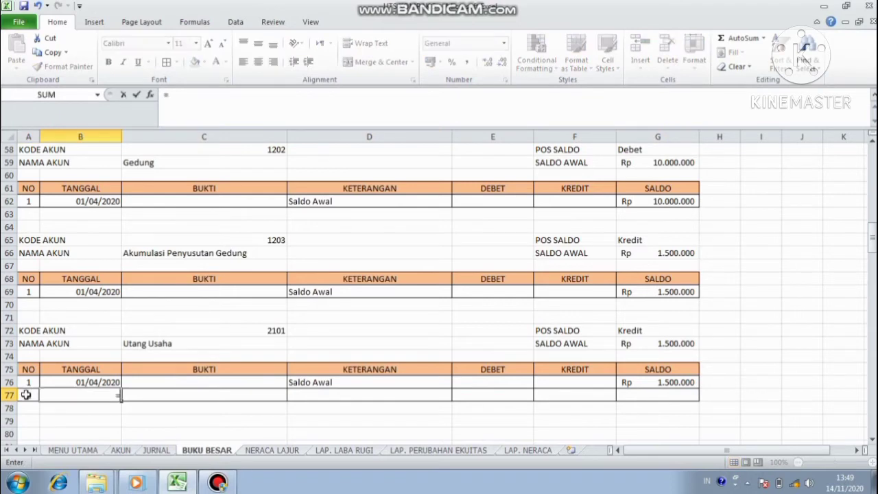
click(165, 451)
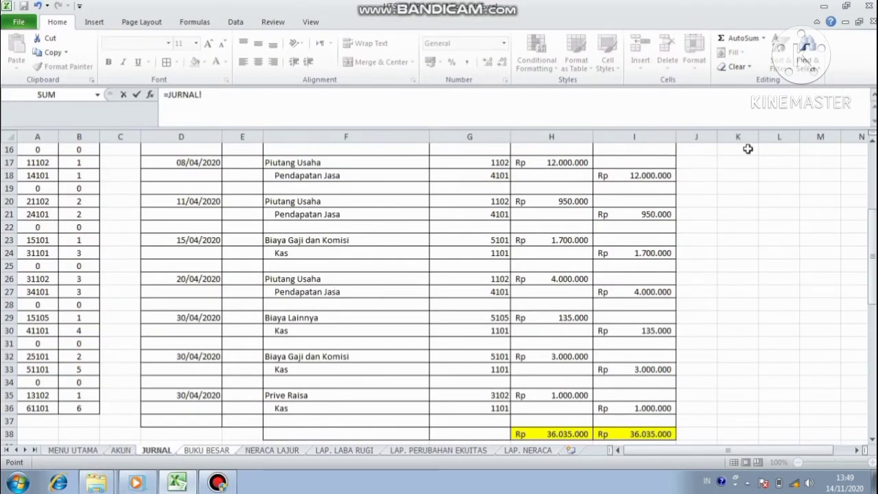
scroll(873, 154, up, 5)
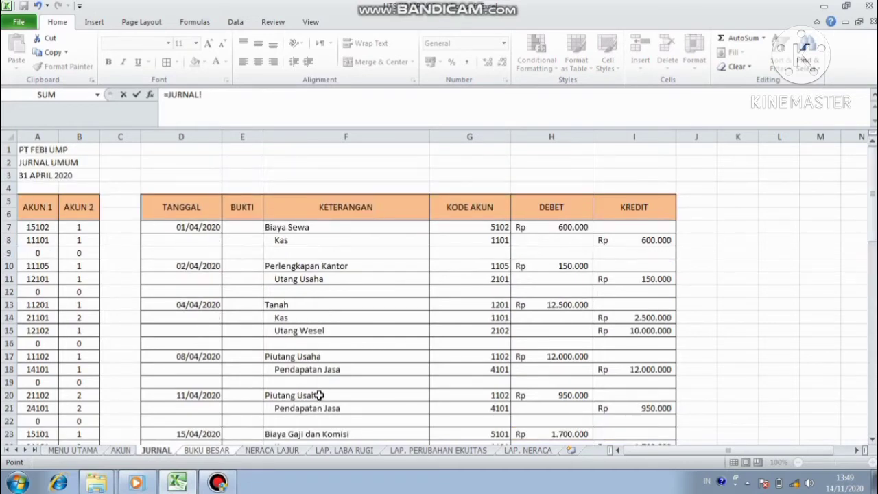
click(213, 265)
key(Return)
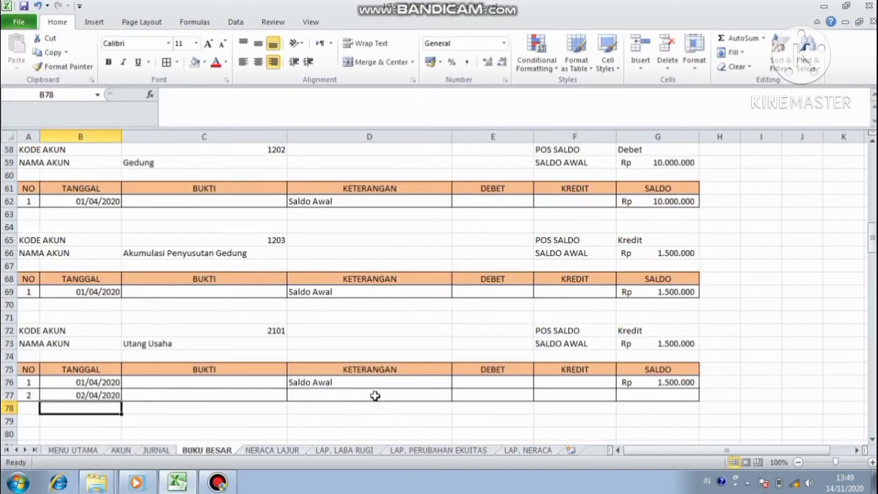
Enter the description "Membeli Perlengkapan Kantor Kredit" in D77
click(374, 395)
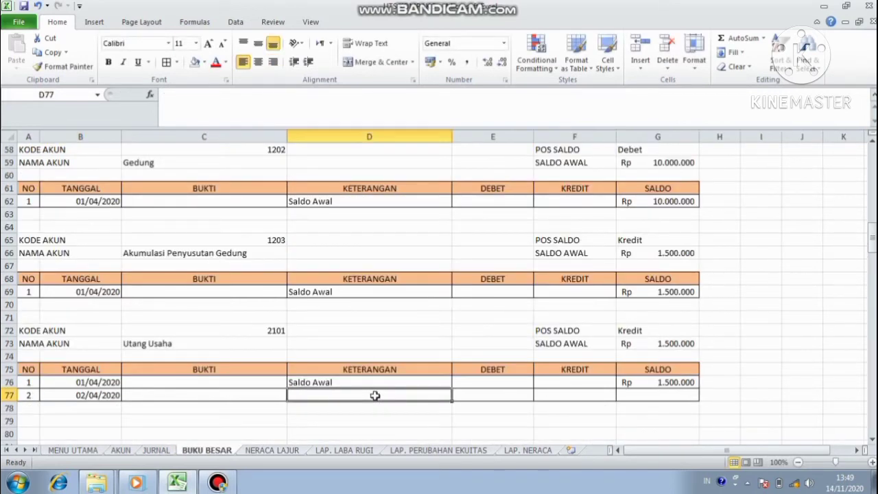
text(<)
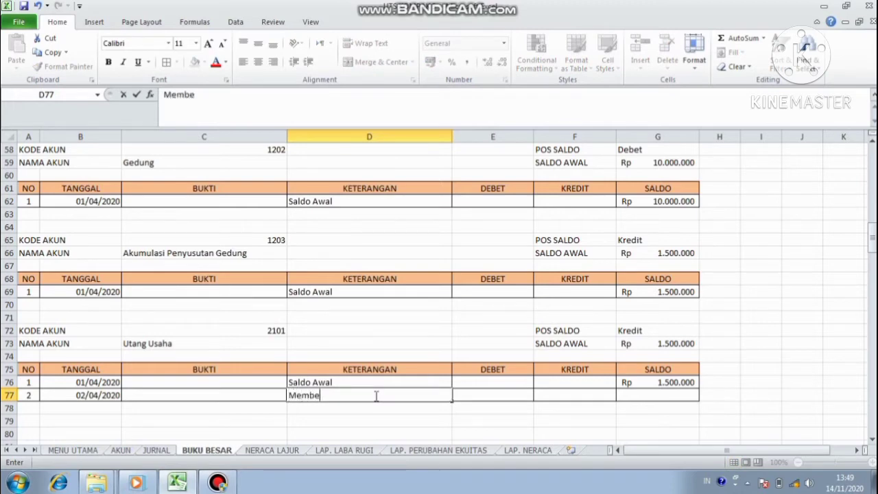
text(embeli Perlen)
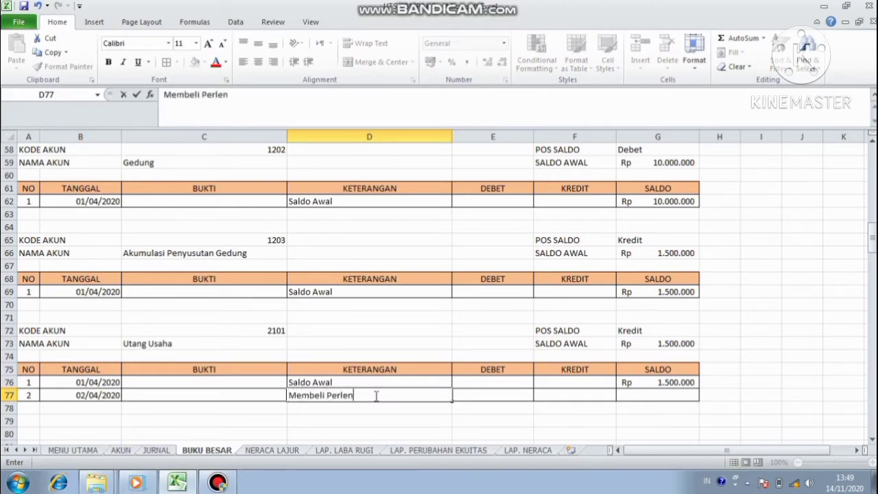
text(gkapan Kantor Kredi)
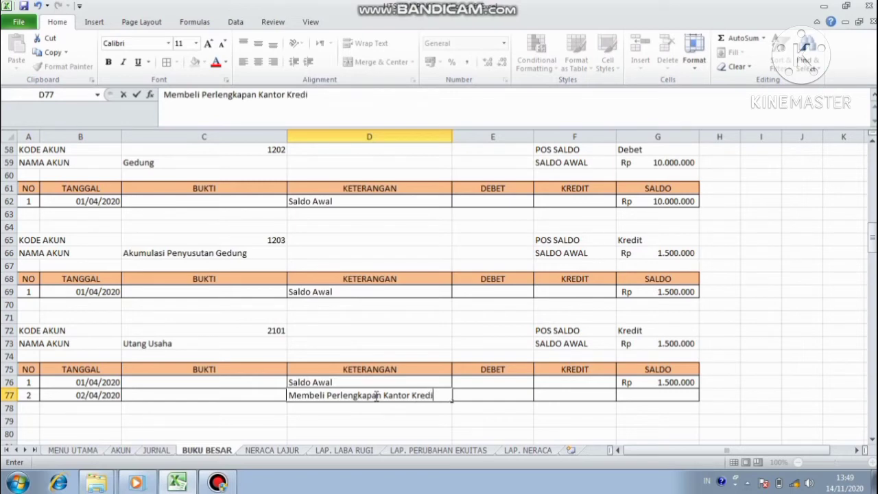
key(Tab)
key(Tab)
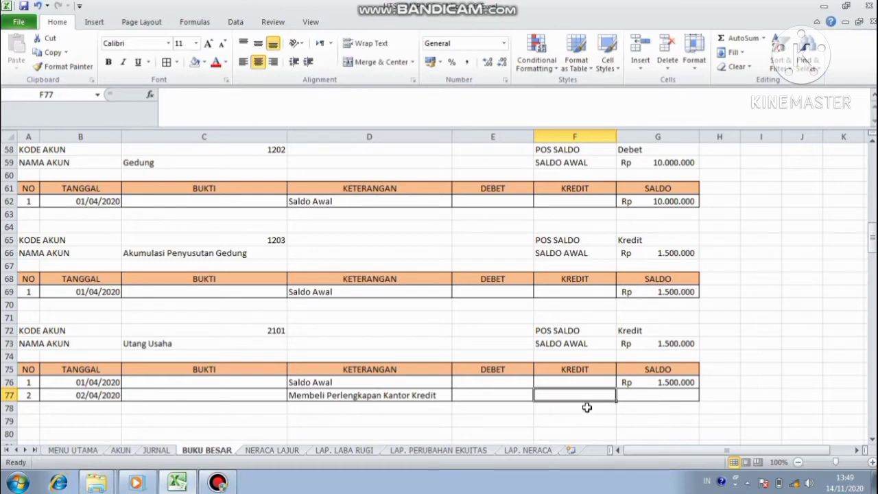
Link the credit amount in F77 to the Utang Usaha credit in JURNAL cell I11
text(=)
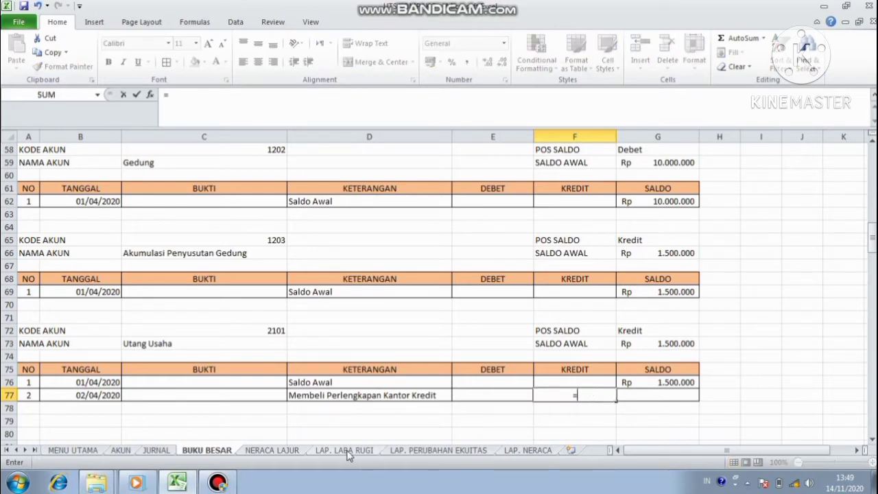
click(172, 450)
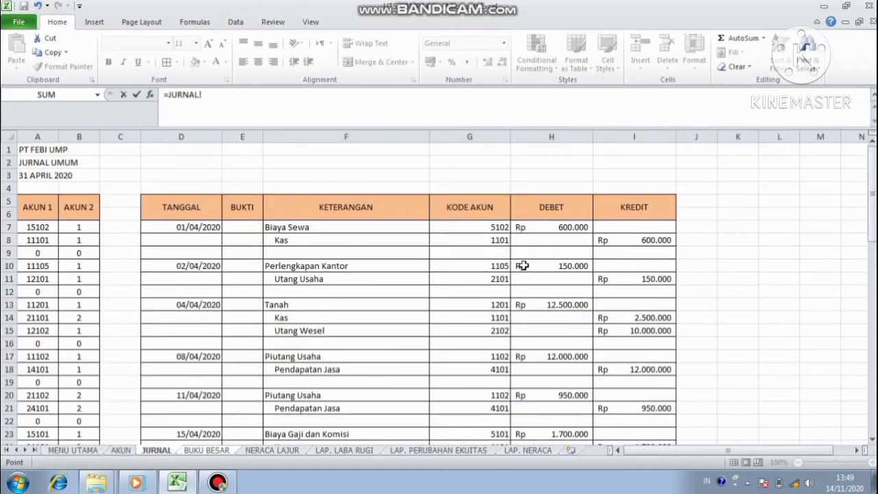
click(648, 279)
key(Return)
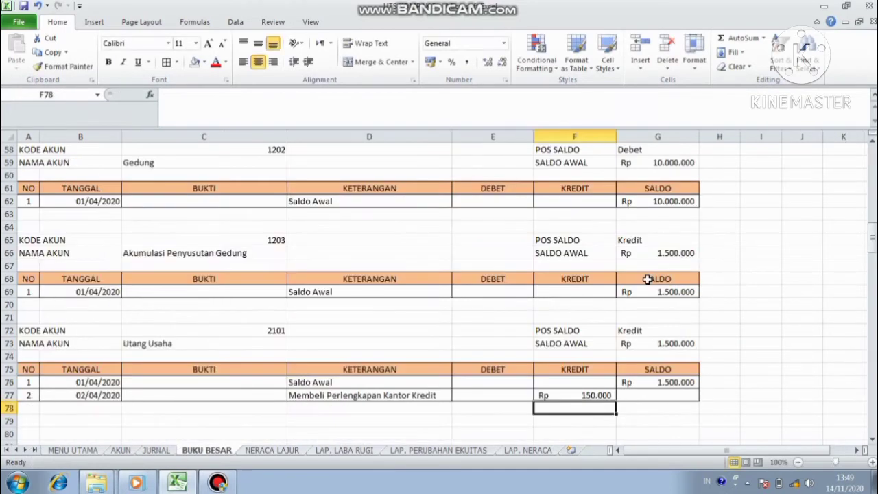
Calculate the running balance in G77 as the previous balance plus the credit, =G76+F77
click(677, 395)
text(=)
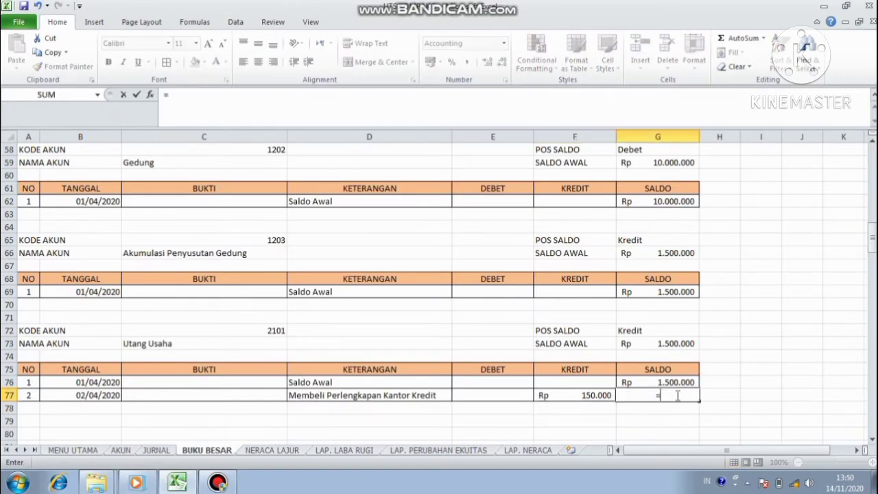
click(671, 382)
text(+)
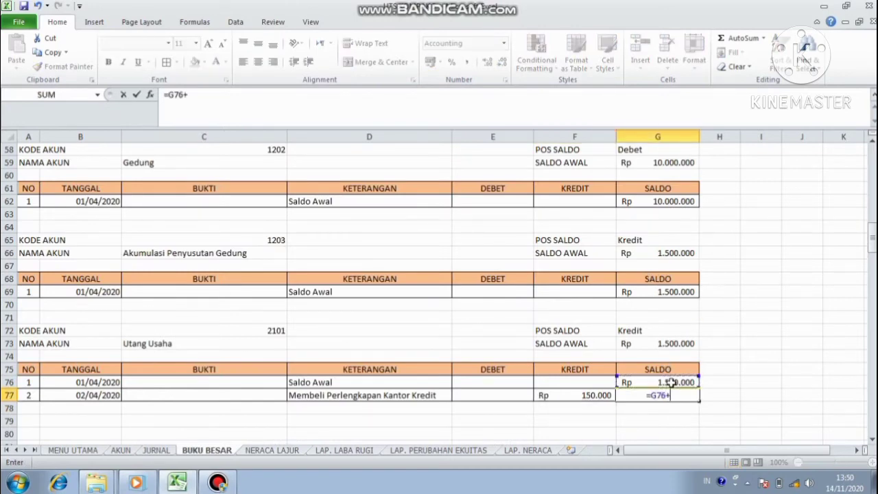
click(598, 394)
key(Return)
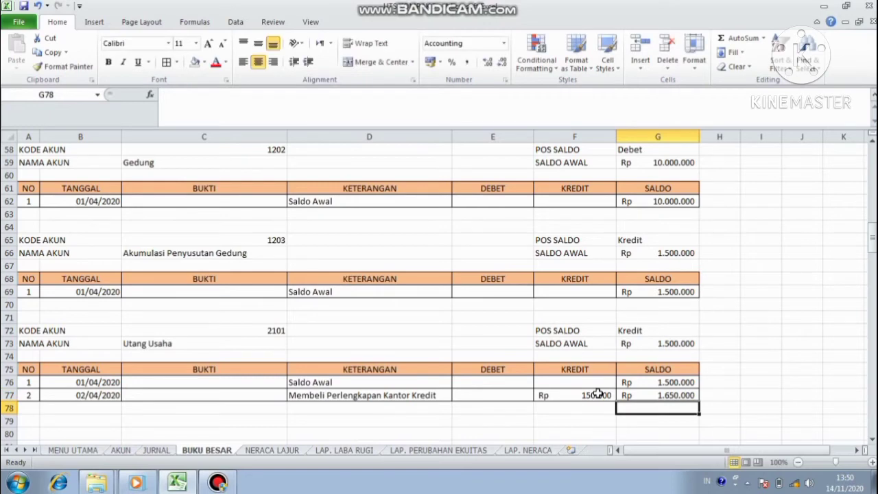
Check the AKUN list for the account that follows 2101 and return to BUKU BESAR
click(115, 451)
click(46, 344)
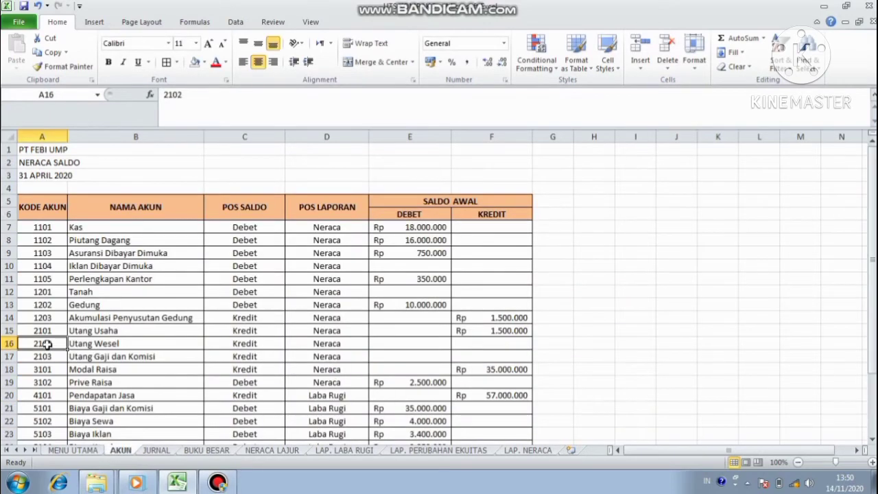
click(261, 452)
click(221, 451)
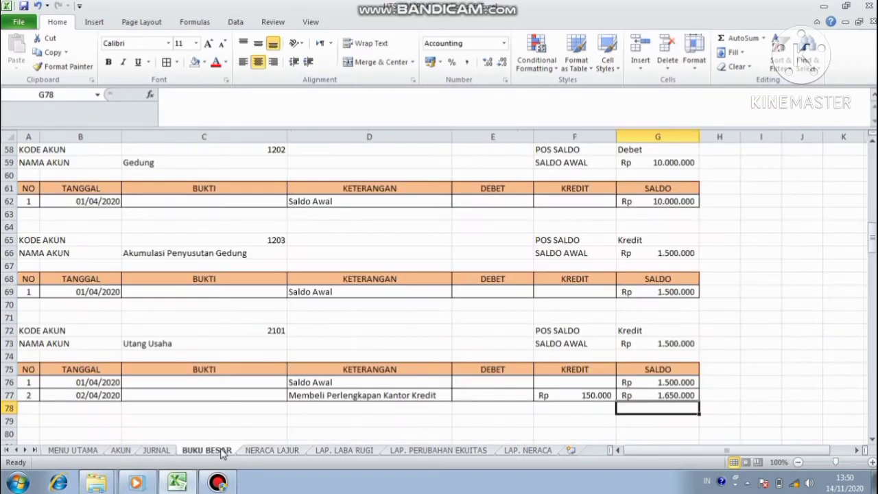
drag(33, 332, 655, 395)
key(ctrl+c)
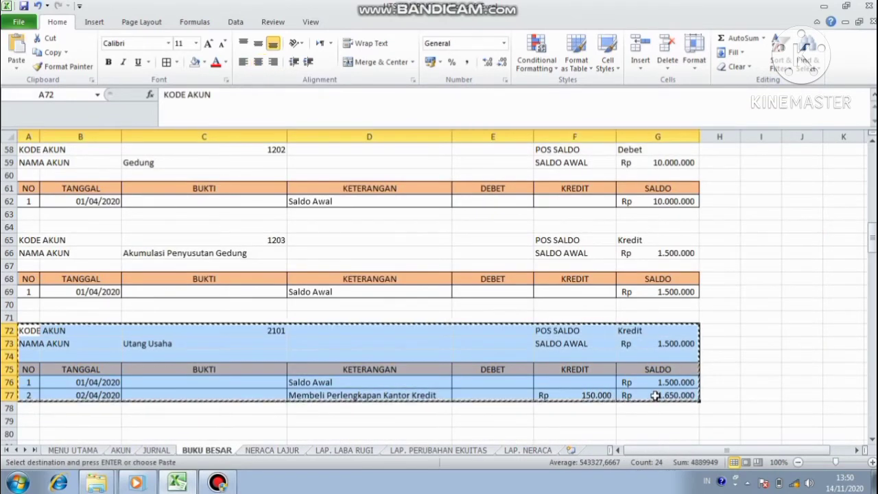
double_click(26, 434)
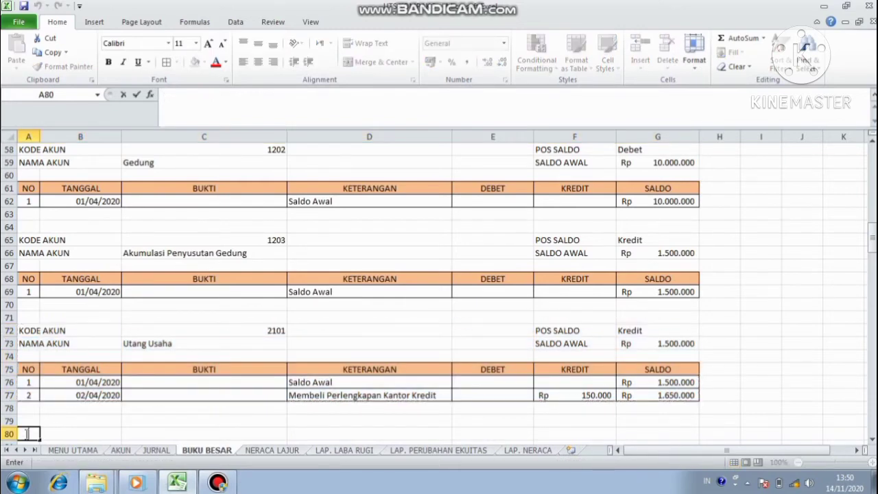
key(Tab)
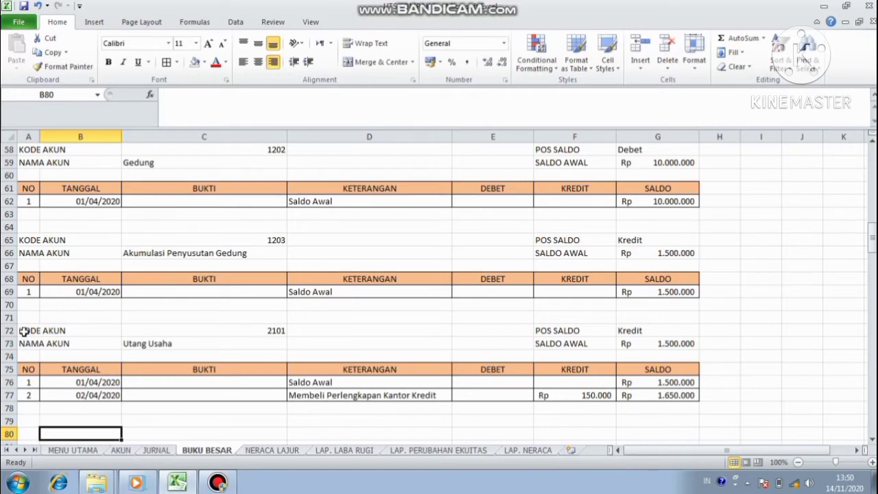
Copy the Utang Usaha ledger block A72:G77 and paste it at A80
drag(24, 332, 671, 389)
key(ctrl+c)
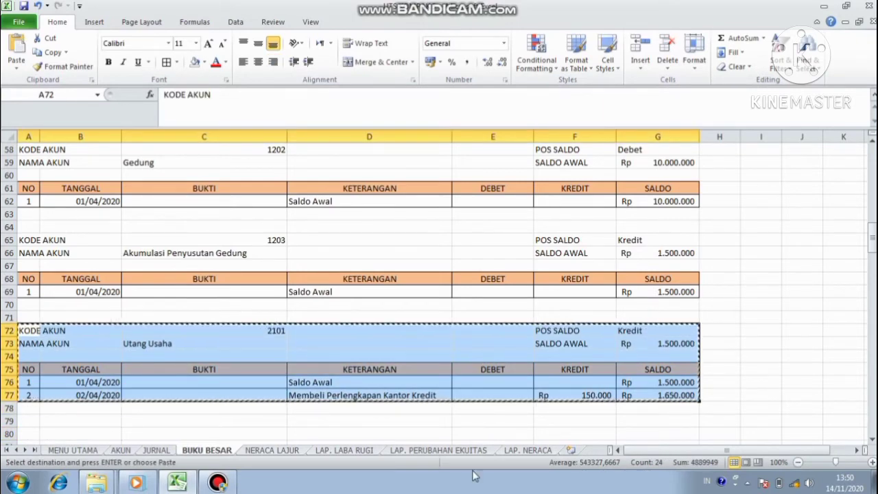
click(31, 434)
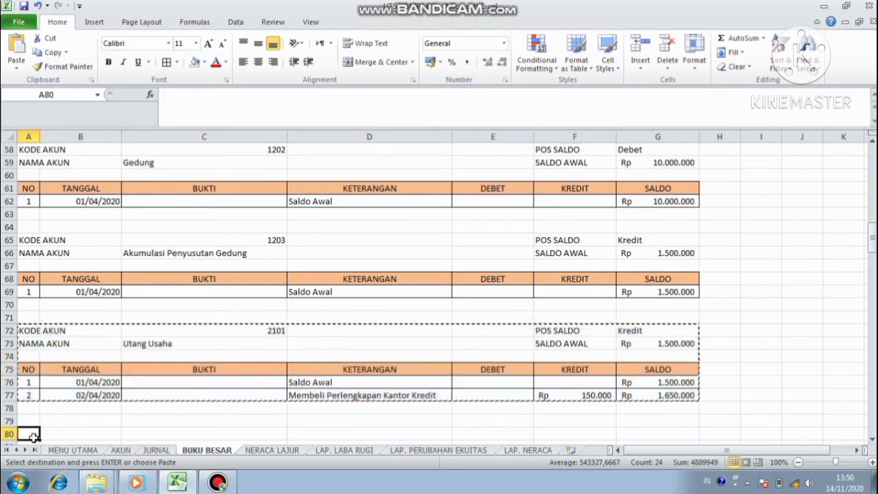
key(ctrl+v)
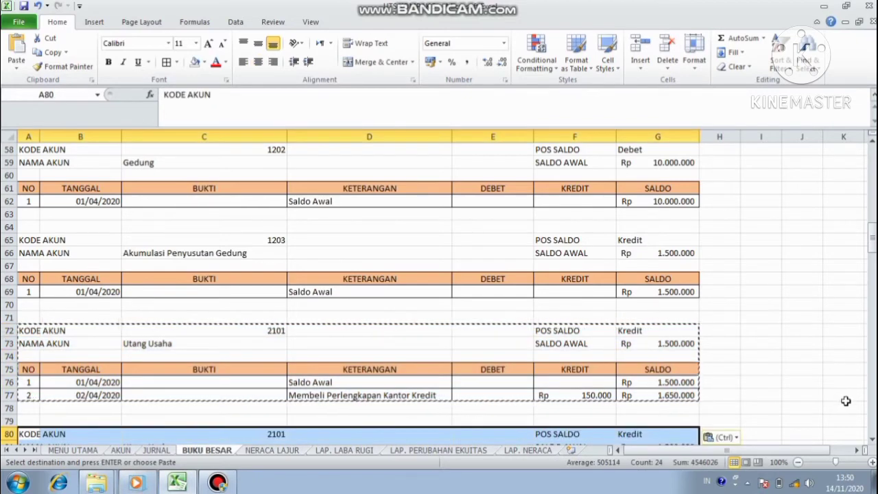
Set the account code of the pasted ledger in C80 to 2102
click(872, 439)
click(871, 439)
click(871, 439)
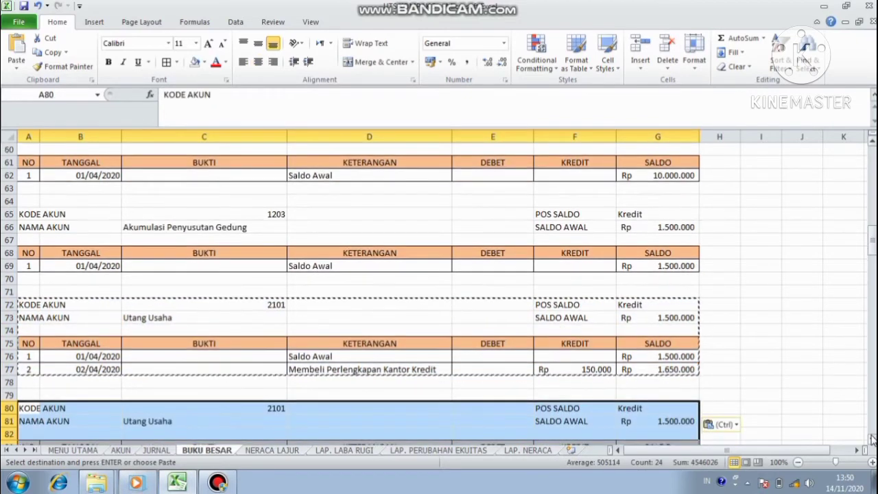
click(871, 439)
click(871, 439)
click(871, 439)
click(871, 439)
click(871, 439)
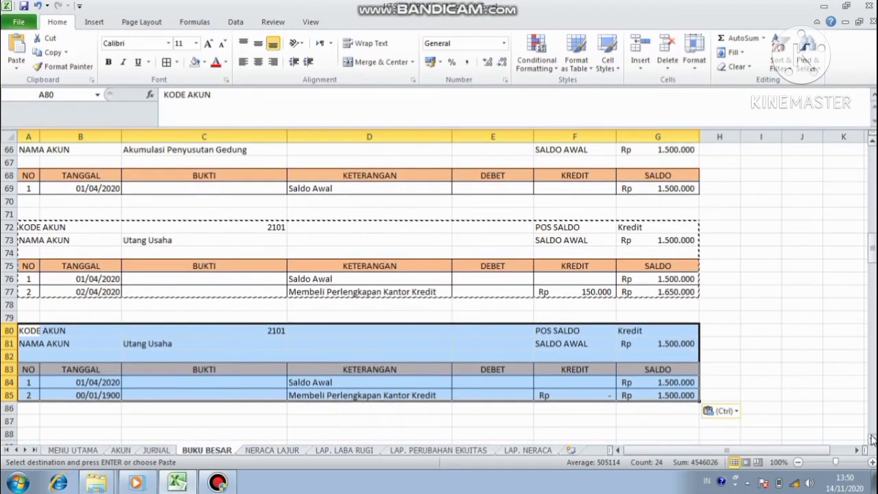
click(872, 439)
click(871, 439)
click(270, 308)
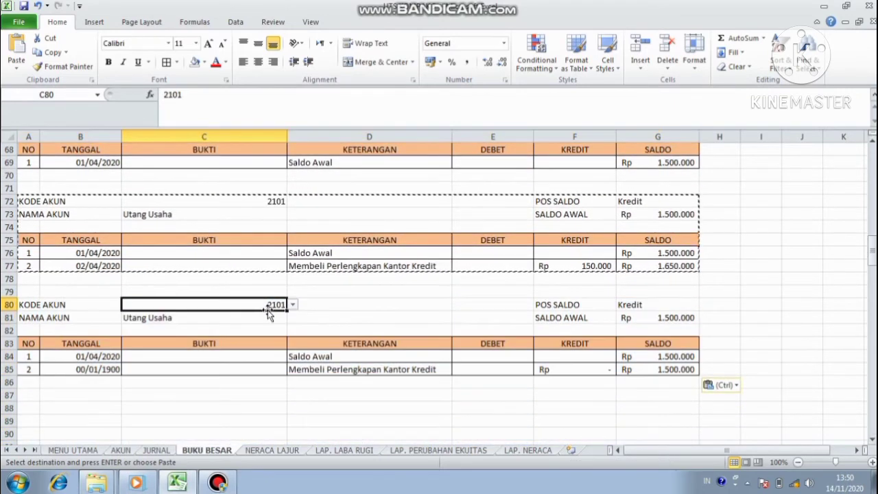
click(292, 304)
click(268, 324)
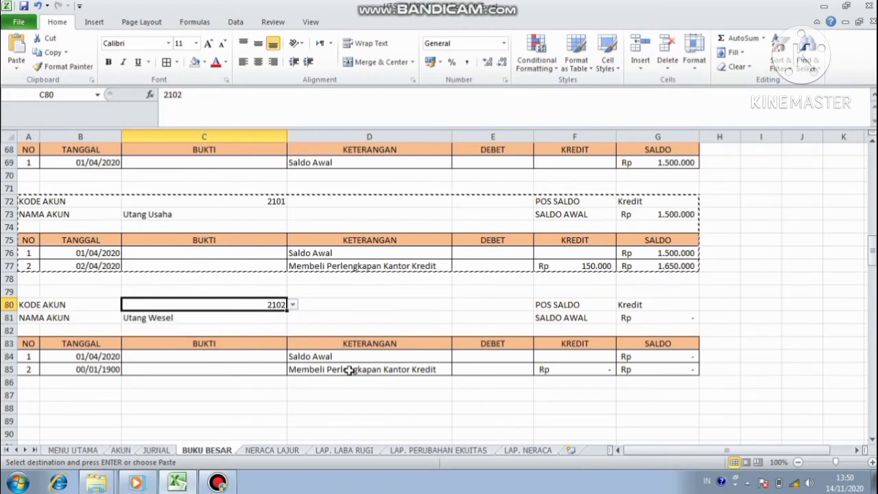
Clear the copied transaction entry in B85:G85 of the Utang Wesel ledger
click(107, 370)
key(shift+Right)
key(shift+Right)
key(shift+Right)
key(shift+Right)
key(shift+Right)
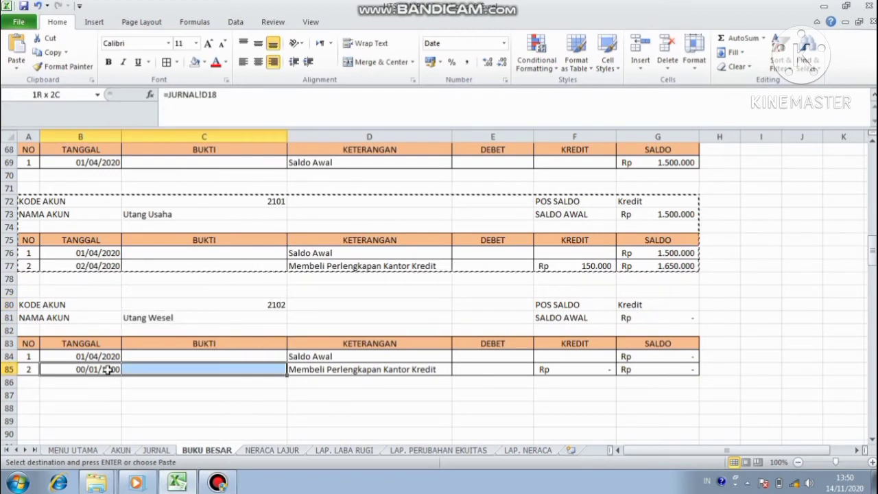
key(Delete)
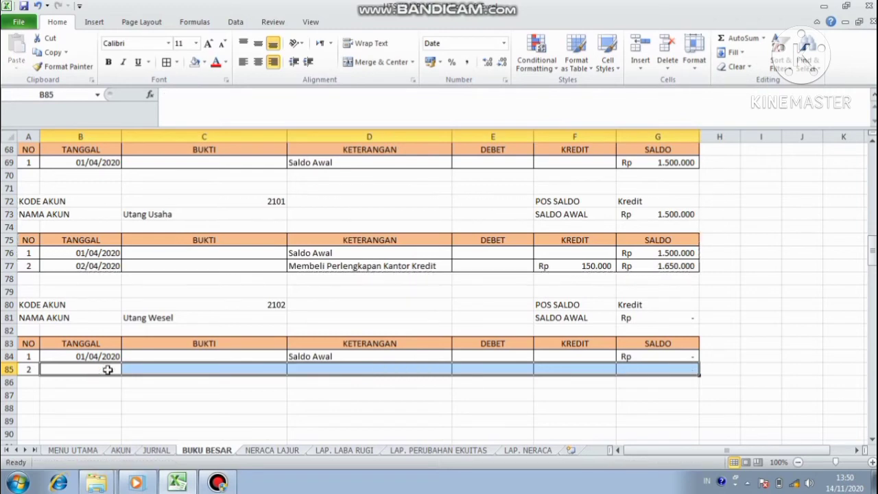
Link the date in B85 to the 04/04/2020 land purchase entry in JURNAL, =JURNAL!D13
click(68, 371)
text(=)
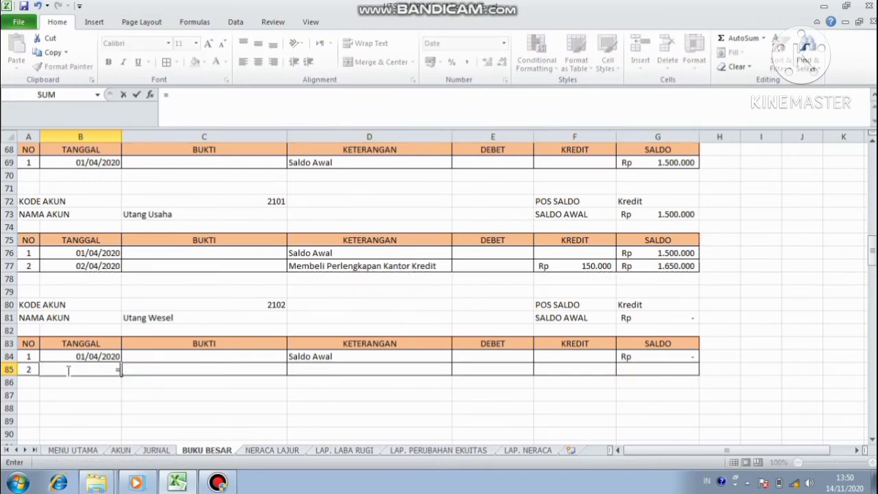
click(137, 454)
click(156, 450)
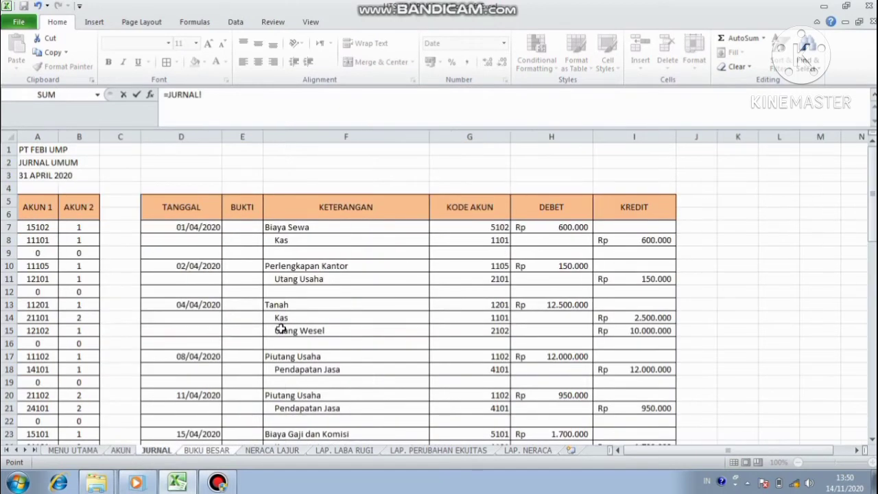
click(195, 303)
key(Return)
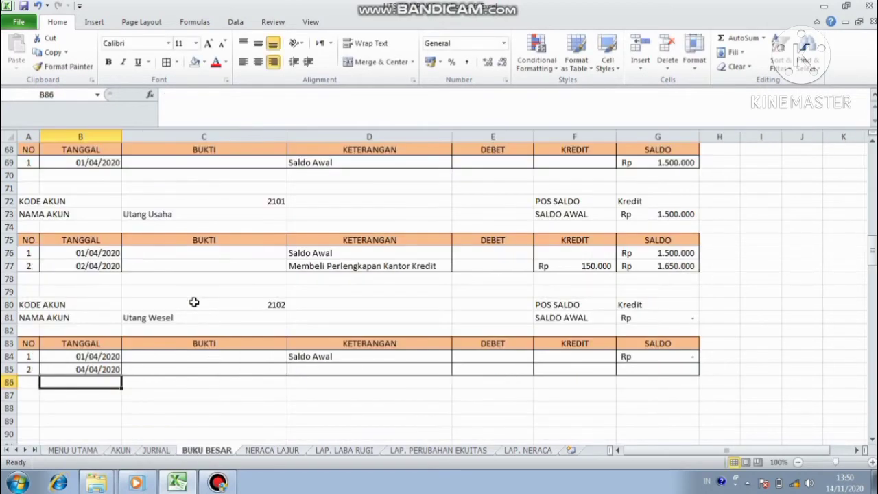
Enter the description "Membeli Tanah" in D85 of the Utang Wesel ledger
click(320, 369)
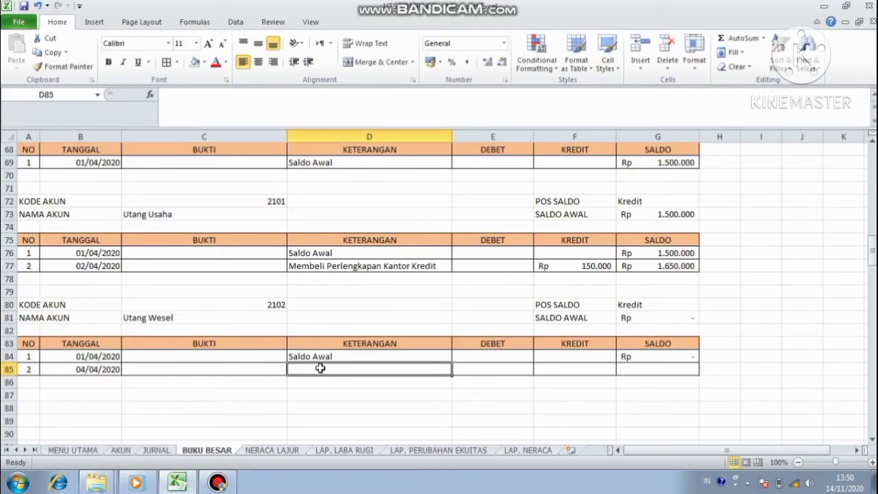
text(Membel)
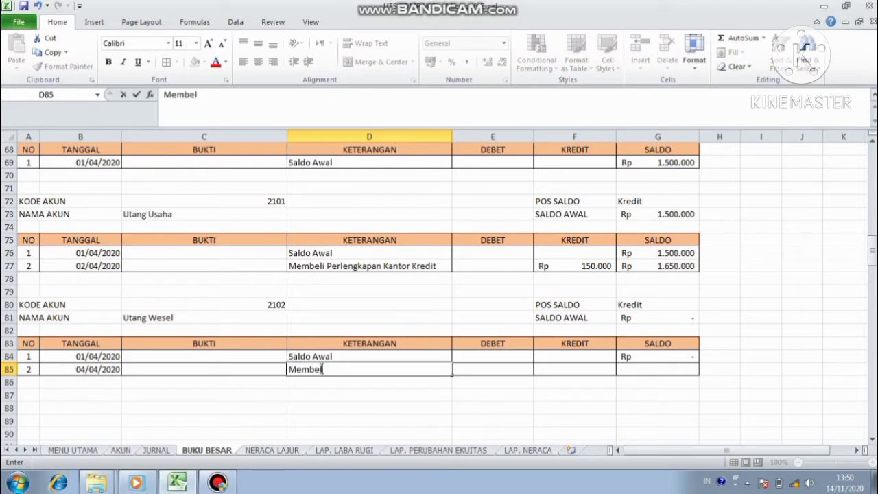
text(i Tanah)
Link the credit amount in F85 to the Utang Wesel credit in JURNAL, =JURNAL!I15
click(540, 369)
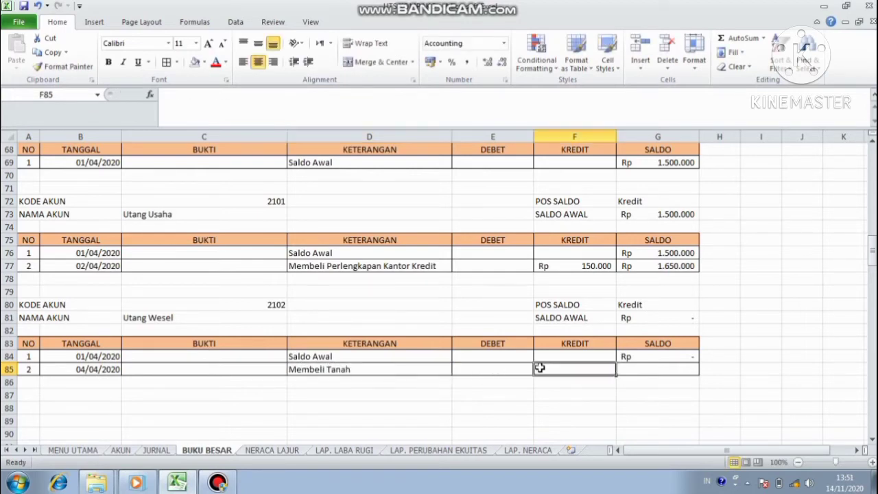
text(=)
click(157, 451)
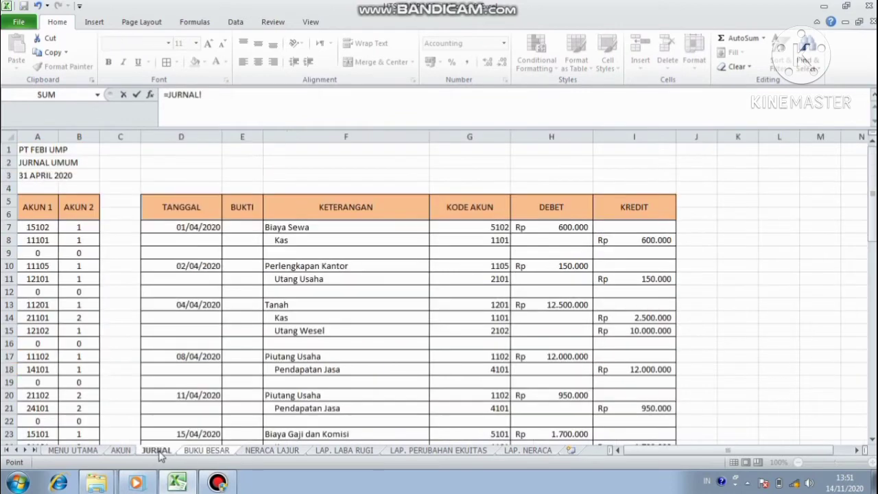
click(631, 330)
key(Return)
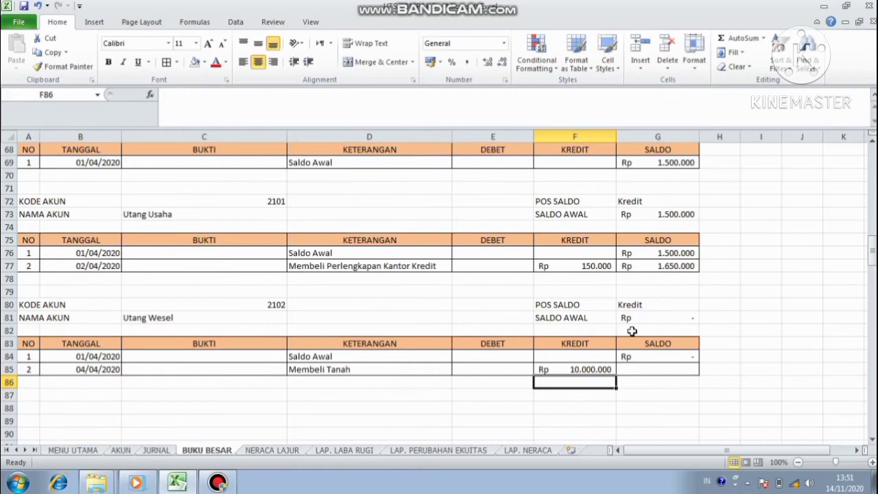
Calculate the running balance in G85 as the previous balance plus the credit, =G84+F85
click(663, 369)
text(=)
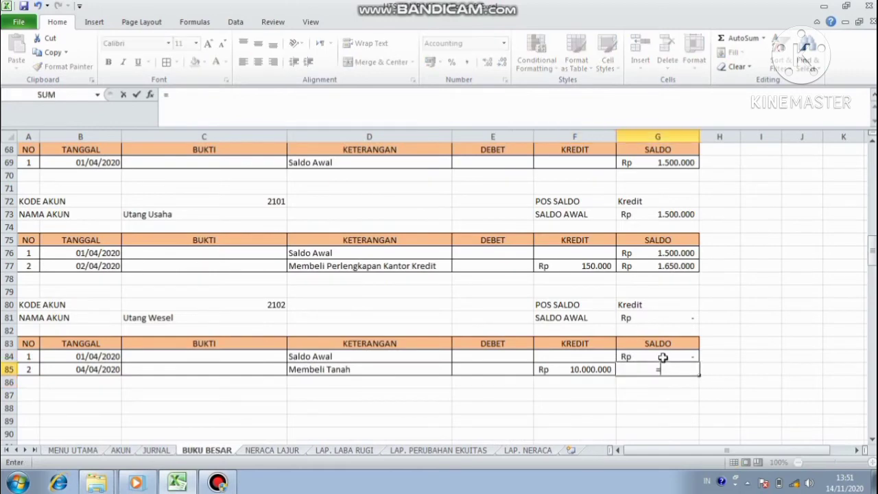
click(663, 358)
text(+)
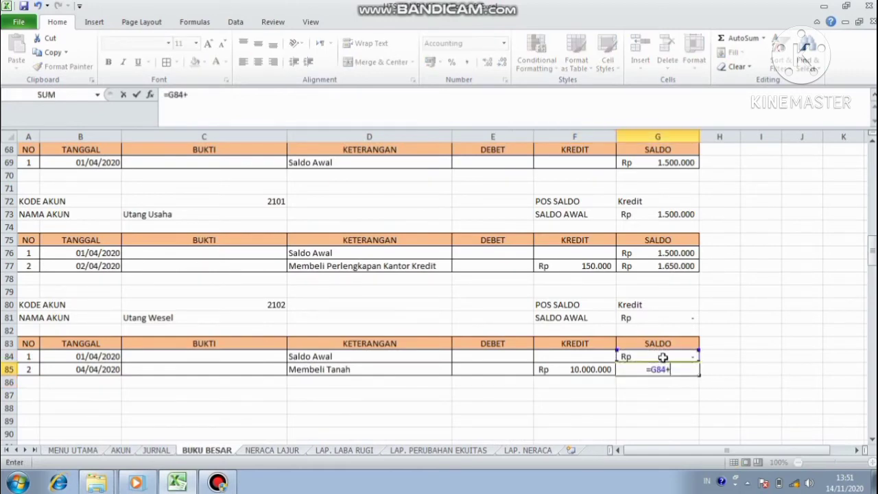
click(585, 369)
key(Return)
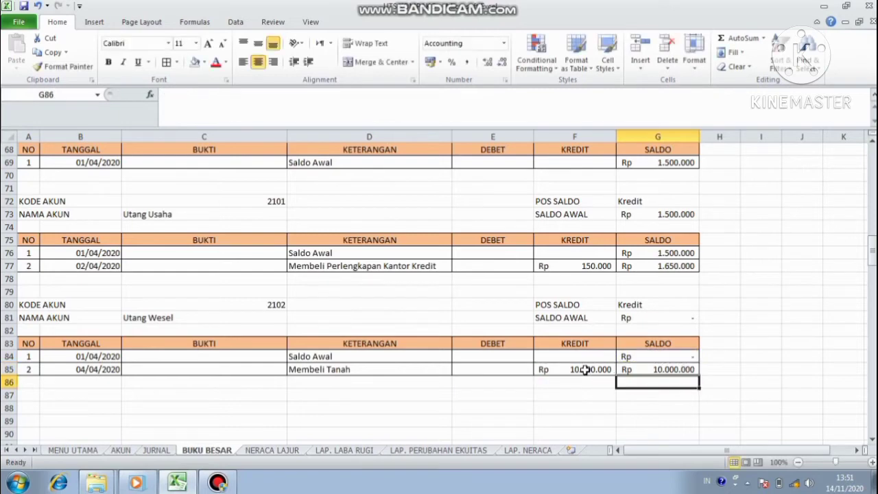
Check the AKUN list for the account that follows 2102 and return to BUKU BESAR
click(122, 452)
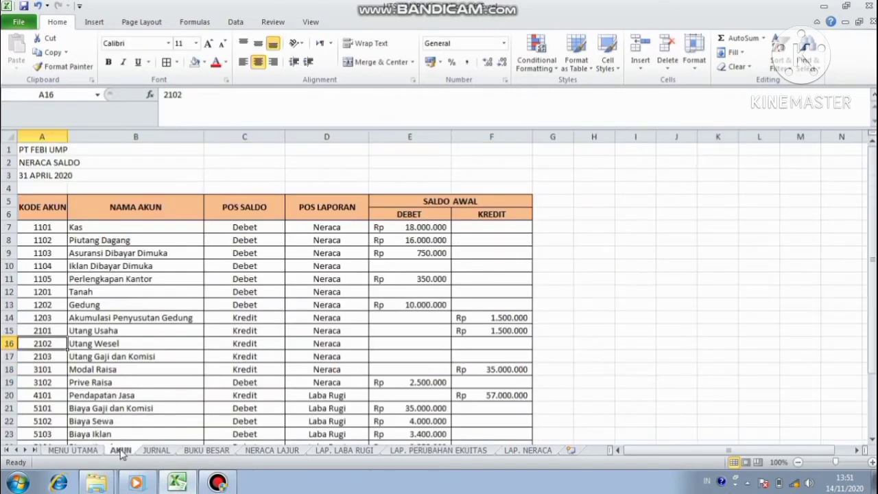
click(48, 357)
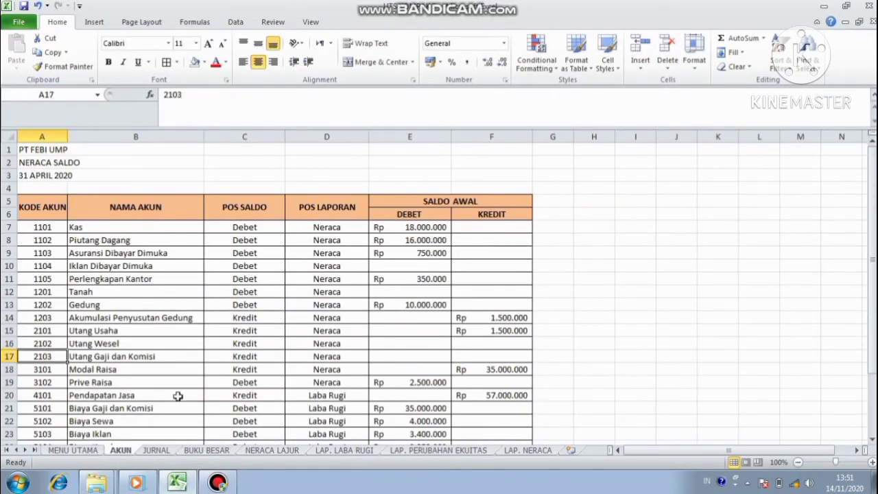
click(205, 451)
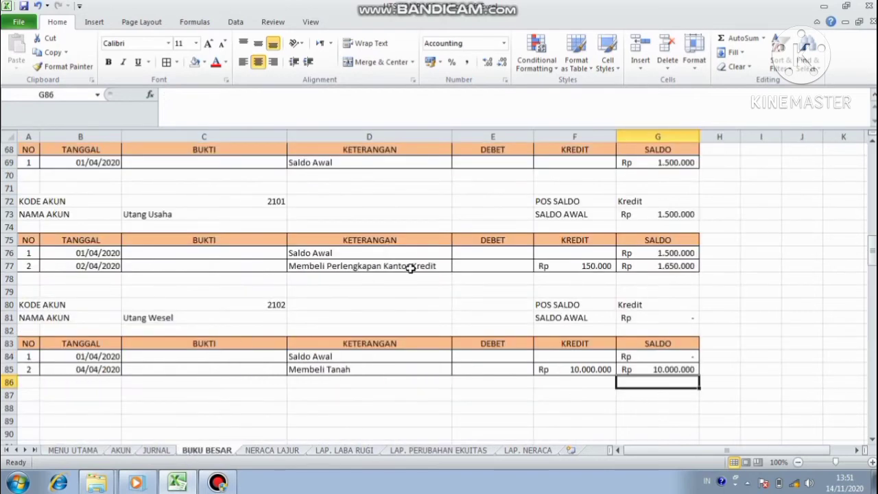
Copy the Utang Wesel ledger block A80:G84, without its transaction row, and paste it at A88
drag(35, 305, 665, 360)
key(ctrl+c)
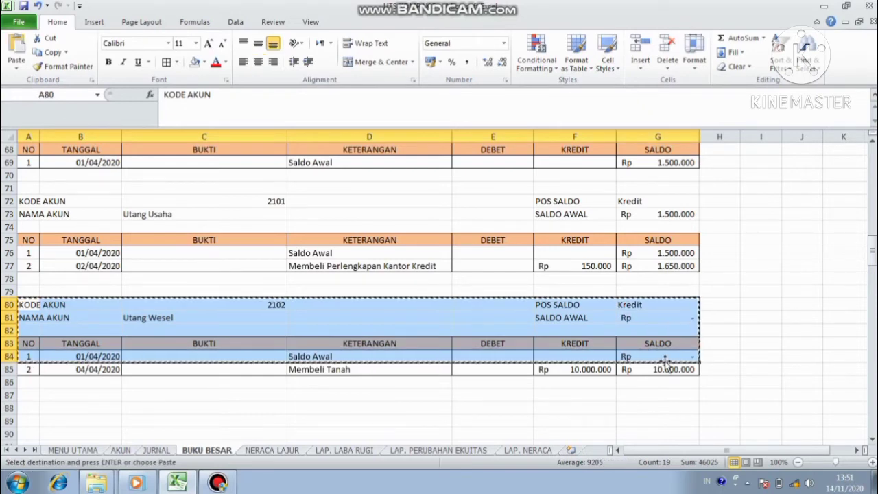
click(31, 408)
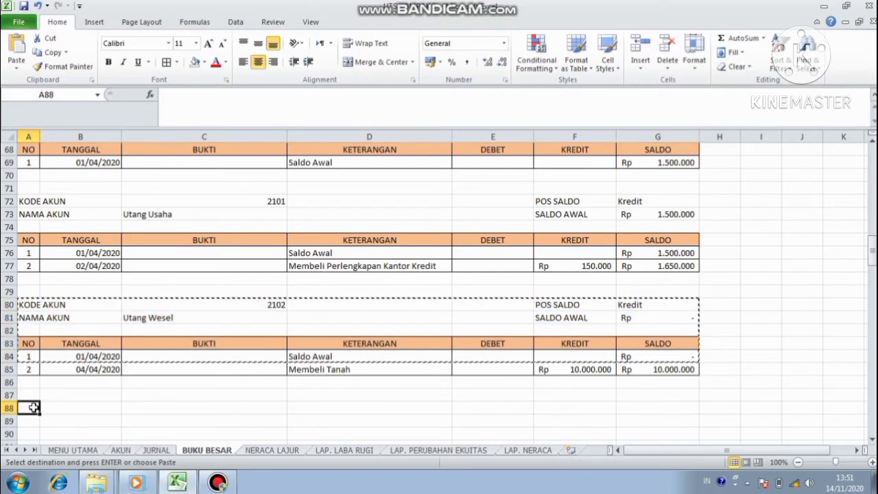
key(ctrl+v)
Set the account code of the pasted ledger in C88 to 2103
click(184, 408)
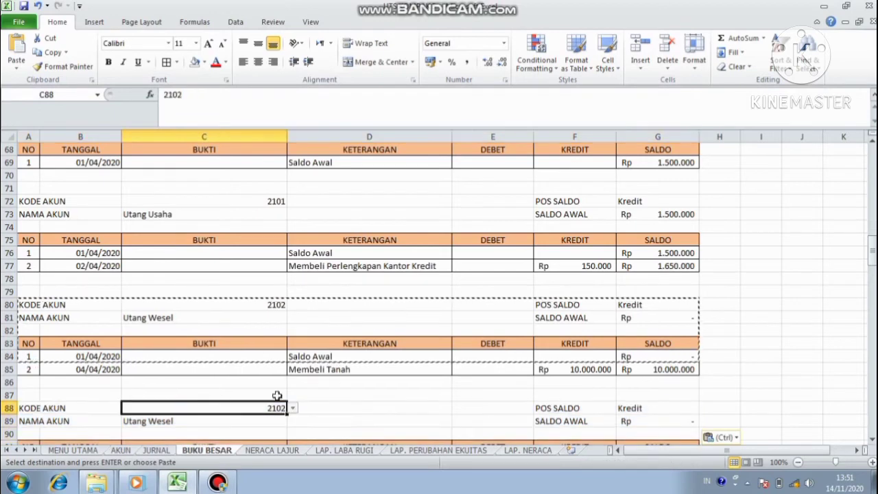
click(292, 408)
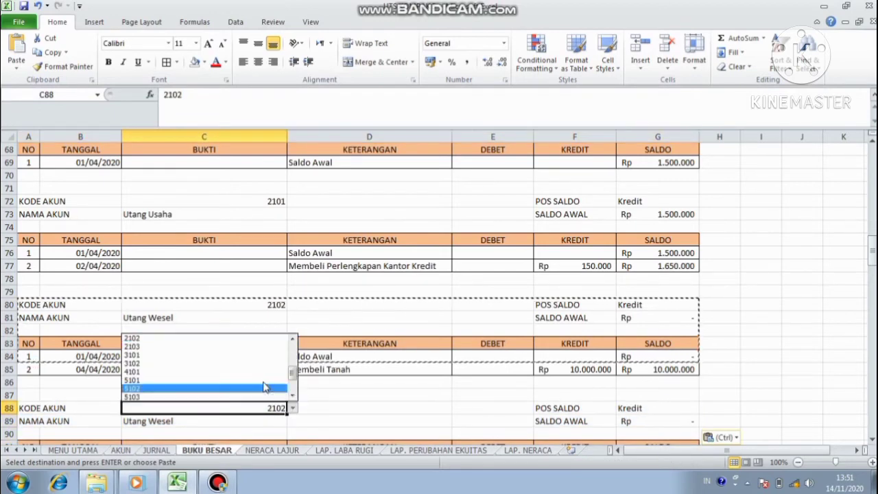
click(251, 346)
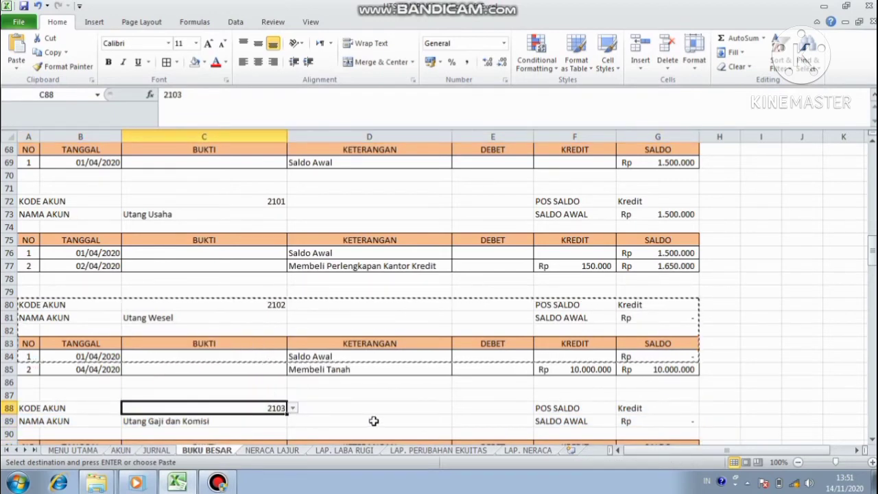
drag(871, 257, 871, 272)
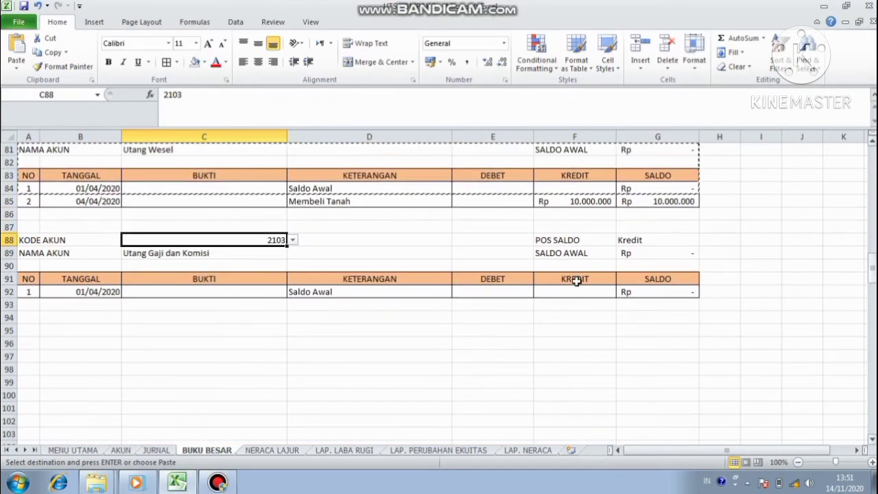
Check the AKUN list for the account that follows 2103 and return to BUKU BESAR
click(128, 451)
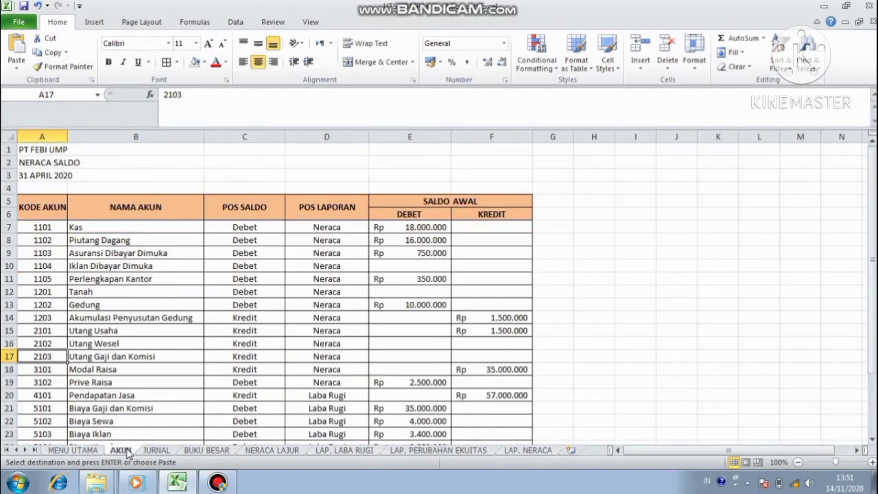
click(53, 371)
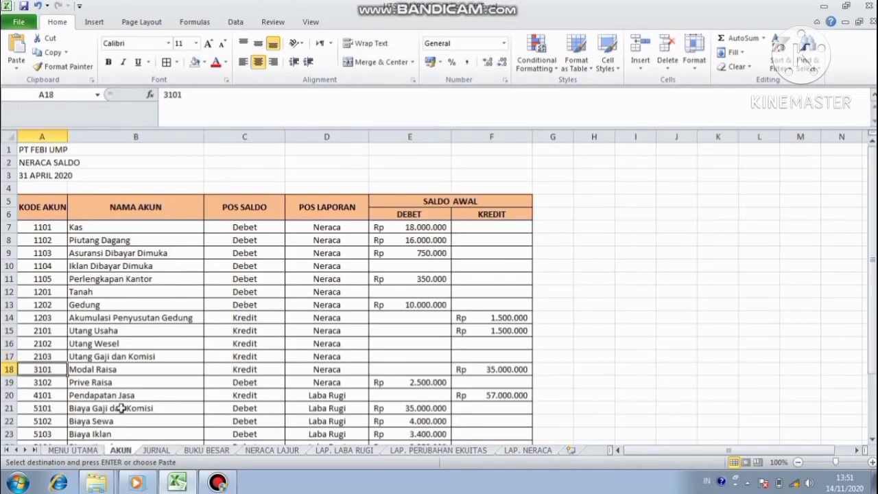
click(208, 451)
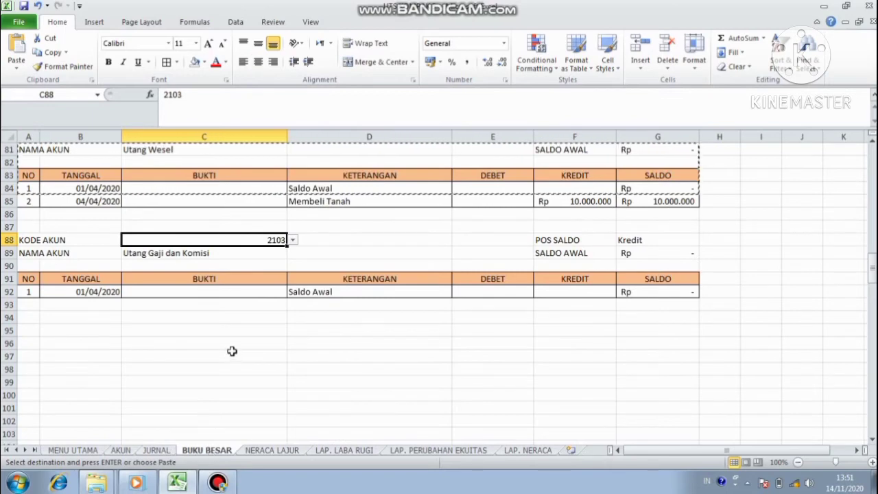
Paste the copied ledger block A80:G84 at A95 for the next account
click(28, 329)
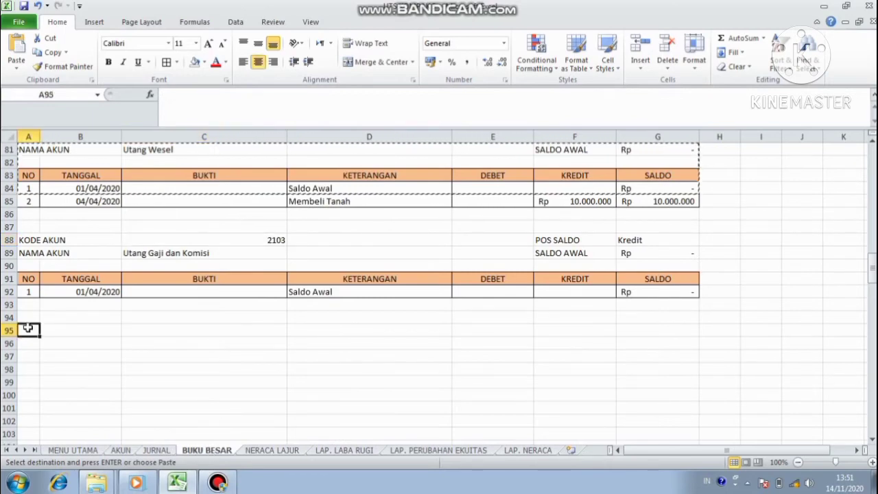
Paste the copied ledger block at A95 of BUKU BESAR and set its KODE AKUN to 3101
key(ctrl+v)
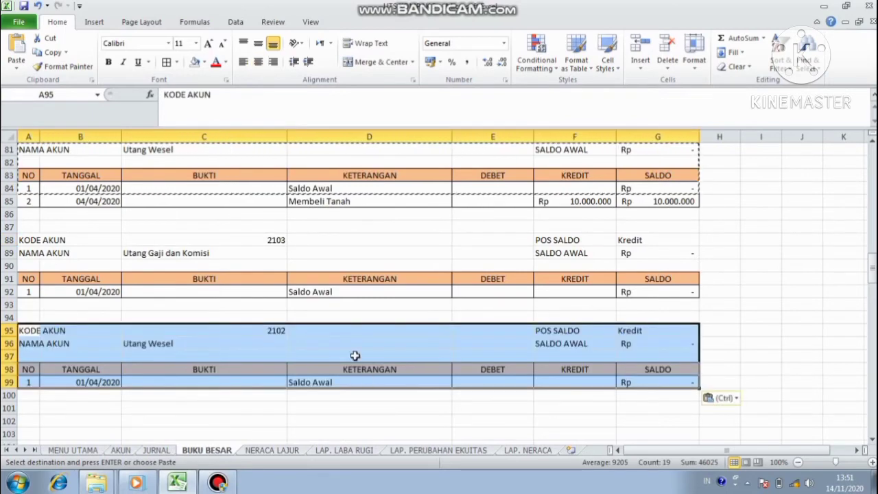
click(281, 331)
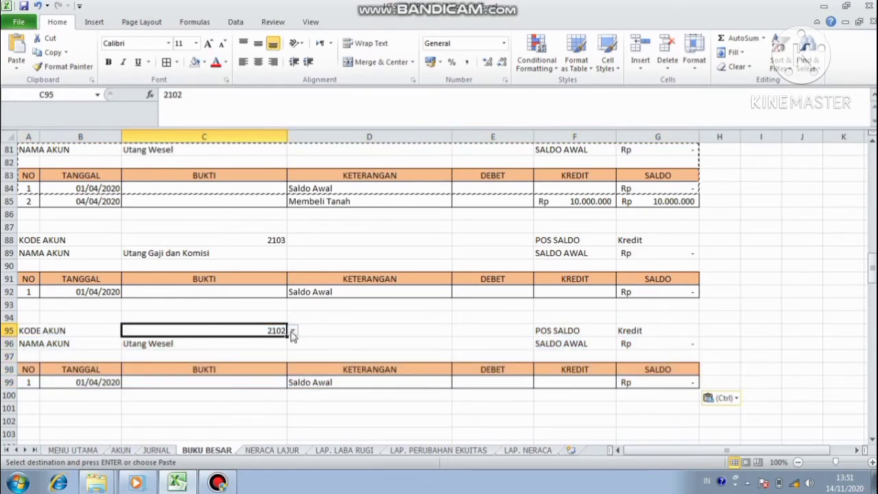
click(292, 331)
click(262, 364)
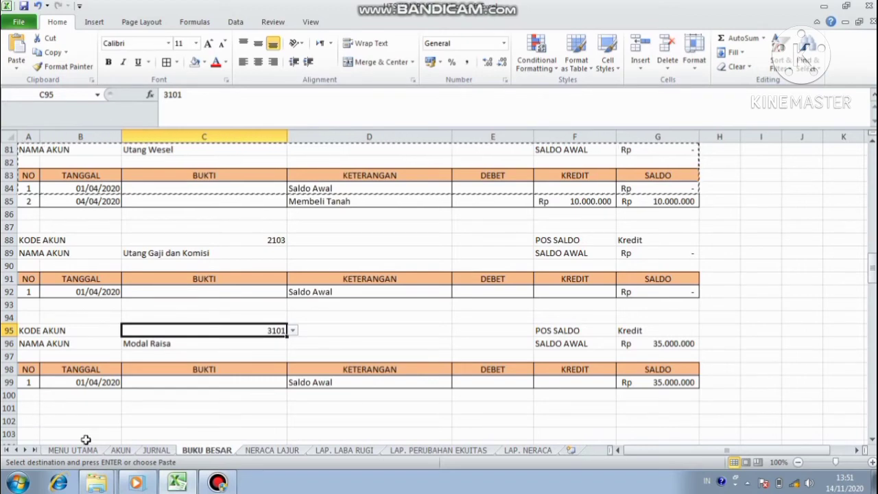
Check the account after 3101 in the AKUN sheet, then paste the ledger block at A102 of BUKU BESAR with KODE AKUN 3102
click(120, 450)
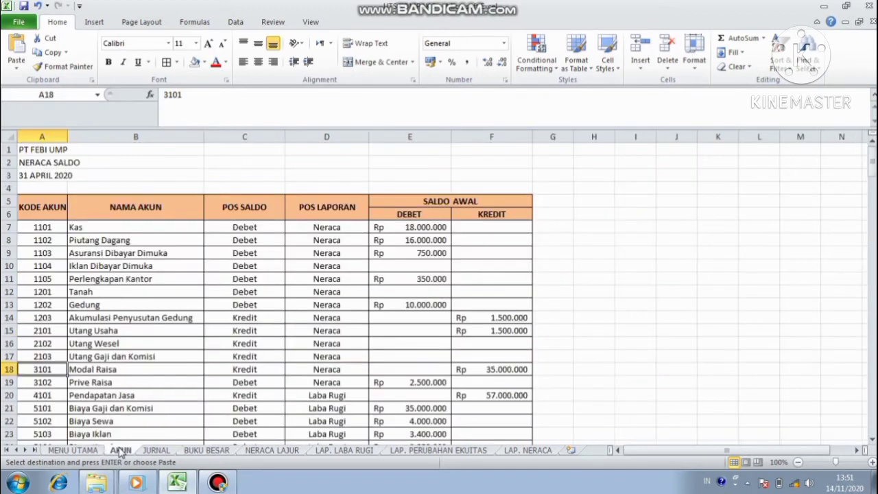
click(27, 385)
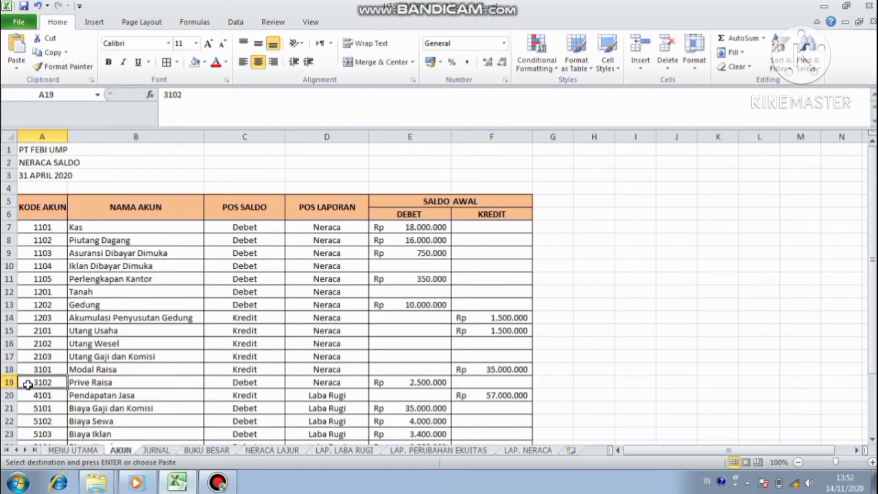
click(260, 452)
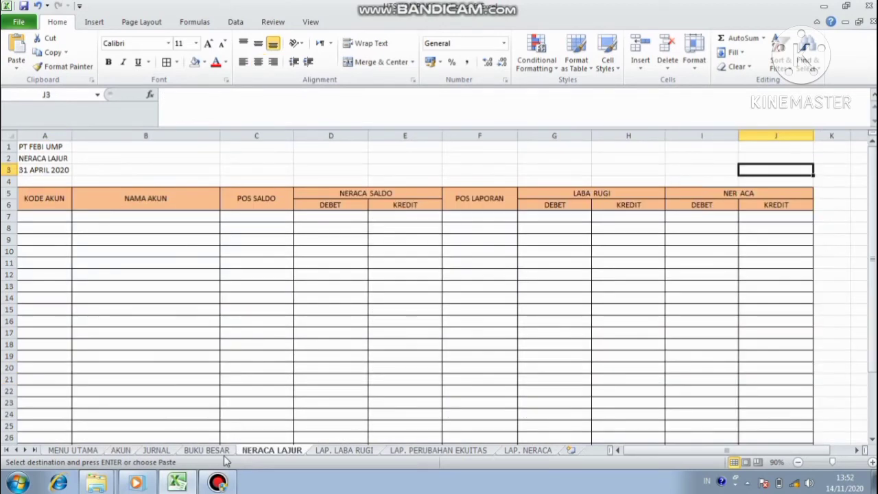
click(224, 453)
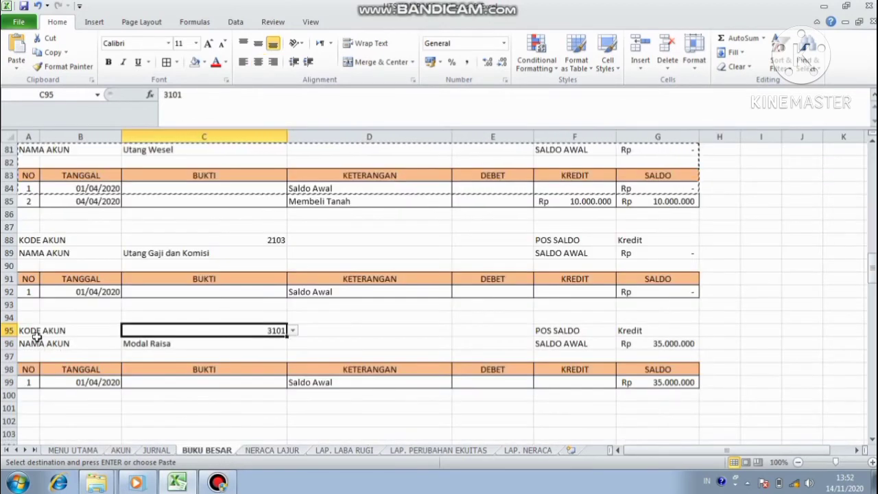
click(30, 420)
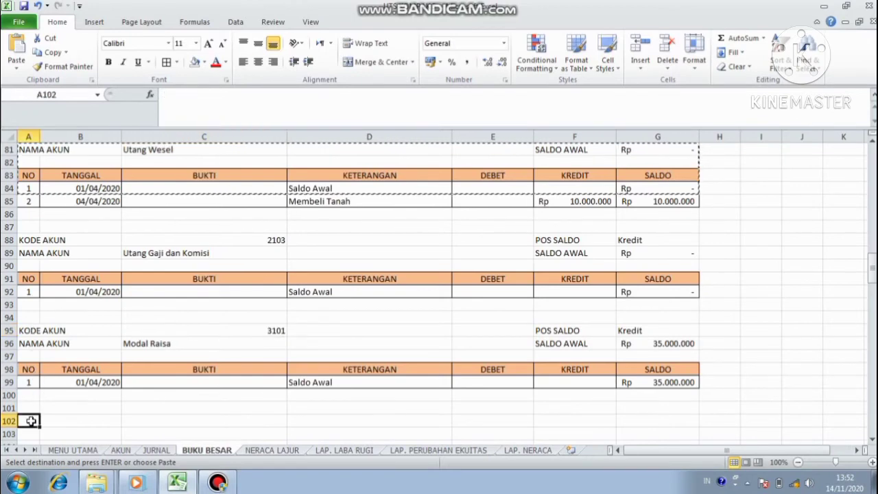
key(ctrl+v)
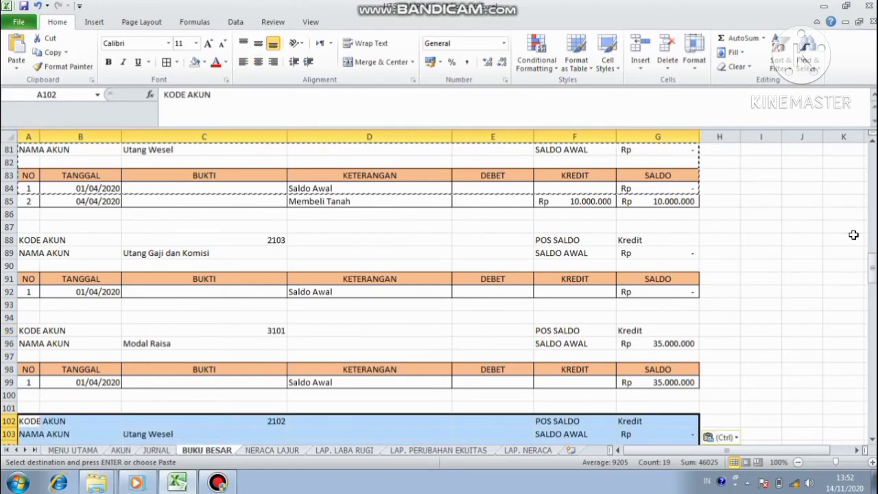
drag(873, 279, 874, 283)
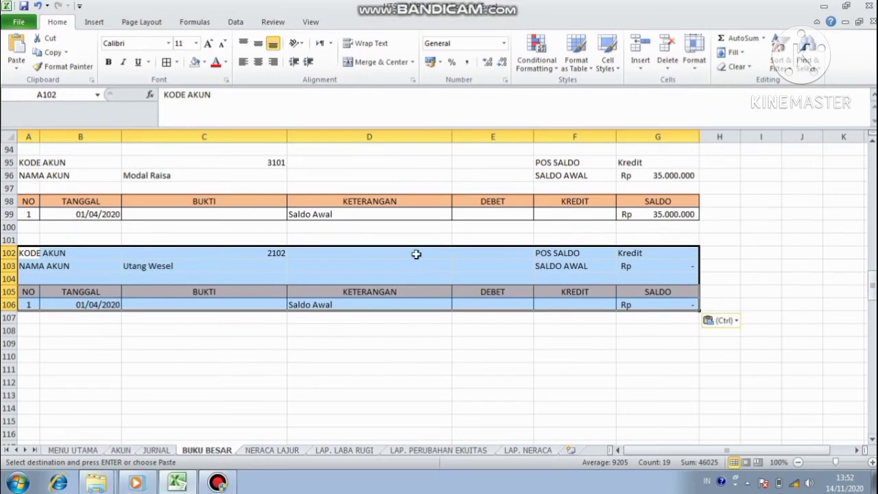
click(255, 253)
click(292, 254)
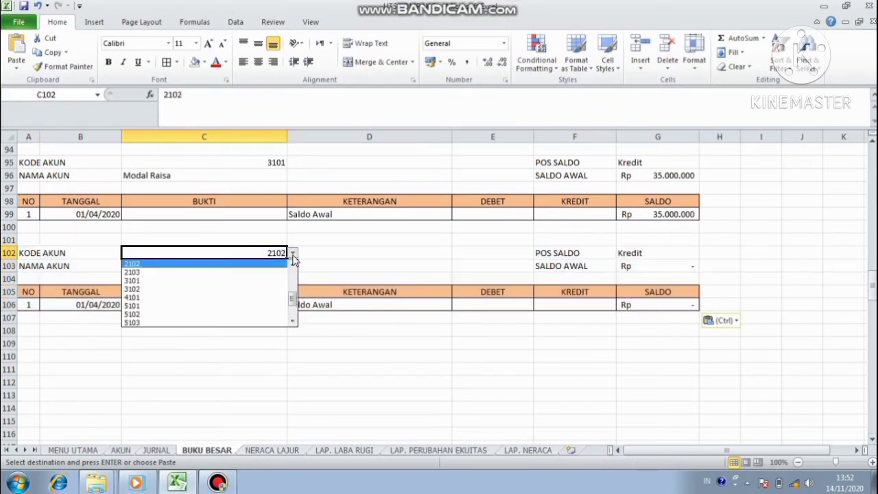
click(269, 289)
Add borders to A107:G107 under the 3102 ledger table and number the new row 2
drag(22, 321, 636, 318)
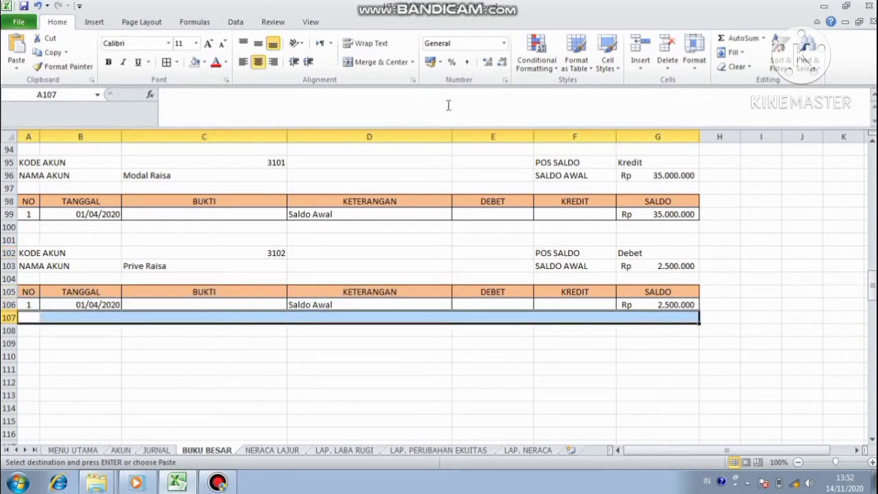
click(166, 66)
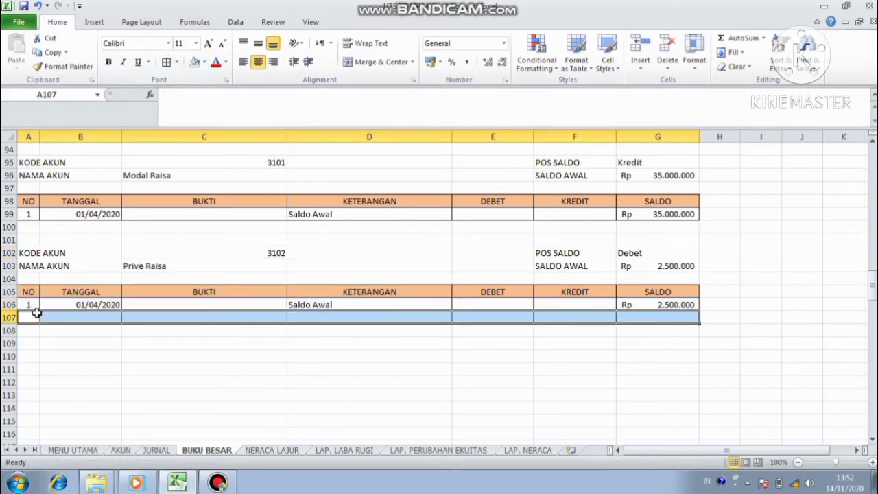
click(30, 316)
text(2)
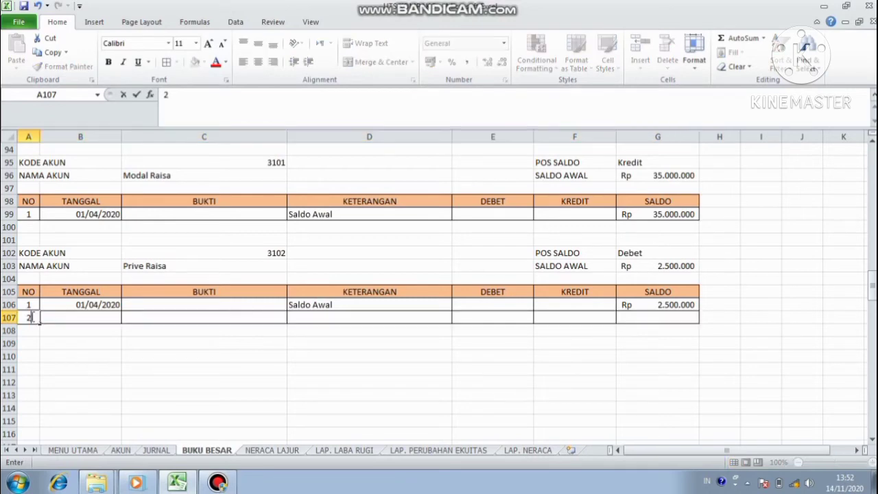
Link the date in B107 to the account 3102 entry date in JURNAL cell D35
key(Tab)
text(=)
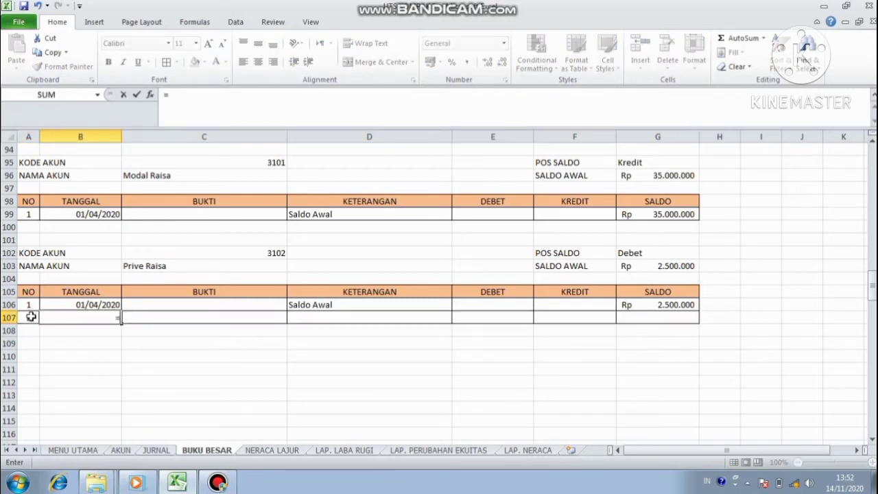
click(156, 450)
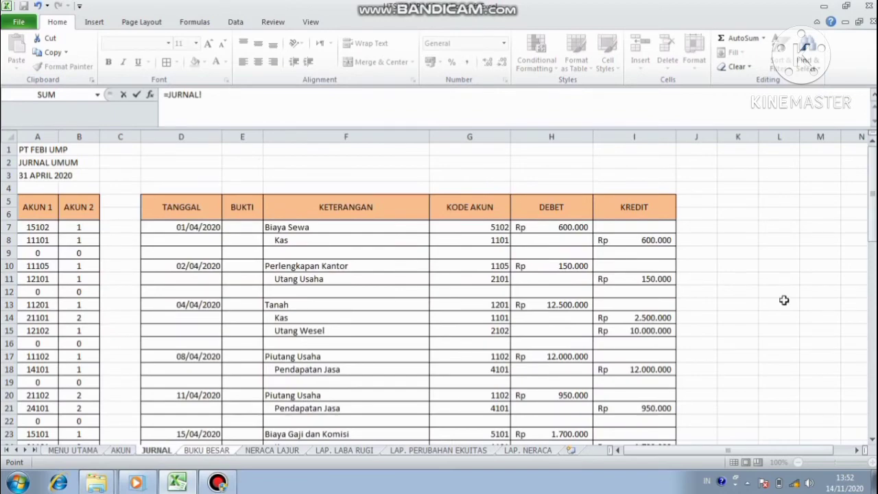
scroll(813, 223, down, 6)
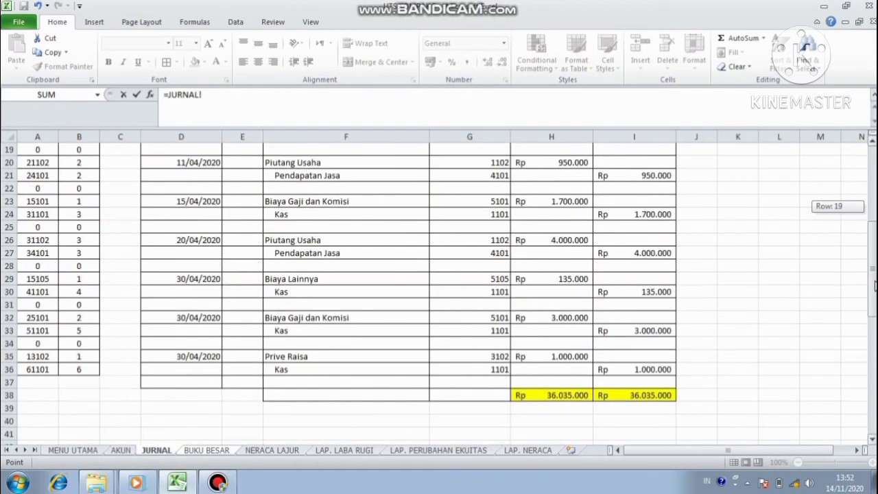
click(217, 357)
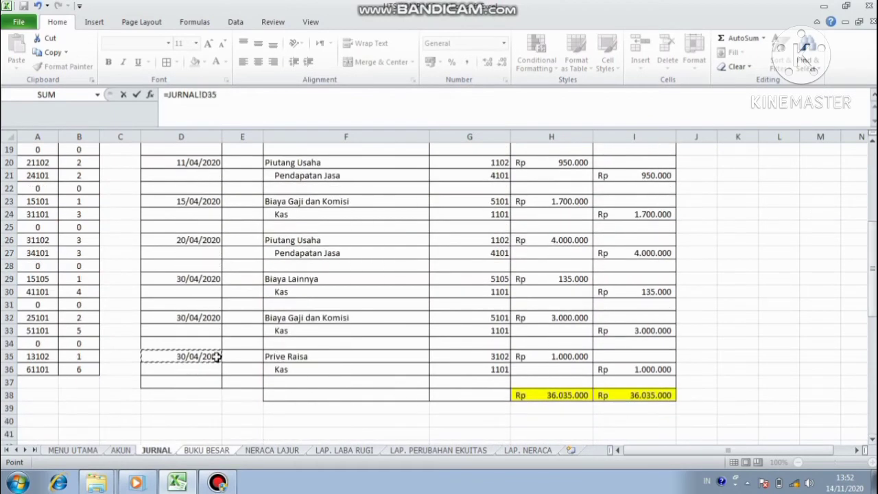
key(Return)
Enter the description "Penarikan Uang untuk Keperluan Pribadi" in D107
click(309, 319)
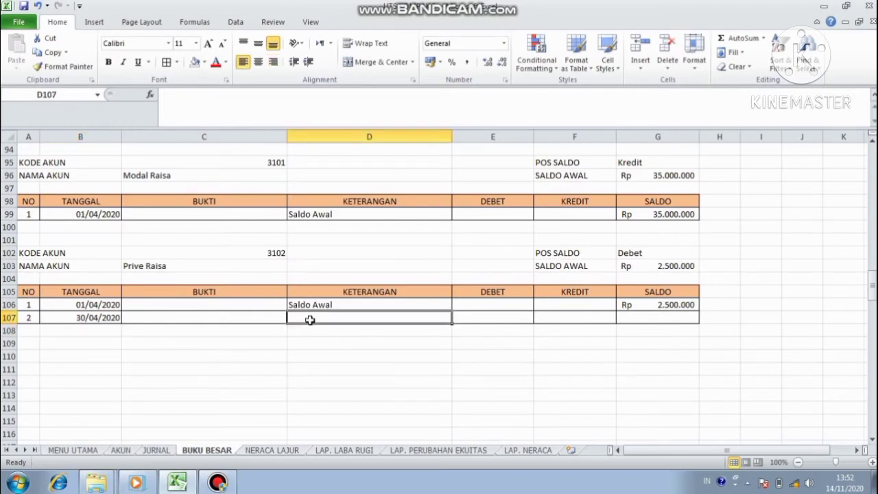
text(P)
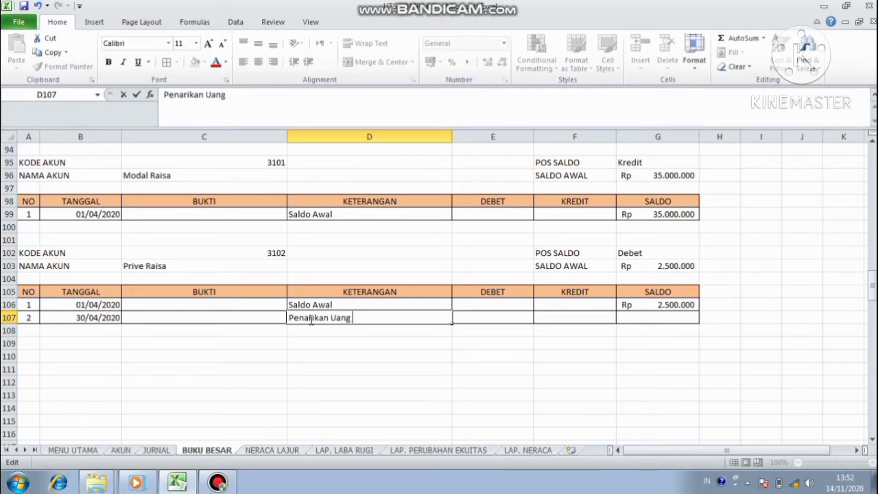
text(enarikan Uang untuk Keperl)
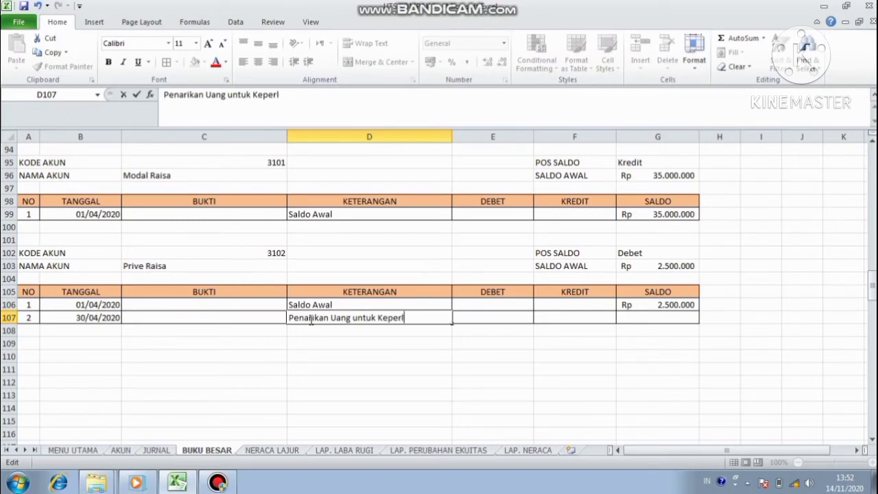
text(uan Pribadi)
Link the debit amount in E107 to the account 3102 debit in JURNAL cell H35
click(492, 321)
text(=)
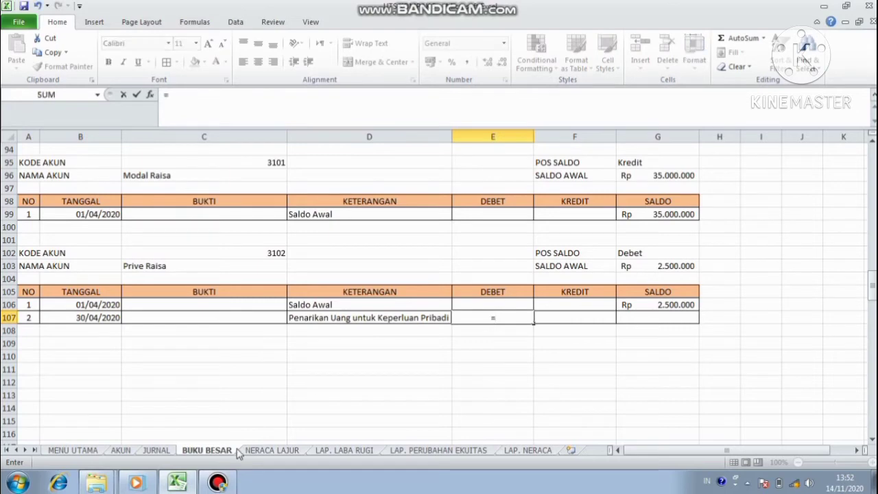
click(157, 450)
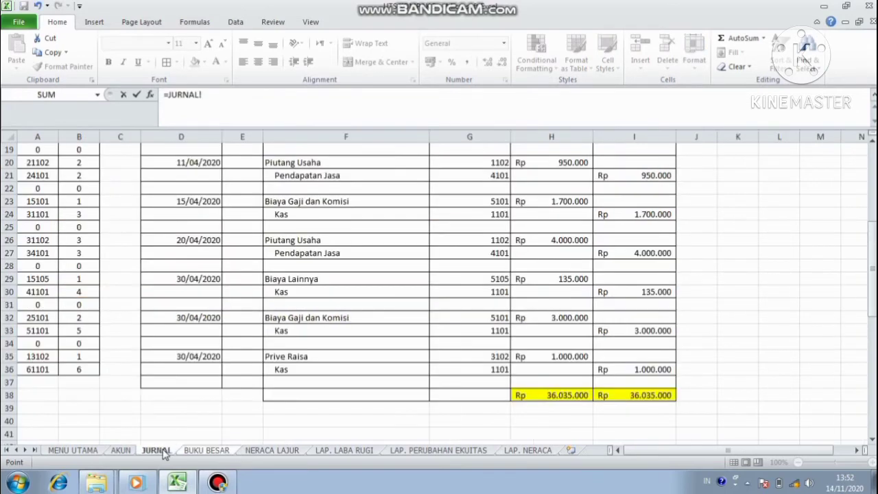
click(533, 357)
key(Return)
Calculate the running balance in G107 as the previous balance G106 plus the debit E107
click(632, 317)
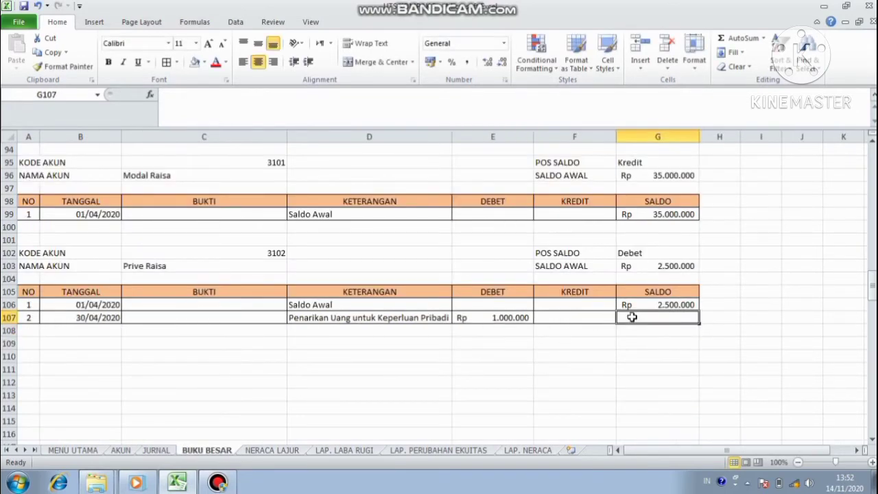
text(=)
click(638, 307)
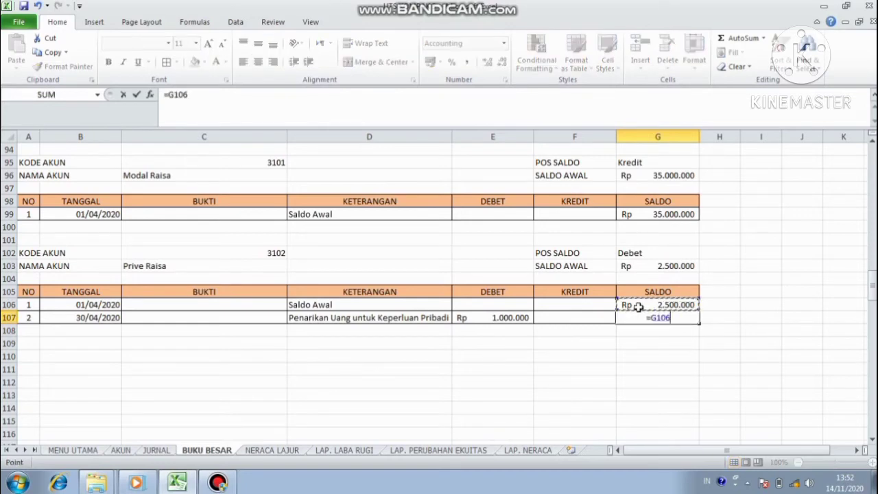
text(+)
click(527, 315)
key(Return)
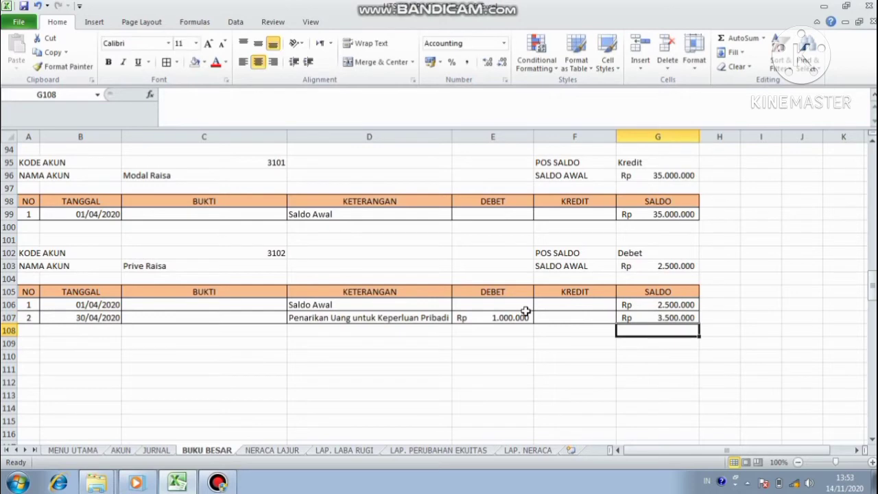
Check account 4101 in the AKUN and JURNAL sheets, then copy the 3102 ledger block A102:G107 to A110 in BUKU BESAR
click(109, 452)
click(120, 451)
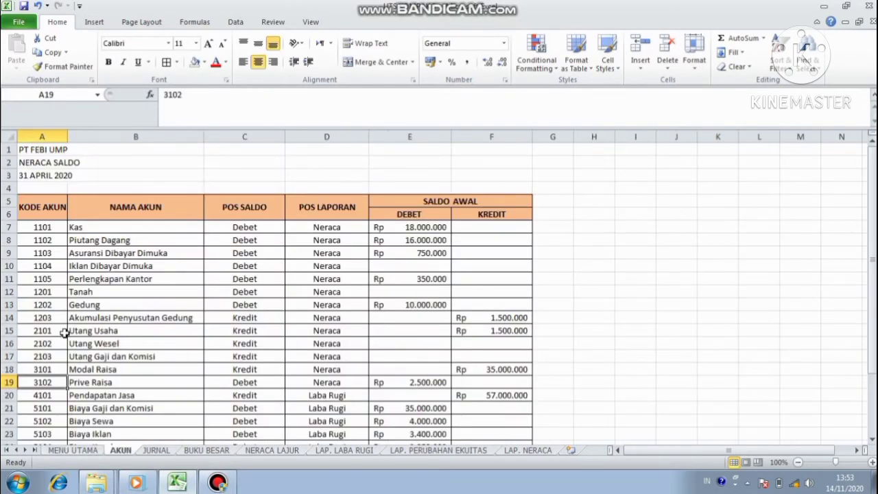
click(54, 397)
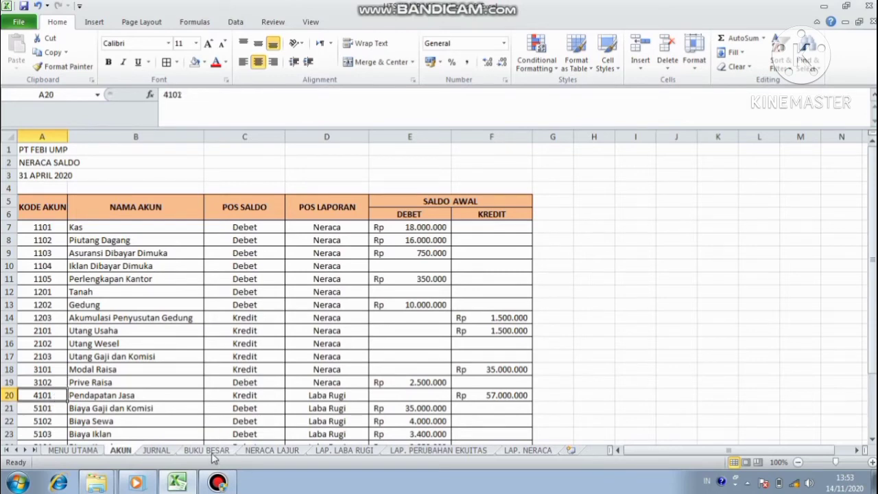
click(173, 451)
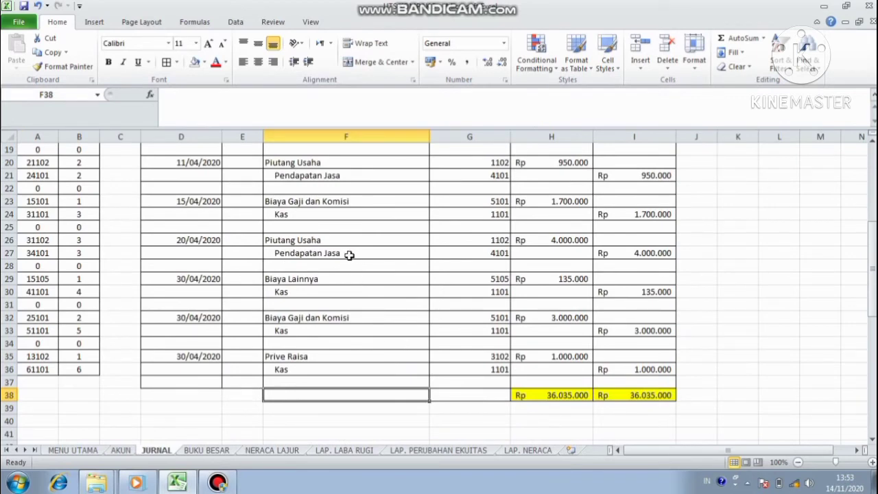
click(93, 253)
click(208, 451)
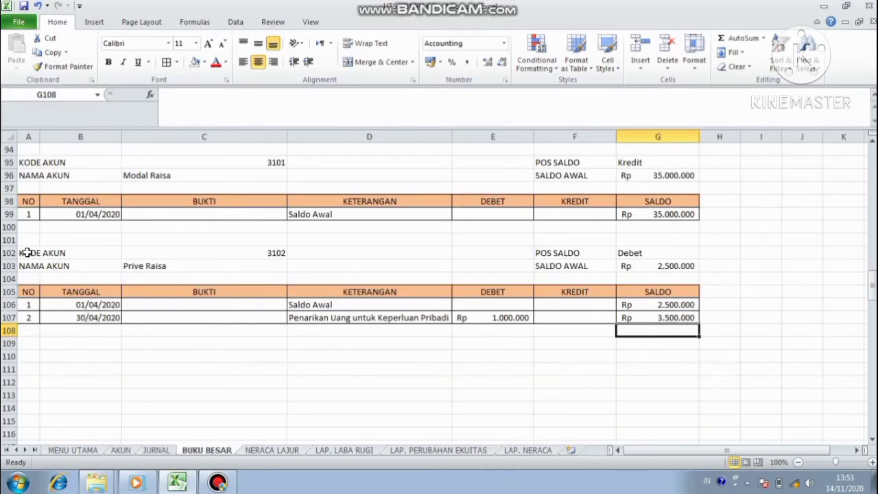
drag(27, 252, 654, 328)
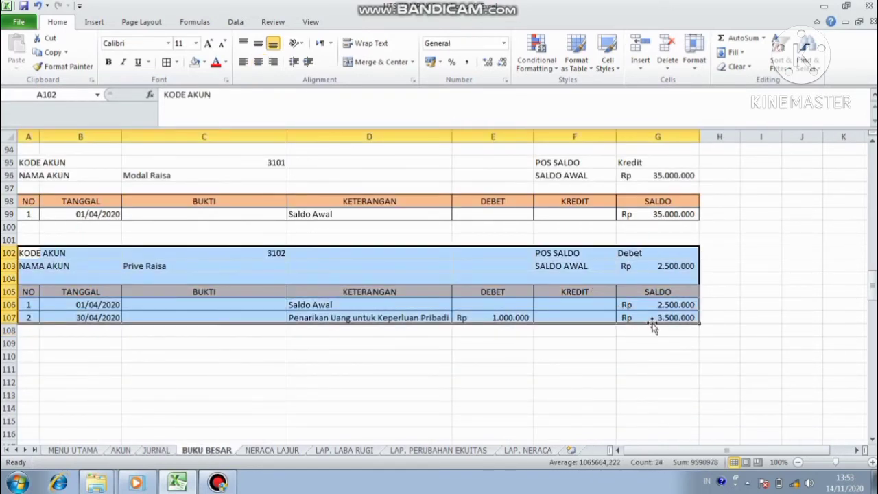
key(ctrl+c)
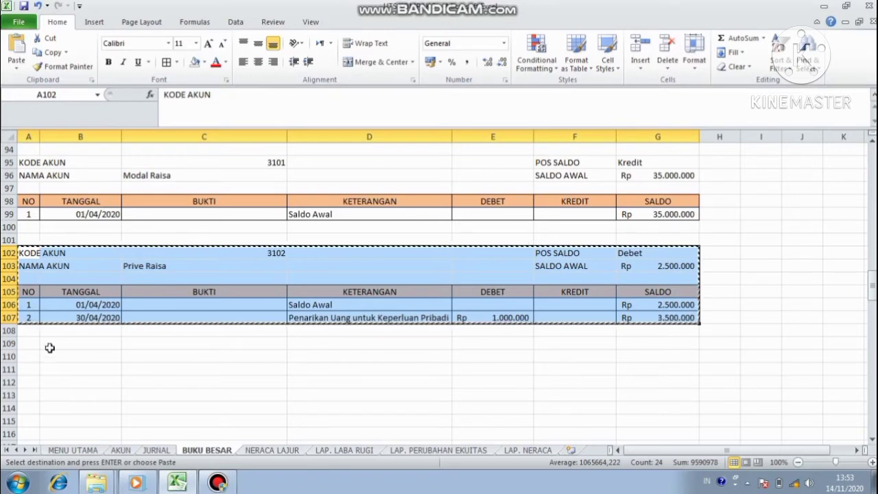
click(24, 357)
key(ctrl+v)
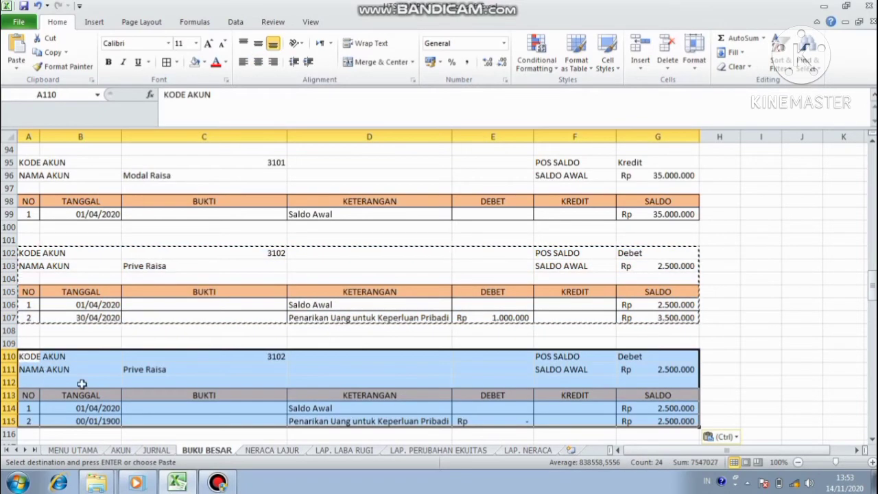
Extend the new ledger table with two more bordered rows, A116:G117
click(87, 409)
drag(27, 432, 690, 391)
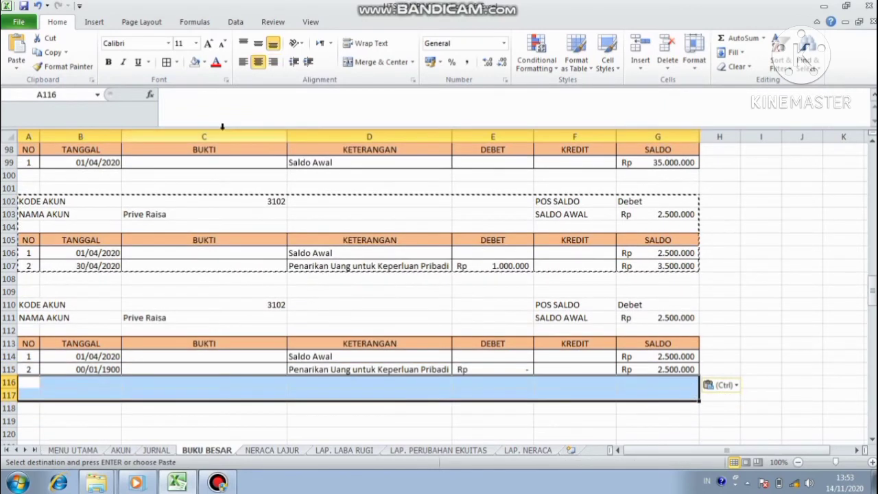
click(166, 62)
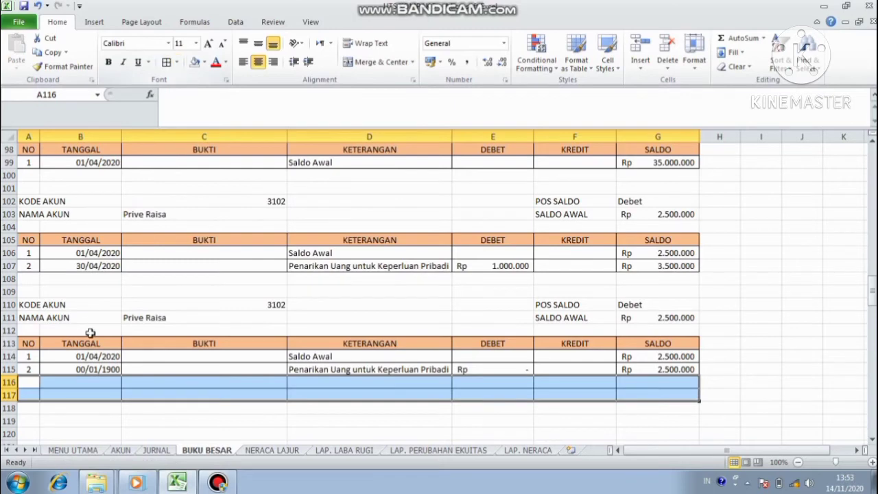
Clear the copied entry in B115:G115 of the new ledger block, keeping its row number
click(76, 369)
key(shift+Right)
key(shift+Right)
key(shift+Right)
key(shift+Right)
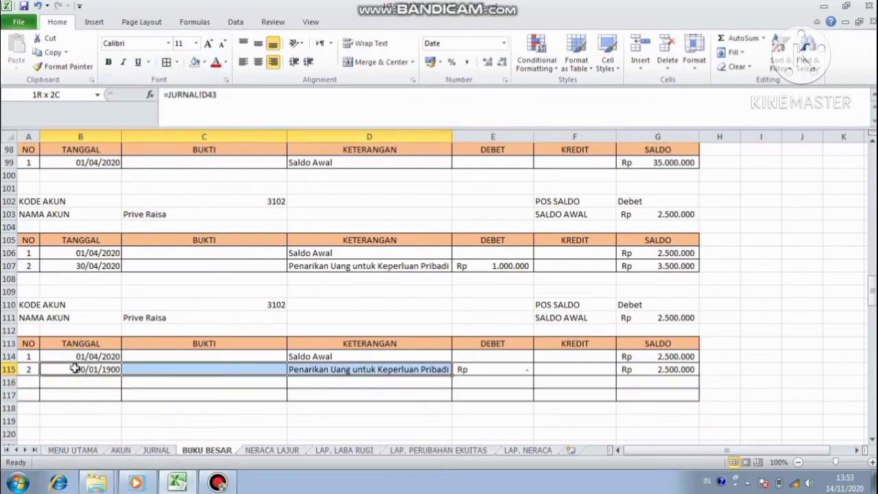
key(shift+Right)
key(Delete)
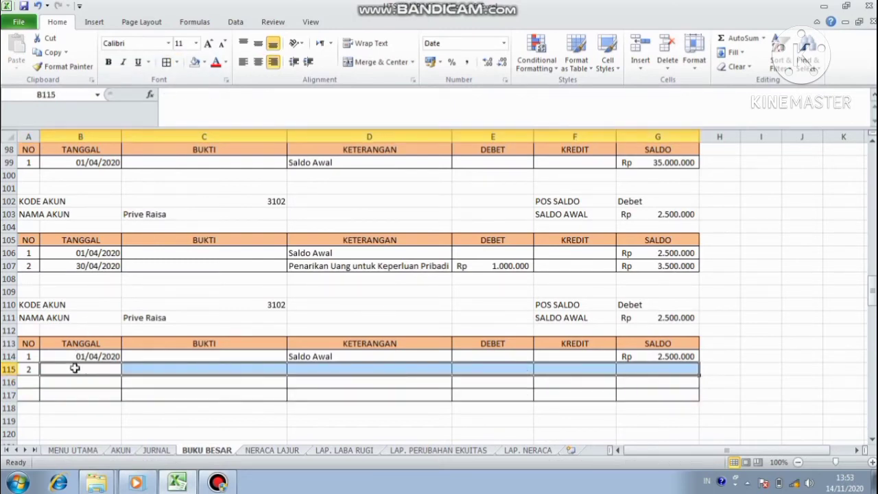
Change the new ledger block's account code in C110 to 4101
click(165, 309)
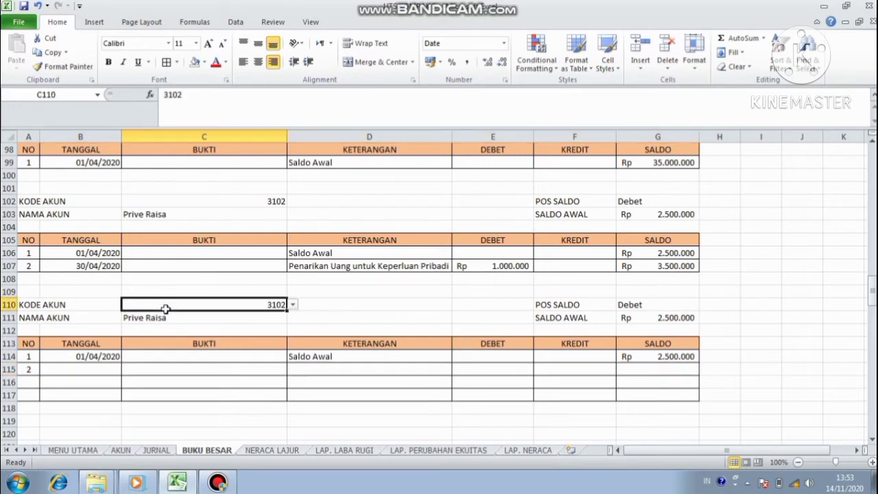
click(293, 306)
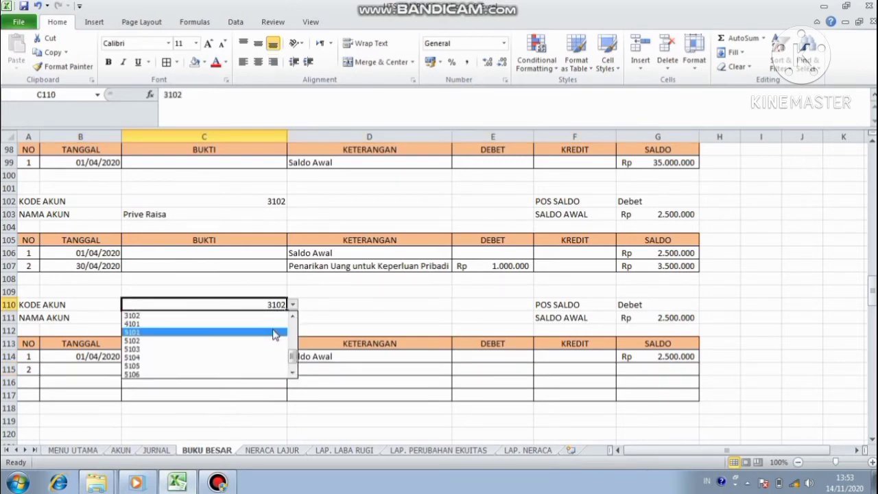
click(273, 324)
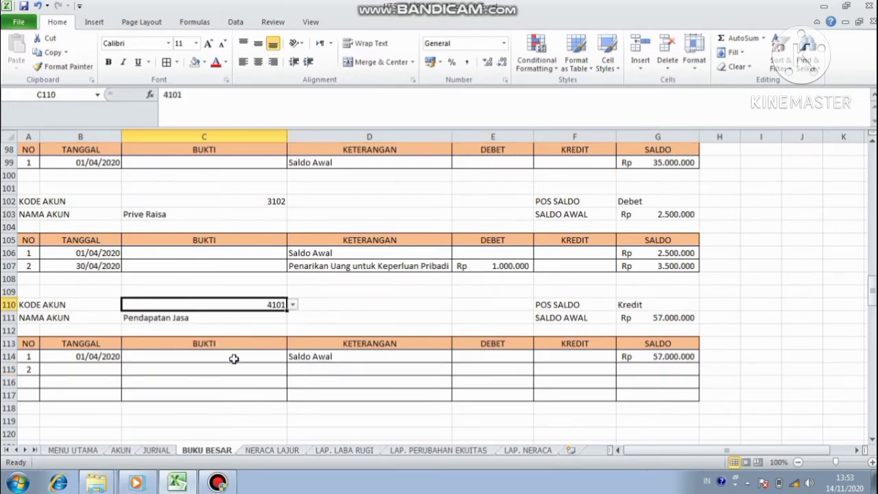
Number the two added ledger rows 3 and 4 in A116 and A117
click(31, 382)
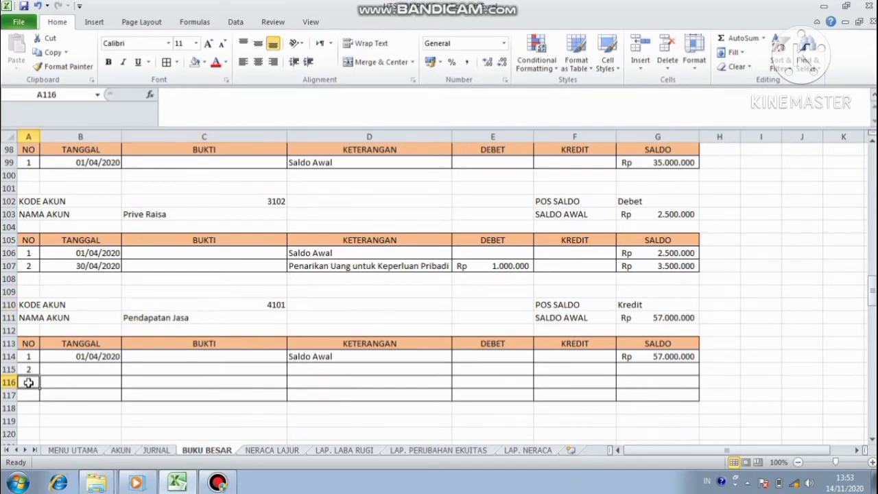
key(Return)
text(4)
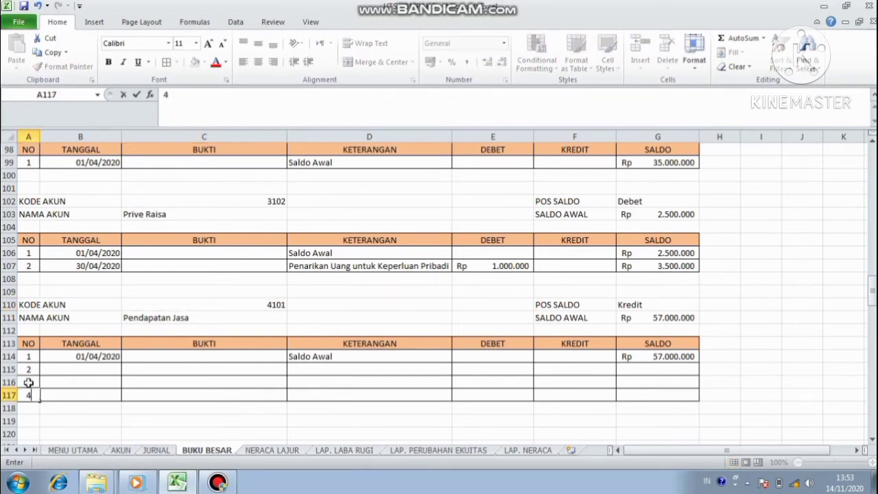
key(Right)
Link the date in B115 to the first Pendapatan Jasa transaction's date in JURNAL cell D17
key(Right)
key(Up)
key(Left)
key(Up)
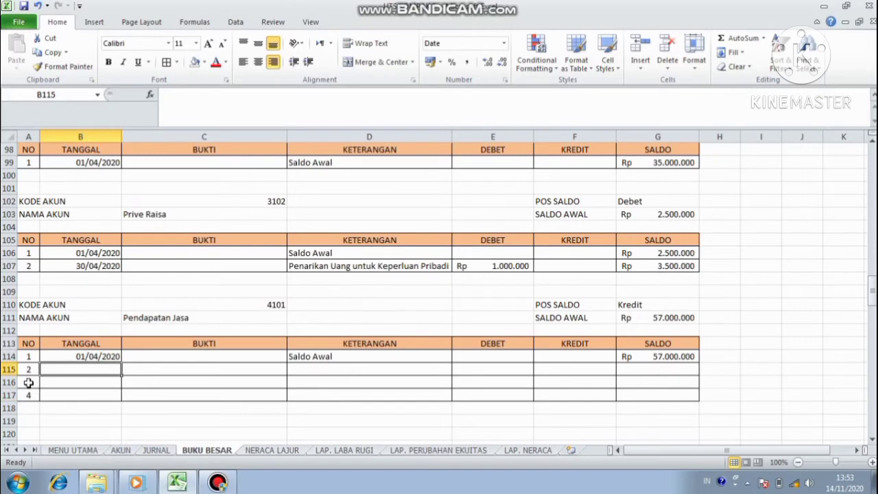
text(=)
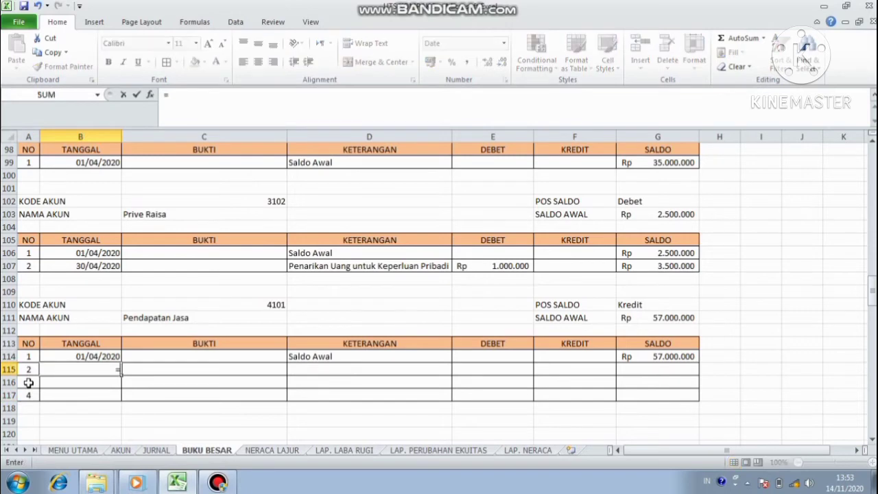
click(155, 450)
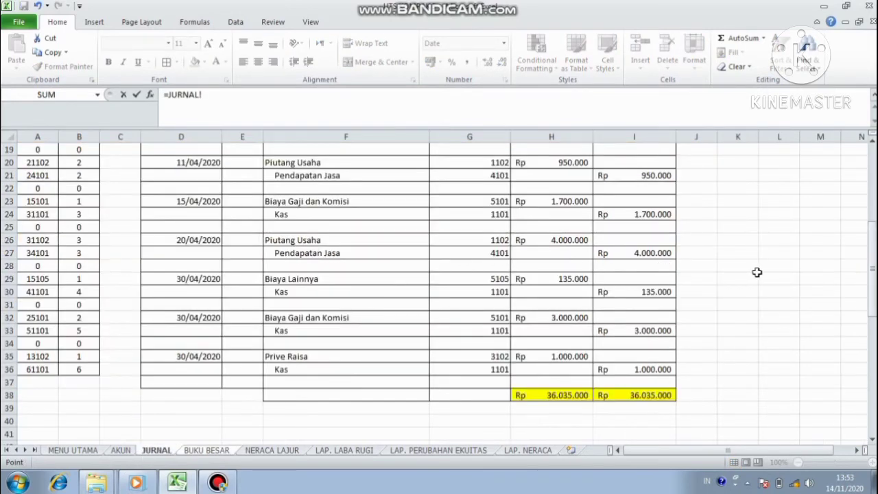
drag(875, 253, 876, 199)
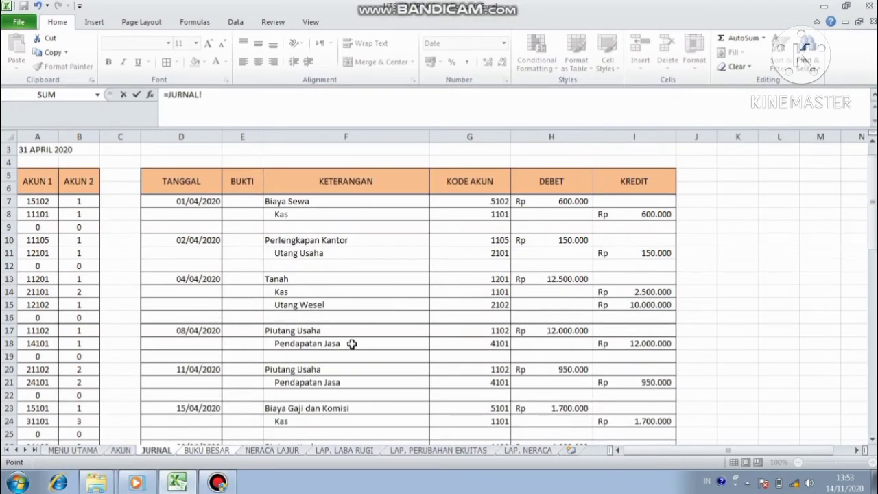
click(209, 331)
key(Return)
Enter the description "Pengiriman Faktur" in D115 for the second row of the 4101 ledger
click(310, 369)
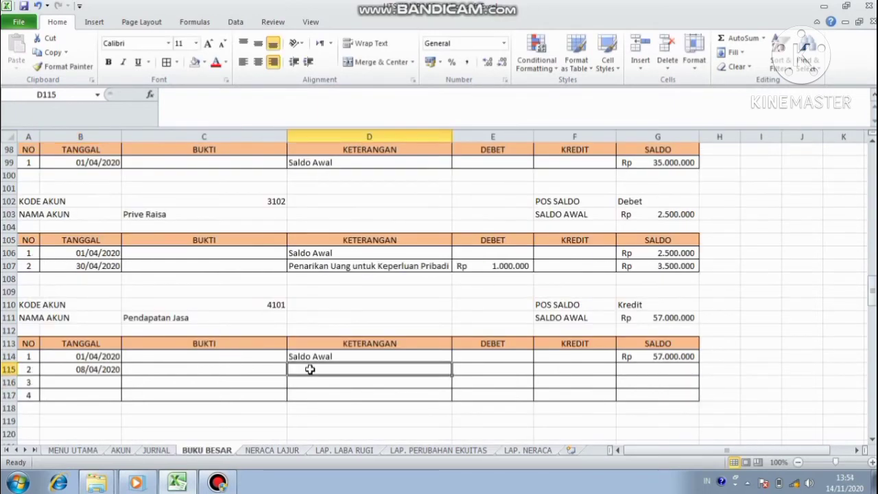
text(P)
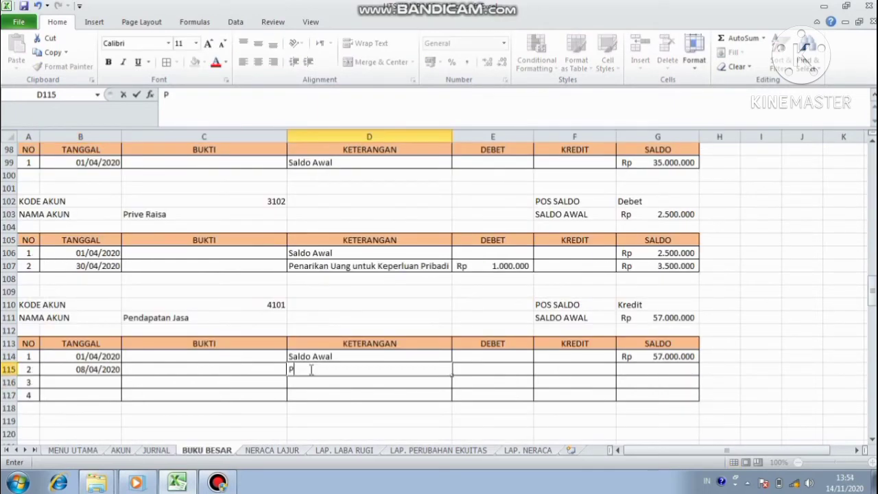
text(engiriman Faktur)
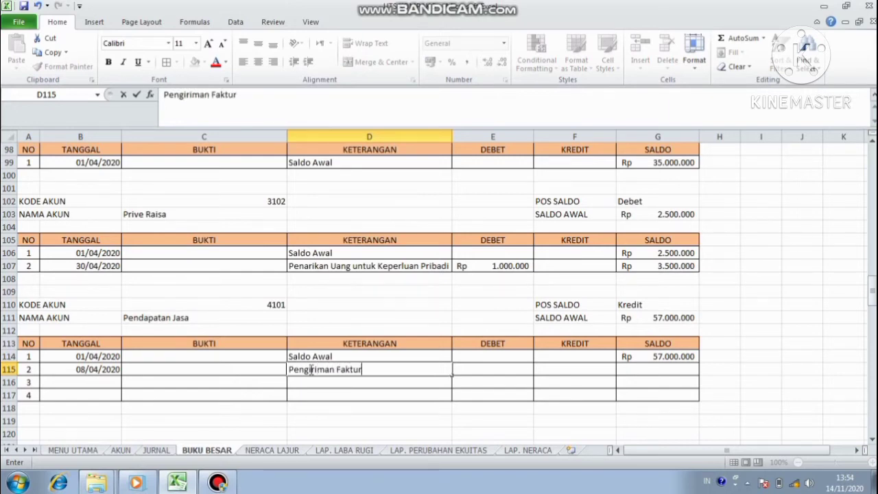
key(Tab)
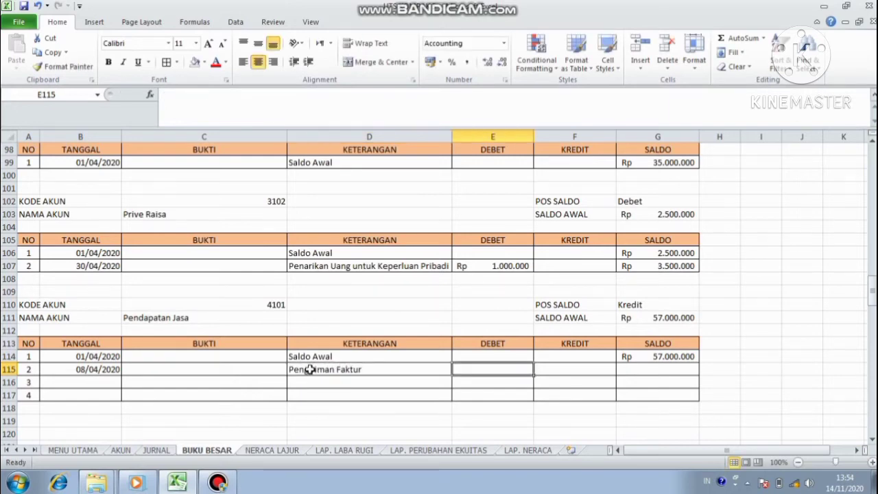
Link the credit amount in F115 to the account 4101 credit in JURNAL cell I18
key(Tab)
text(=)
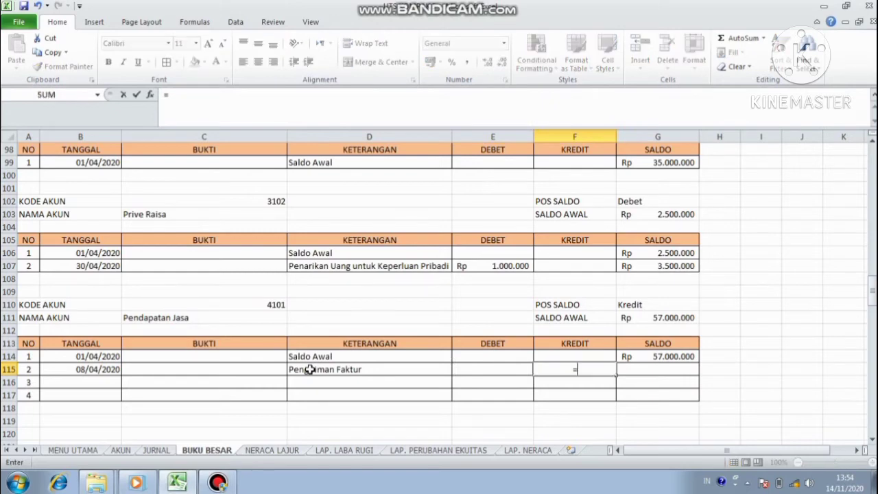
click(157, 450)
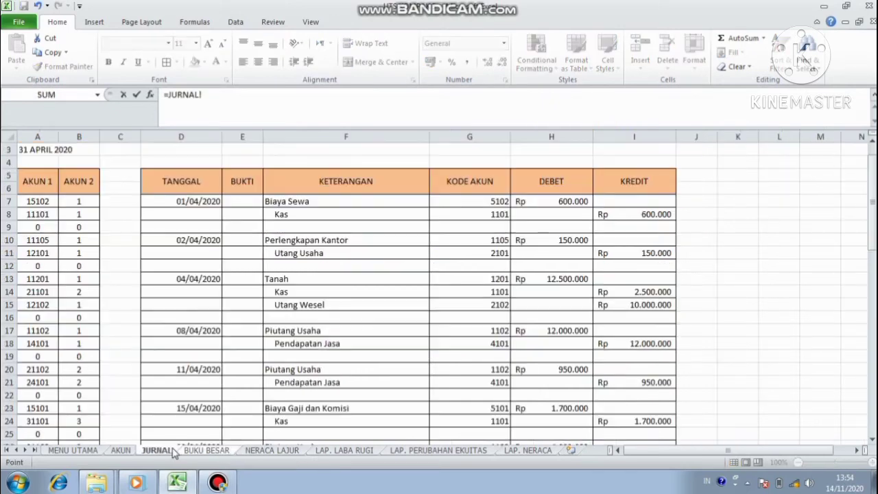
click(612, 345)
key(Return)
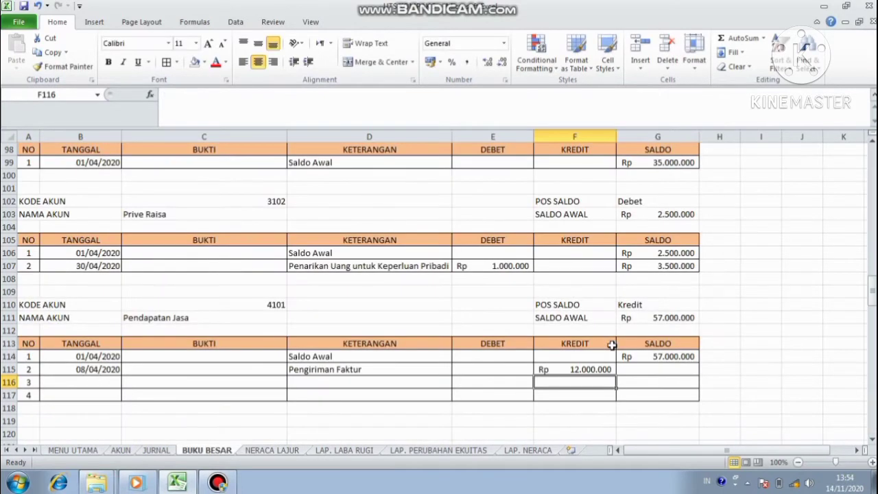
Calculate the running balance in G115 as the previous balance G114 plus the credit F115
key(Right)
key(Up)
text(=)
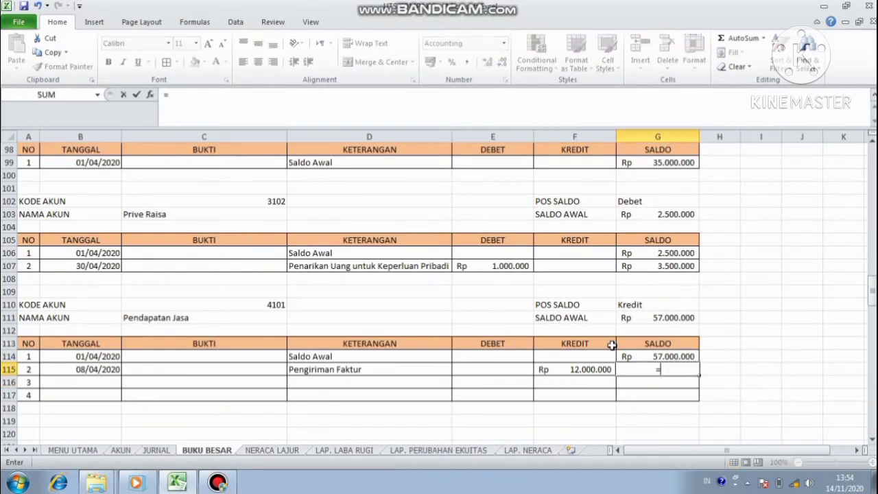
click(636, 353)
text(+)
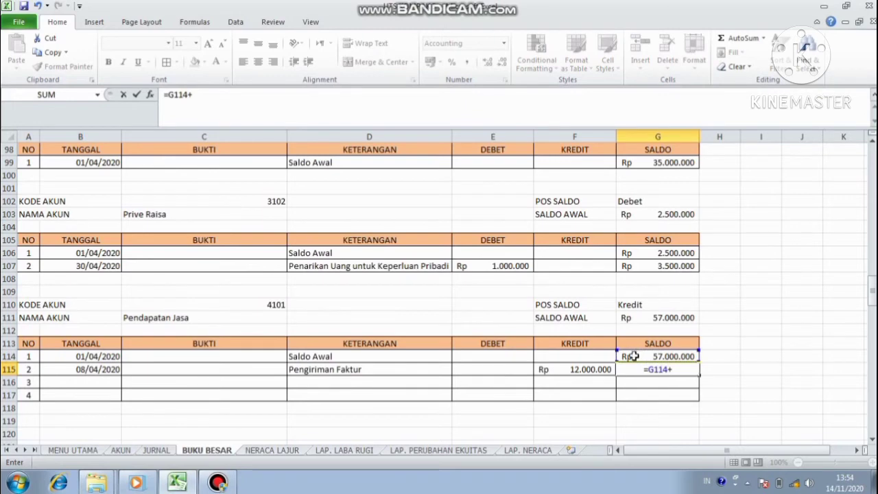
click(591, 369)
key(Return)
Link the date in B116 to the second Pendapatan Jasa transaction's date in JURNAL cell D20
key(Left)
key(Left)
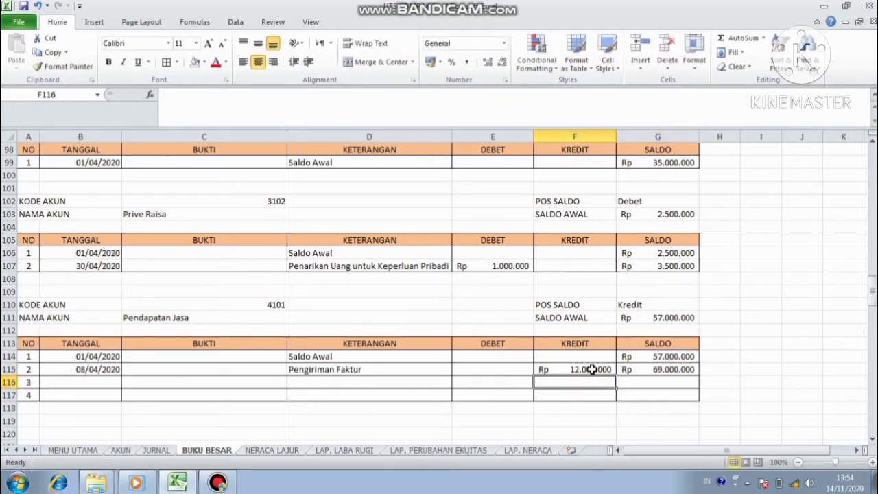
key(Left)
key(Left)
key(Left)
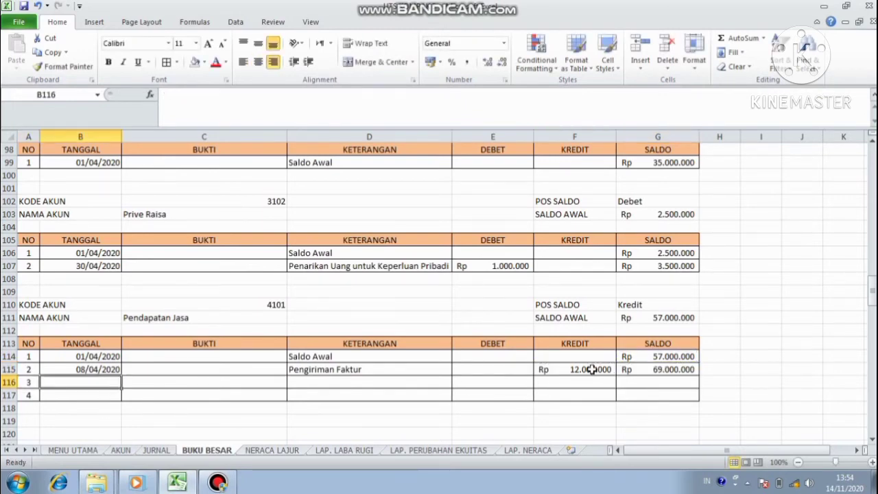
text(=)
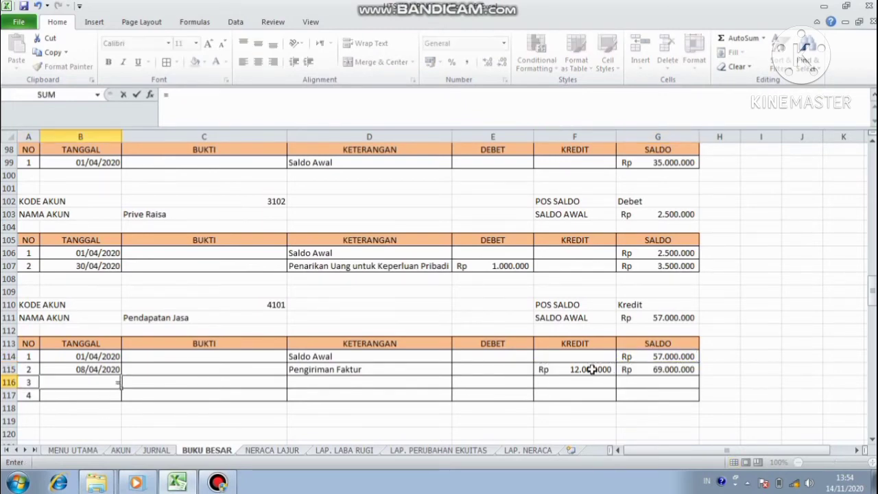
click(156, 450)
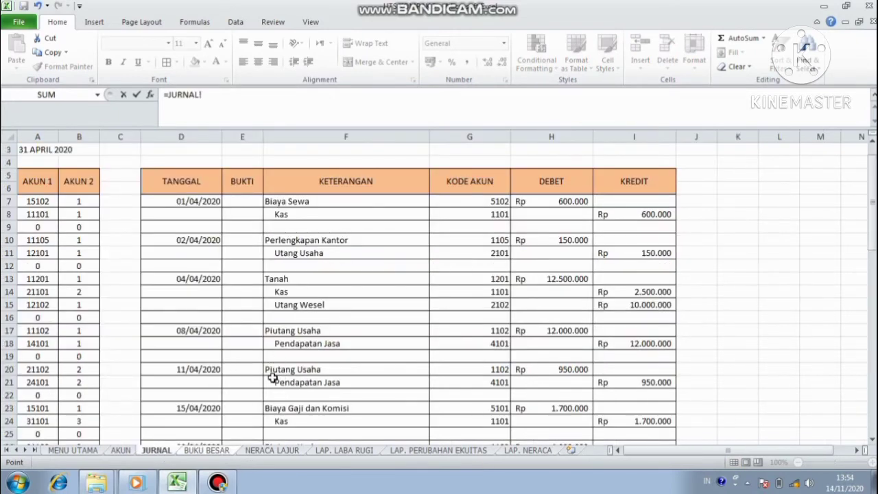
click(213, 371)
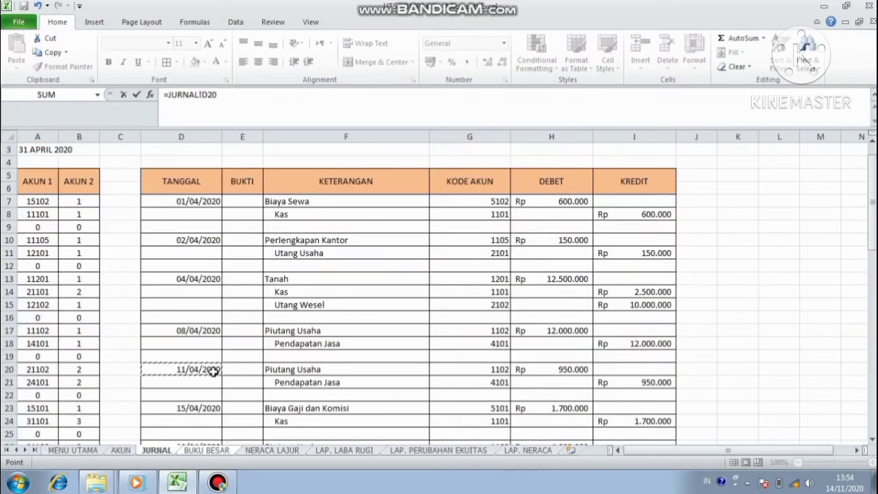
key(Return)
Enter the description "Pengiriman Faktur" in D116 for the third row of the 4101 ledger
click(296, 379)
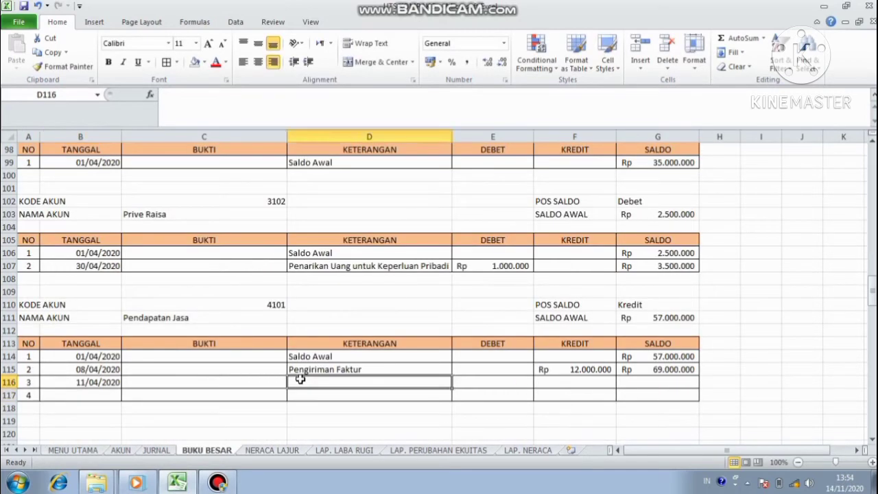
text(Pengiriman Faktur)
key(Return)
Link the credit amount in F116 to the account 4101 credit in JURNAL cell I21
key(Right)
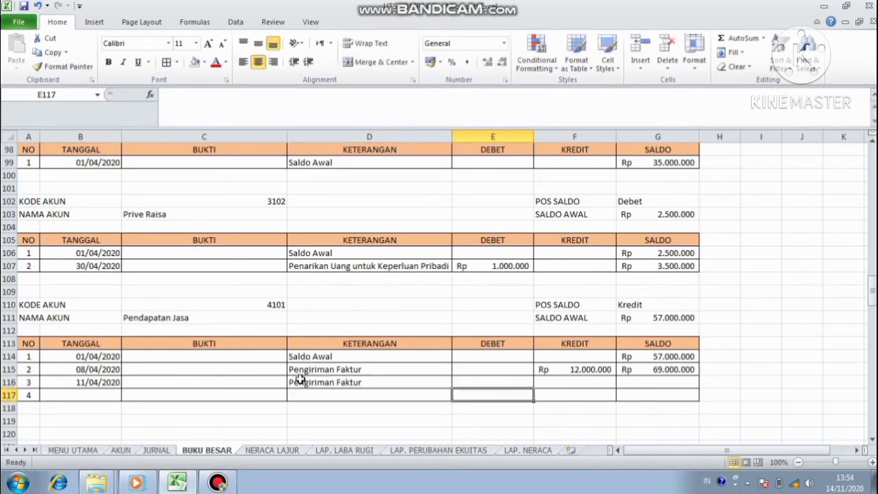
key(Up)
key(Right)
text(=)
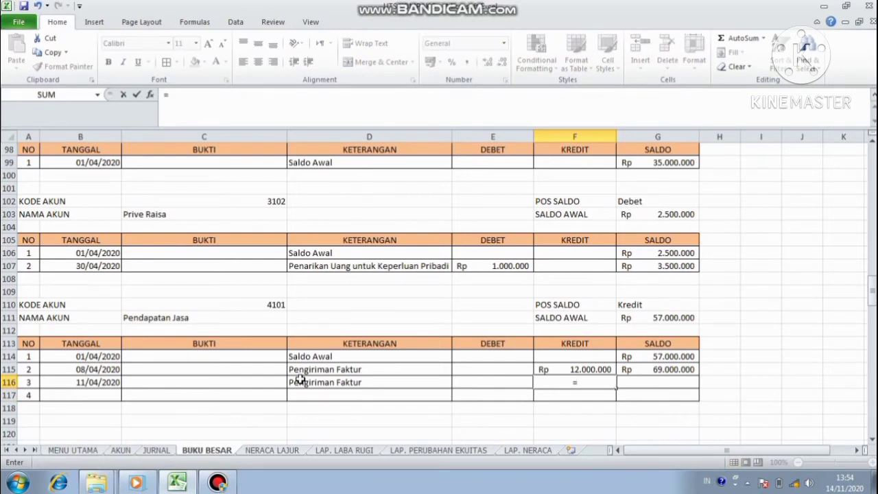
click(157, 450)
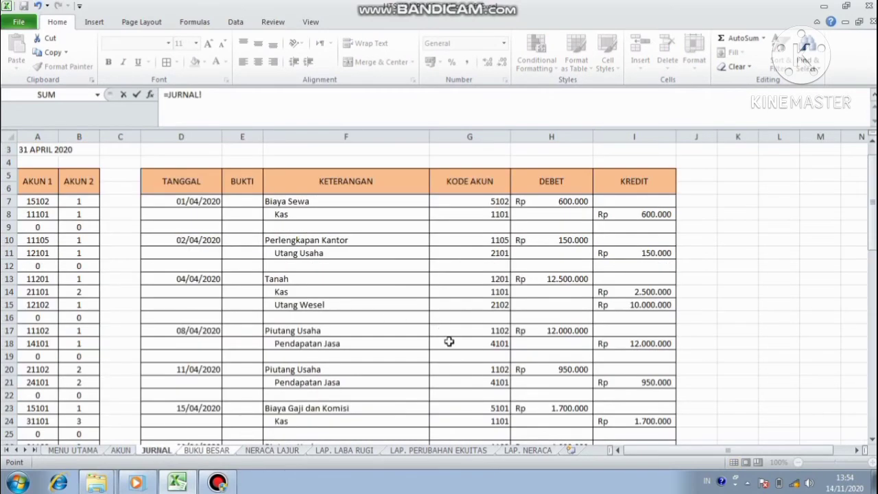
click(610, 343)
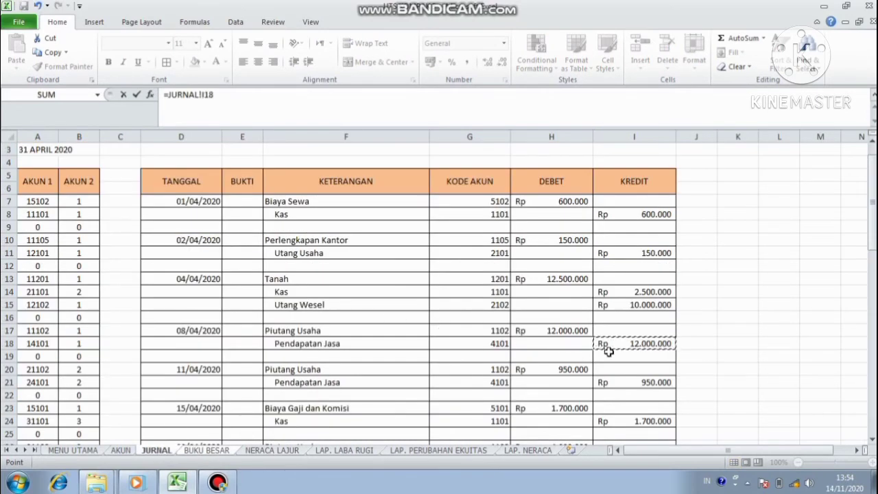
click(632, 383)
key(Return)
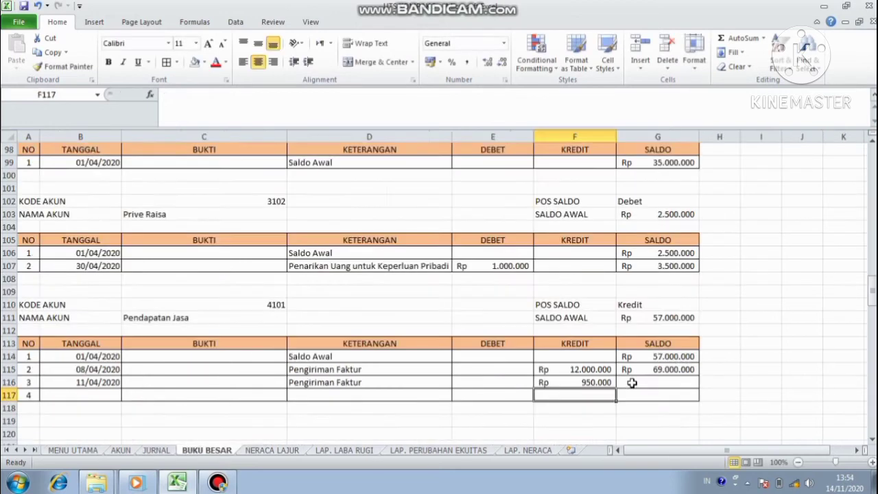
Calculate the running balance in G116 as the previous balance G115 plus the credit F116
click(636, 383)
text(=)
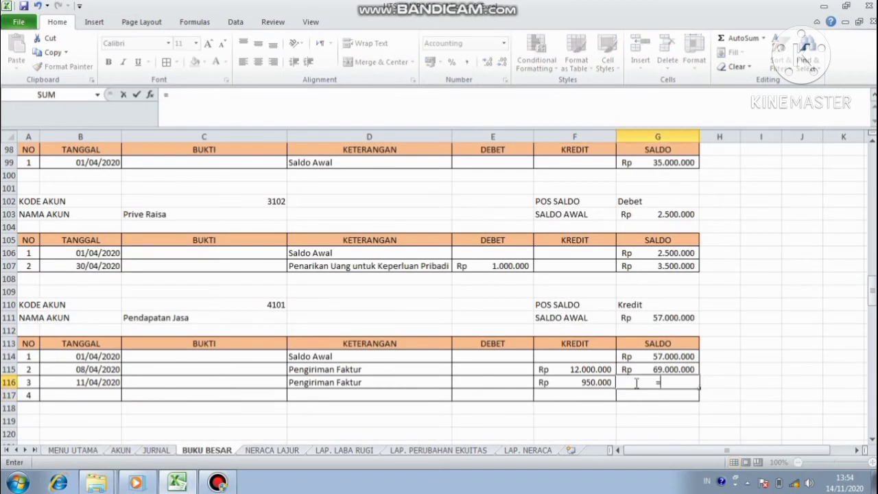
click(632, 369)
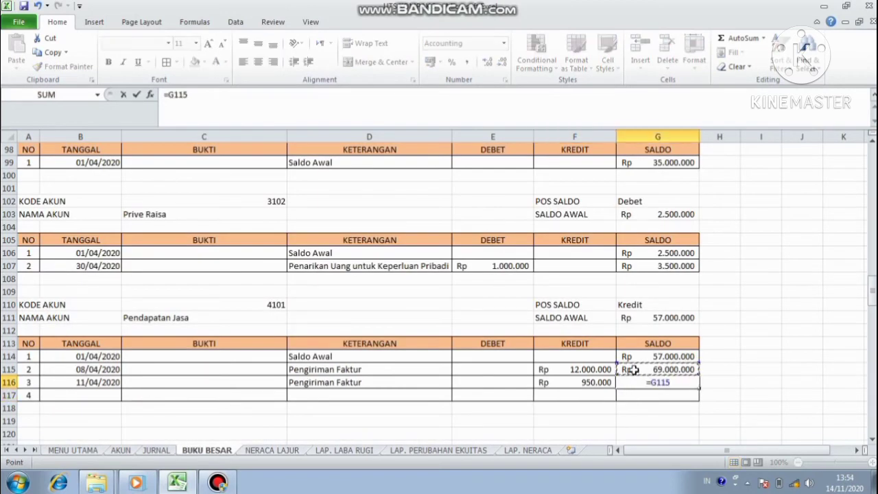
text(+)
click(594, 383)
key(Return)
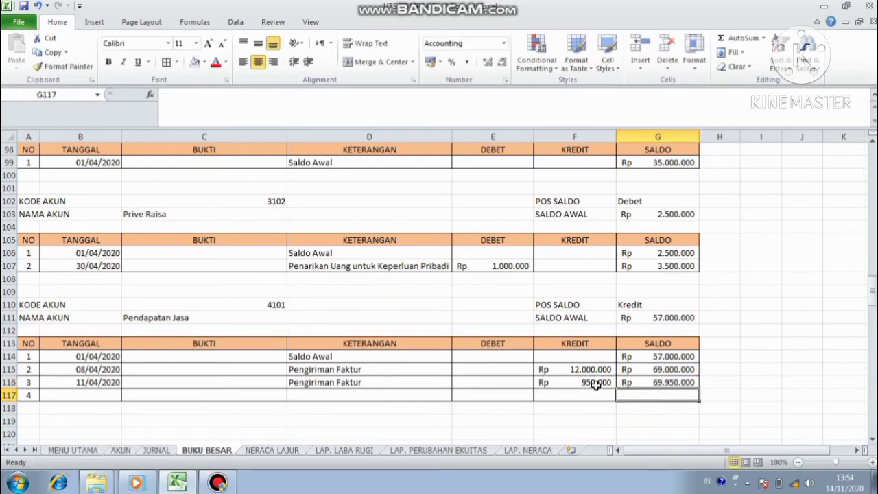
Link the date in B117 to the third Pendapatan Jasa transaction's date in JURNAL cell D26
key(Left)
key(Left)
key(Left)
key(Left)
key(Left)
key(Left)
key(Right)
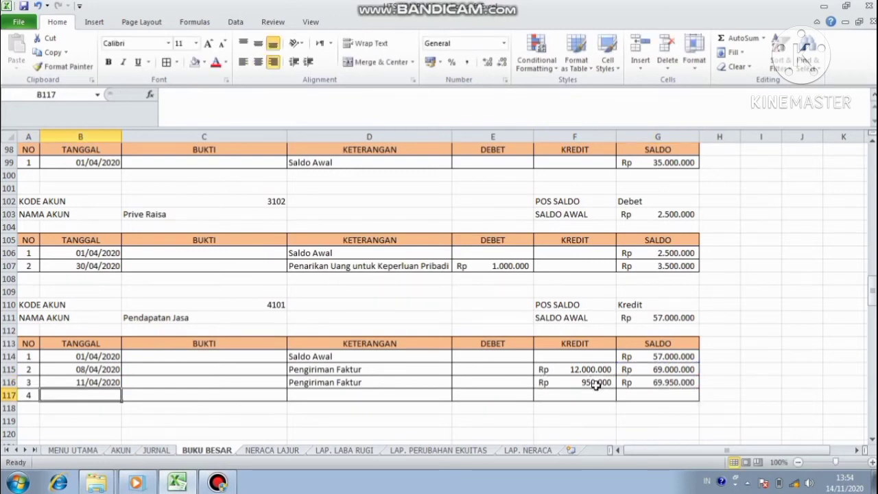
text(=)
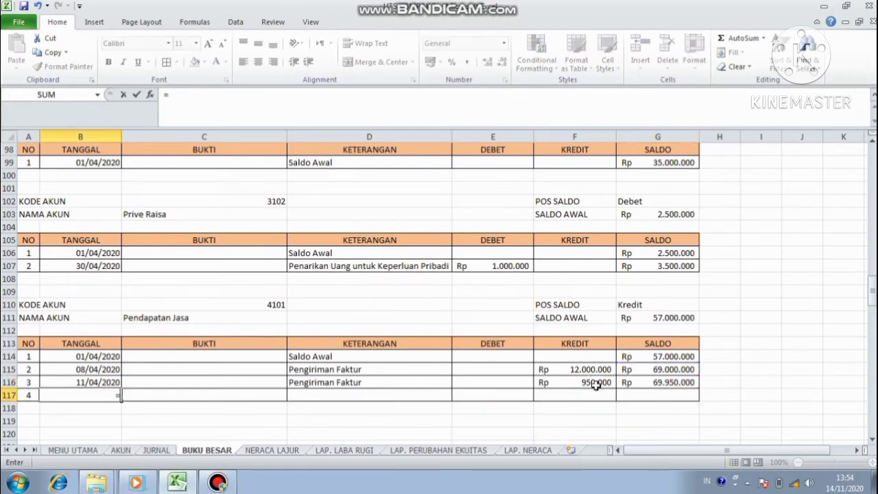
click(156, 450)
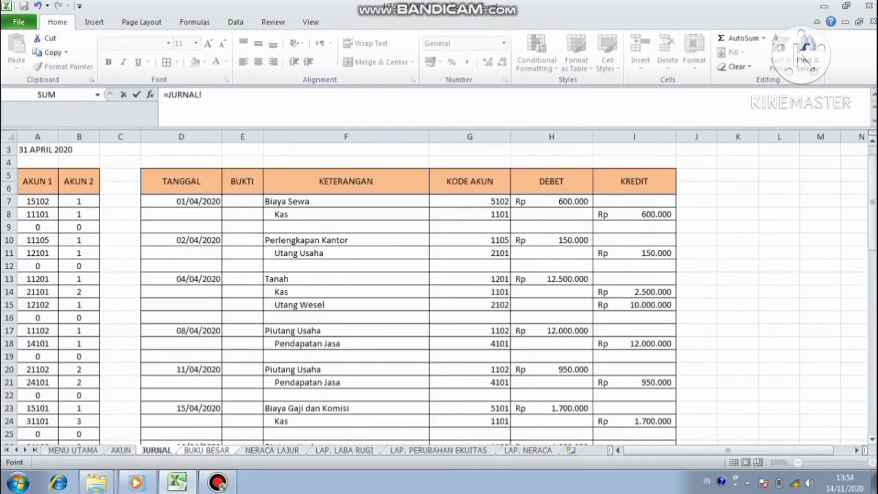
click(872, 412)
click(872, 412)
drag(874, 363, 874, 233)
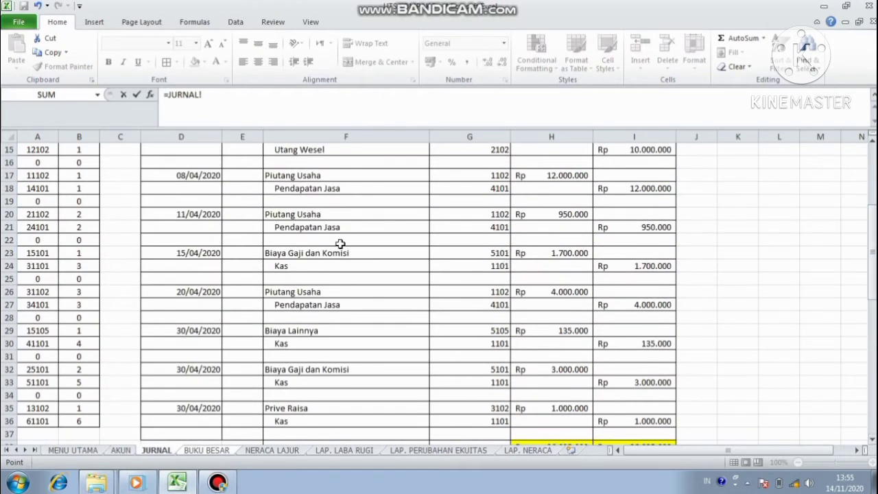
key(Escape)
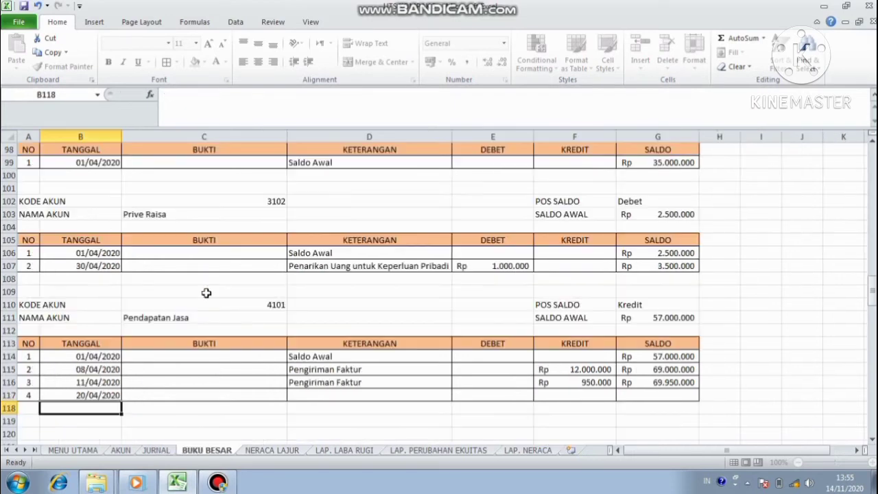
Enter the description "Pengiriman Faktur" in D117 for the fourth row of the 4101 ledger
click(371, 396)
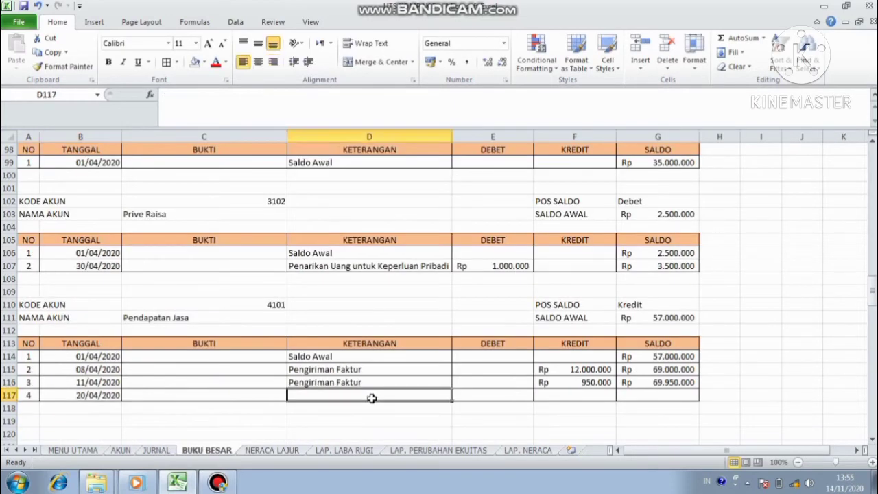
text(P)
key(Return)
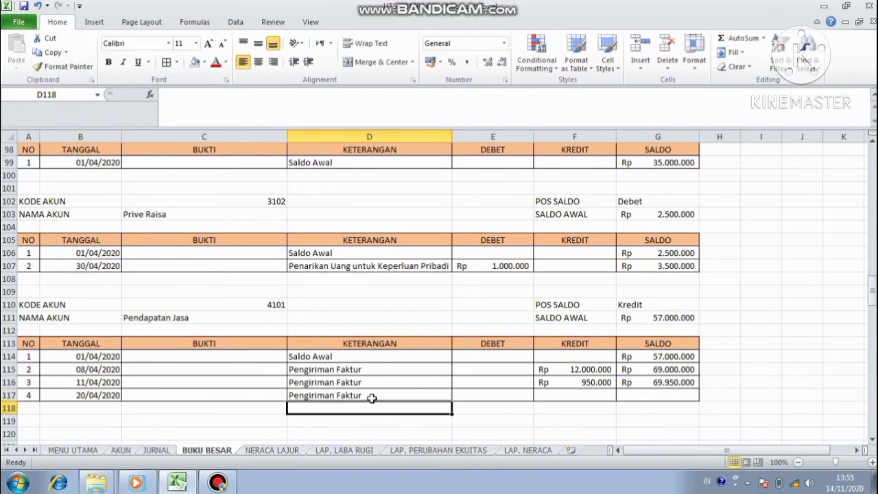
Link the credit in F117 to the 20/04/2020 Pendapatan Jasa transaction's amount of 4.000.000 in JURNAL
key(Up)
key(Right)
key(Right)
text(=)
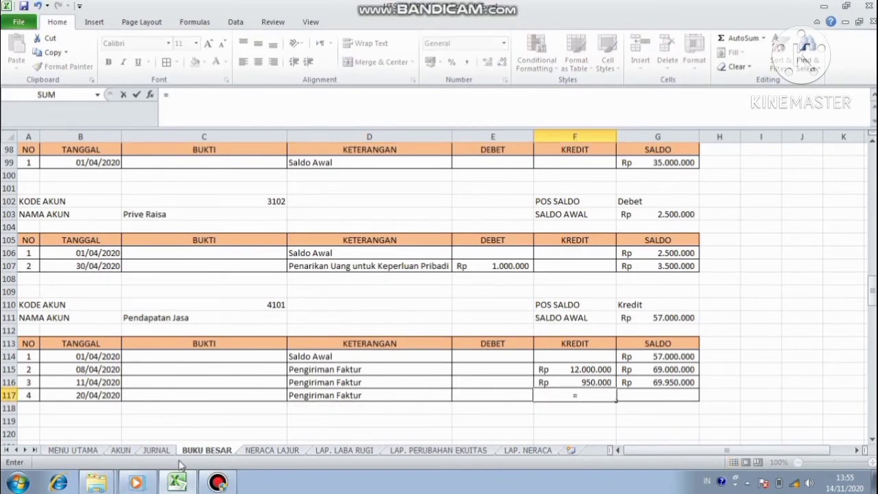
click(159, 451)
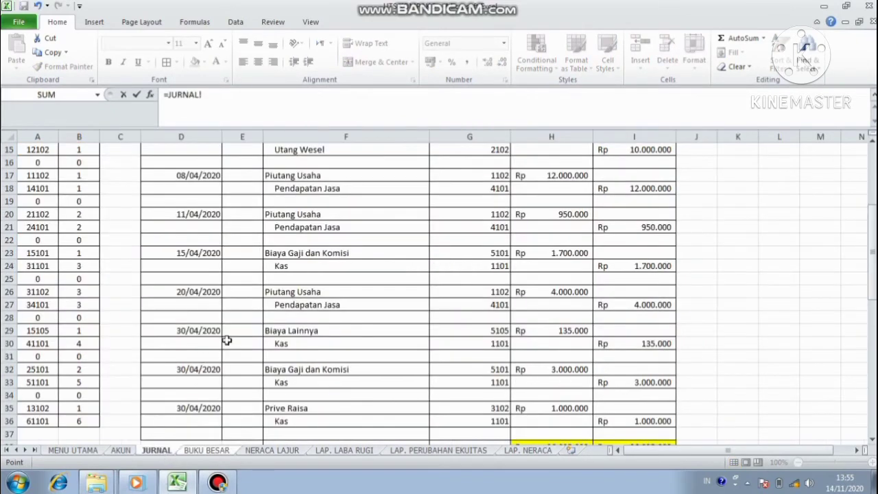
click(570, 288)
key(Tab)
Calculate the running balance in G117 as the previous balance G116 plus the credit F117
text(=)
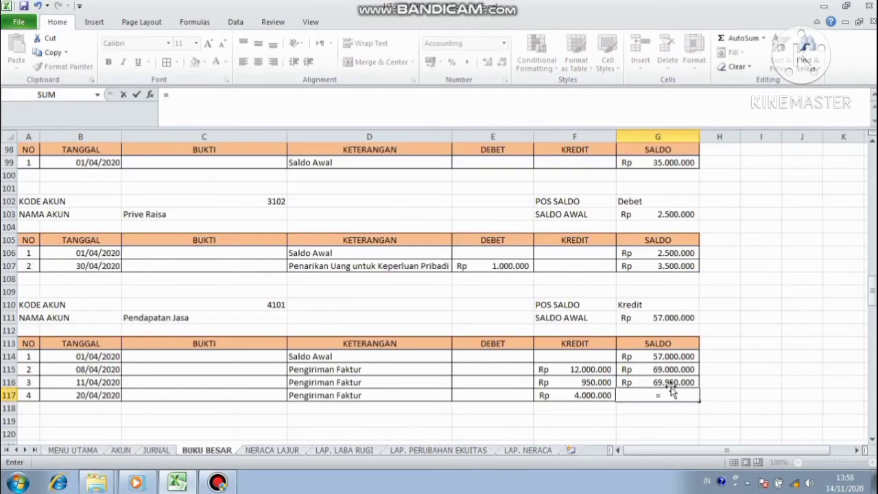
click(670, 382)
text(+)
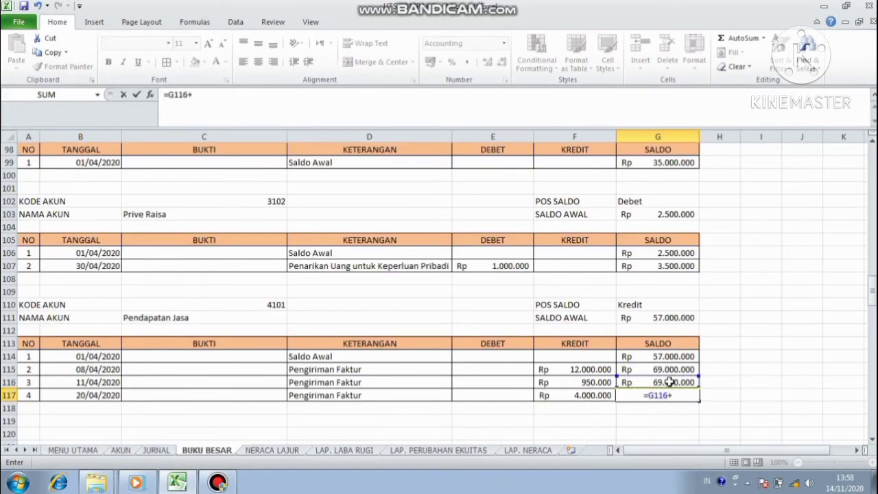
click(607, 395)
key(Return)
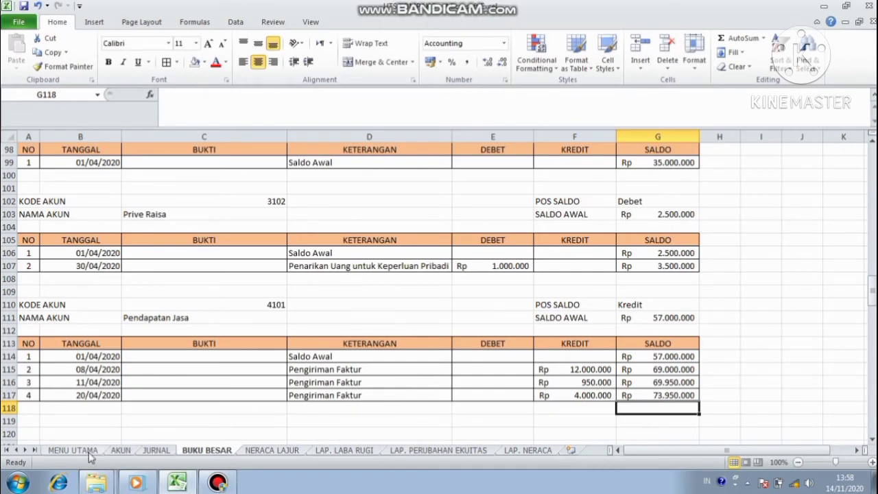
Check account 5101 in AKUN and JURNAL, and copy the 4101 ledger range A110:G116 in BUKU BESAR to A120
click(121, 450)
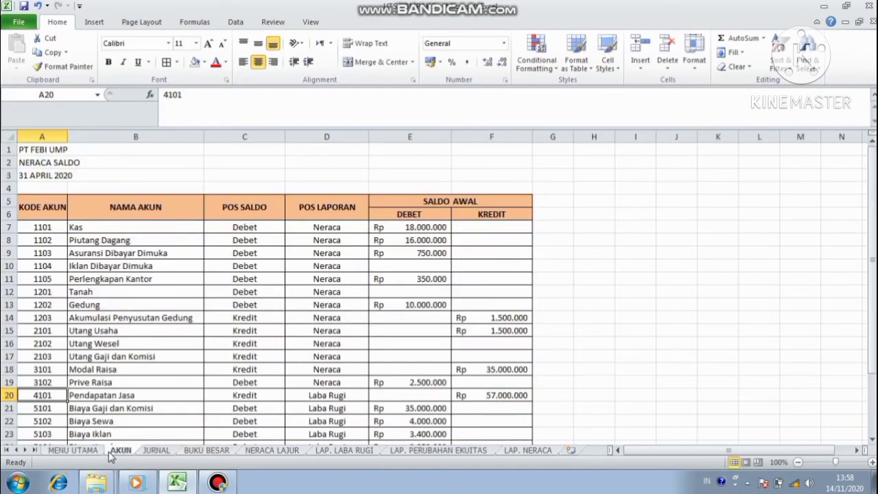
click(52, 408)
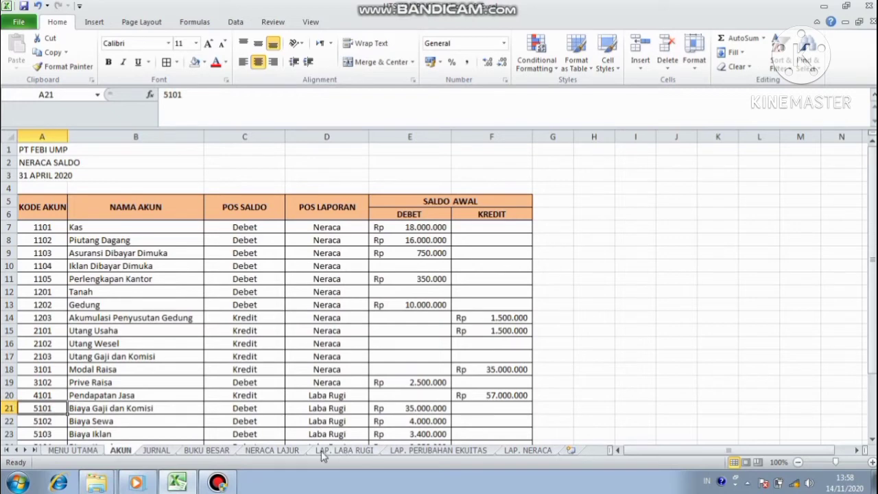
click(156, 451)
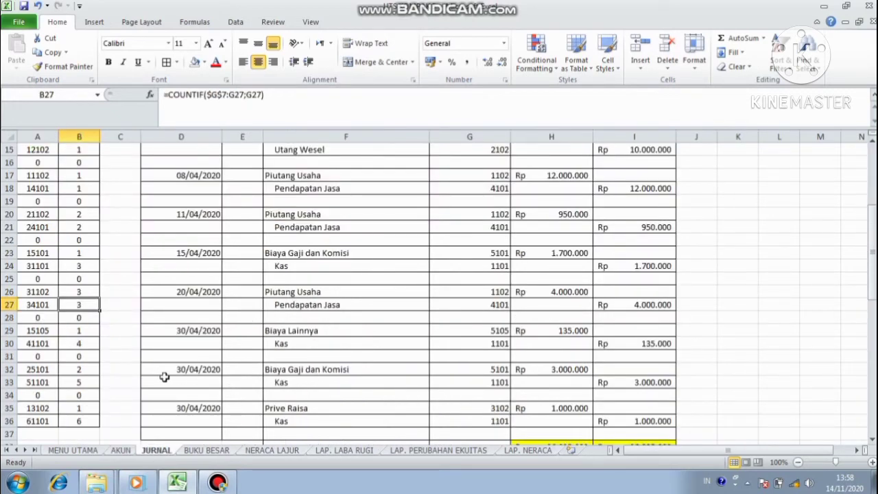
click(94, 372)
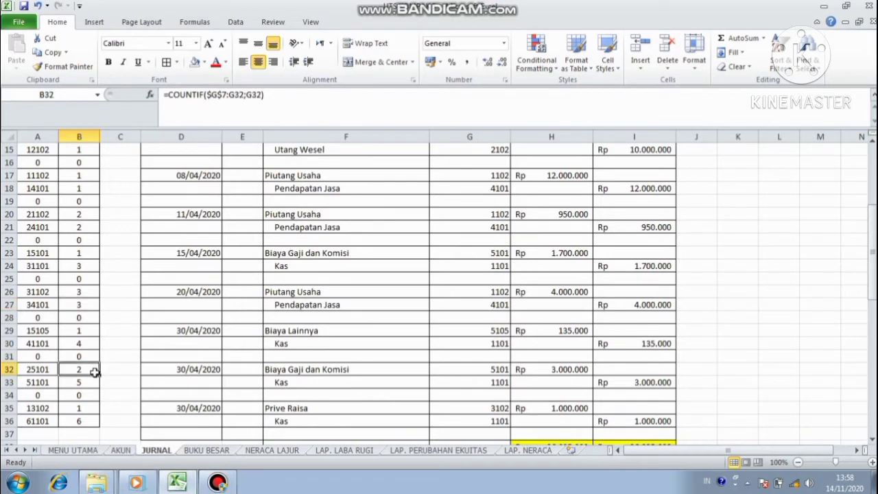
click(206, 451)
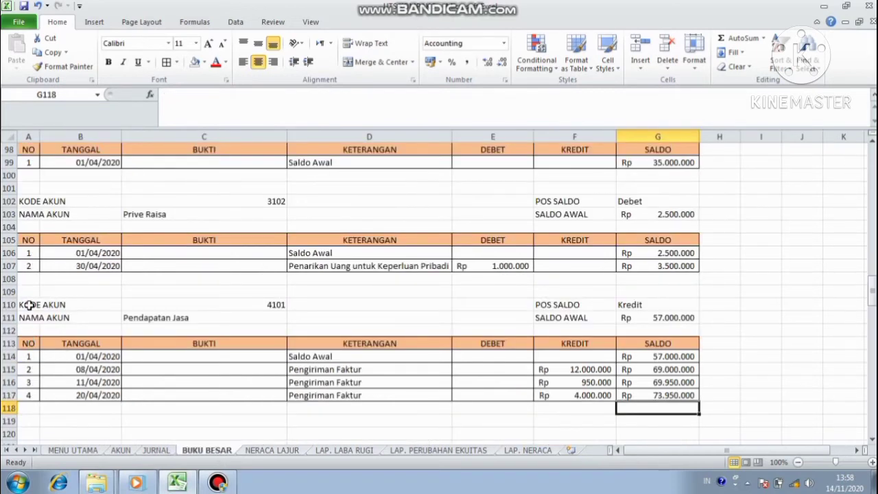
drag(27, 306, 645, 377)
key(ctrl+c)
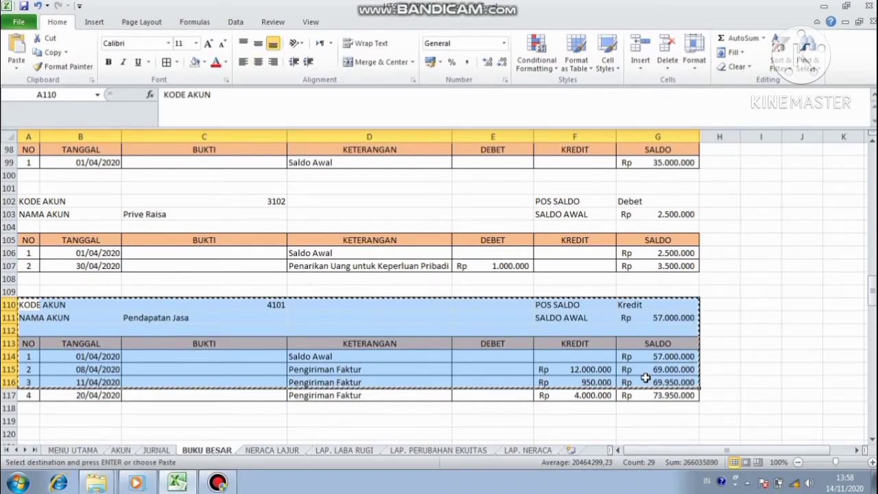
click(35, 435)
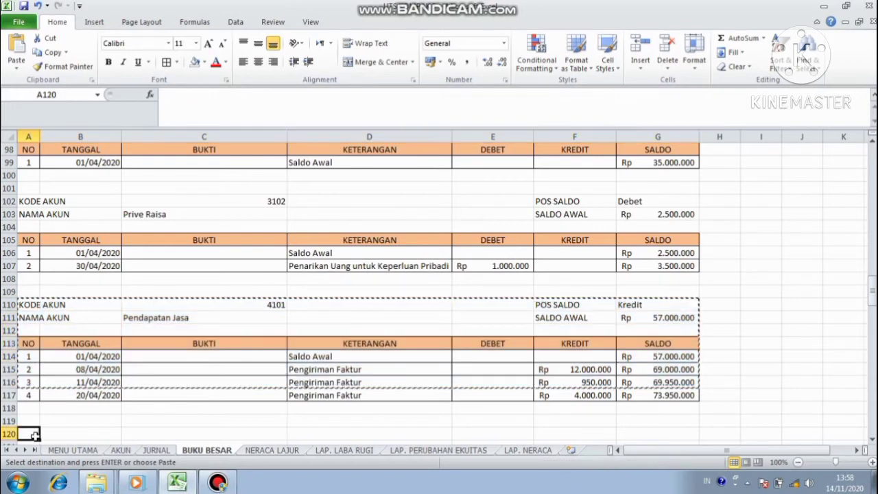
key(ctrl+v)
key(Down)
scroll(30, 434, down, 1)
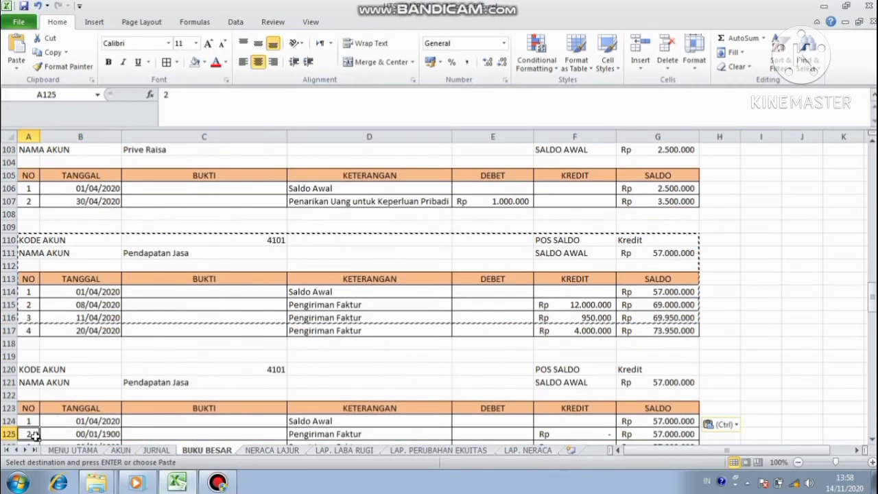
Set the account code in C120 of the new ledger block to 5101
click(218, 370)
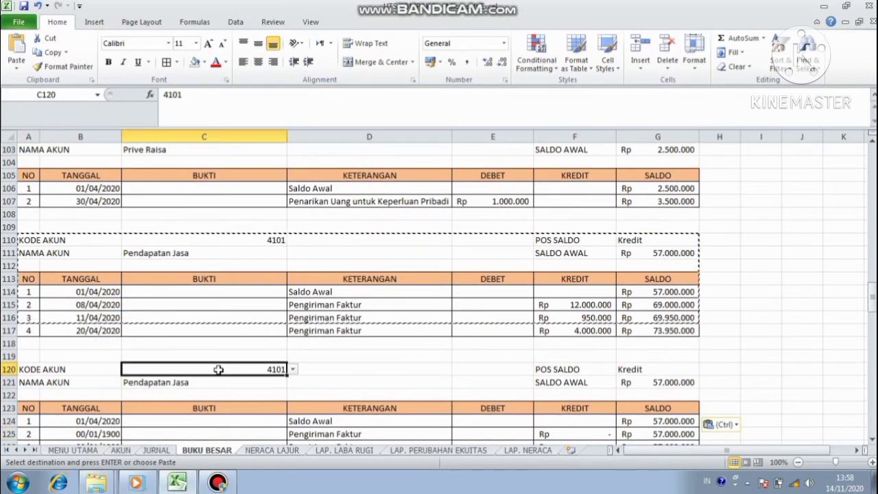
click(292, 369)
click(263, 389)
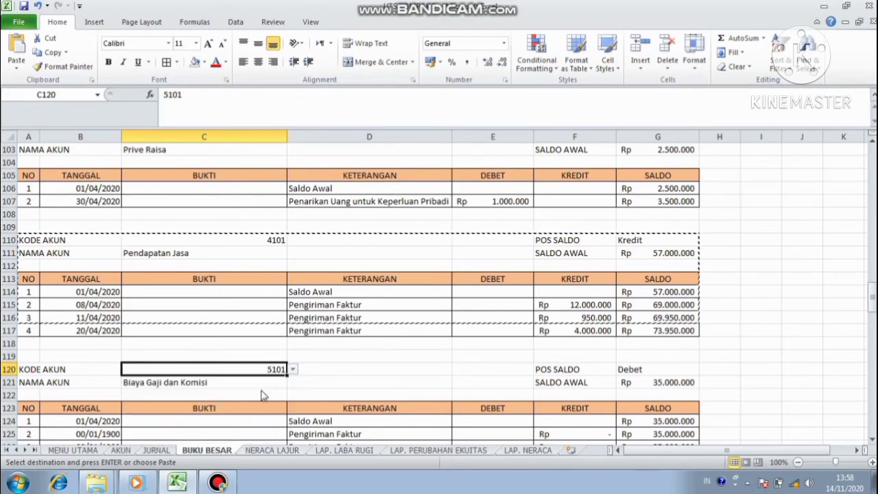
Clear the copied transaction entries in B125:G126 of the 5101 ledger, keeping the row numbers
key(Down)
key(Down)
key(Down)
key(Down)
key(Down)
key(Down)
key(Down)
key(Down)
key(Down)
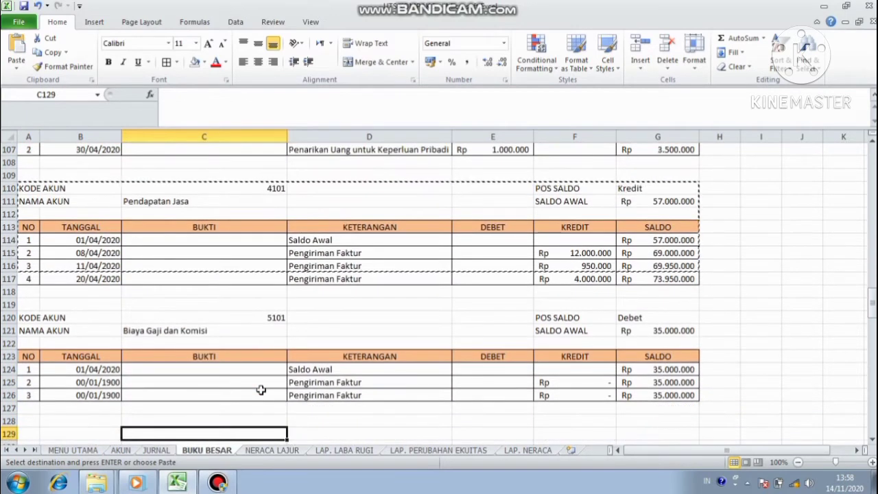
drag(103, 384, 648, 392)
key(Delete)
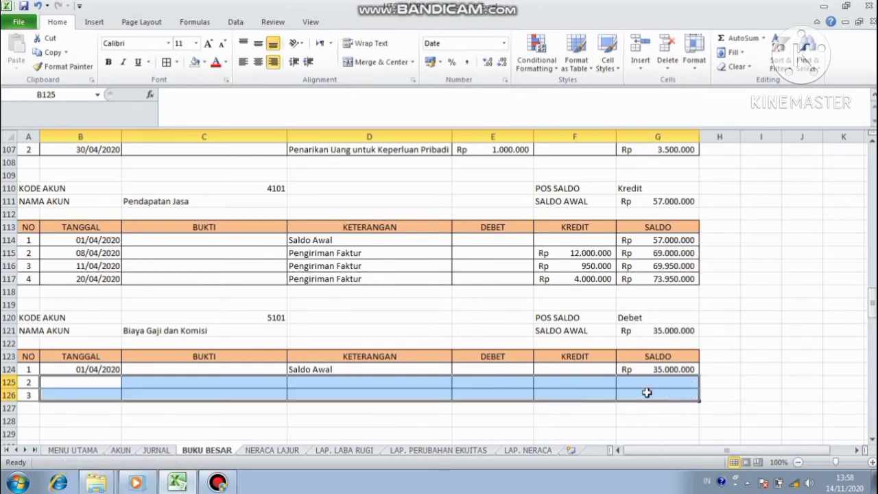
Link the date in B125 to the first Biaya Gaji dan Komisi transaction's date in JURNAL cell D23
click(60, 383)
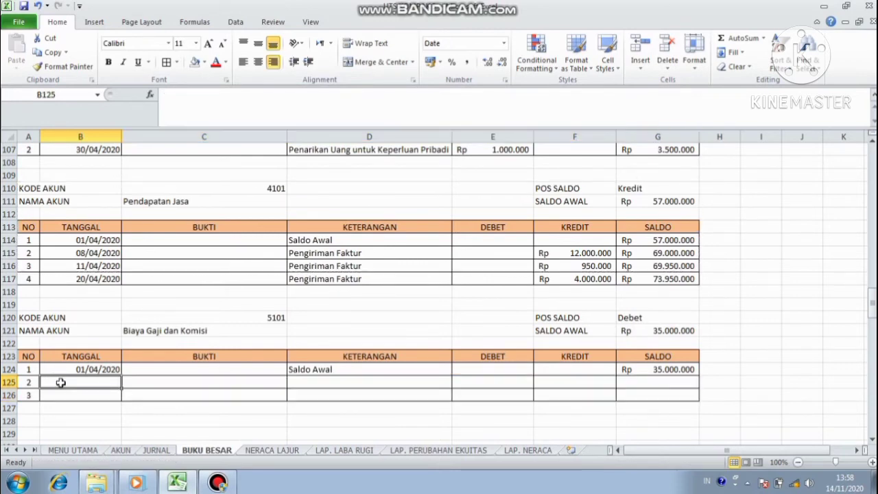
text(=)
click(157, 450)
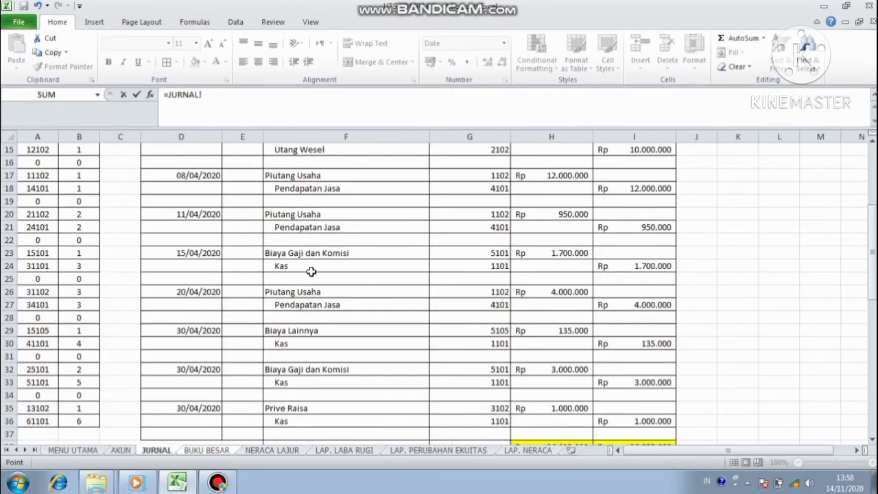
click(214, 254)
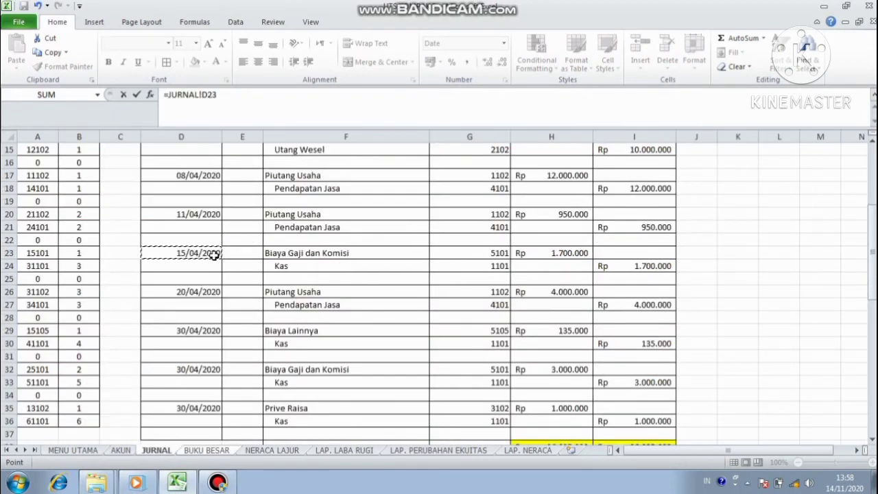
key(Return)
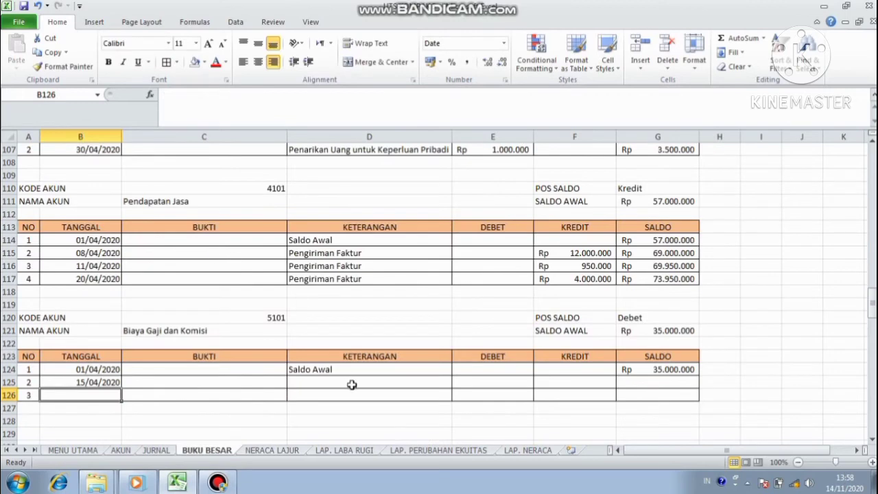
Enter the description "Pembayaran Gaji Karyawan" in D125 for the second row of the 5101 ledger
click(351, 385)
text(Pem)
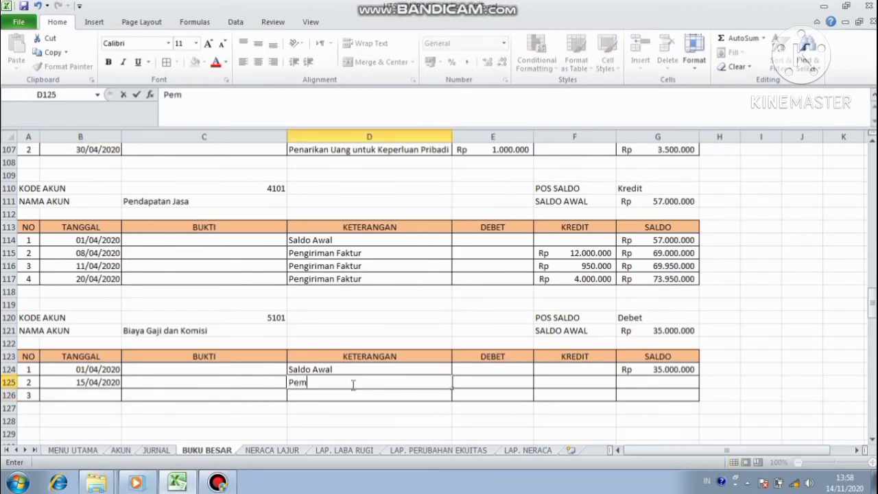
text(bayaran)
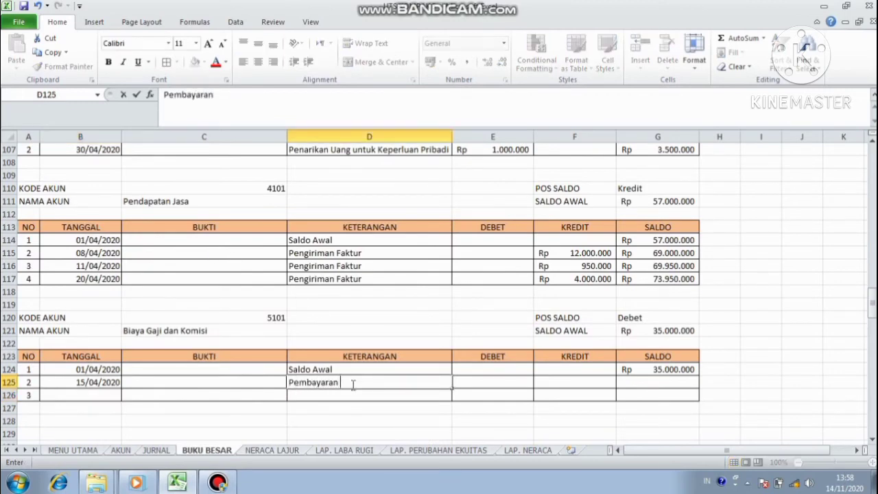
text( Gaji Kar)
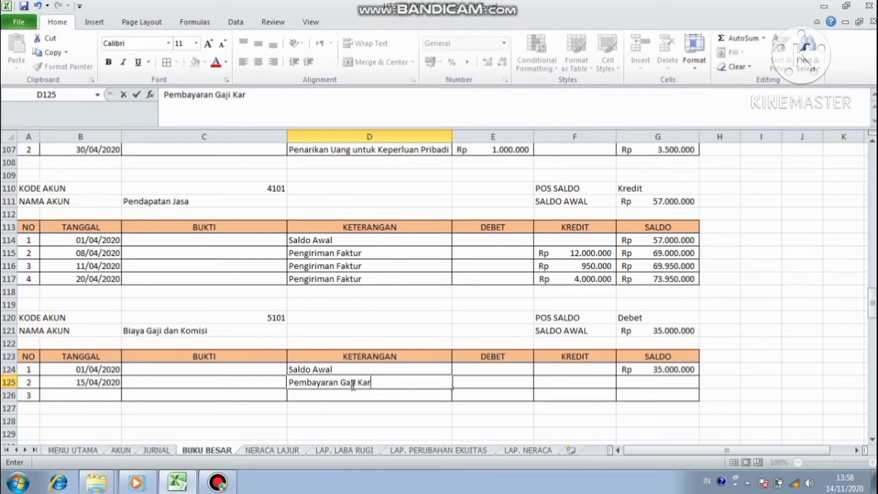
text(yawan)
Link the debit amount in E125 to the account 5101 debit in JURNAL cell H23
key(Tab)
text(=)
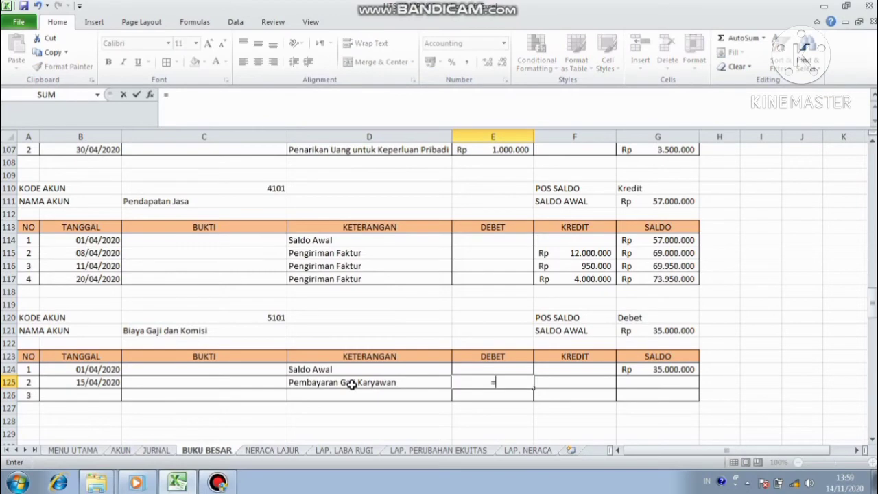
click(162, 450)
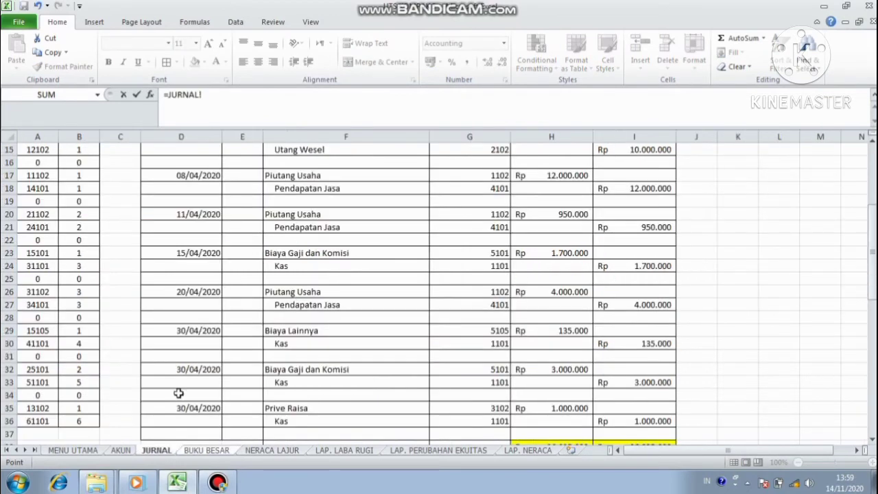
click(556, 253)
key(Return)
Calculate the running balance in G125 of the 5101 ledger by adding the debit in E125 to the previous balance in G124
click(682, 379)
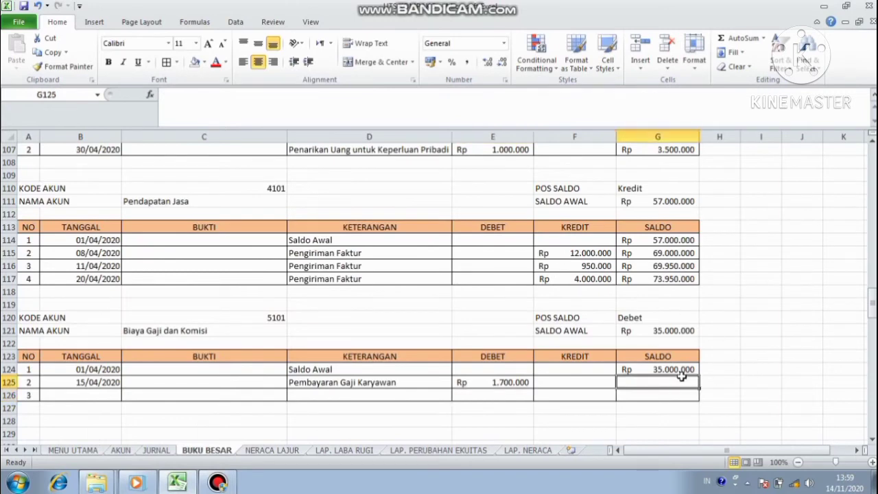
text(=)
click(677, 369)
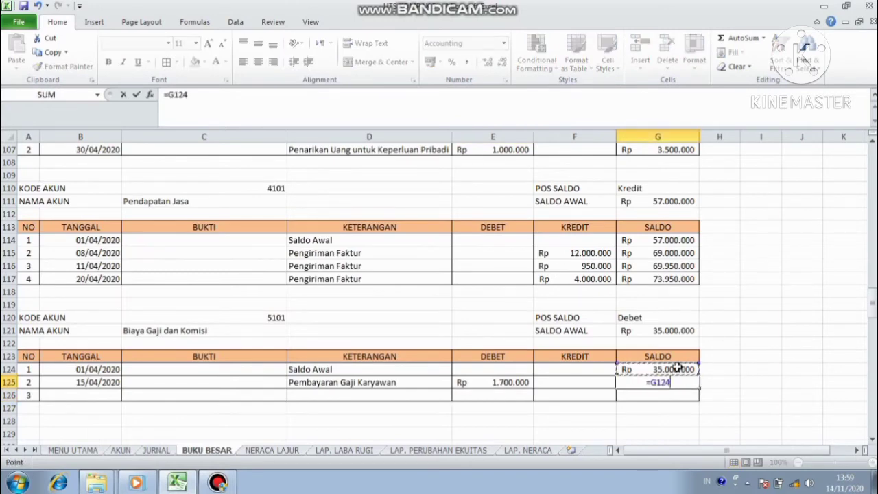
text(+)
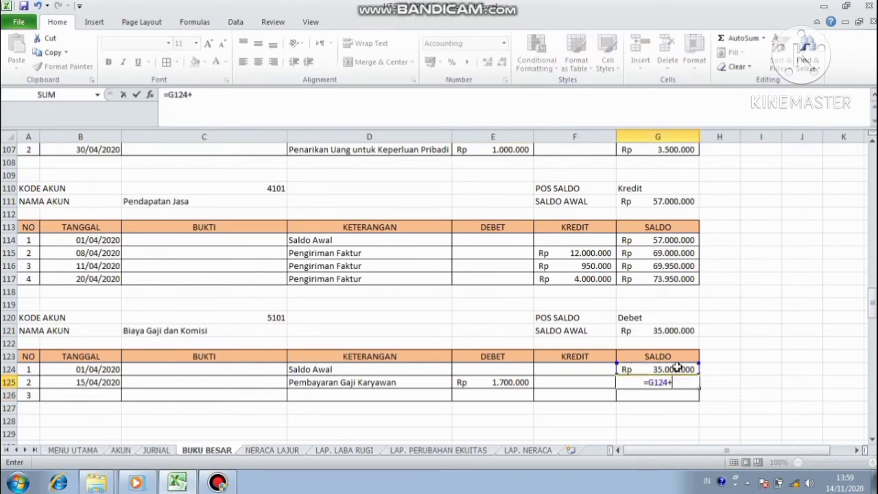
click(515, 382)
key(Return)
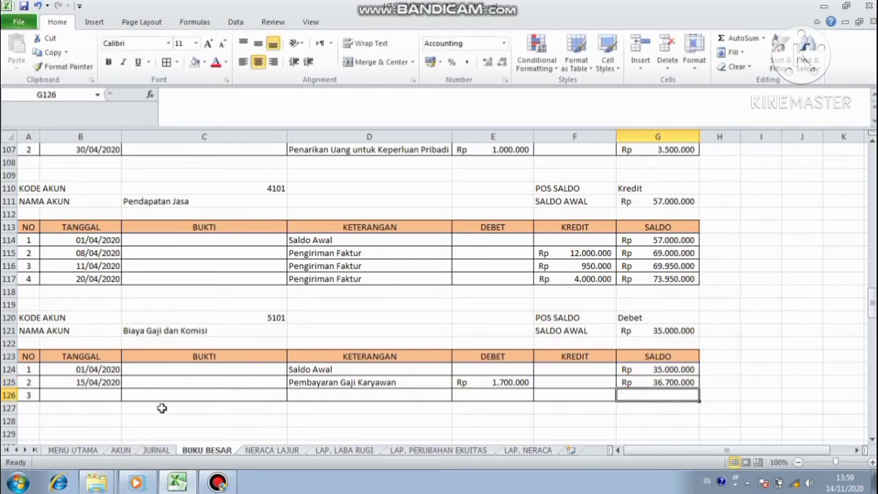
Link the date in B126 to the second Biaya Gaji dan Komisi transaction's date in JURNAL cell D32
click(91, 395)
text(=)
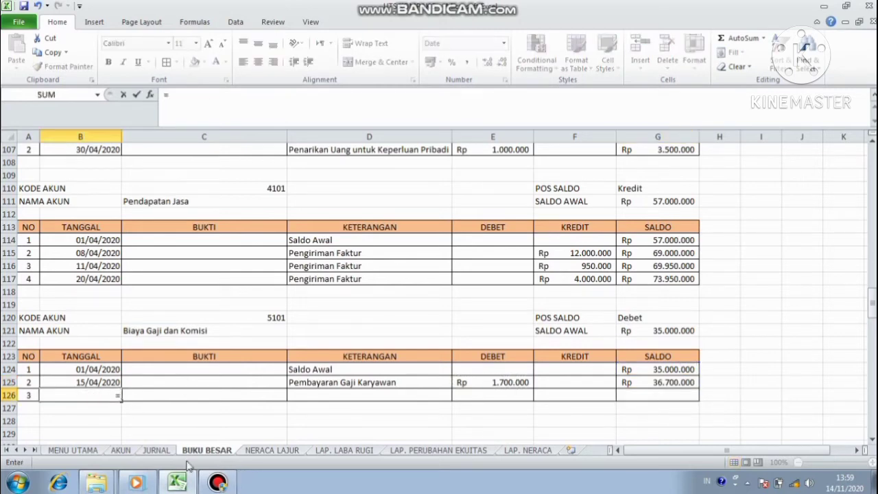
click(157, 451)
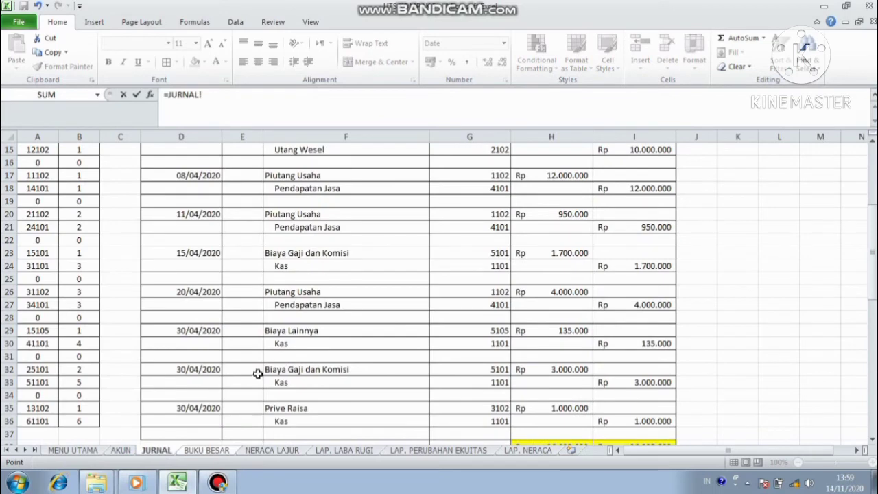
click(187, 371)
key(Return)
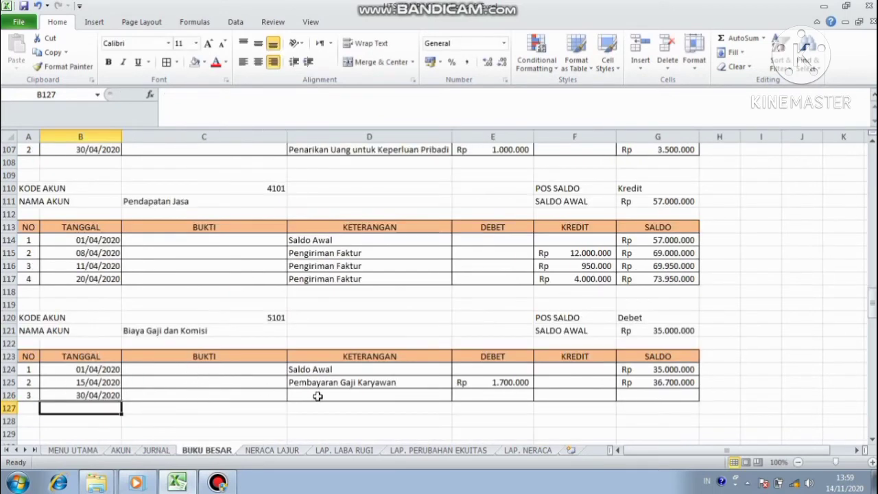
Enter the description "Pembayaran Gaji Karyawan" in D126 and link the debit in E126 to the account 5101 debit in JURNAL cell H32
click(318, 396)
text(Pembayaran Gaji Karyawan)
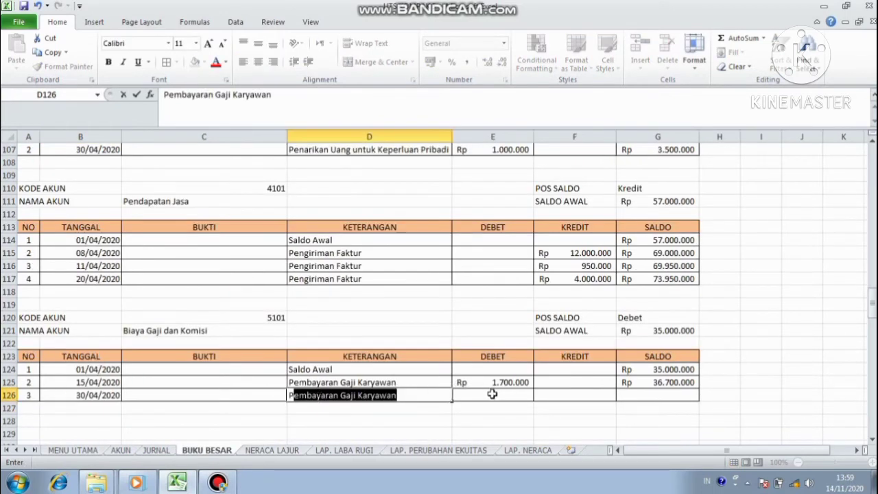
click(492, 394)
text(=)
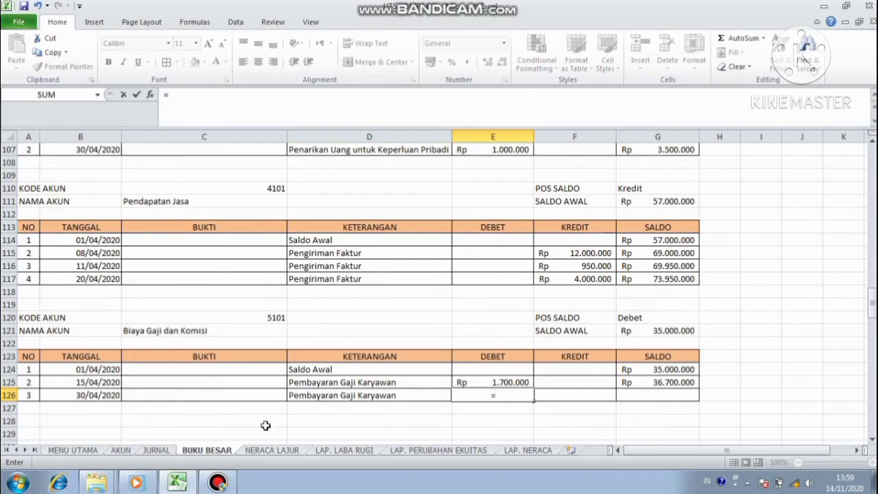
click(165, 452)
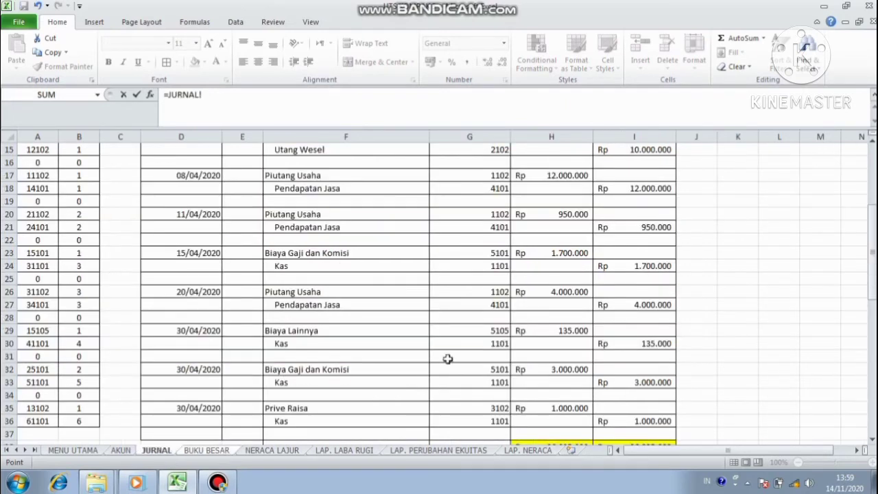
click(588, 369)
key(Return)
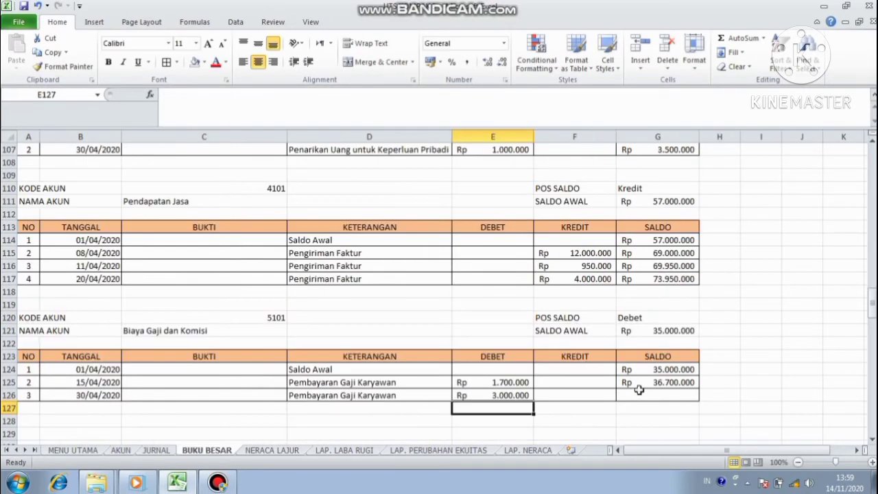
Calculate the running balance in G126 by adding the debit in E126 to the previous balance in G125
click(656, 397)
text(=)
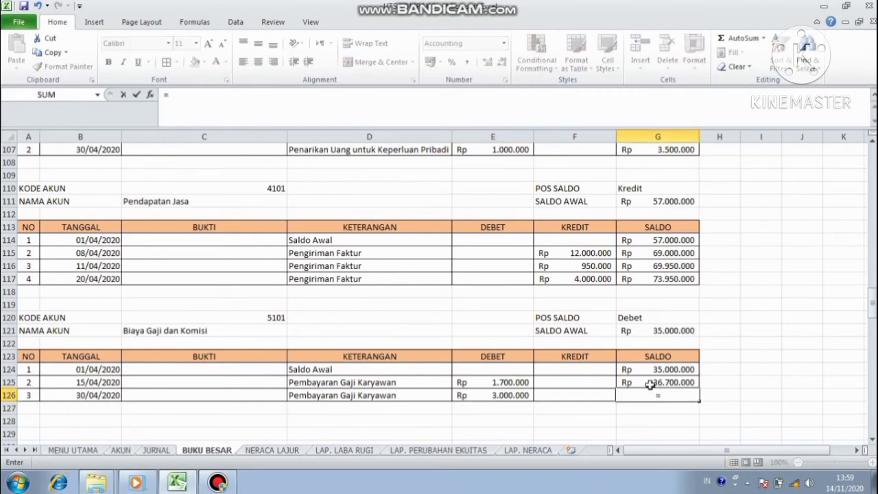
click(651, 384)
text(+)
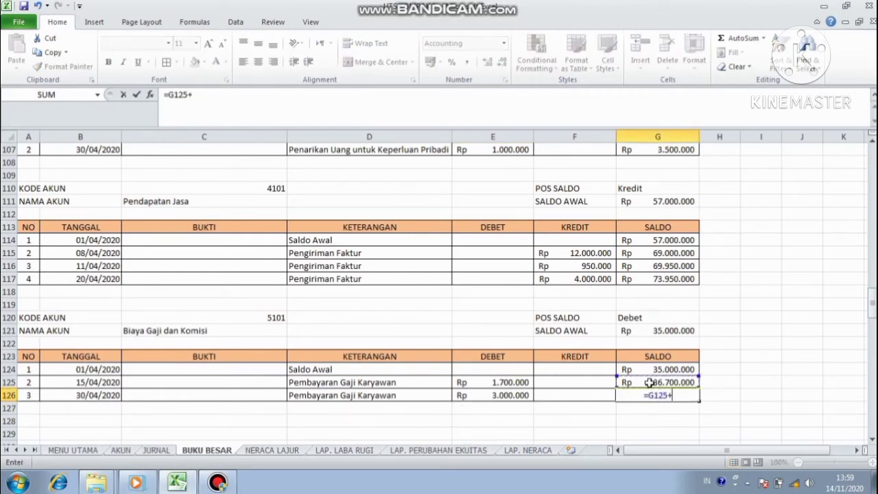
click(528, 395)
key(Return)
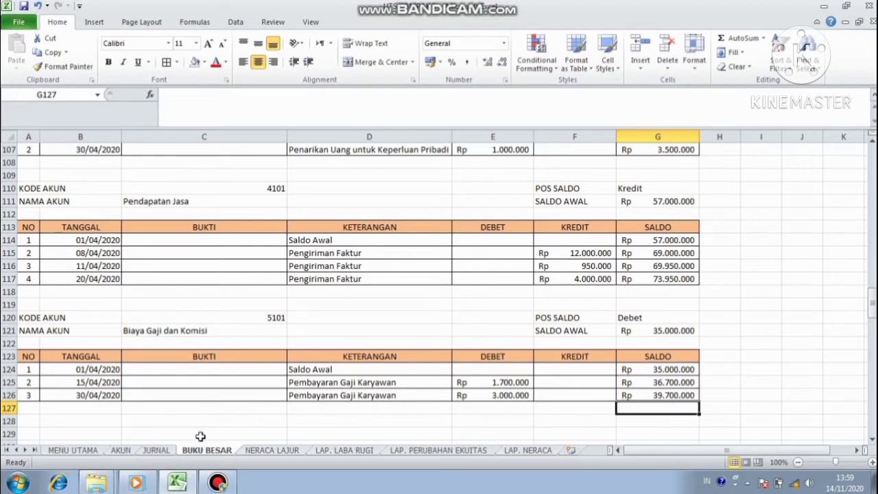
Check the next account code in the AKUN sheet and copy the 5101 ledger block A120:G125 in BUKU BESAR to A129
click(123, 451)
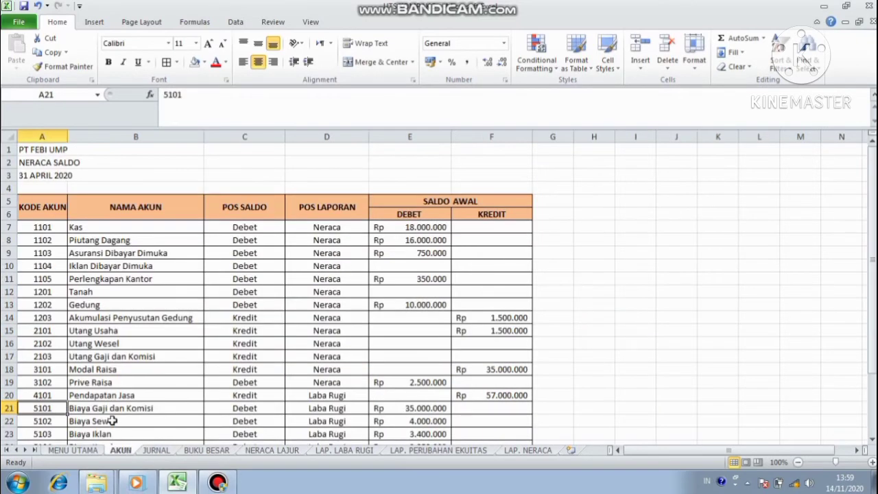
click(53, 421)
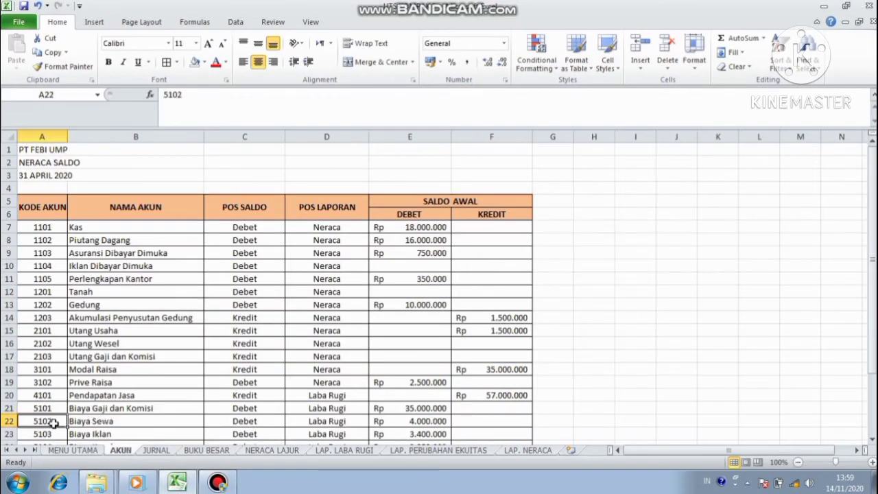
click(227, 453)
drag(24, 318, 647, 383)
key(ctrl+c)
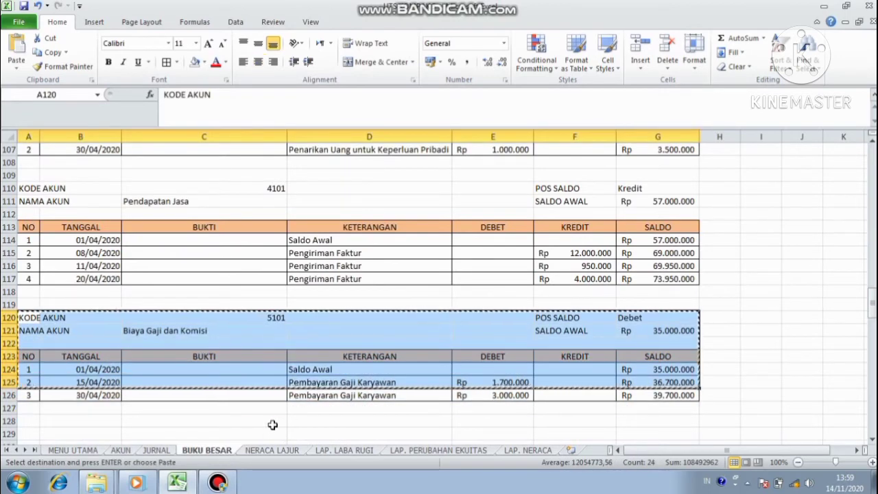
click(28, 433)
key(ctrl+v)
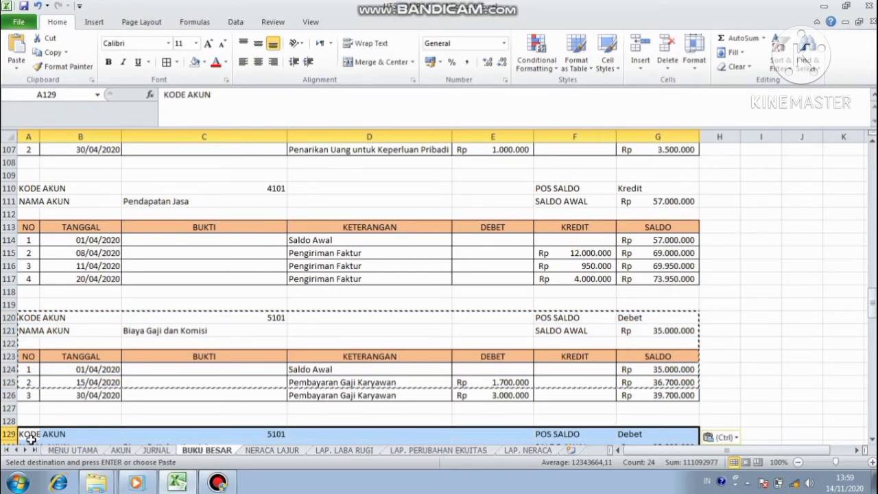
Clear the copied transaction entries in B134:G134 of the new ledger block, keeping the row number
drag(872, 308, 873, 331)
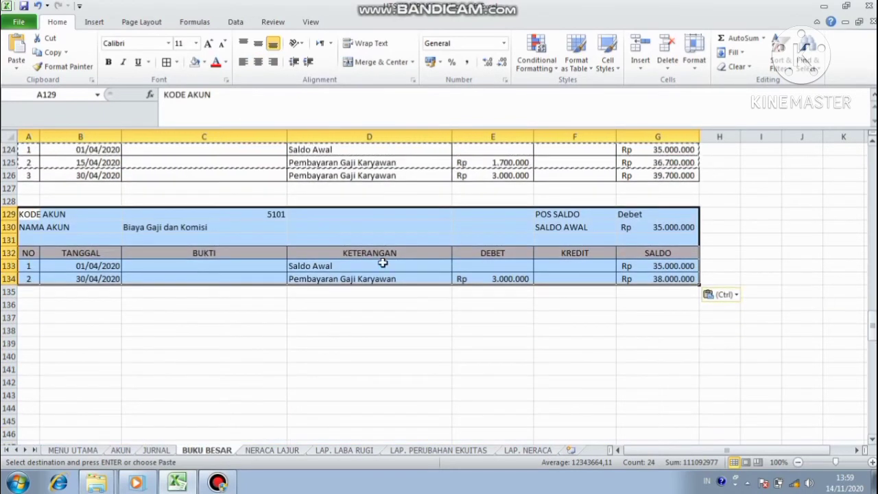
click(54, 277)
key(shift+Right)
key(shift+Right)
key(shift+Right)
key(shift+Right)
key(shift+Right)
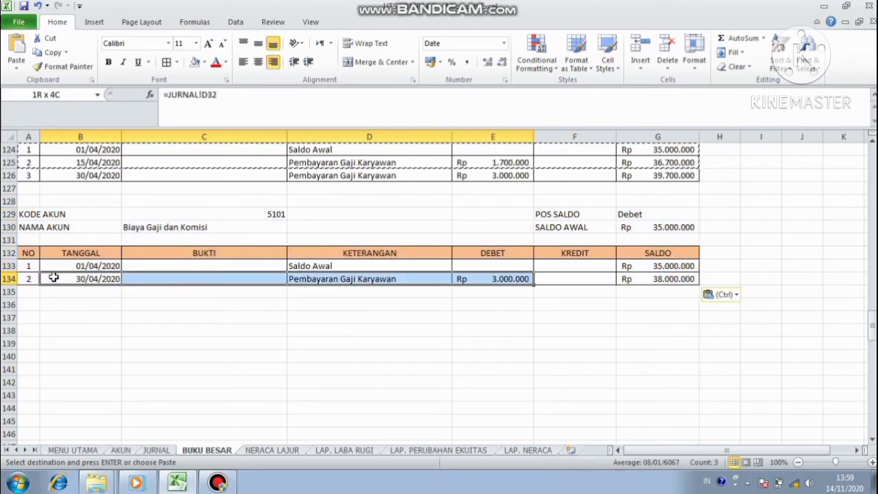
key(Delete)
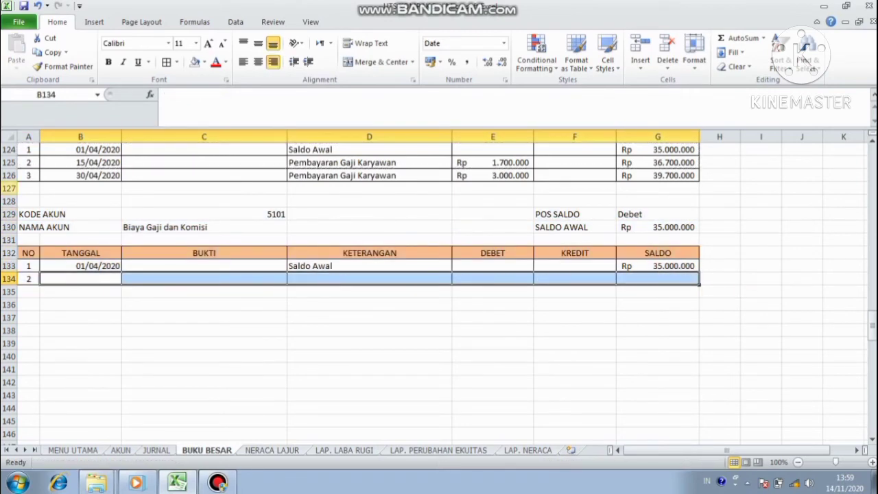
Set the account code in C129 of the new ledger block to 5102
click(276, 216)
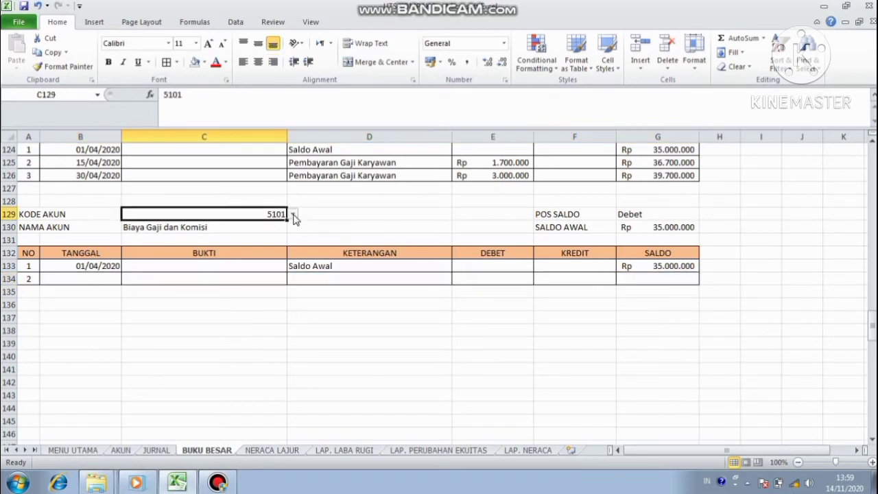
click(293, 216)
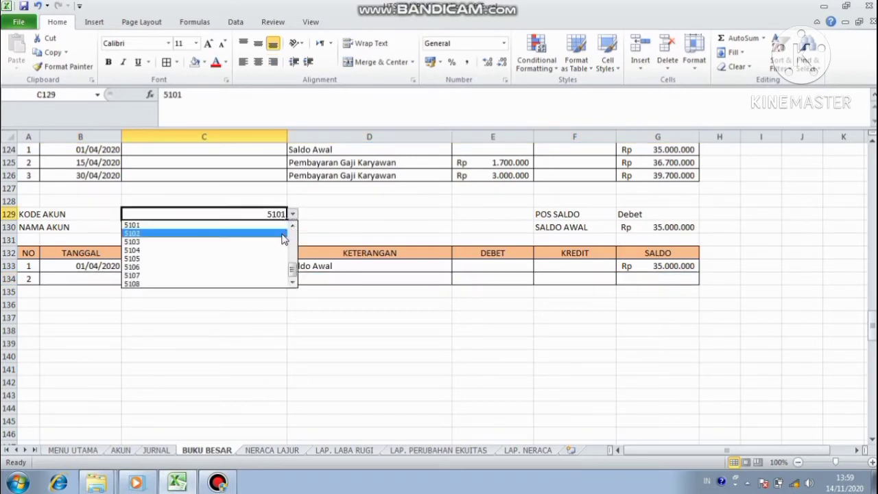
click(278, 234)
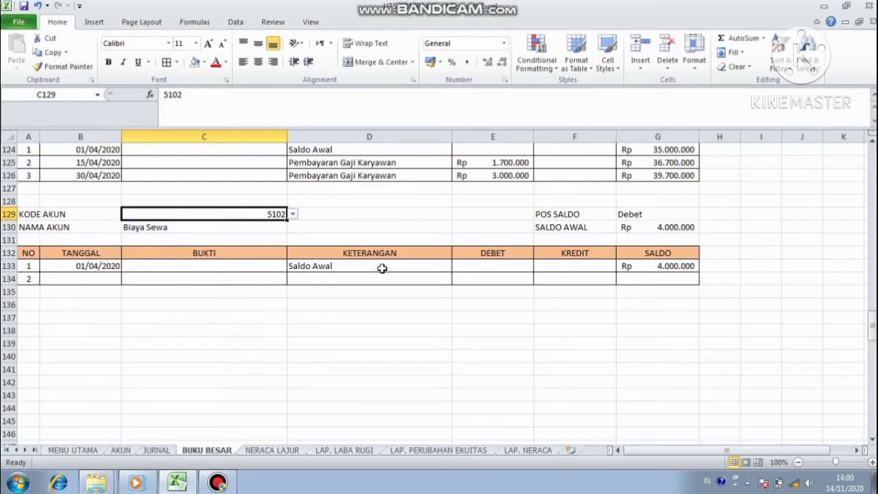
Link the date in B134 to the Biaya Sewa transaction's date in JURNAL cell D7
click(93, 278)
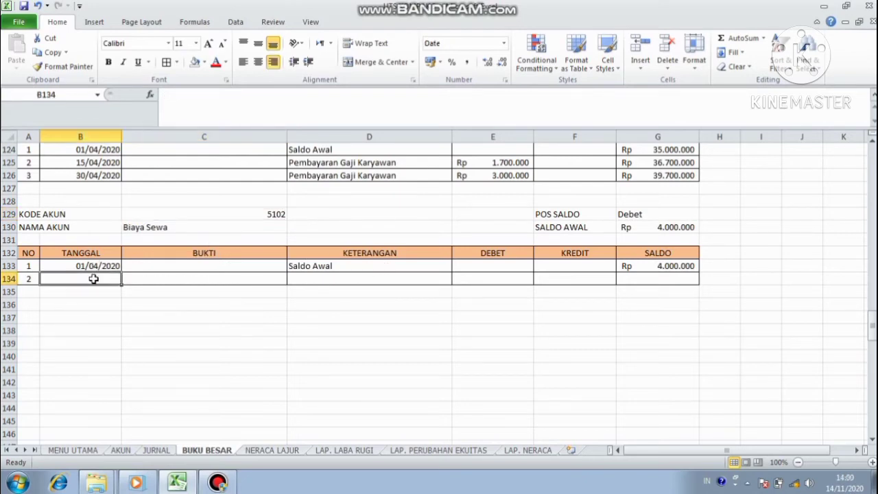
text(=)
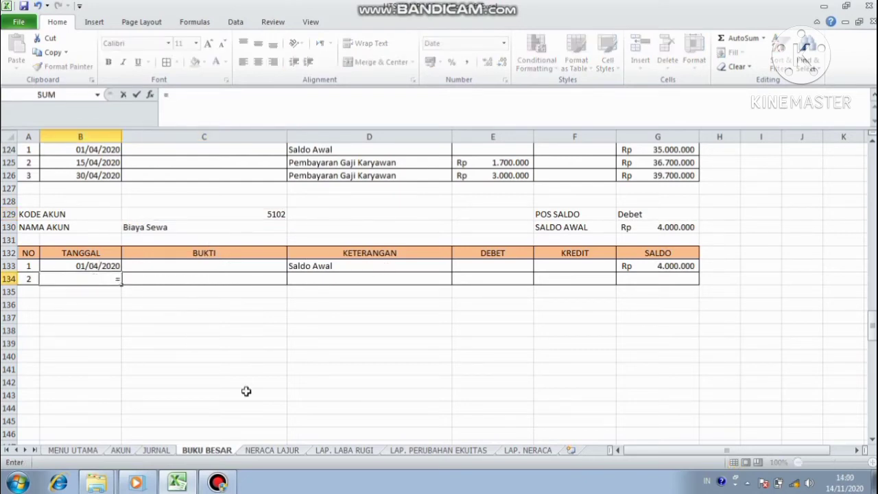
click(156, 451)
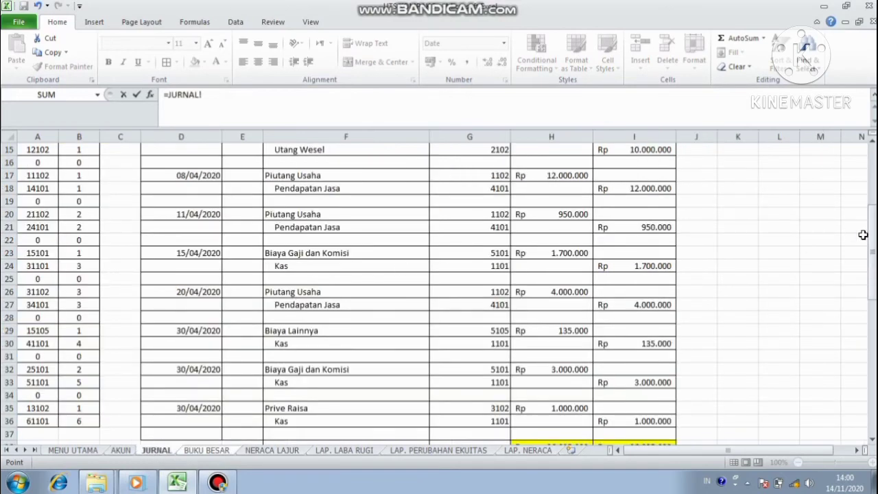
drag(871, 236, 871, 230)
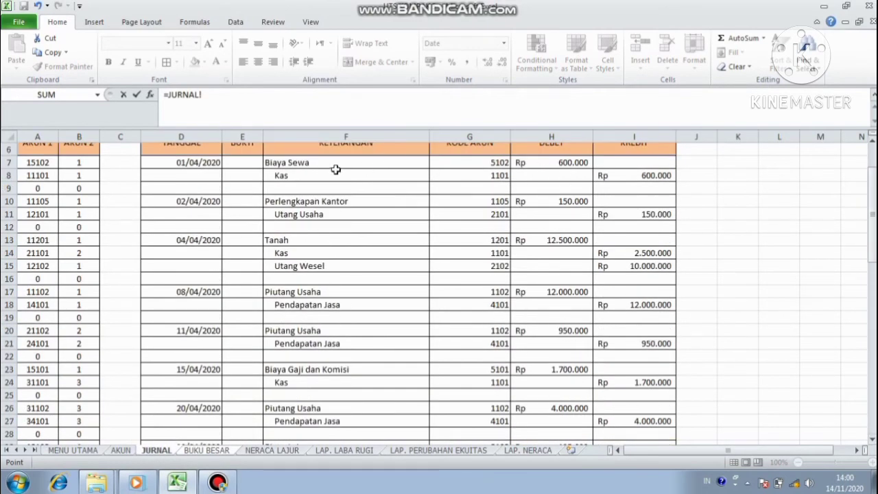
click(166, 165)
key(Return)
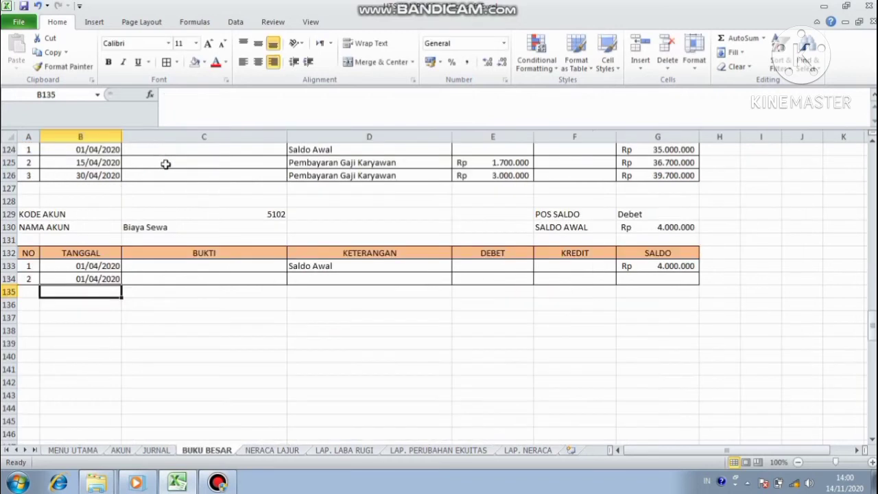
Enter the description "Pembayaran Sewa Kantor" in D134 for the second row of the 5102 ledger
click(385, 281)
text(Pembaya)
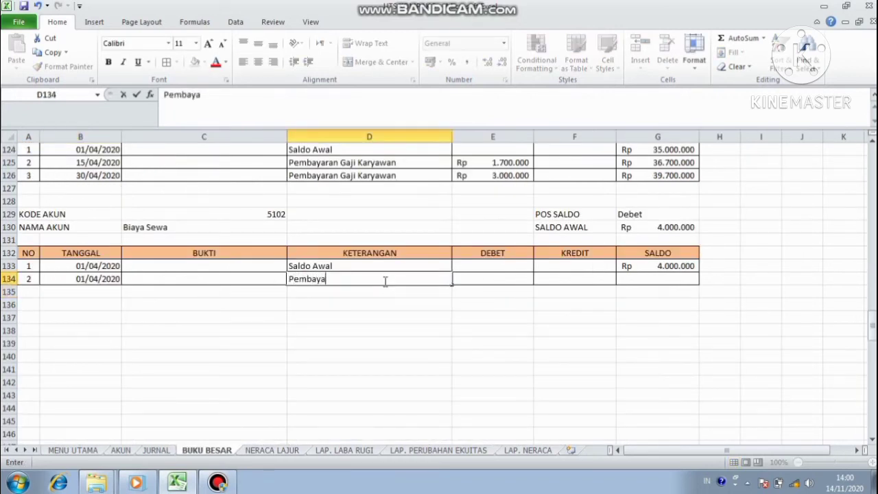
text(ran Sewa)
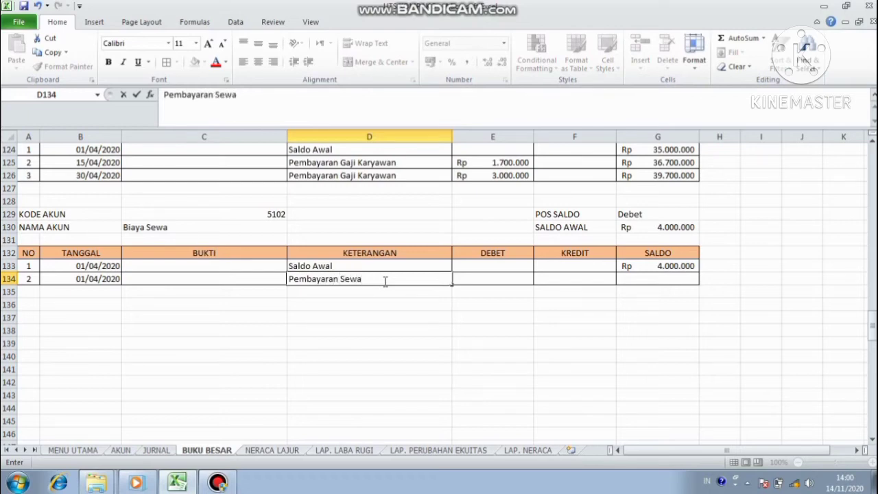
text( KAntor)
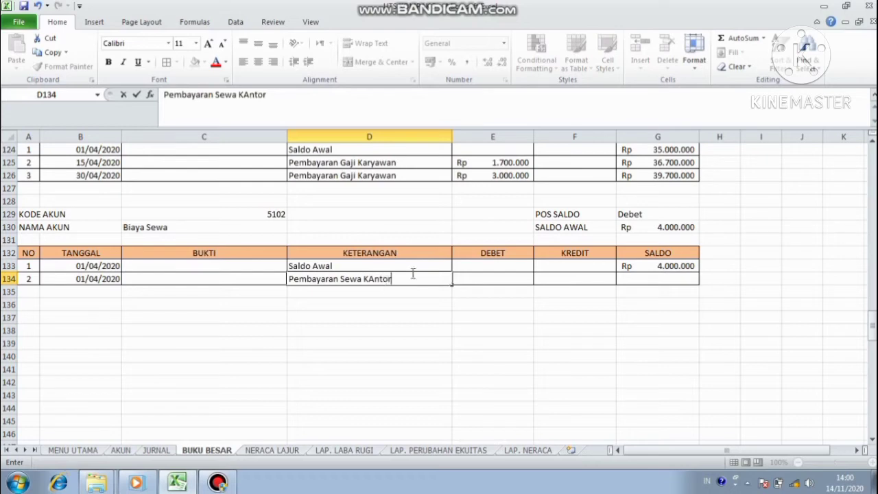
Link the debit amount in E134 to the Biaya Sewa debit in JURNAL cell H7
click(522, 276)
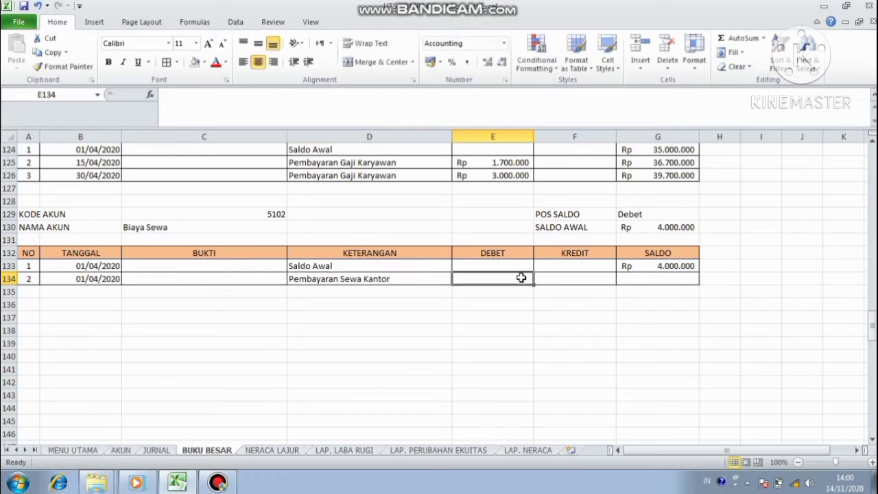
text(=)
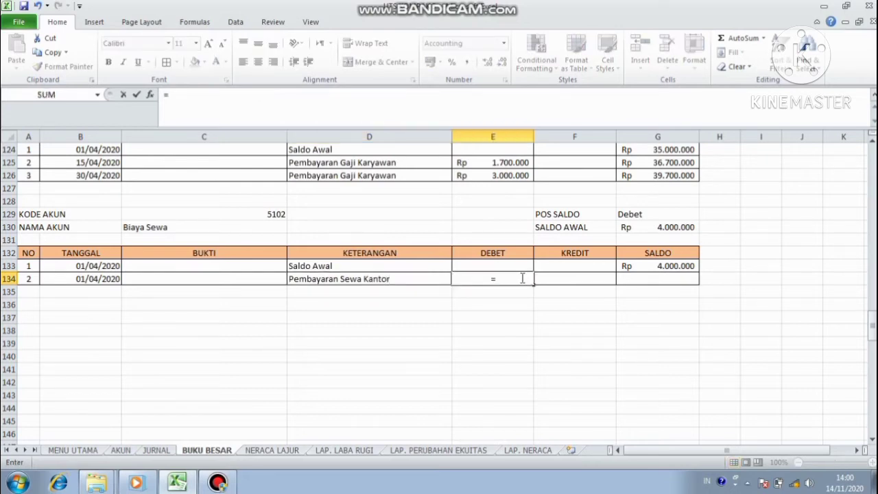
click(157, 452)
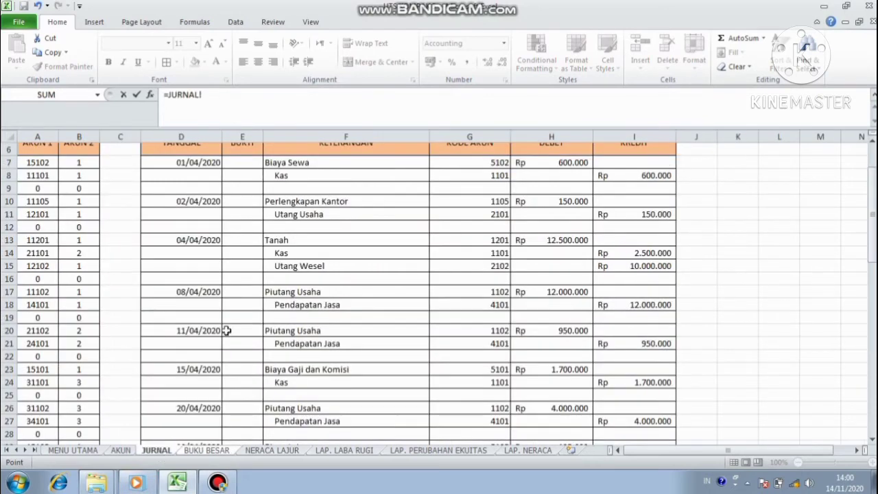
click(533, 167)
key(Return)
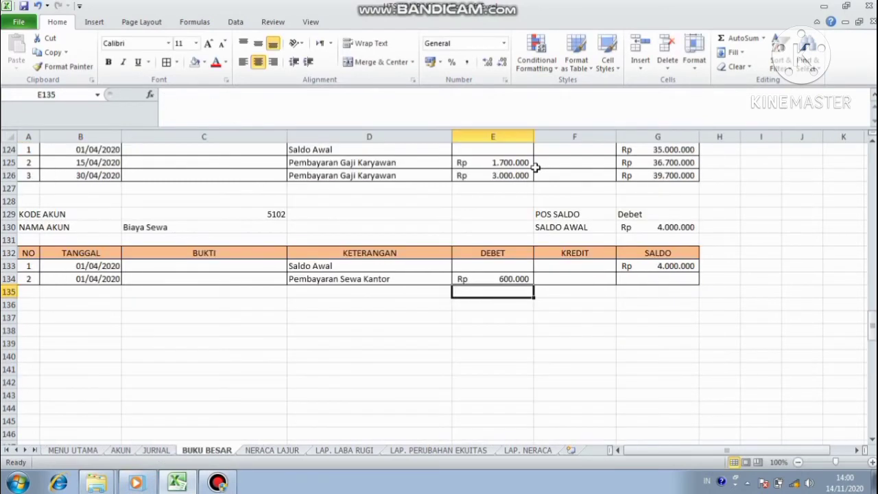
Calculate the running balance in G134 as the previous balance G133 plus the debit E134
click(663, 283)
text(=)
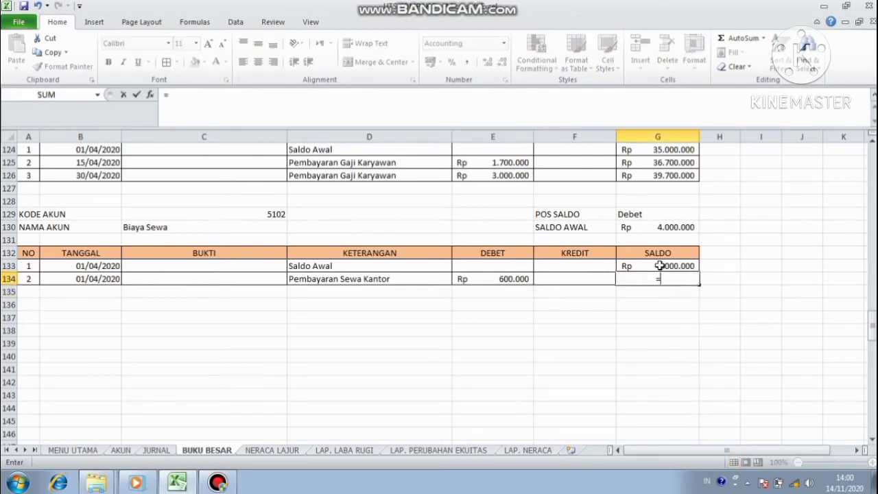
click(659, 265)
text(+)
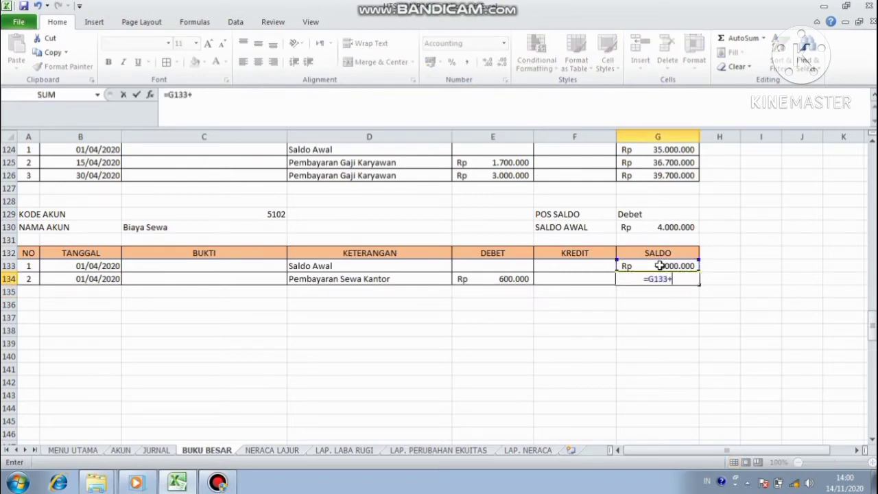
click(500, 281)
key(Return)
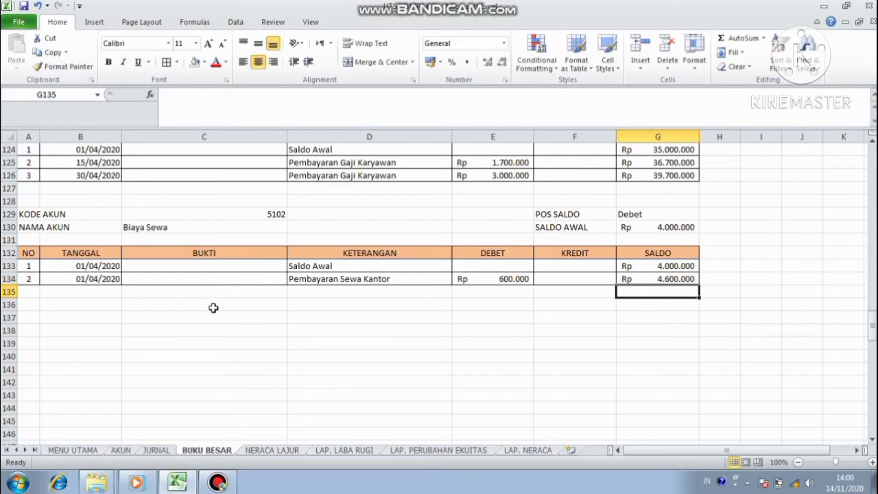
Check the account following 5102 in the AKUN sheet, and copy ledger block A129:G133 to A137 in BUKU BESAR
click(116, 451)
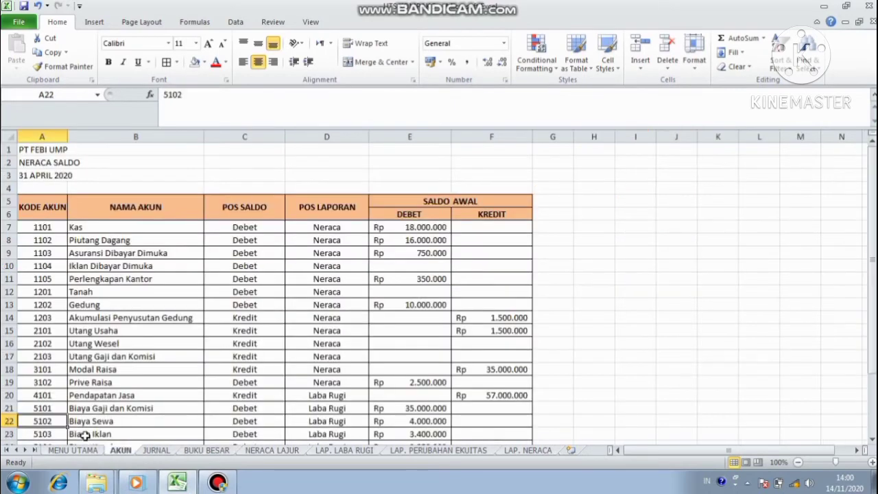
click(85, 435)
click(43, 435)
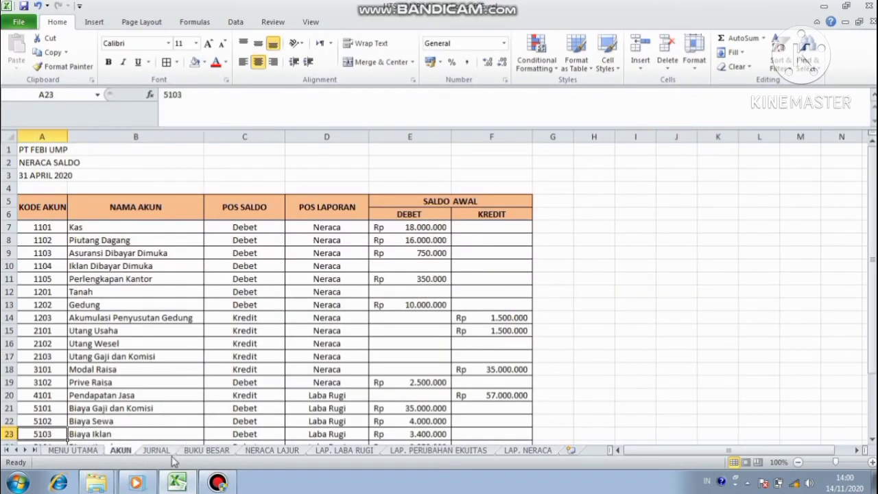
click(206, 450)
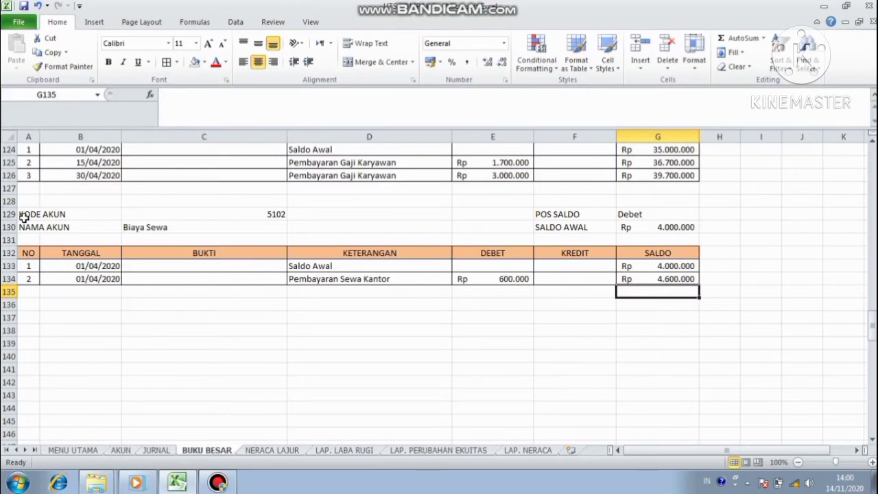
drag(23, 216, 643, 268)
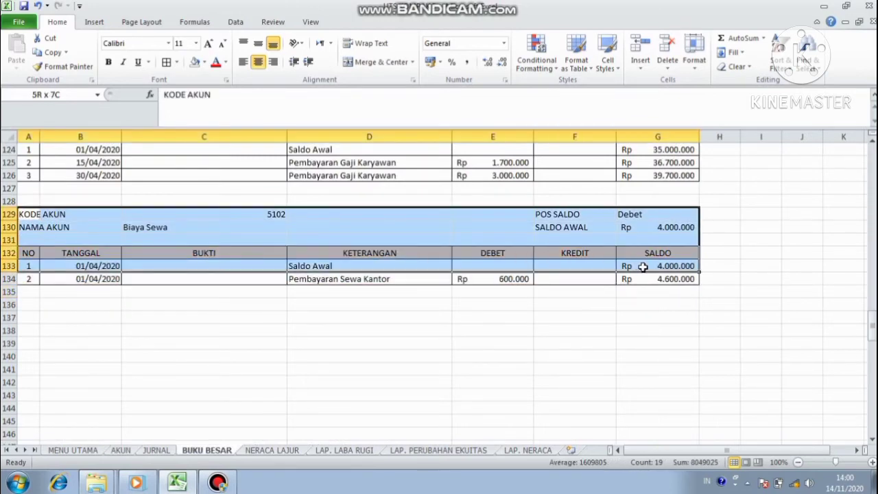
key(ctrl+c)
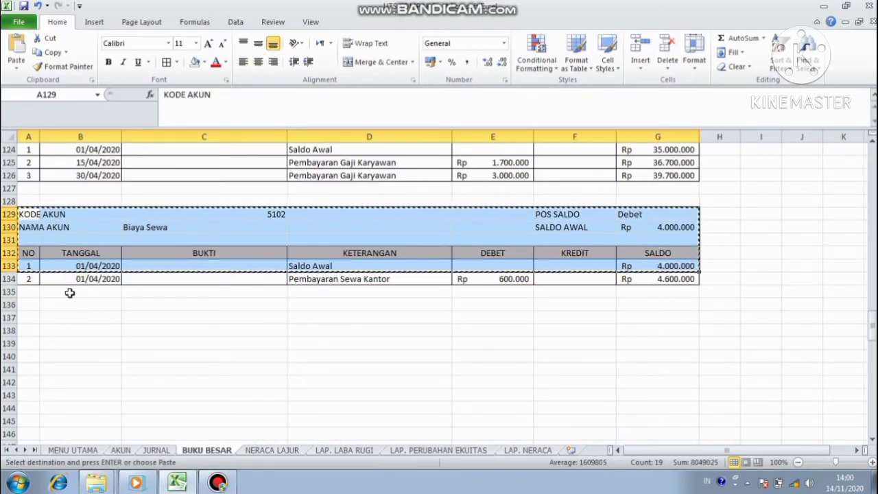
click(30, 319)
key(ctrl+v)
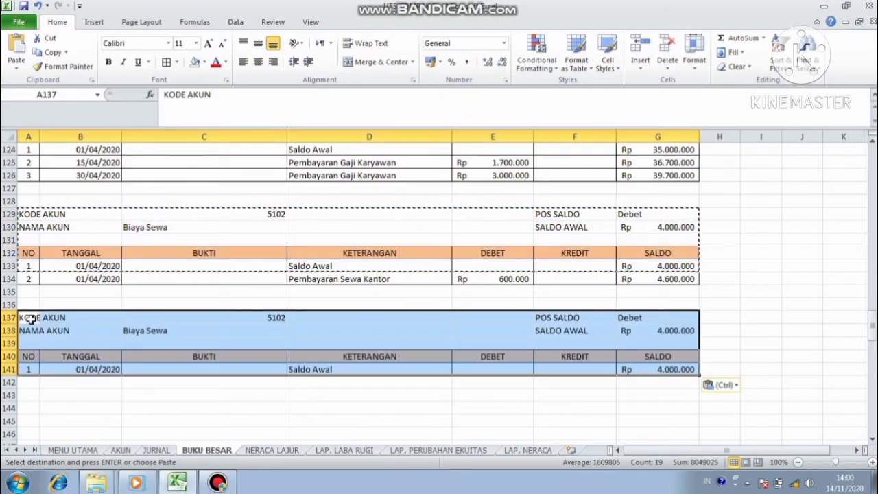
Set the account code in C137 of the new ledger block to 5103
click(207, 319)
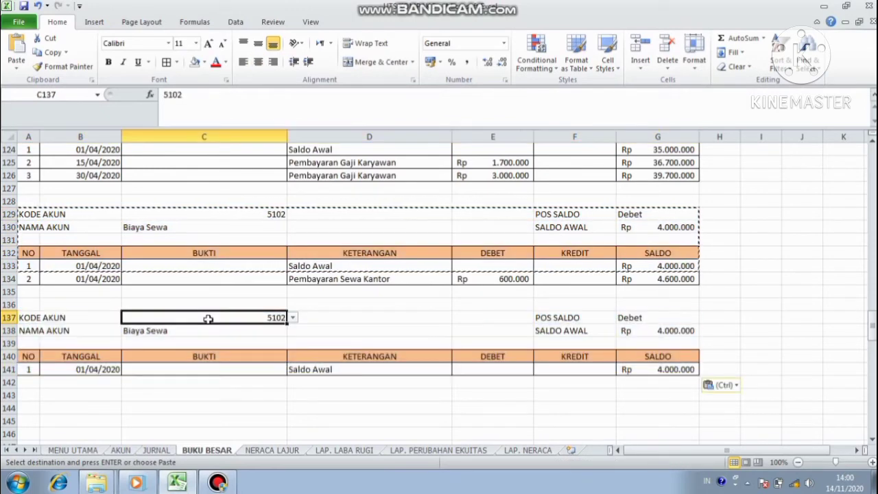
click(292, 317)
click(266, 345)
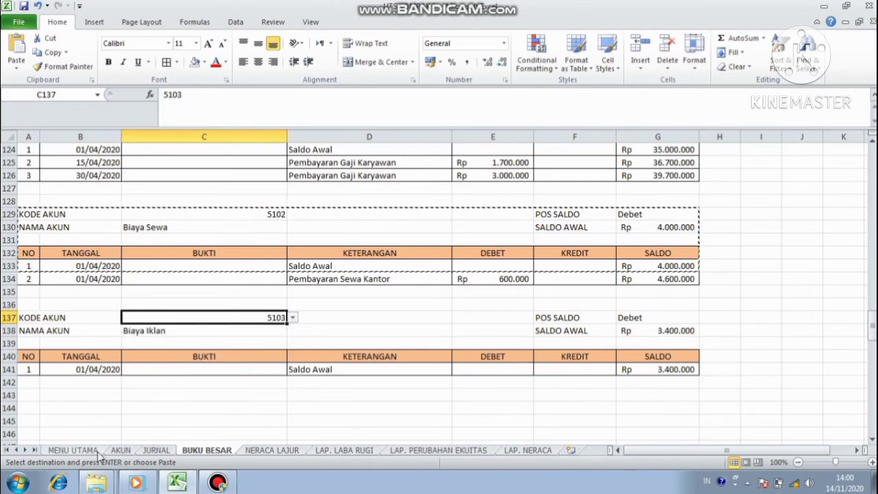
Check the account following 5103 in the AKUN sheet, and paste another copy of the ledger block at A144 in BUKU BESAR
click(120, 450)
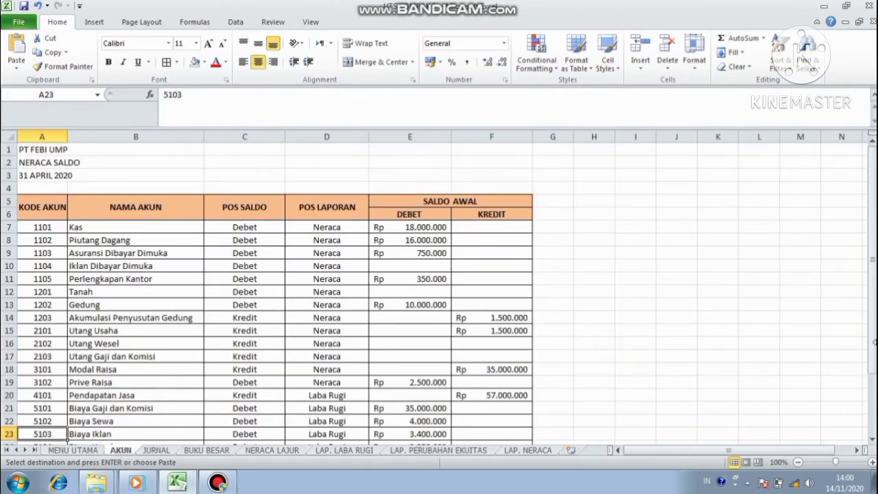
drag(874, 341, 874, 399)
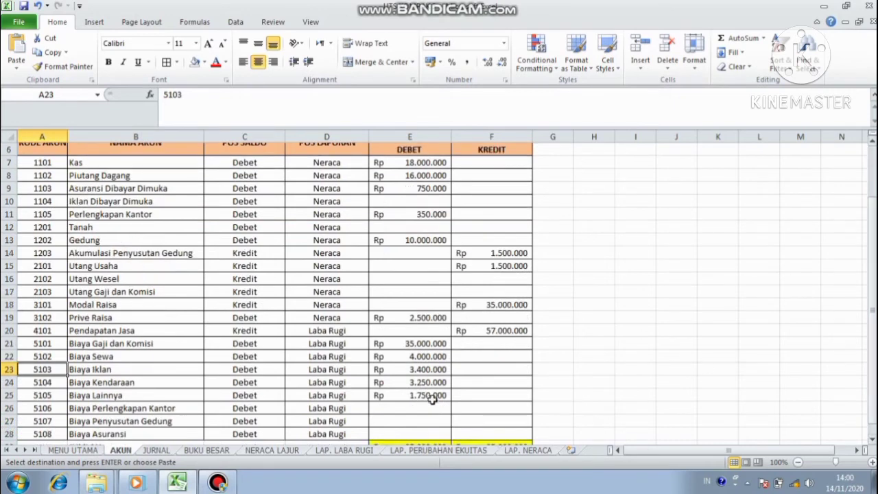
click(130, 382)
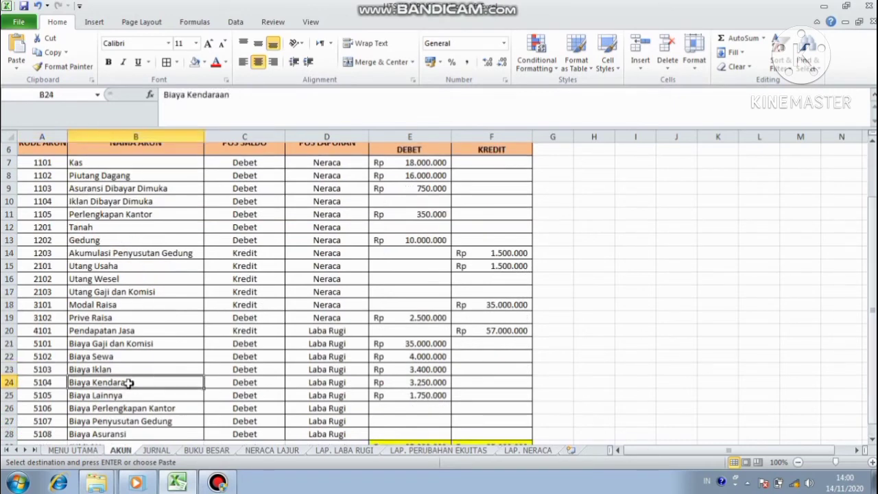
click(26, 382)
click(207, 450)
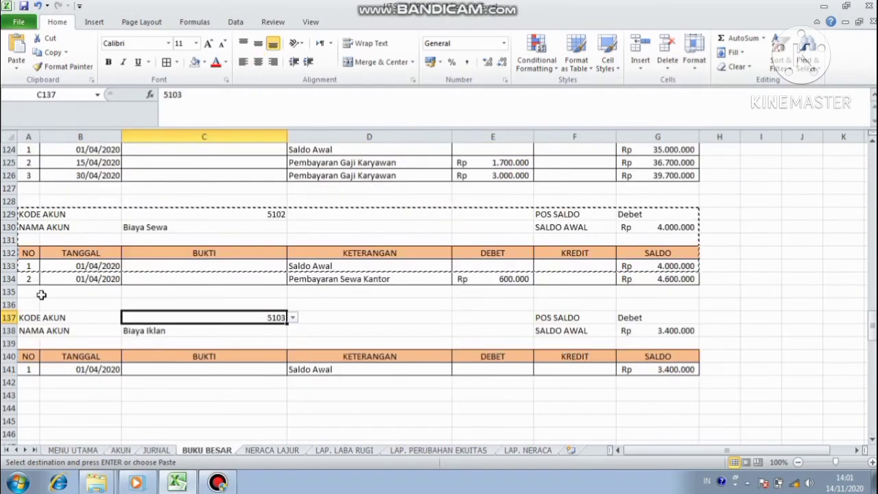
click(33, 407)
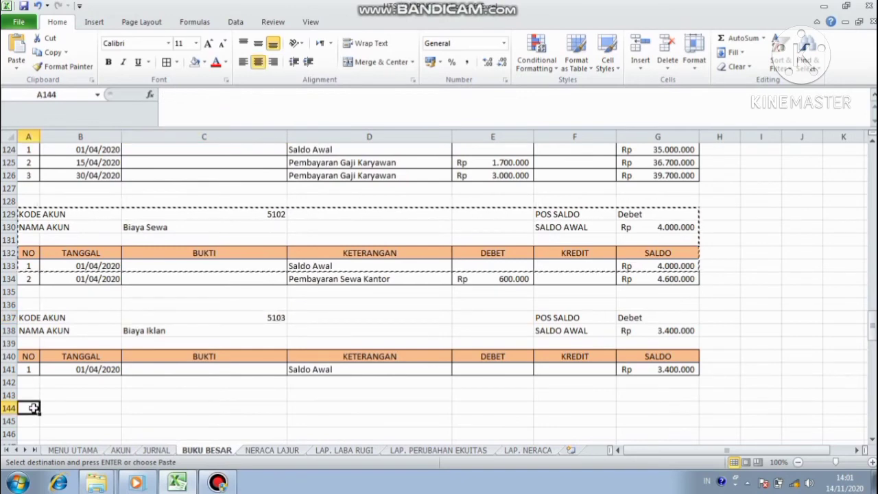
key(ctrl+v)
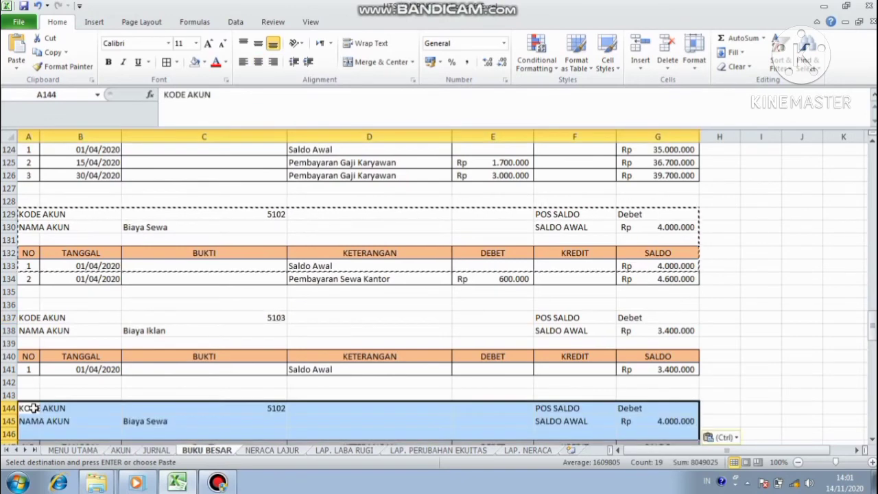
Set the account code in C144 of the newly pasted ledger block to 5104
click(272, 408)
click(292, 409)
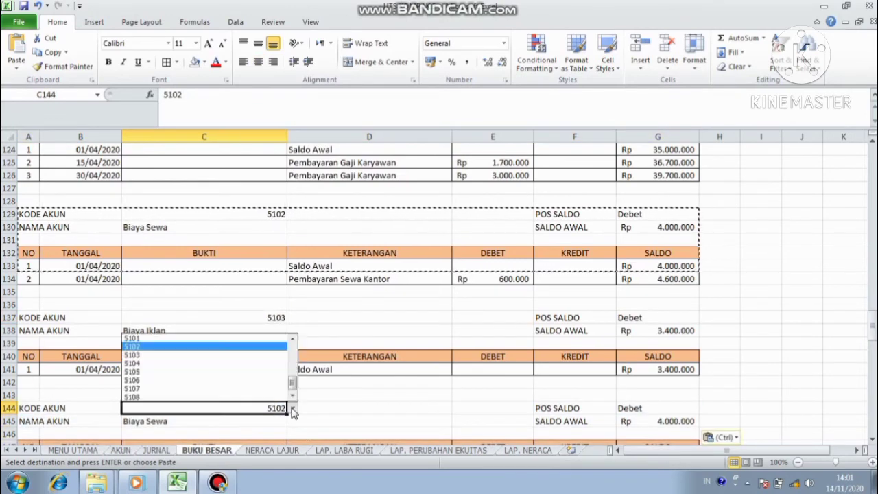
click(262, 355)
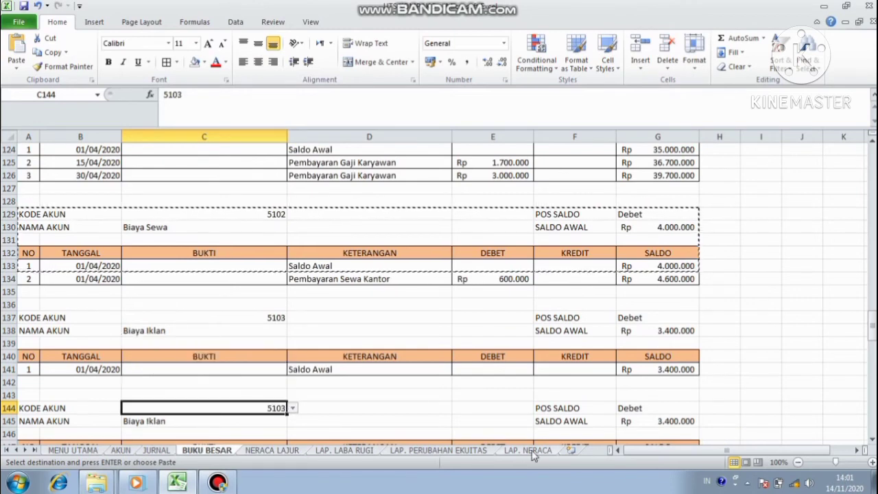
click(293, 409)
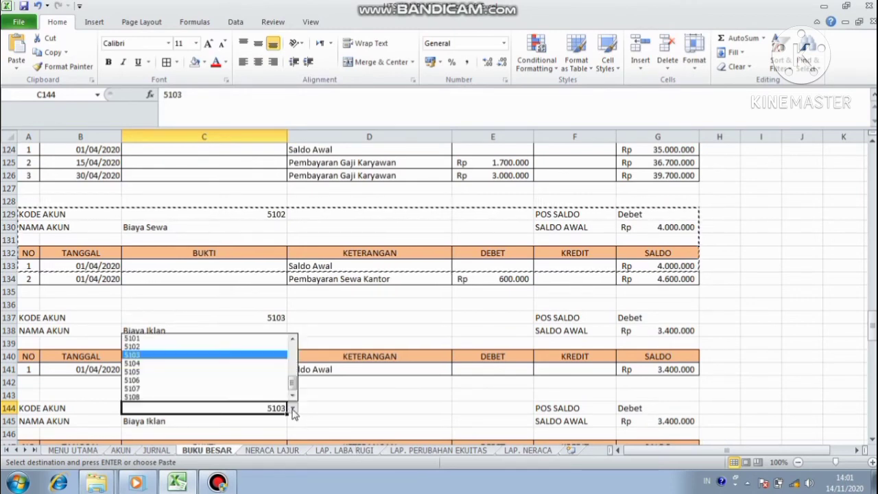
click(261, 363)
drag(874, 340, 873, 359)
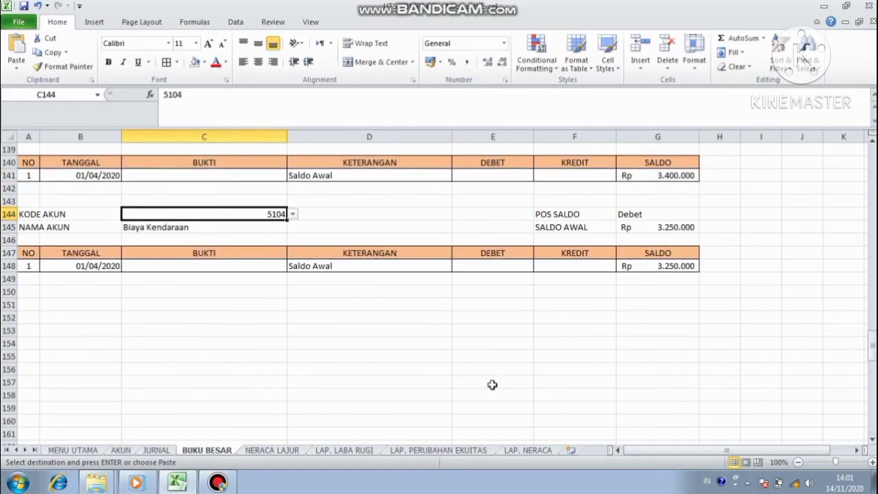
Look up the account after 5104 in the AKUN sheet and examine its Biaya Lainnya transaction in JURNAL row 29
click(117, 451)
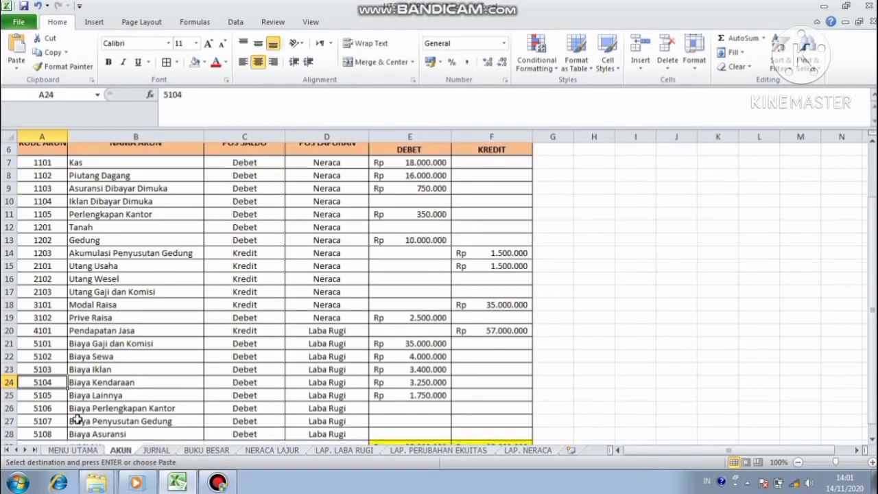
click(54, 395)
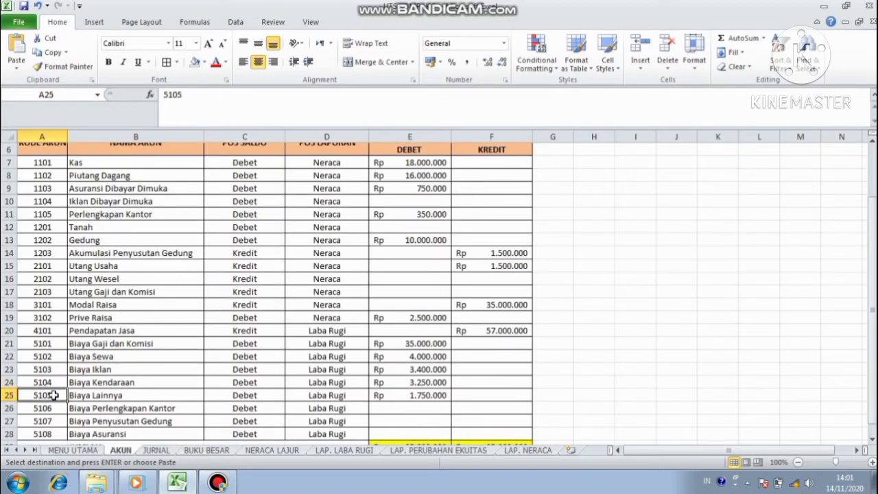
click(157, 451)
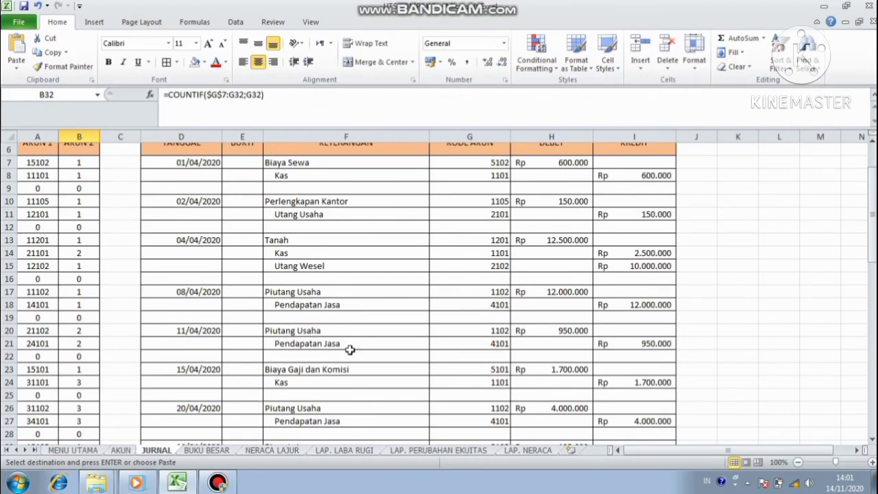
drag(873, 257, 873, 289)
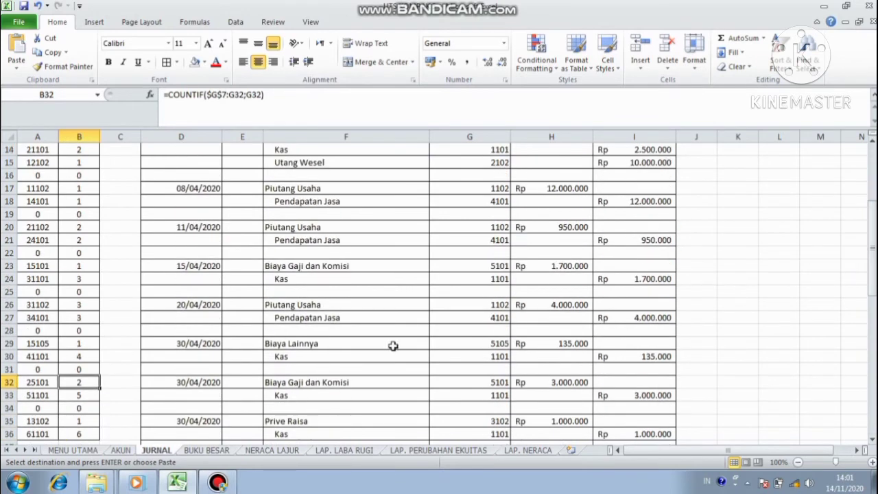
click(202, 343)
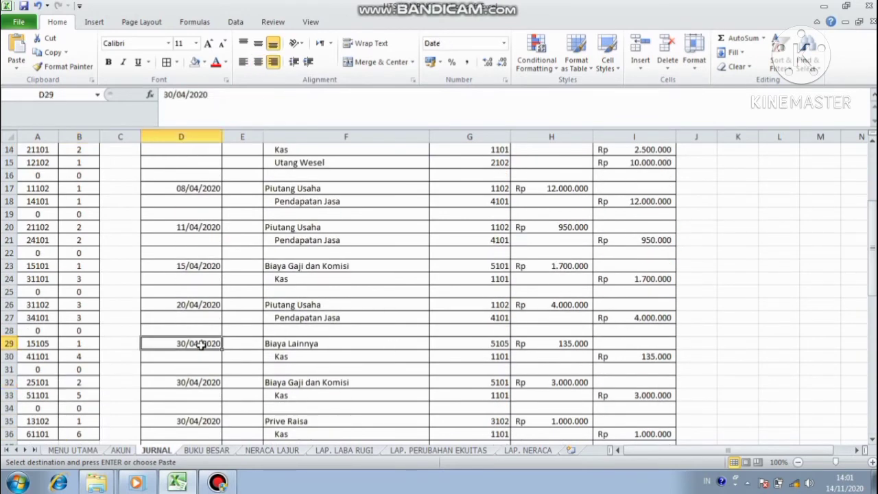
click(86, 341)
click(205, 450)
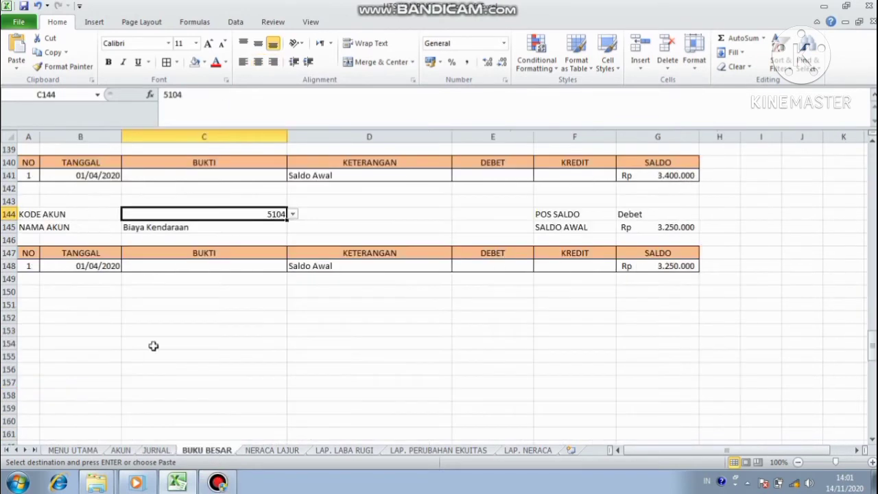
Copy the 5104 ledger block A144:G149 to A152 and apply borders to all cells of the pasted block
drag(28, 214, 681, 283)
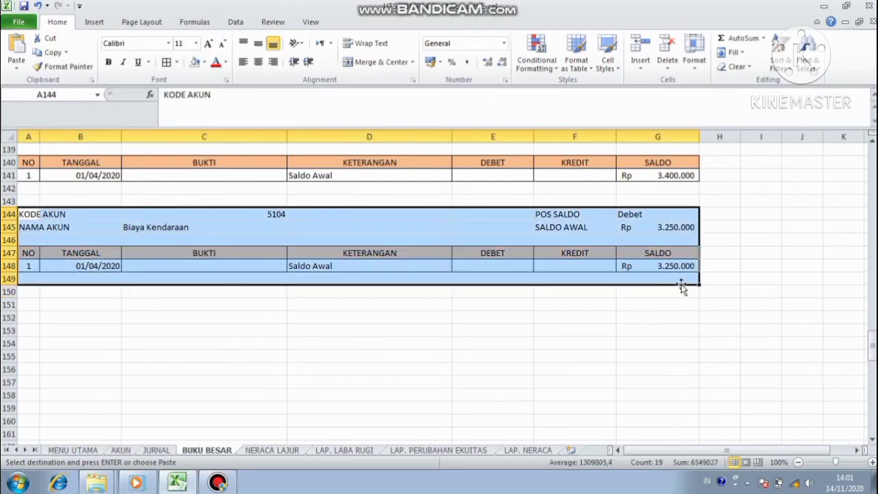
key(ctrl+c)
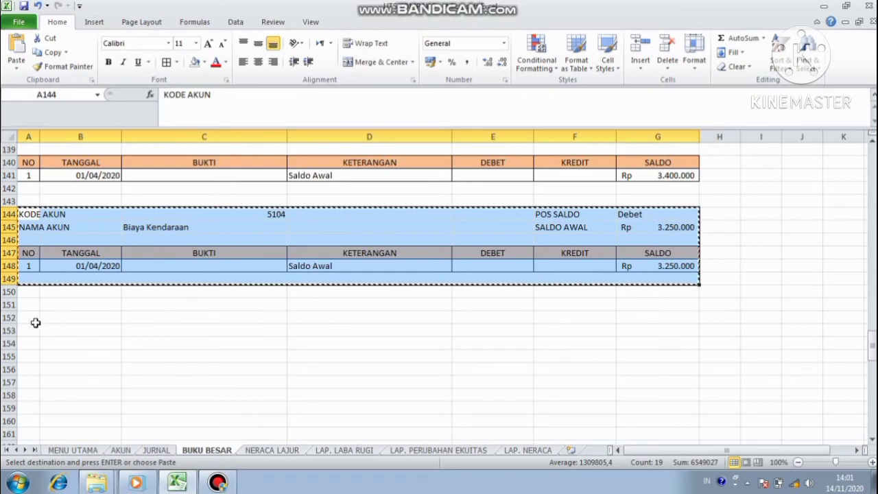
click(33, 317)
key(ctrl+v)
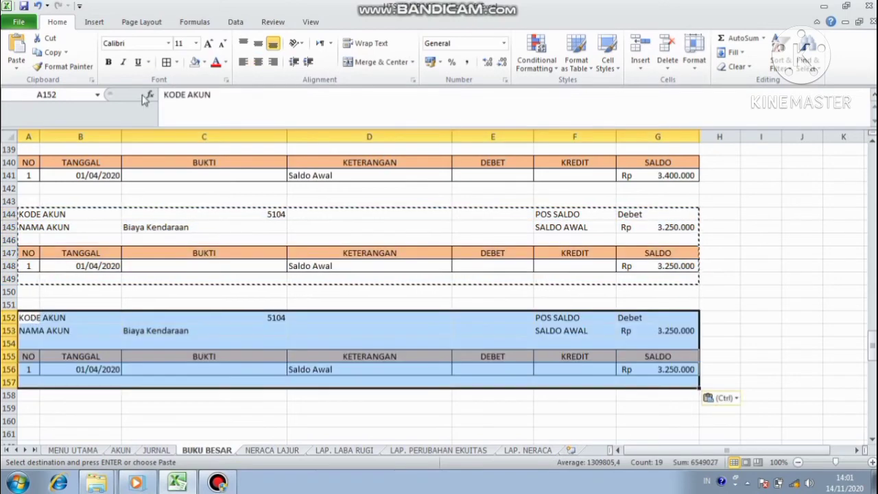
key(Escape)
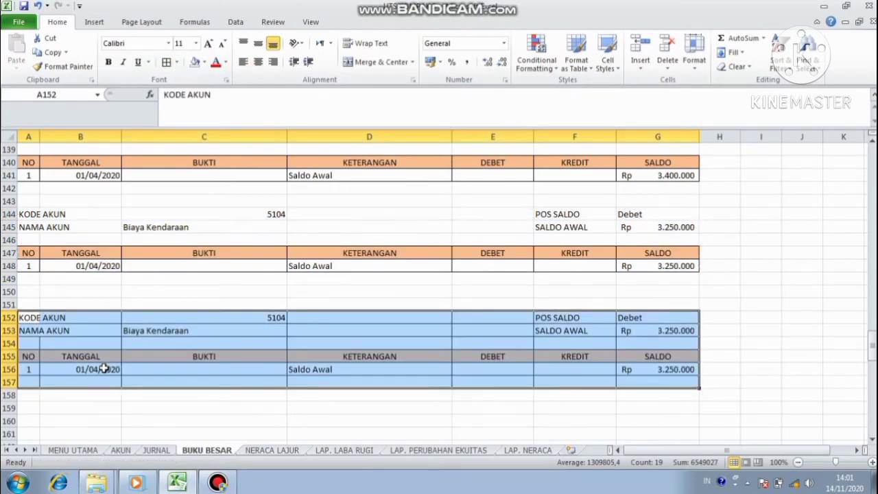
Undo the borders on the whole pasted block and apply all borders only to its empty row A157:G157
click(96, 371)
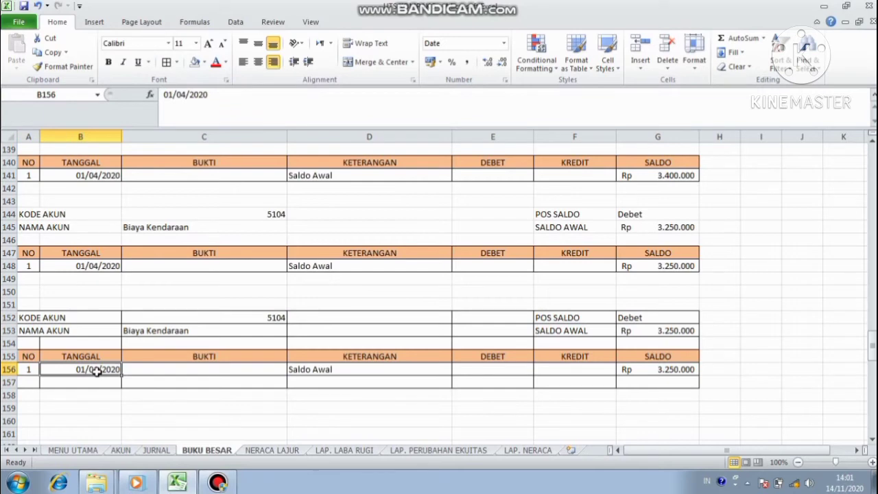
click(280, 319)
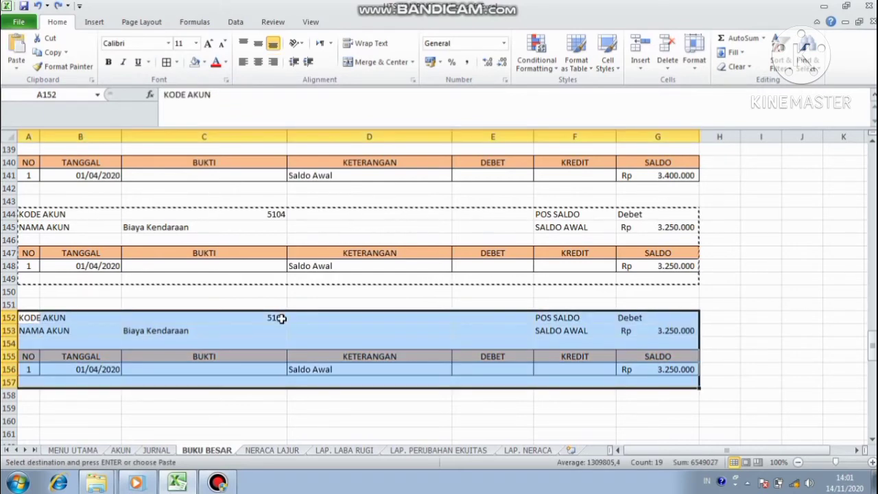
click(280, 318)
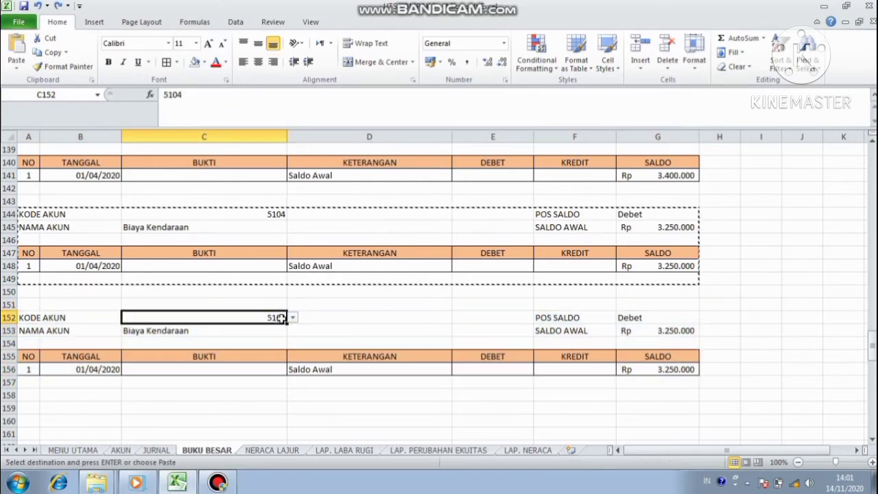
drag(22, 381, 661, 381)
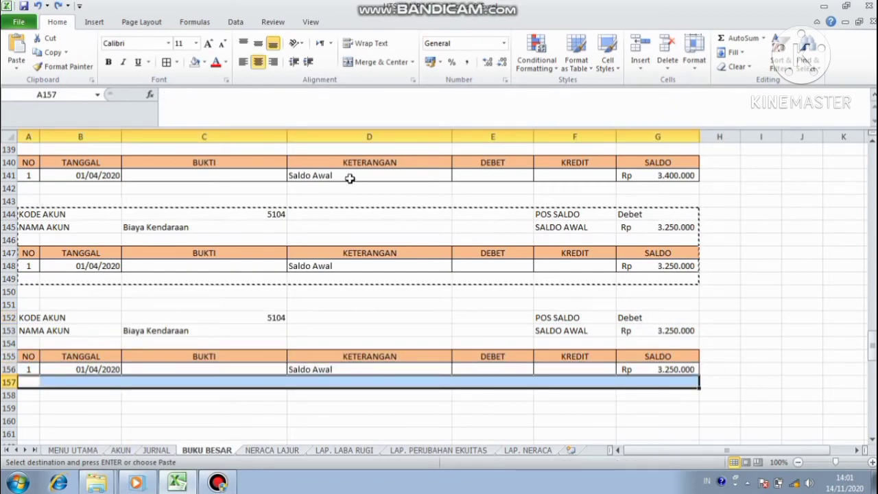
click(169, 62)
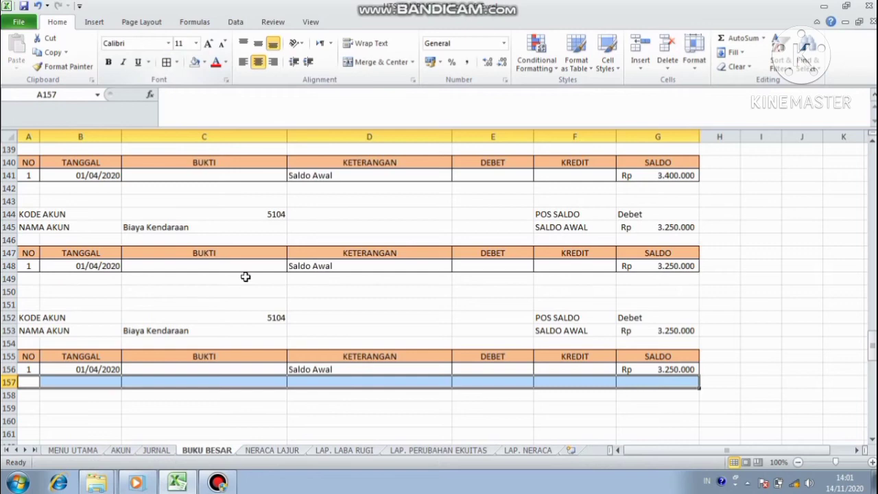
Set the account code in C152 of the pasted ledger block to 5105
click(267, 321)
click(293, 318)
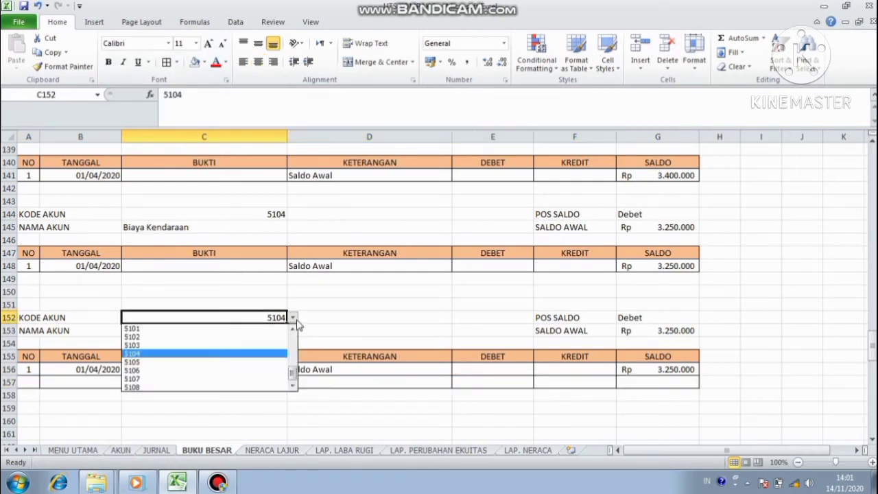
click(267, 362)
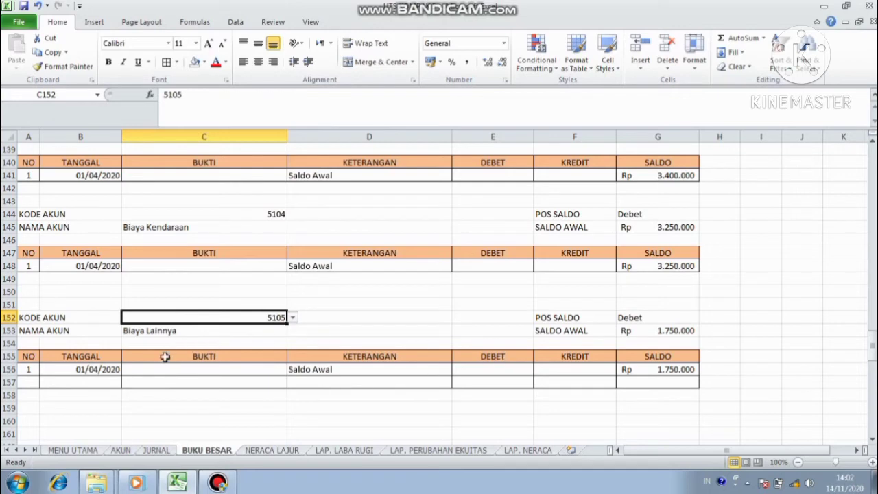
Number the new row 2 in A157 and link its date in B157 to the Biaya Lainnya date in JURNAL D29
click(33, 381)
text(2)
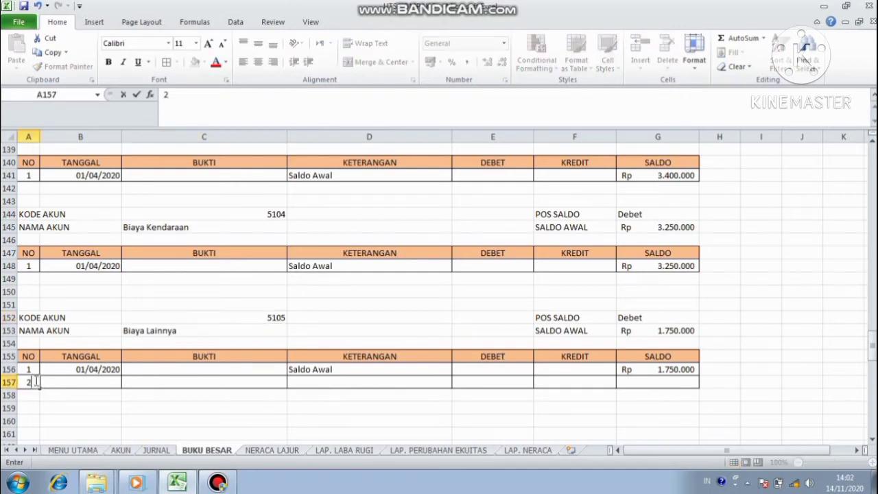
key(Tab)
text(=)
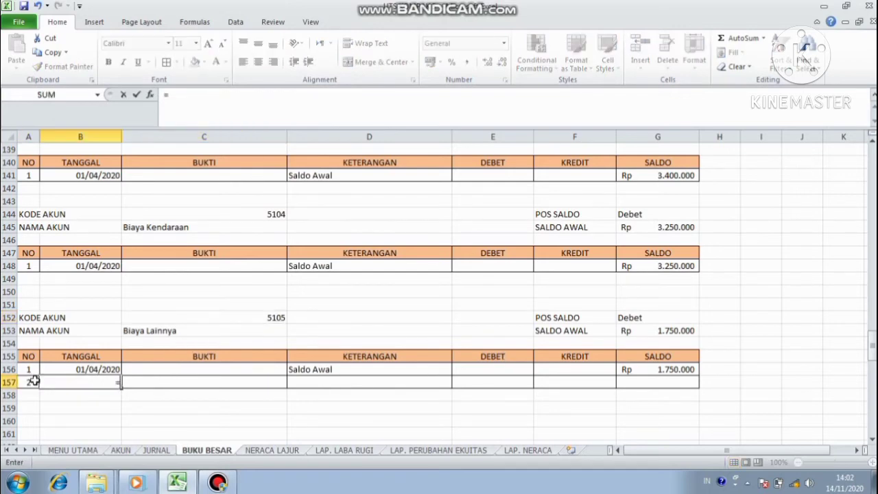
click(165, 451)
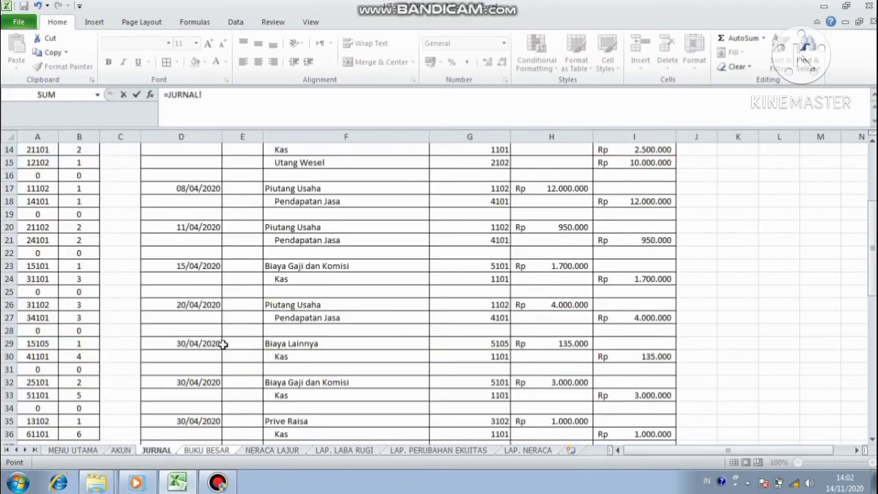
click(198, 345)
key(Return)
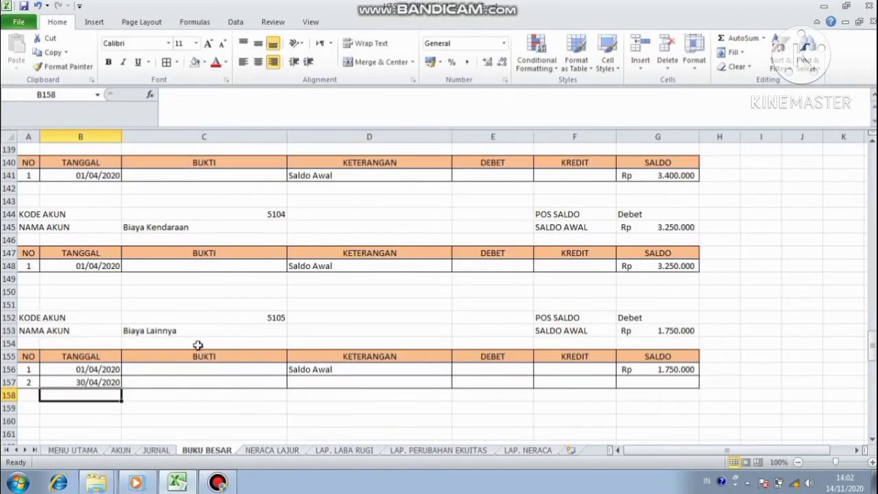
Enter the description "Pembayaran Biaya Lain-Lain" in D157 and link the debit in E157 to JURNAL H29
click(405, 382)
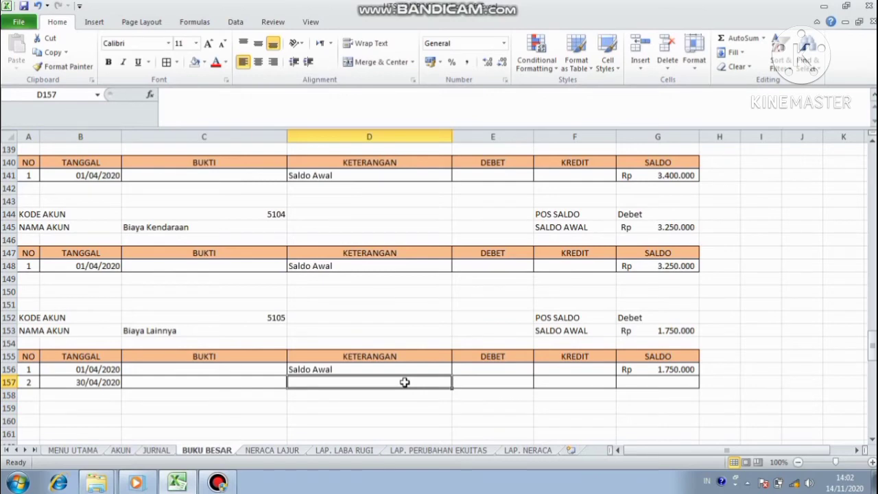
text(Pembayaran Biaya Lain-Lain)
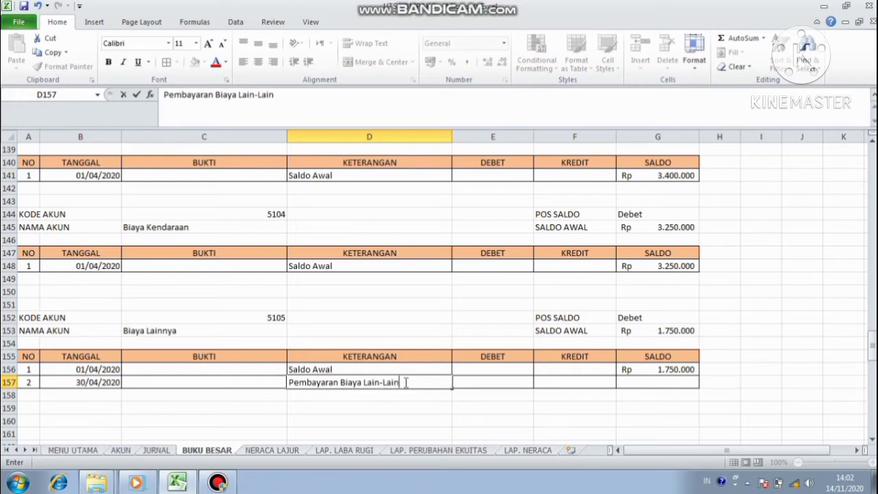
key(Tab)
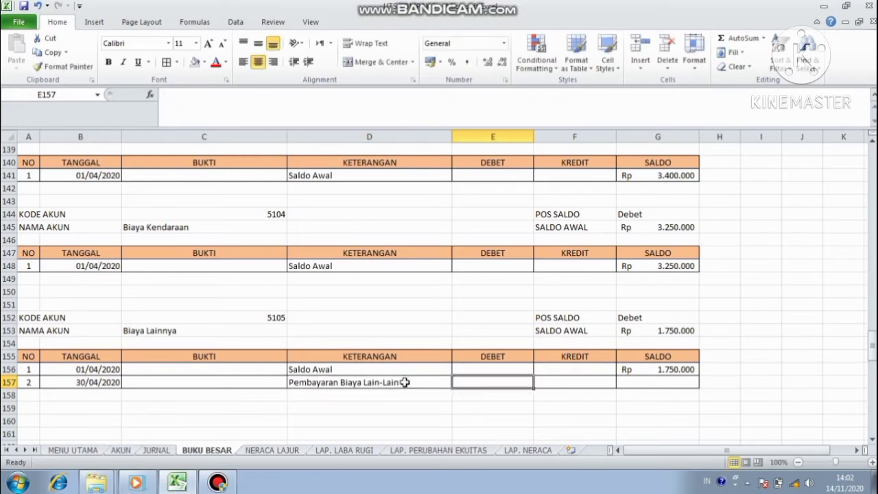
text(=)
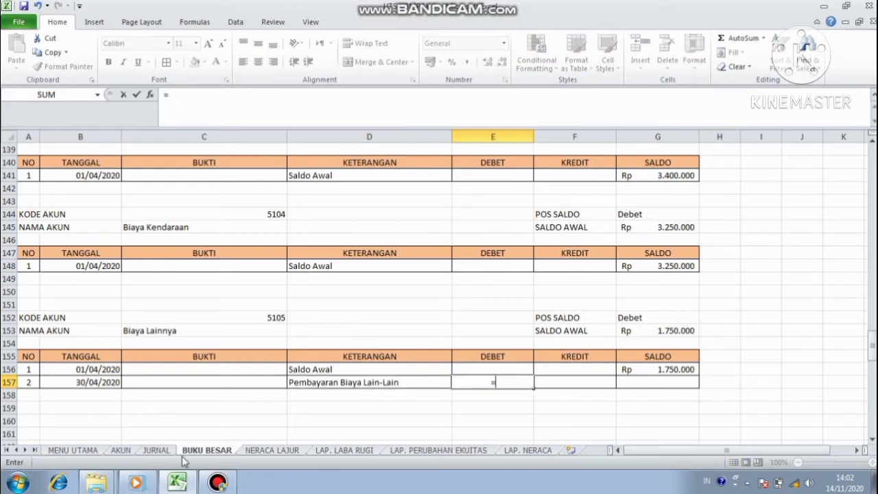
click(158, 451)
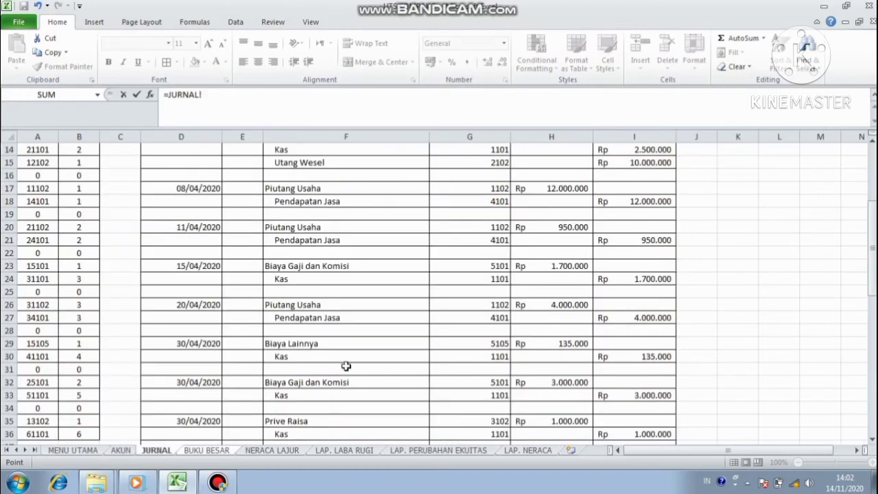
click(559, 344)
key(Return)
Calculate the running balance in G157 with the formula =G156+E157
click(637, 379)
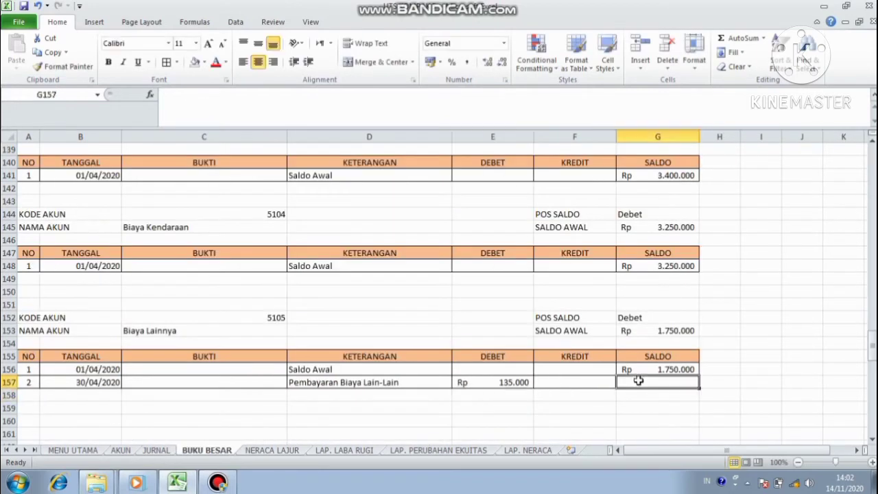
text(=)
click(640, 368)
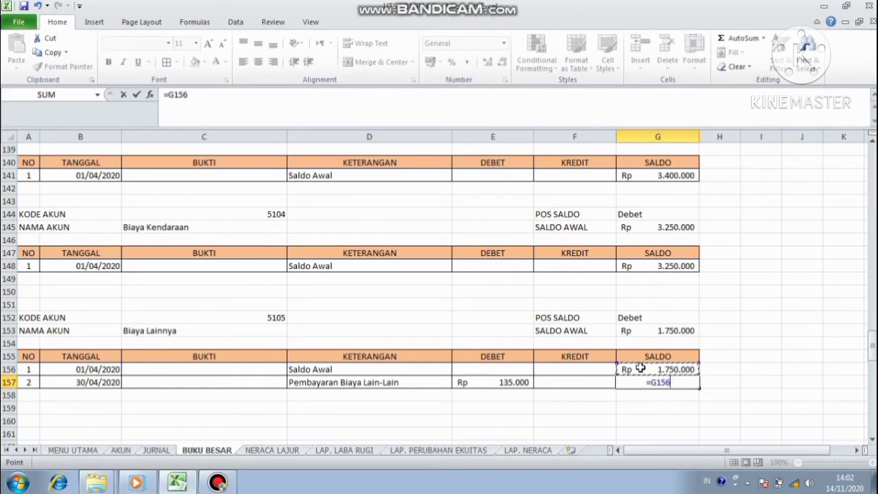
text(+)
click(525, 381)
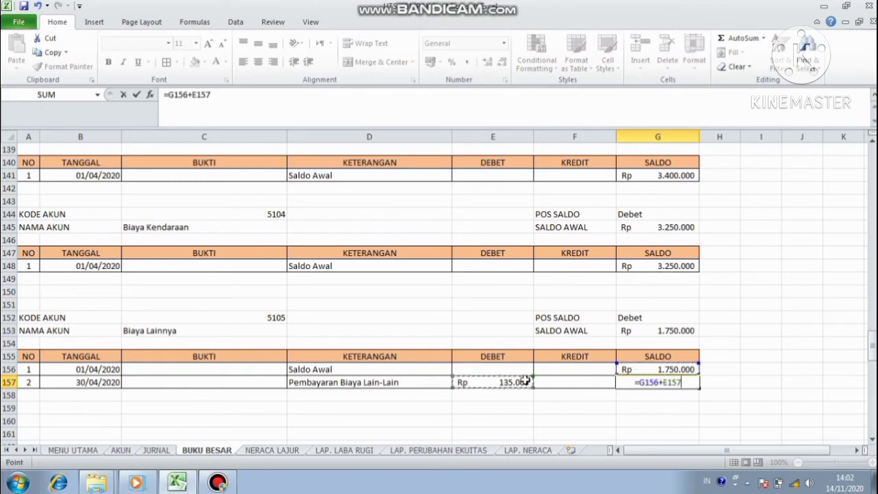
key(Return)
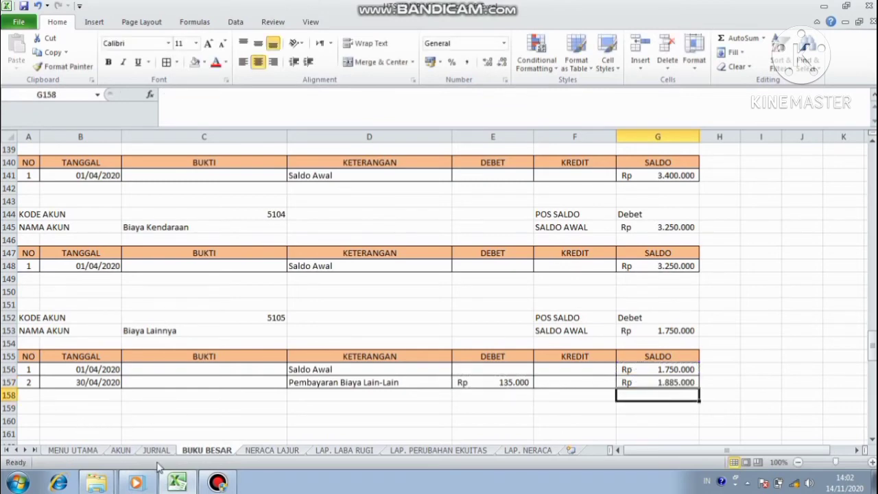
Check the account following 5105 in the AKUN sheet, and copy the ledger block A152:G156 in BUKU BESAR to A160
click(121, 451)
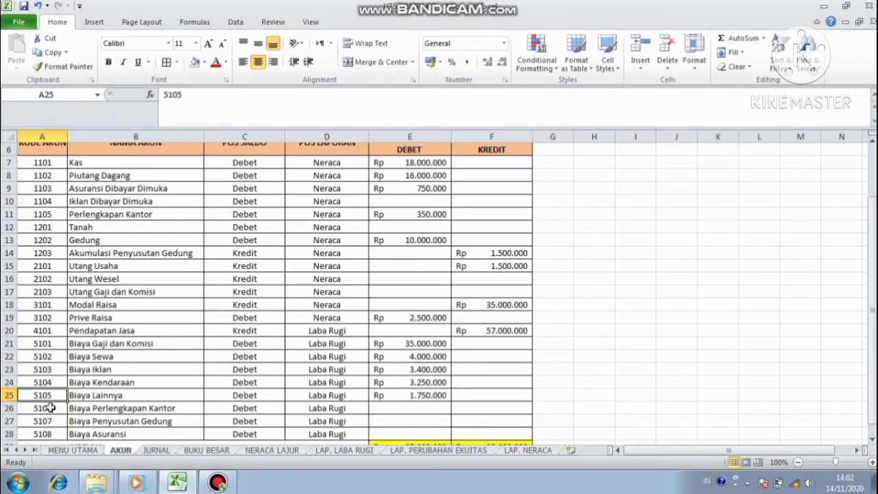
click(219, 451)
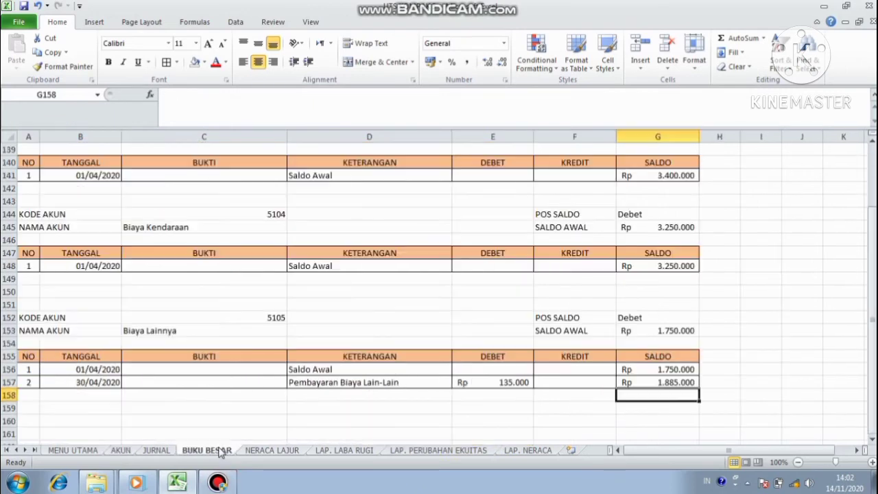
drag(26, 315, 655, 369)
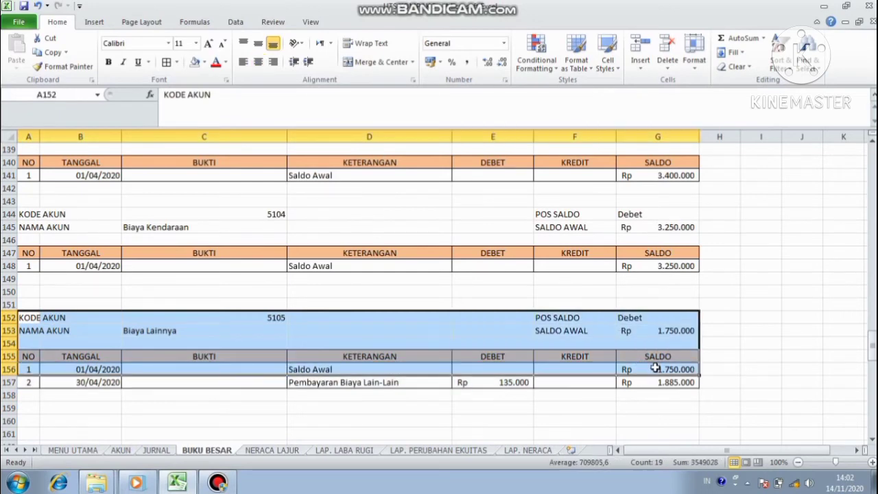
key(ctrl+c)
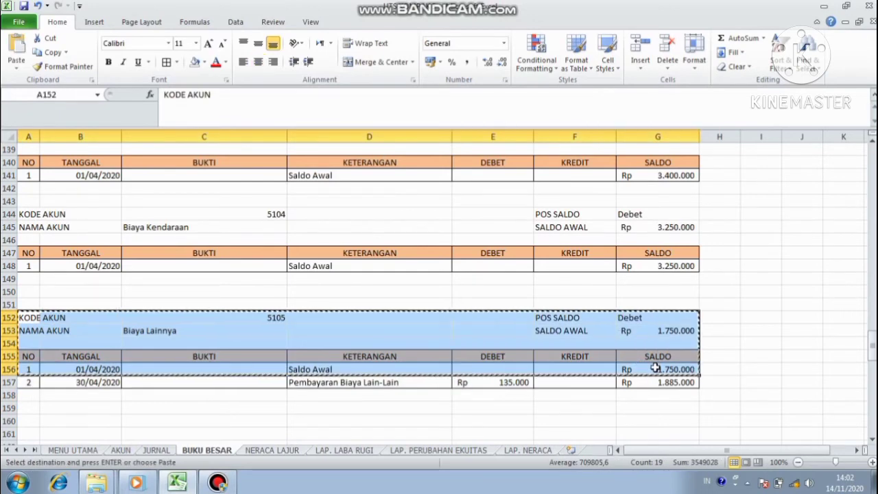
click(33, 424)
key(ctrl+v)
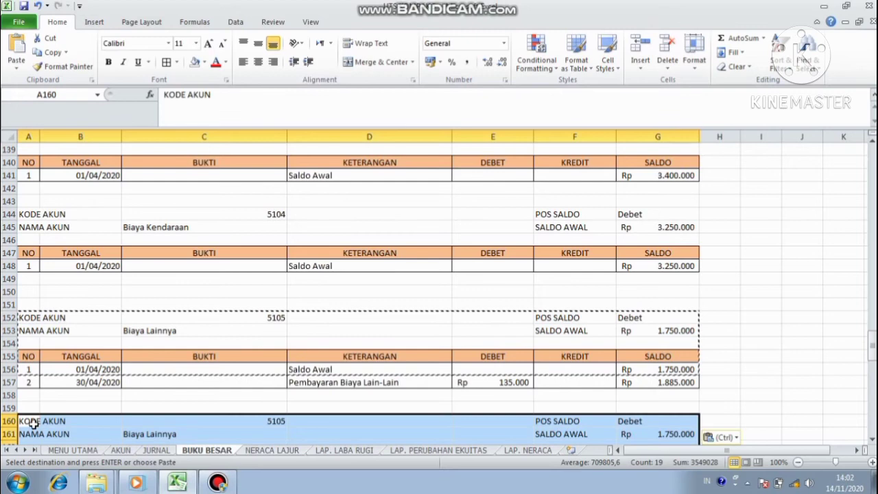
Set the account code in C160 of the newly pasted ledger block to 5106
click(290, 421)
click(283, 420)
drag(283, 421, 291, 421)
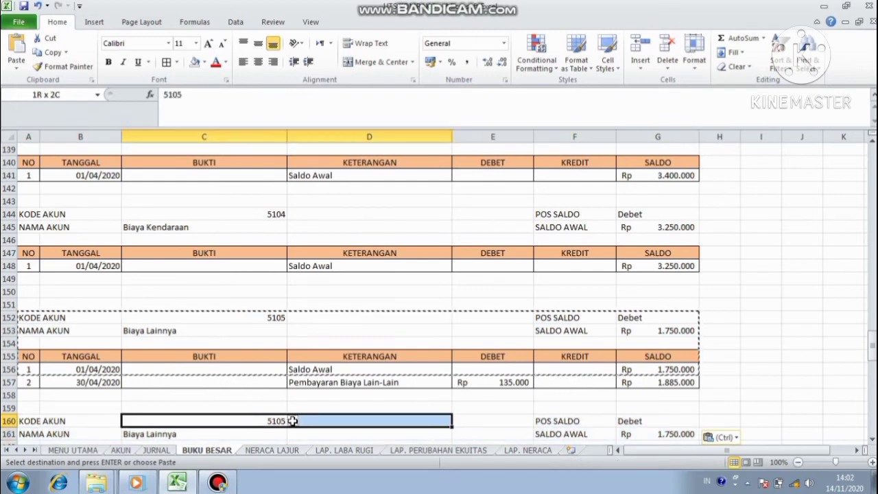
click(293, 421)
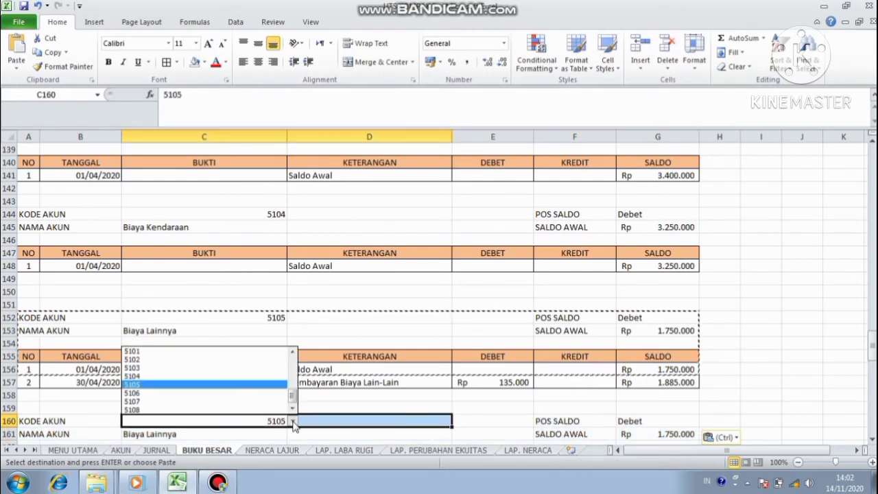
click(252, 395)
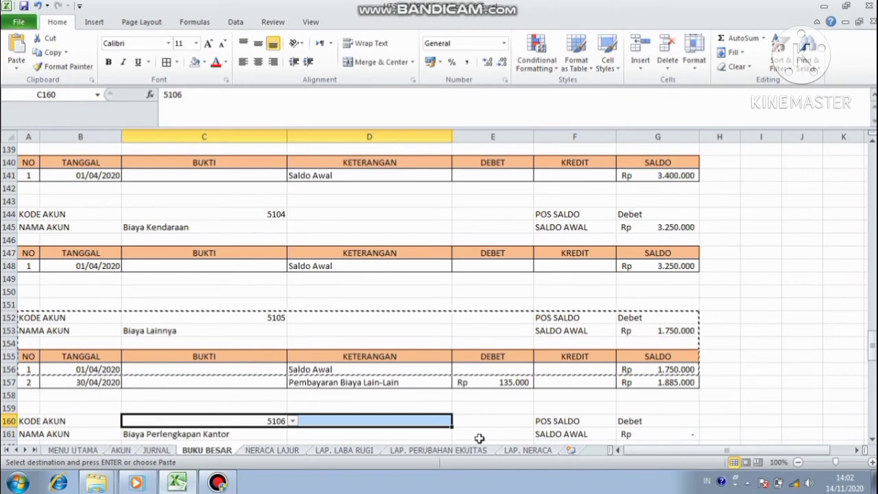
Check the account following 5106 in the AKUN sheet, and paste another copy of the ledger block at A167 in BUKU BESAR
key(Left)
key(Down)
key(Down)
key(Down)
key(Down)
key(Down)
key(Down)
key(Down)
key(Down)
key(Down)
key(Down)
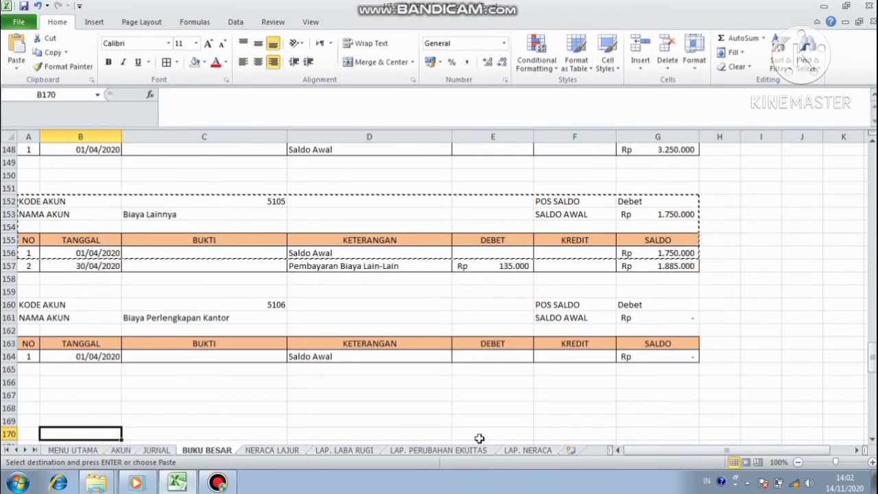
click(127, 452)
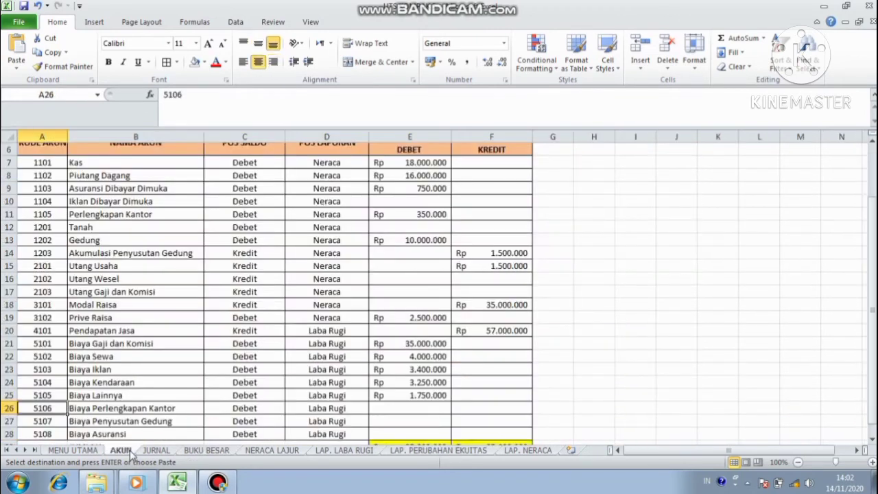
click(58, 422)
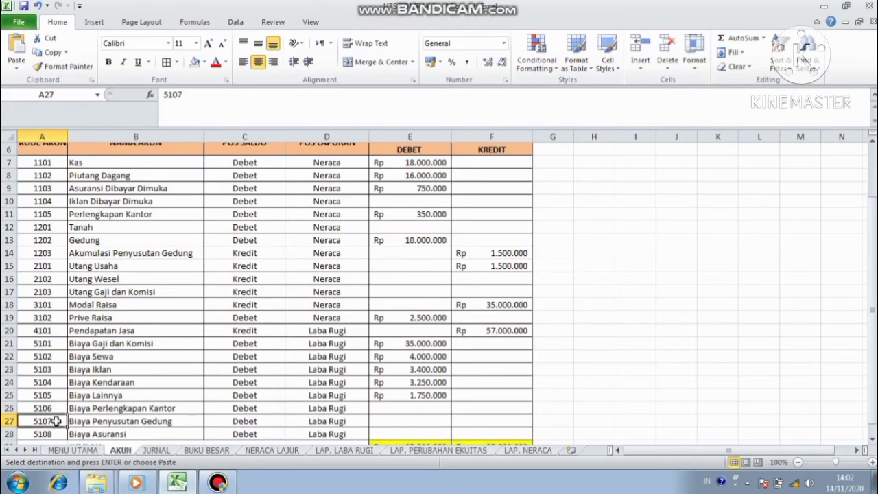
click(228, 451)
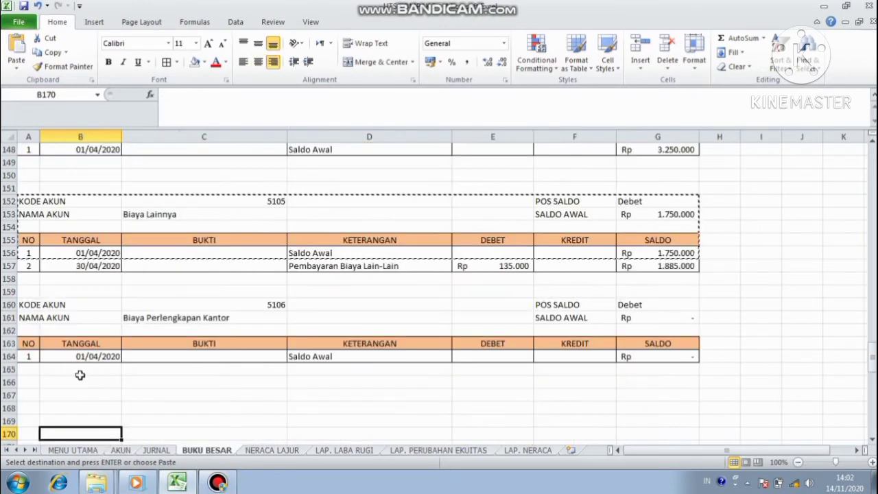
click(24, 395)
key(ctrl+v)
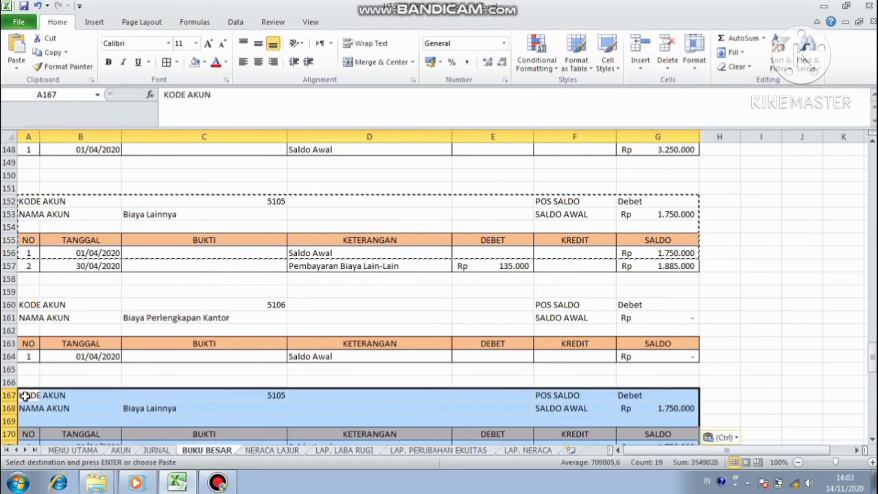
Set the account code in C167 of the newly pasted ledger block to 5107
click(265, 394)
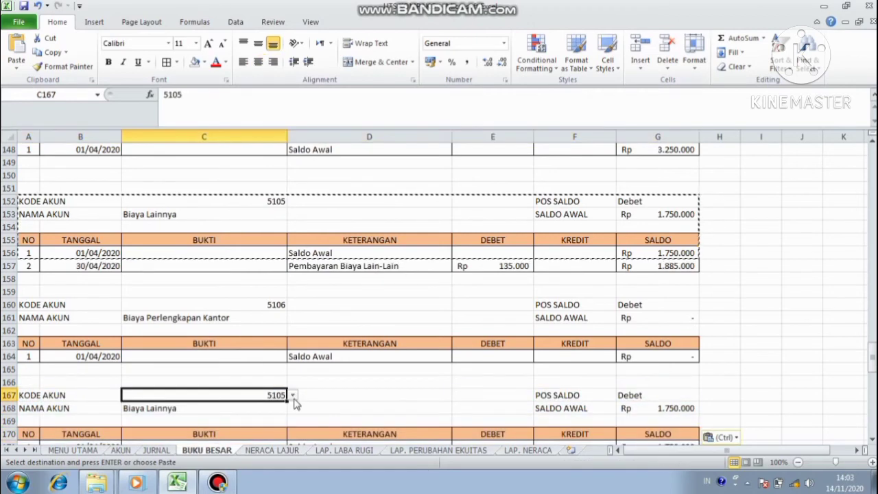
click(293, 396)
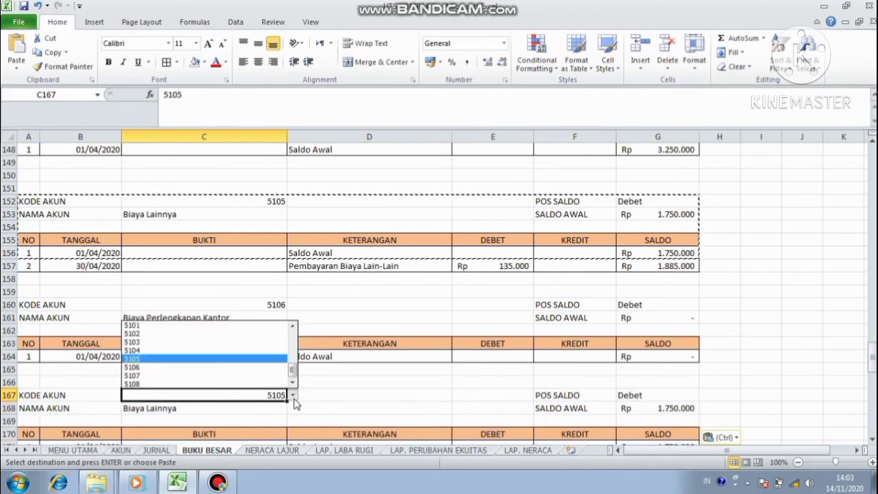
click(258, 376)
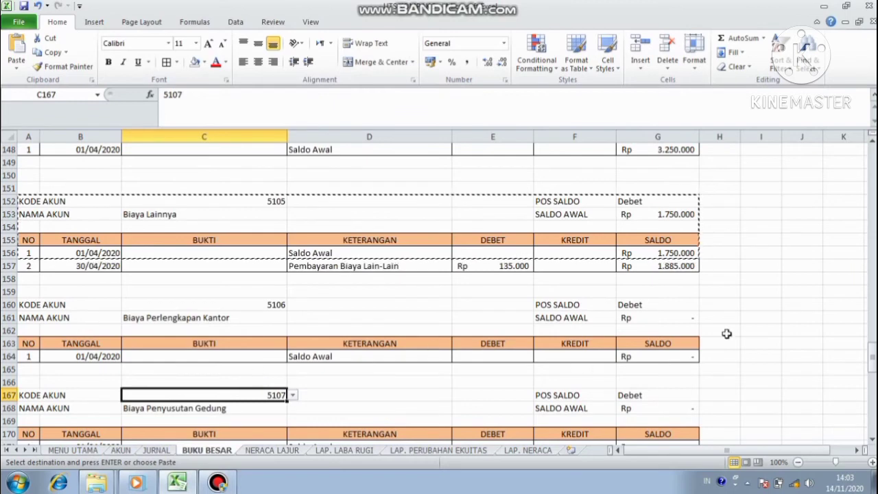
Check the account following 5107 in the AKUN sheet, and paste another copy of the ledger block at A174 in BUKU BESAR
mouse_move(873, 362)
mouse_down()
mouse_move(871, 314)
mouse_move(872, 369)
mouse_up()
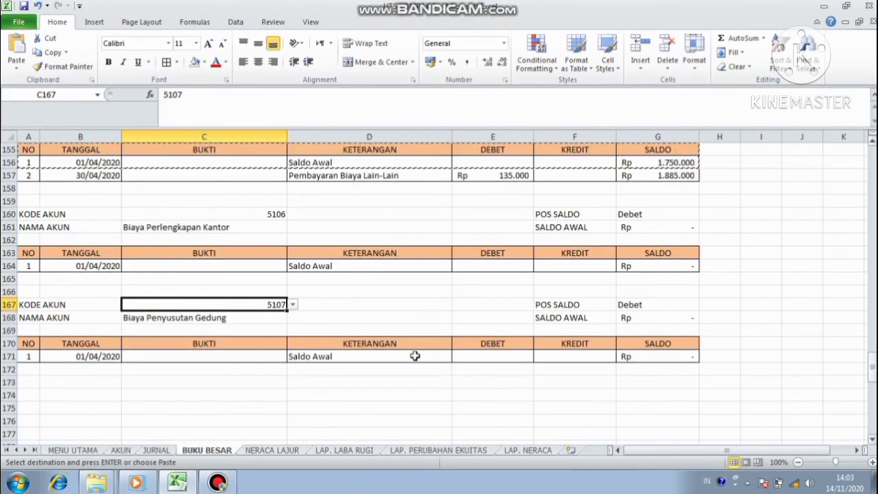
click(123, 450)
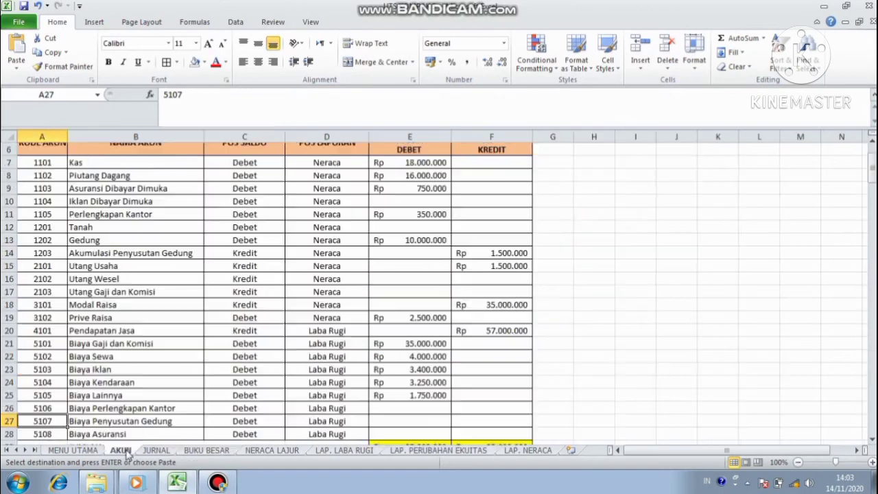
click(60, 435)
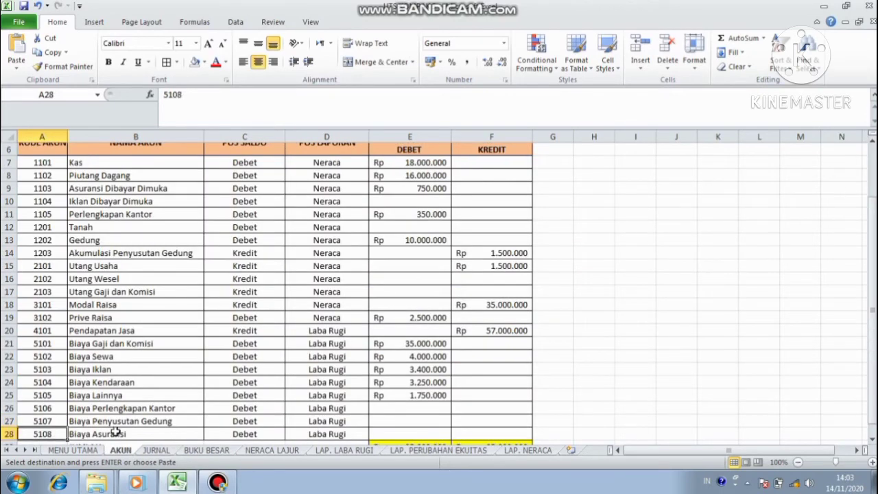
click(206, 450)
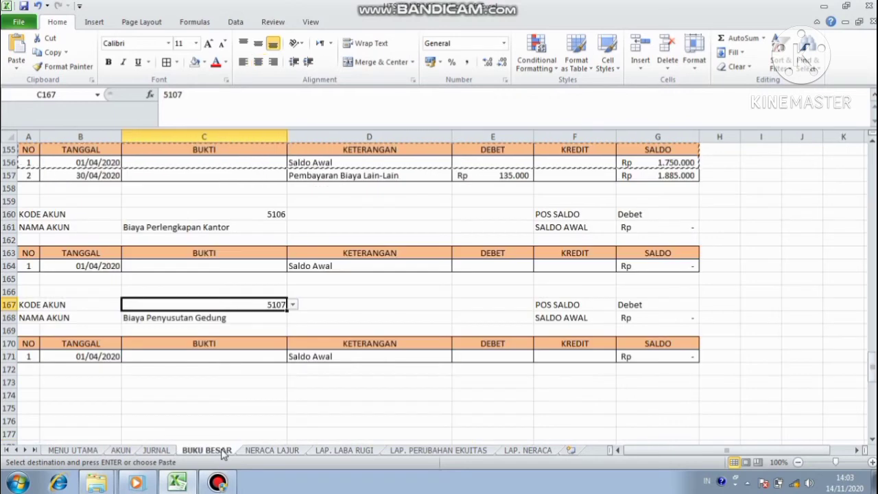
click(28, 395)
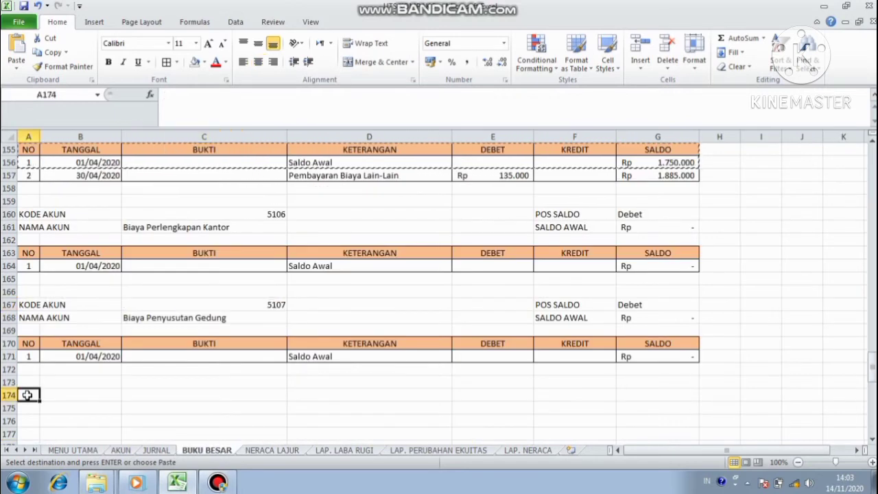
key(ctrl+v)
Set the account code in C174 of the last ledger block to 5108
click(229, 391)
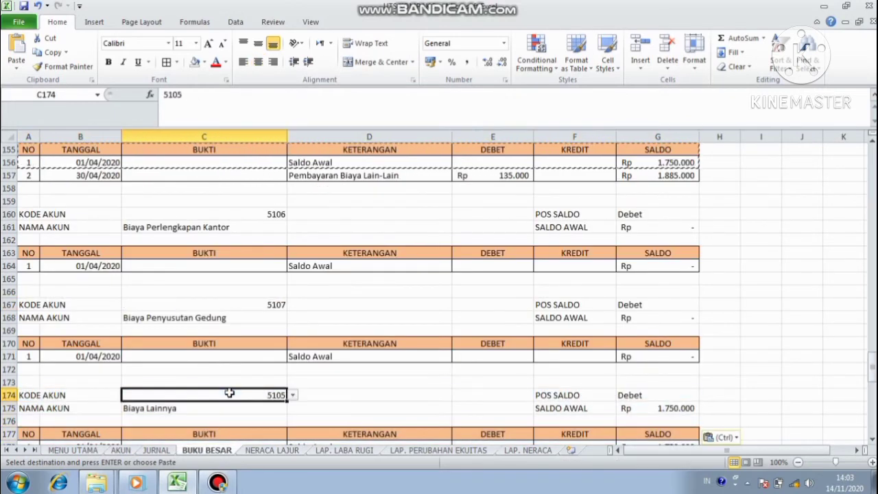
click(293, 396)
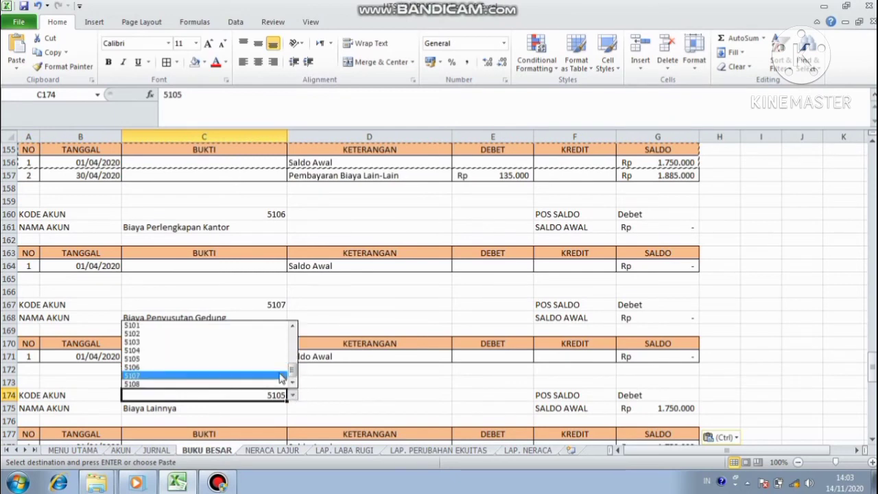
click(277, 384)
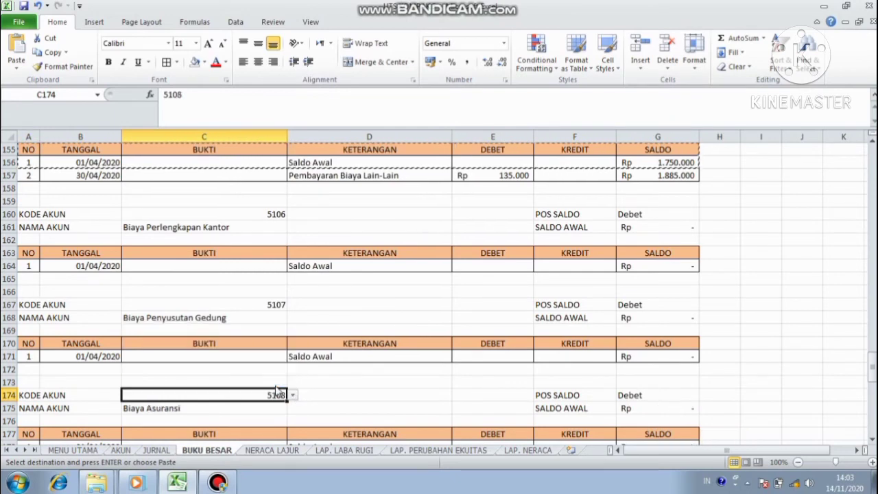
Review the final ledger blocks in BUKU BESAR and compare them with the account list in the AKUN sheet
click(316, 404)
key(Down)
key(Down)
key(Down)
key(Down)
key(Down)
key(Down)
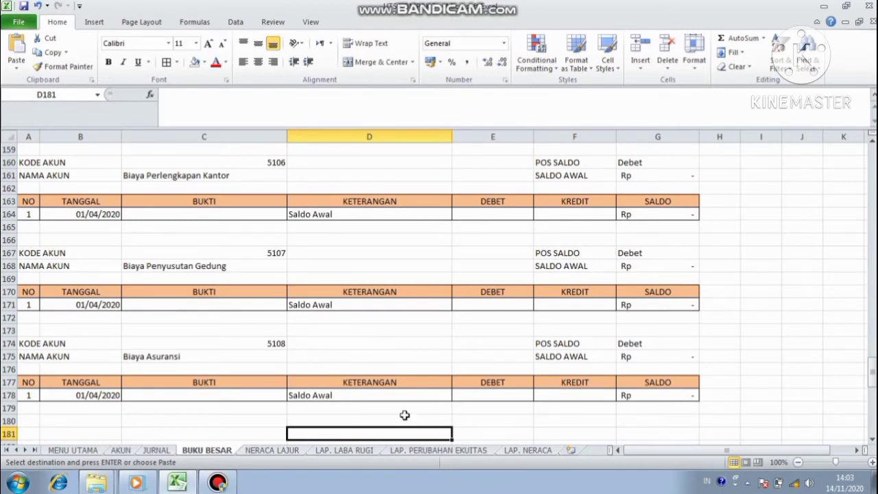
click(130, 450)
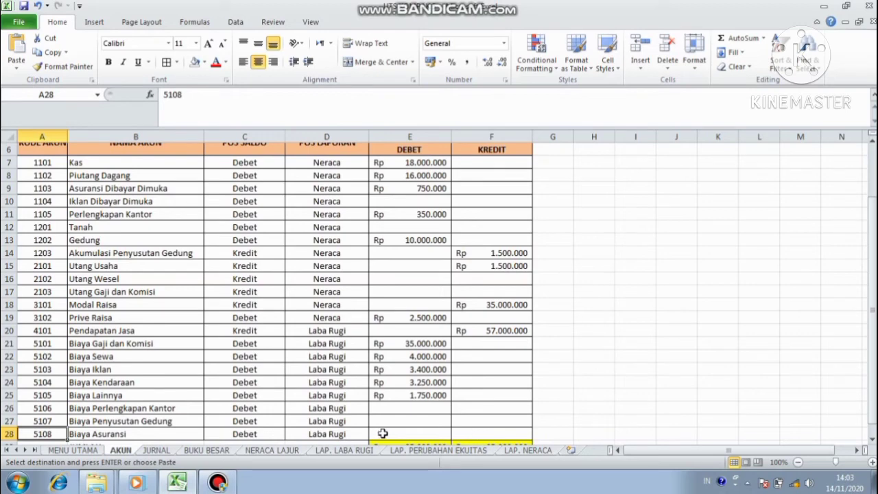
click(206, 450)
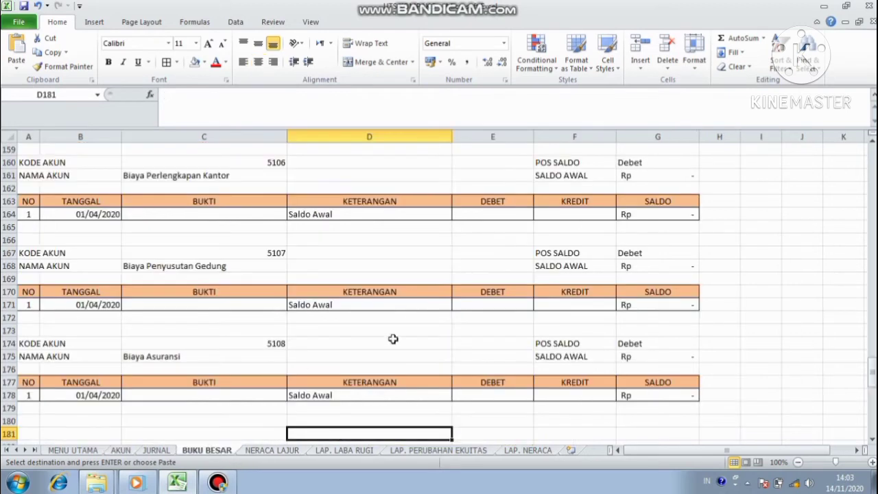
In the NERACA LAJUR sheet, enter =KODE_AKUN in A7 and fill the account codes down to A28
click(271, 450)
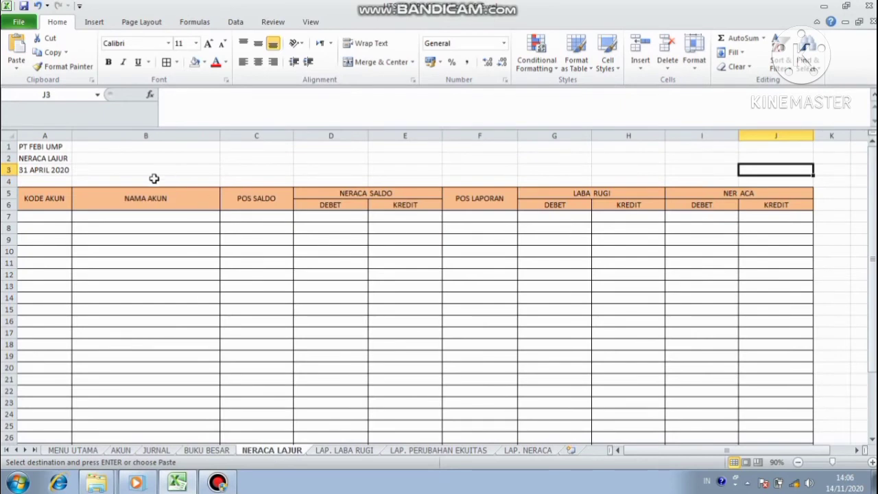
text(=)
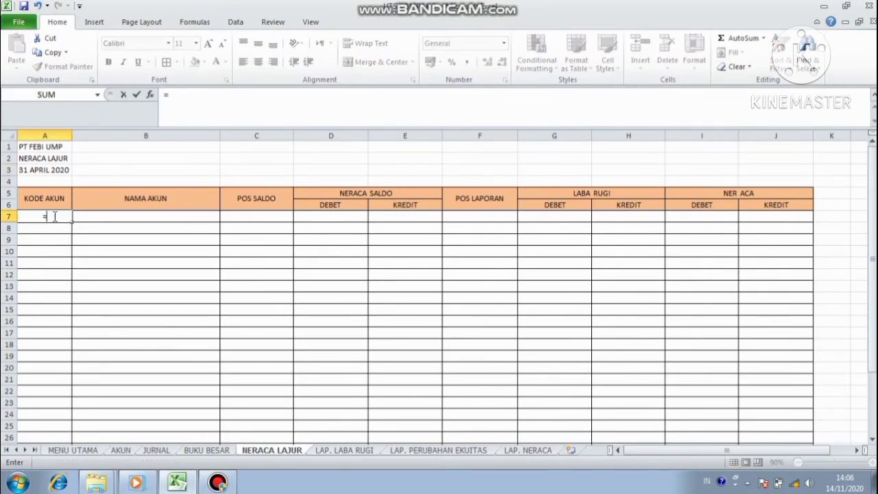
text(k)
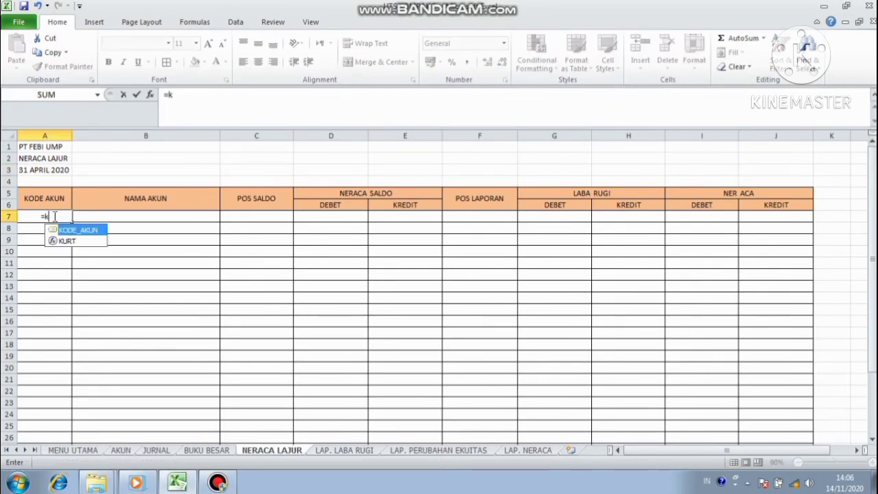
key(BackSpace)
text(k)
double_click(62, 227)
key(Return)
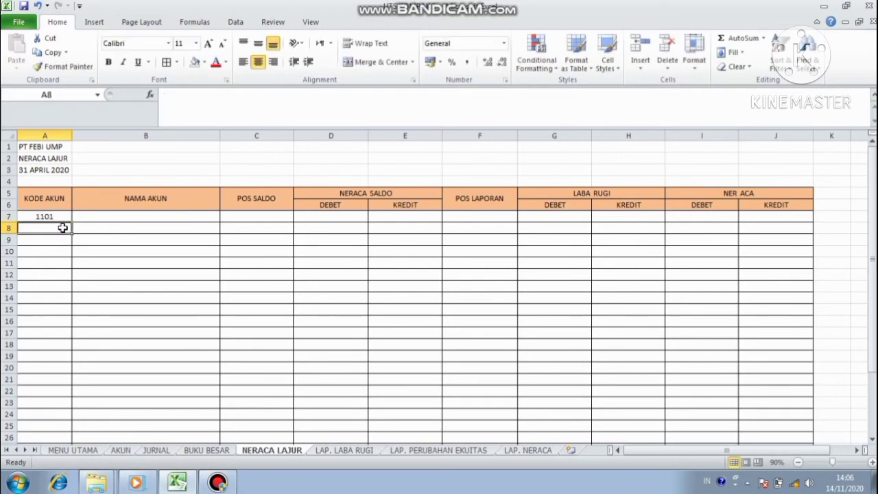
click(64, 217)
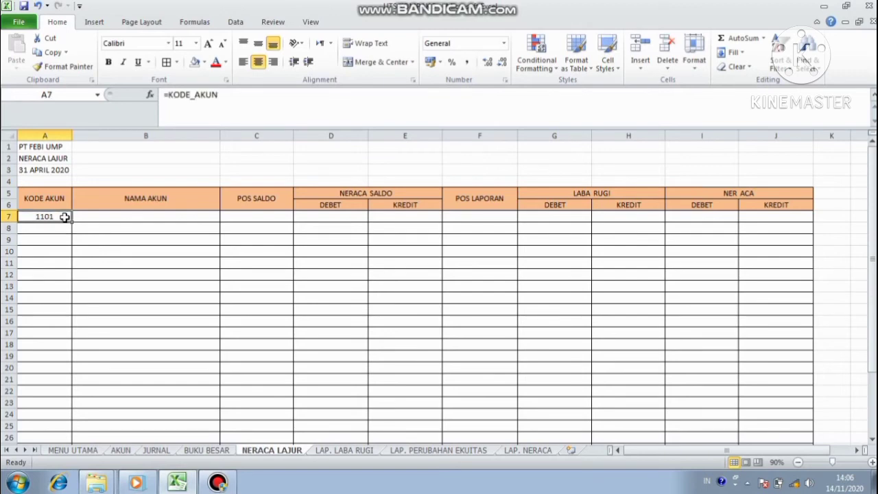
drag(71, 220, 56, 382)
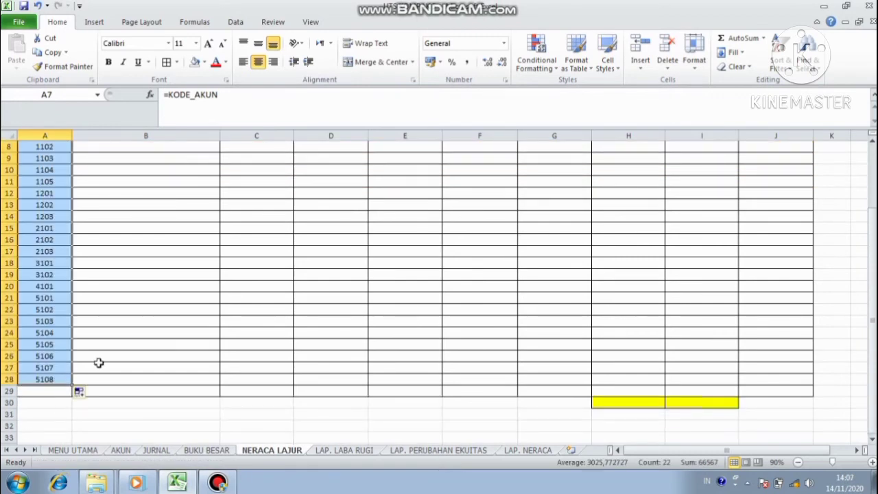
Look up the account names with =VLOOKUP(A7;DAFTAR_AKUN;2;FALSE) in B7 and fill the formula down to B28
key(Up)
key(Up)
key(Down)
key(Down)
key(Right)
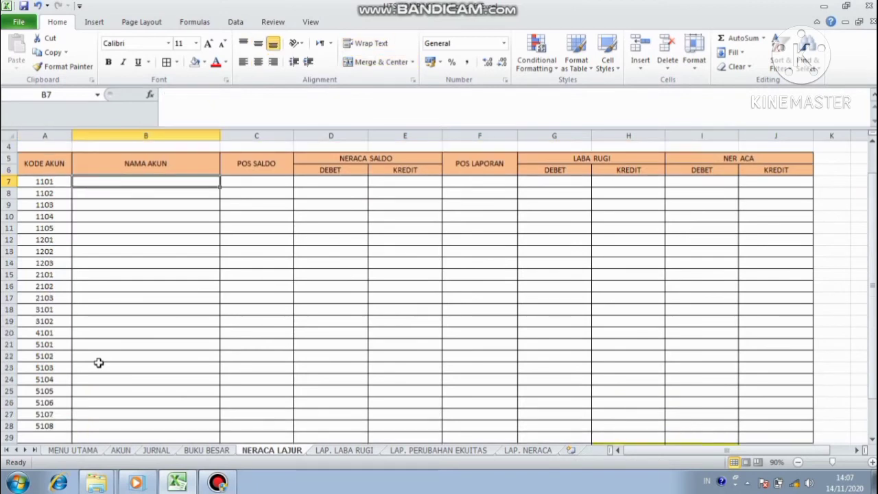
text(=)
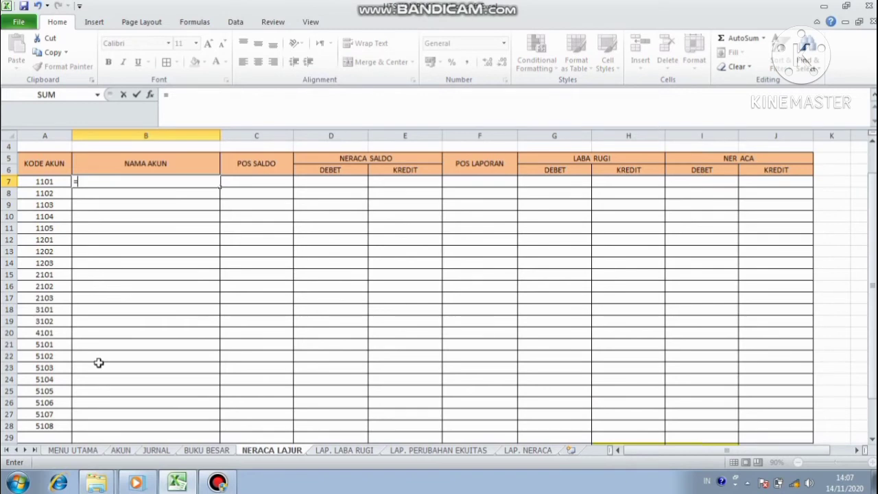
text(VLO)
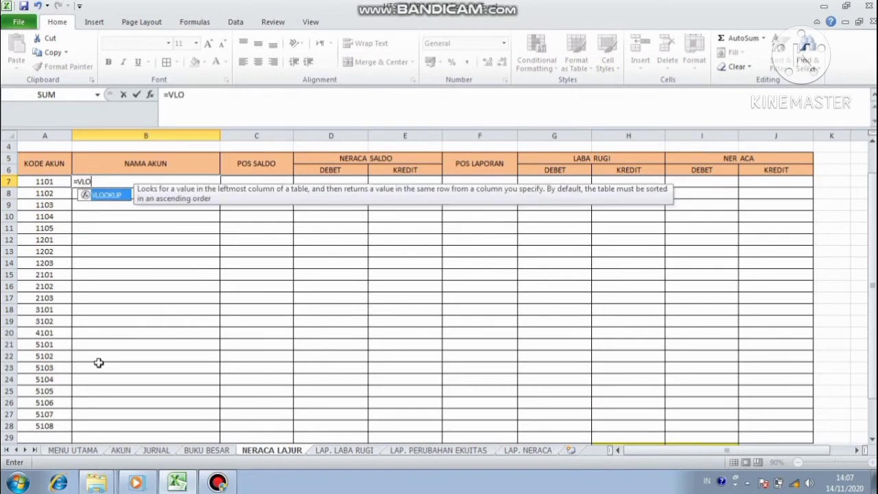
double_click(102, 196)
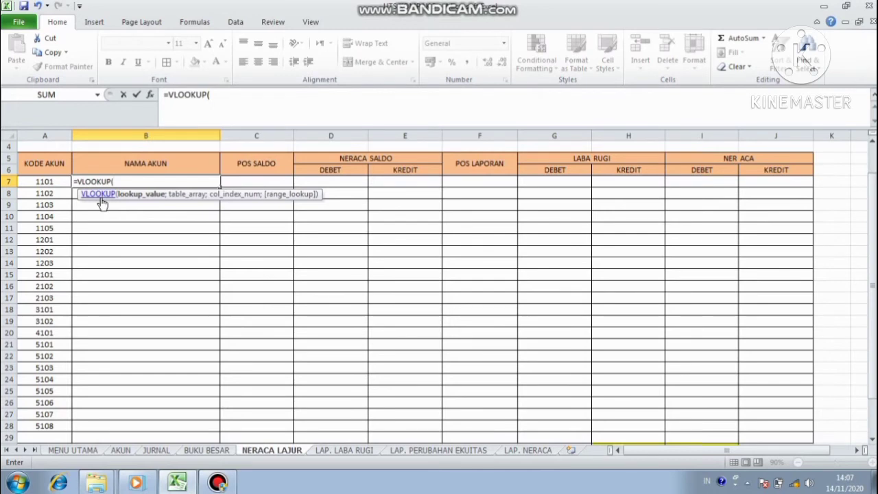
click(55, 182)
text(;D)
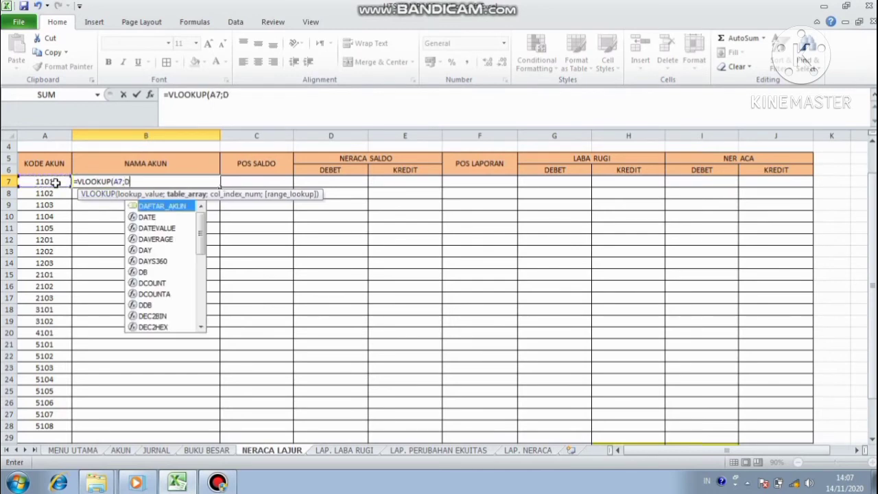
double_click(178, 204)
text(;)
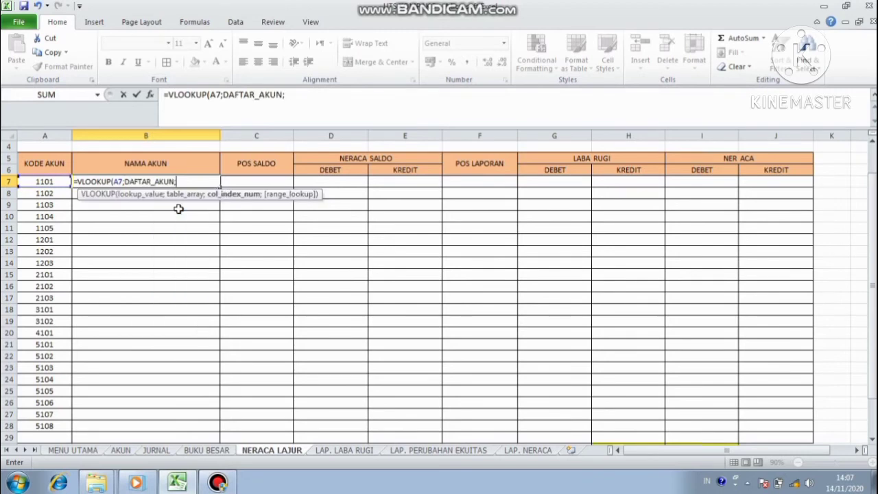
text(2;FALSE)
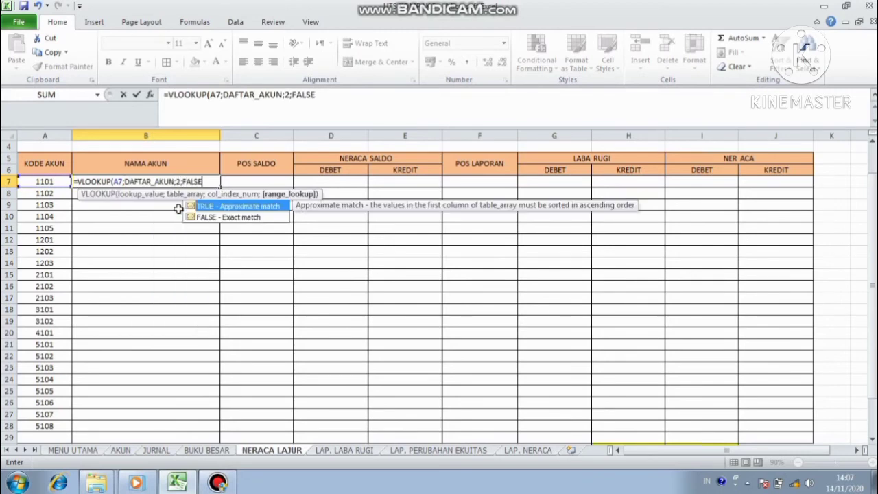
key(Return)
click(185, 183)
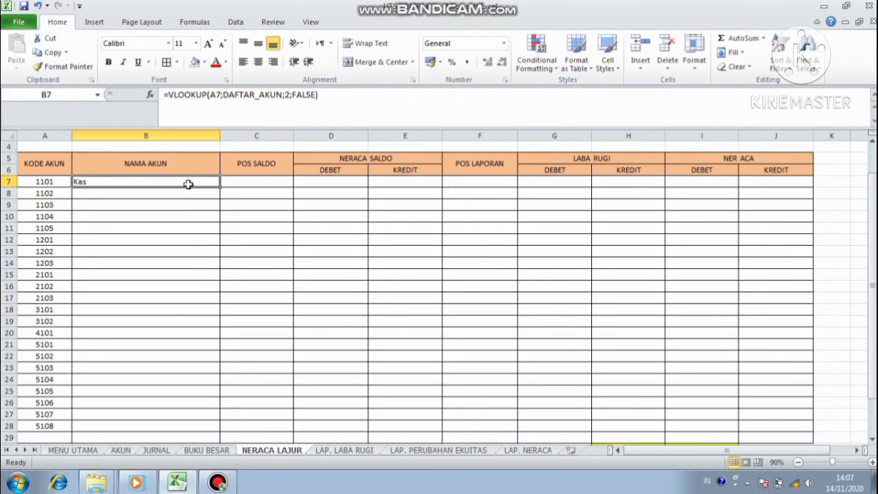
drag(216, 185, 220, 429)
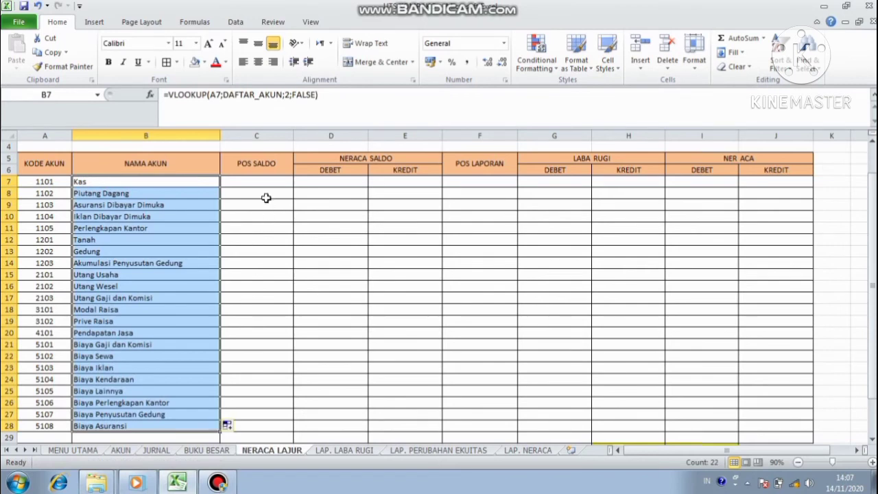
Look up the balance position of the first account in C7 with =VLOOKUP(A7;DAFTAR_AKUN;3;FALSE)
click(265, 182)
text(=)
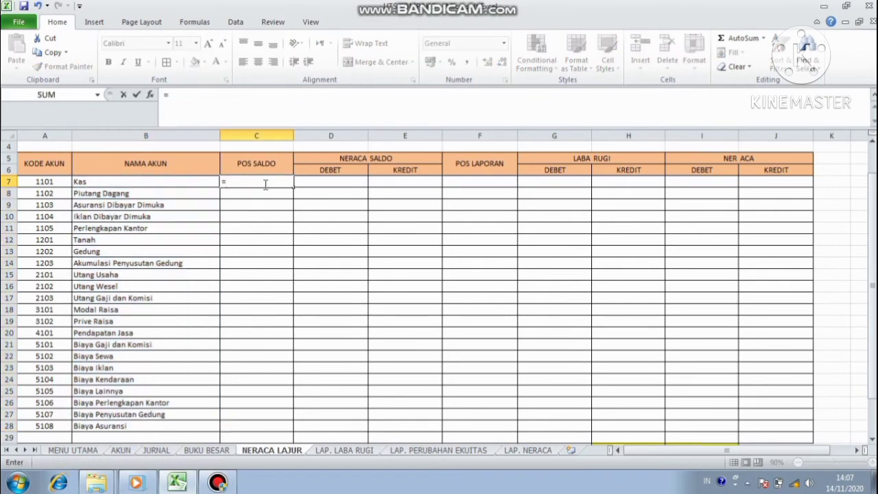
text(VLO)
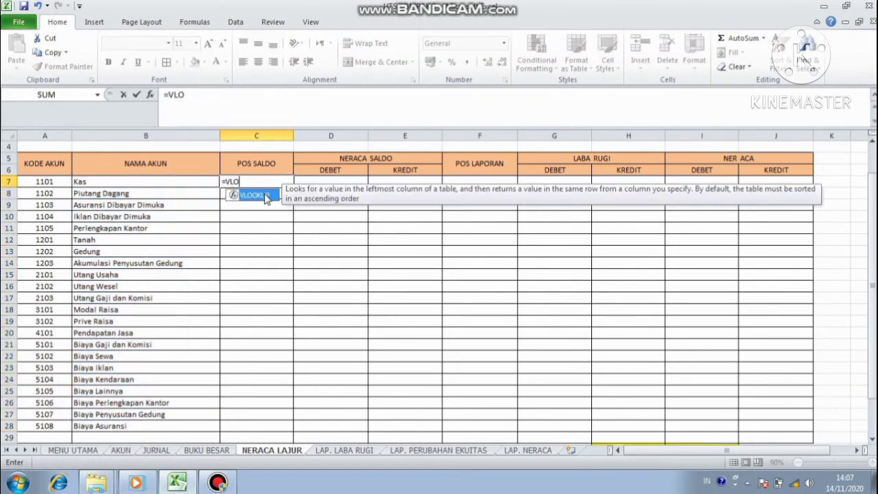
double_click(263, 195)
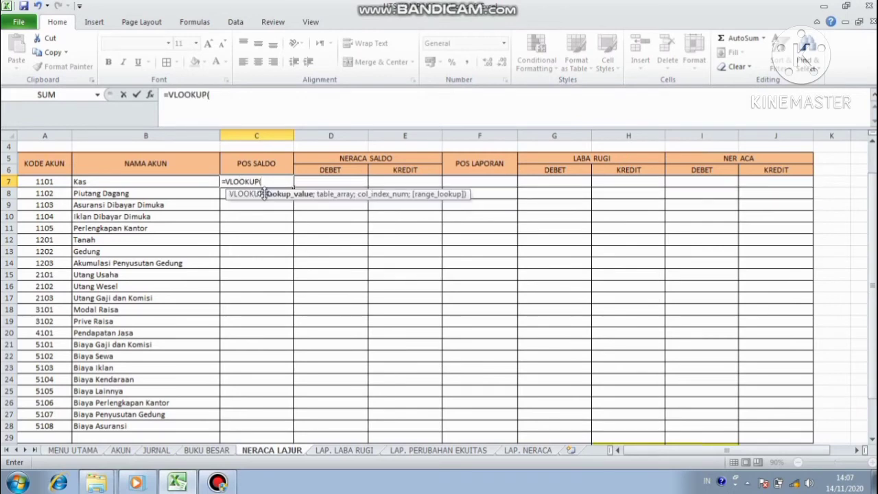
click(42, 182)
text(;)
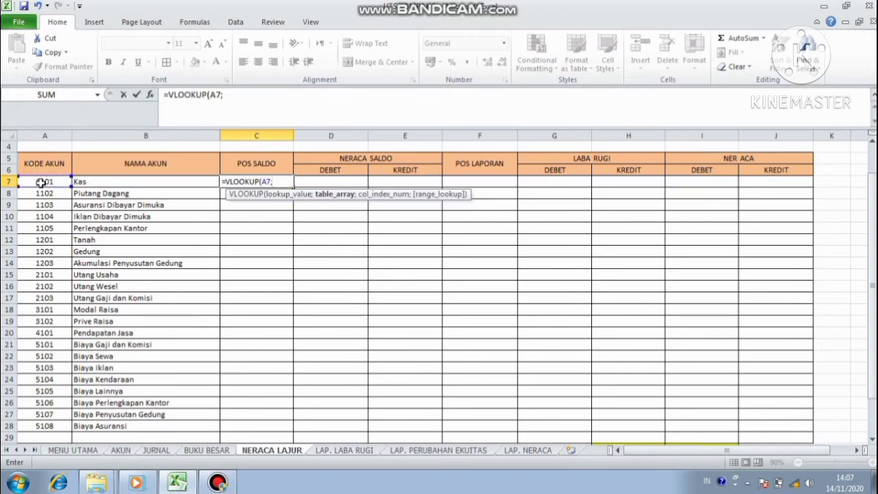
text(D)
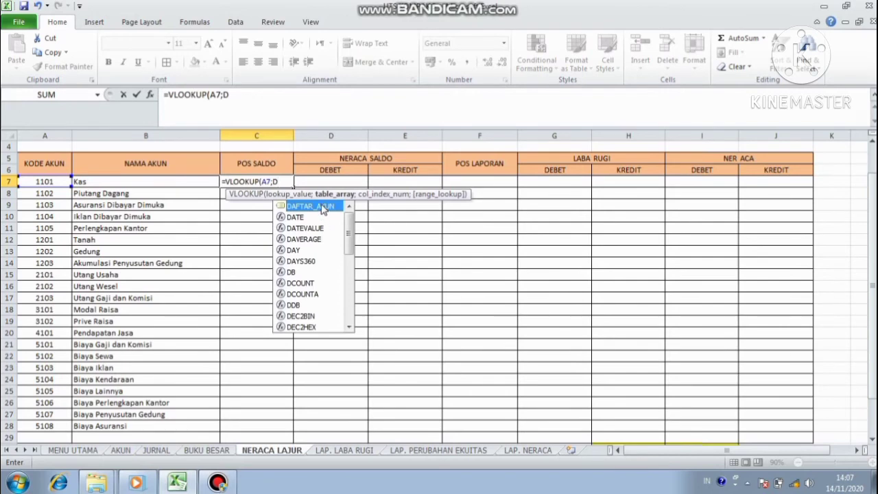
double_click(320, 206)
text(;)
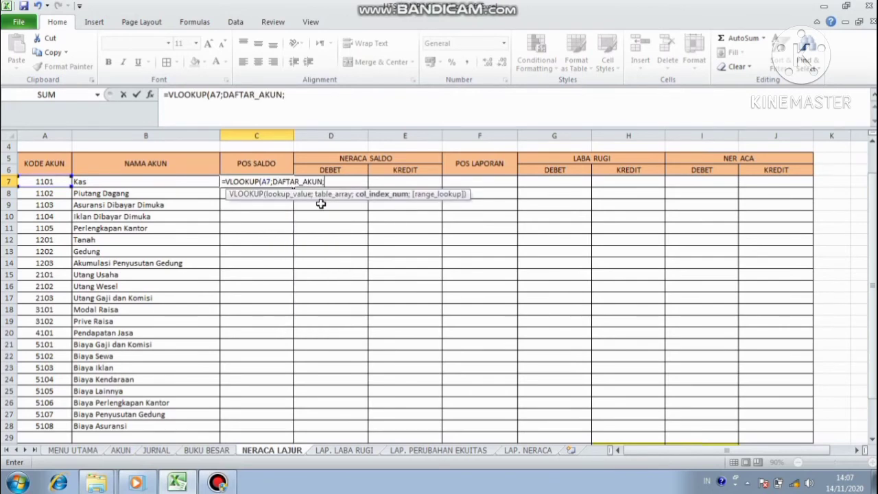
text(3;FALSE))
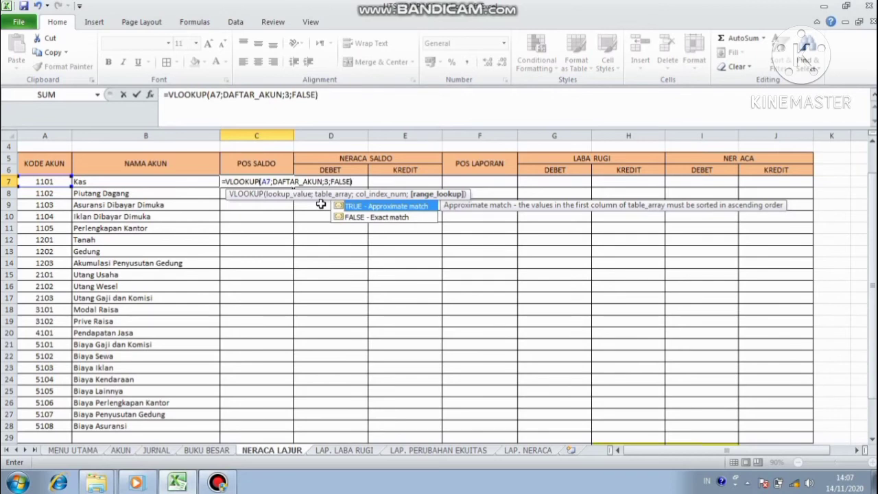
key(Return)
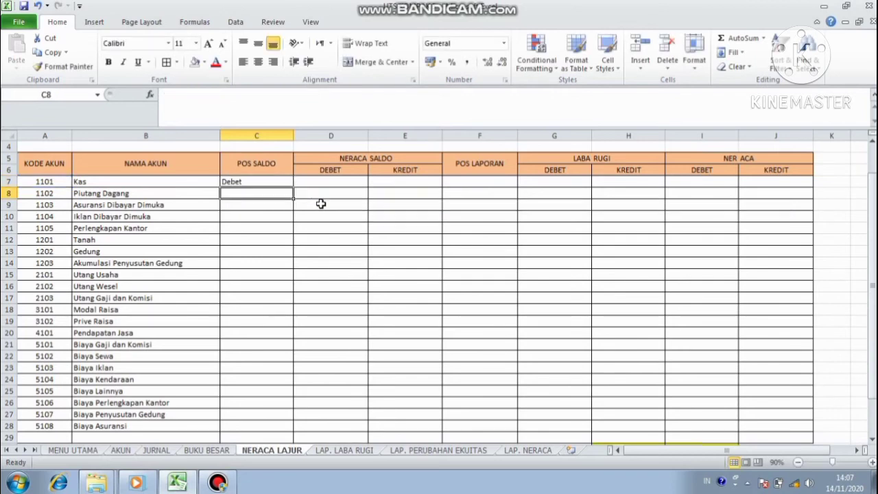
Fill the POS SALDO lookup formula from C7 down to C28
click(288, 181)
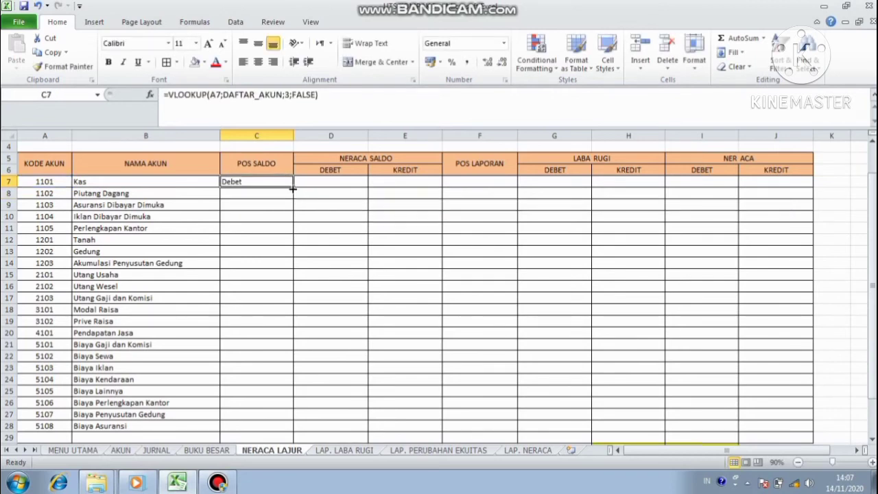
drag(291, 181, 269, 395)
drag(872, 231, 872, 206)
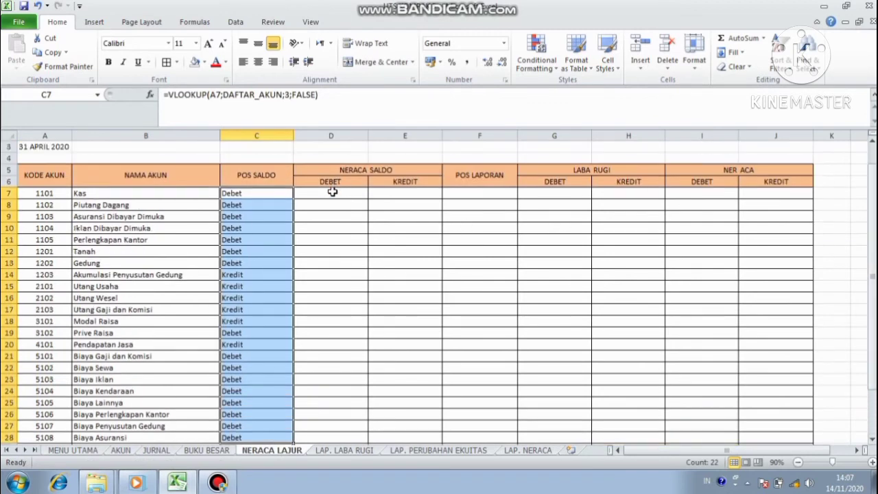
Begin an IF formula in D7, the NERACA SALDO debit cell for Kas, with the condition C7="Debet"
click(332, 192)
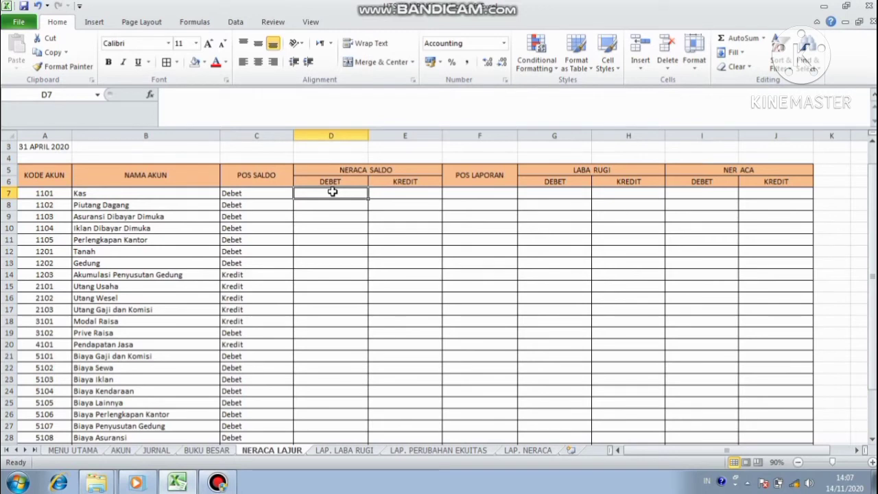
text(=)
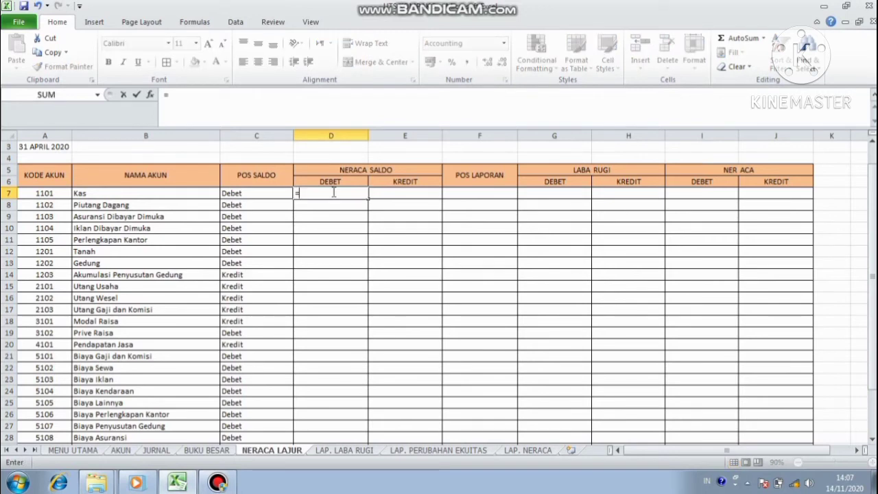
text(IF)
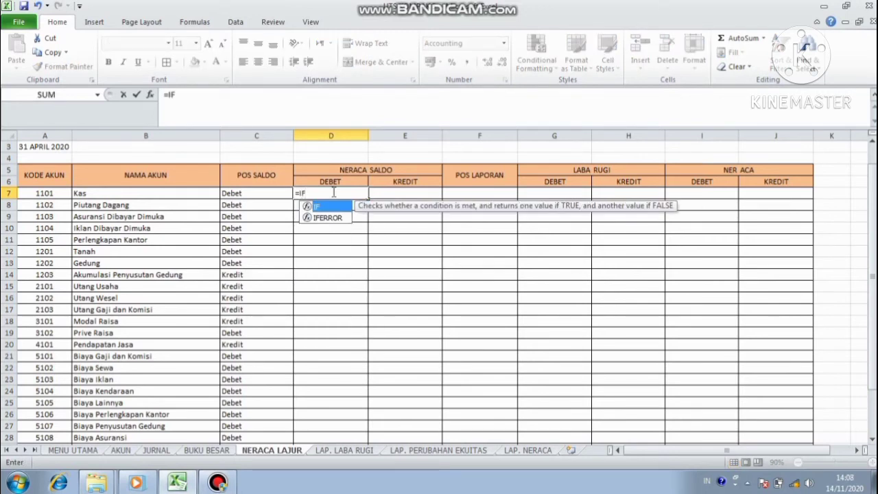
text(()
click(249, 193)
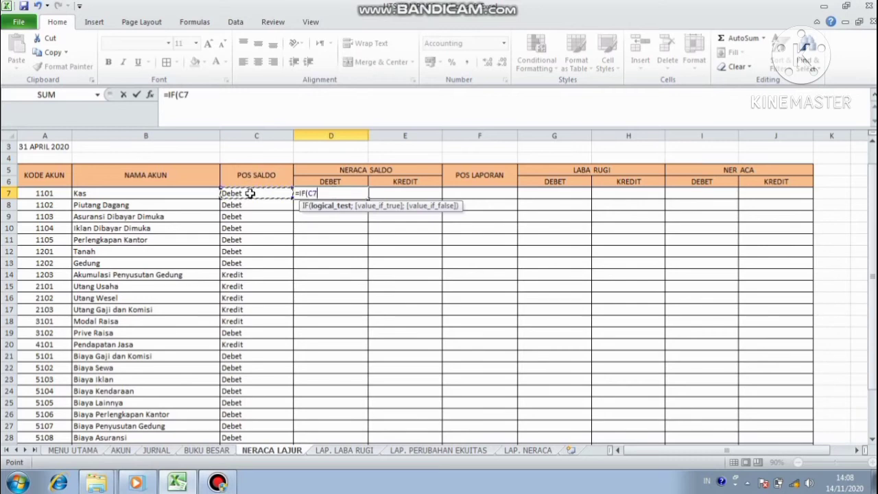
text(="Debet")
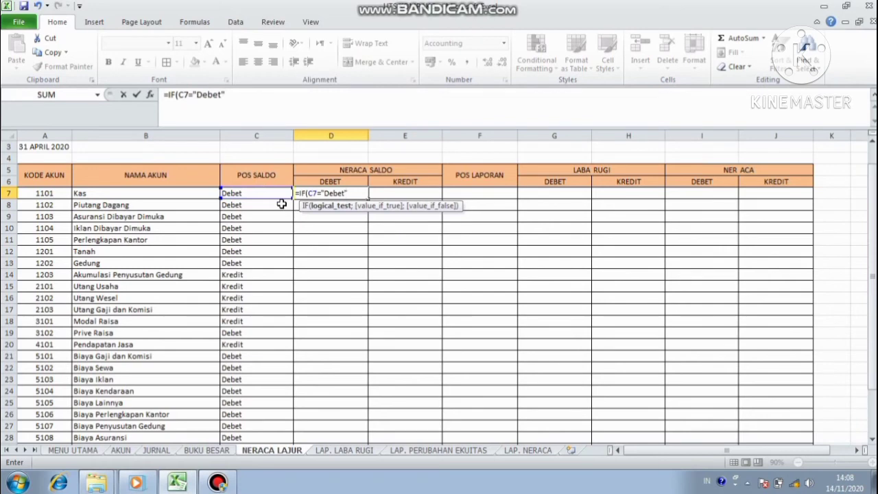
Add the opening debit balance as the IF formula's true value with SUMIF(AKUN!A:A;'NERACA LAJUR'!A7;AKUN!E:E)
text(;SUMIF()
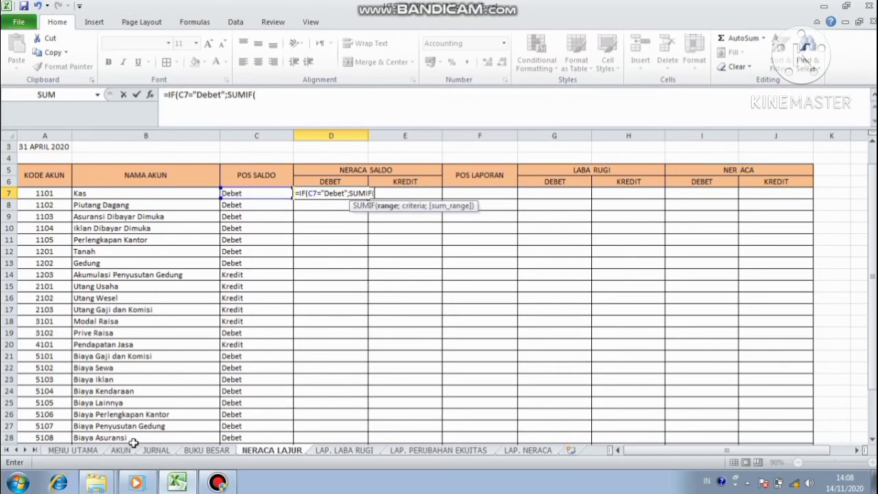
click(126, 451)
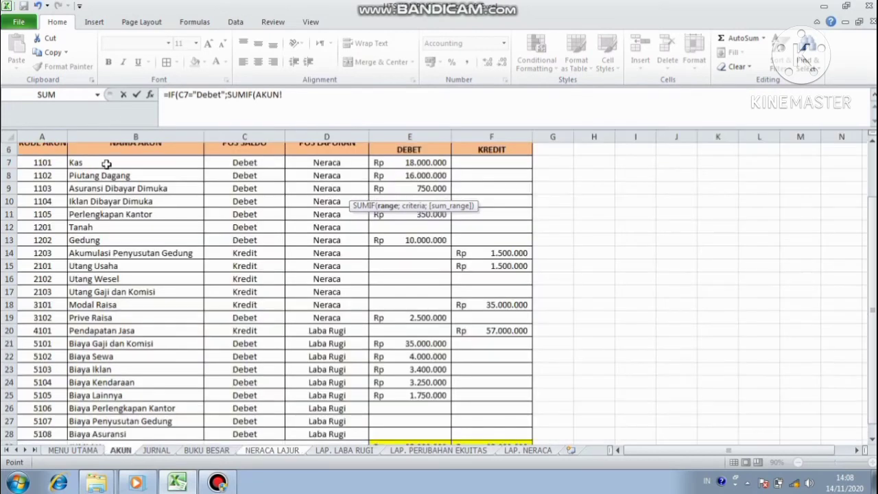
click(55, 134)
text(;)
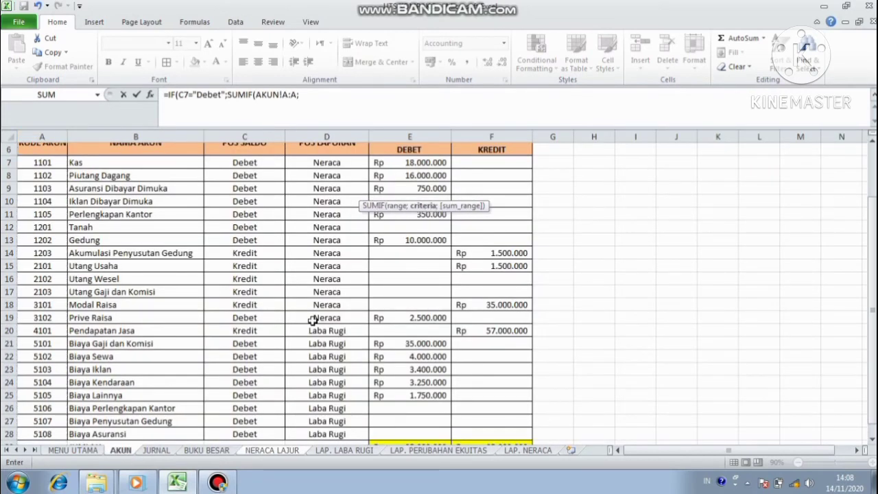
click(272, 450)
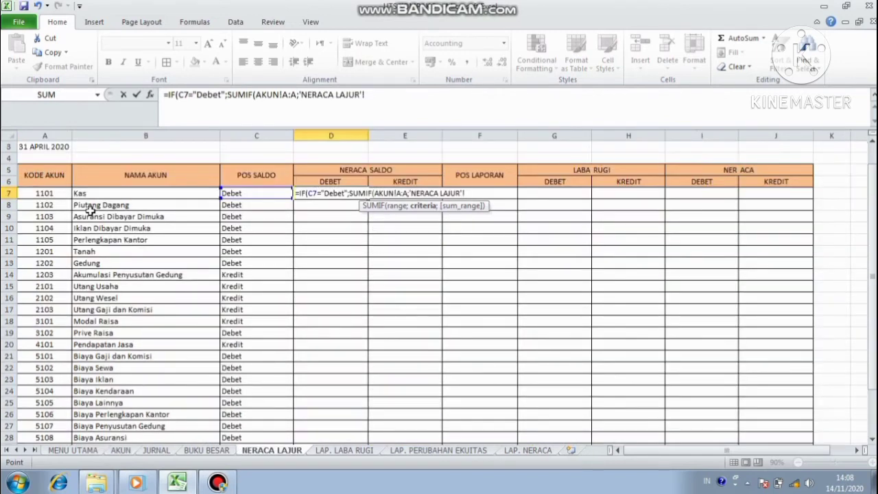
click(48, 193)
text(;)
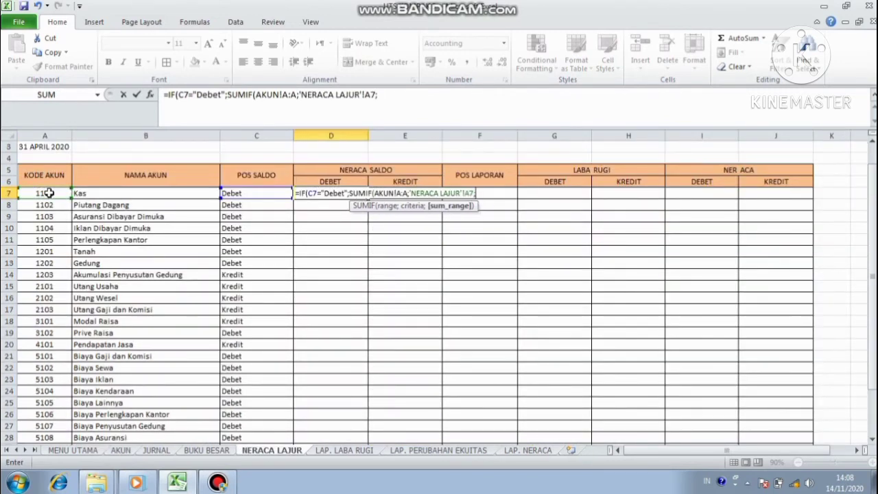
click(114, 452)
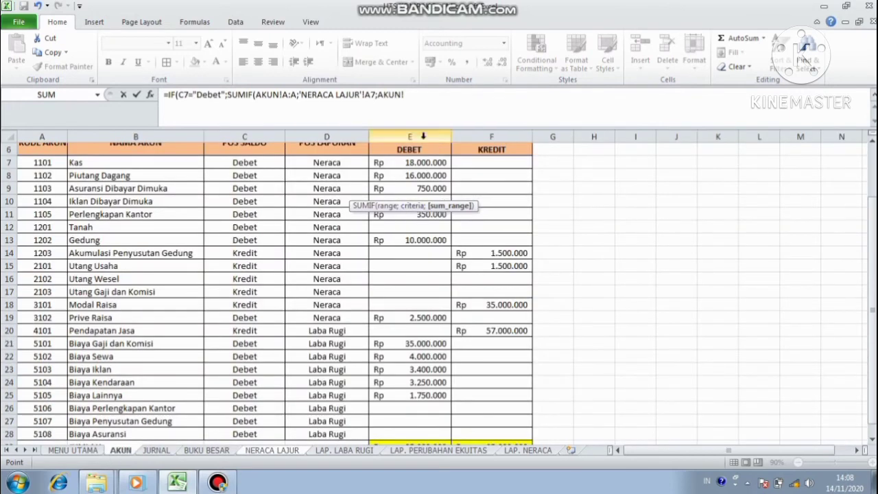
click(424, 131)
text())
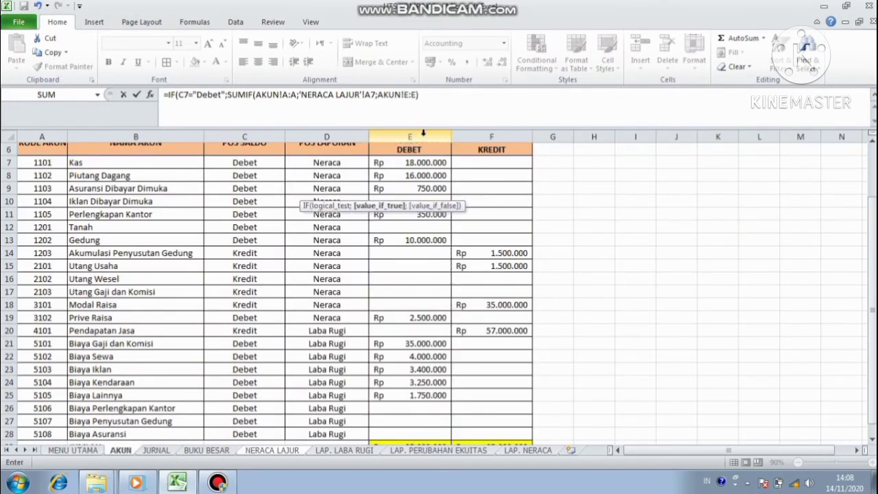
Extend the true value in D7 with the journal debits using +SUMIF(JURNAL!G:G;'NERACA LAJUR'!A7;JURNAL!H:H), followed by a minus sign
text(+SUM)
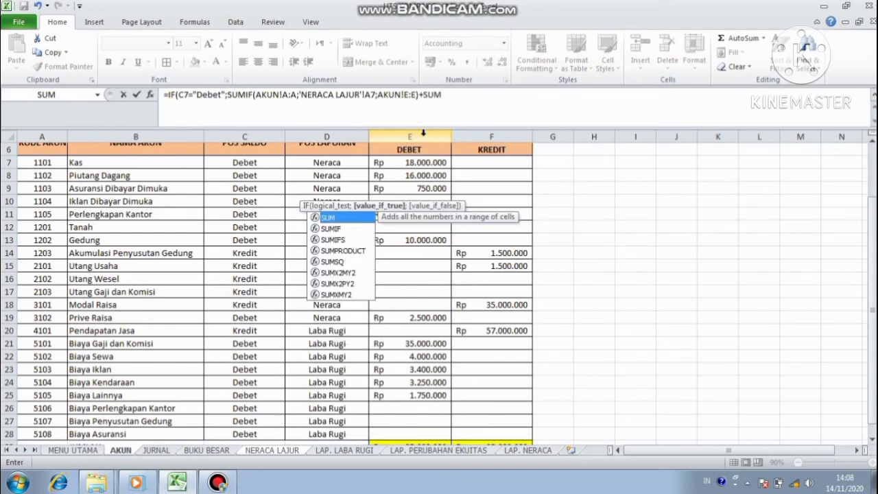
text(IF()
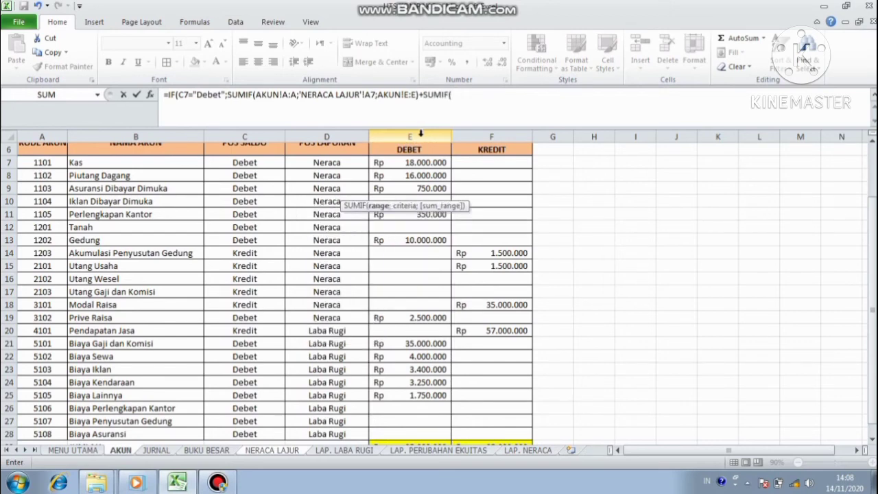
click(157, 452)
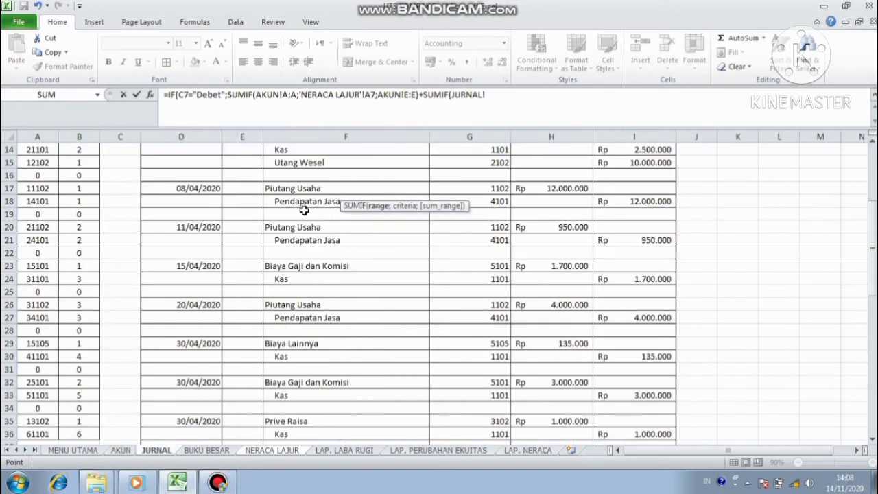
click(479, 135)
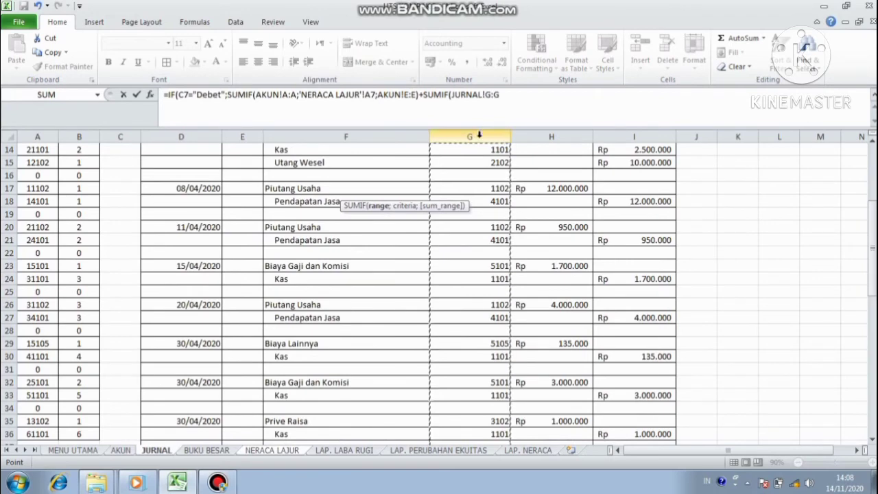
text(;)
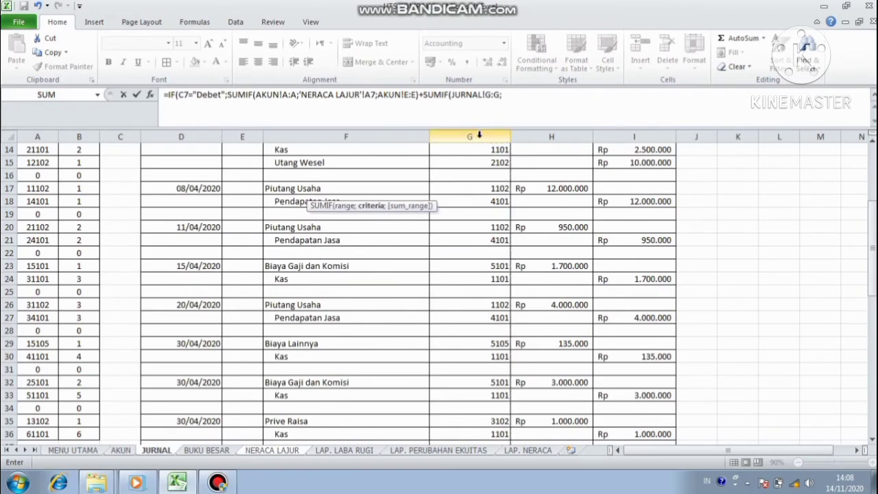
click(272, 451)
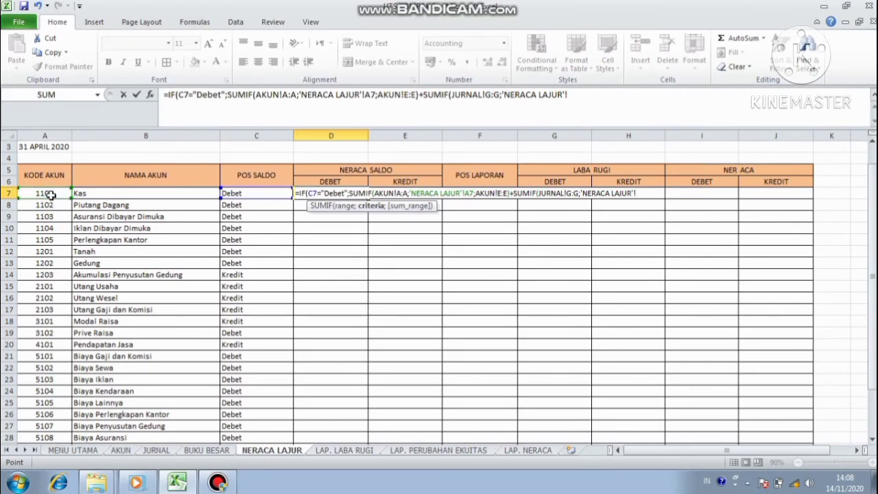
click(50, 195)
text(;)
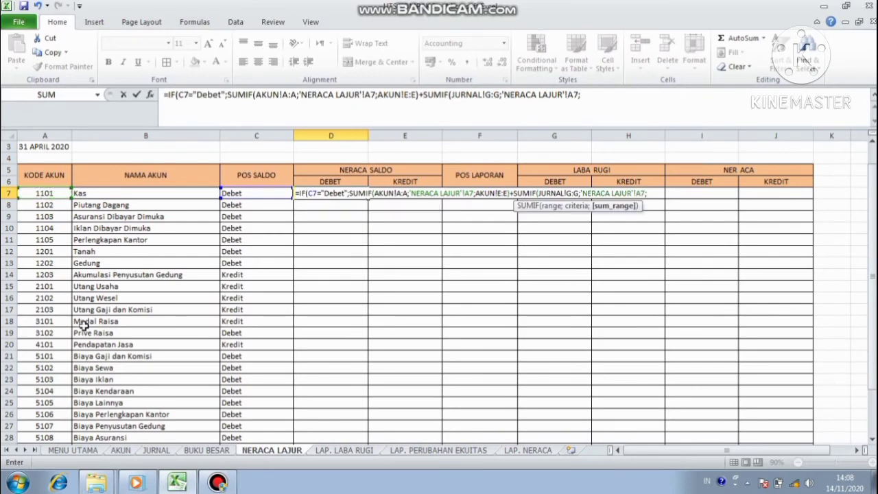
click(168, 451)
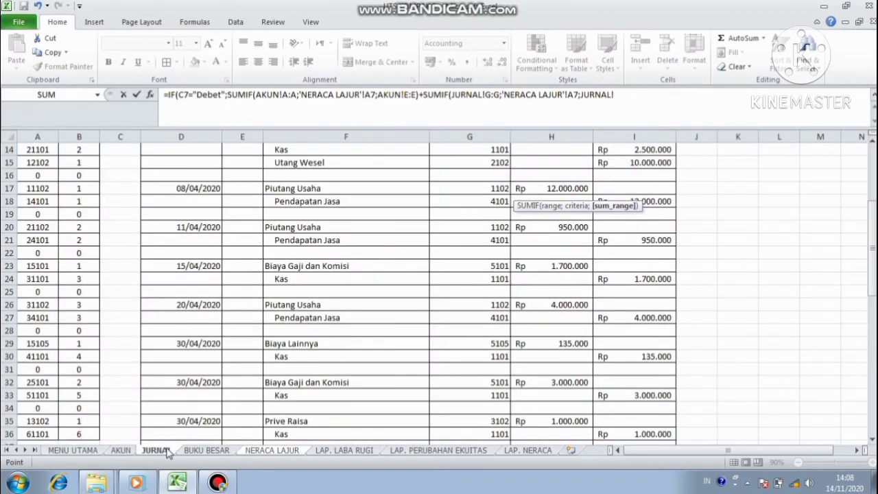
click(556, 135)
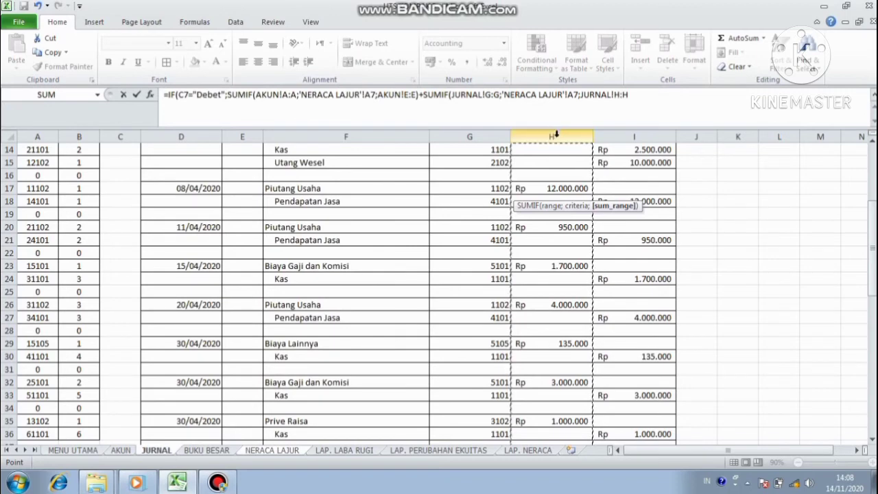
text()-)
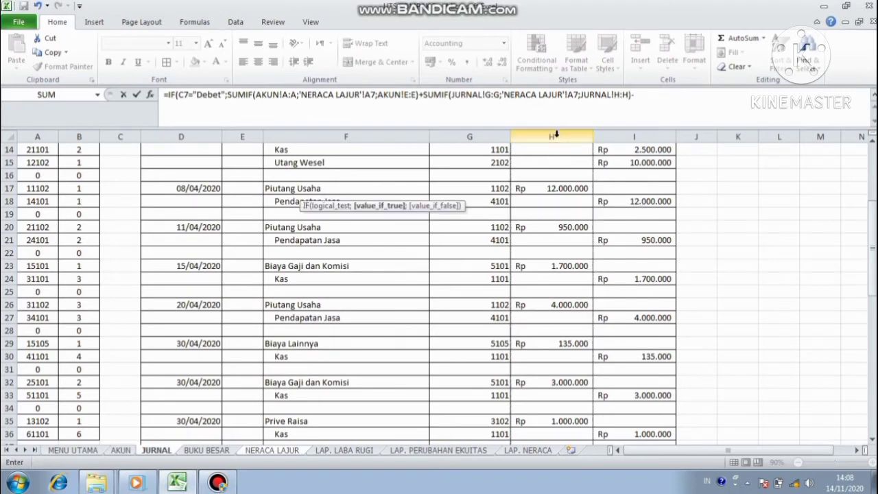
Subtract a new SUMIF in D7's true value, using JURNAL!G:G as its range and starting its criterion on the NERACA LAJUR sheet
text(SUMIF)
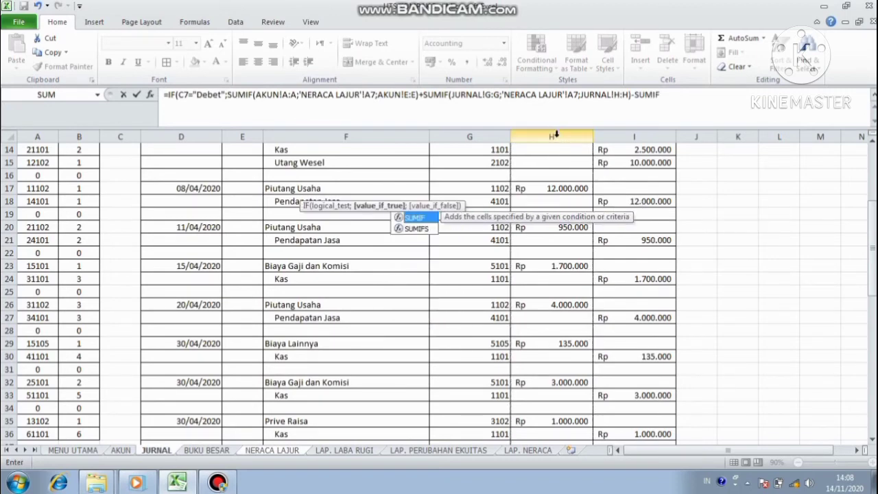
text(()
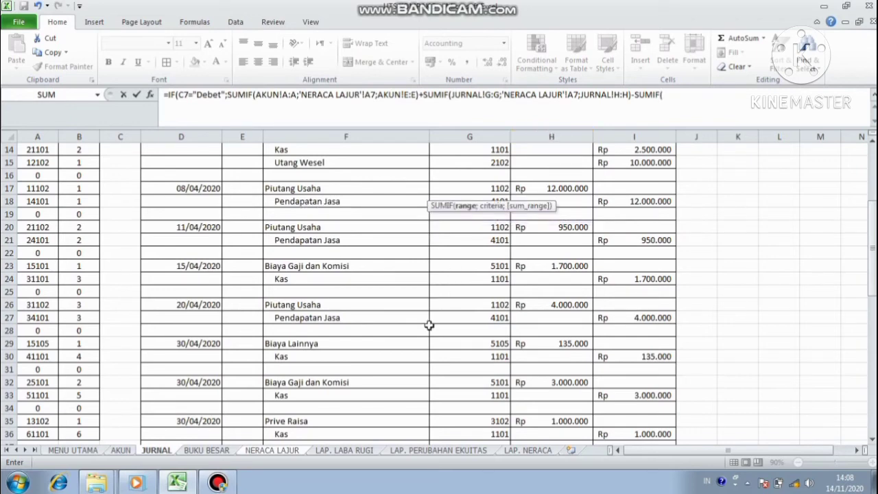
click(166, 453)
click(457, 137)
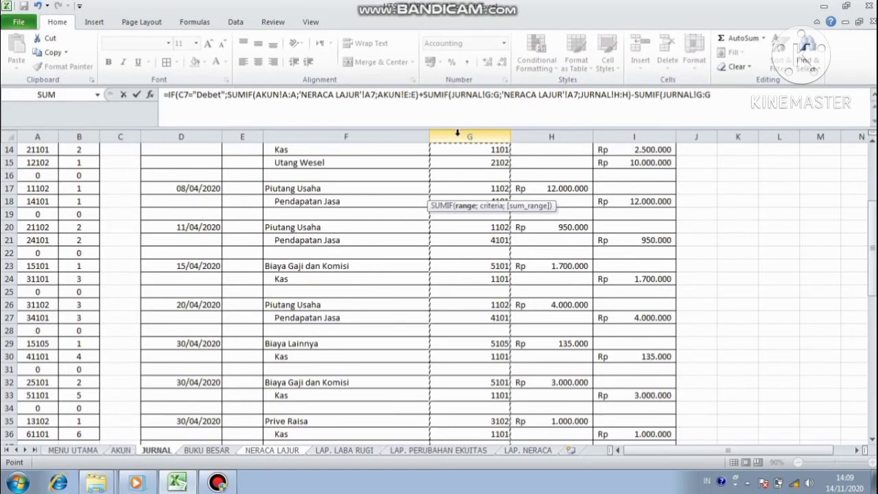
text(;)
click(248, 453)
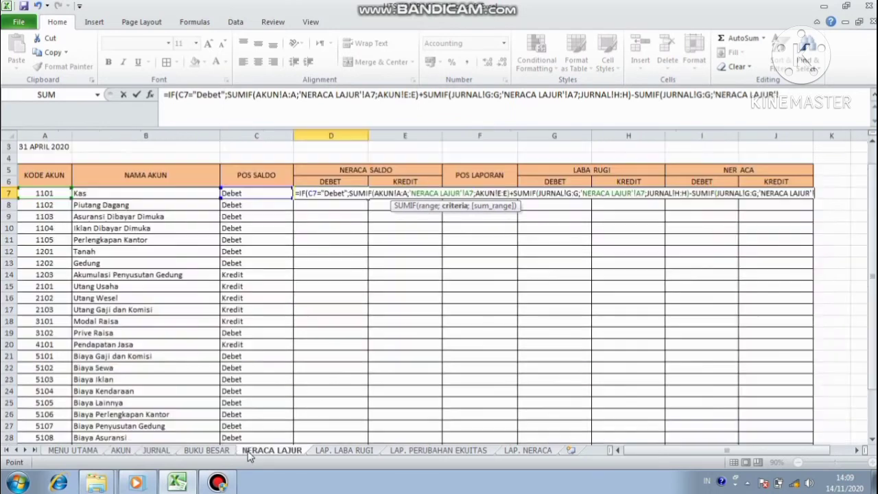
click(59, 194)
click(59, 193)
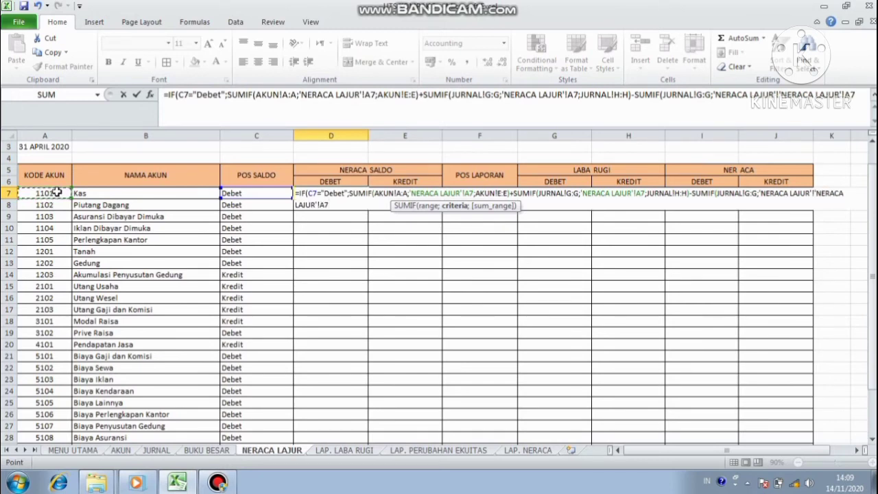
key(BackSpace)
key(BackSpace)
key(BackSpace)
key(BackSpace)
key(BackSpace)
key(BackSpace)
key(BackSpace)
key(BackSpace)
key(BackSpace)
key(BackSpace)
key(BackSpace)
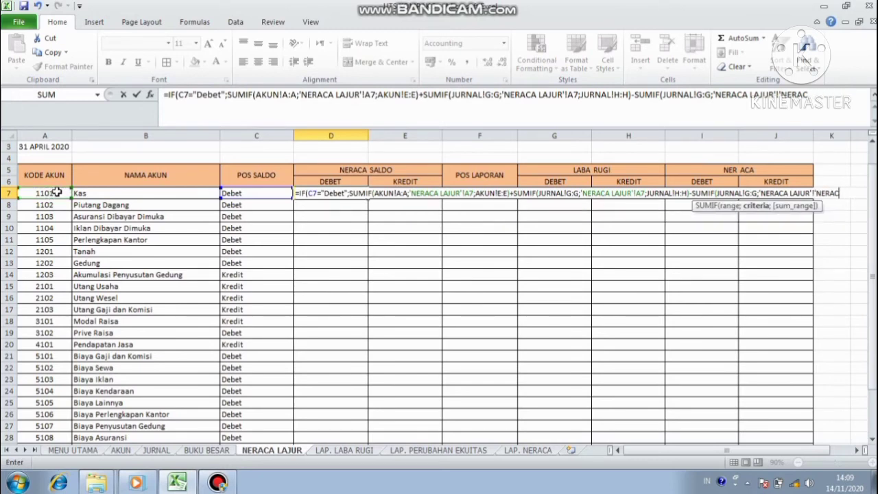
key(BackSpace)
key(BackSpace)
key(BackSpace)
key(BackSpace)
key(BackSpace)
key(BackSpace)
key(BackSpace)
key(BackSpace)
key(BackSpace)
key(BackSpace)
key(BackSpace)
key(BackSpace)
key(BackSpace)
key(BackSpace)
key(BackSpace)
key(BackSpace)
key(BackSpace)
key(BackSpace)
key(BackSpace)
key(BackSpace)
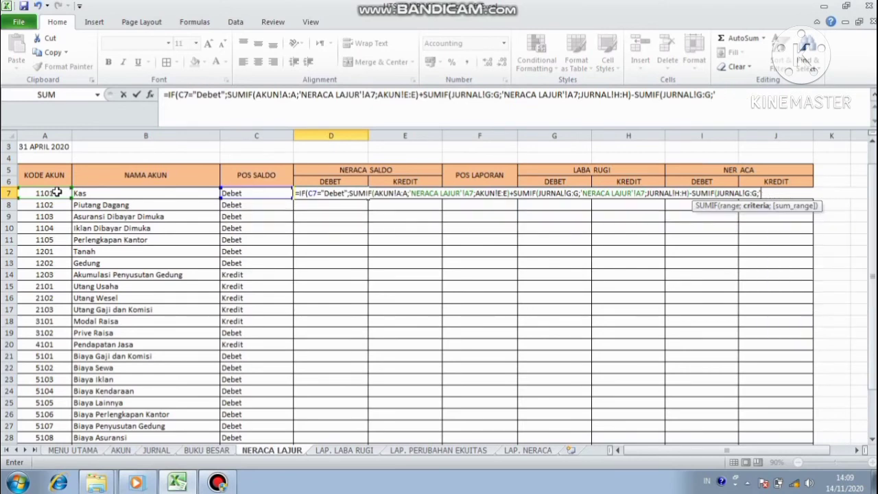
Complete the subtracted SUMIF in D7 with 'NERACA LAJUR'!A7 as the criterion and the journal credits JURNAL!I:I as the sum range
click(59, 193)
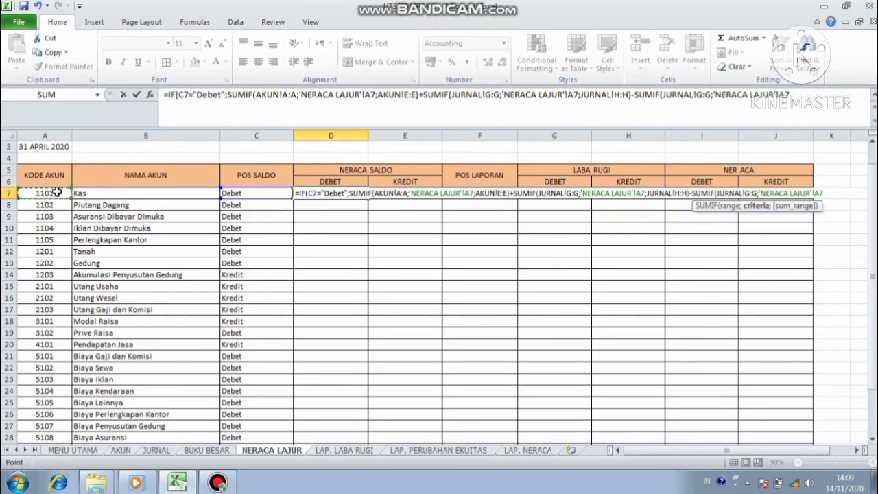
text(;)
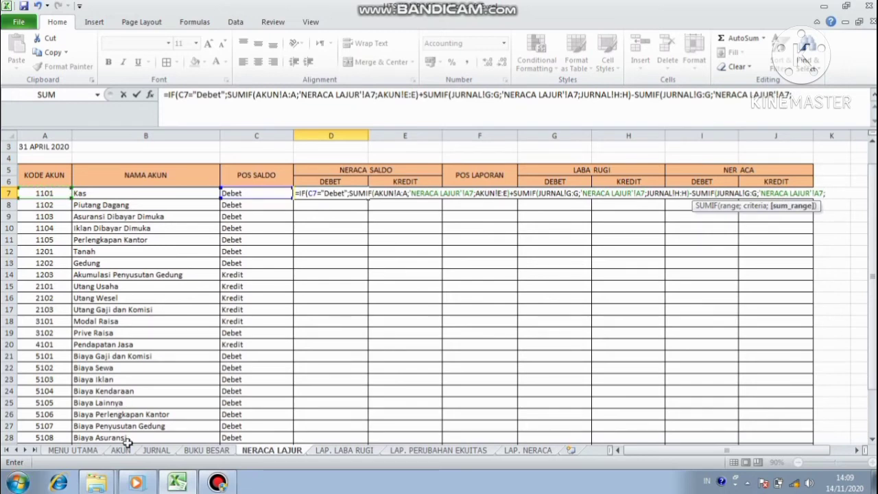
click(145, 456)
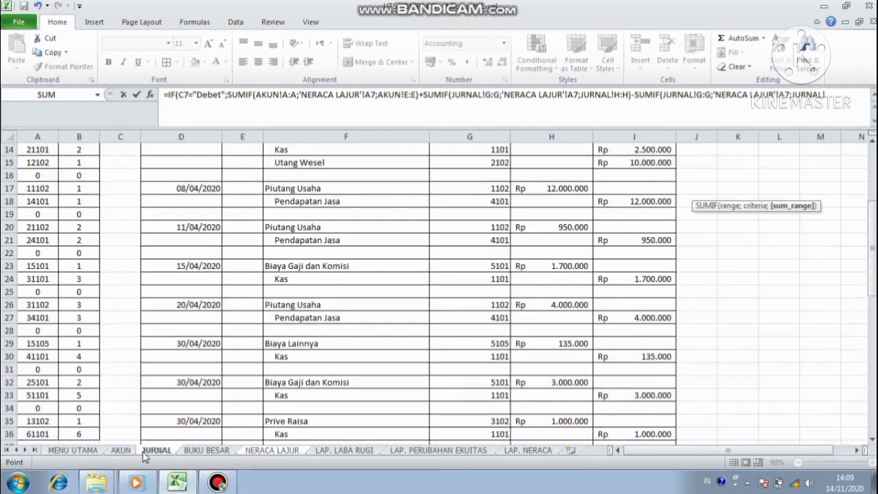
click(645, 135)
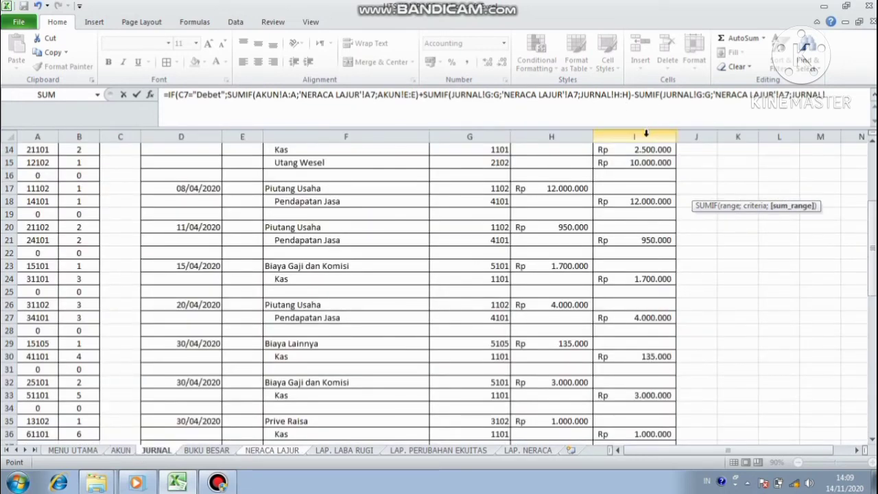
text())
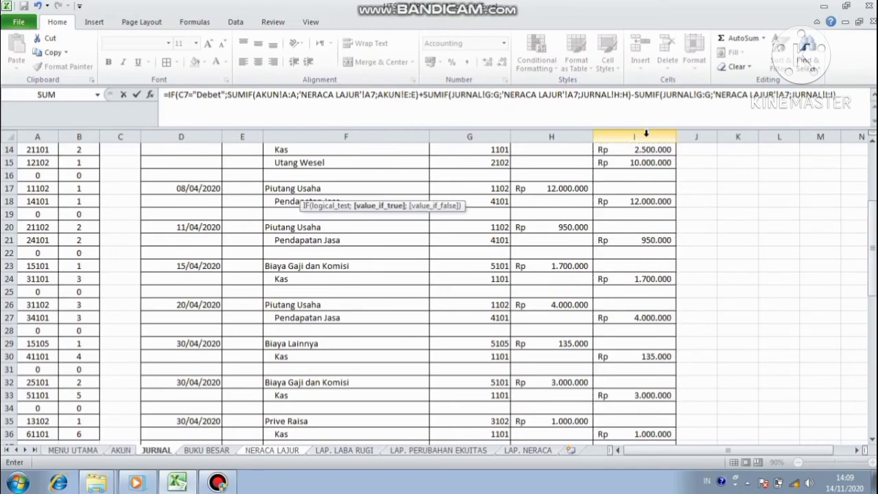
Finish the IF formula in D7 with 0 as the false value and enter it
text(;)
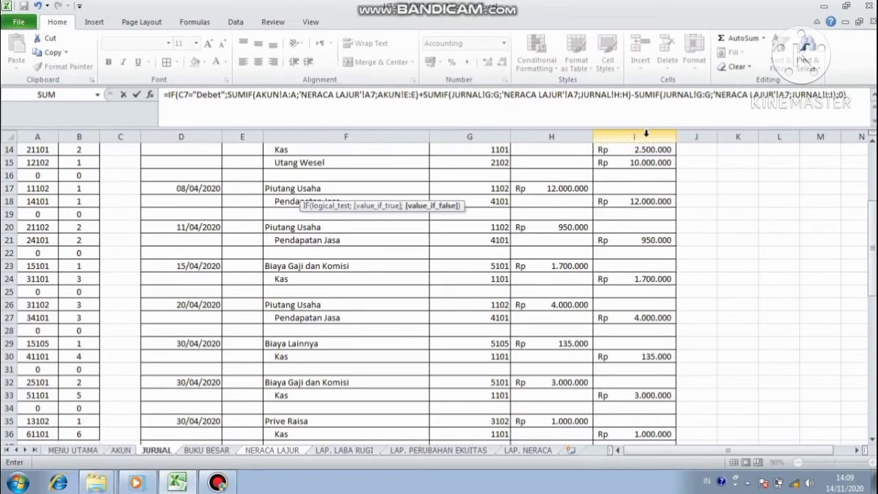
text(0))
key(Return)
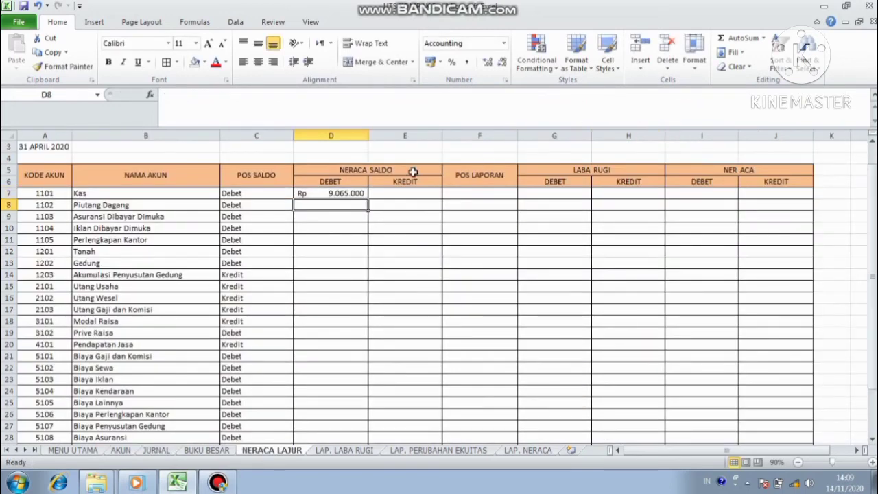
Fill the NERACA SALDO debit formula from D7 down to D28
click(349, 194)
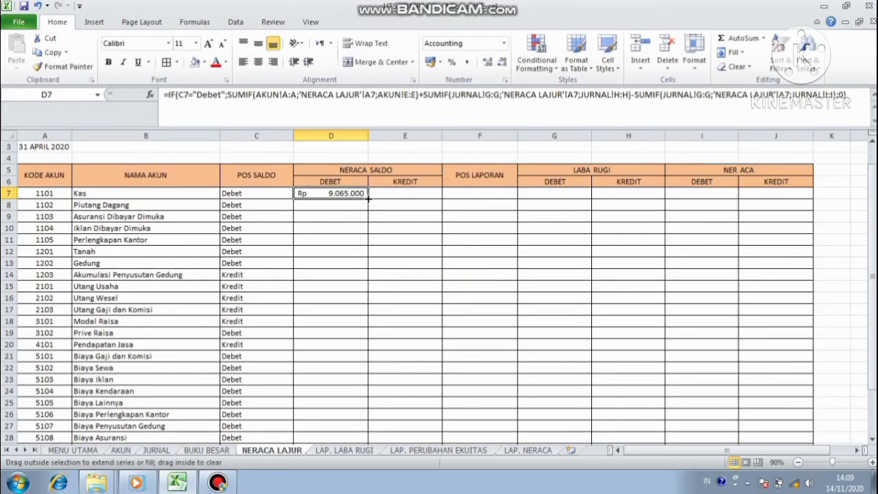
drag(368, 198, 354, 381)
key(Up)
key(Up)
key(Up)
key(Up)
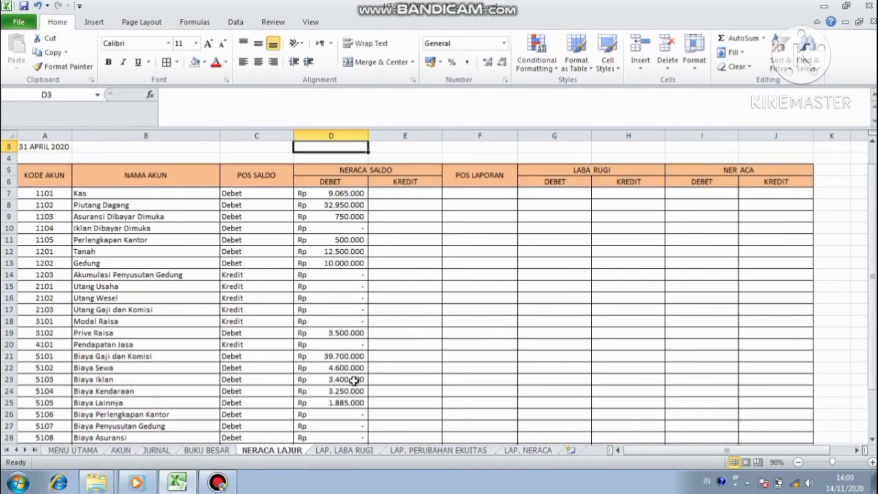
Begin an IF formula in E7, the NERACA SALDO credit cell for Kas, with the condition C7="Kredit"
click(434, 193)
text(=)
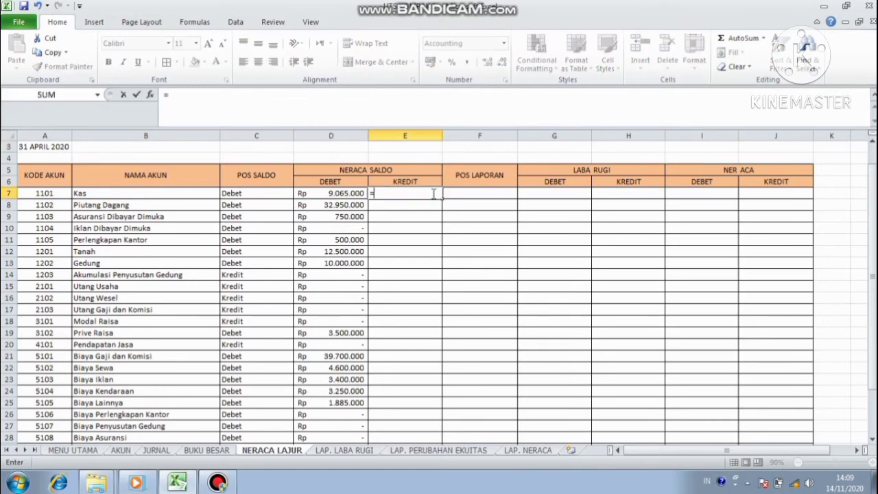
text(IF)
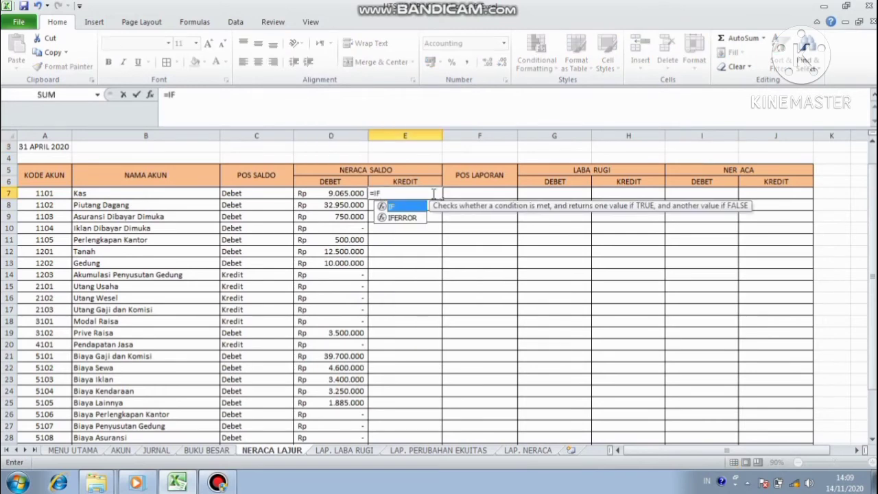
text(()
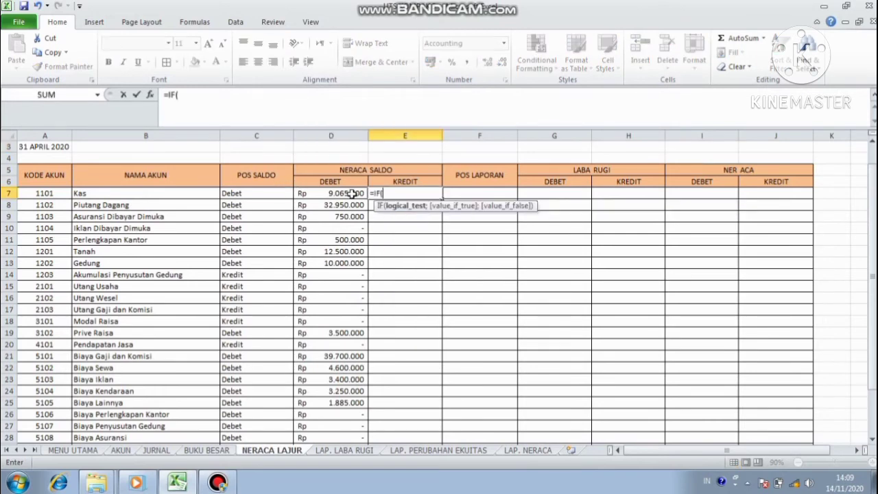
click(282, 195)
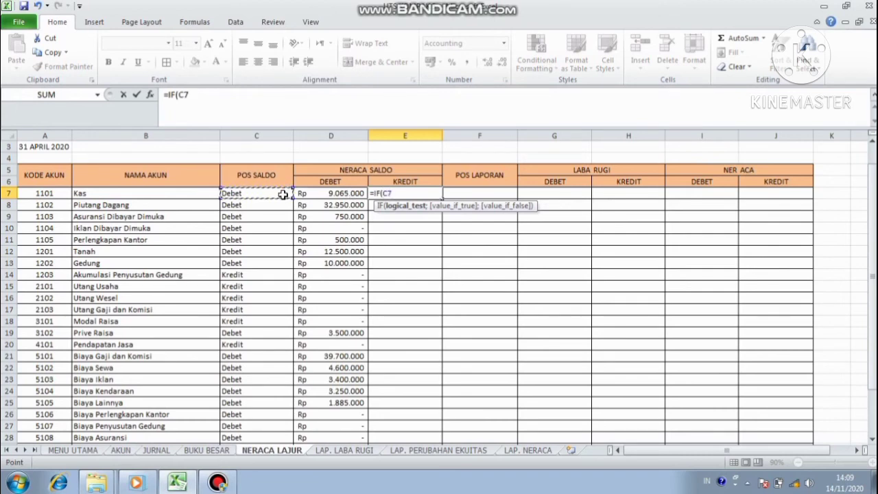
text(="Kredit)
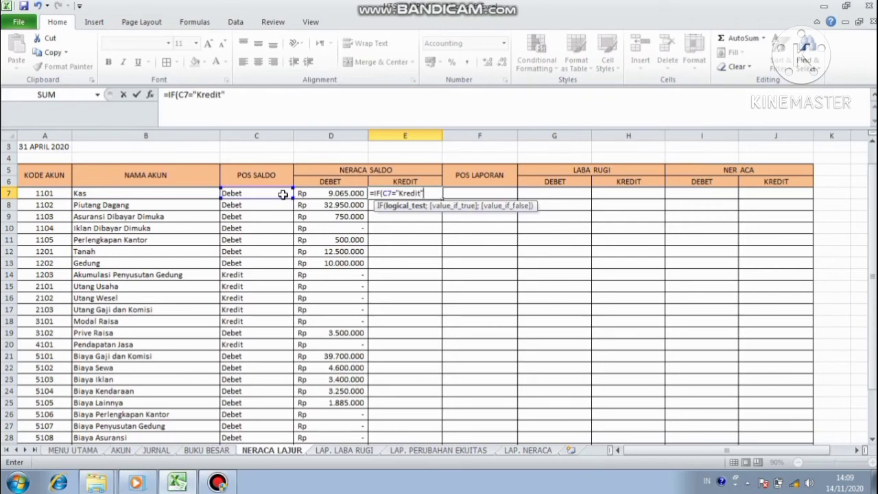
Add the opening credit balance as the IF formula's true value with SUMIF(AKUN!A:A;'NERACA LAJUR'!A7;AKUN!F:F)
text(";SUMIF)
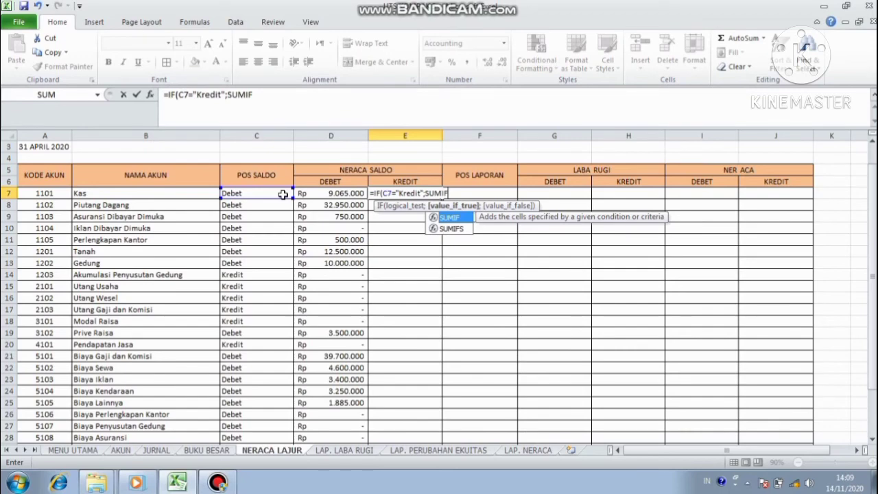
text(()
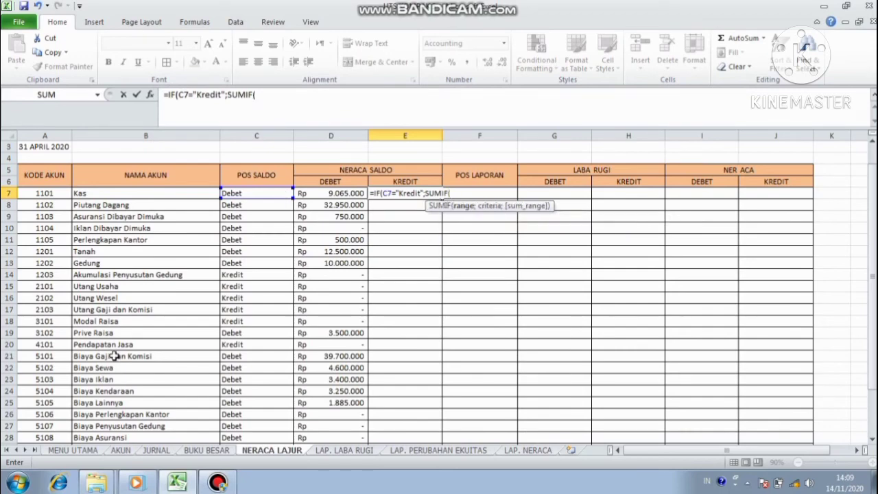
click(120, 450)
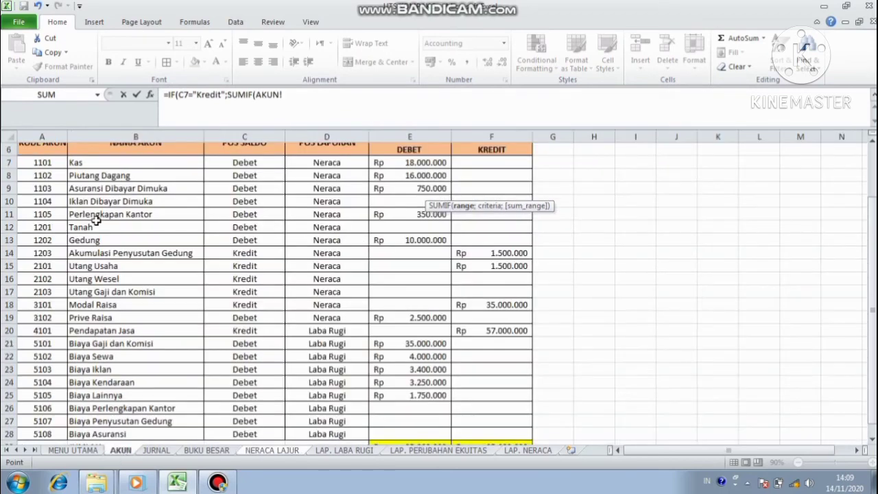
click(56, 137)
text(;)
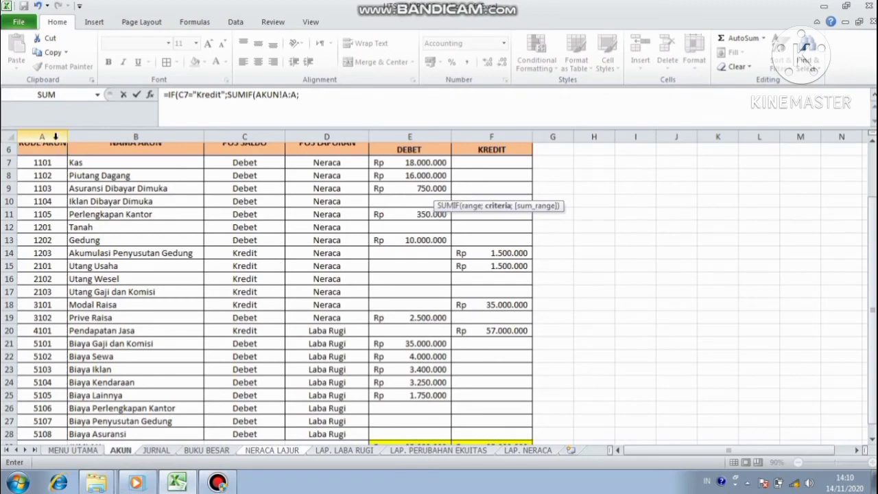
click(271, 450)
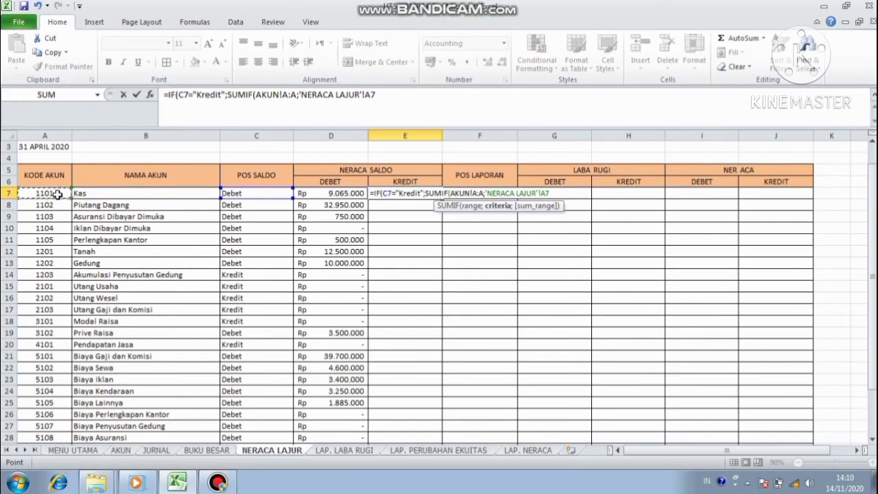
text(;)
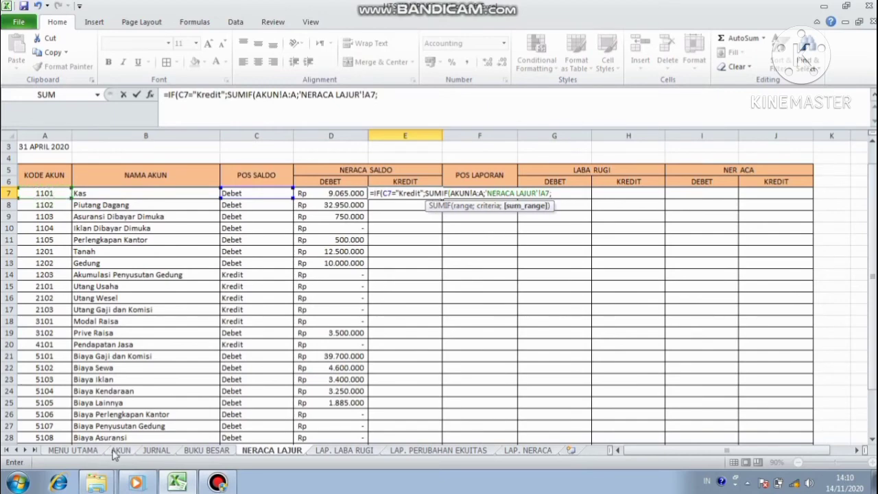
click(118, 452)
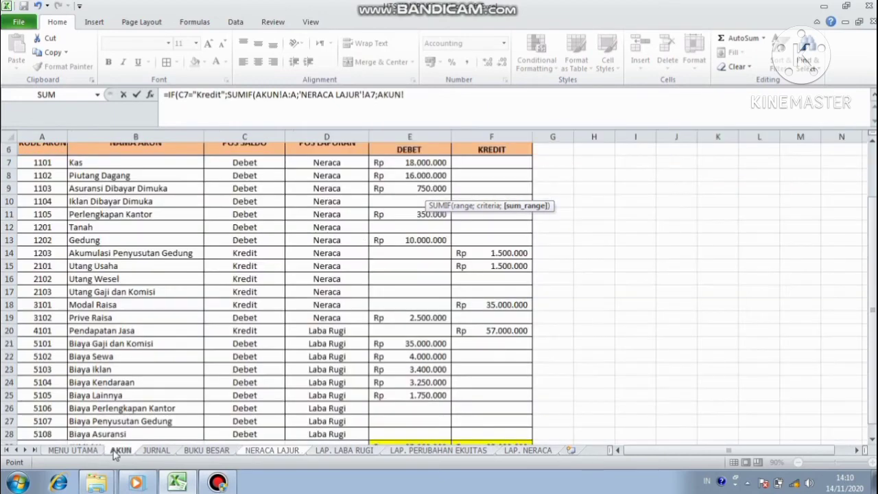
click(489, 132)
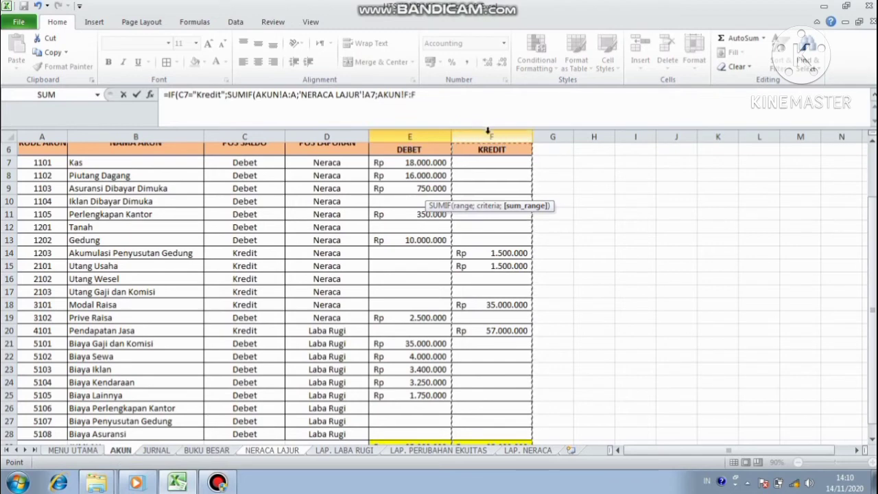
text())
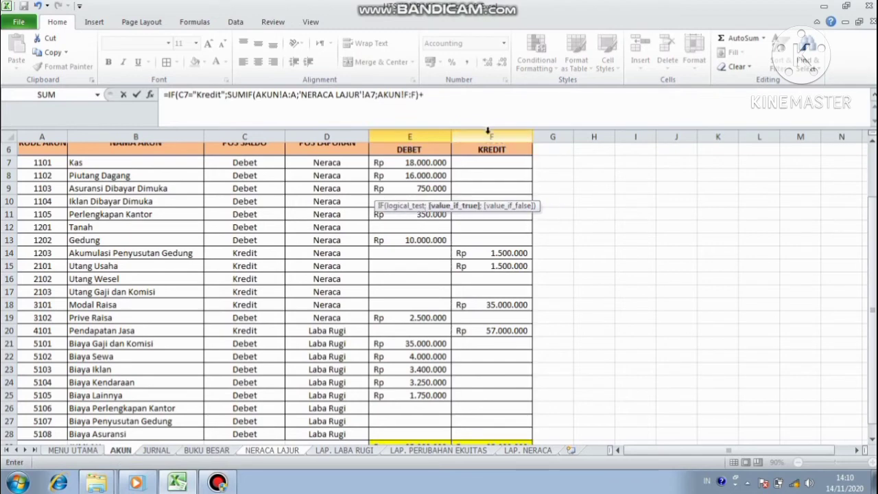
Extend the true value in E7 with an added SUMIF over JURNAL!G:G and start its criterion on the NERACA LAJUR sheet
text(+S)
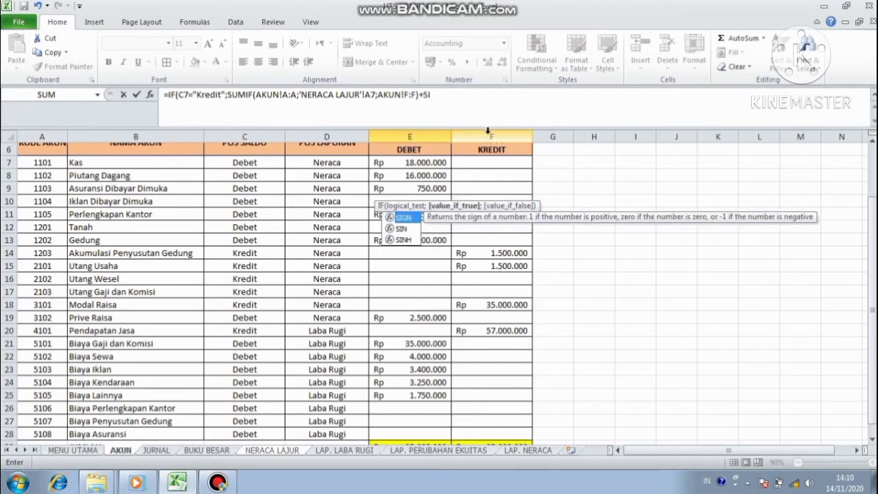
text(UMIF)
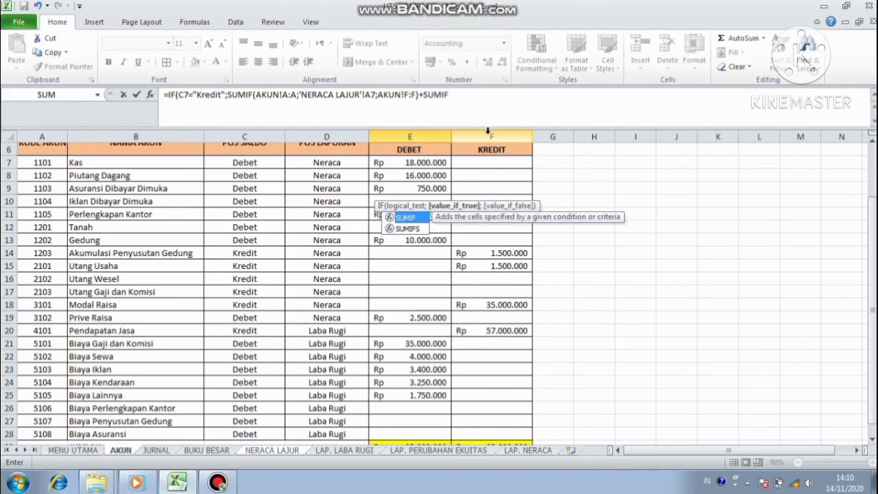
text(()
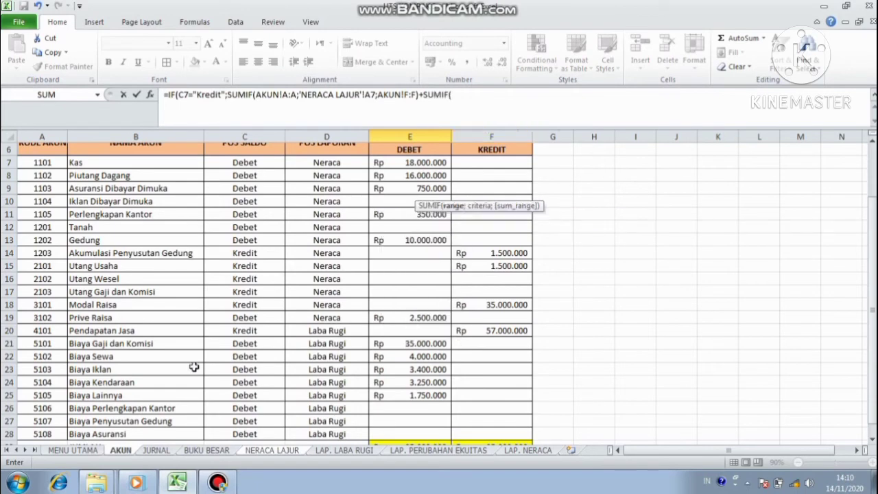
click(157, 450)
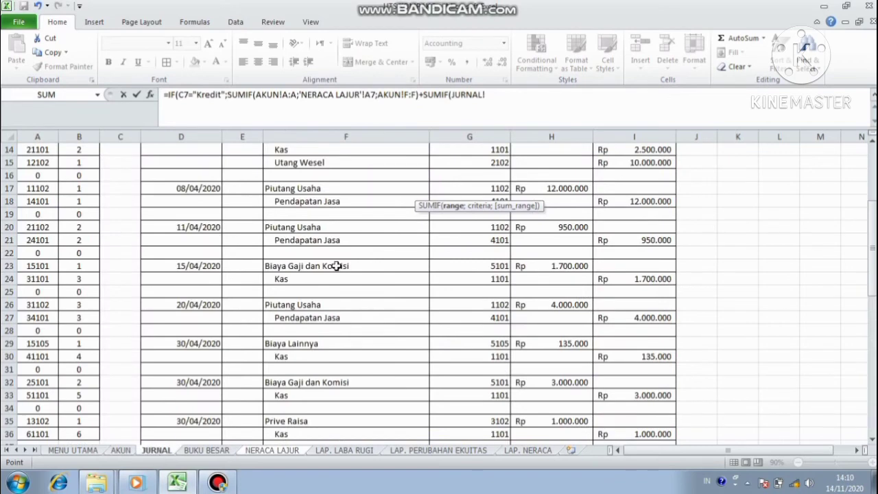
click(485, 133)
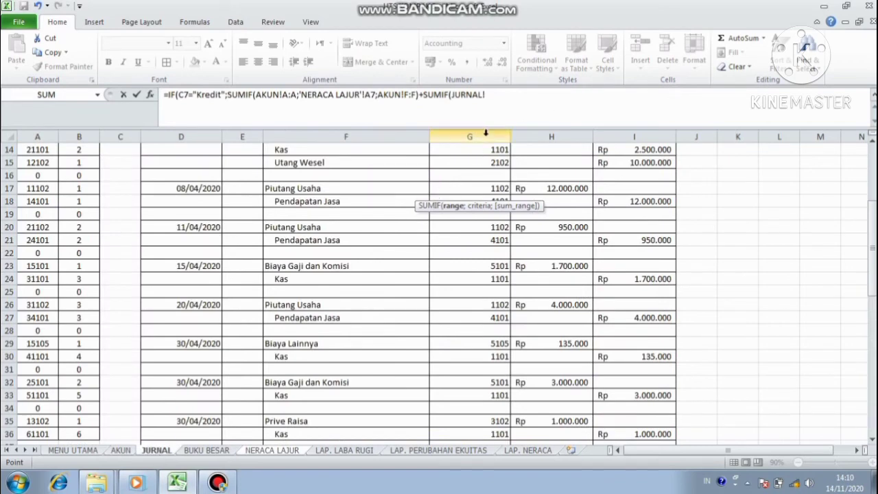
text(;)
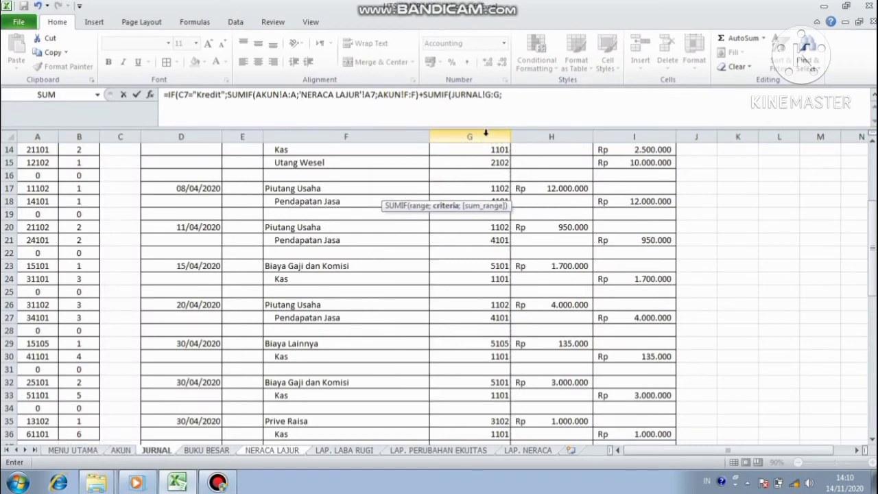
click(296, 450)
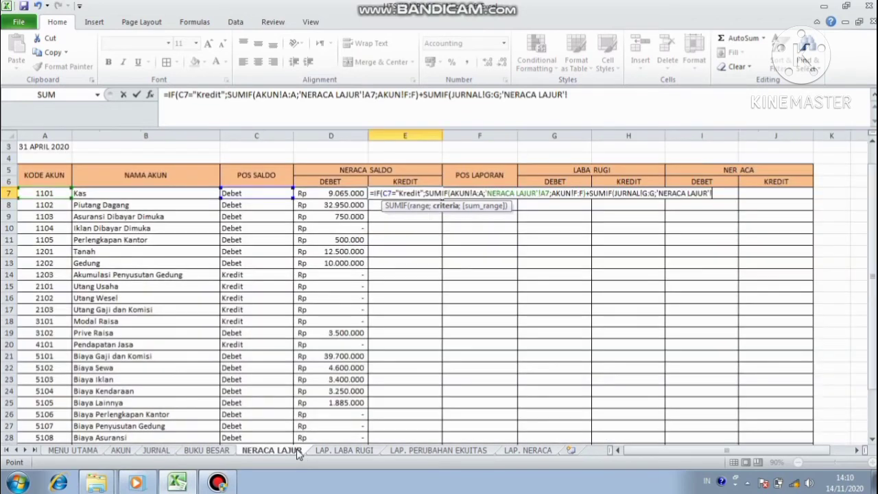
Correct the criteria of the second SUMIF in E7's formula so it refers once to 'NERACA LAJUR'!A7
click(60, 194)
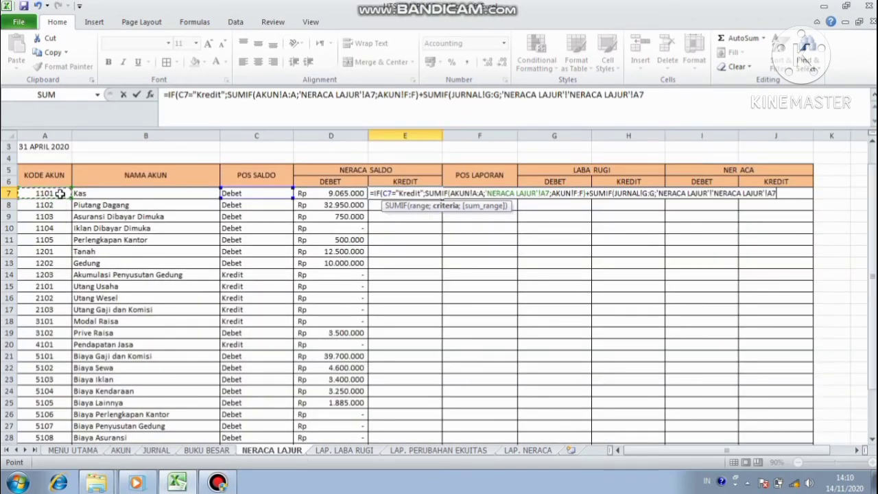
key(BackSpace)
key(BackSpace)
key(BackSpace)
key(BackSpace)
key(BackSpace)
key(BackSpace)
key(BackSpace)
key(BackSpace)
key(BackSpace)
key(BackSpace)
key(BackSpace)
key(BackSpace)
key(BackSpace)
key(BackSpace)
key(BackSpace)
key(BackSpace)
key(BackSpace)
key(BackSpace)
key(BackSpace)
key(BackSpace)
key(BackSpace)
key(BackSpace)
key(BackSpace)
key(BackSpace)
key(BackSpace)
key(BackSpace)
key(BackSpace)
key(BackSpace)
key(BackSpace)
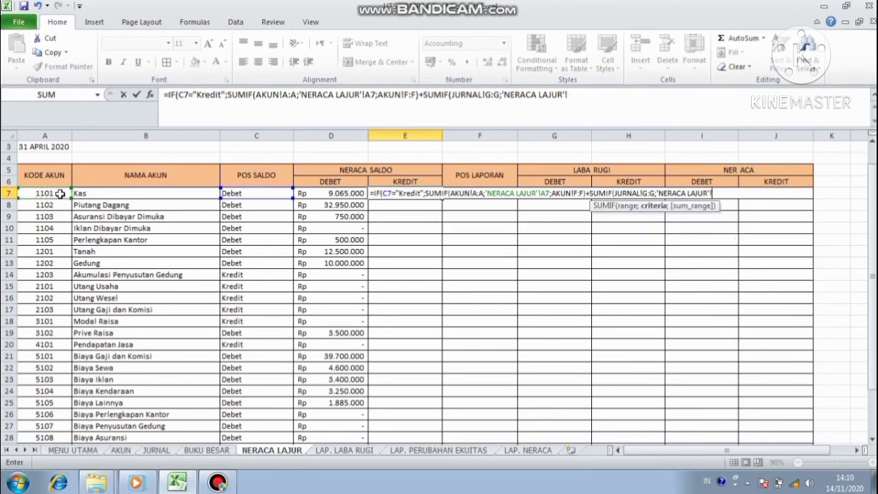
key(BackSpace)
key(BackSpace)
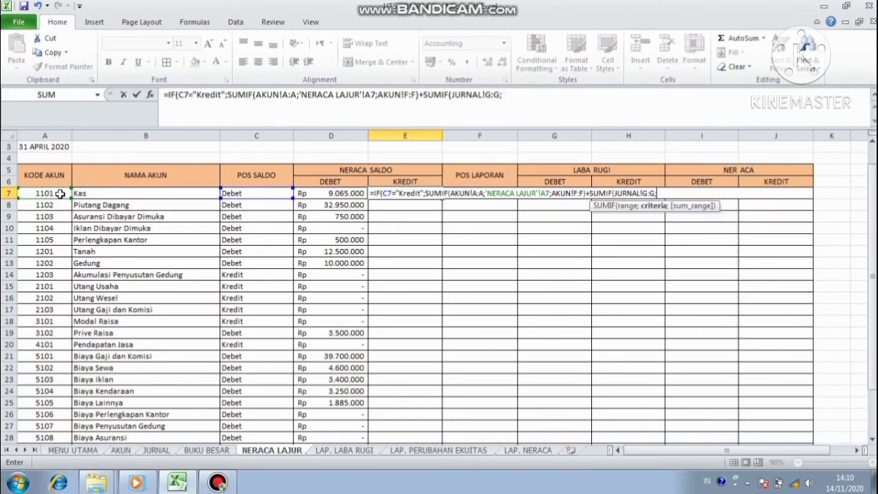
click(61, 193)
text(;)
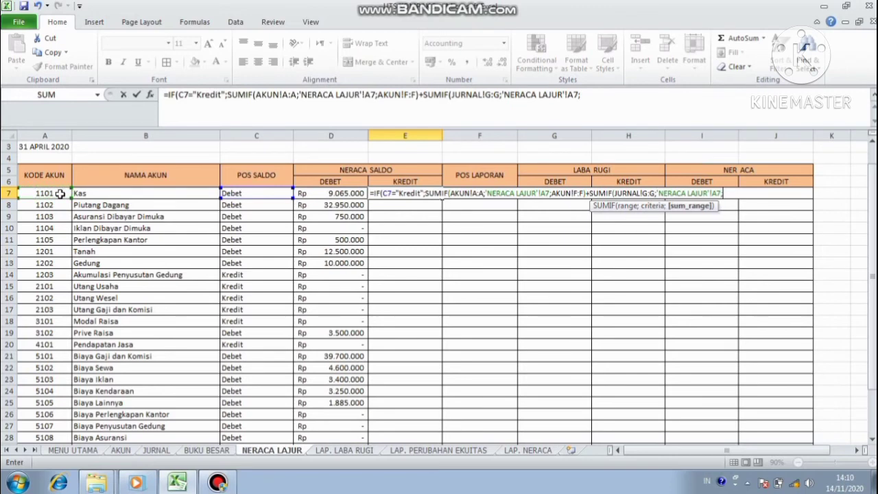
Complete the second SUMIF in E7 with JURNAL!I:I as the sum range, followed by a minus operator
click(168, 454)
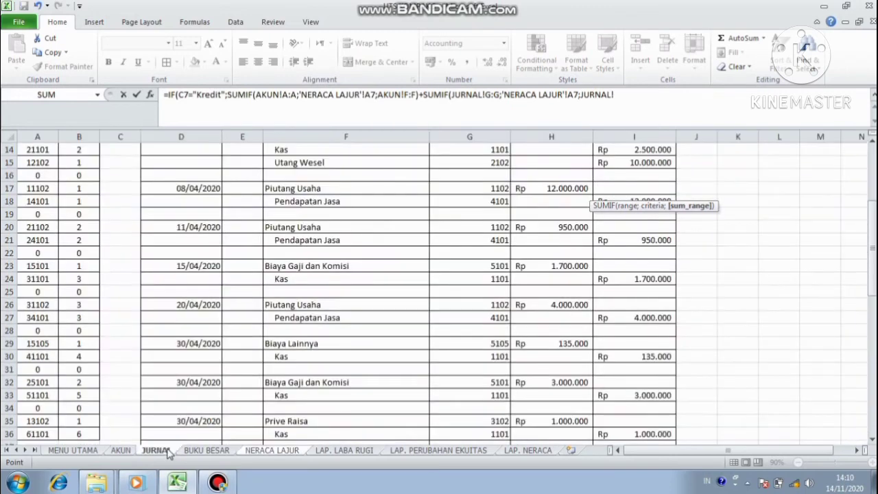
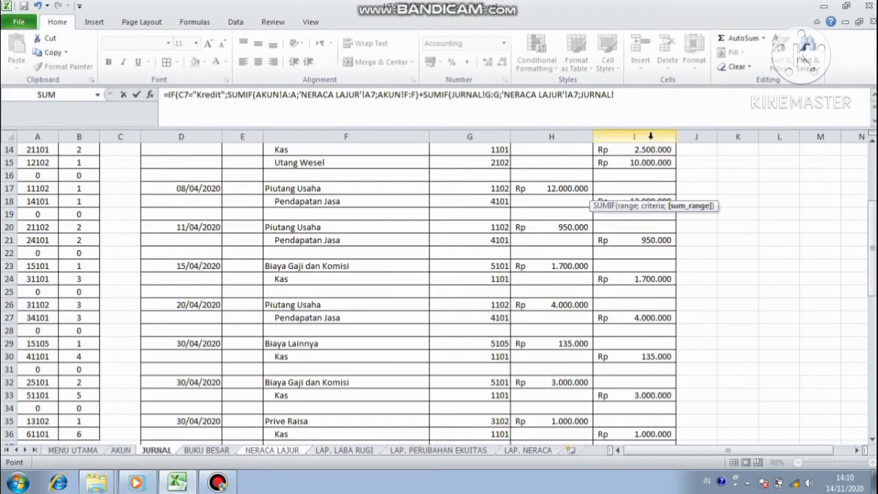
click(650, 137)
text()-)
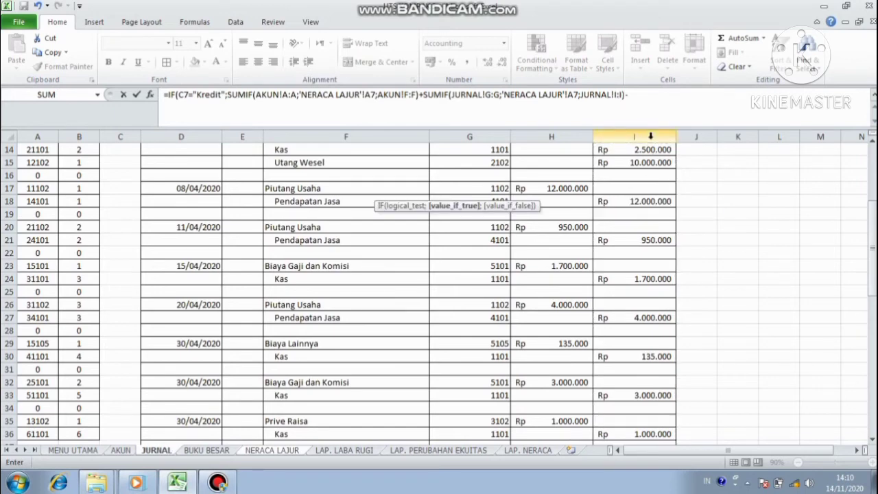
Finish E7's formula by subtracting SUMIF(JURNAL!G:G;'NERACA LAJUR'!A7;JURNAL!H:H), with 0 as the IF function's false value
text(SUMIF()
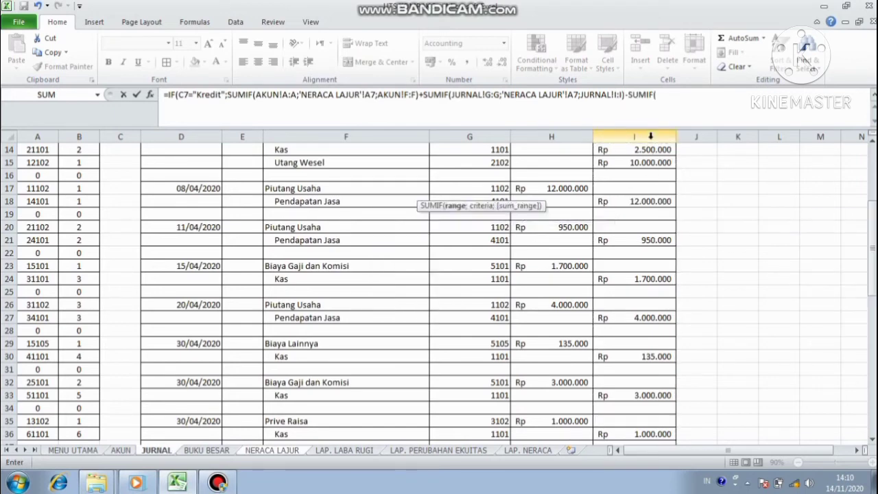
click(170, 453)
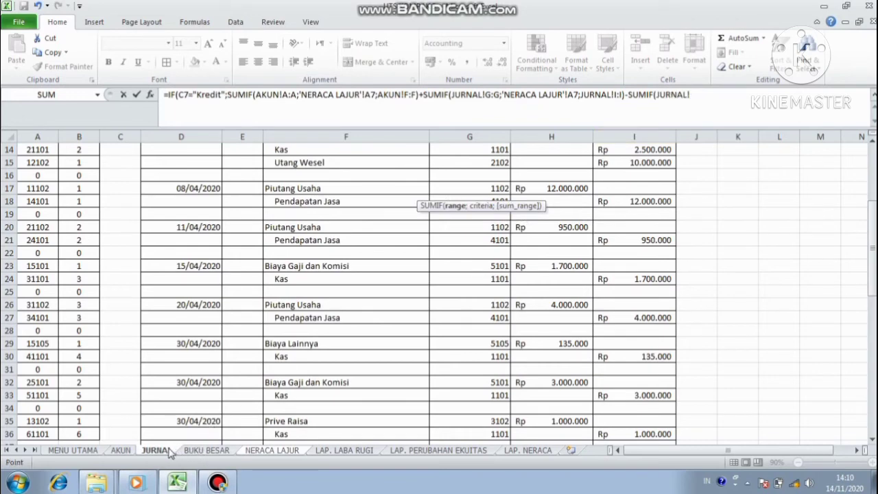
click(499, 134)
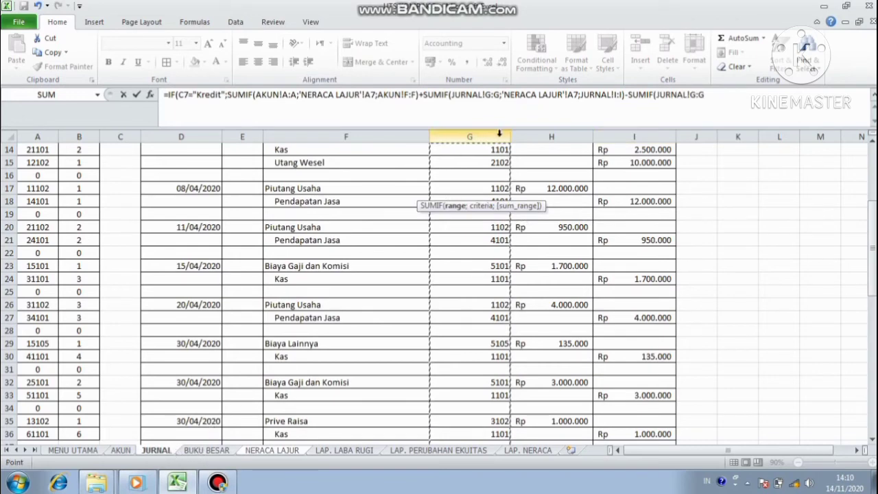
text(;)
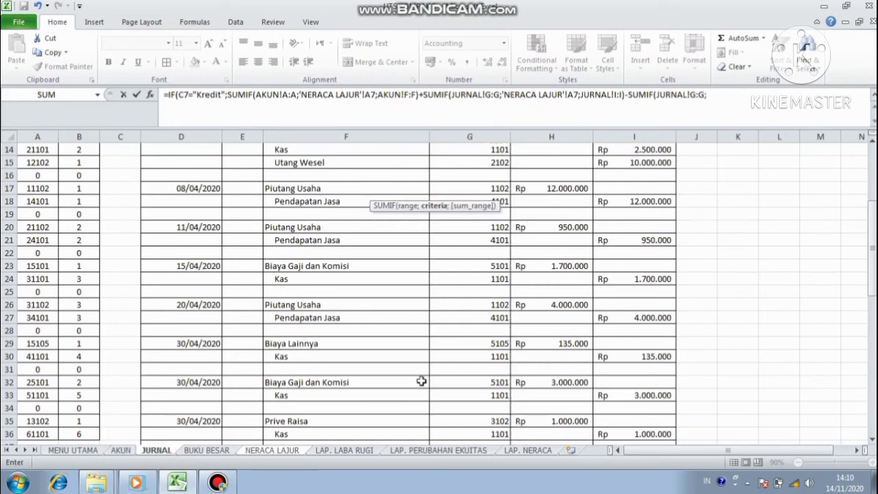
click(272, 452)
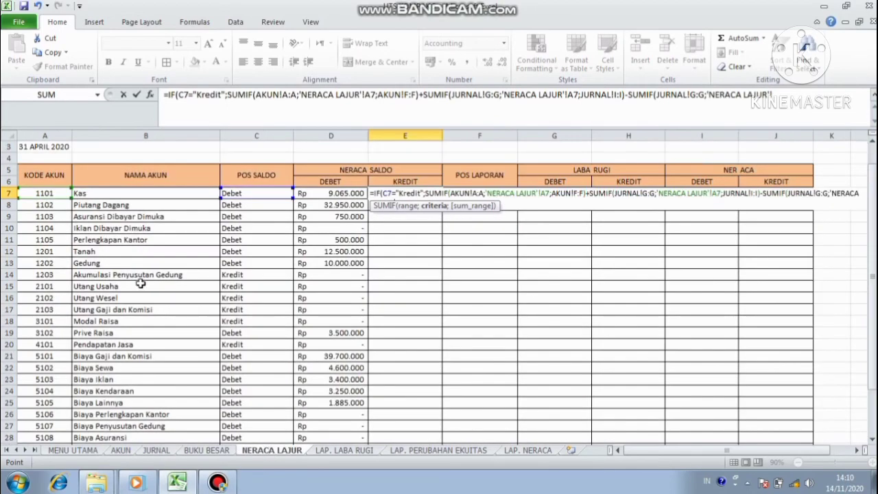
click(59, 192)
text(;)
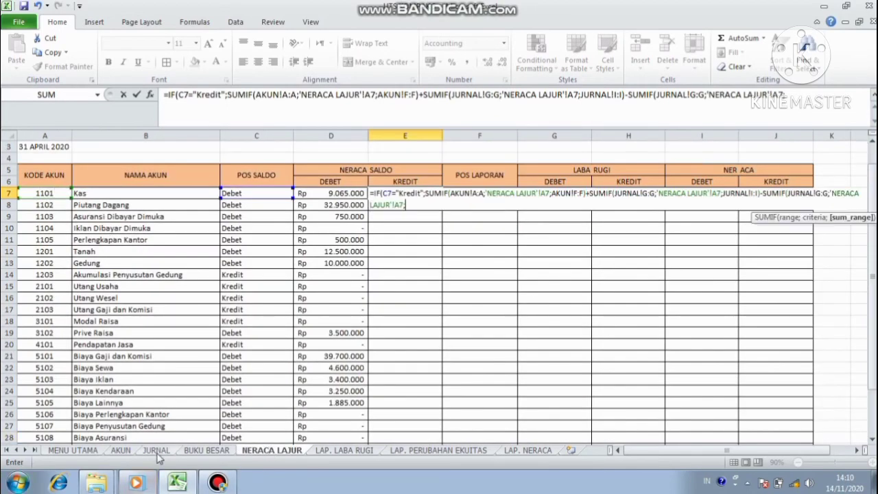
click(157, 451)
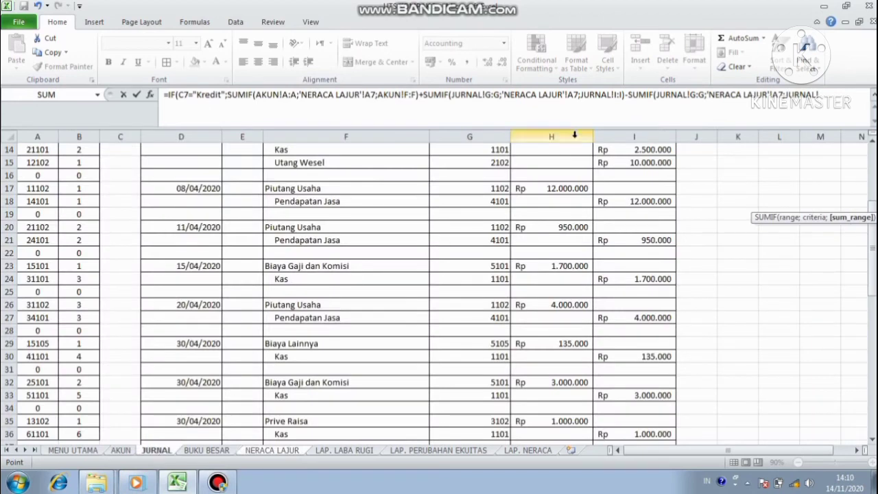
click(575, 135)
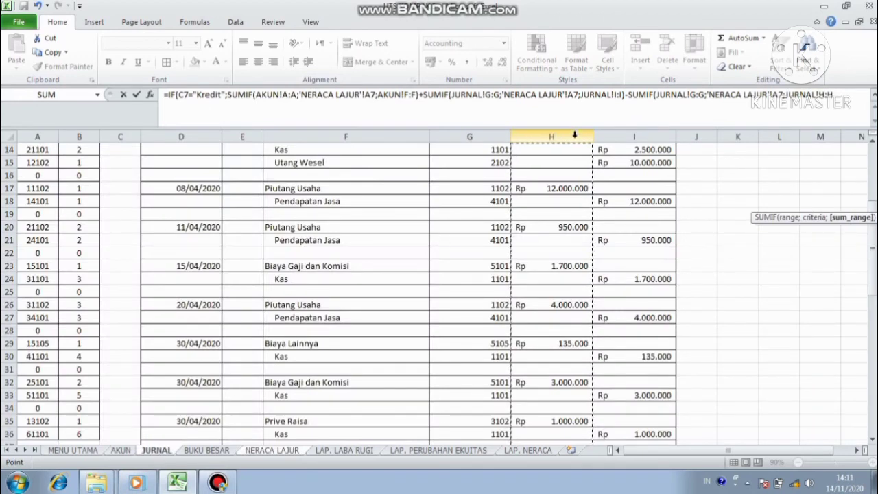
text();)
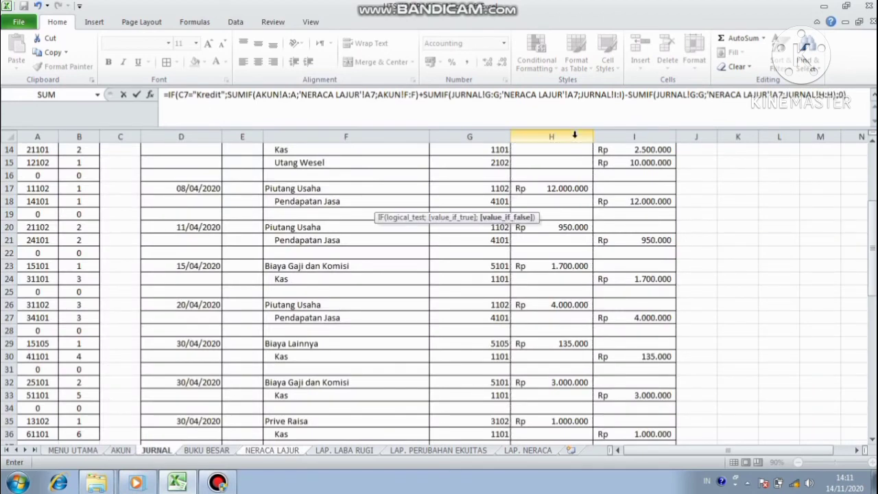
text(0))
key(Return)
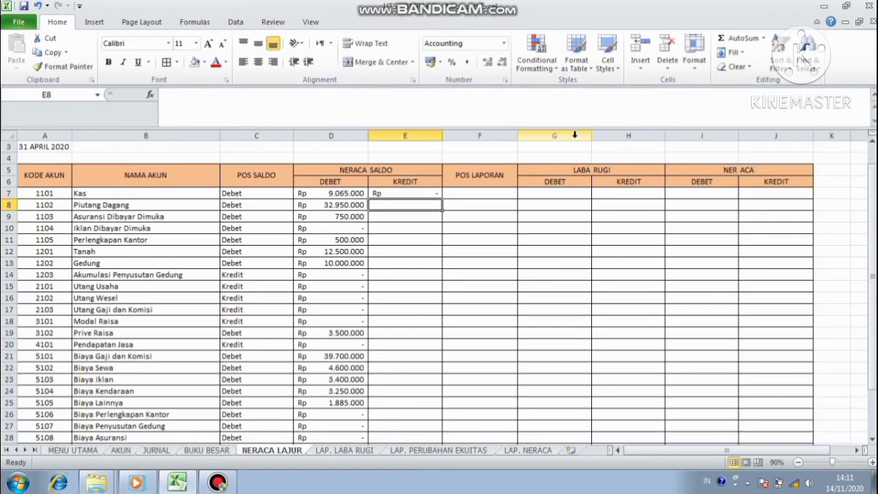
Fill the E7 formula down the NERACA SALDO KREDIT column through row 28
click(397, 195)
drag(441, 199, 425, 392)
key(Up)
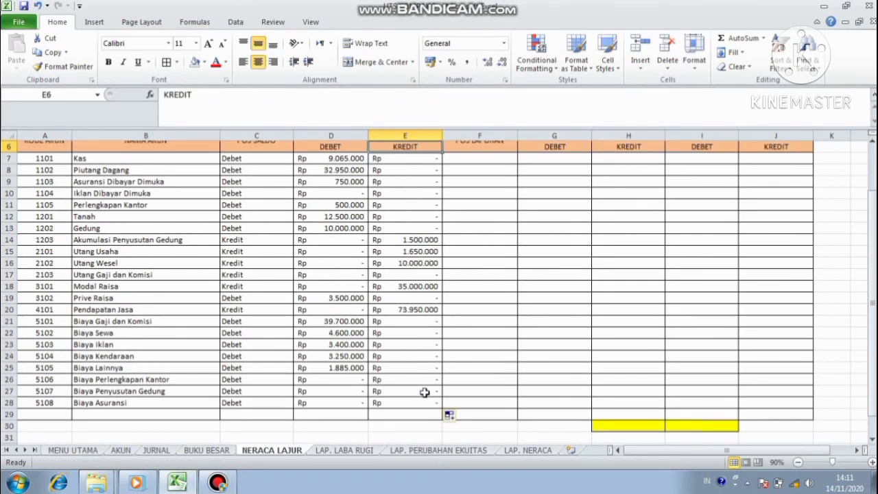
key(Up)
key(Up)
key(Up)
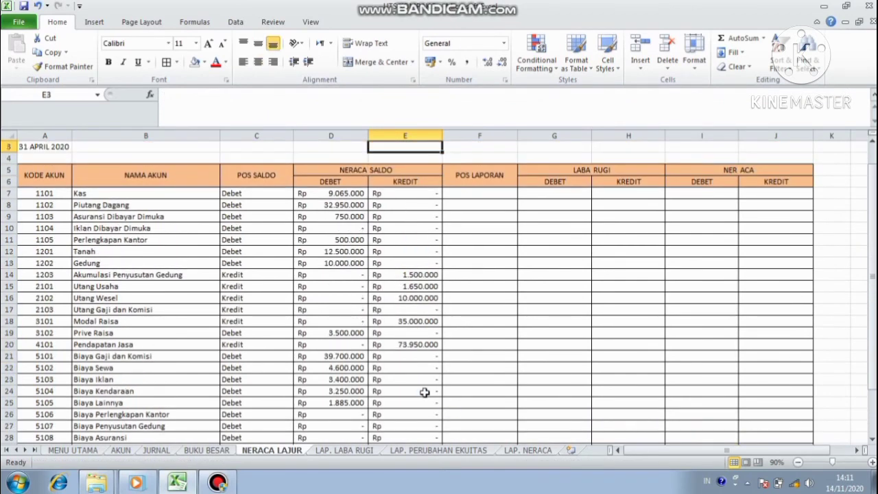
Start a VLOOKUP formula in F7 under POS LAPORAN that looks up A7 in the DAFTAR_AKUN range
click(498, 197)
text(=)
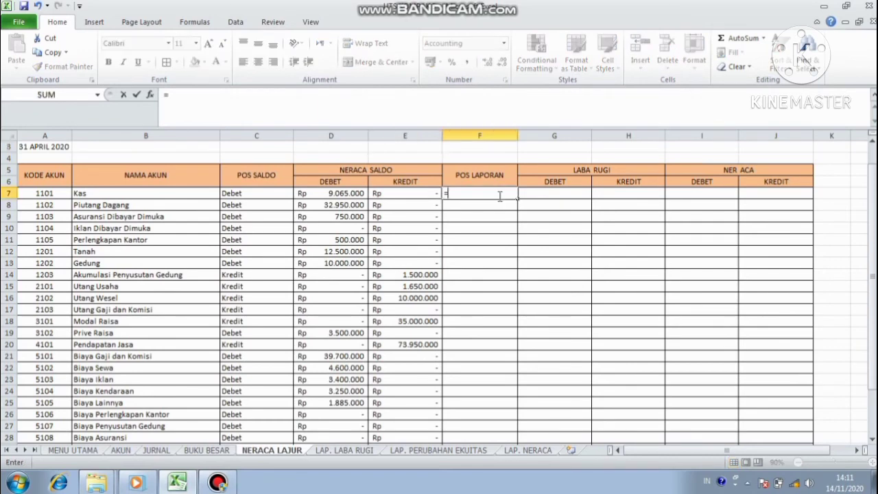
text(VVL)
key(BackSpace)
key(BackSpace)
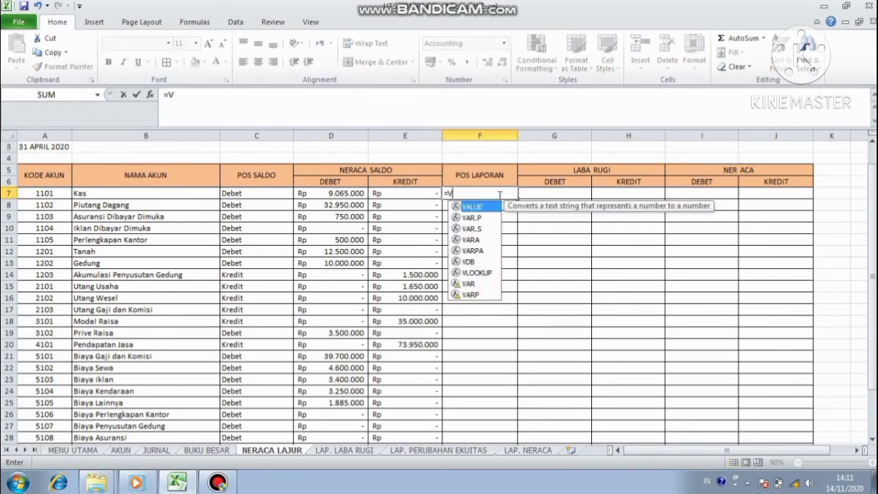
text(LO)
double_click(480, 207)
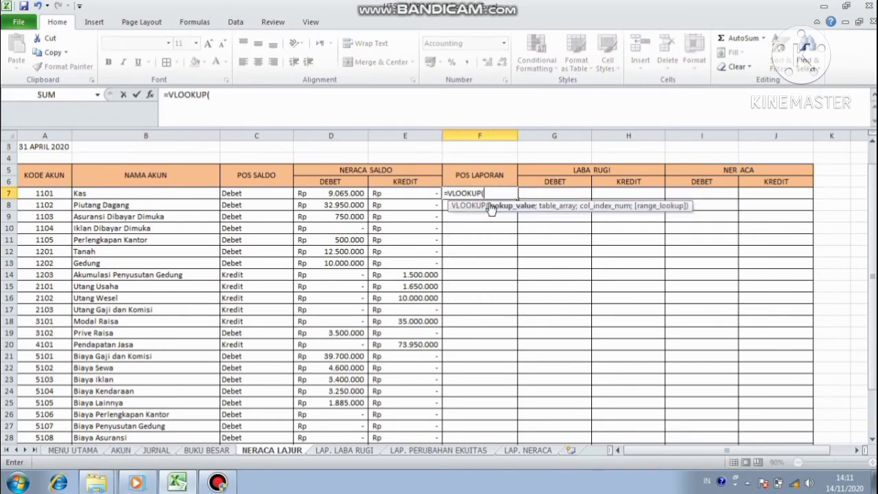
click(57, 194)
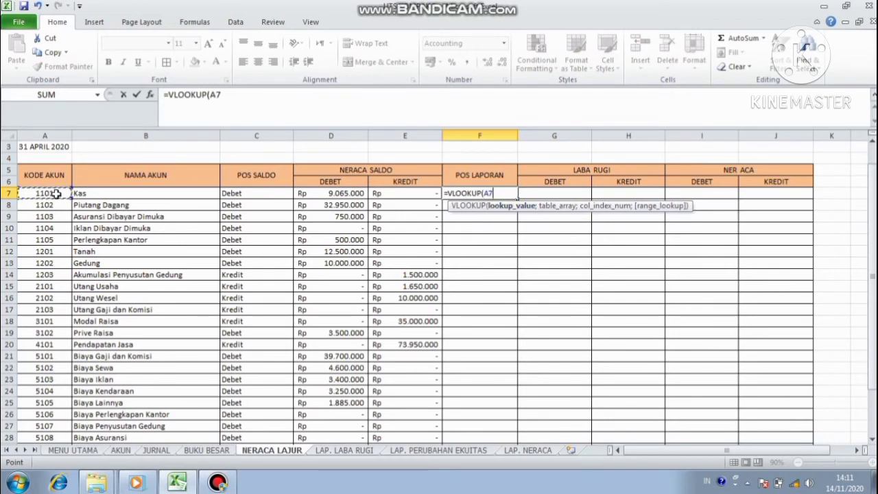
text(;D)
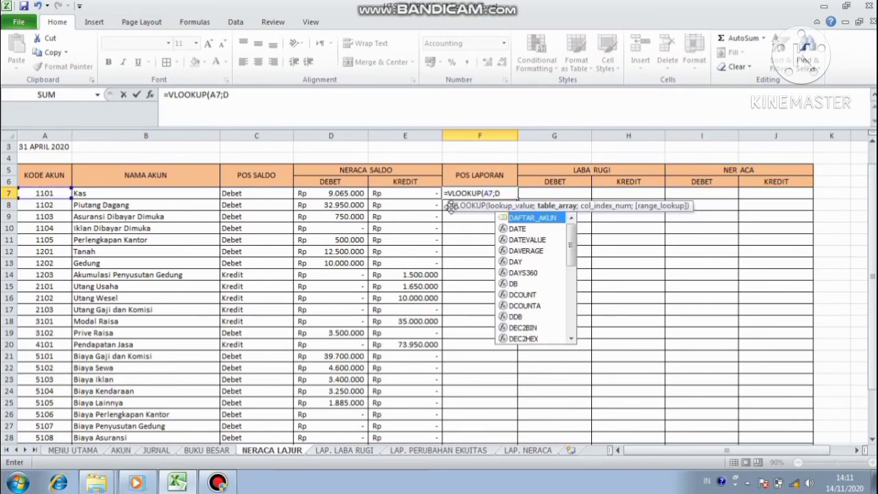
double_click(518, 218)
text(;)
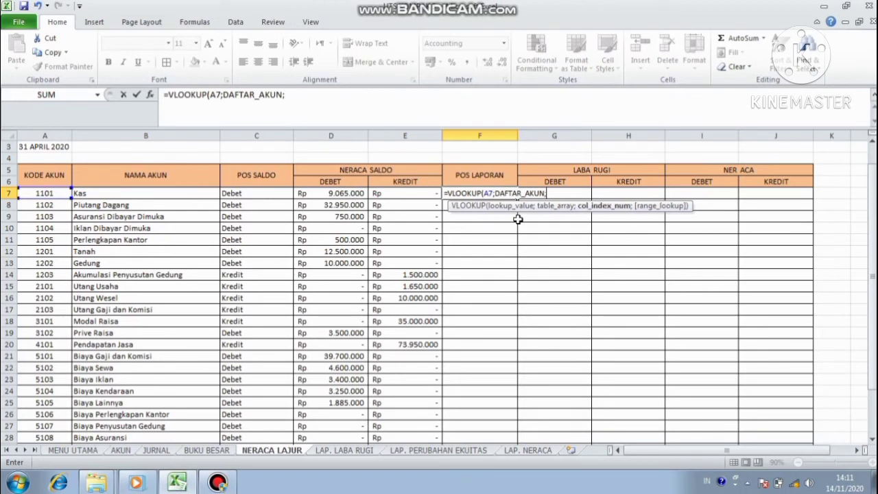
Complete the F7 VLOOKUP with column index 4 and FALSE for an exact match
text(3)
text(4)
key(BackSpace)
key(BackSpace)
text(4;D)
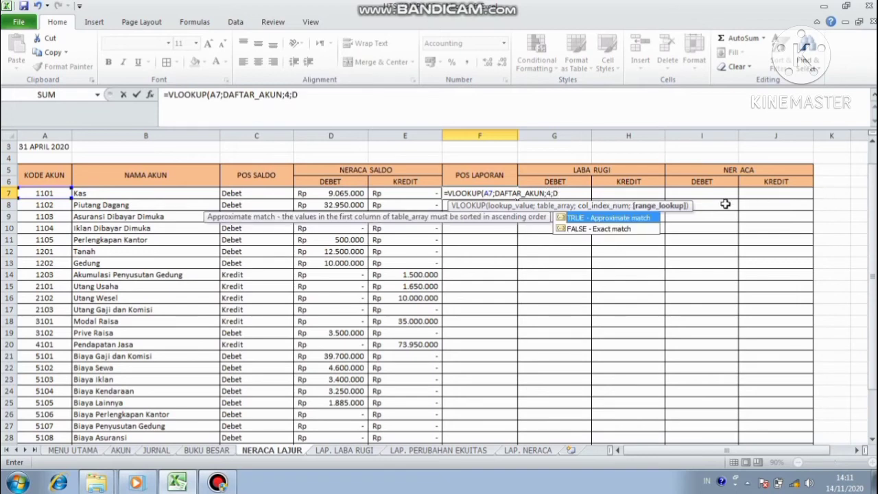
key(BackSpace)
text(FALSE)
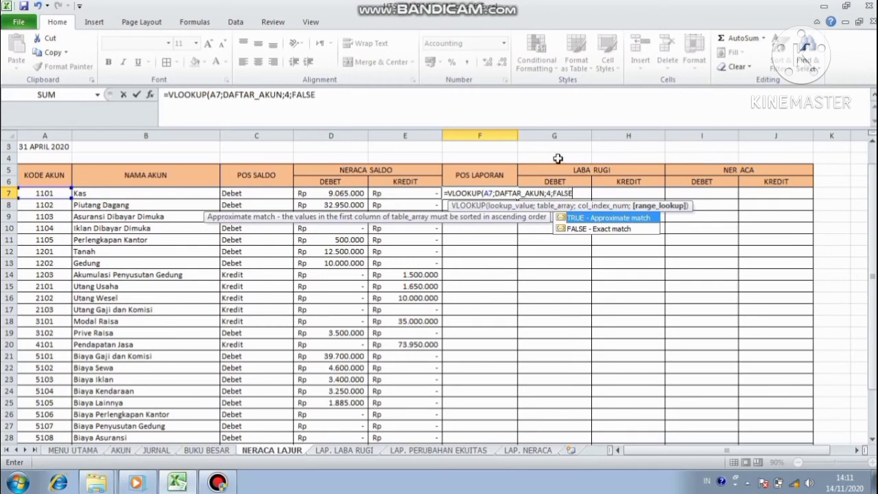
key(Return)
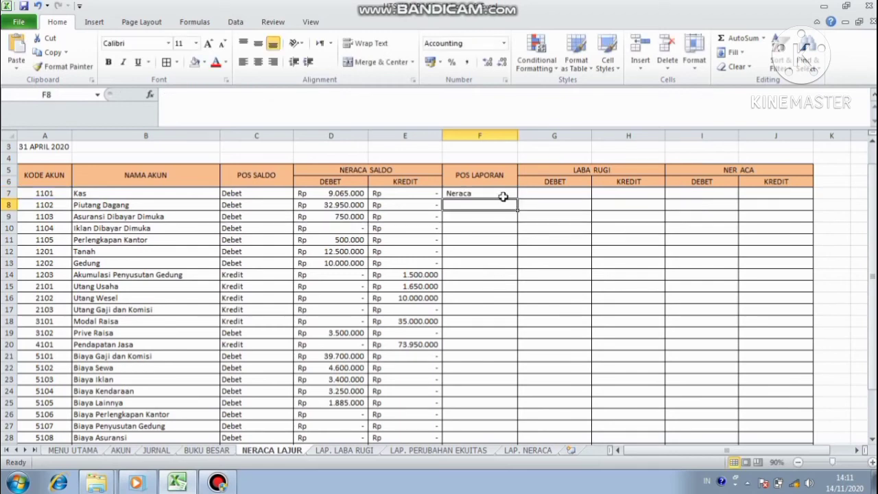
Fill the F7 formula down the POS LAPORAN column through row 28
click(506, 194)
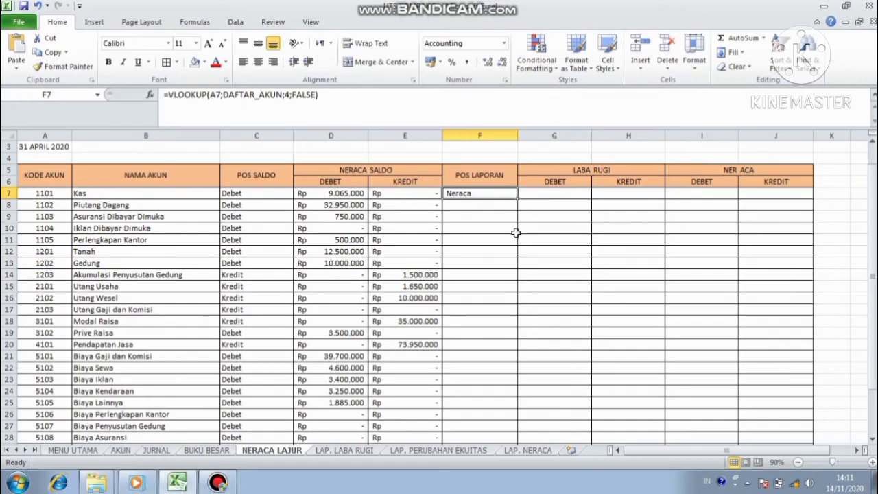
drag(518, 199, 508, 414)
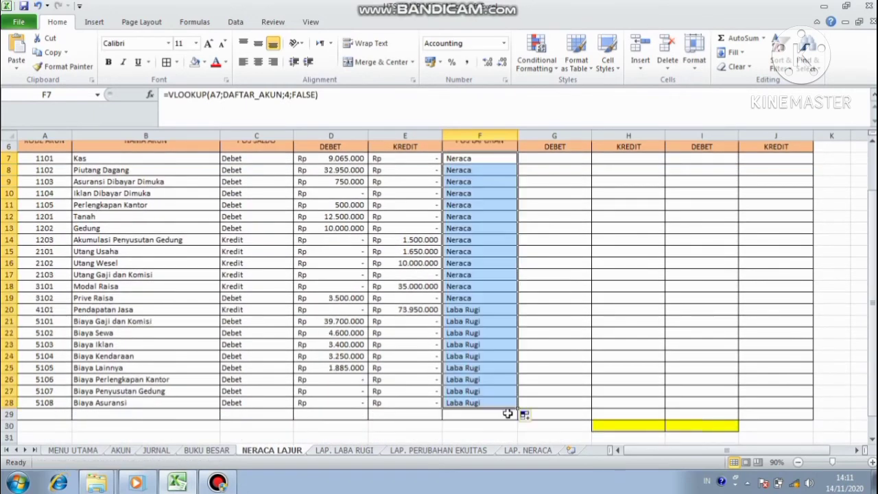
key(Up)
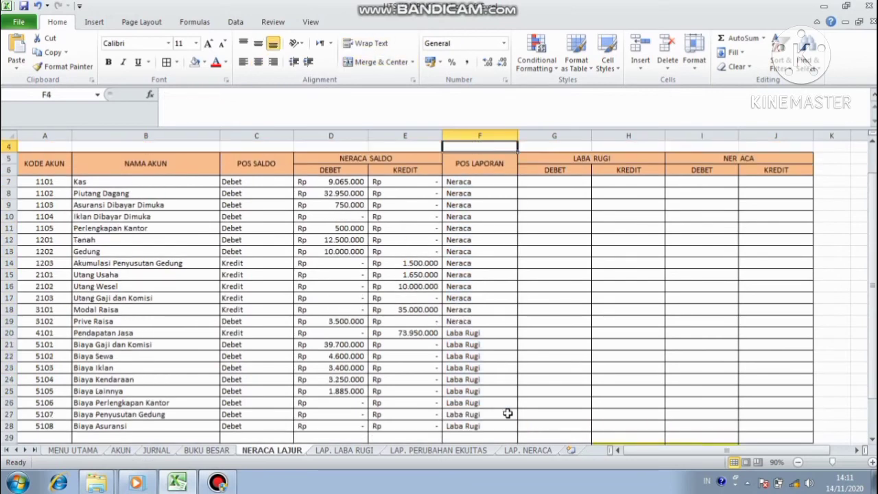
Enter =IF(F7="Laba Rugi";D7;0) in G7 under LABA RUGI DEBET and fill it down through row 28
click(544, 186)
text(=)
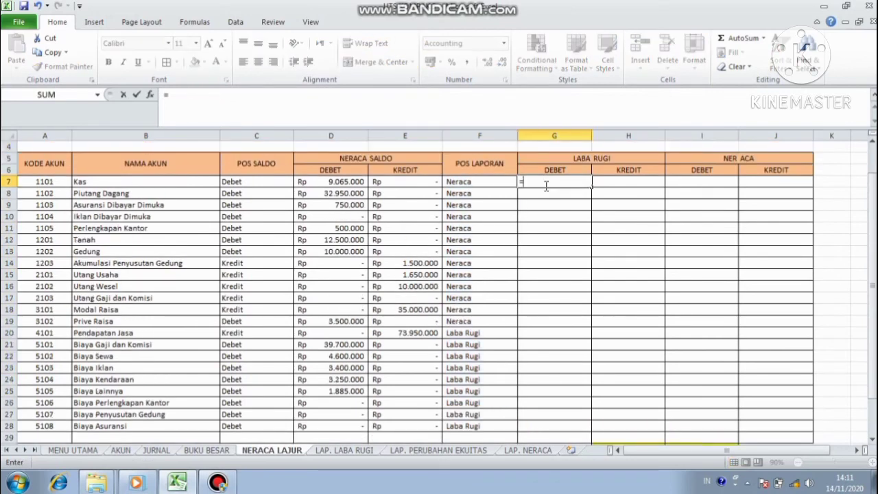
text(I)
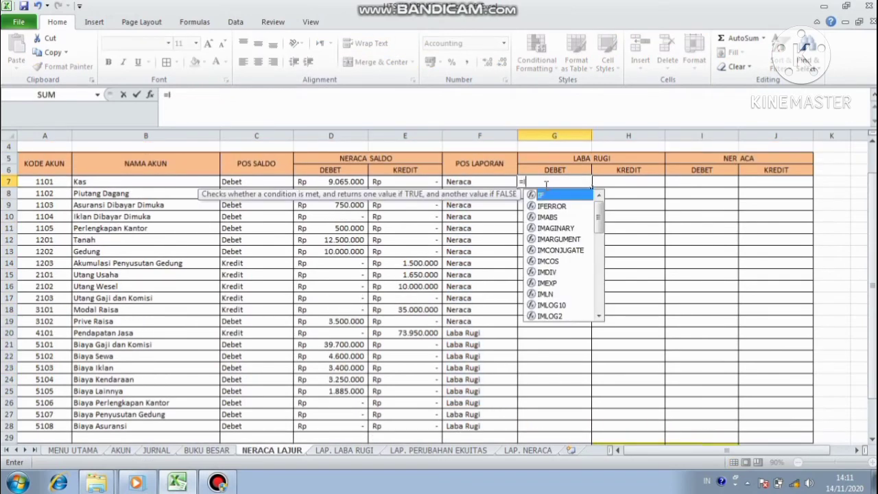
text(F()
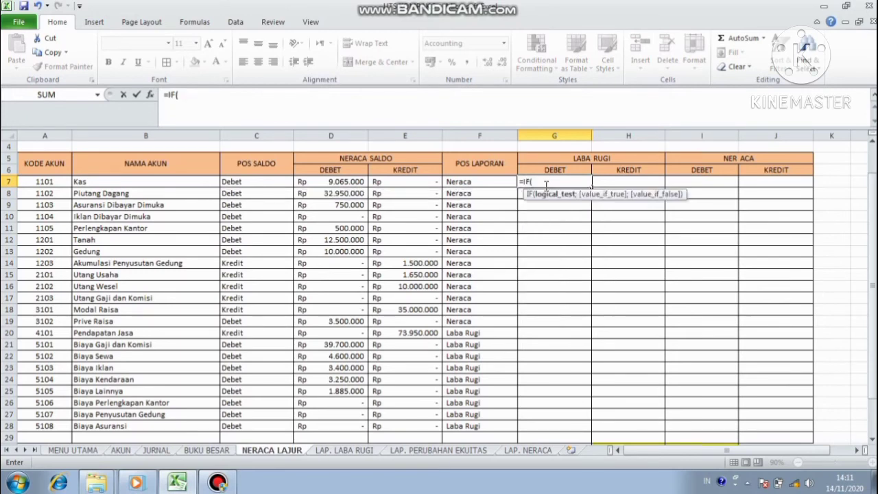
click(461, 181)
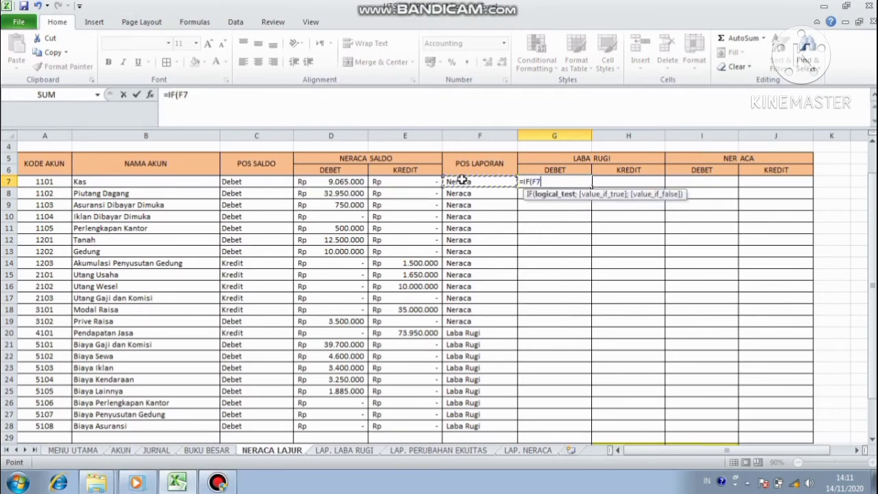
text(="Laba Ru)
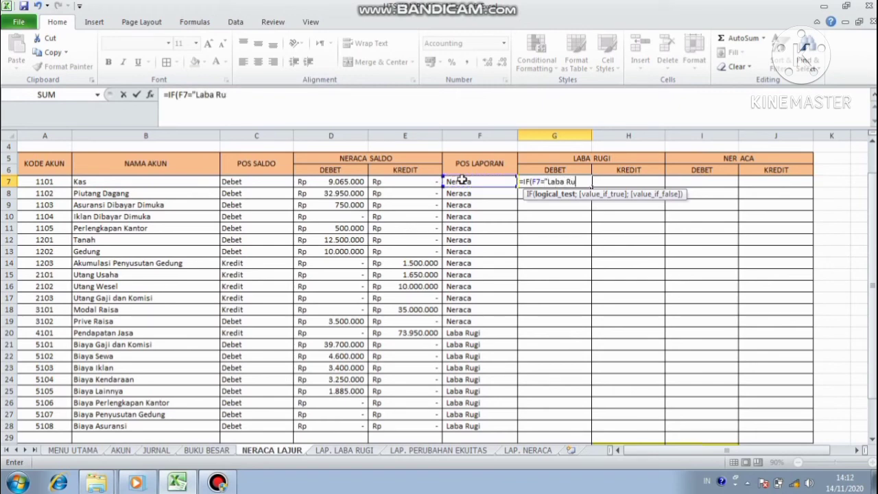
text(gi";)
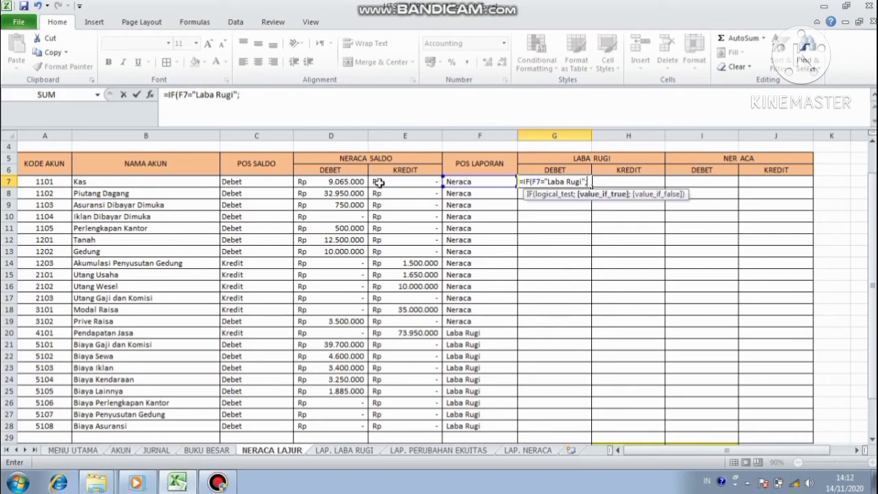
click(357, 180)
text(;0)
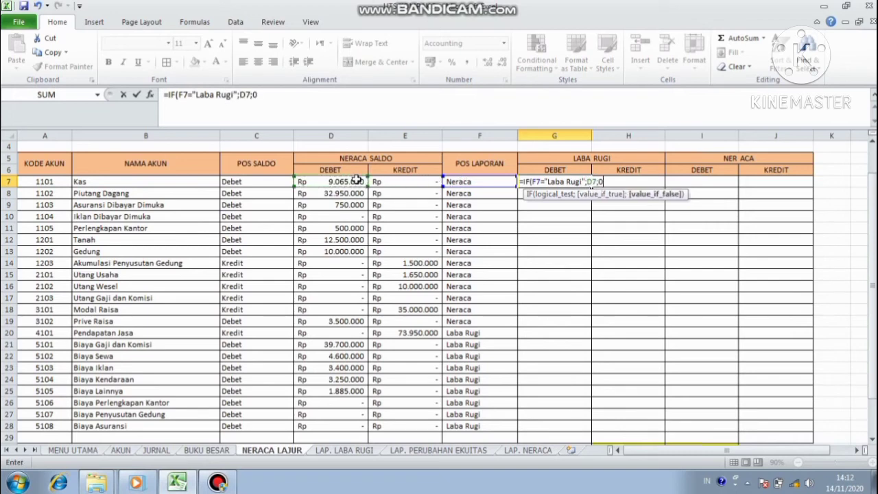
key(Return)
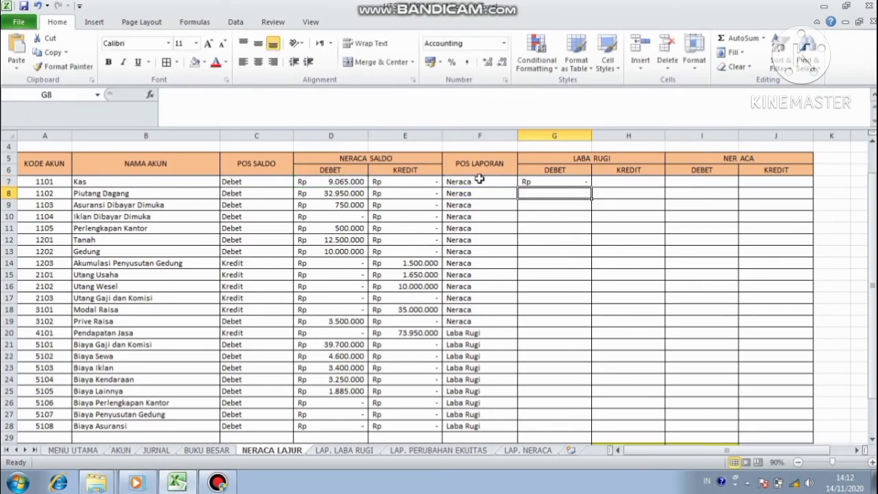
click(582, 181)
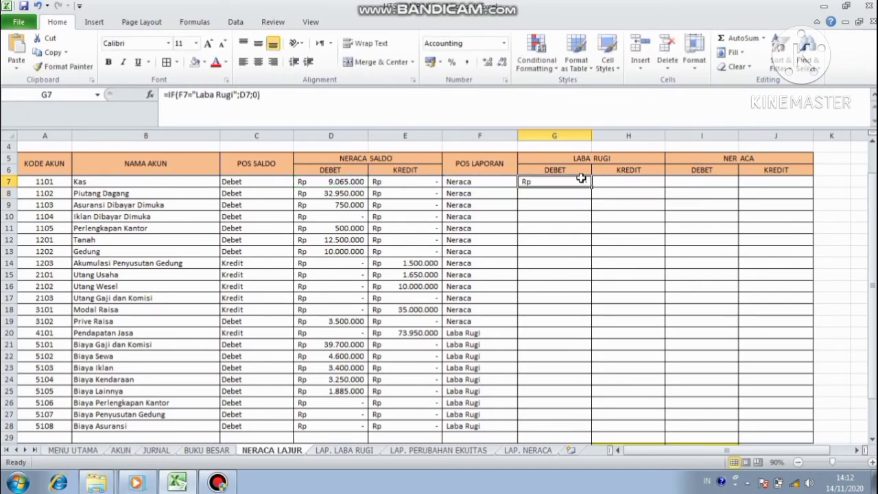
drag(593, 184, 574, 391)
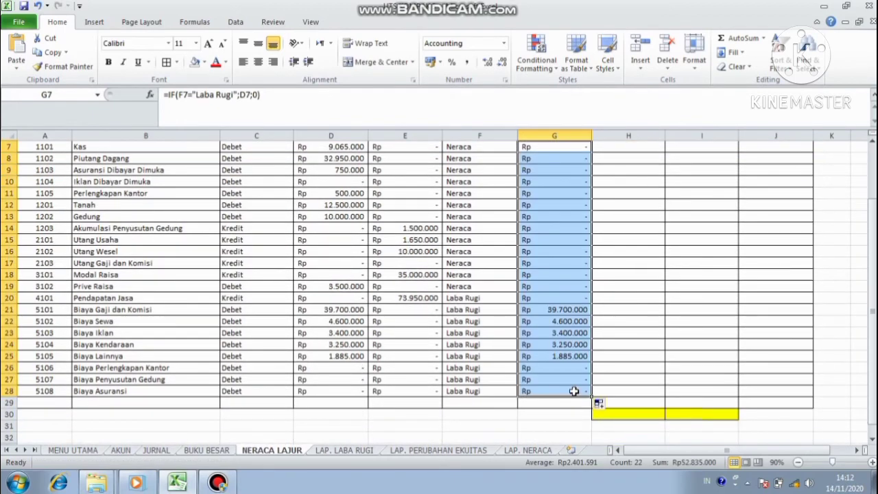
Enter =IF(F7="Laba Rugi";E7;0) in H7 under LABA RUGI KREDIT and fill it down through row 28
key(Up)
key(Down)
key(Right)
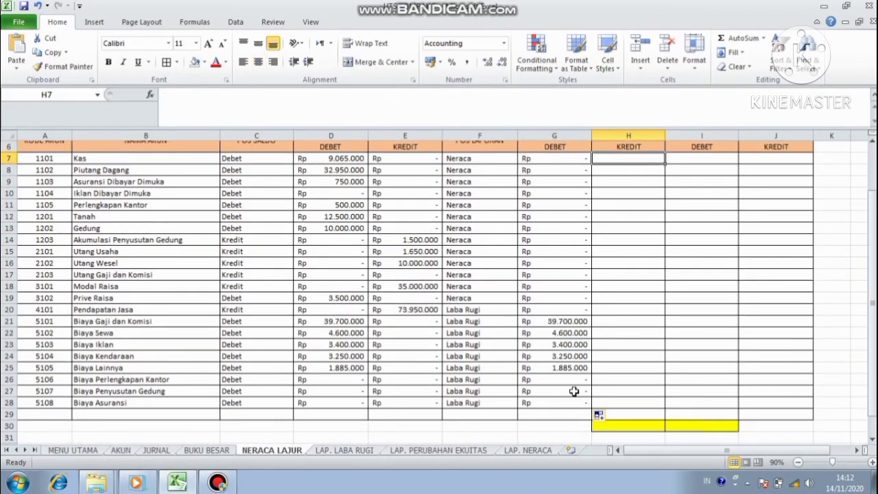
text(=if)
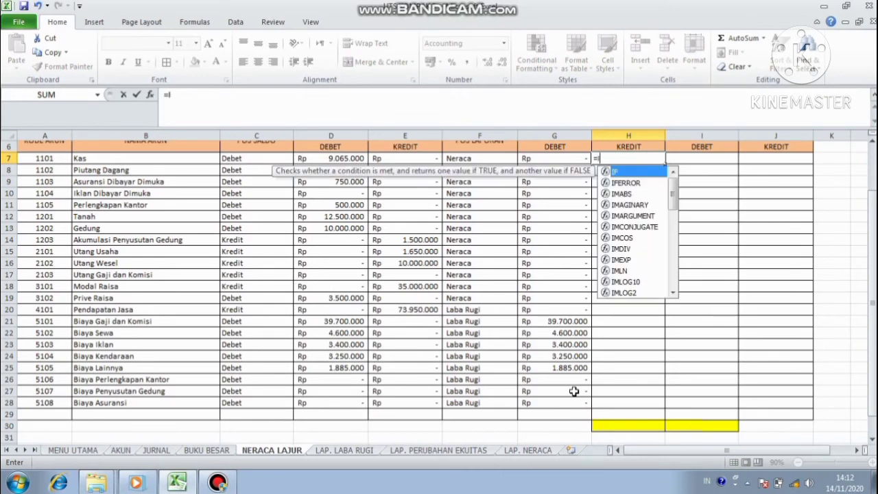
key(Tab)
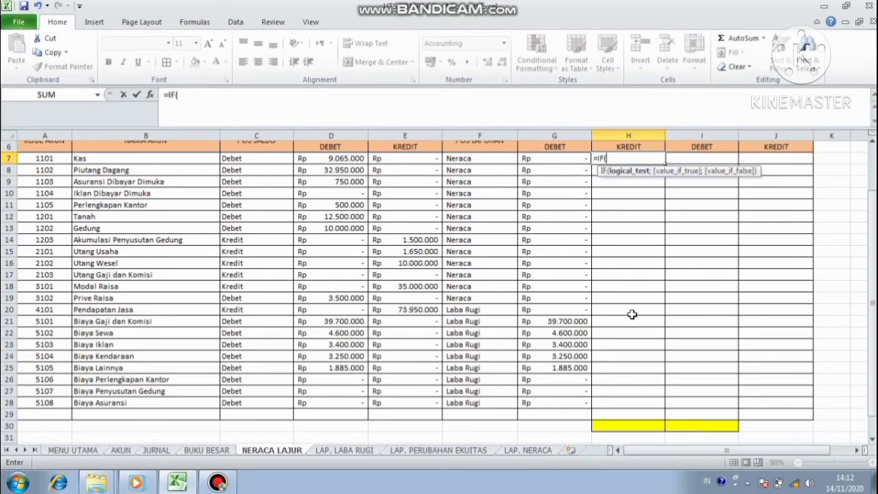
click(483, 162)
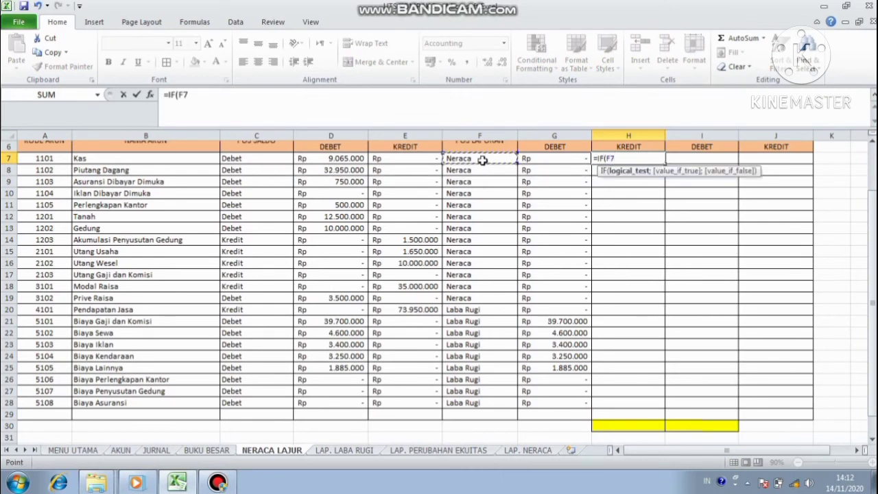
text(="Laba R)
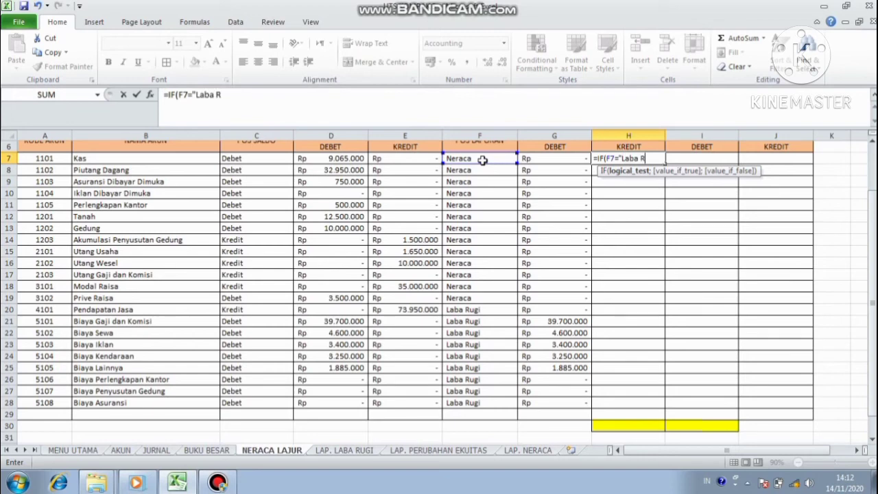
text(ugi";)
click(391, 159)
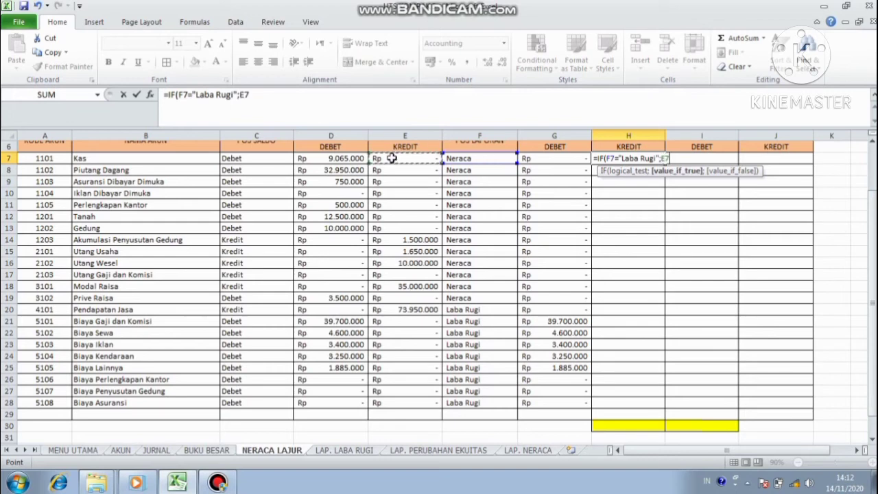
text(;)
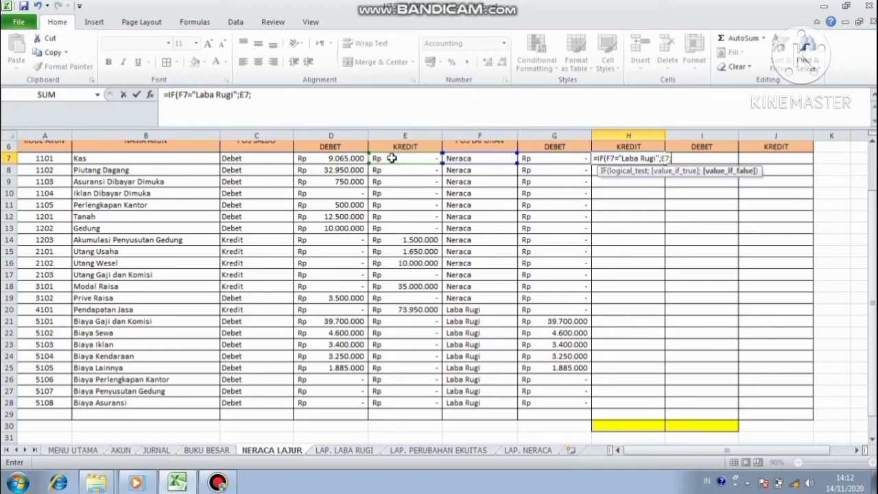
text(0))
key(Return)
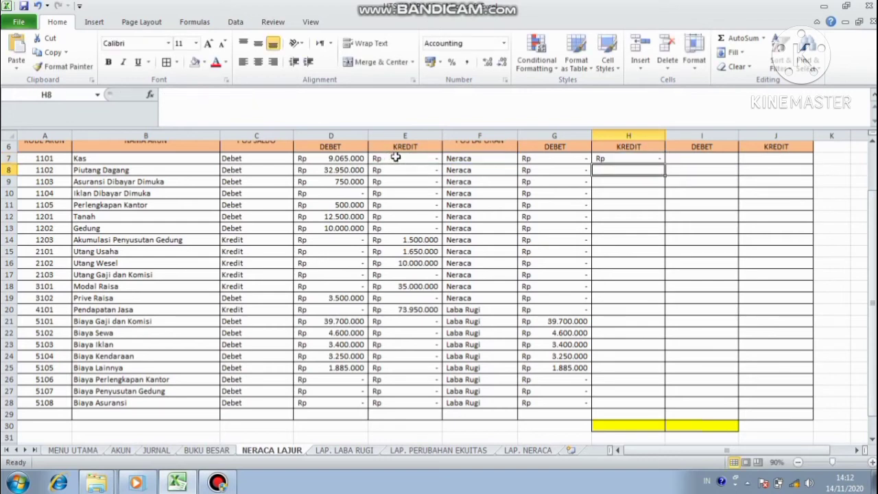
click(659, 158)
drag(664, 163, 657, 408)
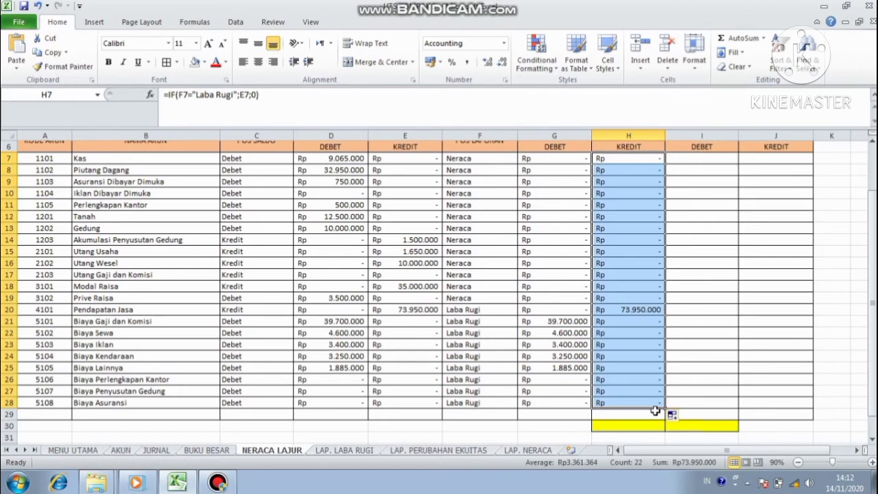
Enter =IF(F7="Neraca";D7;0) in I7 under NERACA DEBET and fill it down through row 28
click(690, 163)
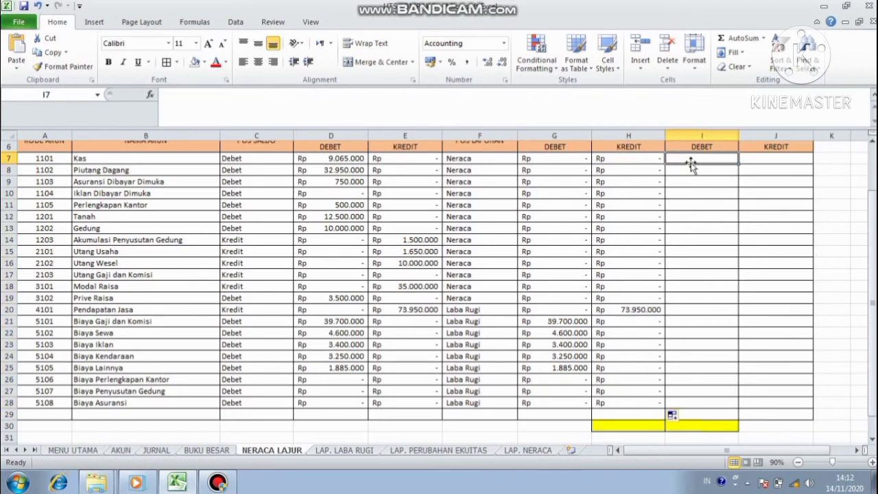
text(=IF)
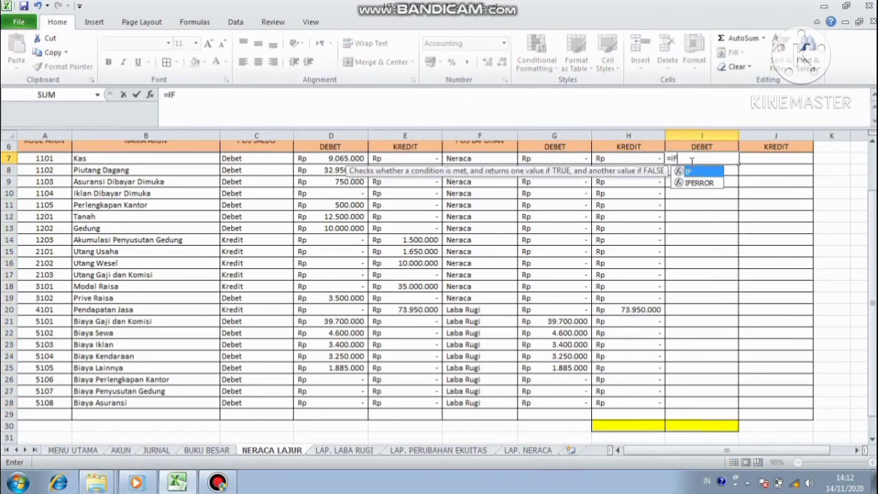
text(()
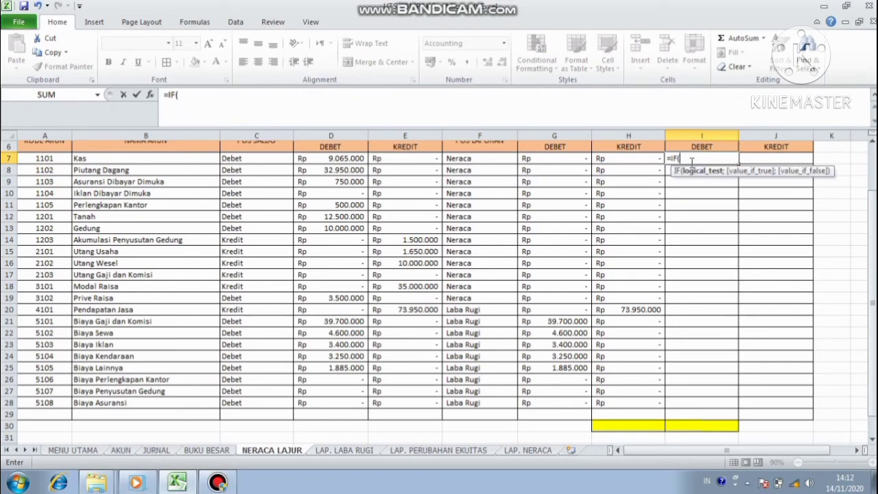
click(502, 159)
text(="Neraca)
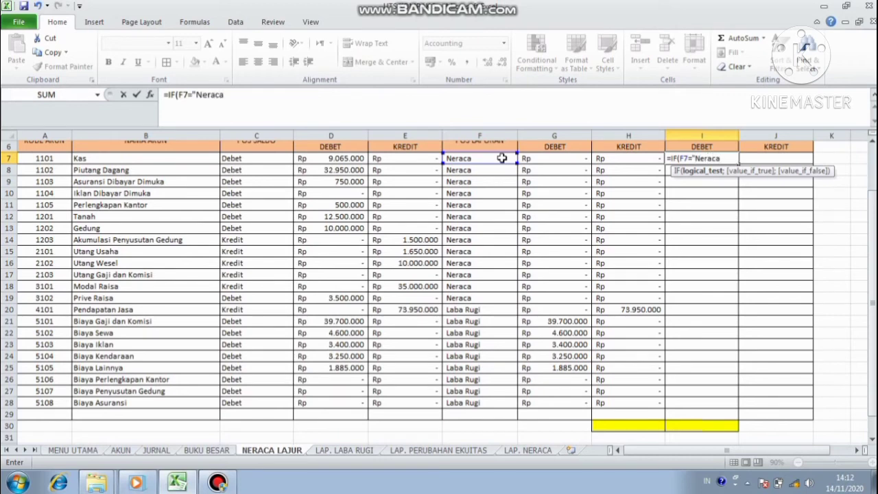
text(";)
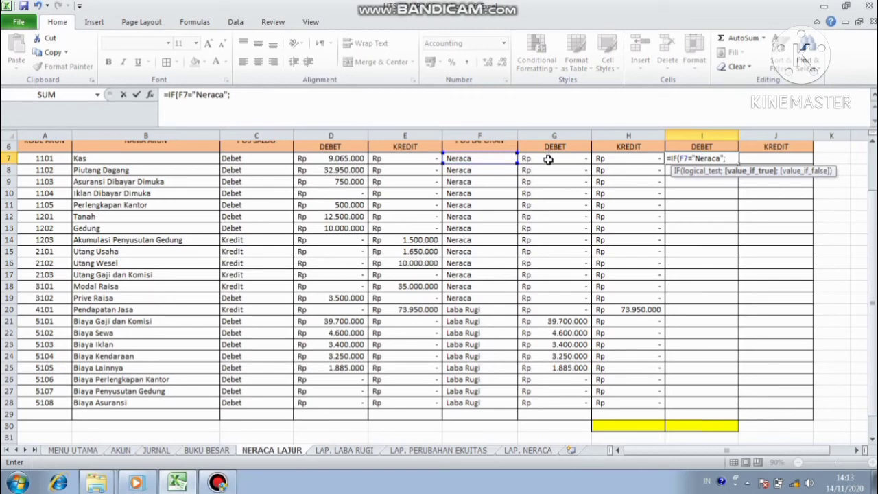
click(549, 159)
key(BackSpace)
key(BackSpace)
click(360, 159)
text(;0))
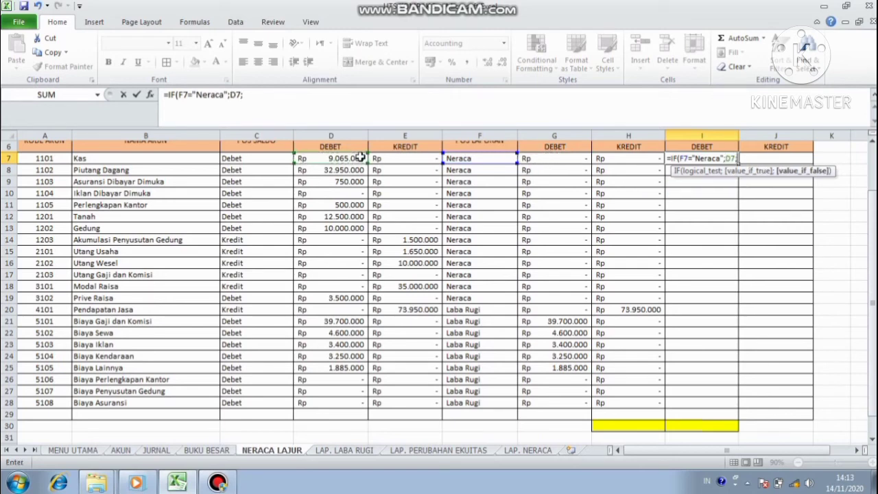
key(Return)
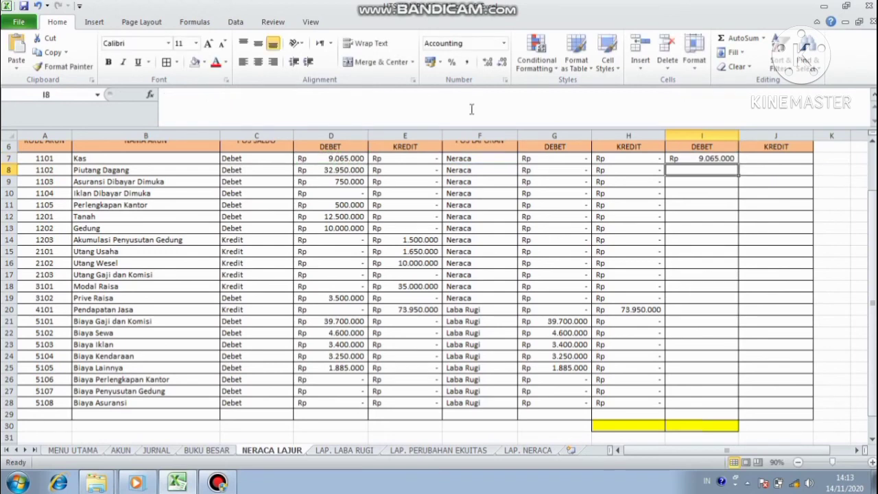
click(692, 158)
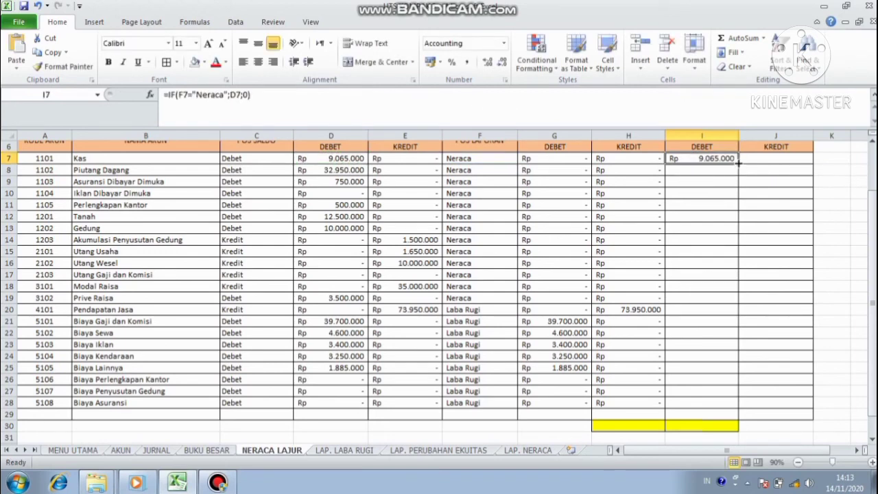
drag(739, 159, 732, 410)
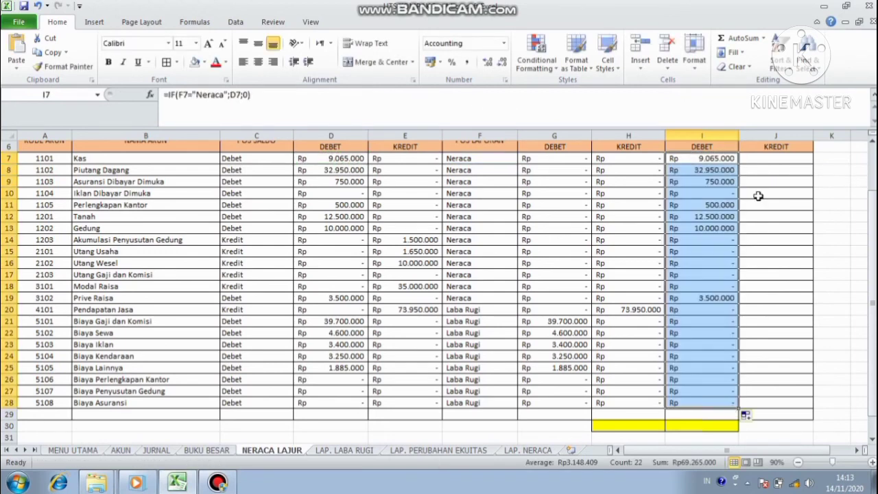
Enter =IF(F7="Neraca";E7;0) in J7 as the first formula of the NERACA KREDIT column
click(773, 158)
text(=)
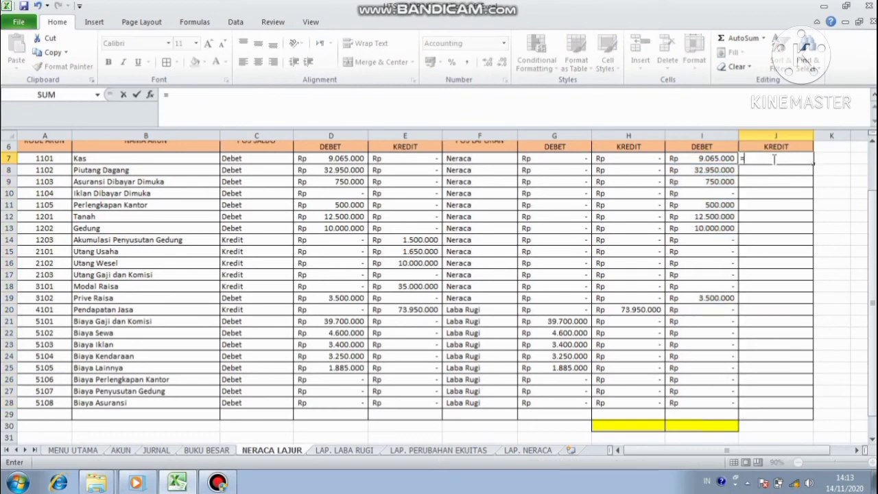
text(IF()
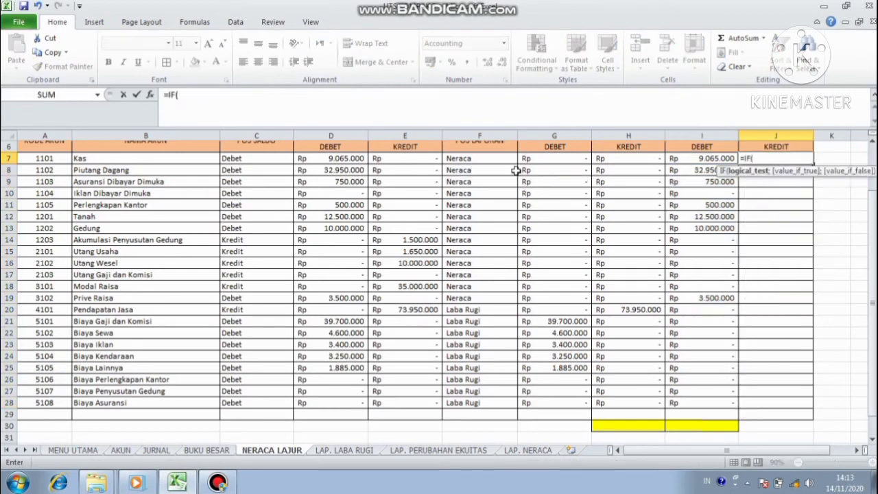
click(488, 158)
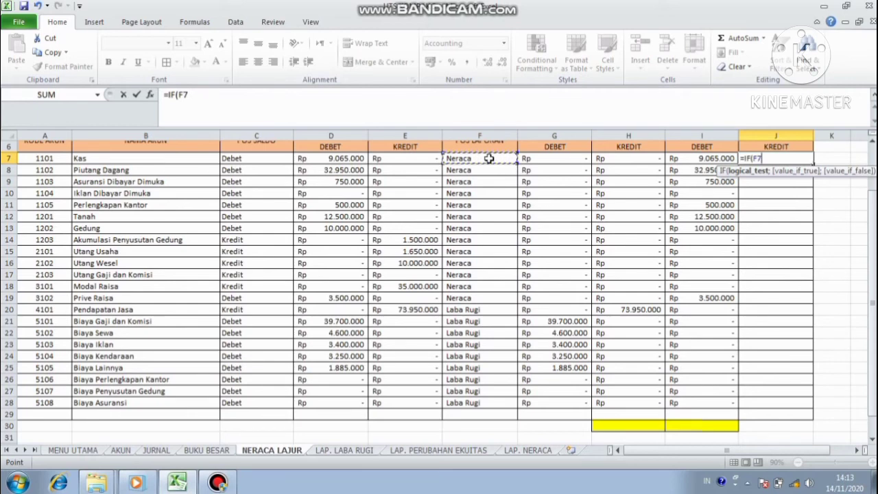
text(="Neraca)
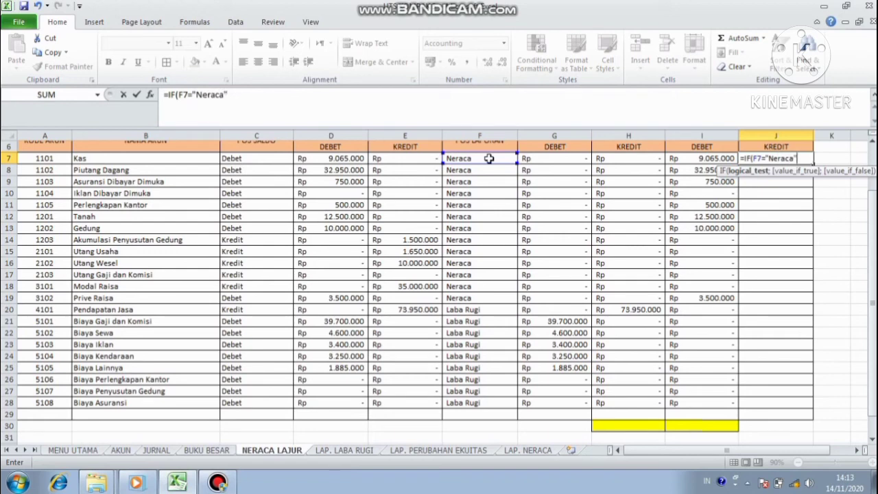
text(";)
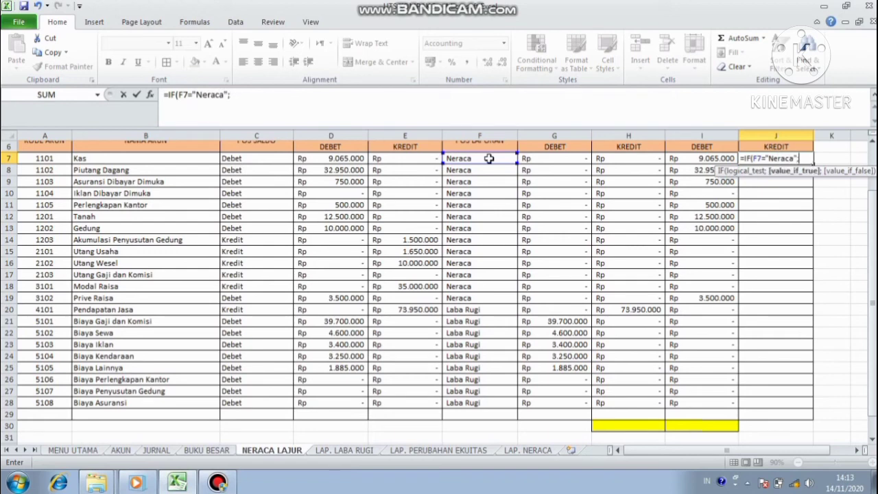
click(396, 162)
text(;)
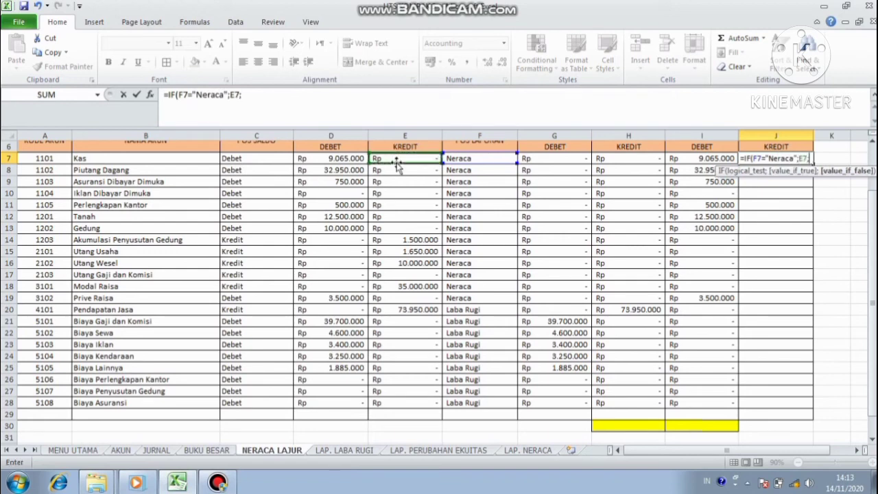
text(0))
key(Return)
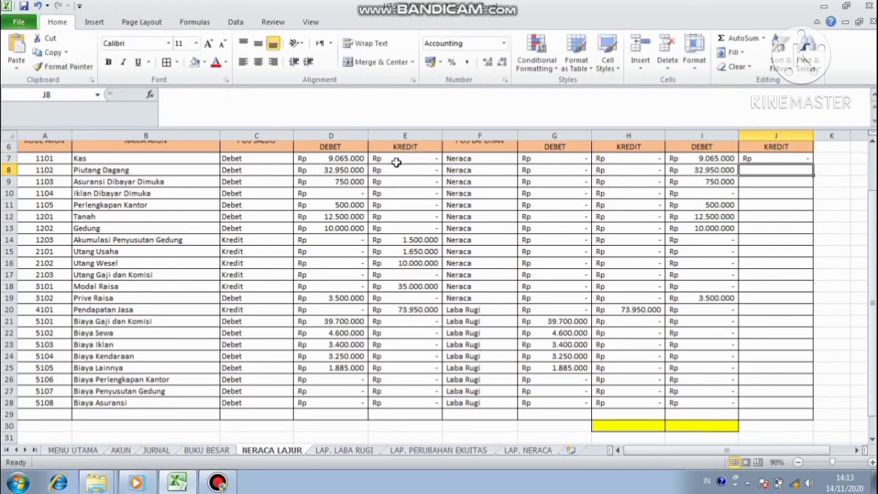
Fill the J7 formula down the NERACA KREDIT column through row 28
click(762, 158)
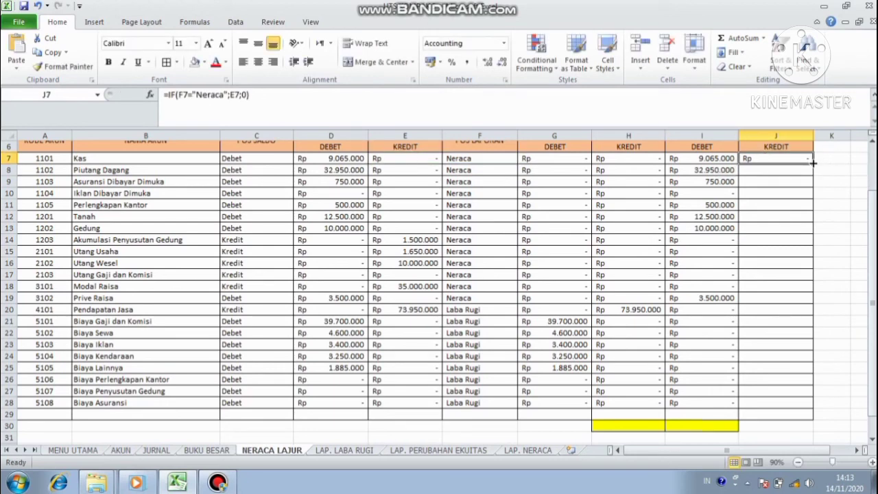
drag(814, 164, 781, 405)
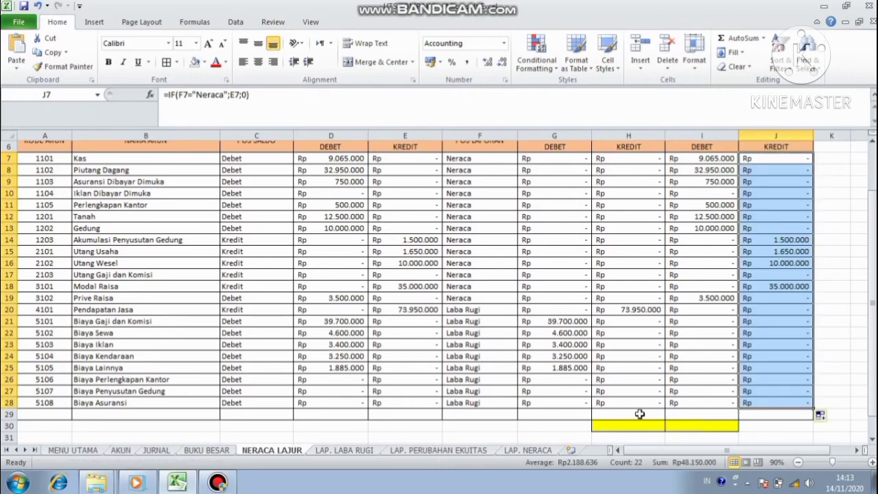
Label B29 as JUMLAH and total the first DEBET column in D29 with =SUM(D7:D28)
click(201, 415)
text(JUMLAH)
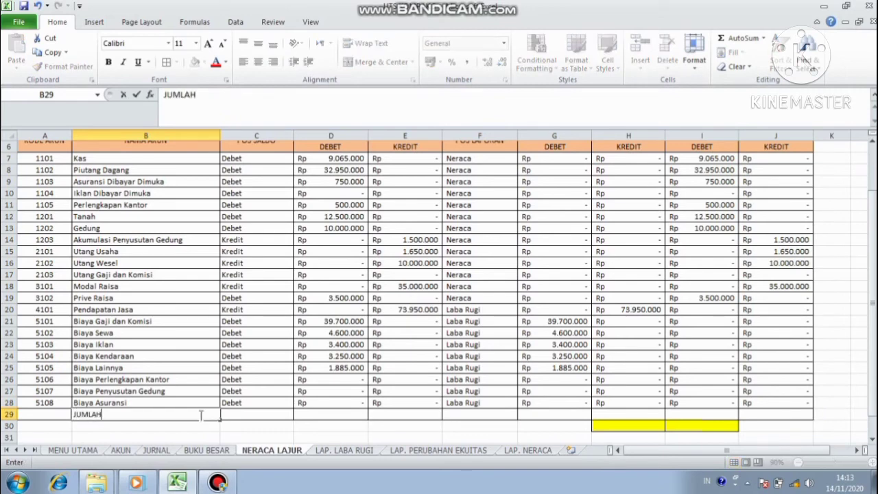
key(Tab)
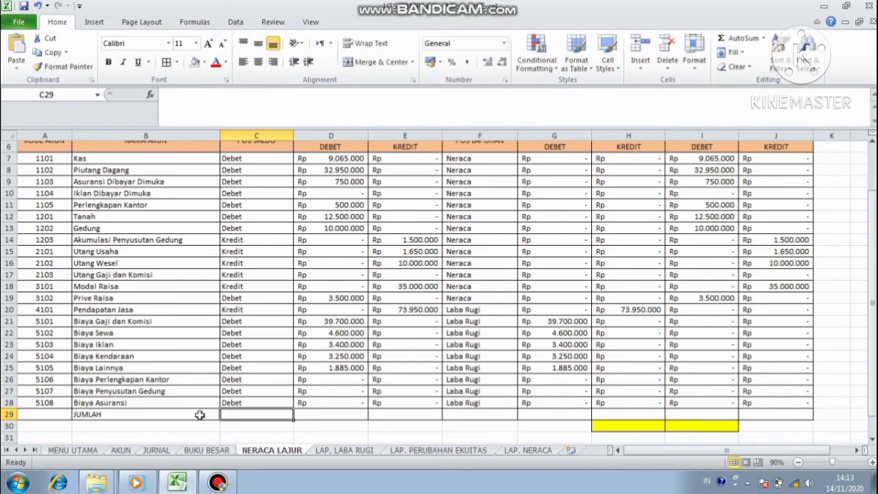
key(Tab)
text(=SU)
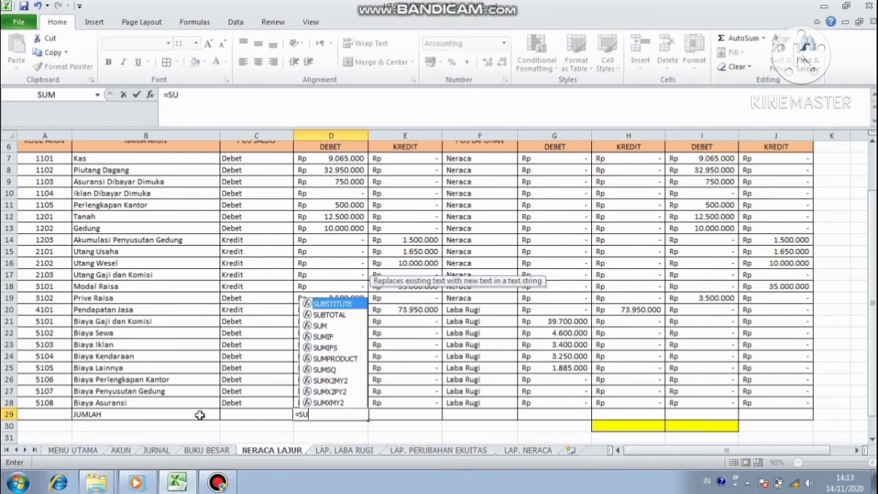
text(M()
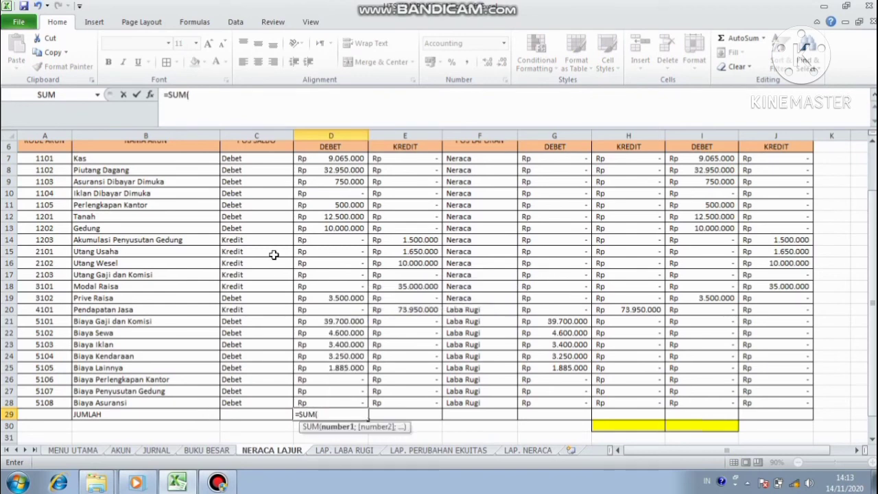
drag(332, 159, 343, 403)
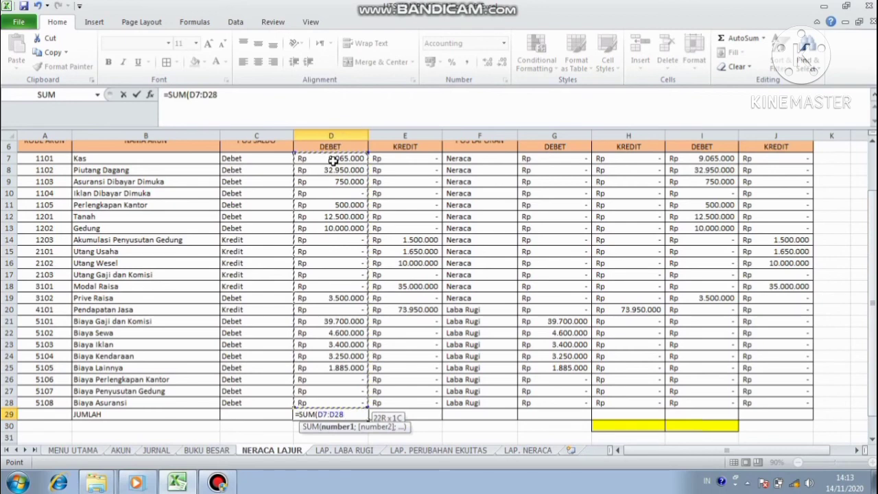
key(Return)
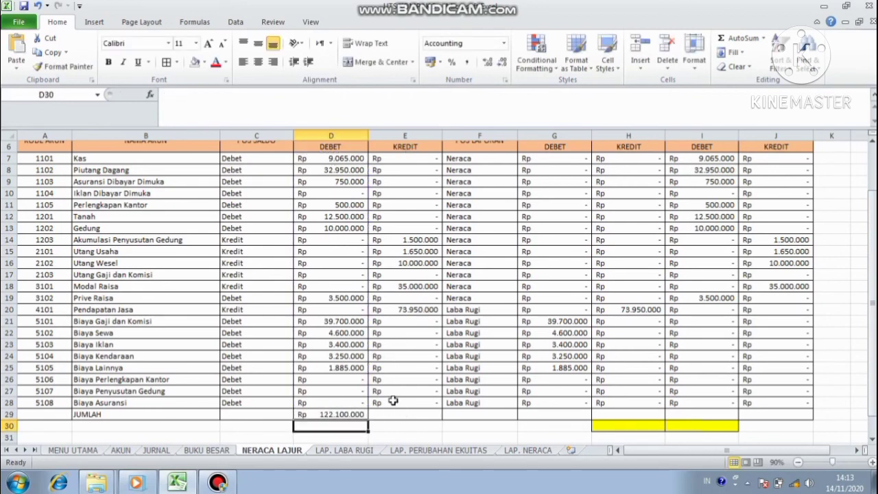
Total the first KREDIT column in E29 with =SUM(E7:E28)
click(393, 413)
text(=)
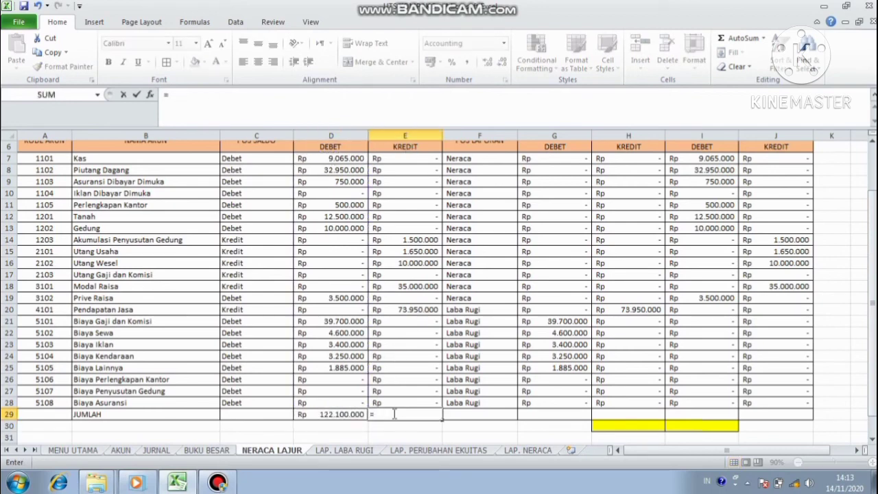
text(SUM()
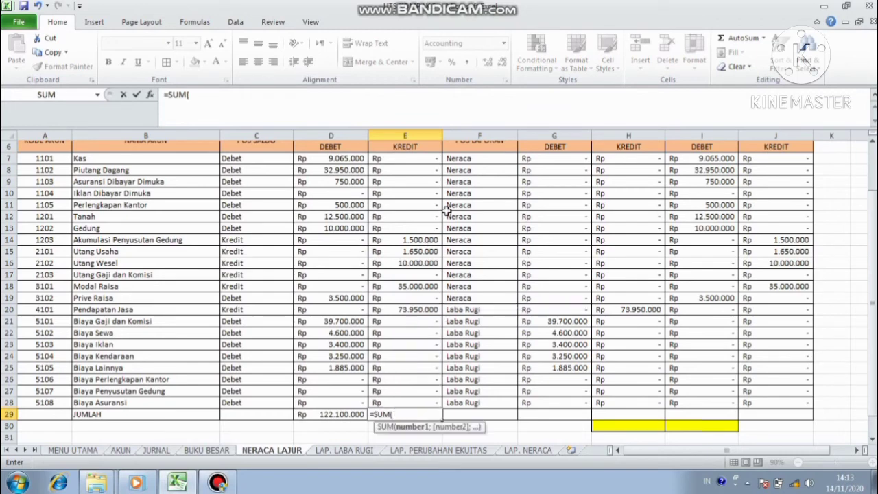
drag(421, 163, 418, 161)
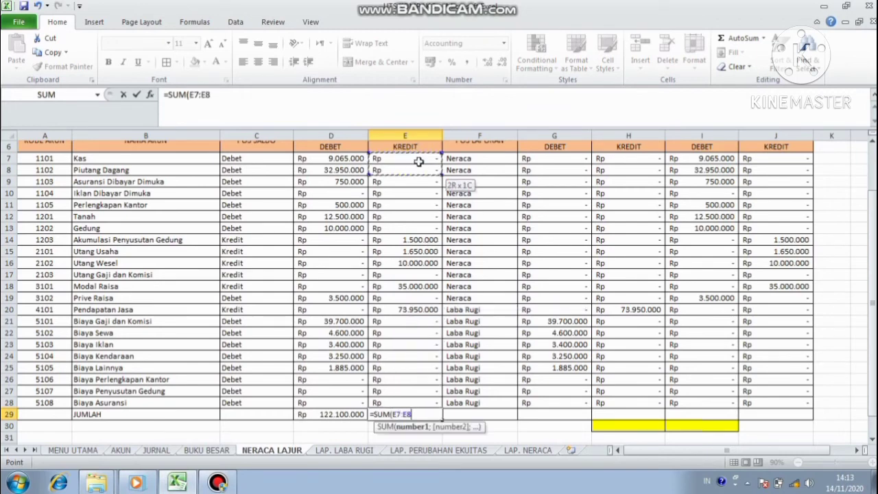
key(shift+Down)
key(shift+Down)
key(shift+Down)
key(shift+Down)
key(shift+Down)
key(shift+Down)
key(shift+Down)
key(shift+Down)
key(shift+Down)
key(shift+Down)
key(shift+Down)
key(shift+Down)
key(shift+Down)
key(shift+Down)
key(shift+Down)
key(shift+Down)
key(shift+Down)
key(shift+Down)
key(shift+Down)
key(shift+Down)
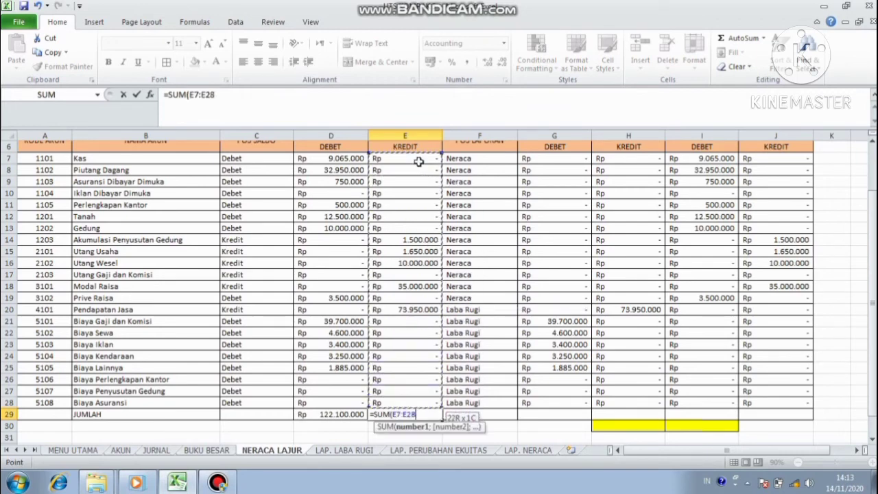
key(Return)
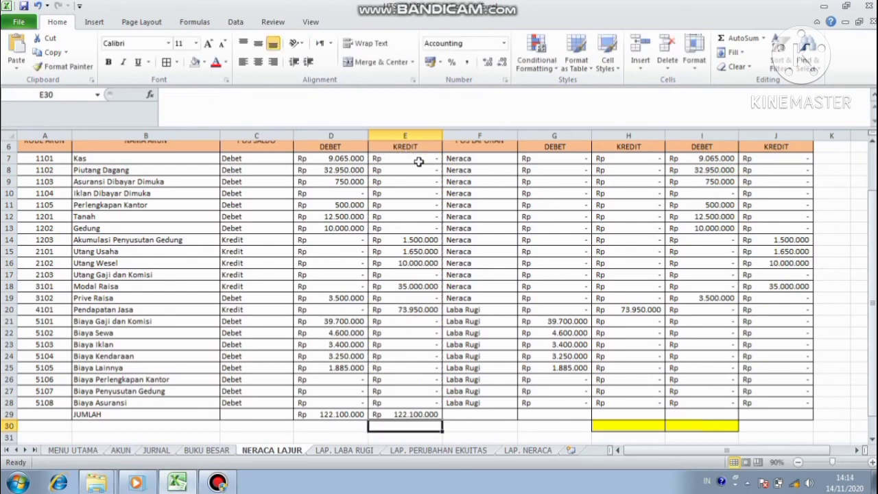
Total the LABA RUGI DEBET column in G29 with =SUM(G7:G28)
click(541, 414)
text(=)
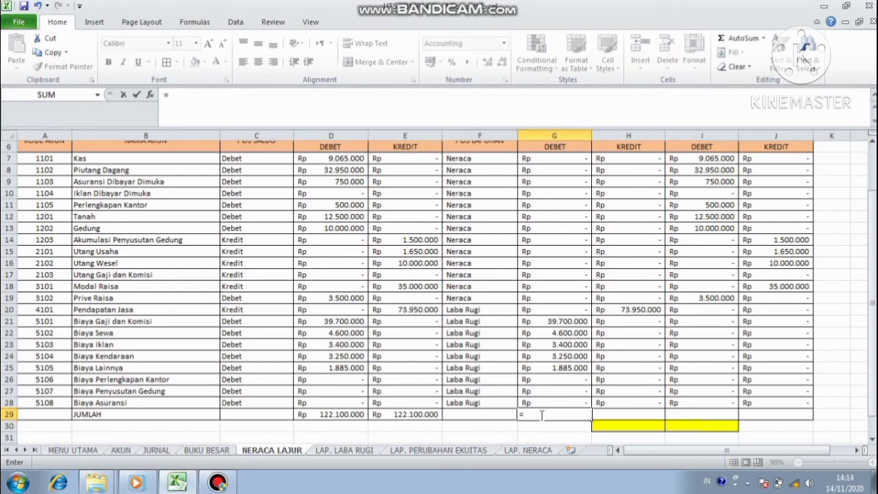
text(SUM()
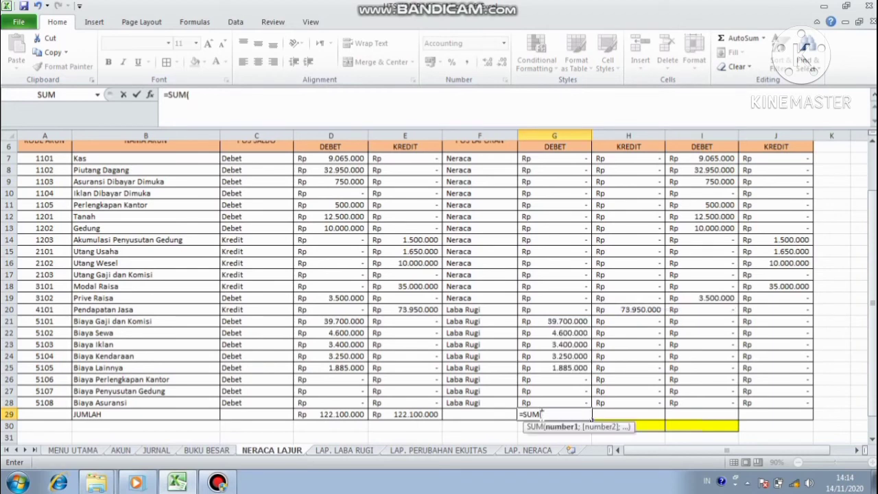
drag(561, 157, 563, 158)
key(shift+Down)
key(shift+Down)
key(shift+Down)
key(shift+Down)
key(shift+Down)
key(shift+Down)
key(shift+Down)
key(shift+Down)
key(shift+Down)
key(shift+Down)
key(shift+Down)
key(shift+Down)
key(shift+Down)
key(shift+Down)
key(shift+Down)
key(shift+Down)
key(shift+Down)
key(shift+Down)
key(shift+Down)
key(shift+Down)
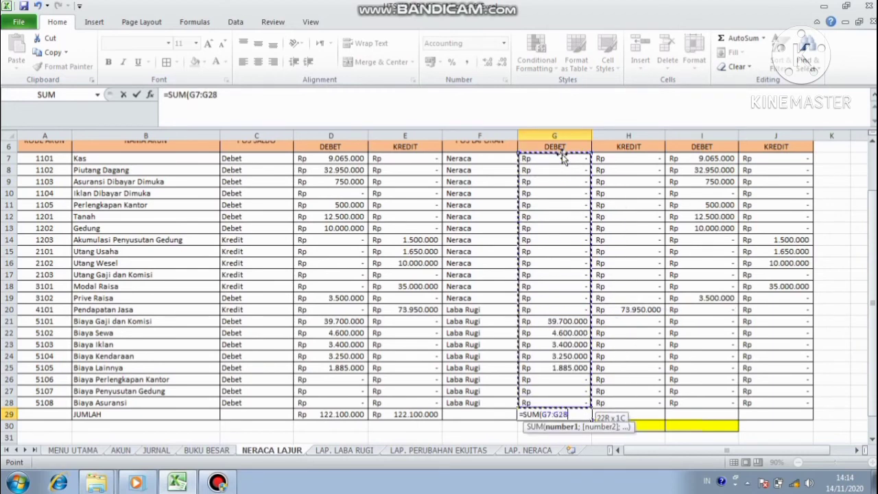
key(Return)
Total the LABA RUGI KREDIT column in H29 with =SUM(H7:H28)
click(604, 415)
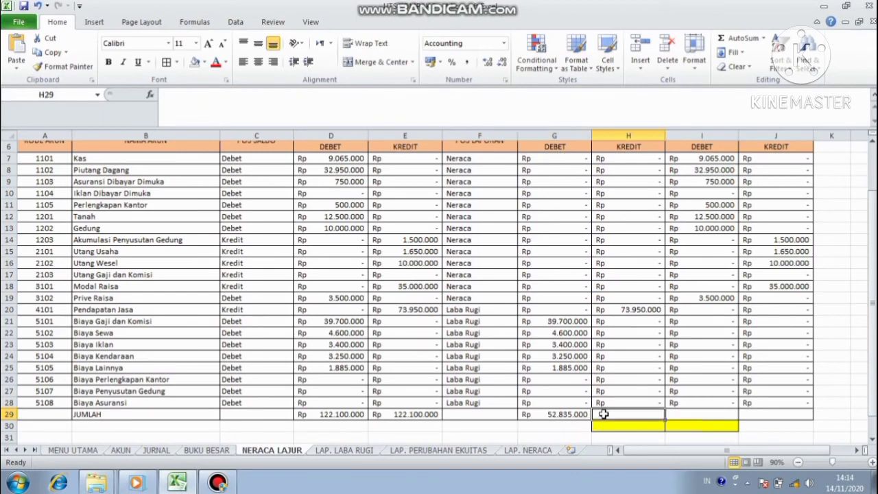
text(=S)
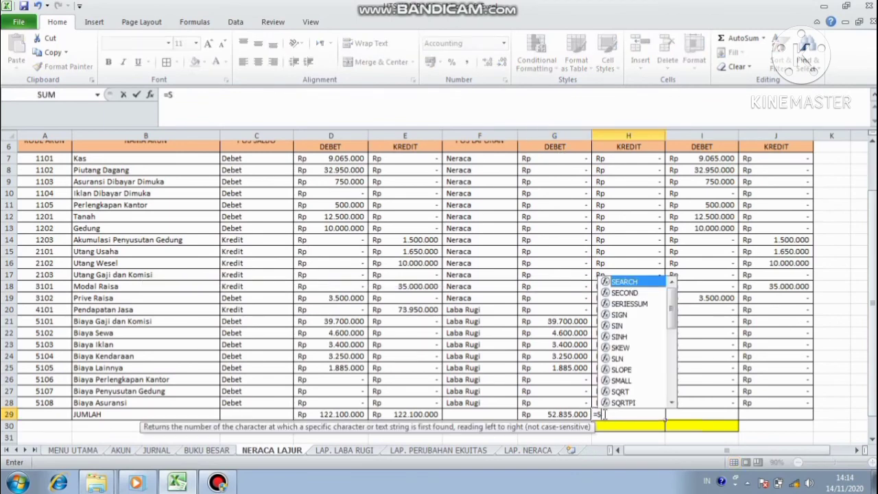
text(UM()
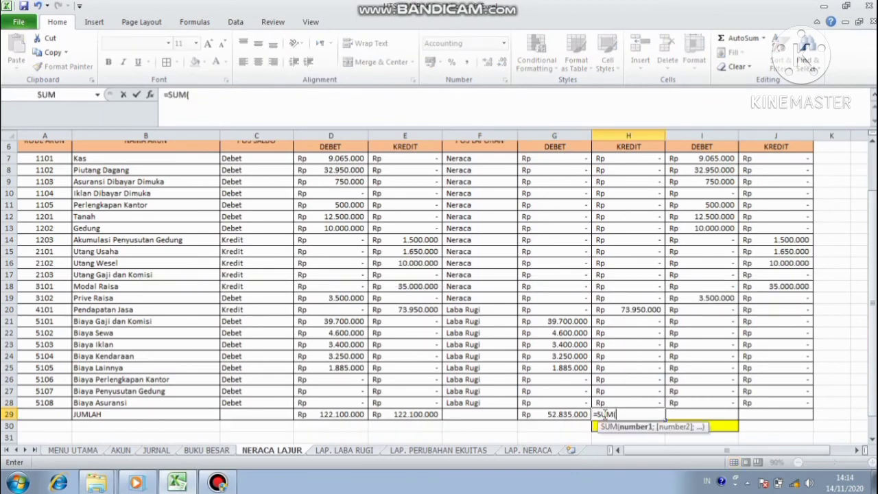
click(635, 160)
key(shift+Down)
key(shift+Down)
key(shift+Down)
key(shift+Down)
key(shift+Down)
key(shift+Down)
key(shift+Down)
key(shift+Down)
key(shift+Down)
key(shift+Down)
key(shift+Down)
key(shift+Down)
key(shift+Down)
key(shift+Down)
key(shift+Down)
key(shift+Down)
key(shift+Down)
key(shift+Down)
key(shift+Down)
key(shift+Down)
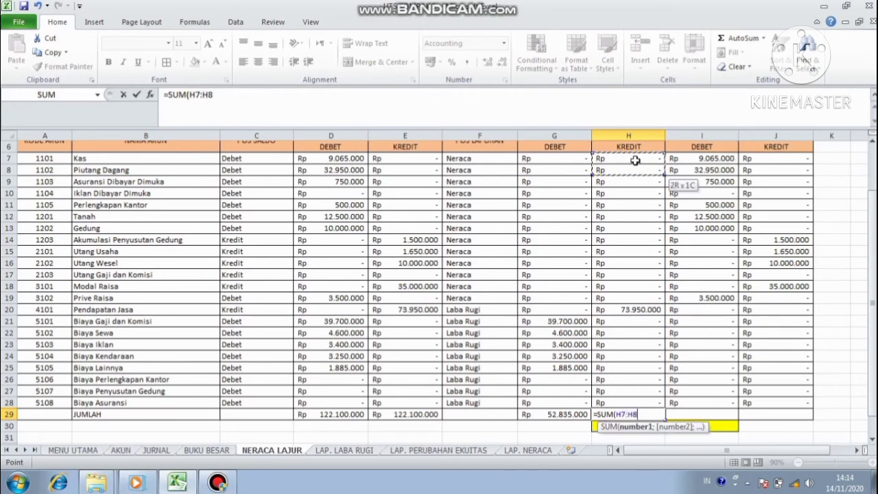
key(Return)
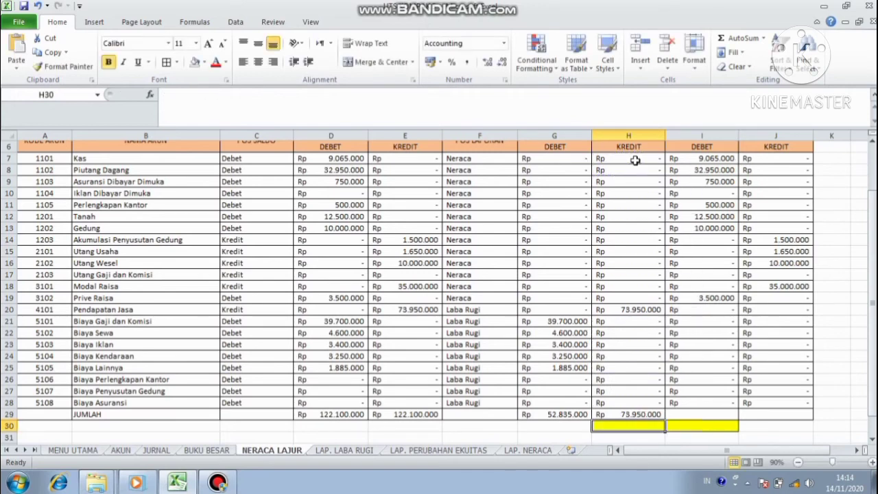
Total the NERACA DEBET column in I29 with =SUM(I7:I28)
click(697, 414)
text(=SUM()
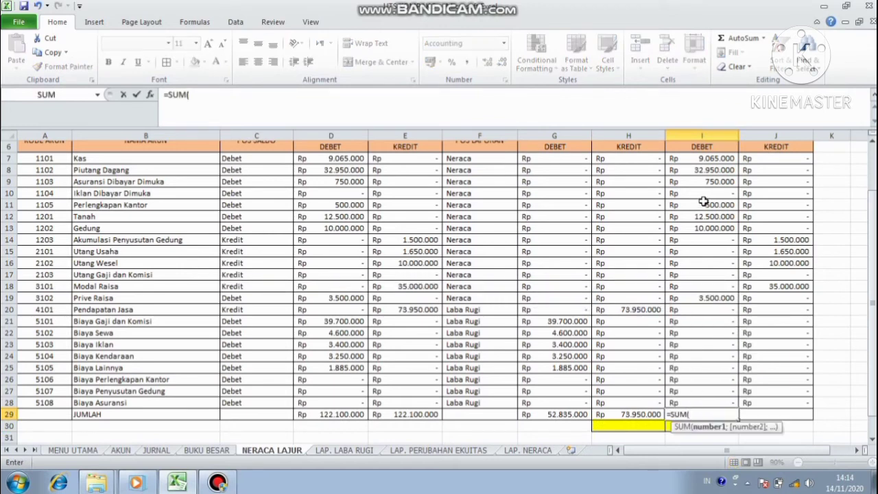
click(708, 159)
key(shift+Down)
key(shift+Down)
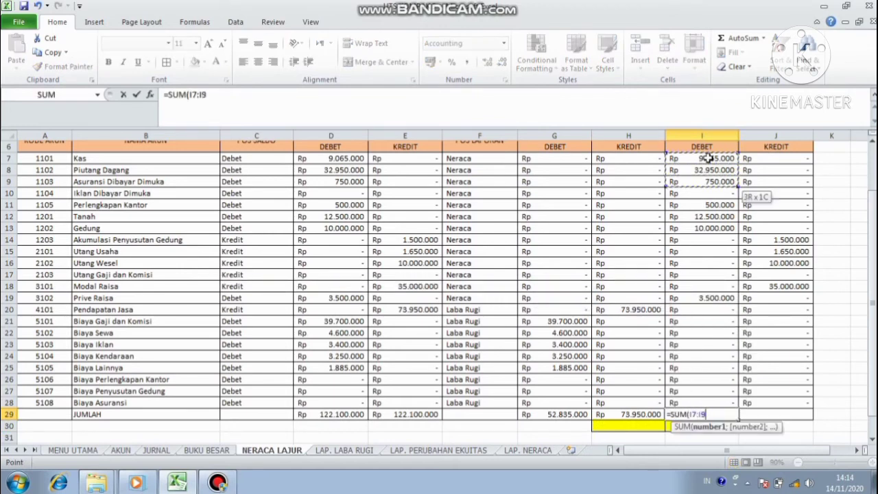
key(shift+Down)
key(shift+Down)
key(shift+Down)
key(shift+Down)
key(shift+Down)
key(shift+Down)
key(shift+Down)
key(shift+Down)
key(shift+Down)
key(shift+Down)
key(shift+Down)
key(shift+Down)
key(shift+Down)
key(shift+Down)
key(shift+Down)
key(shift+Down)
key(shift+Down)
key(shift+Down)
key(shift+Down)
key(Return)
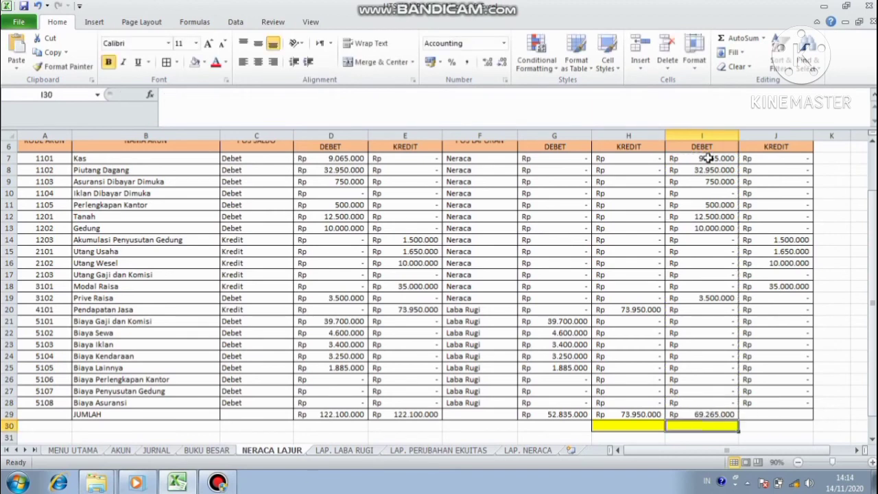
Total the NERACA KREDIT column in J29 with =SUM(J7:J28)
click(771, 416)
text(=)
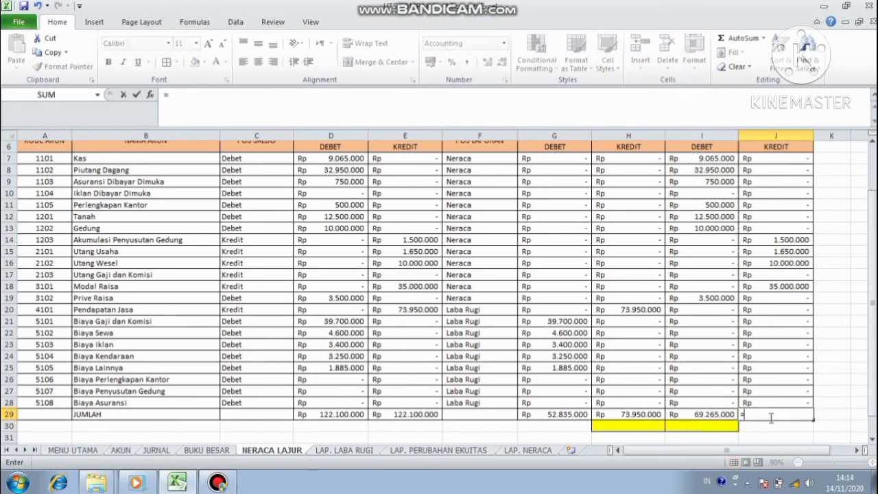
text(SUM()
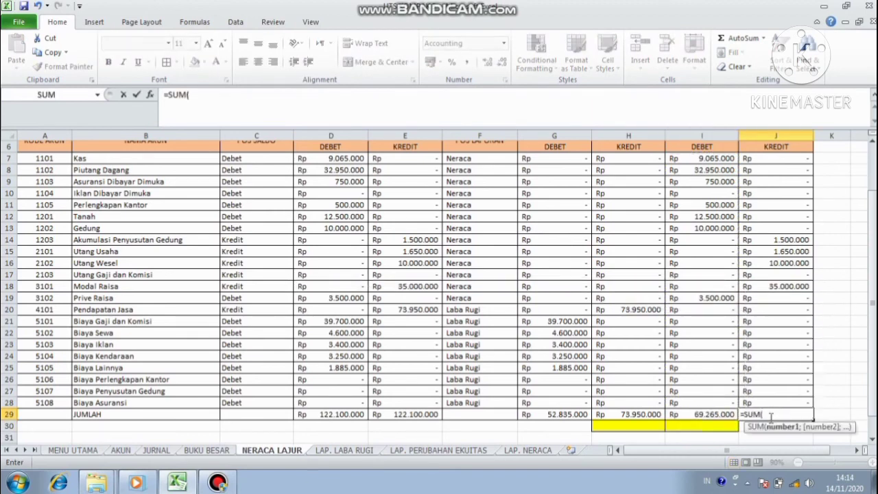
drag(791, 160, 794, 164)
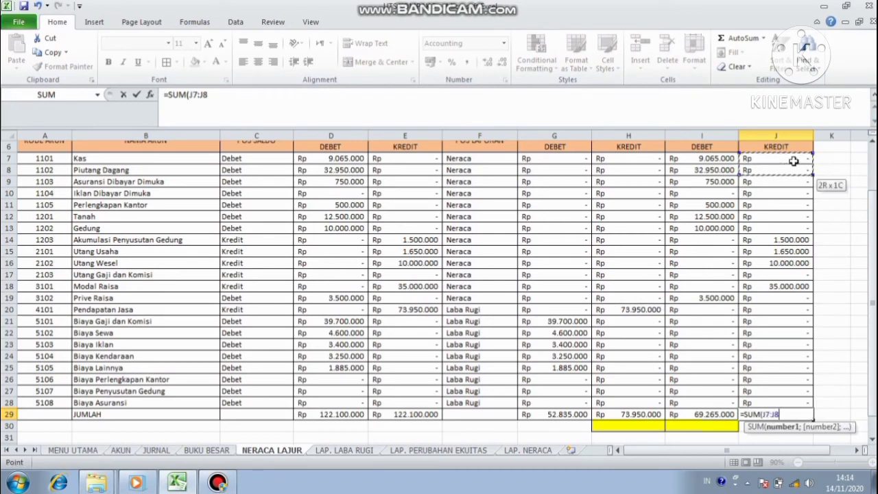
key(shift+Down)
key(shift+Down)
key(shift+Down)
key(shift+Down)
key(shift+Down)
key(shift+Down)
key(shift+Down)
key(shift+Down)
key(shift+Down)
key(shift+Down)
key(shift+Down)
key(shift+Down)
key(shift+Down)
key(shift+Down)
key(shift+Down)
key(shift+Down)
key(shift+Down)
key(shift+Down)
key(shift+Down)
key(shift+Down)
key(shift+Up)
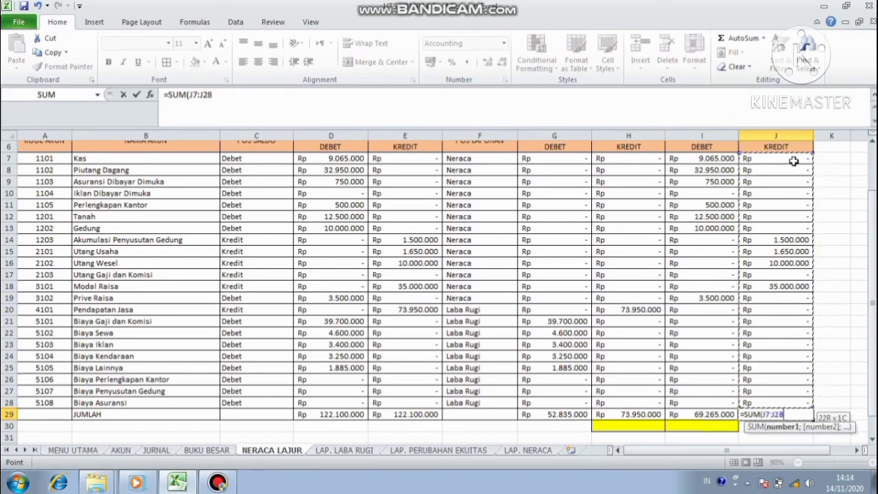
key(Return)
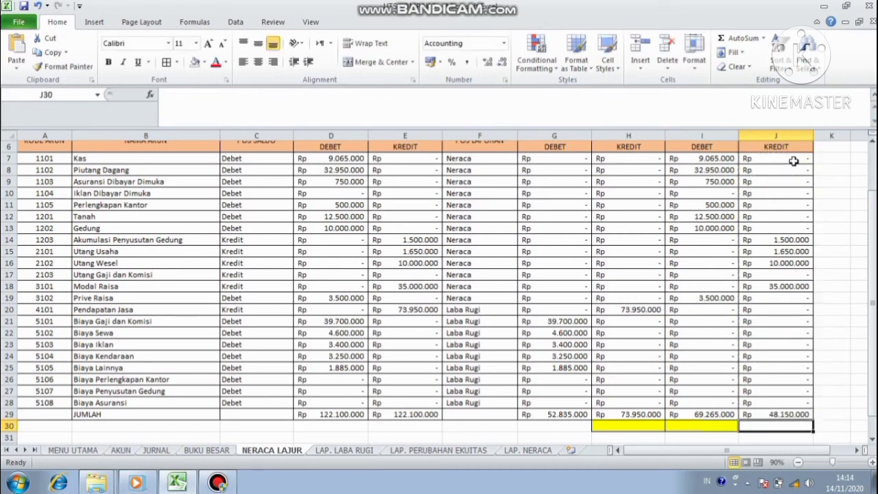
Enter =H29-G29 in the yellow cell H30 to get the difference between the LABA RUGI totals
click(649, 427)
text(=)
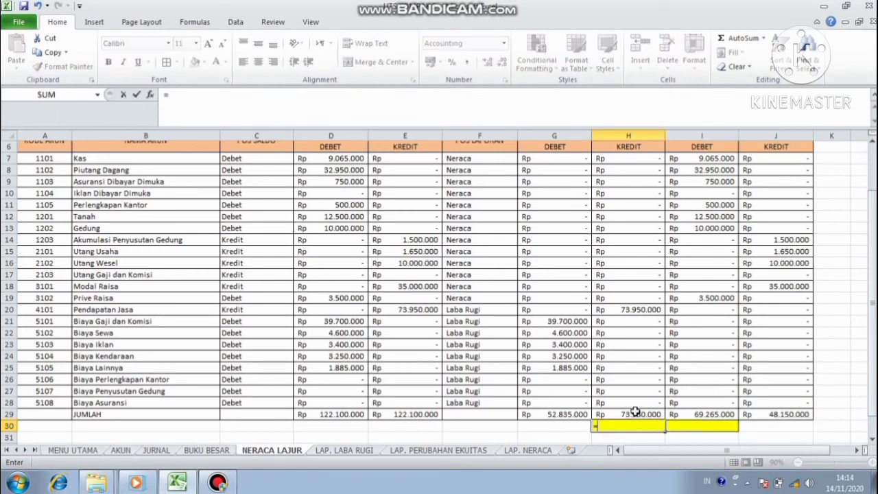
click(636, 413)
text(-)
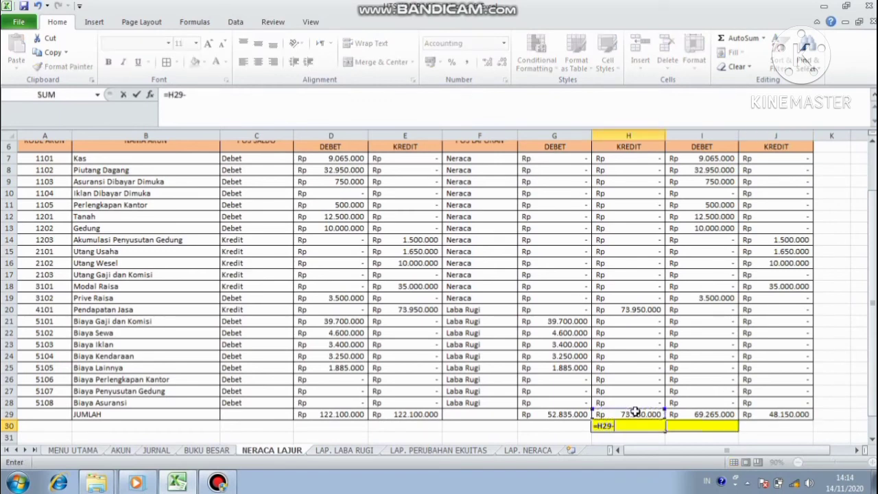
click(569, 421)
click(571, 415)
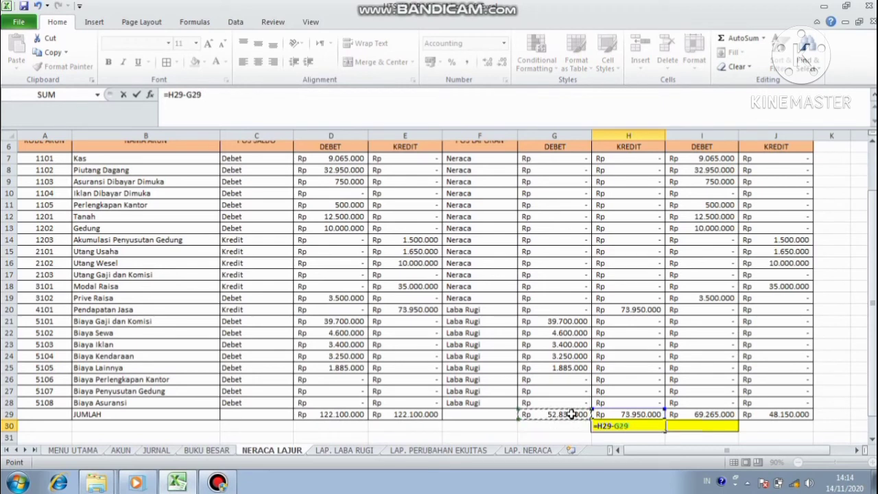
key(Return)
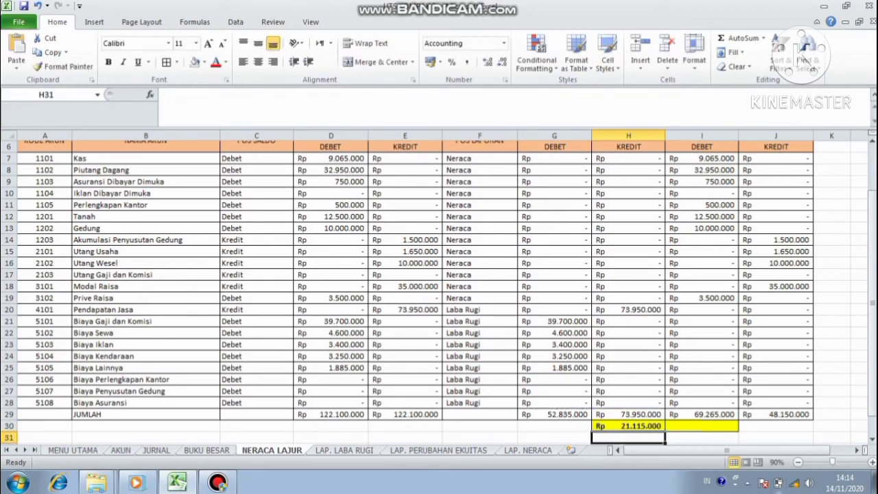
Enter =I29-J29 in the yellow cell I30 to get the difference between the NERACA totals
click(735, 425)
text(=)
click(727, 415)
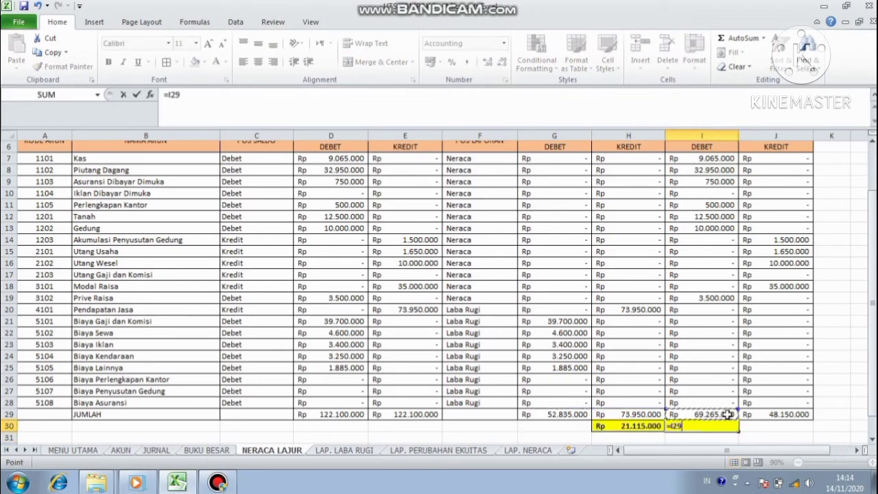
text(-)
click(755, 415)
key(Return)
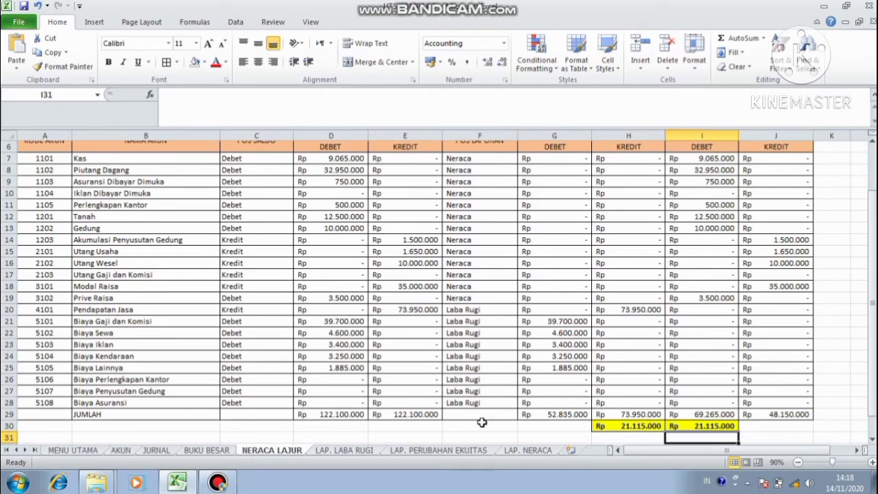
Enter the label "laba bersih sebelum pajak" in cell F30, beside the yellow difference cells
click(481, 423)
text(l)
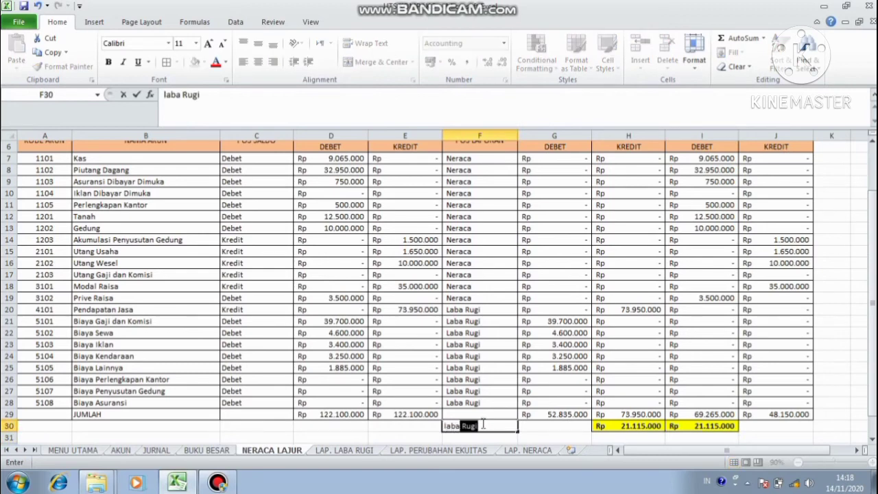
text(aba bersih)
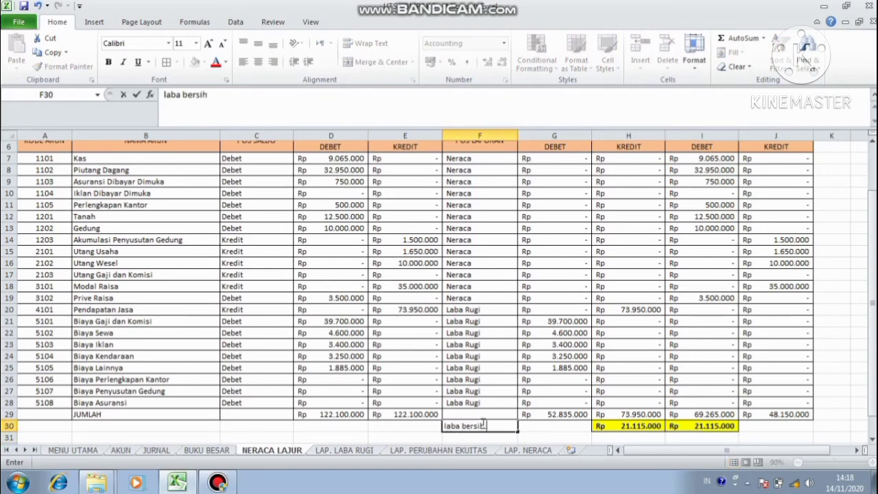
text( sebelum p)
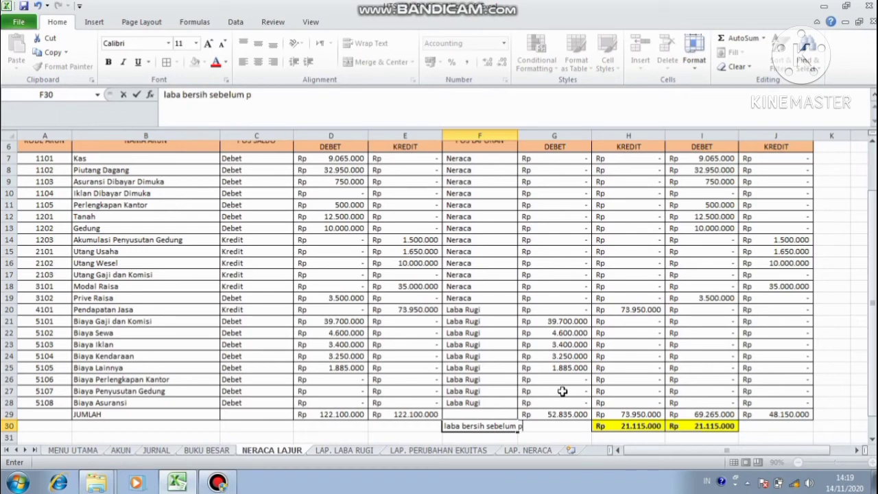
text(ajak)
key(Return)
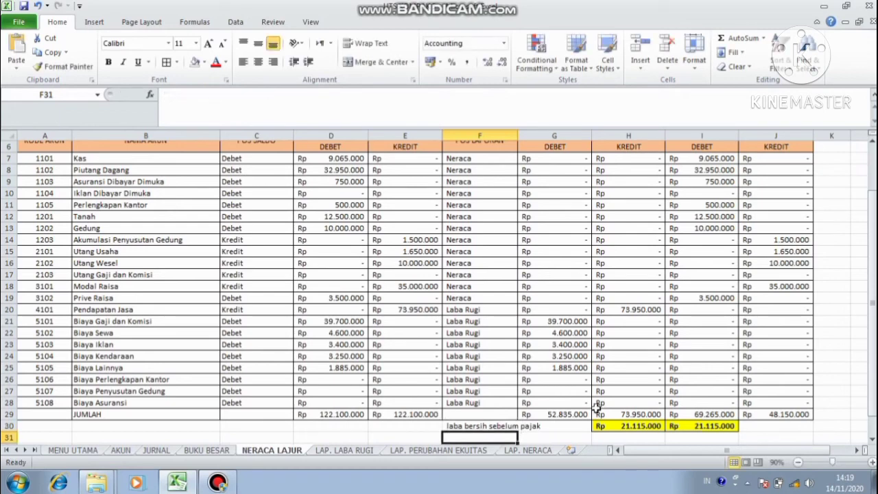
On the LAP. LABA RUGI sheet, link A6 to the Pendapatan Jasa account code with ='NERACA LAJUR'!A20
click(332, 450)
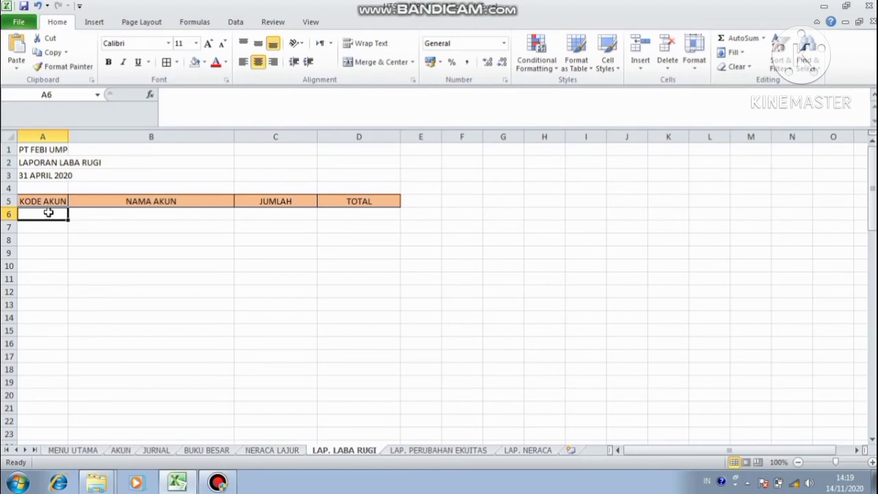
text(=)
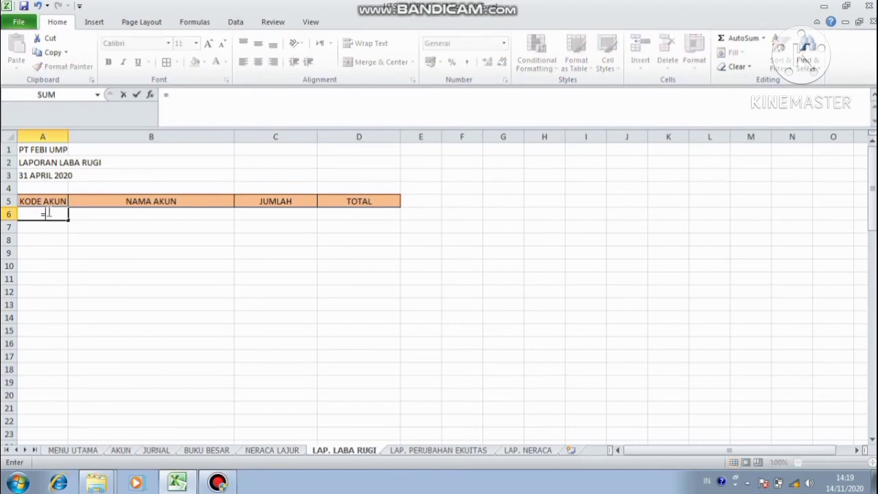
click(262, 450)
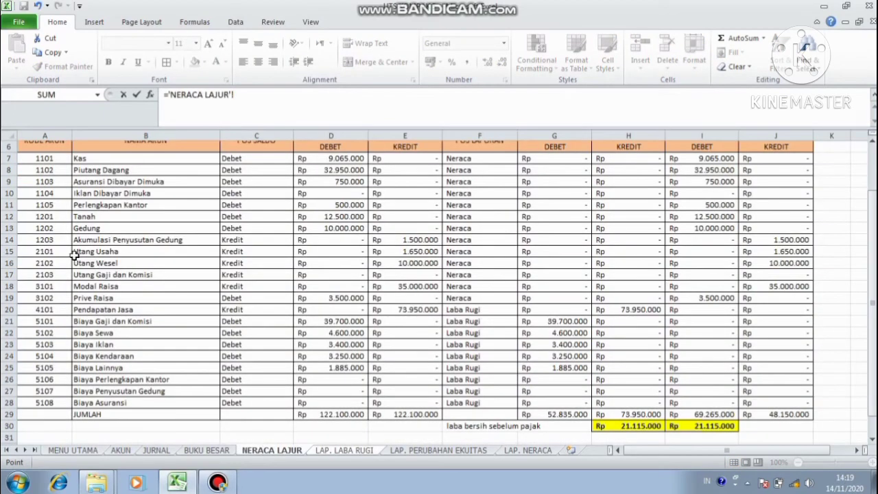
click(58, 310)
key(Return)
Look up the account name in B6 with =VLOOKUP(A6;DAFTAR_AKUN;2;FALSE)
click(110, 216)
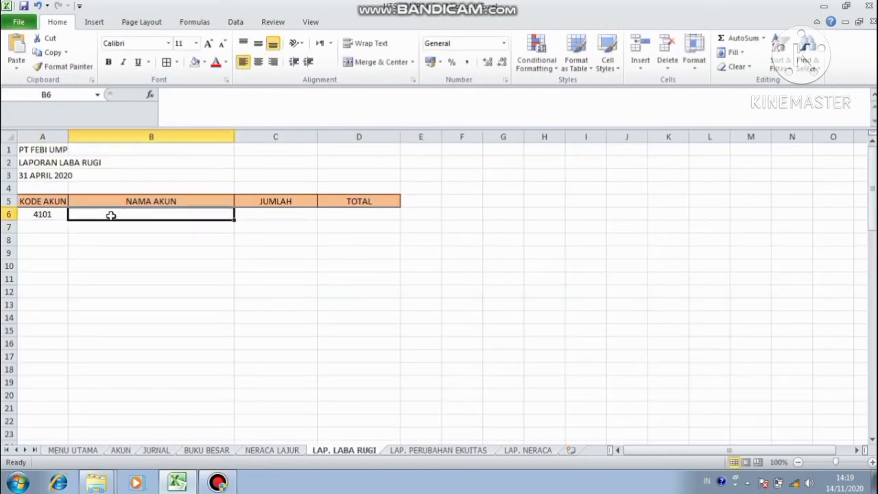
text(=vlo)
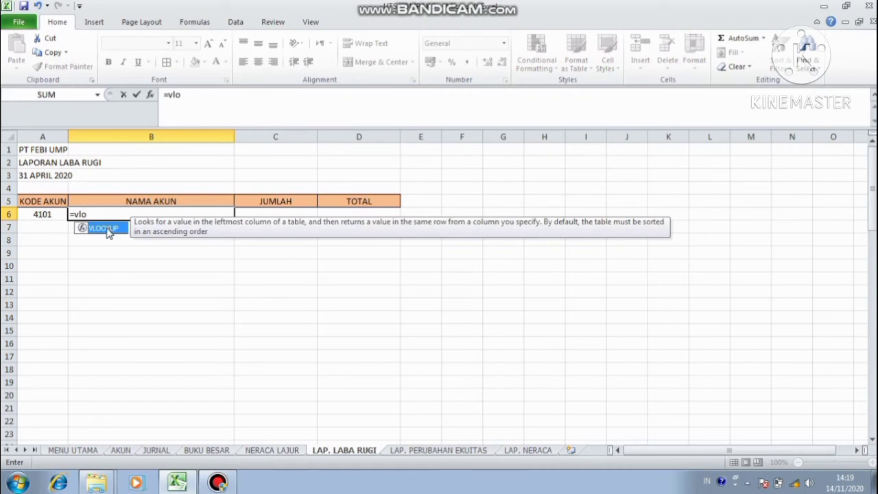
double_click(108, 228)
click(49, 213)
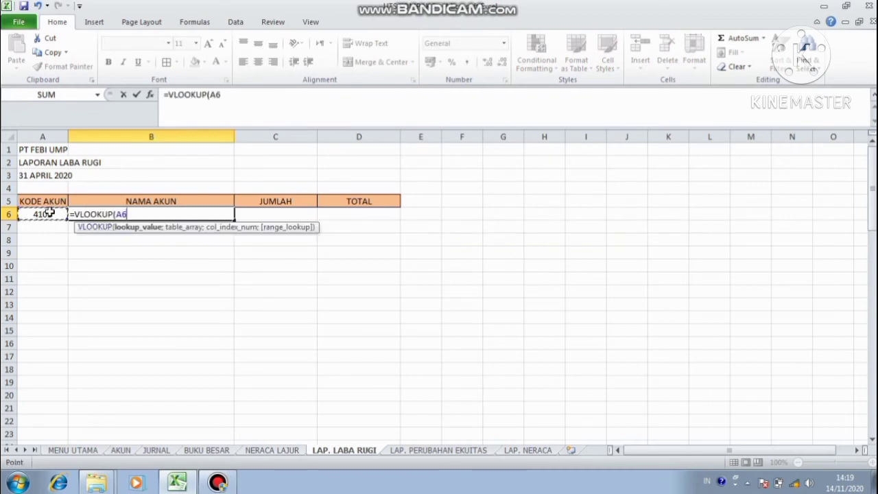
text(;)
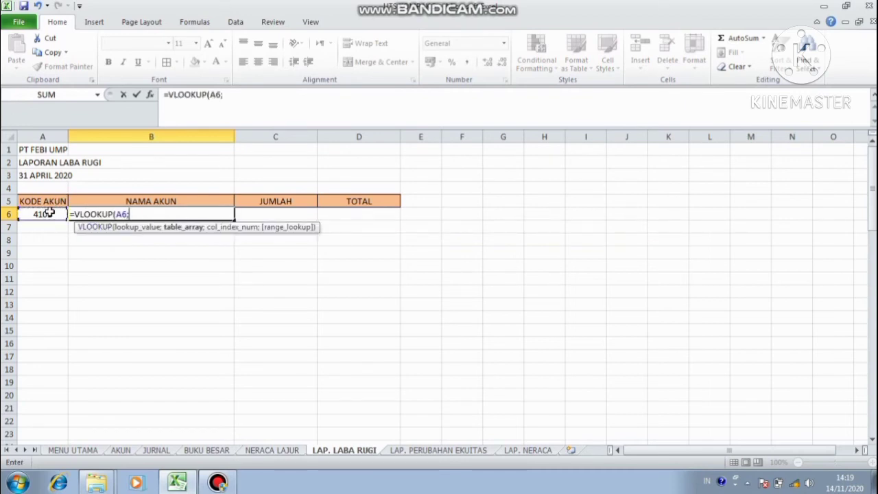
text(D)
double_click(150, 240)
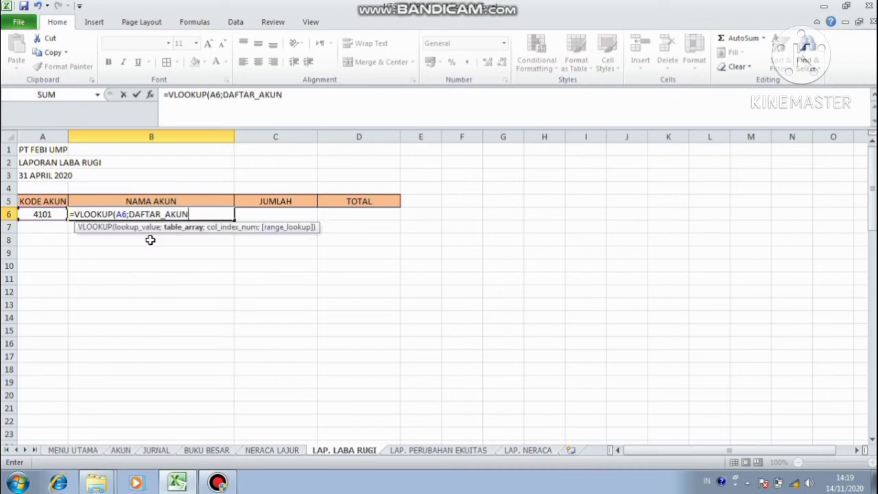
text(;2;)
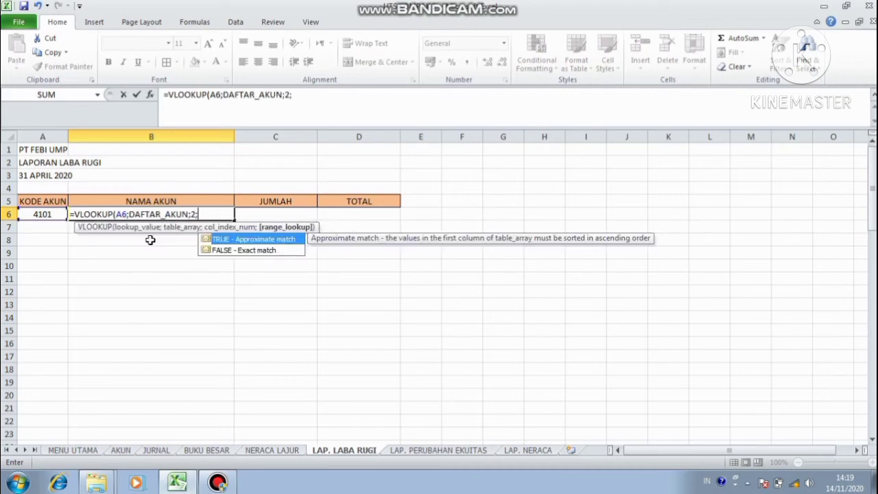
text(false))
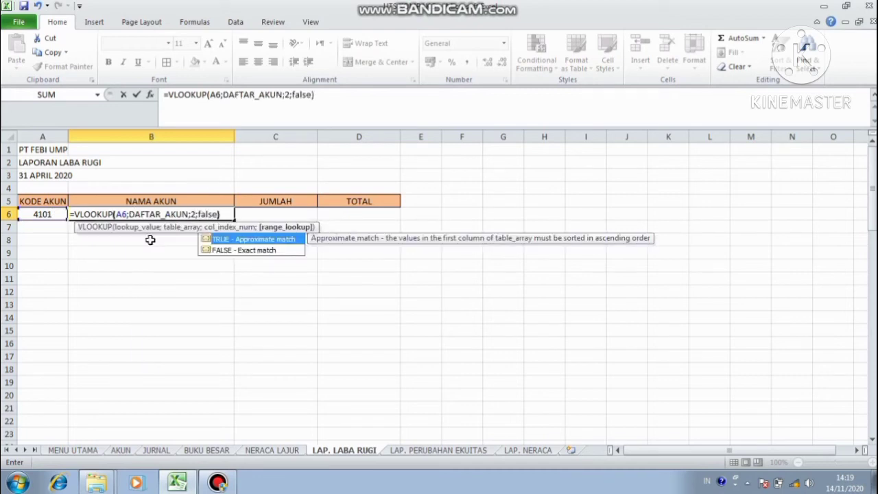
key(Return)
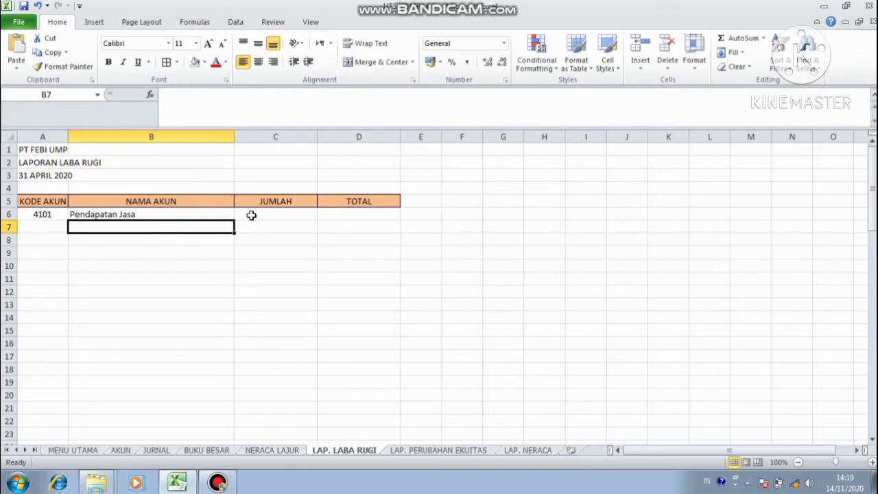
Link the TOTAL cell D6 to the Pendapatan Jasa credit balance with ='NERACA LAJUR'!E20
click(335, 212)
text(=)
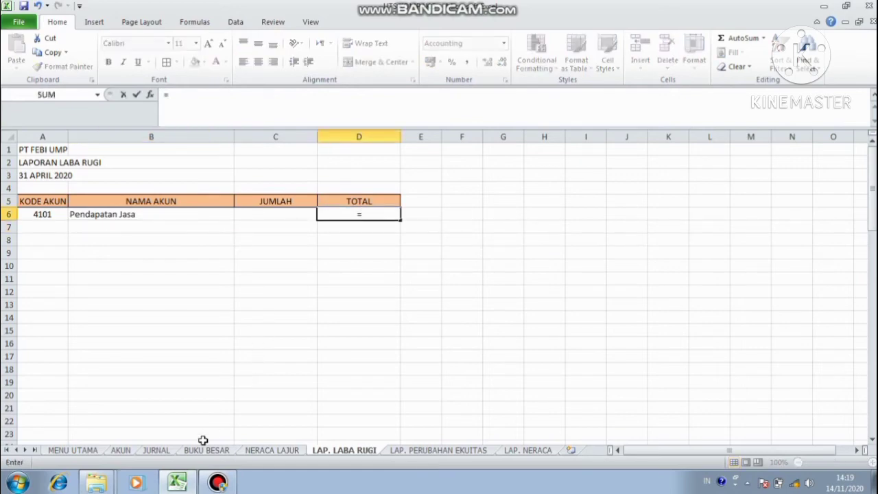
click(265, 452)
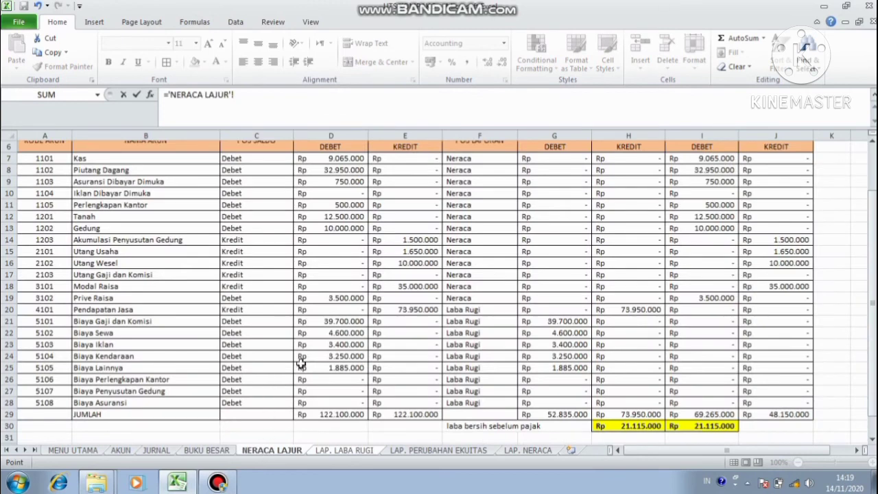
click(397, 310)
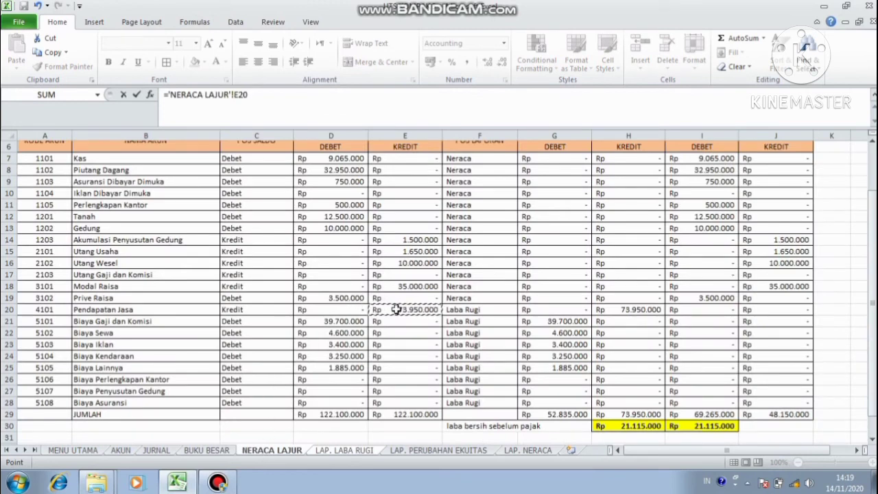
key(Return)
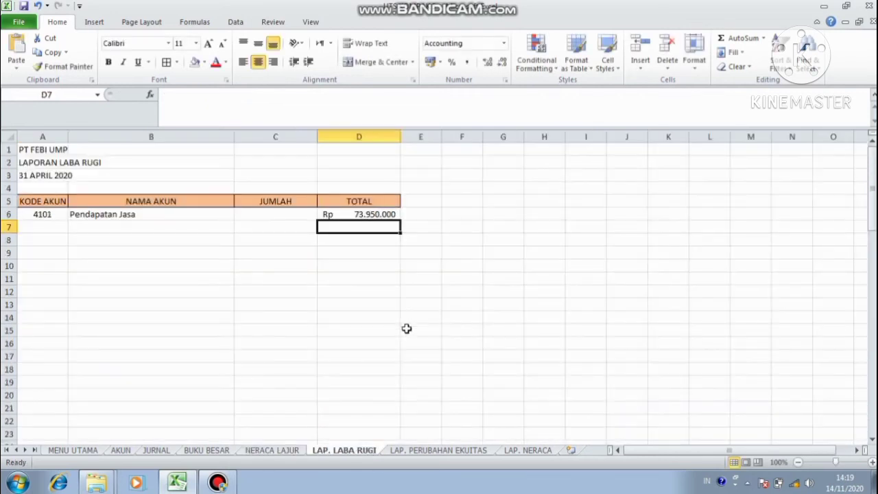
Enter the heading "Biaya Operasional :" in cell B8
click(81, 241)
text(b)
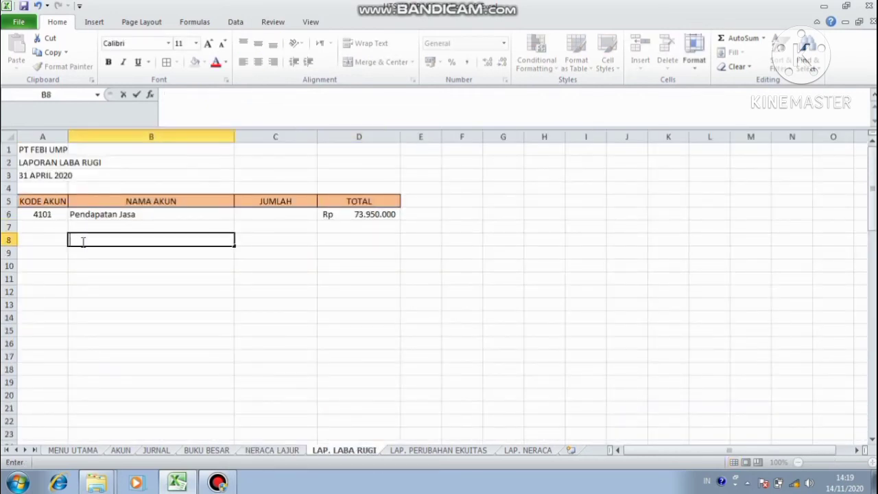
text(iaya O)
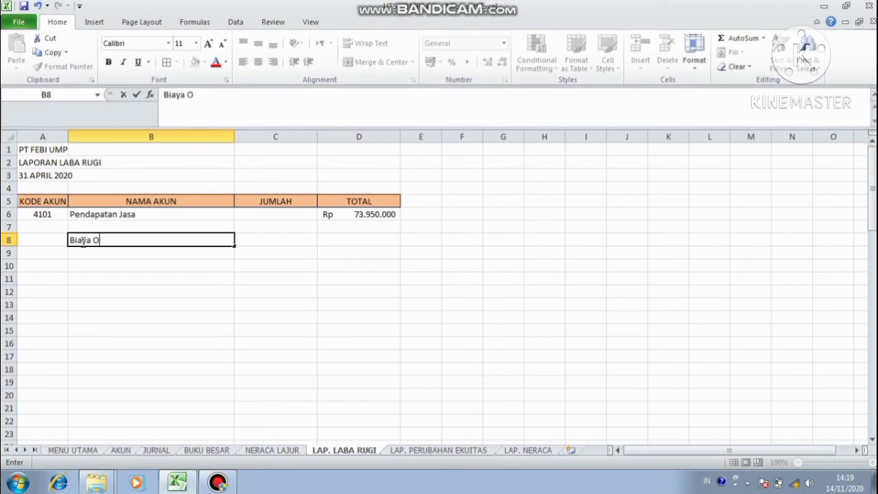
text(perasio)
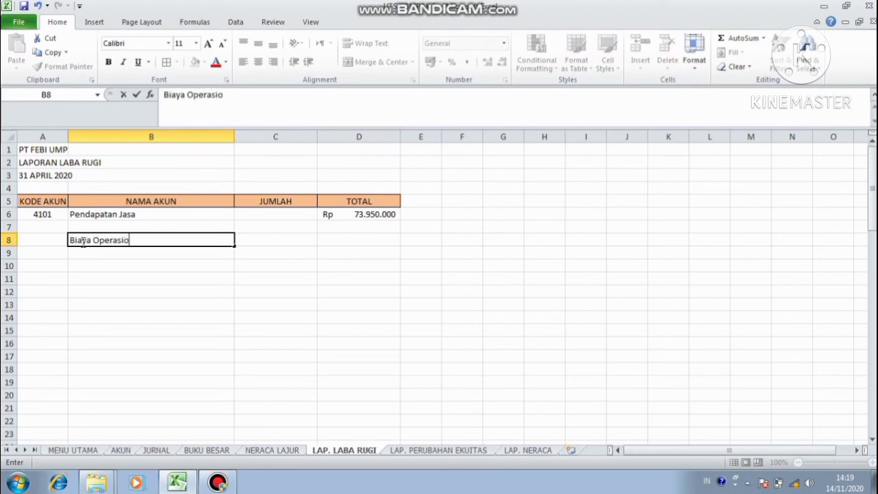
text(nal :)
key(Return)
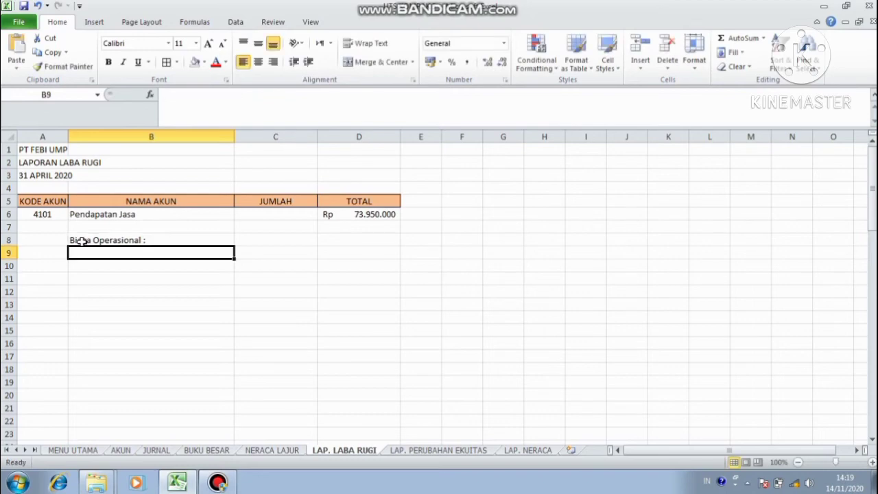
Link A9 to the first expense account code with ='NERACA LAJUR'!A21 and fill the formula down to A16
key(Left)
text(=)
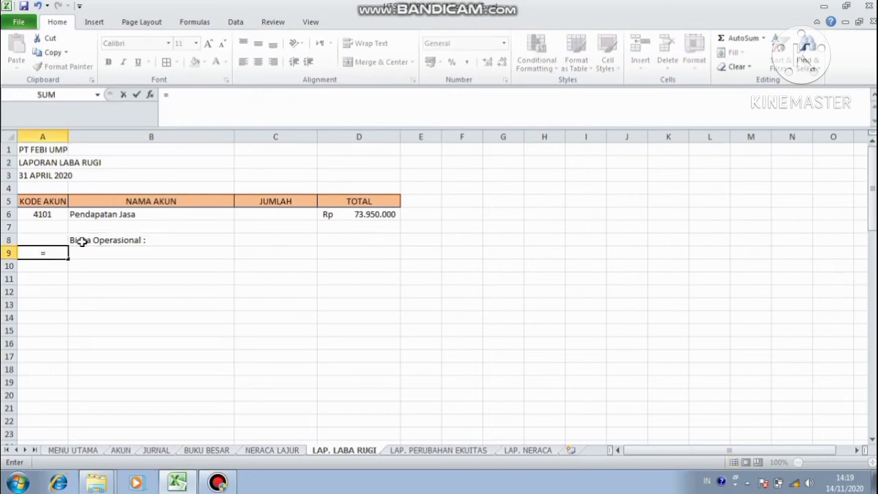
click(263, 450)
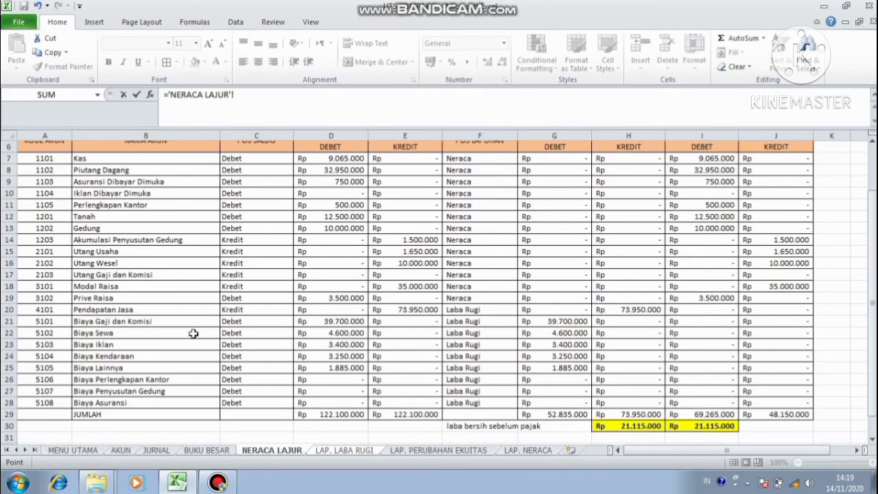
click(60, 323)
key(Return)
click(40, 254)
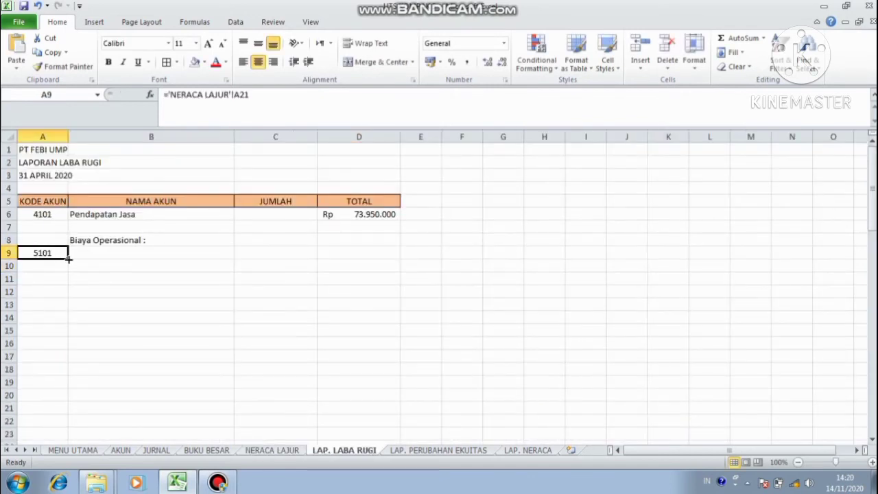
drag(69, 259, 71, 347)
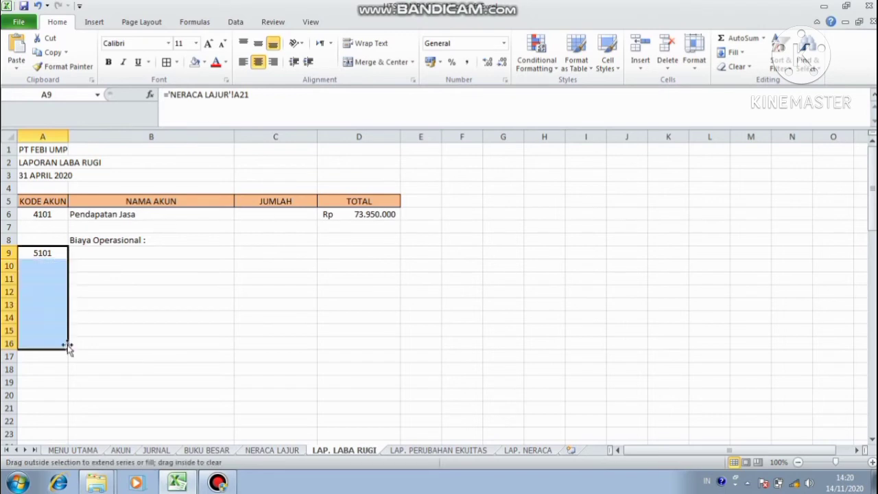
Look up the expense account name in B9 with =VLOOKUP(A9;DAFTAR_AKUN;2;FALSE) and fill the formula down to B16
click(81, 253)
text(=vl)
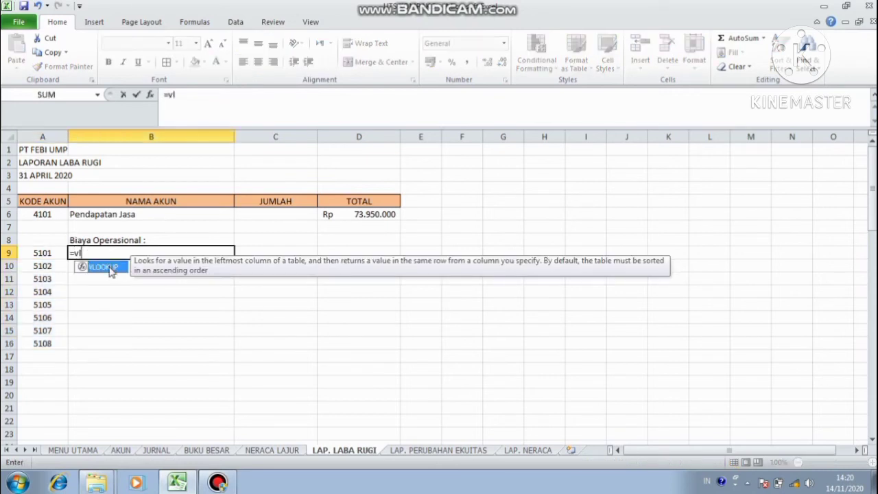
double_click(106, 266)
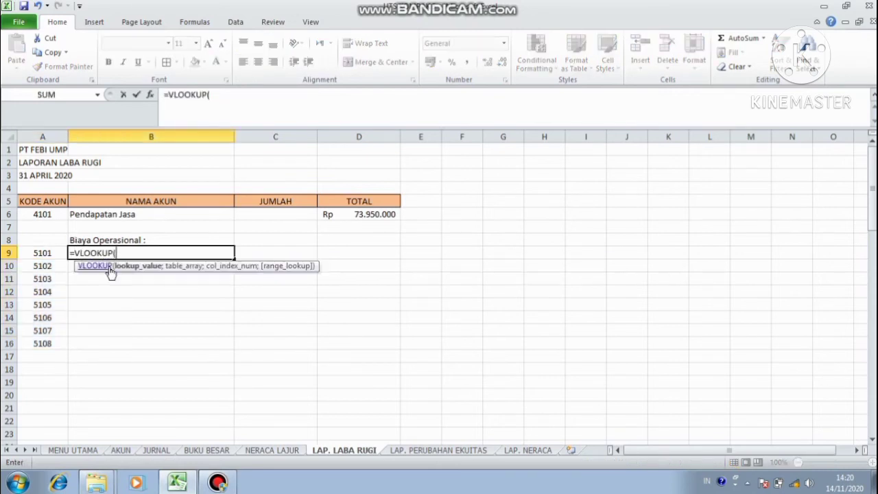
click(48, 256)
text(;d)
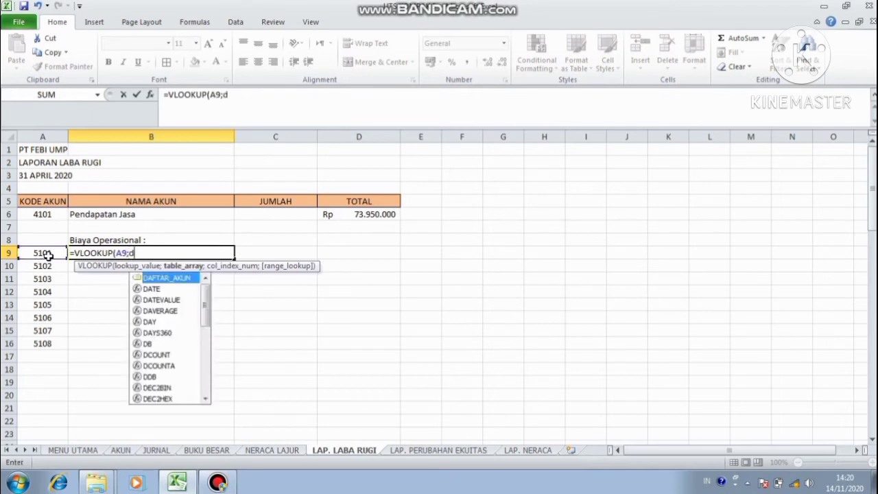
double_click(182, 278)
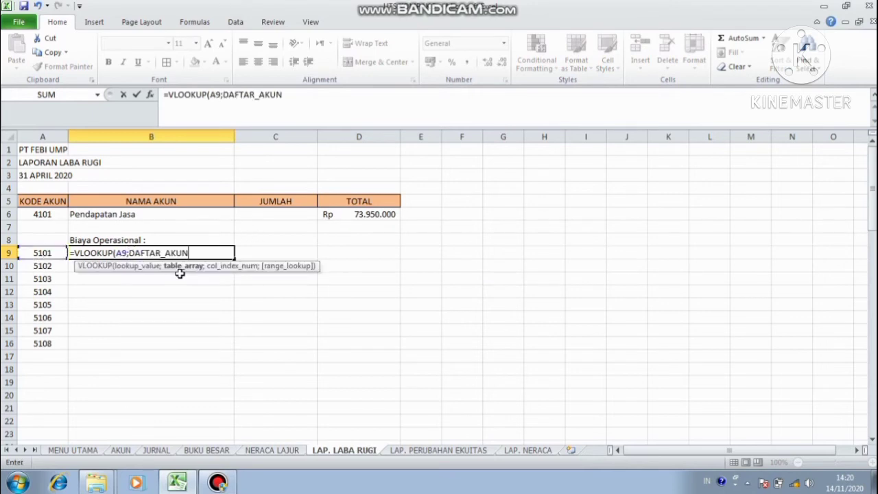
text(;2;)
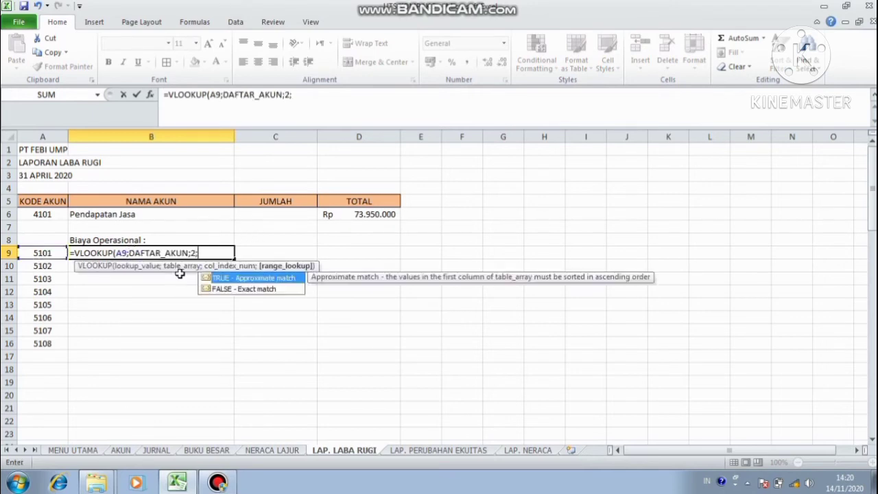
text(false)
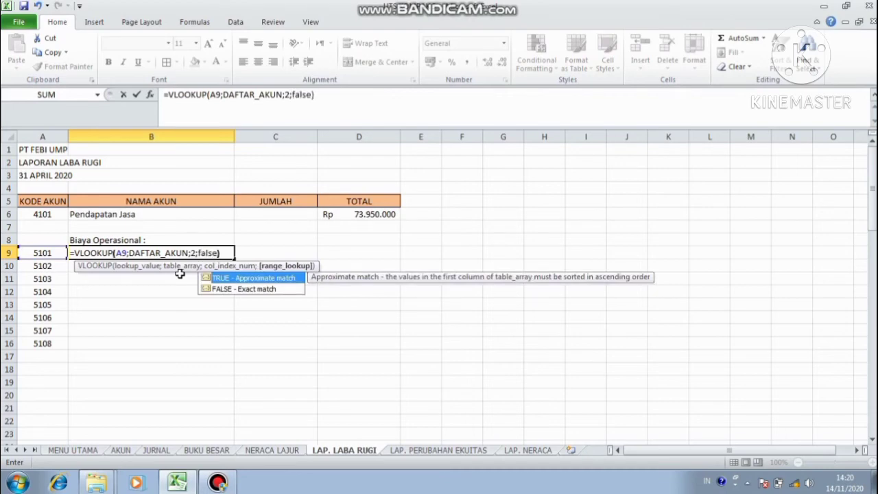
key(Return)
click(192, 251)
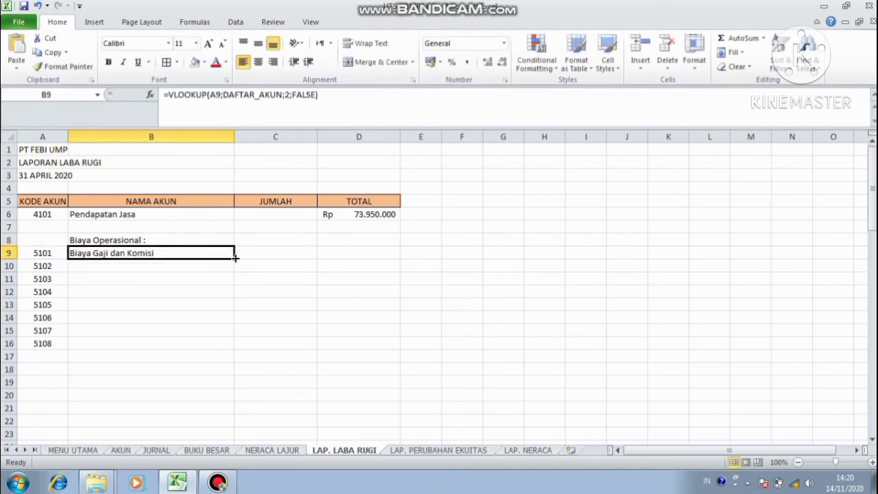
drag(234, 259, 233, 348)
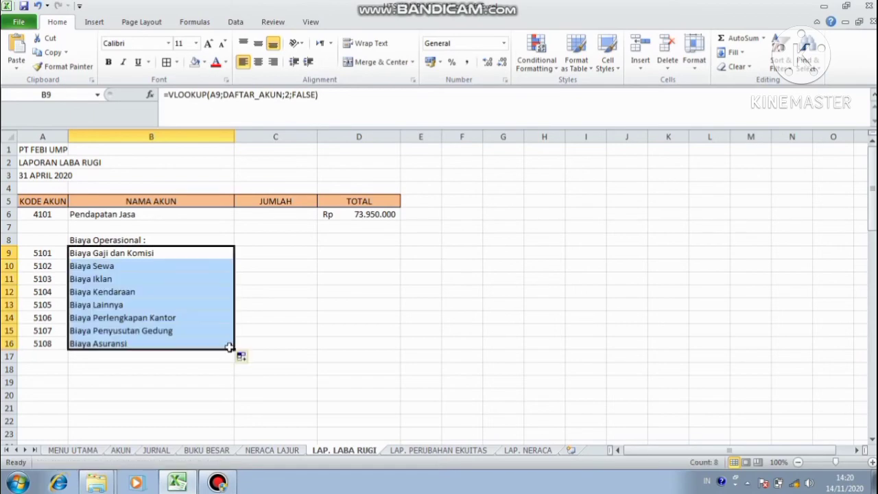
Link C9 to the Biaya Gaji dan Komisi debit balance with ='NERACA LAJUR'!D21 and fill the formula down to C16
click(291, 252)
text(='NERACA LAJUR'!)
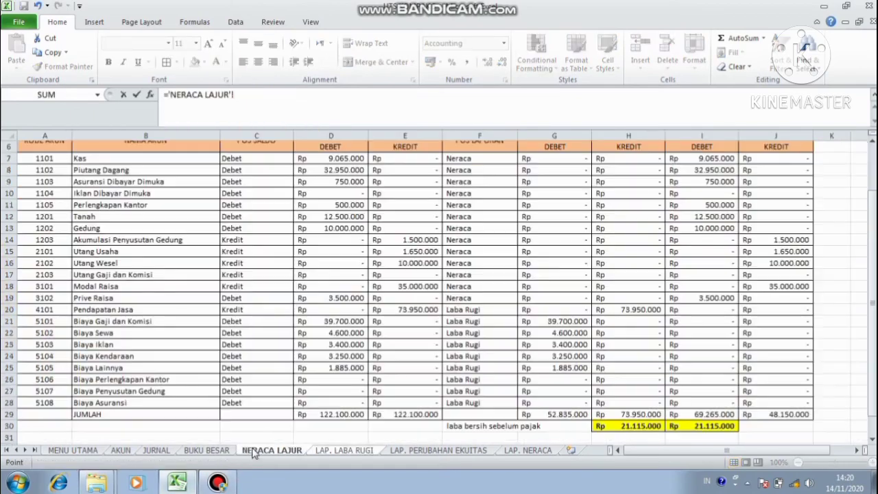
click(255, 451)
click(350, 321)
key(Return)
click(306, 251)
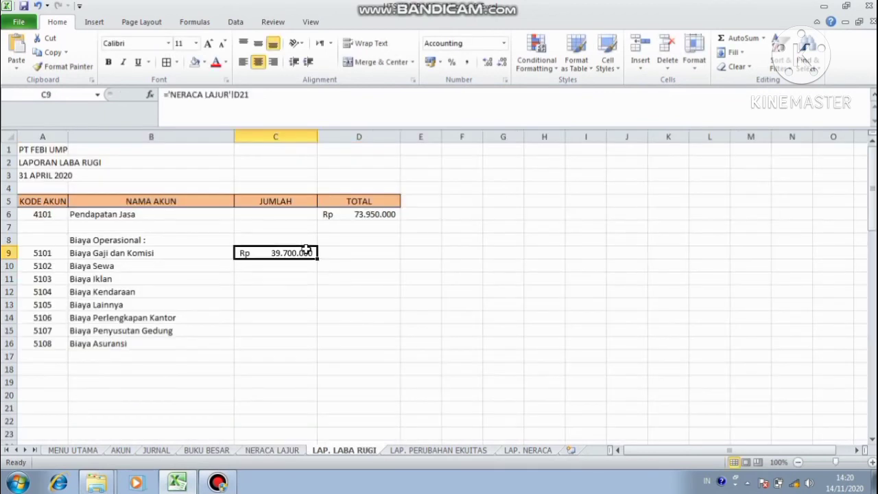
drag(317, 258, 316, 348)
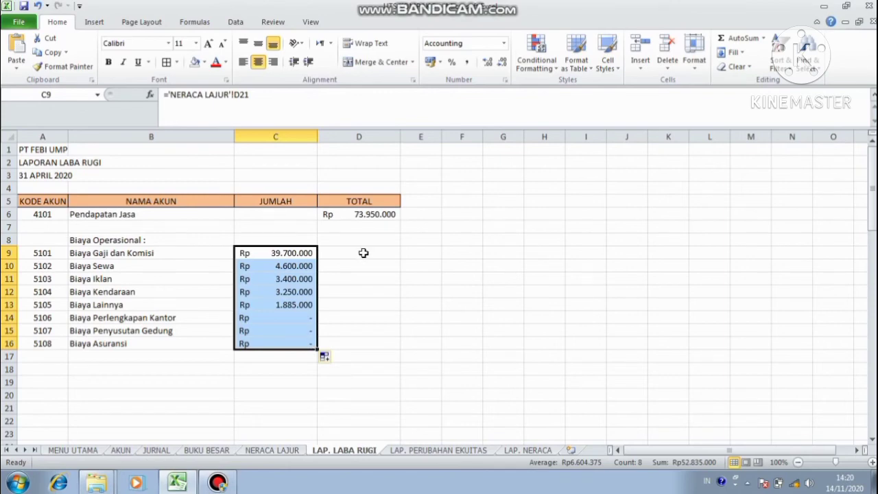
Enter the label "Total Biaya Operasioanal" in cell B17 below the expense accounts
click(116, 359)
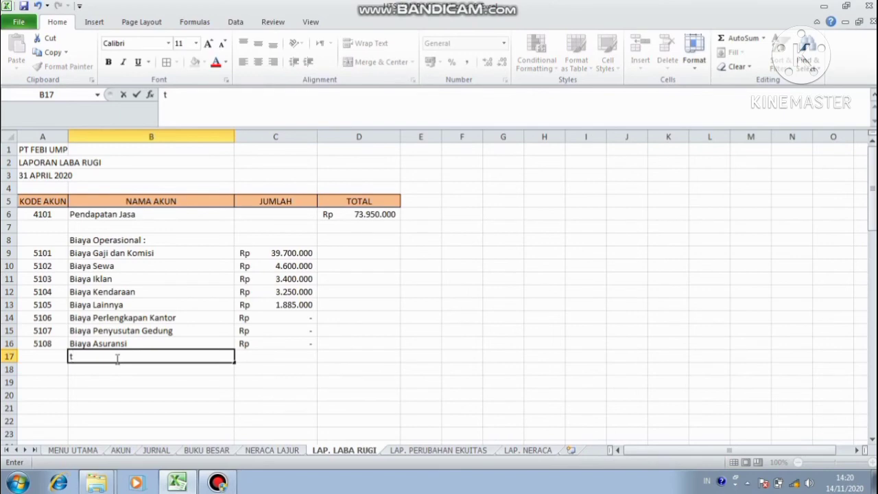
text(Total Biaya )
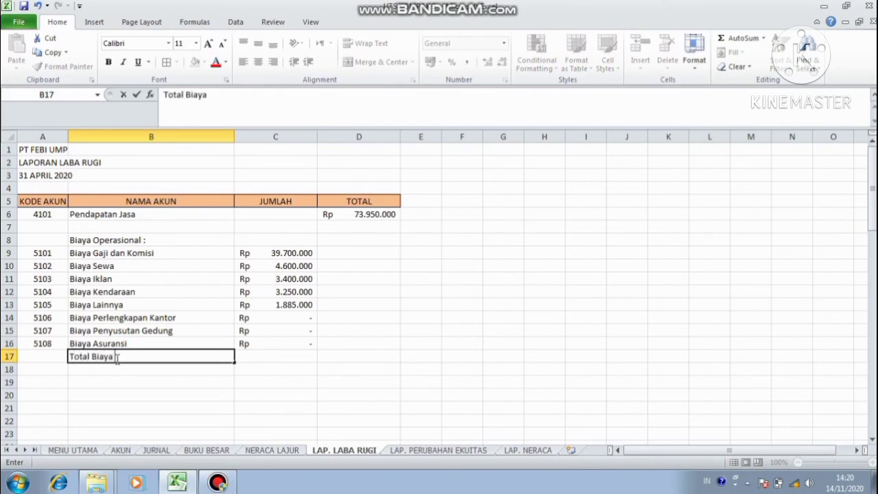
text(Operasioanal)
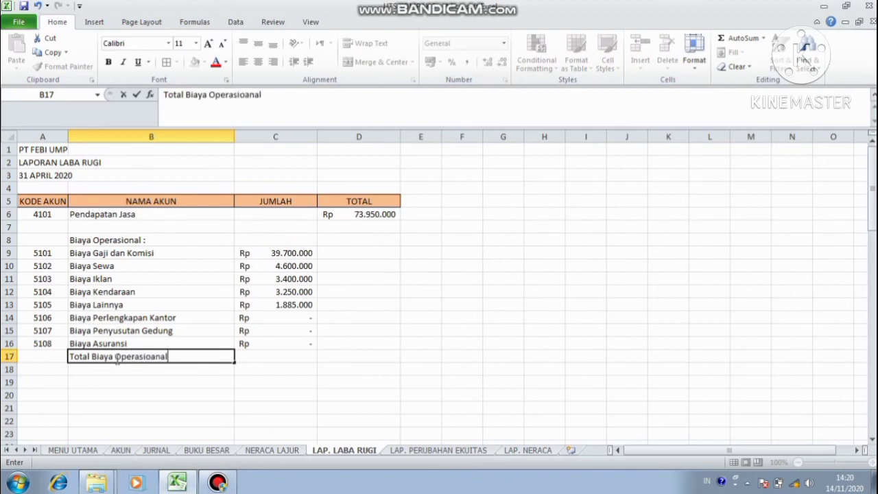
key(Tab)
Total the operating expenses in cell D17 with a SUM over C9:C16
key(Tab)
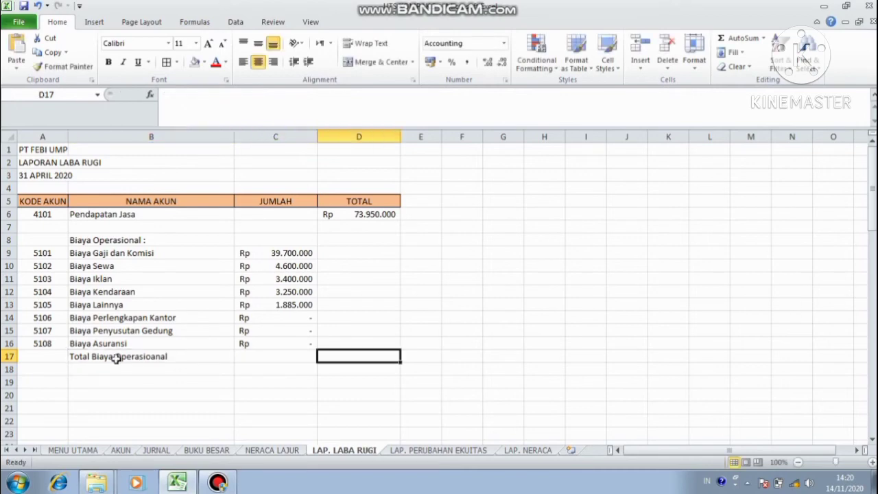
text(=)
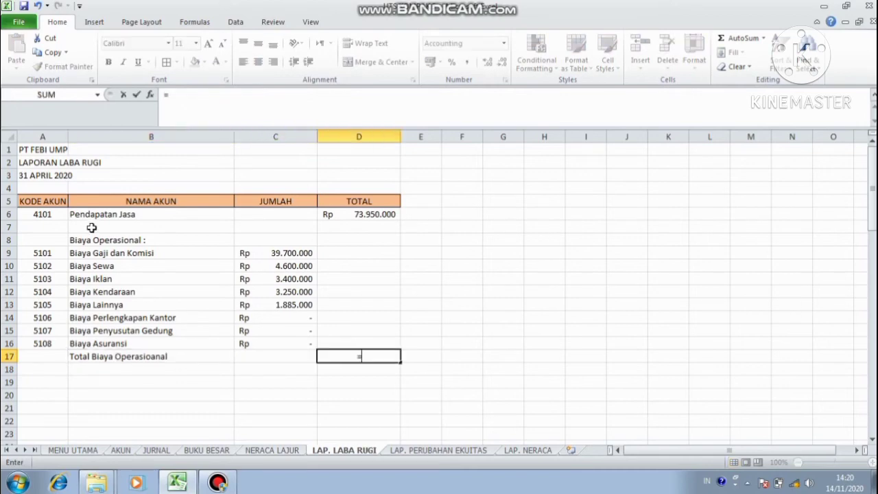
text(Su)
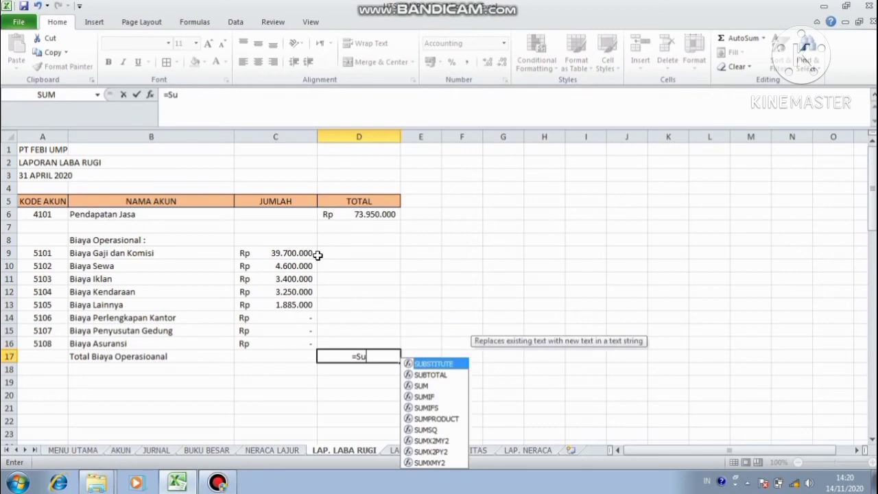
key(BackSpace)
text(um)
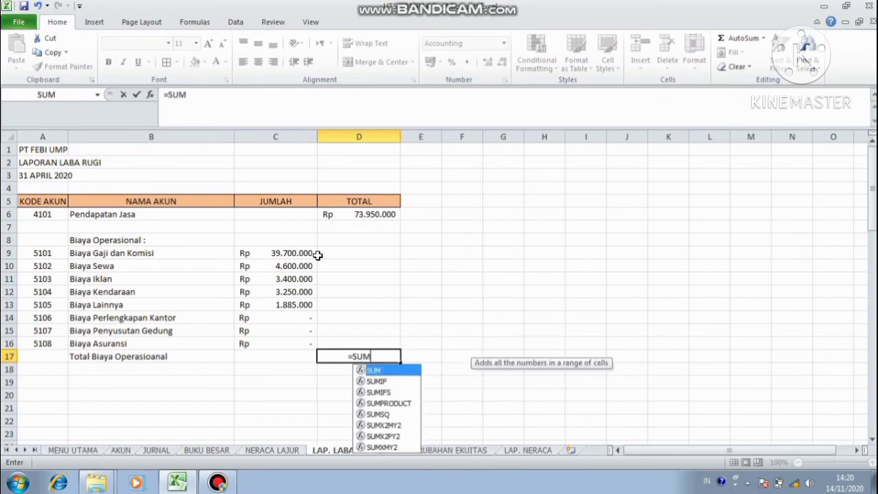
key(Tab)
drag(312, 254, 308, 343)
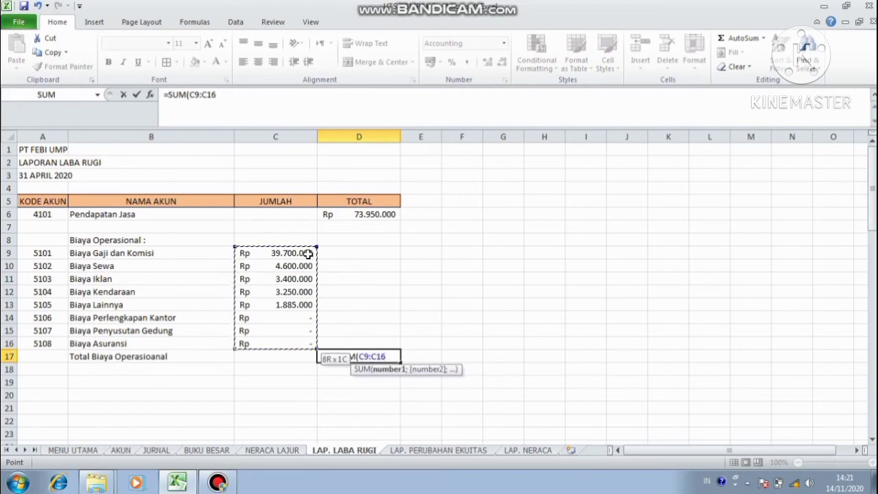
key(Return)
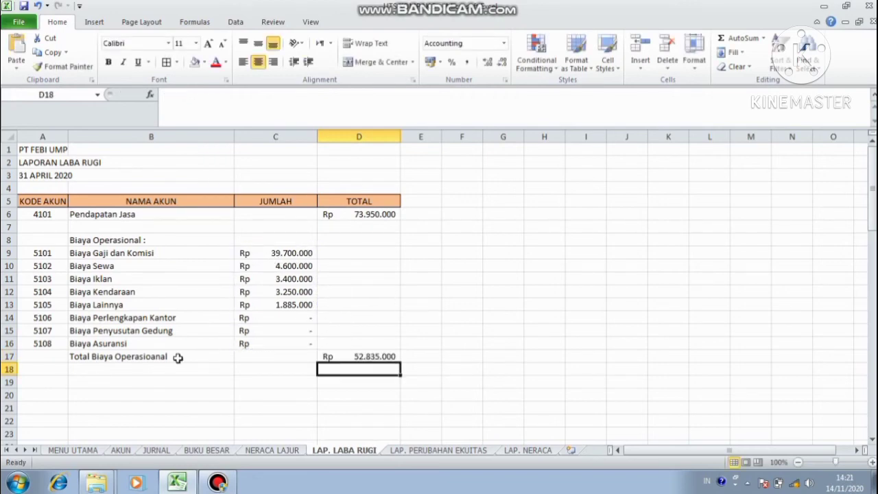
Enter the label "Laba Bersih Sebelum Pajak" in cell B19, leaving row 18 blank
click(132, 365)
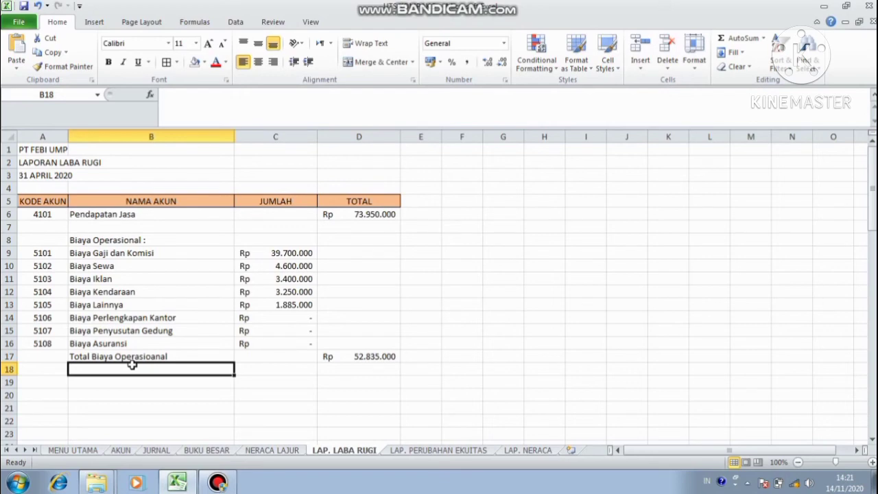
key(Down)
text(L)
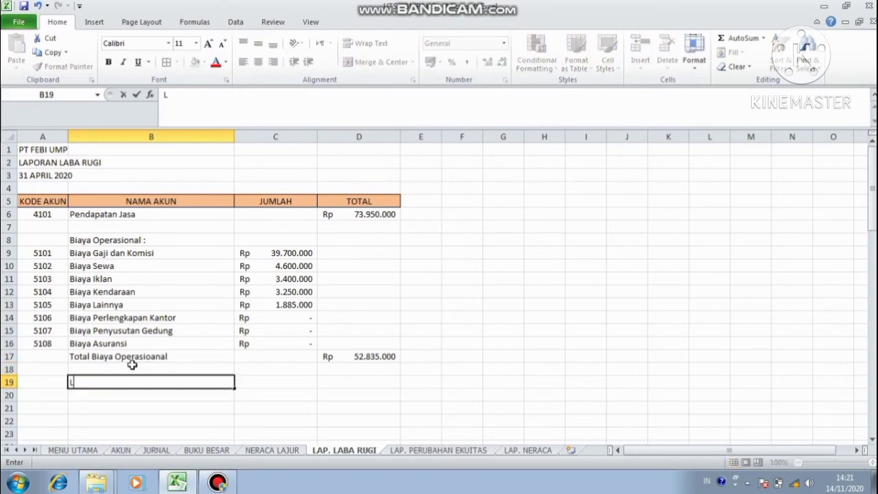
text(aba Bers)
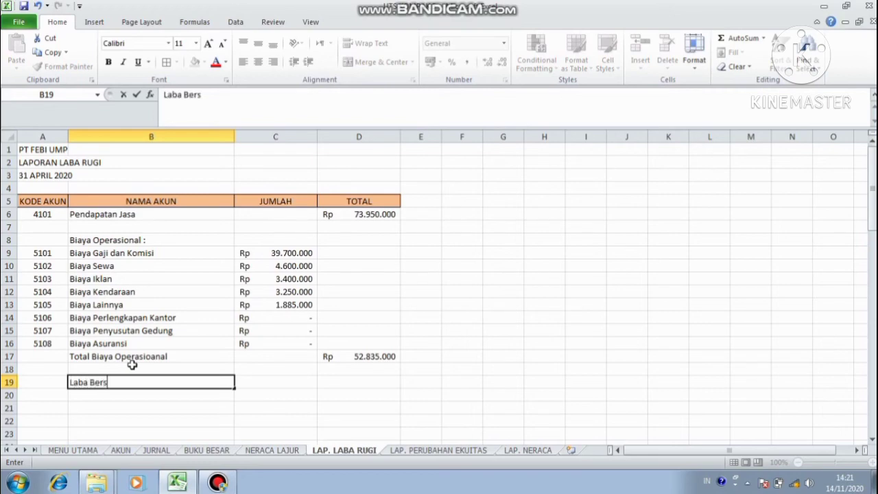
text(ih Sebelum Paha)
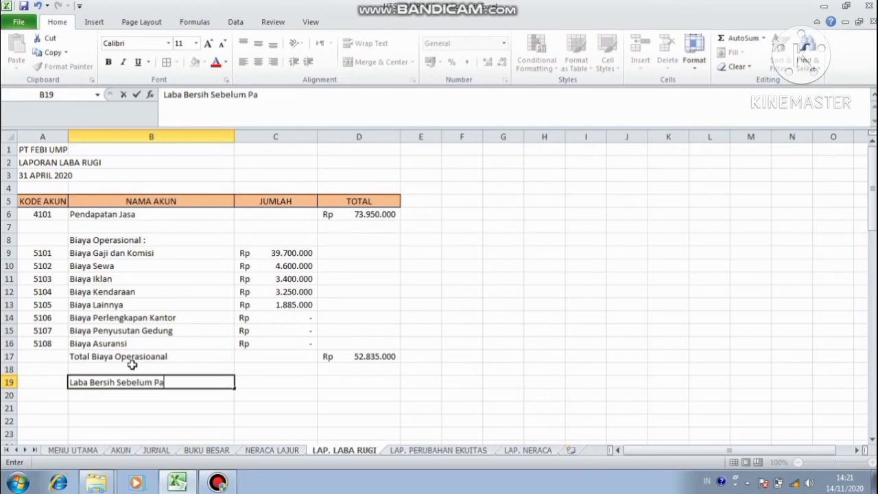
key(BackSpace)
key(BackSpace)
text(jak)
key(Right)
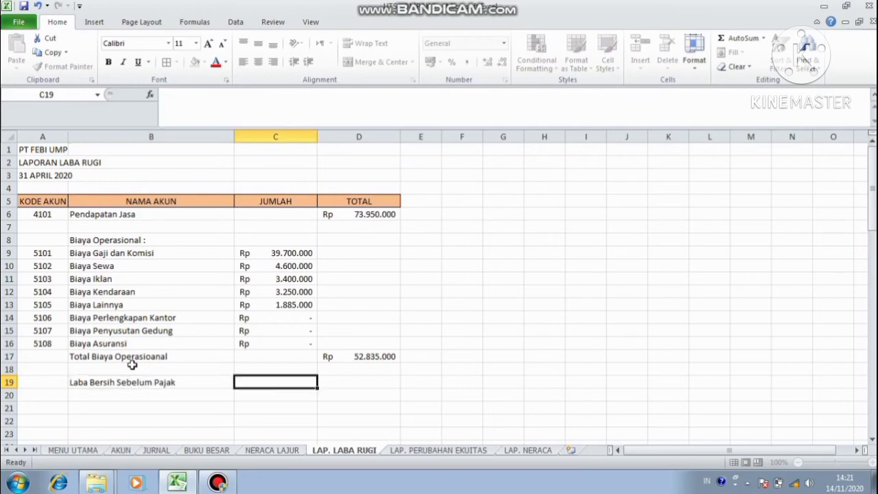
Calculate the net profit before tax in cell D19 with =D6-D17
key(Right)
text(=)
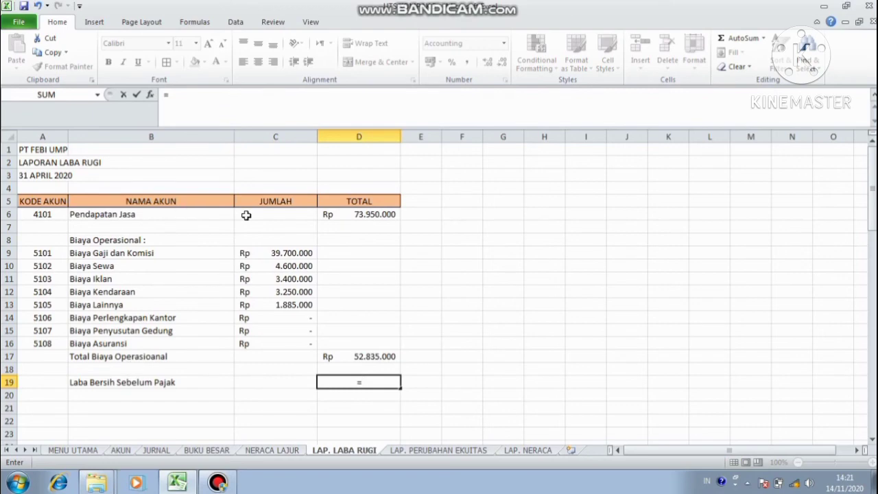
click(386, 216)
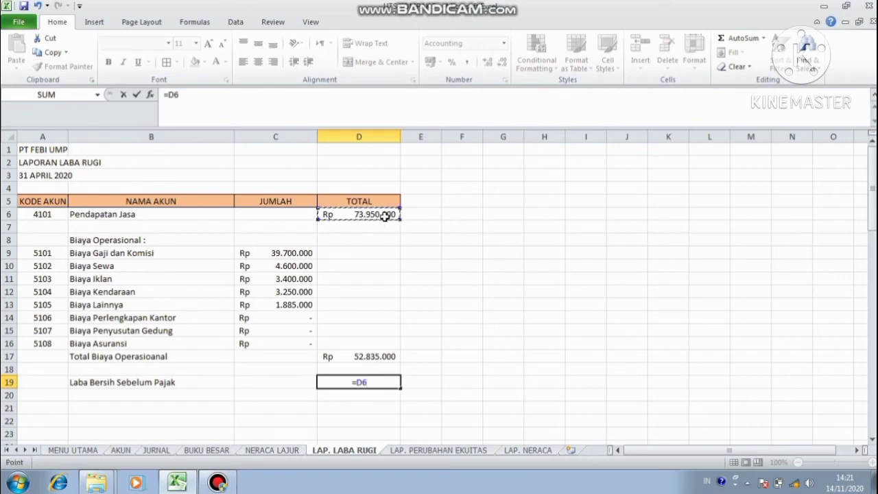
text(-)
click(384, 356)
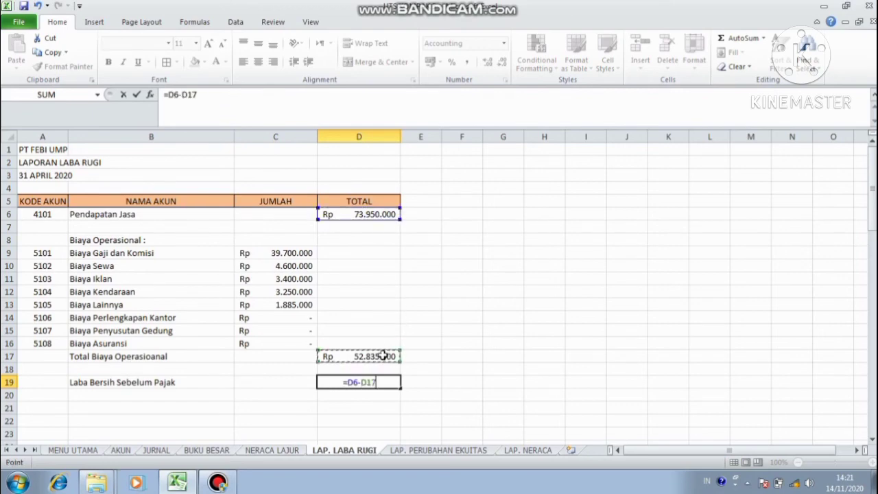
key(Return)
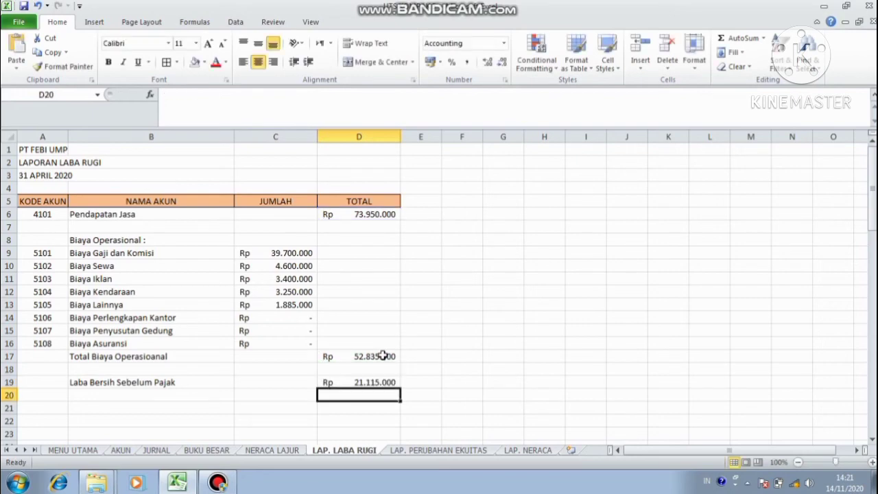
Fill the net profit cell D19 with yellow
click(372, 382)
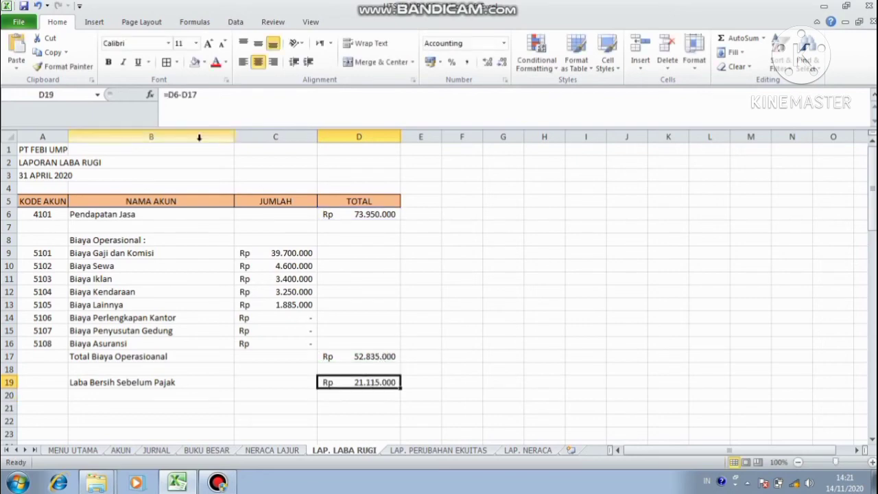
click(204, 62)
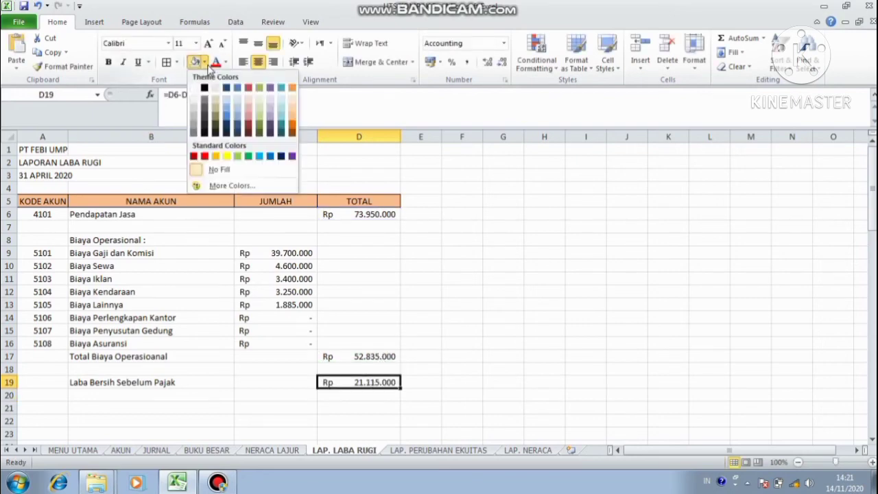
click(226, 156)
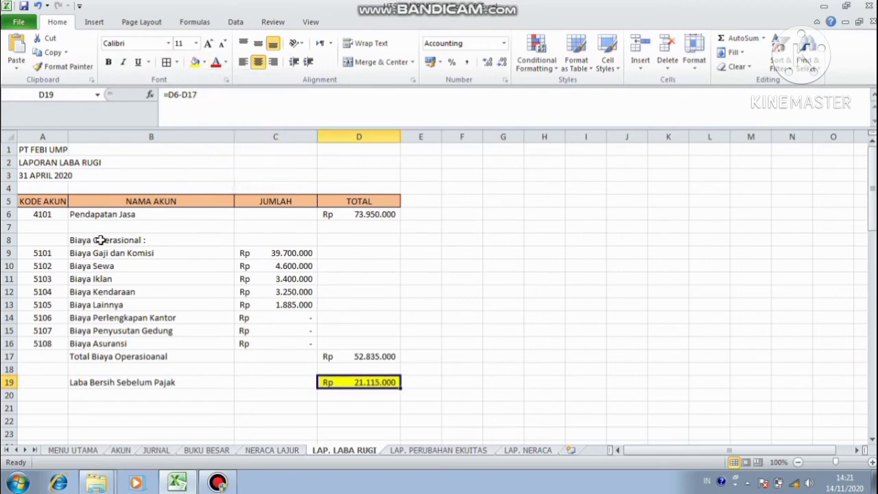
Apply borders to every cell of the income statement range A6:D19
drag(60, 213, 378, 386)
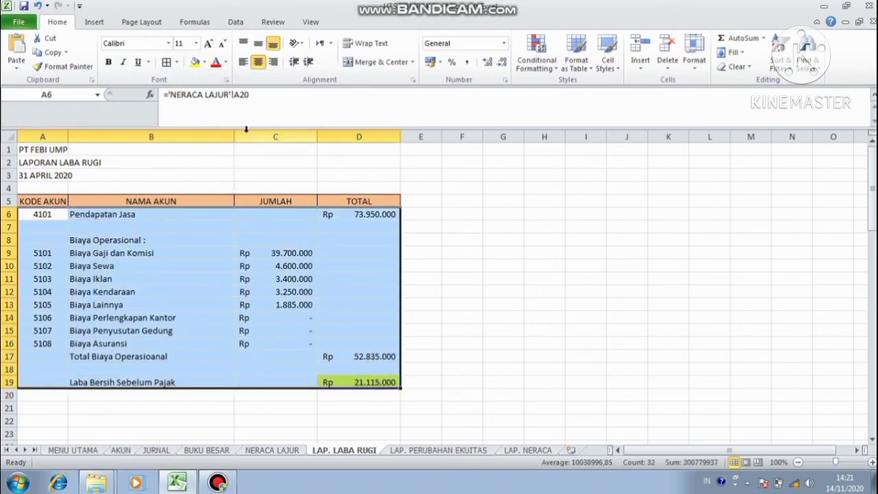
click(166, 62)
click(359, 331)
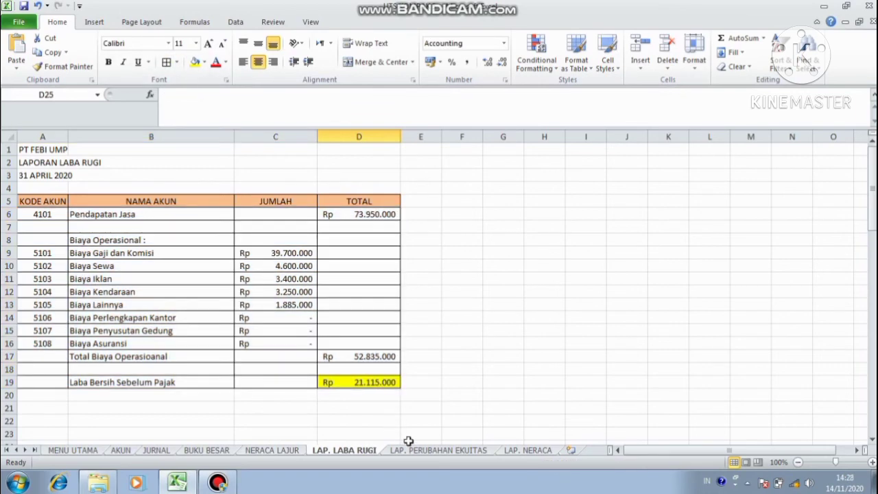
On the LAP. PERUBAHAN EKUITAS sheet, link A7 to the capital account code with ='NERACA LAJUR'!A18
click(412, 449)
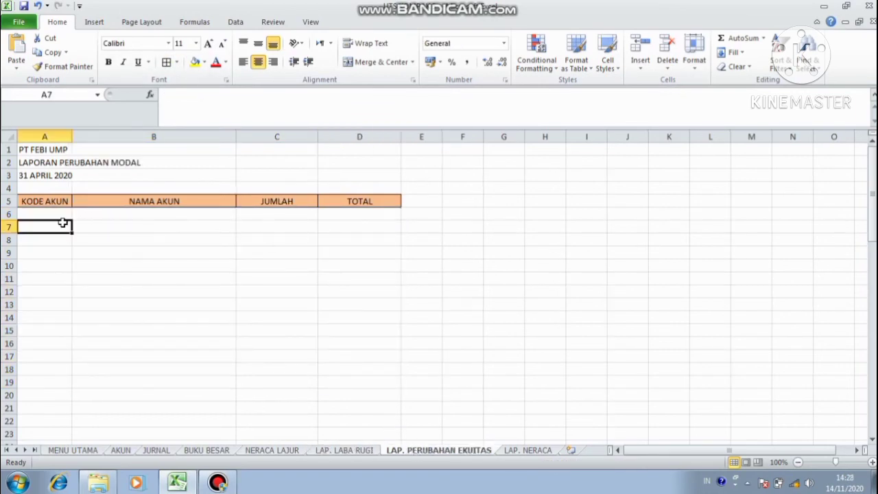
text(=)
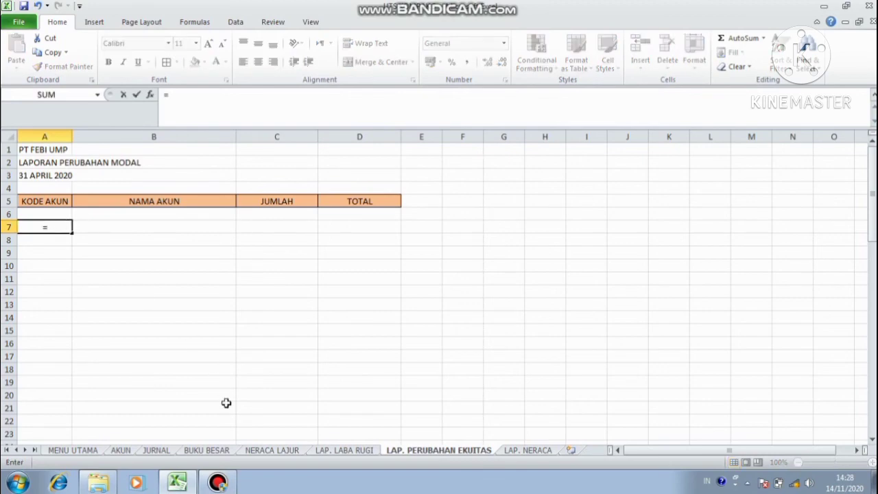
click(295, 452)
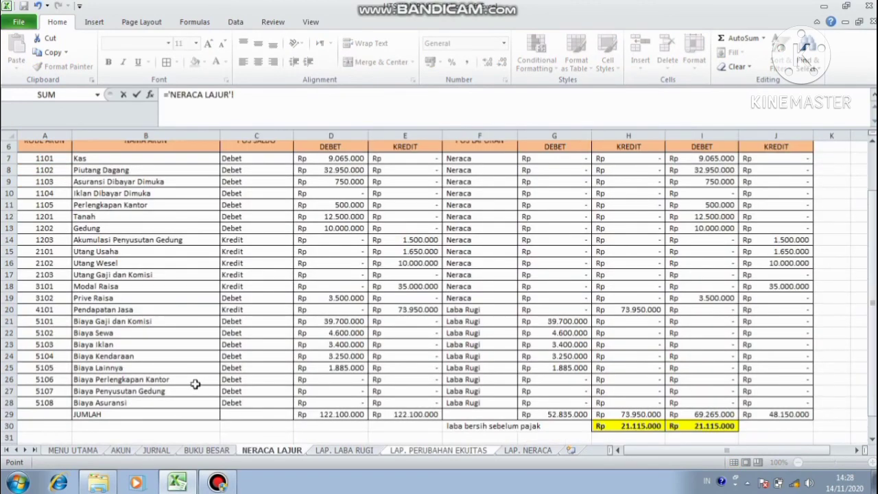
click(43, 286)
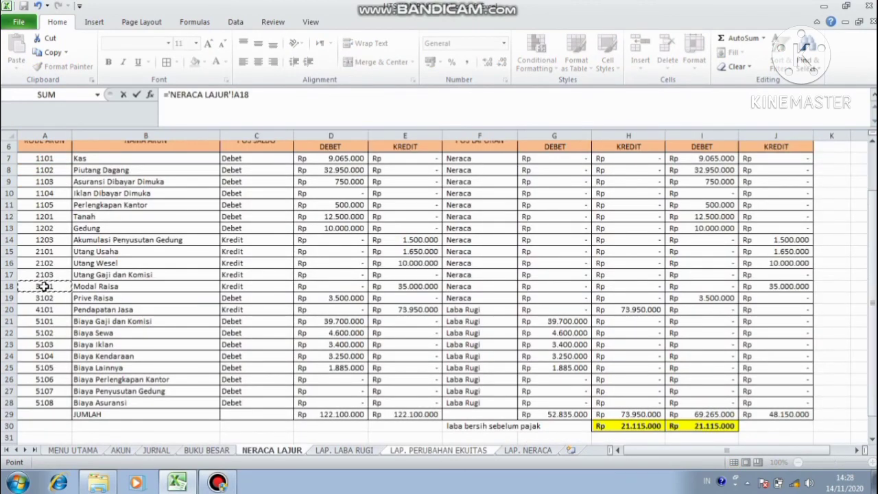
key(Return)
Look up the capital account's name in B7 with =VLOOKUP(A7;DAFTAR_AKUN;2;FALSE)
key(Right)
key(Up)
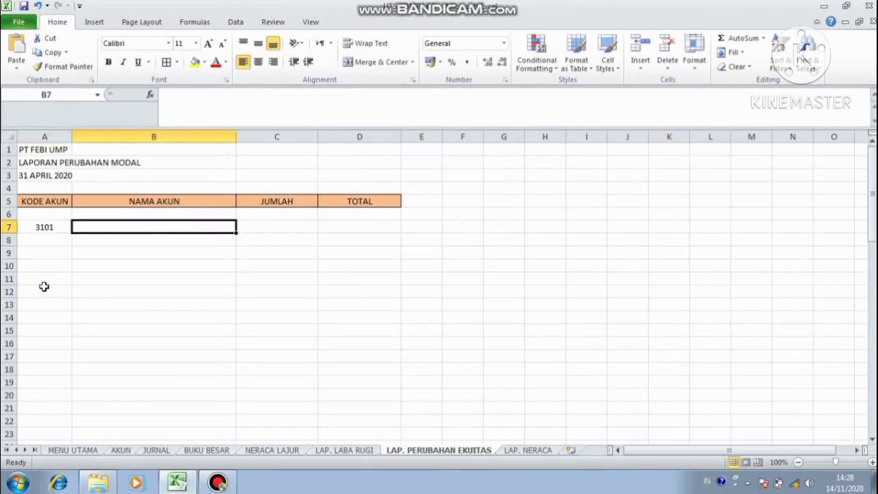
text(=vlo)
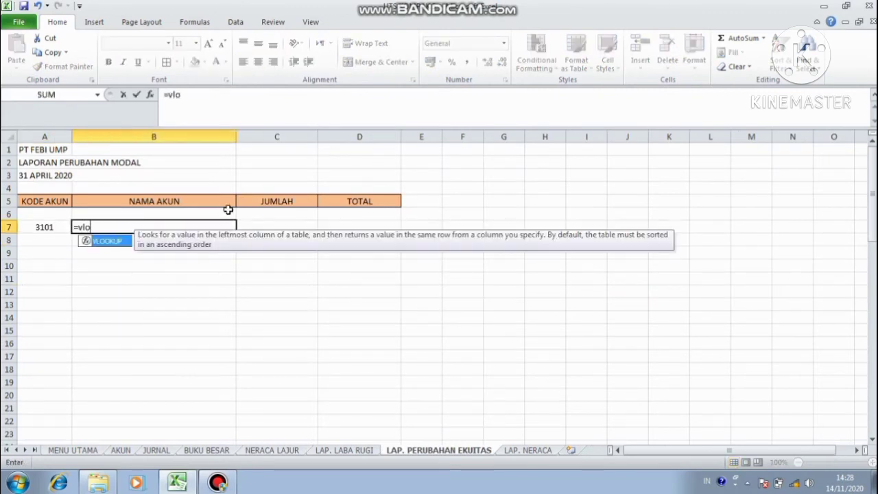
double_click(118, 241)
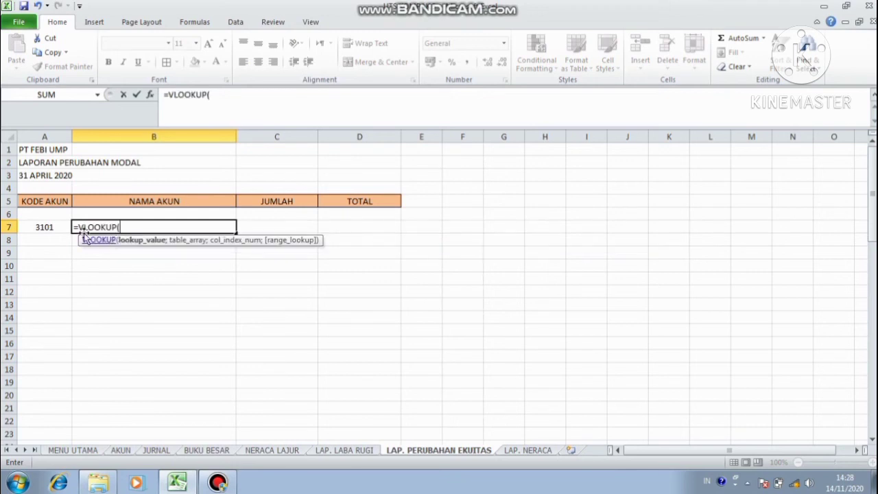
click(55, 227)
text(;d)
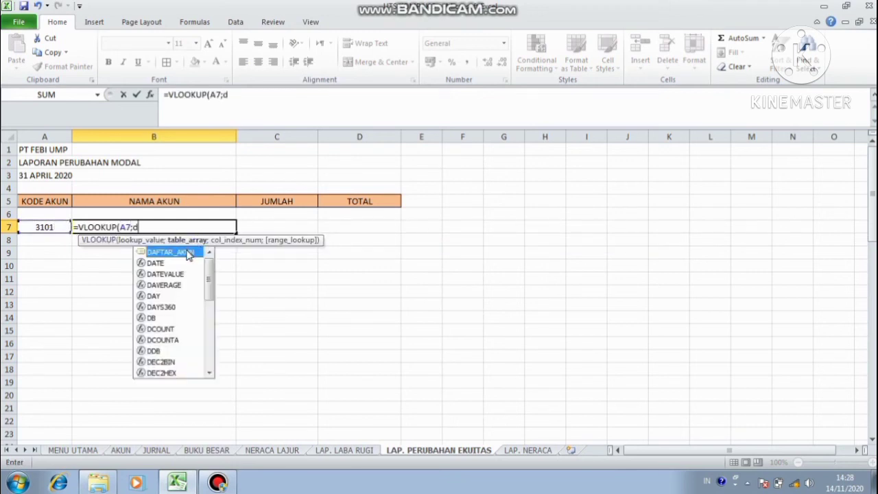
double_click(187, 253)
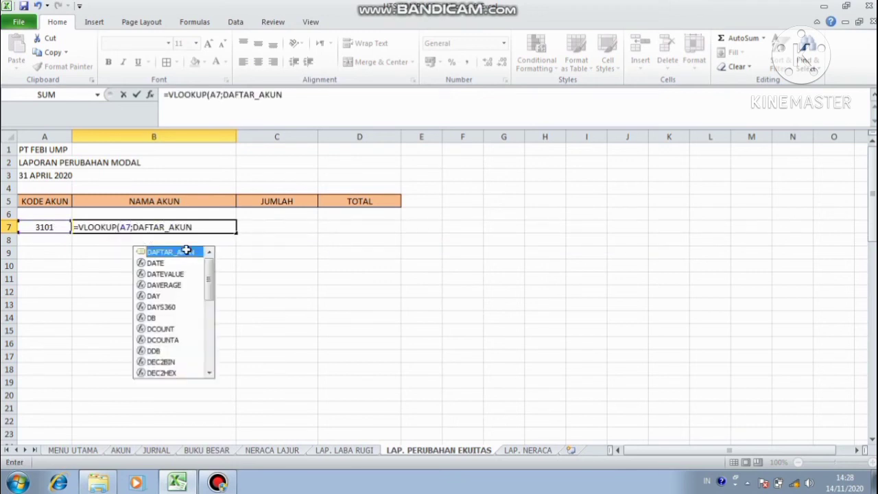
text(;2;)
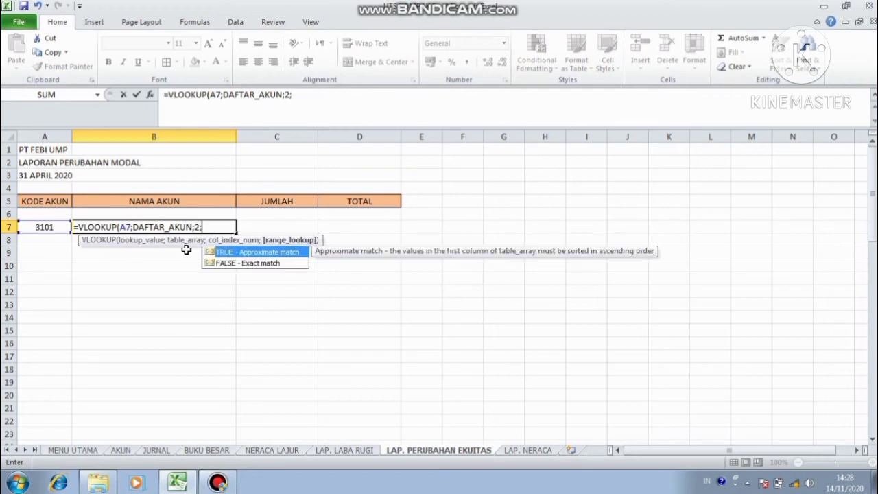
text(false))
key(Return)
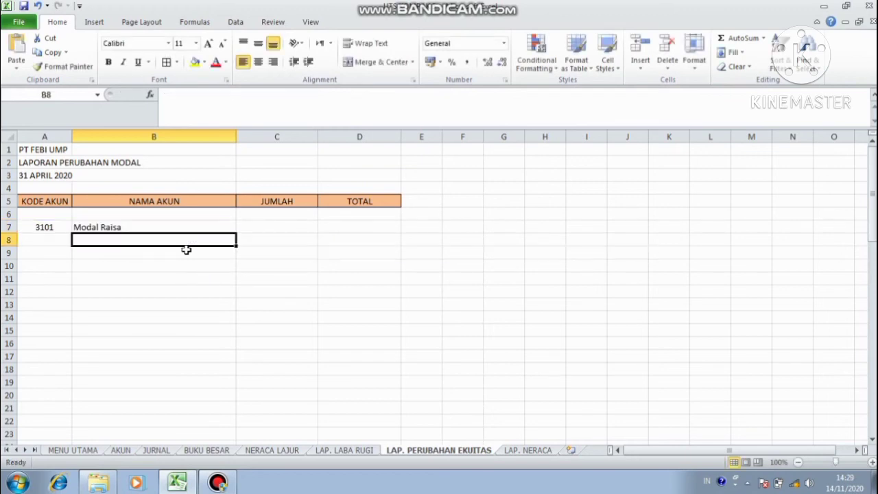
Link the TOTAL cell D7 to the capital account's credit balance with ='NERACA LAJUR'!E18
click(321, 230)
text(=)
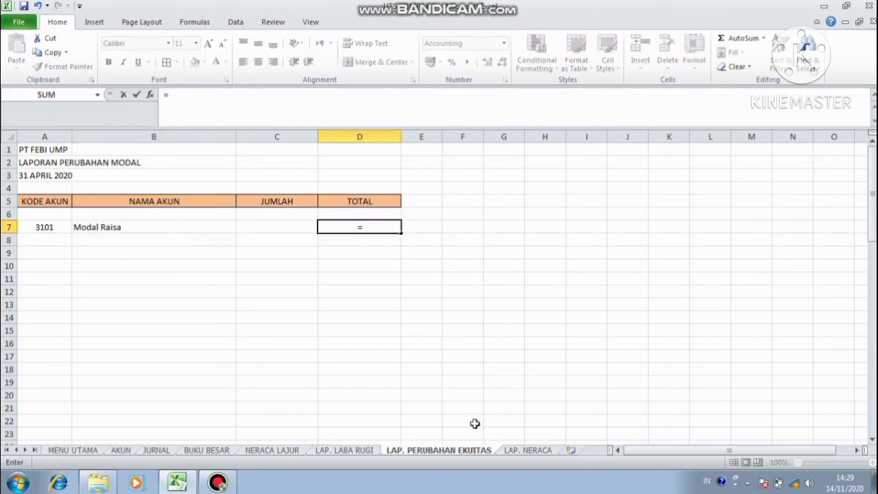
click(295, 452)
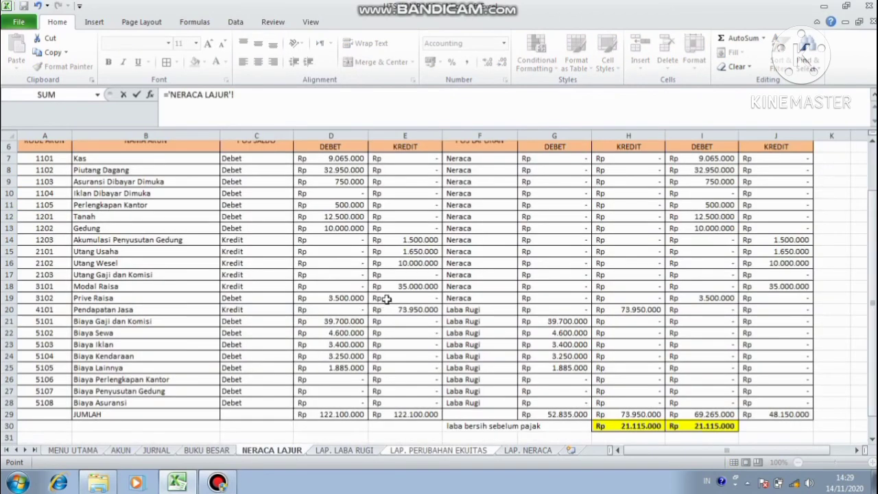
click(407, 285)
key(Return)
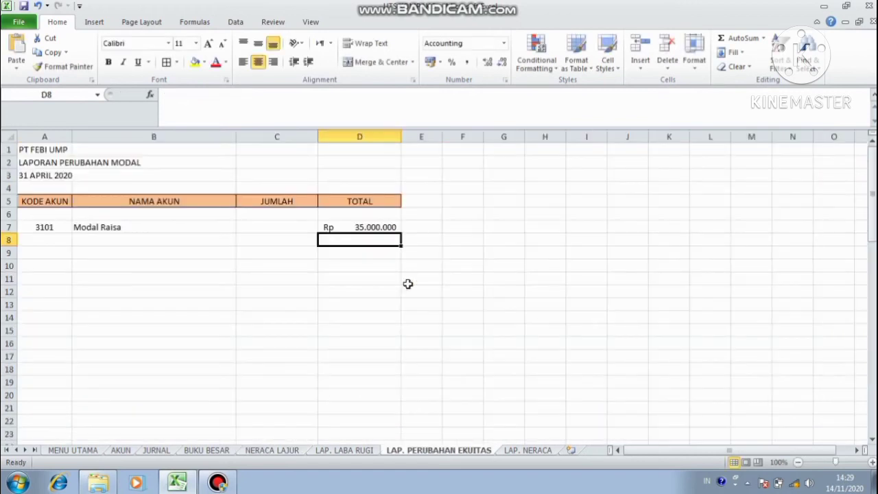
Link B8 to the net profit label on the income statement with ='LAP. LABA RUGI'!B19
click(144, 238)
text(=)
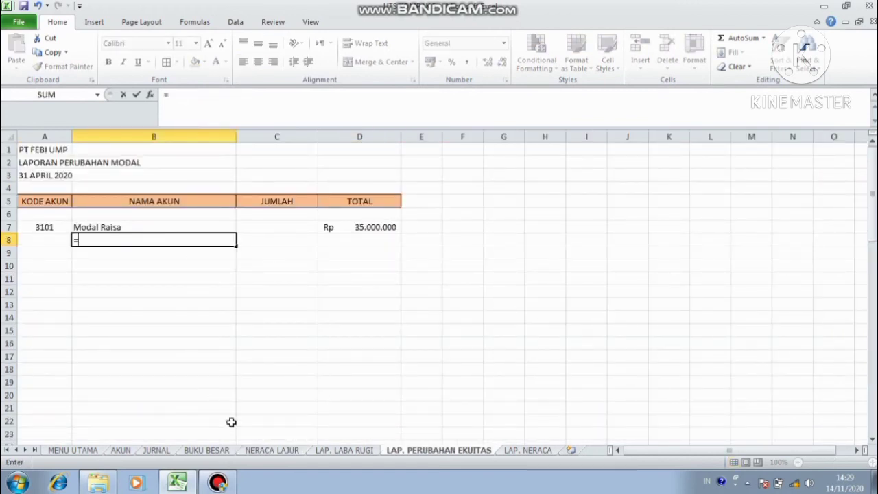
click(360, 450)
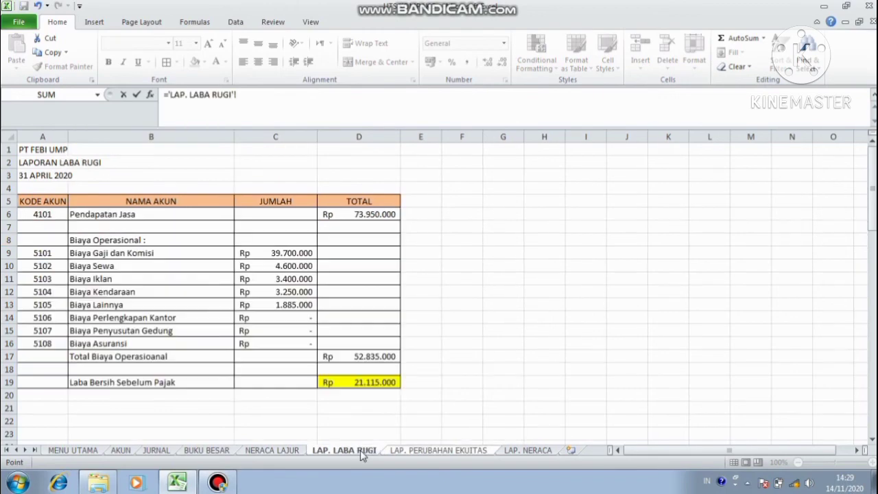
click(202, 383)
key(Return)
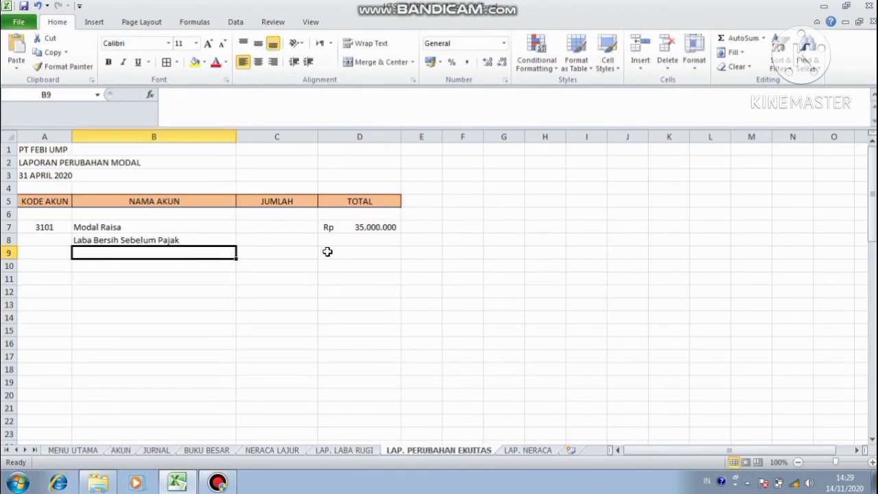
Link the JUMLAH cell C8 to the net profit amount with ='LAP. LABA RUGI'!D19
click(308, 240)
text(=)
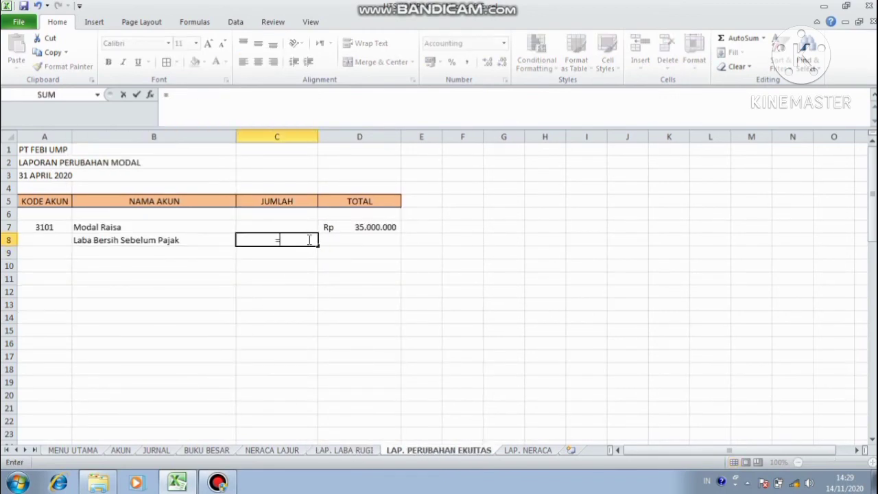
click(341, 450)
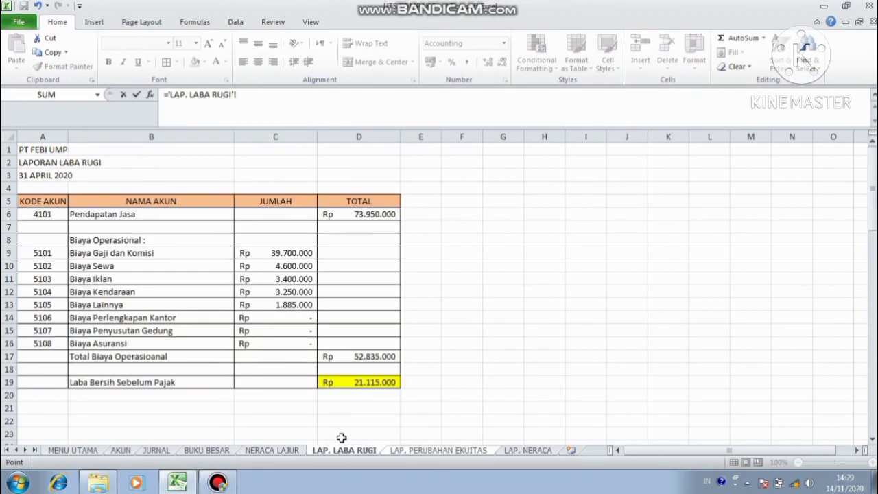
click(373, 384)
key(Return)
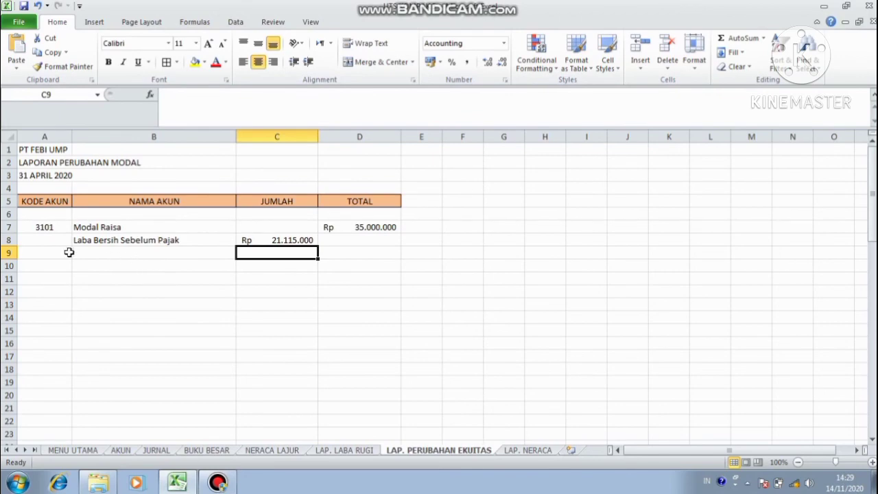
Link A9 to the Prive account code with ='NERACA LAJUR'!A19
click(67, 253)
text(=)
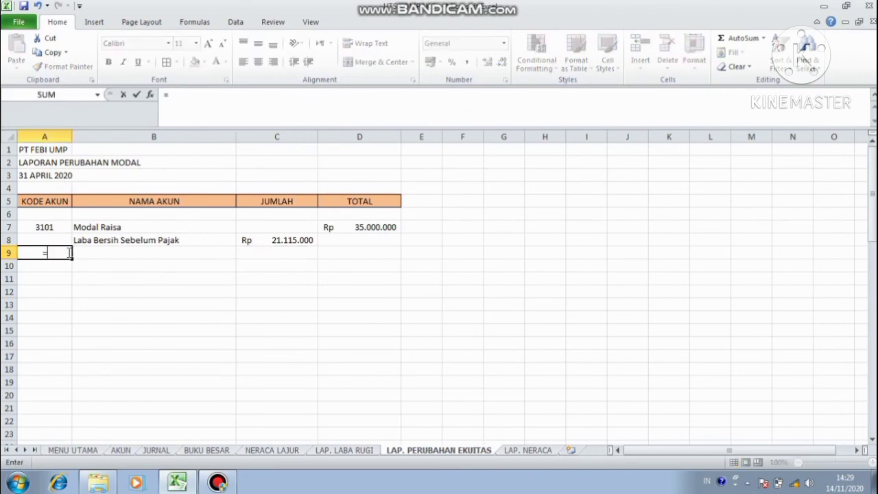
click(274, 451)
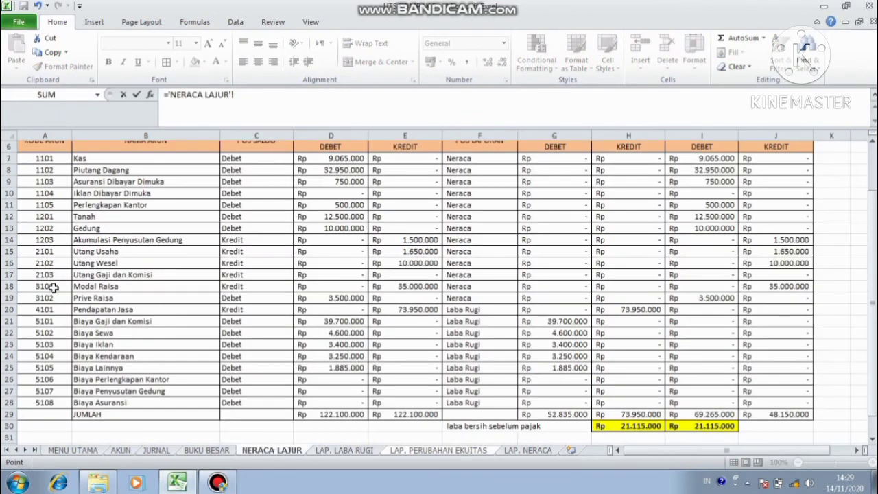
click(51, 300)
key(Return)
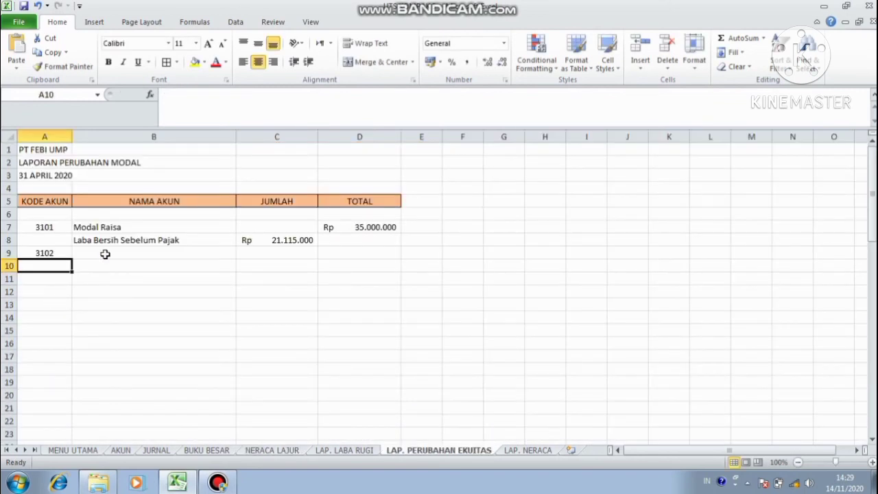
Look up the Prive account's name in B9 with =VLOOKUP(A9;DAFTAR_AKUN;2;FALSE)
click(105, 253)
text(=vl)
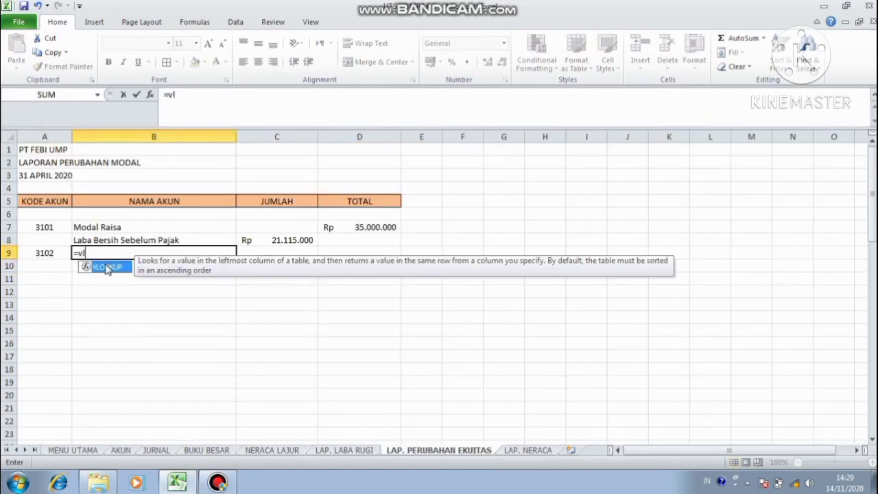
double_click(106, 266)
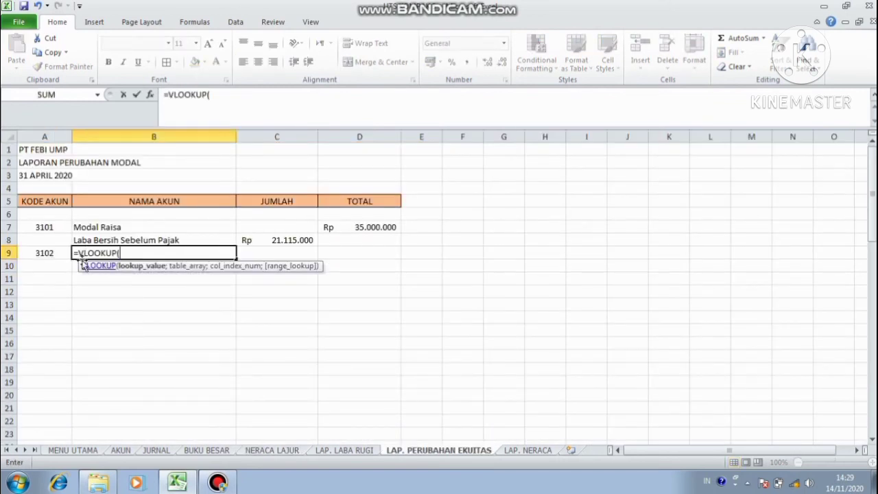
click(59, 254)
text(;d)
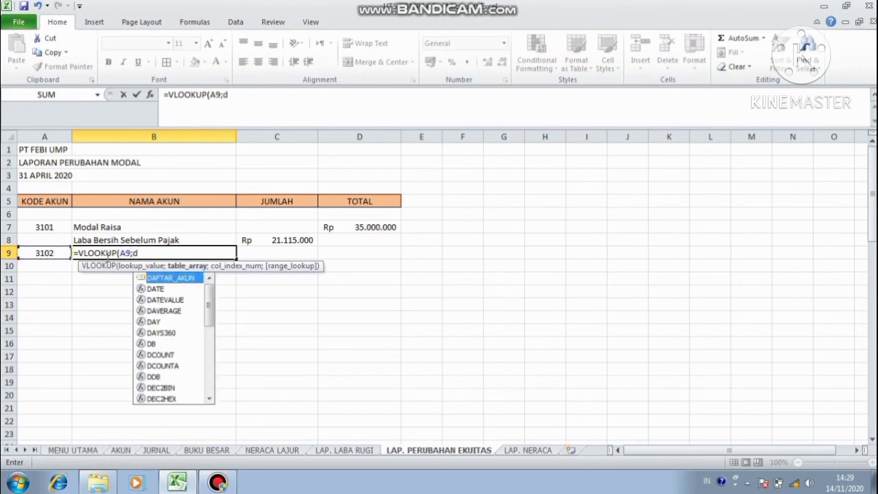
double_click(166, 278)
text(;;2)
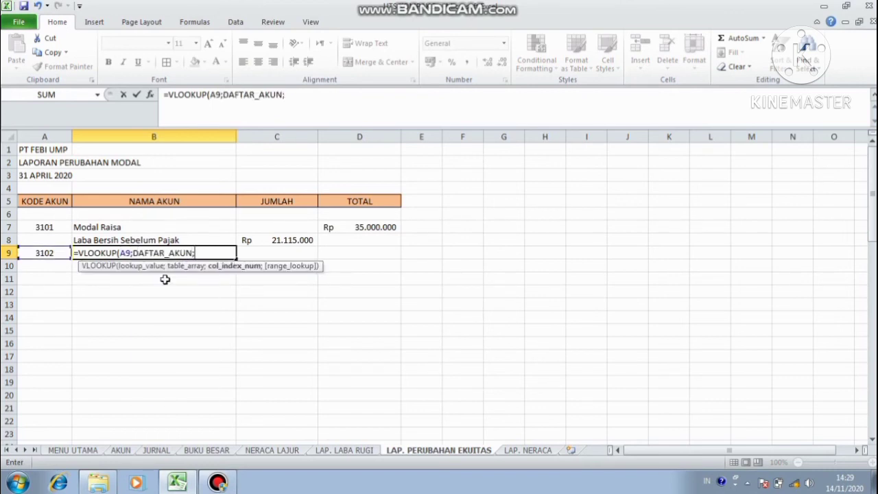
key(BackSpace)
key(BackSpace)
text(2;fals)
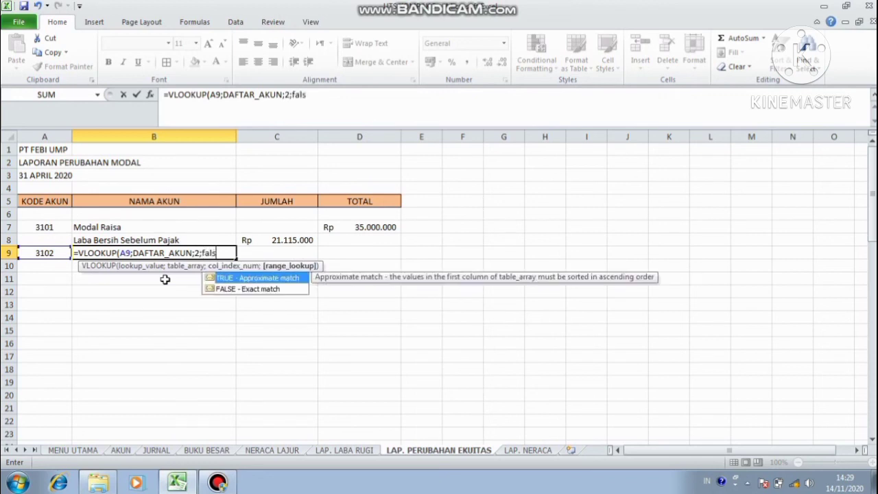
text(e))
key(Return)
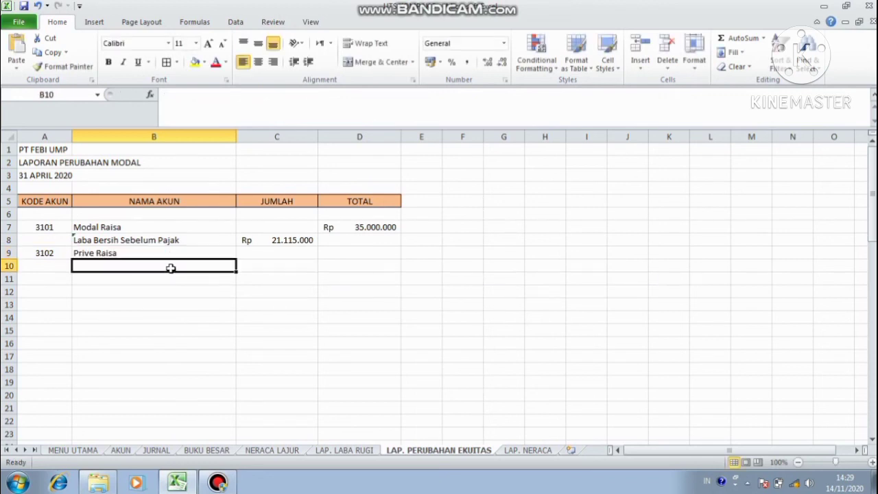
Ignore the inconsistent formula error flagged on cell B8
click(75, 240)
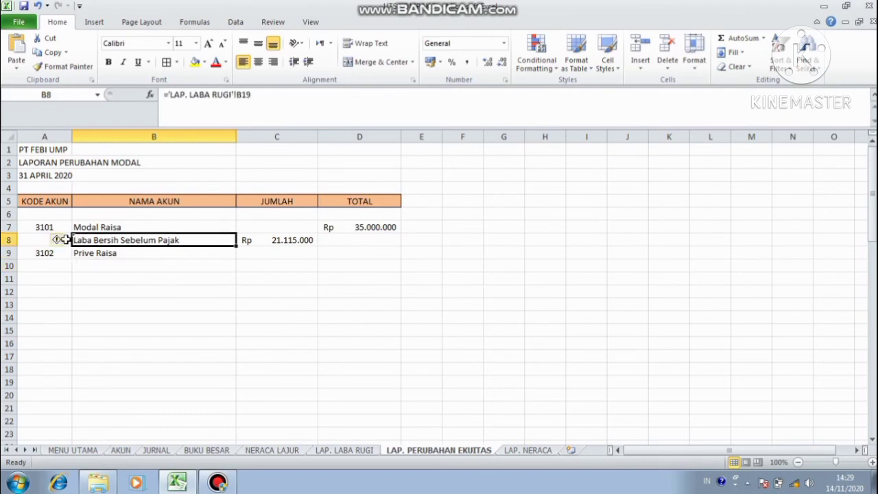
click(68, 240)
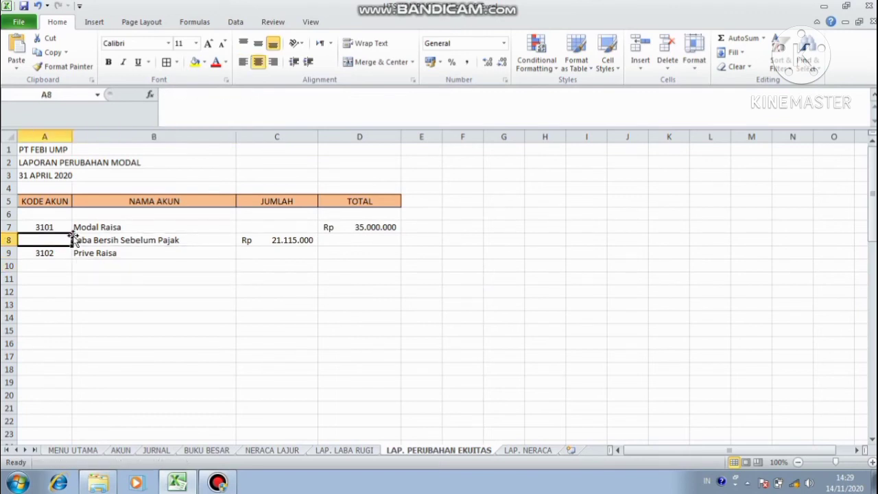
click(74, 240)
click(58, 240)
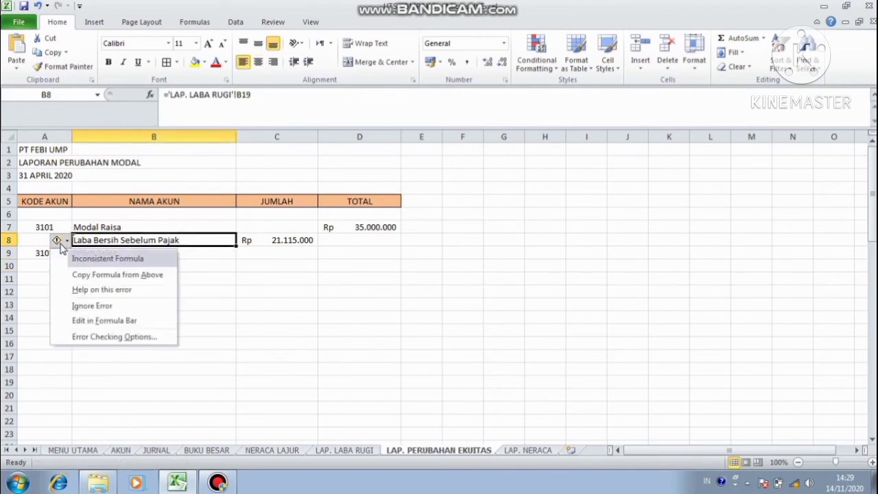
click(88, 306)
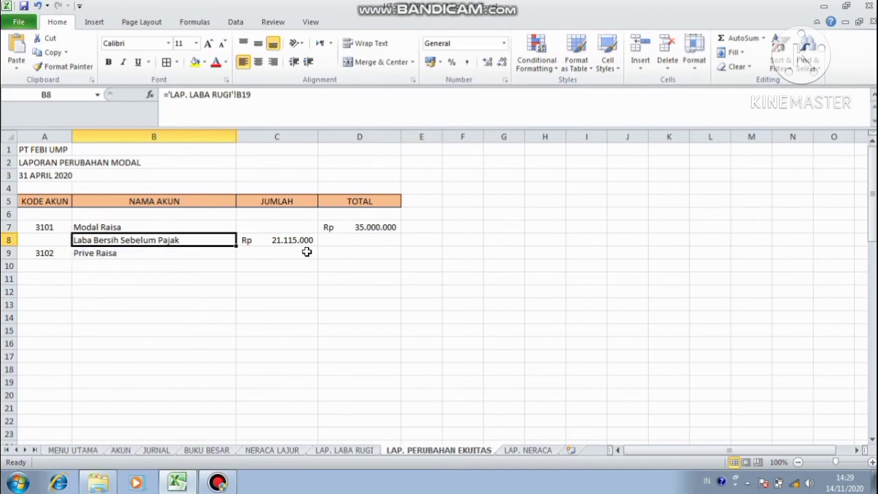
Enter the Prive debit balance as a negative amount in C9 with =-'NERACA LAJUR'!D19
click(307, 252)
text(=-)
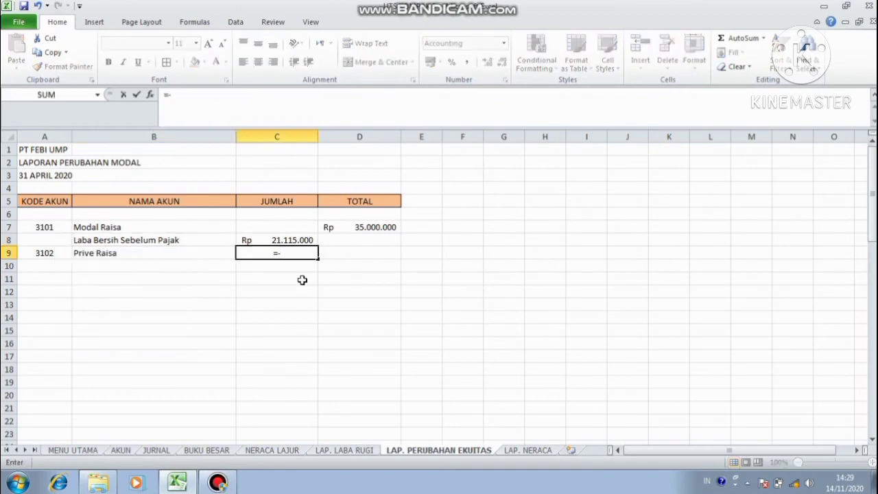
click(272, 451)
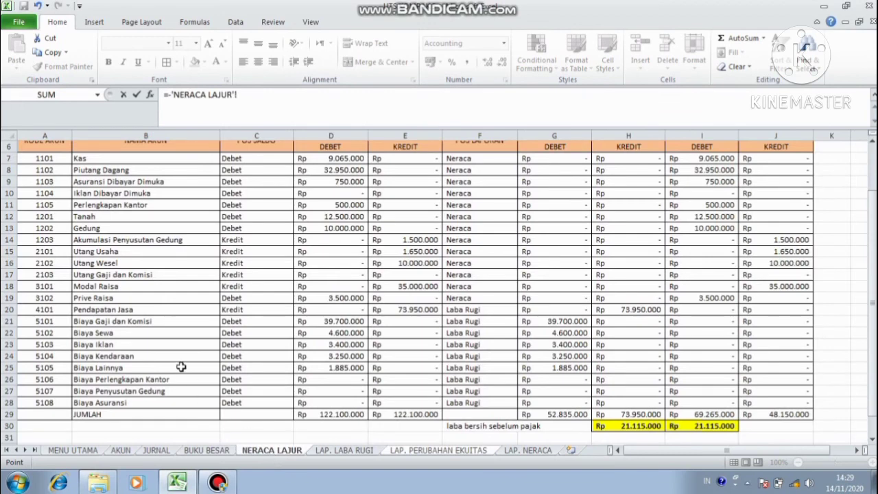
click(338, 303)
key(Return)
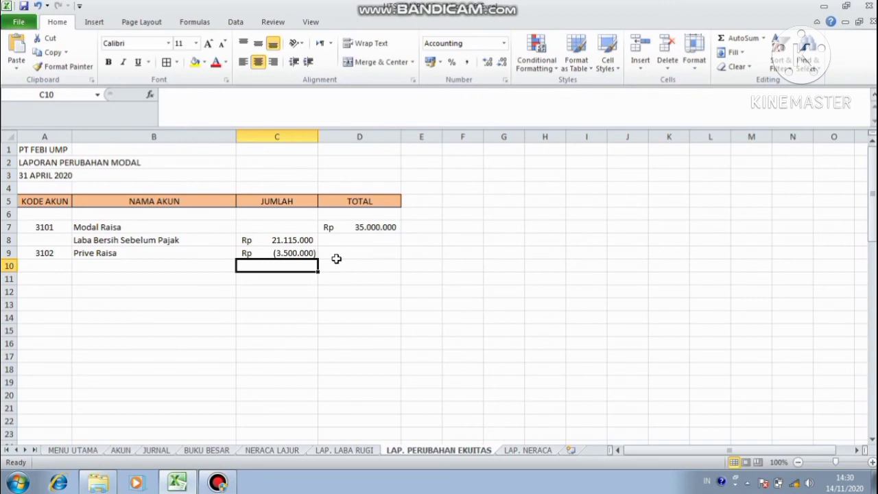
Enter the label "Kenaikan Pada Ekuitas Pemiliki" in B10 below the Prive row
click(215, 266)
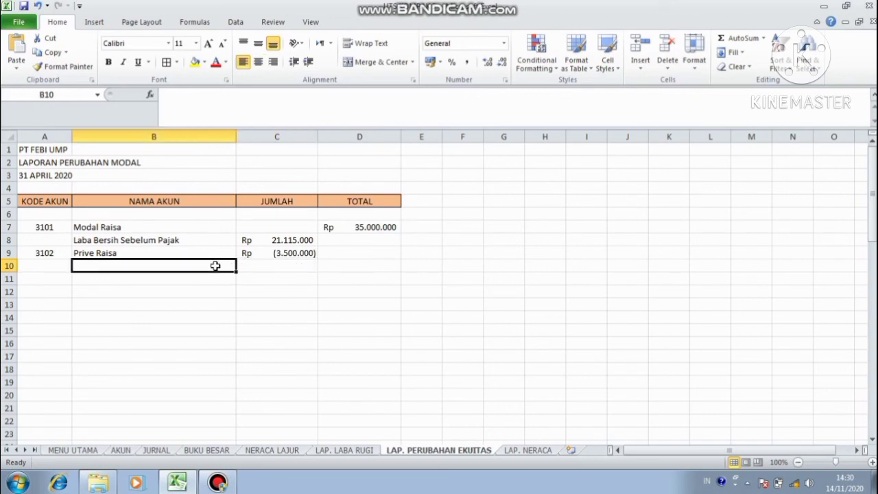
text(K)
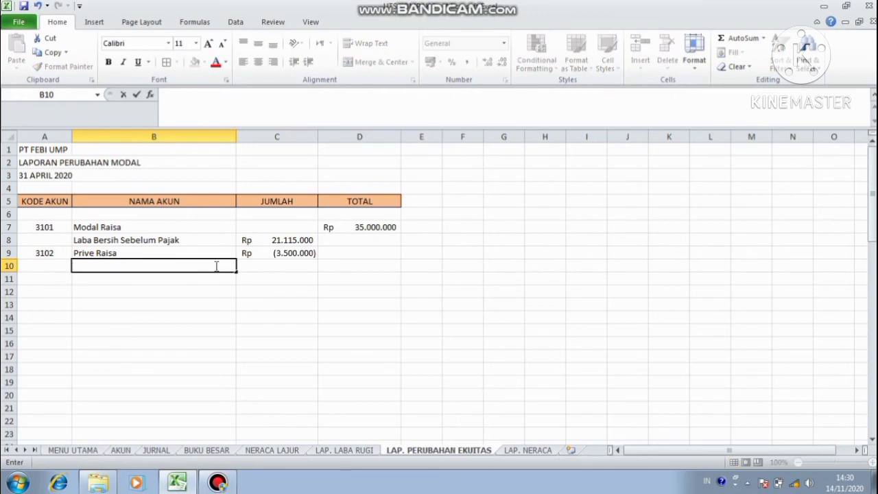
text(Kenaikan)
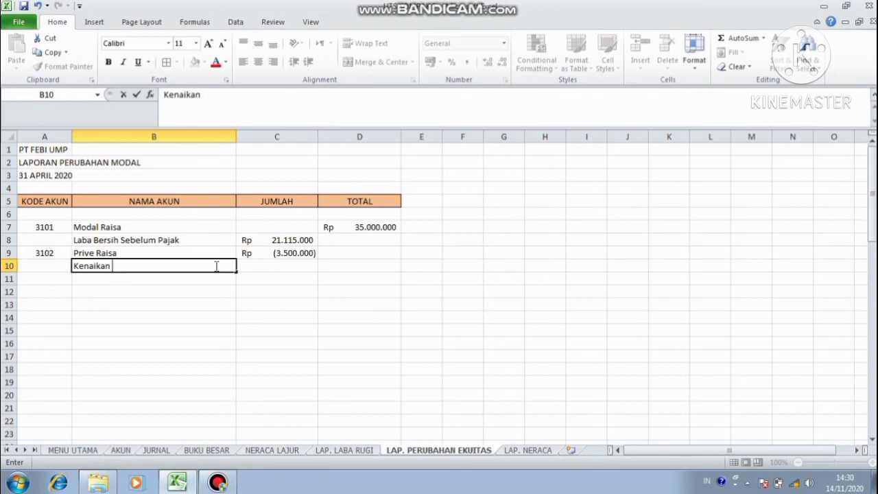
text( Pada EKuitas )
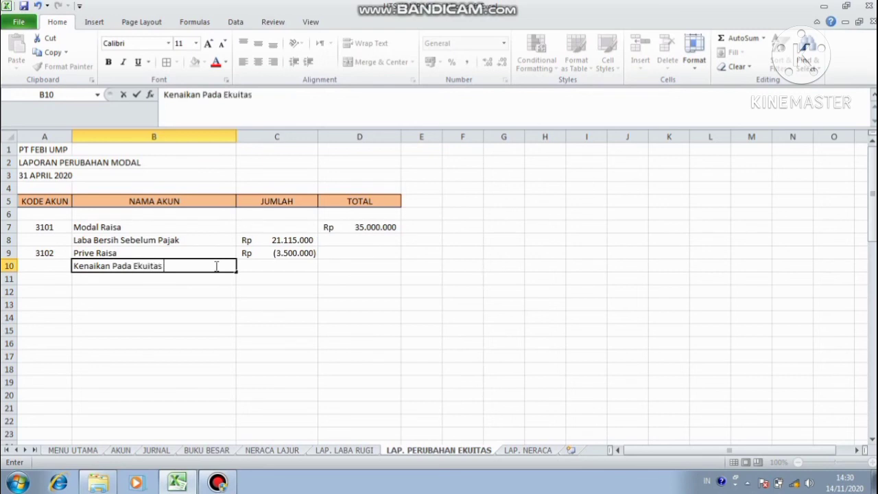
text(Pemilik)
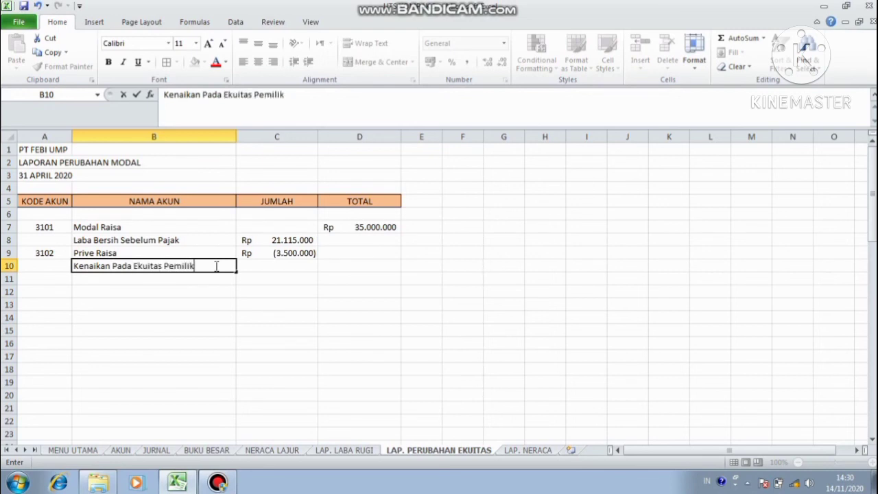
key(Tab)
Try to calculate the equity increase in D10 with the range reference =C8:C9
key(Tab)
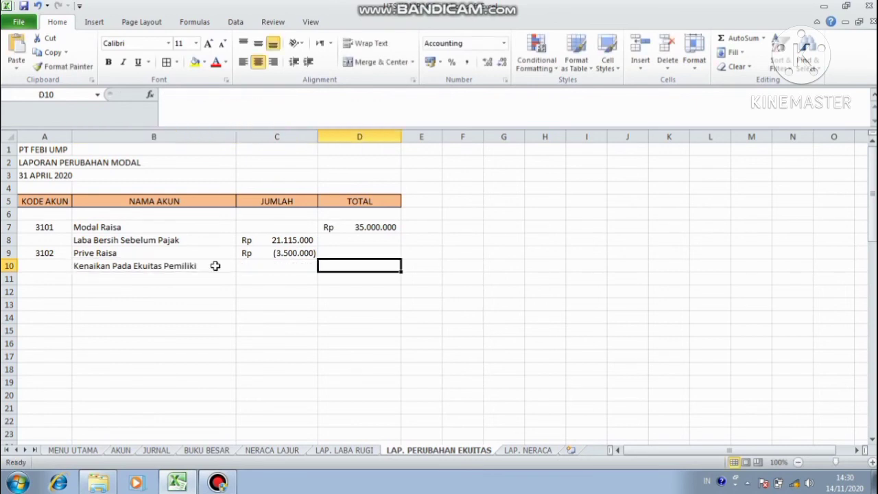
text(=)
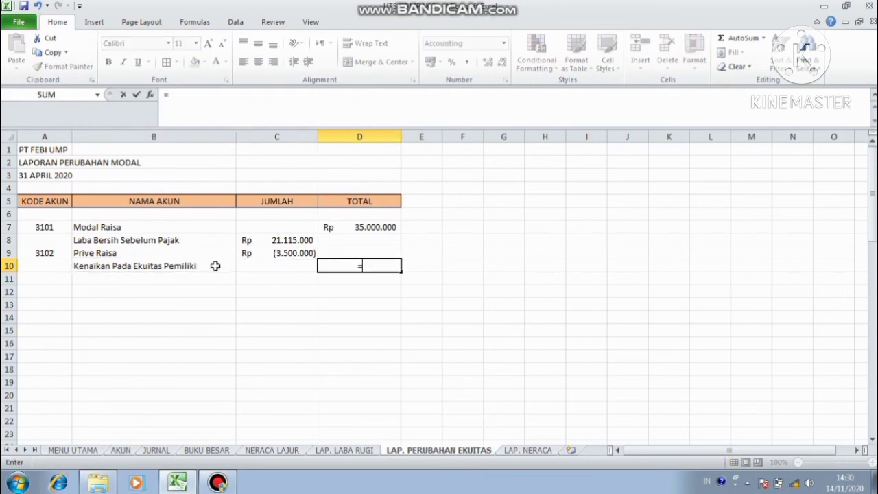
click(246, 242)
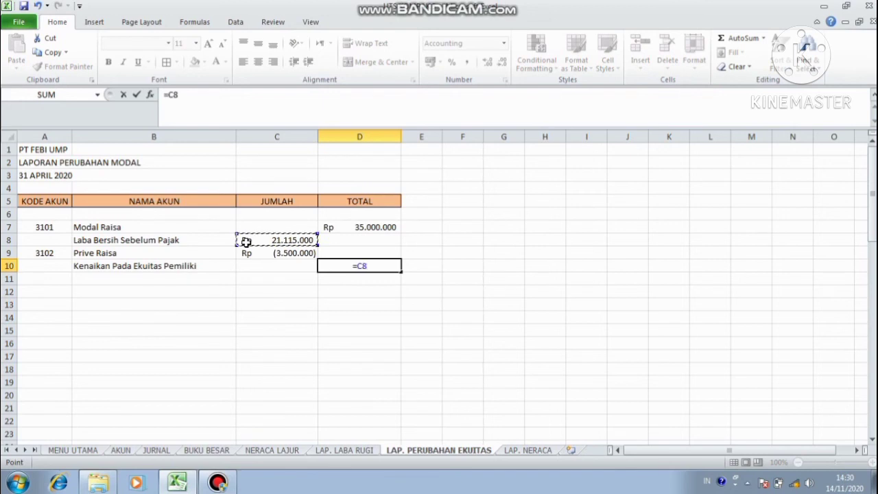
key(shift+Down)
text(\)
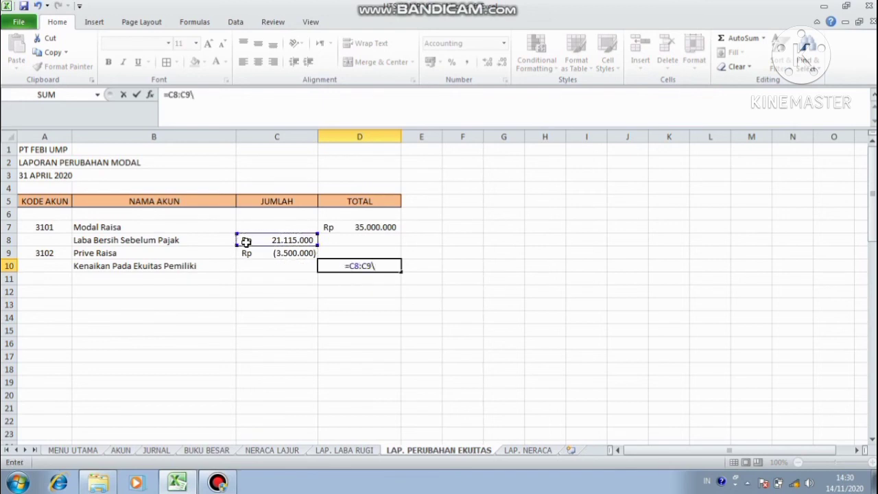
key(BackSpace)
key(Return)
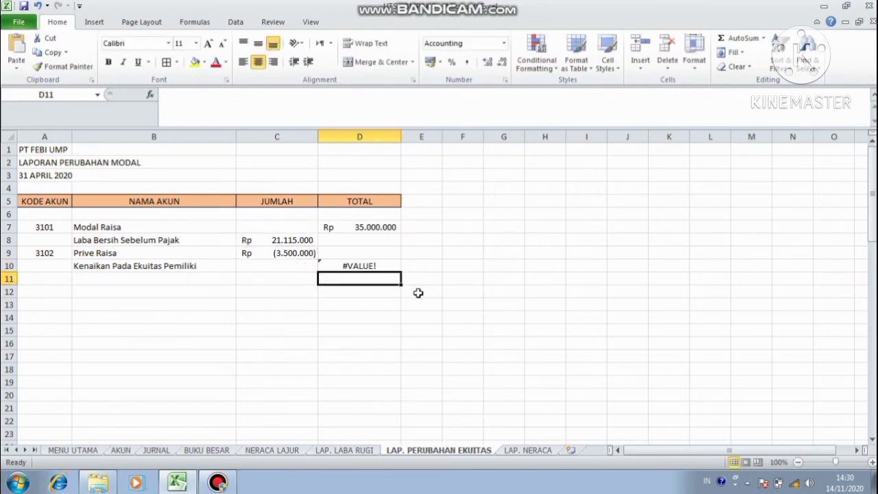
Replace the formula in D10 with a SUM of the net profit and Prive amounts in C8:C9
double_click(379, 267)
text(=)
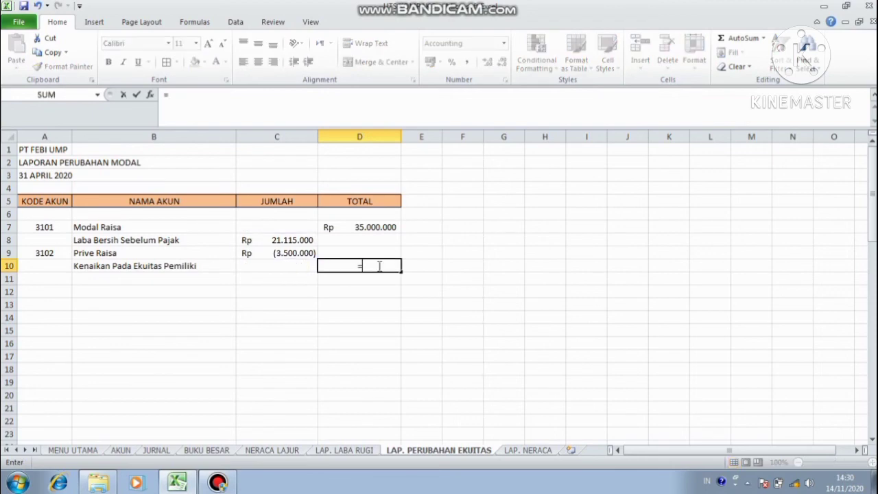
text(Su)
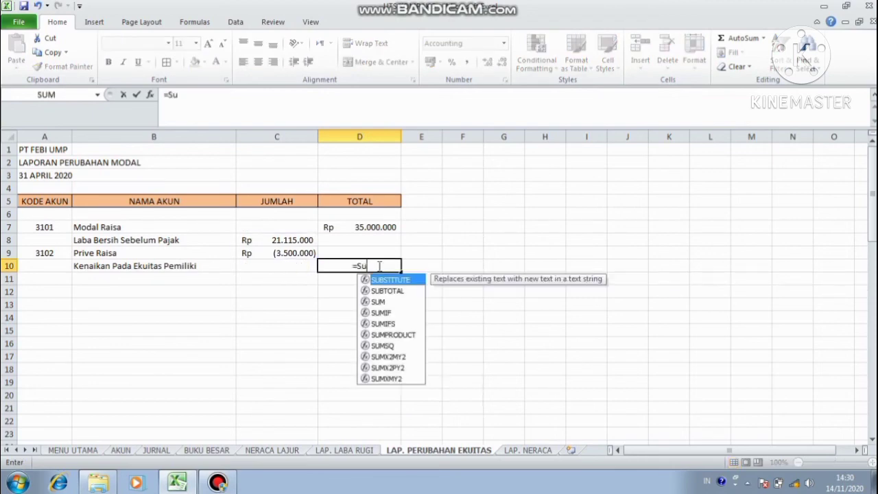
text(m()
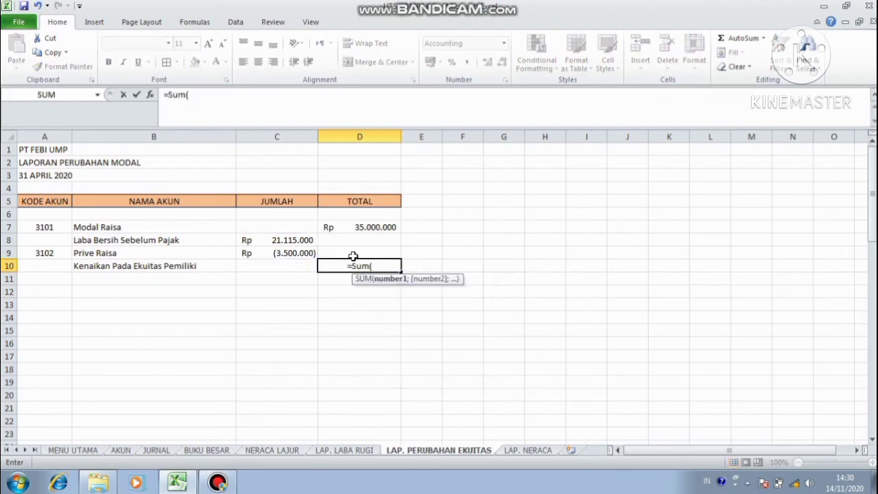
click(315, 240)
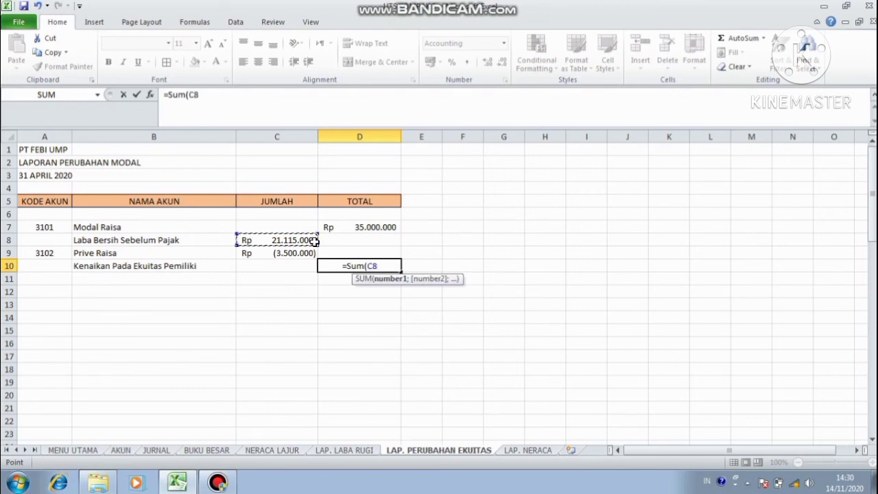
key(shift+Down)
key(Return)
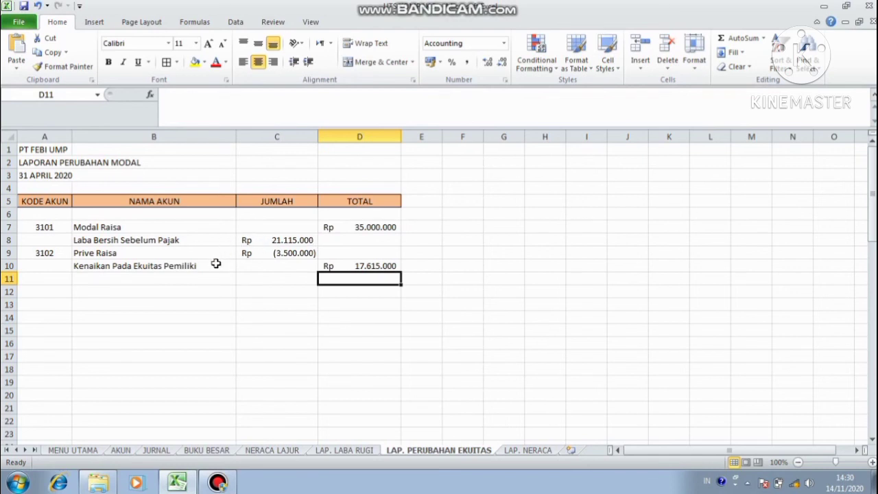
Label B11 as the ending capital with "Modal Akhir" followed by the owner's name
click(152, 279)
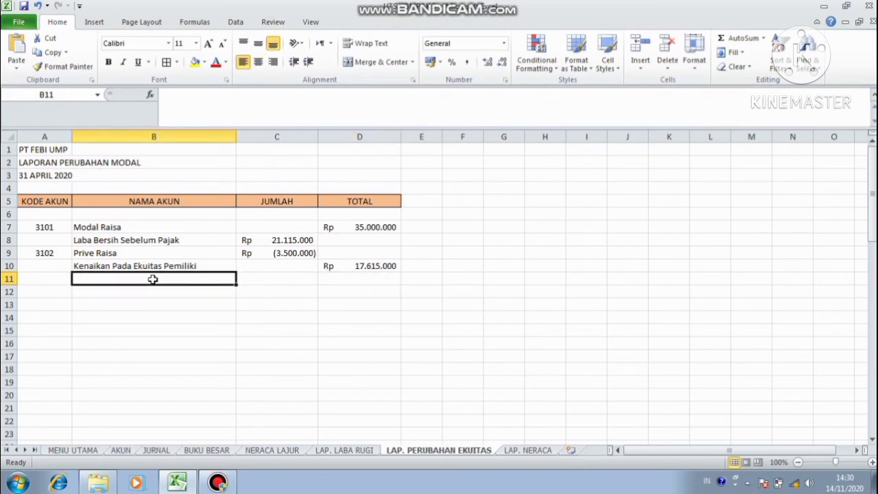
text(Modal)
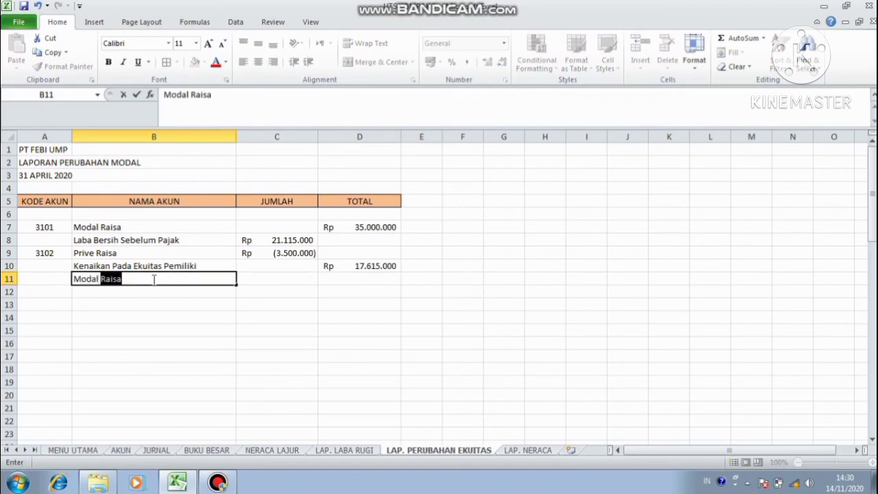
text(Akhir Ra)
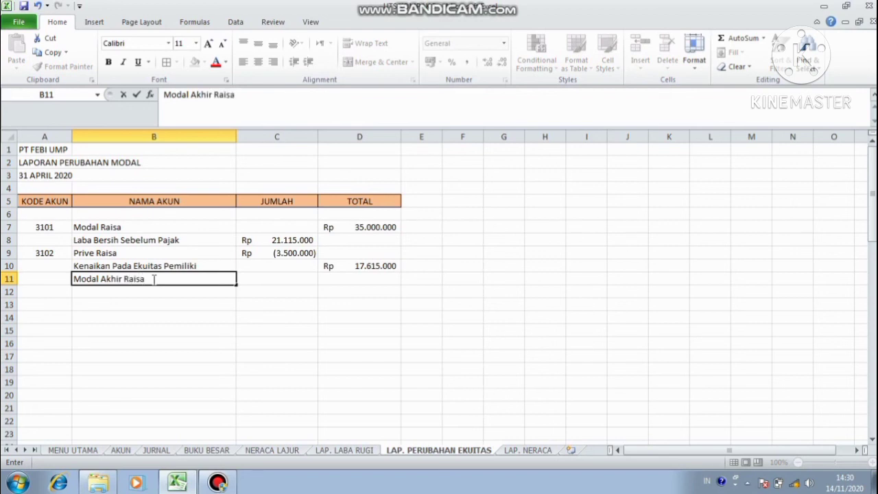
text(isa)
Calculate the ending capital in D11 with =D7+D10
click(355, 277)
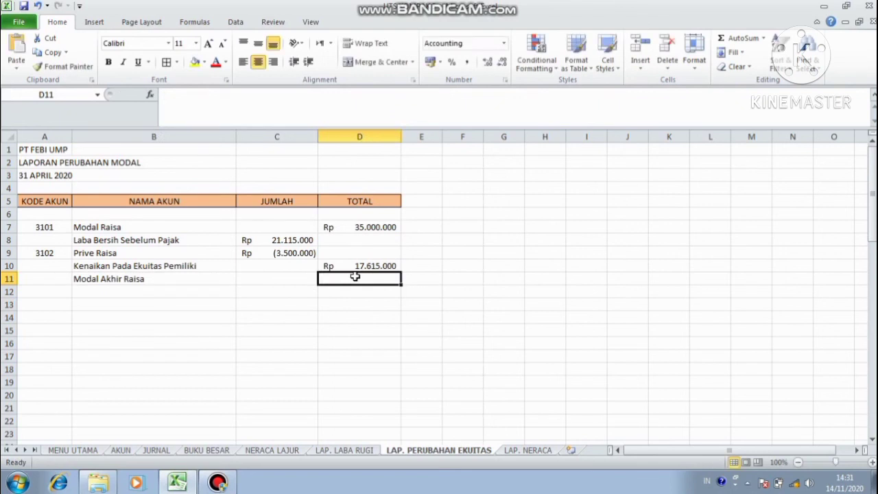
text(=)
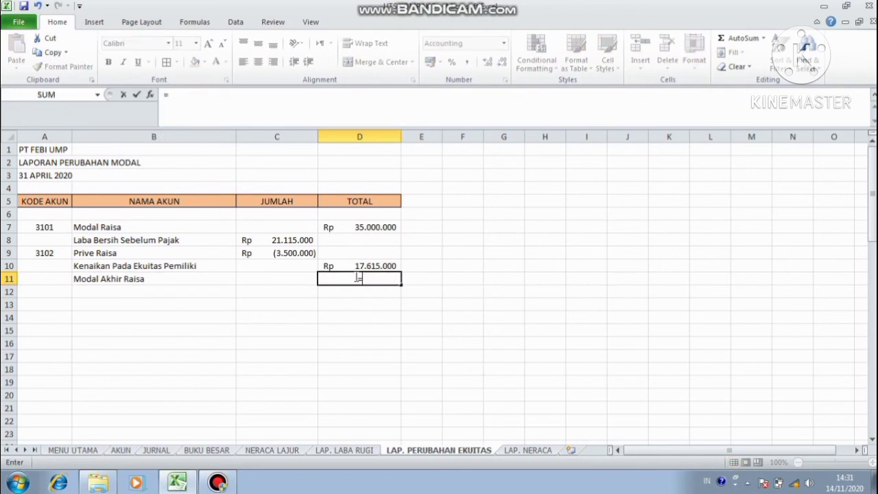
click(348, 225)
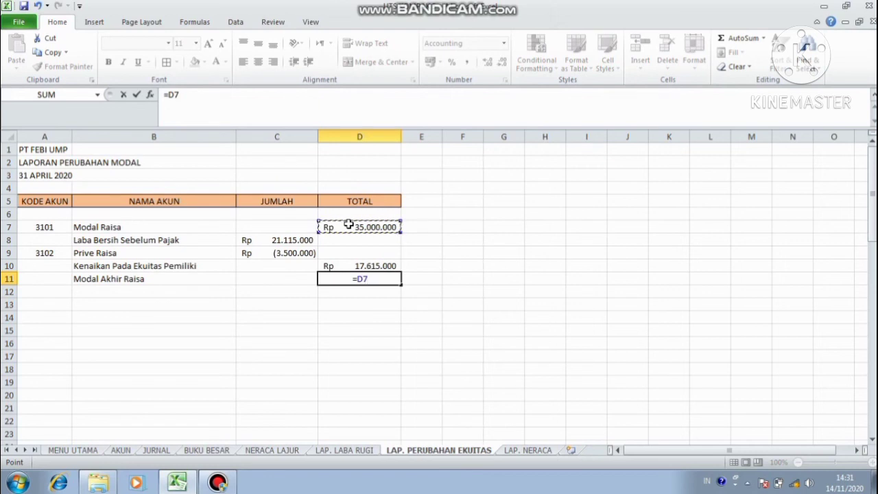
text(+)
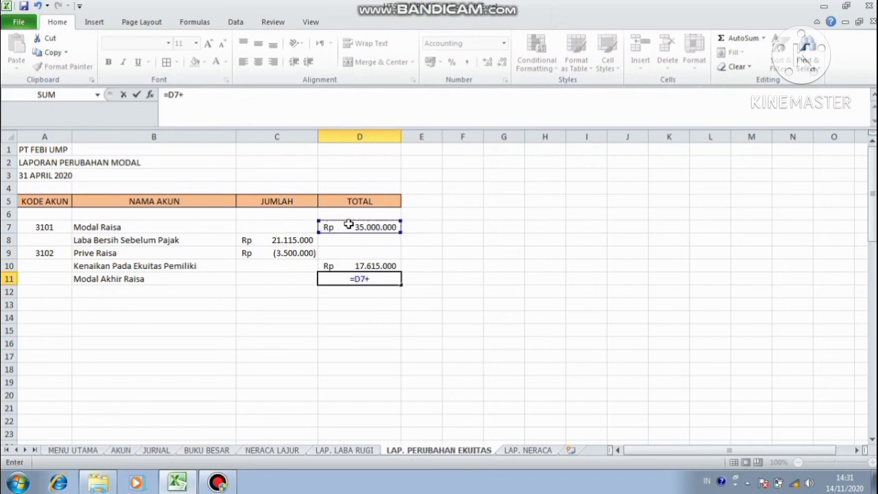
click(366, 267)
key(Return)
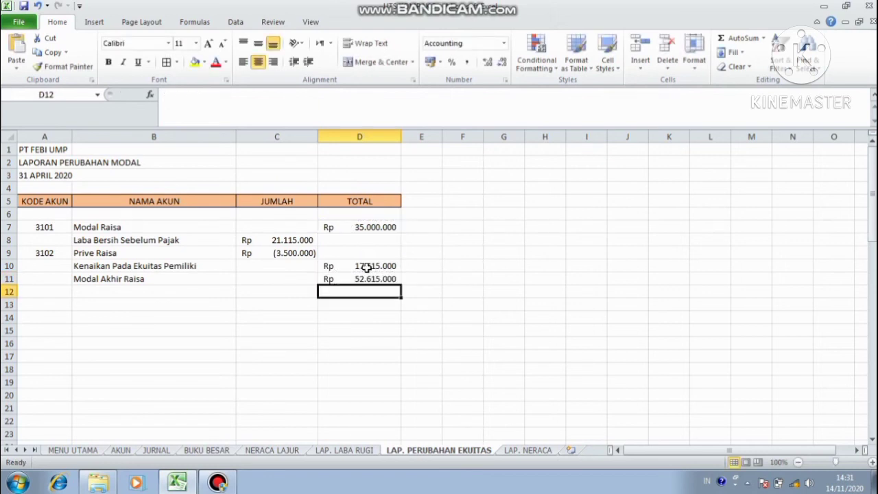
Fill the ending capital total in D11 with yellow and apply all borders to A6:D11
click(351, 276)
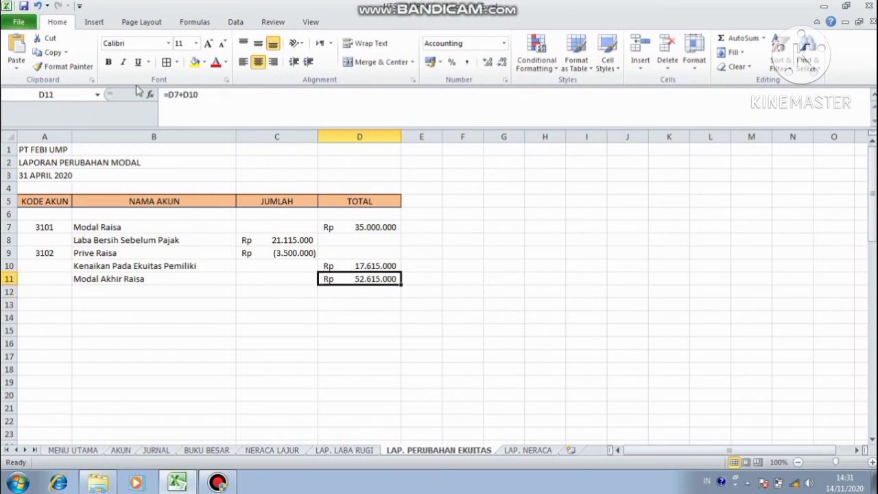
click(196, 61)
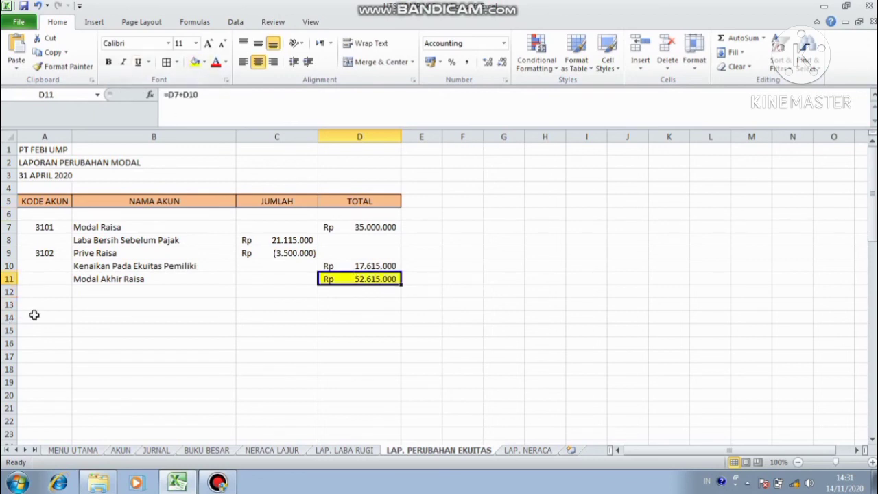
drag(44, 211, 372, 281)
click(169, 62)
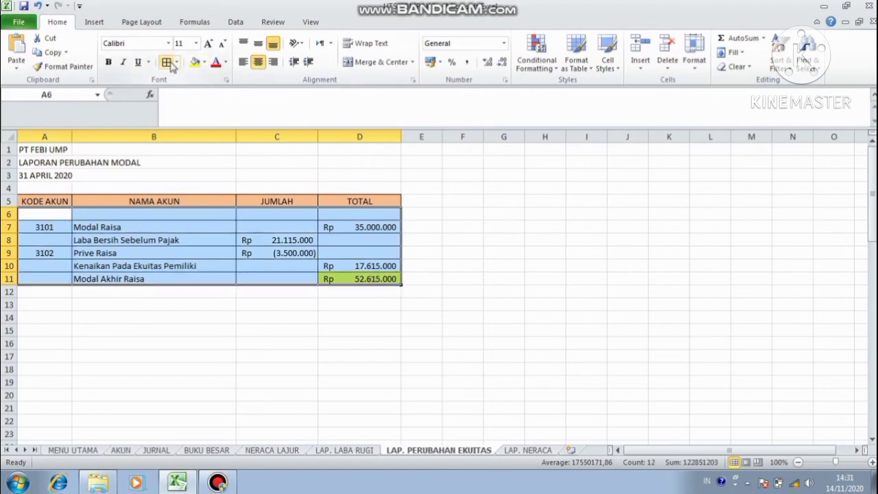
click(323, 277)
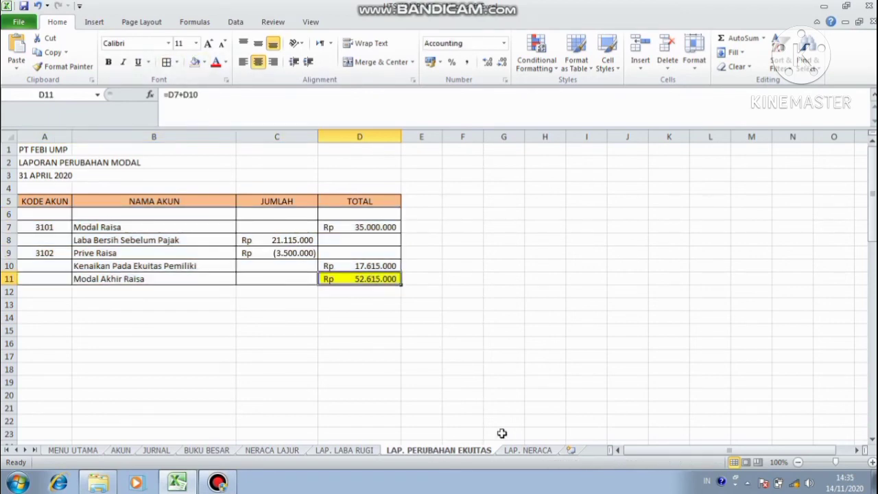
Enter the bold heading AKTIVA in B6 of the LAP. NERACA sheet
click(528, 450)
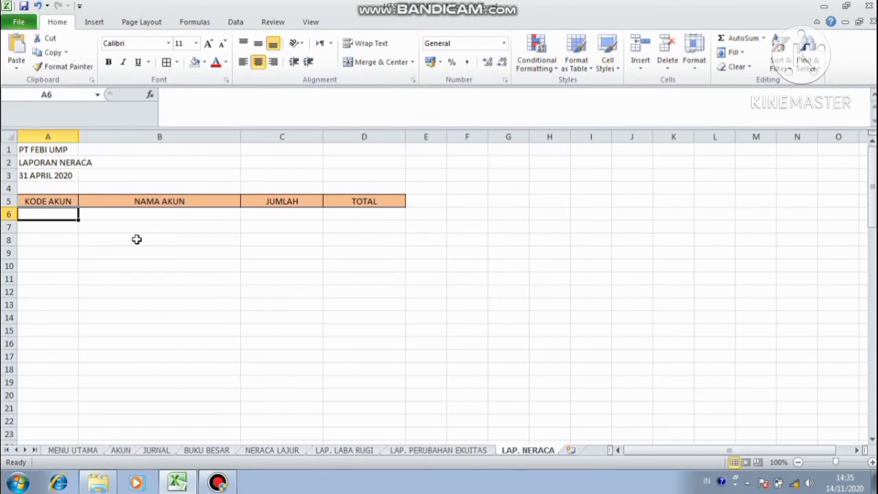
click(149, 219)
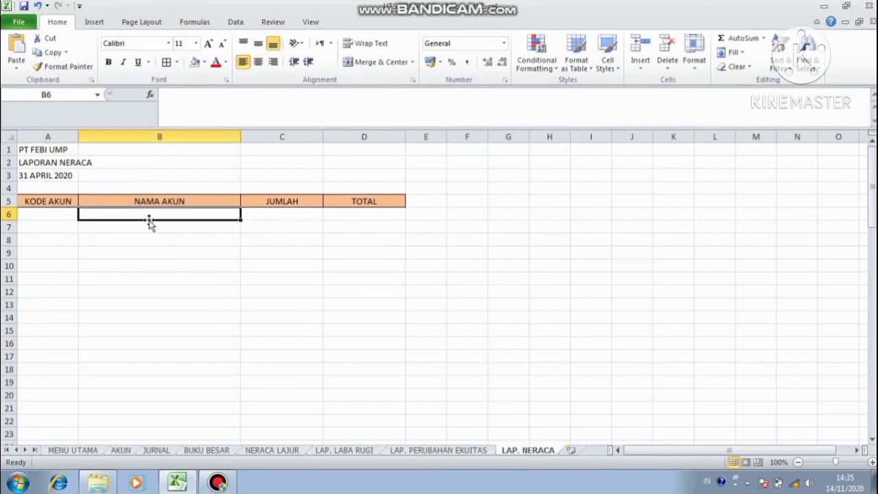
text(AKTI)
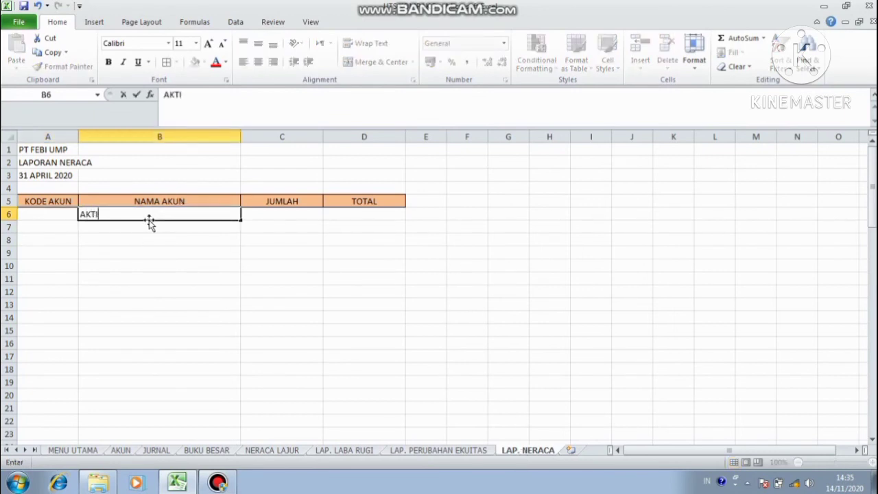
text(VA)
key(shift+Up)
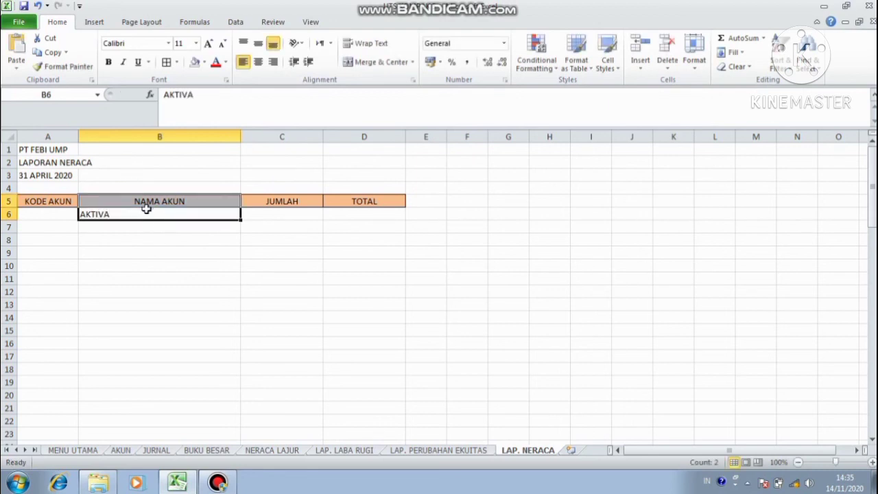
click(145, 213)
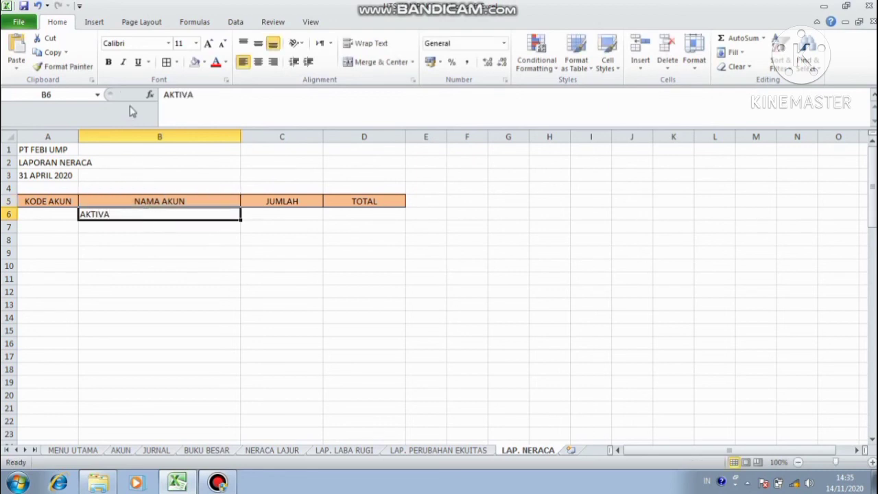
click(108, 62)
Link the account code in A7 to NERACA LAJUR cell A7 and fill the formula down to A14
click(68, 228)
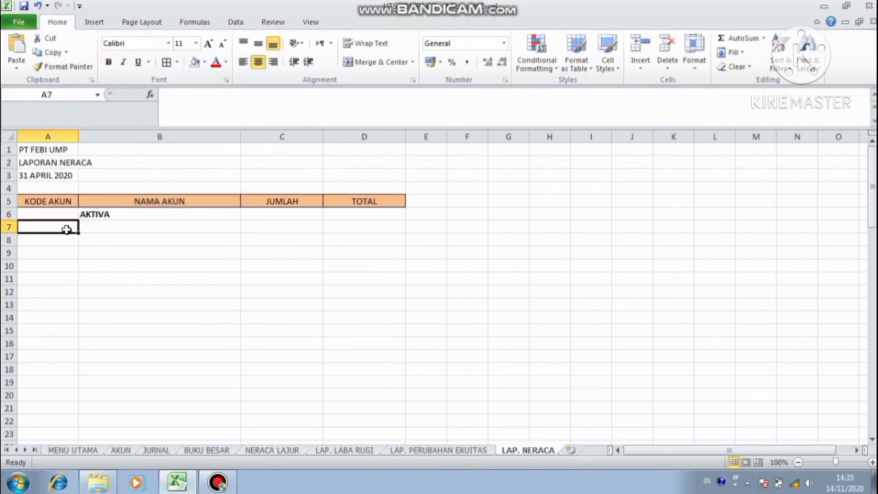
text(=)
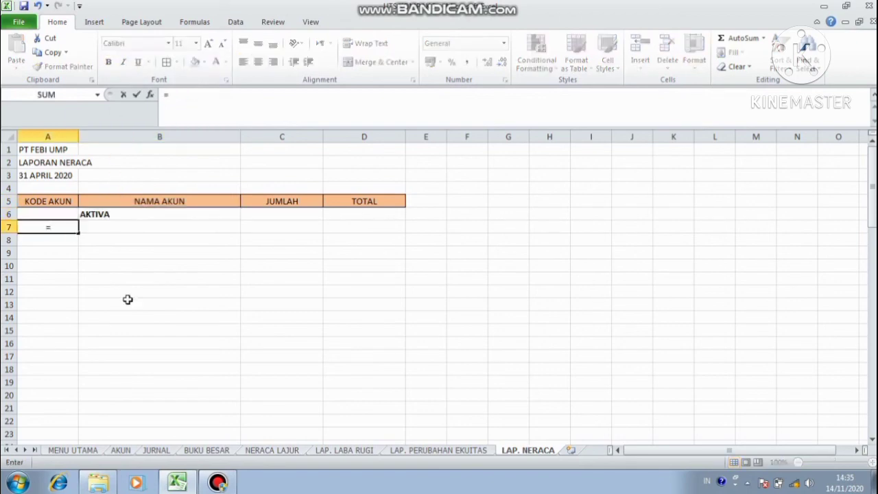
click(256, 451)
click(33, 160)
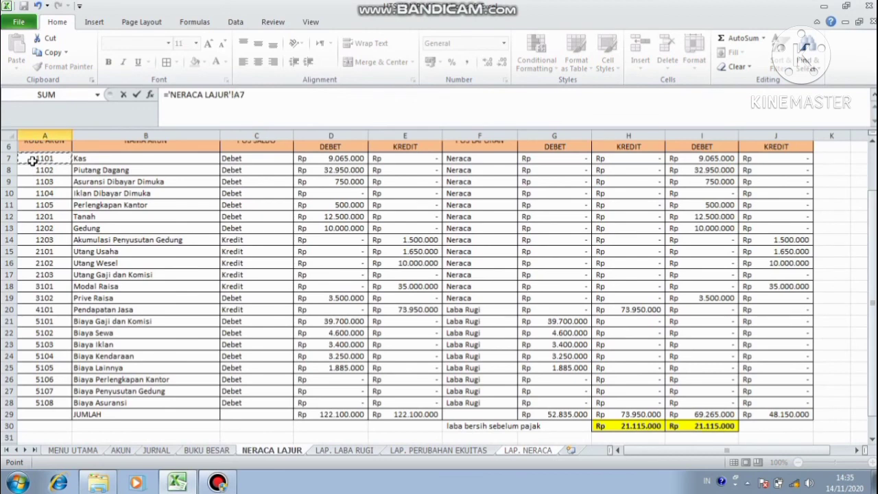
key(Return)
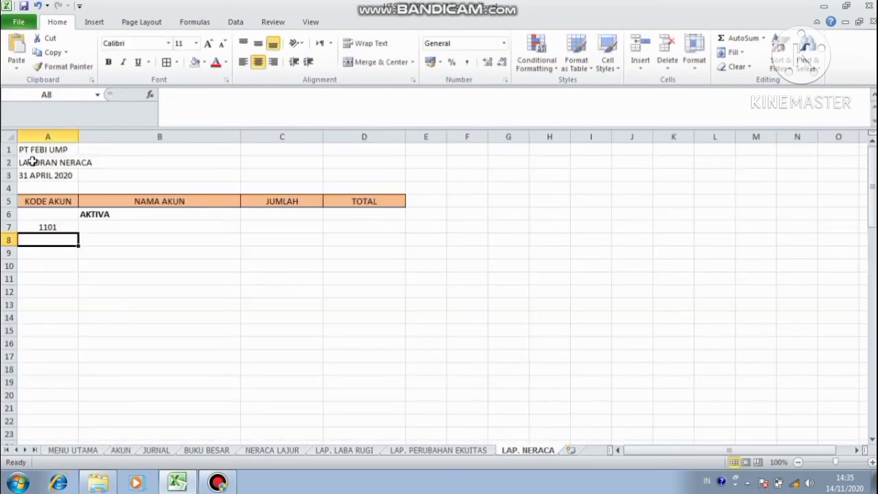
click(61, 227)
drag(79, 234, 81, 323)
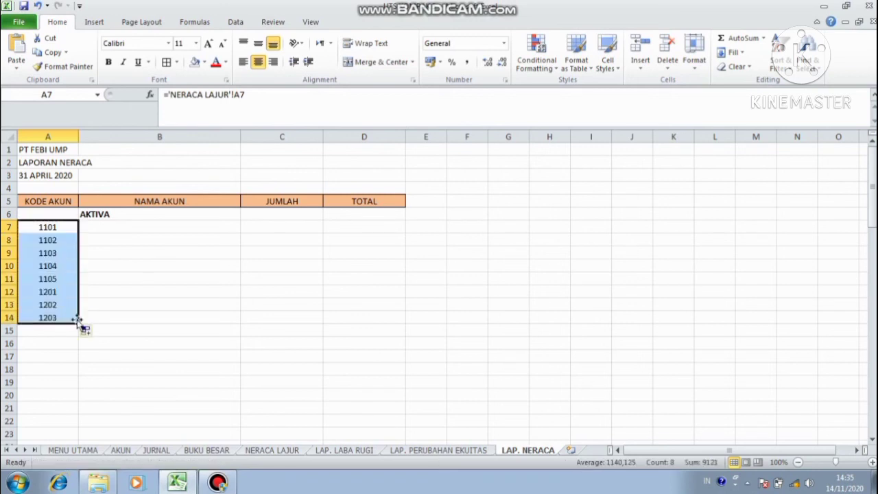
Look up the account name in B7 with =VLOOKUP(A7;DAFTAR_AKUN;2;FALSE) and fill the formula down to B14
click(127, 227)
text(=VLO)
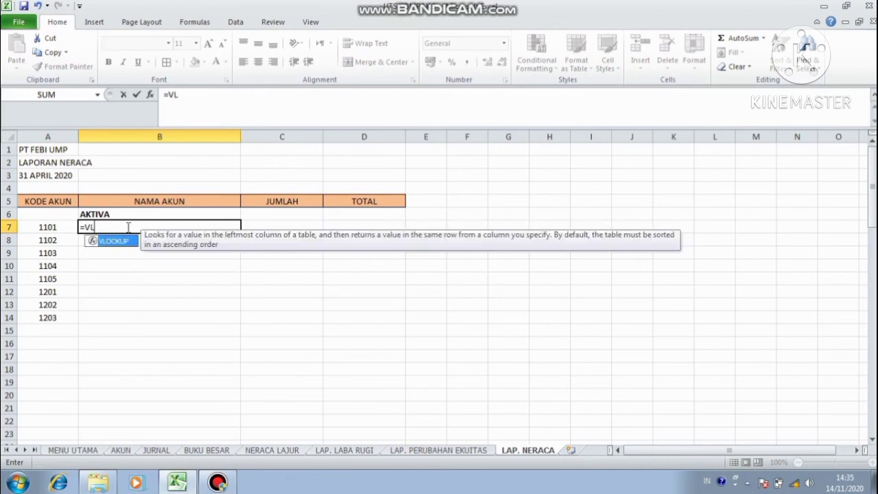
double_click(126, 245)
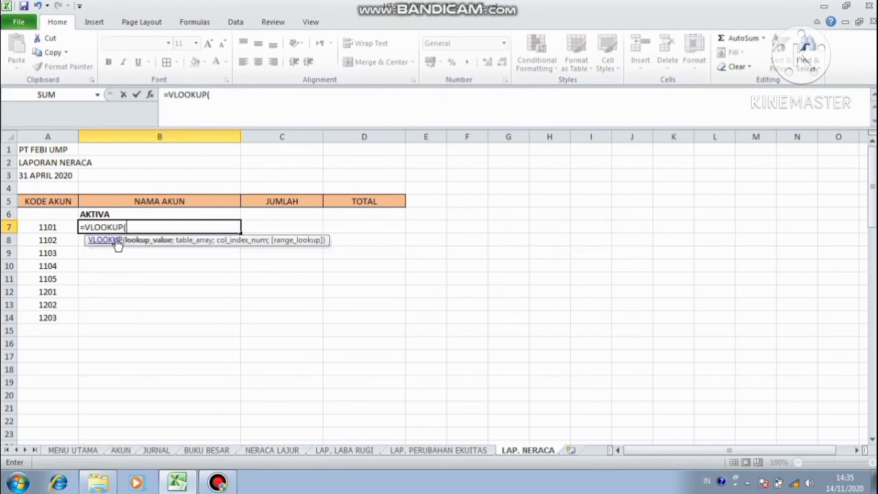
click(64, 226)
text(;D)
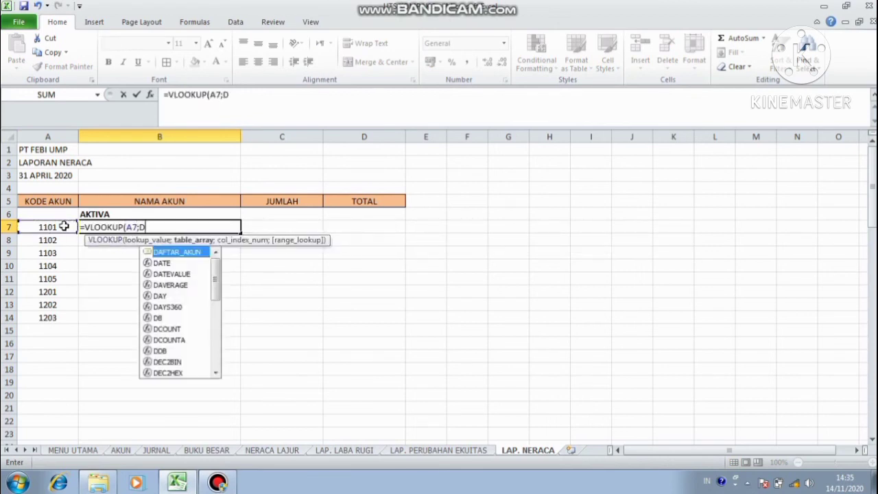
double_click(160, 253)
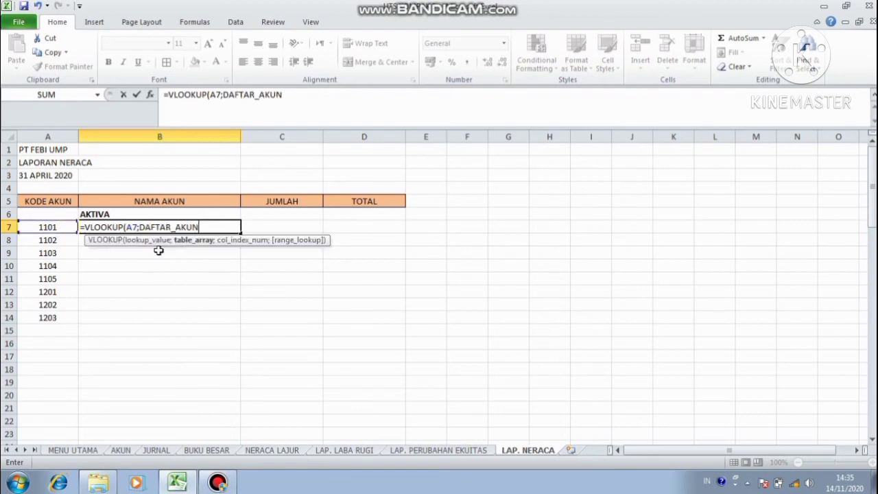
text(;)
text(2;)
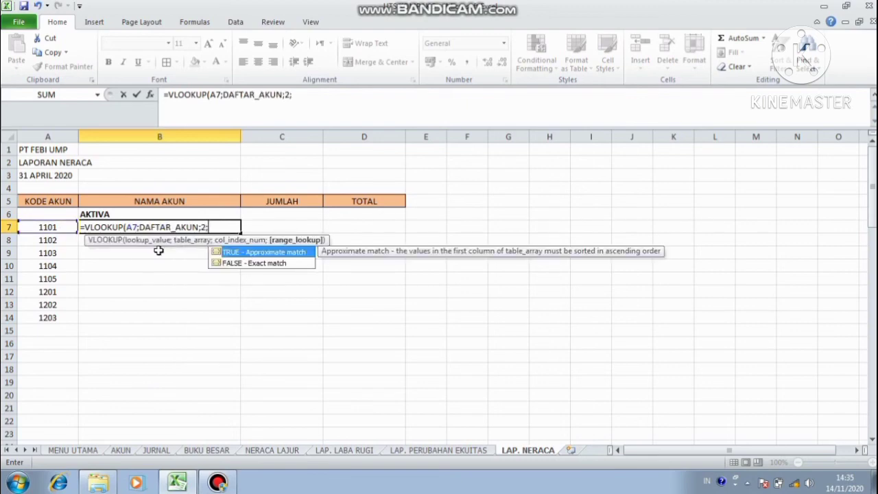
text(FALSE)\)
key(Return)
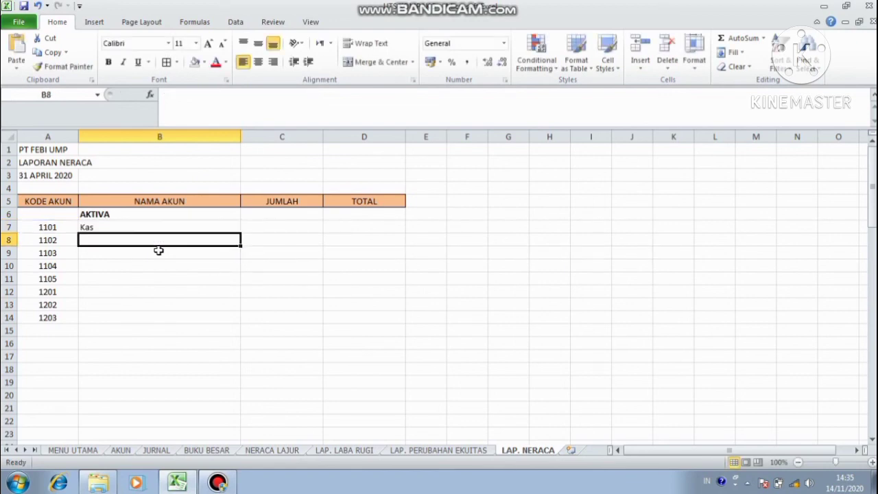
click(171, 230)
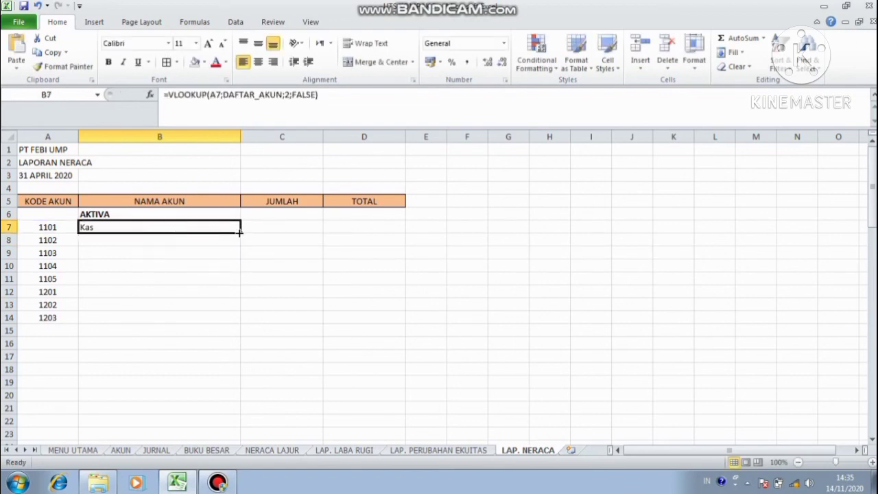
drag(239, 232, 227, 325)
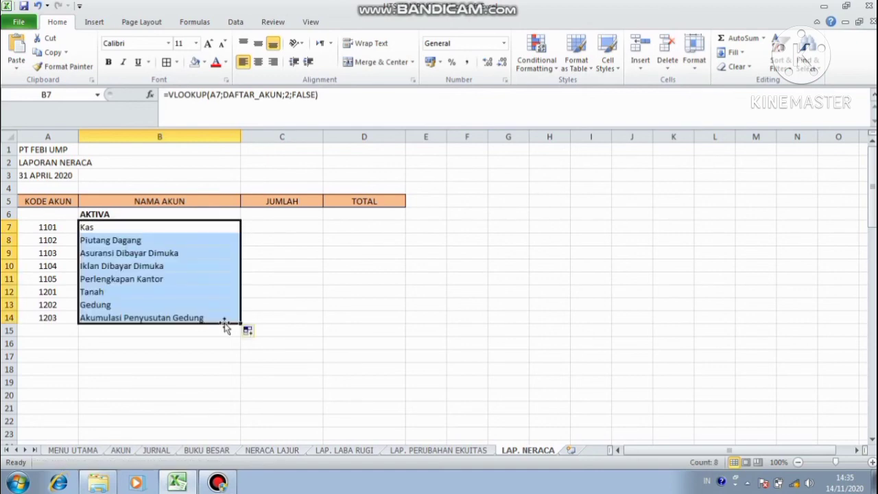
Link the amount in C7 to NERACA LAJUR cell I7 and fill the formula down to C14
click(292, 230)
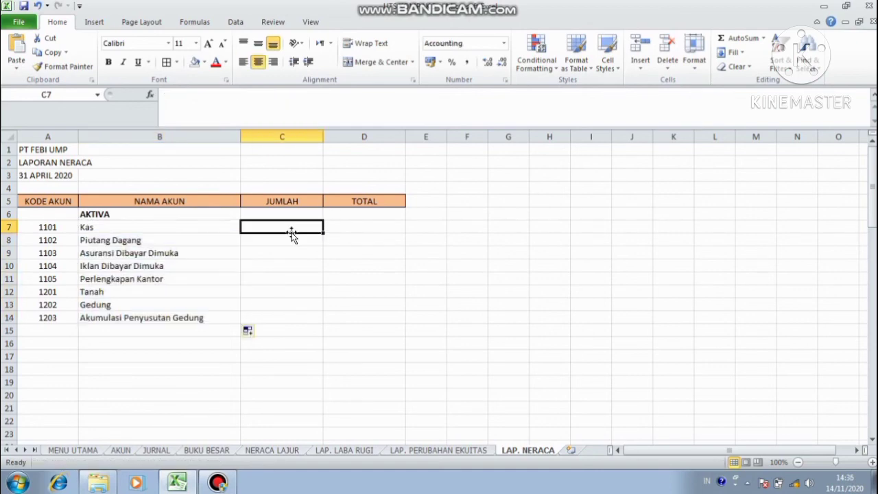
text(=)
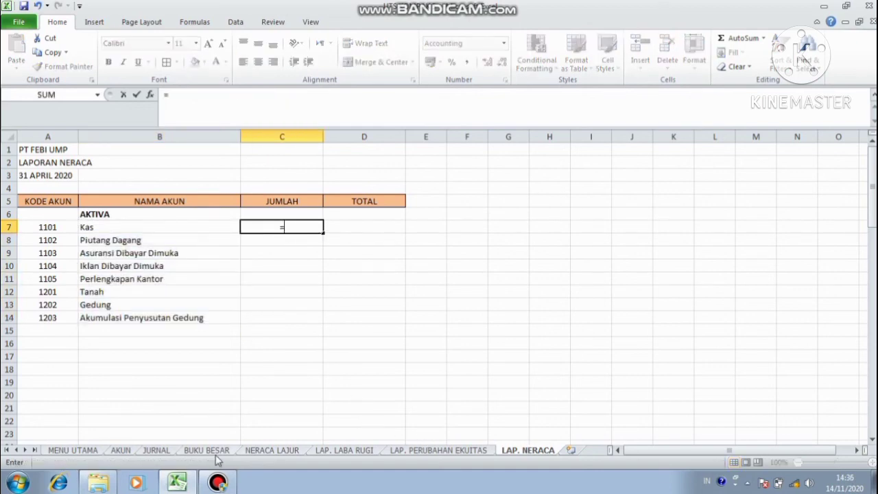
click(251, 453)
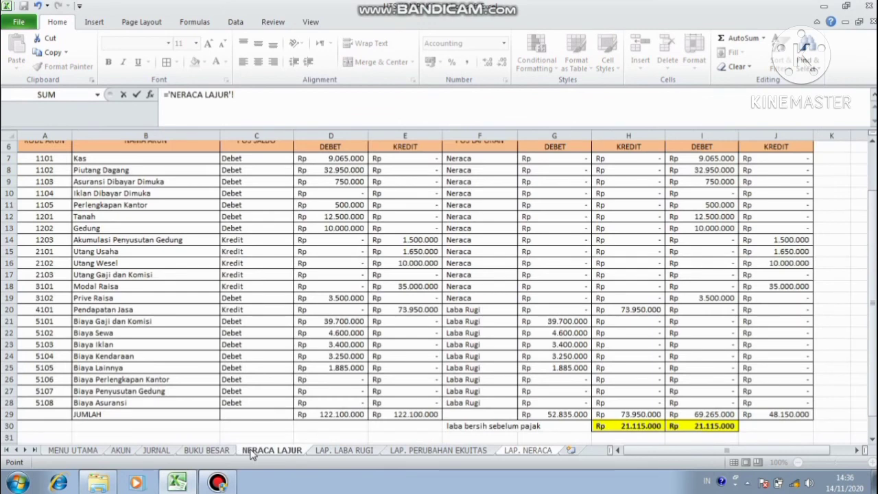
click(706, 159)
key(Return)
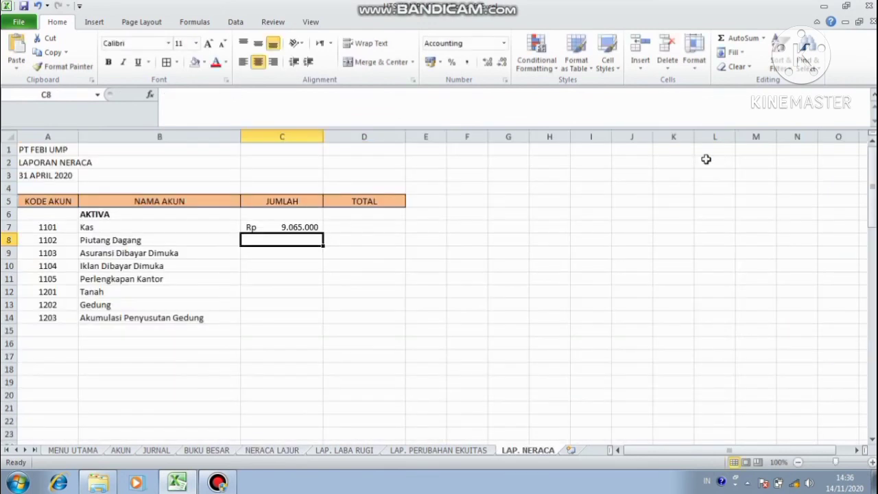
click(315, 231)
drag(323, 233, 299, 319)
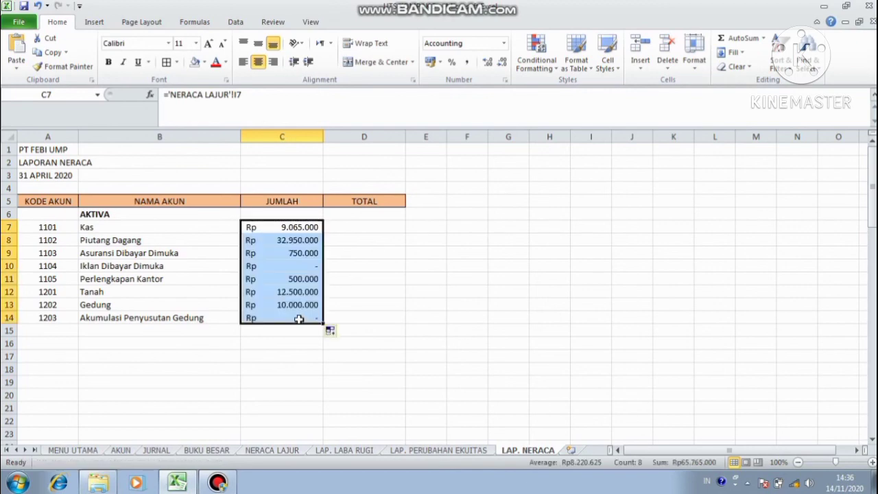
Enter the label TOTAL AKTIVA in B15 below the asset accounts
click(211, 332)
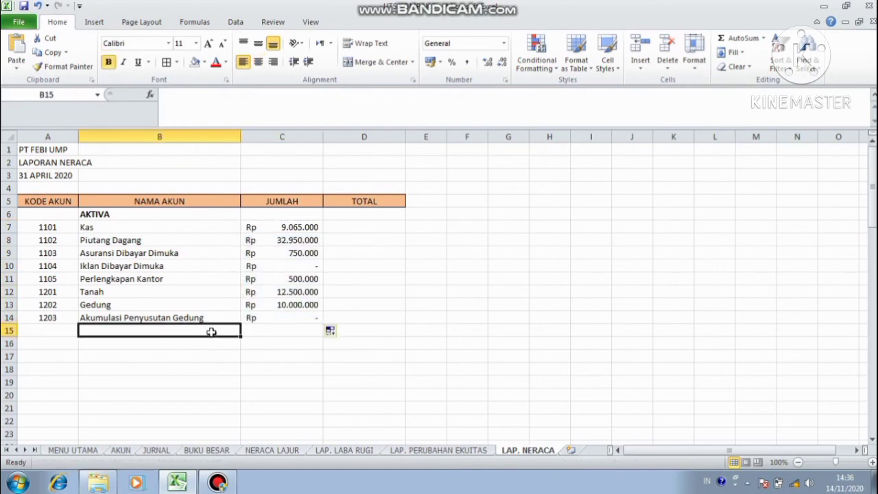
text(TOTA)
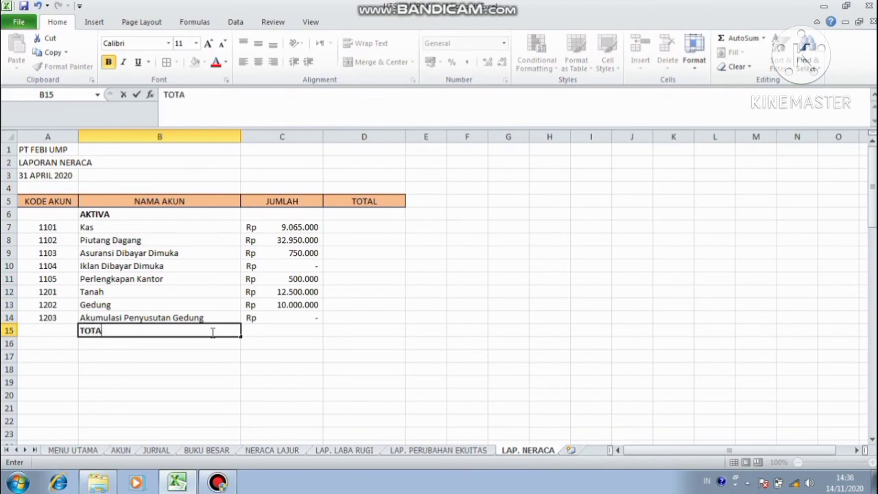
text(L AKTIVA)
key(Tab)
Calculate the total assets in D15 with =SUM(C7:C14)
key(Tab)
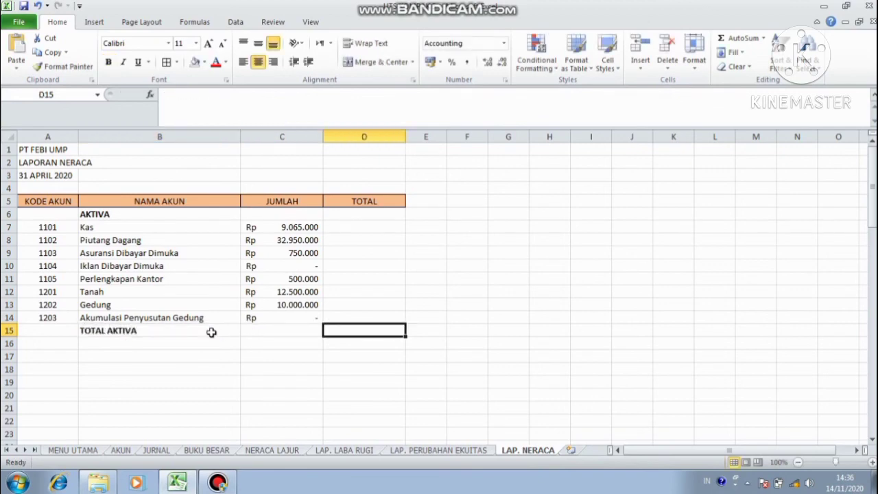
text(=SUM)
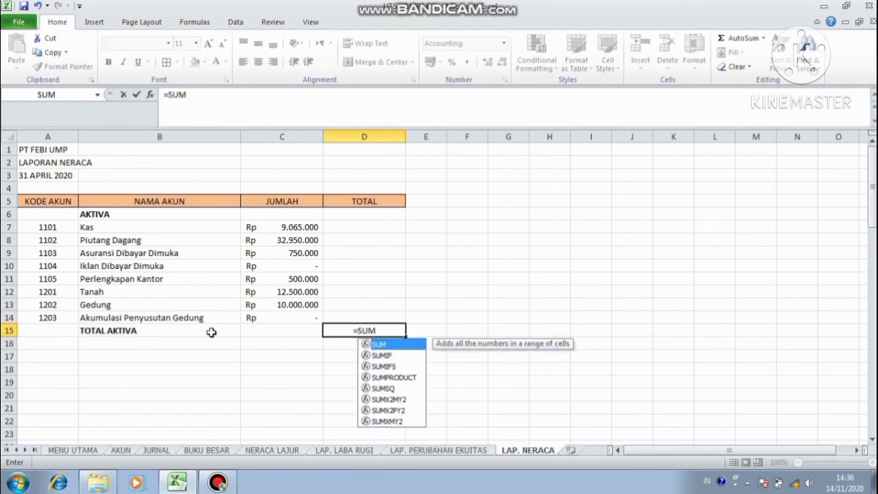
text(()
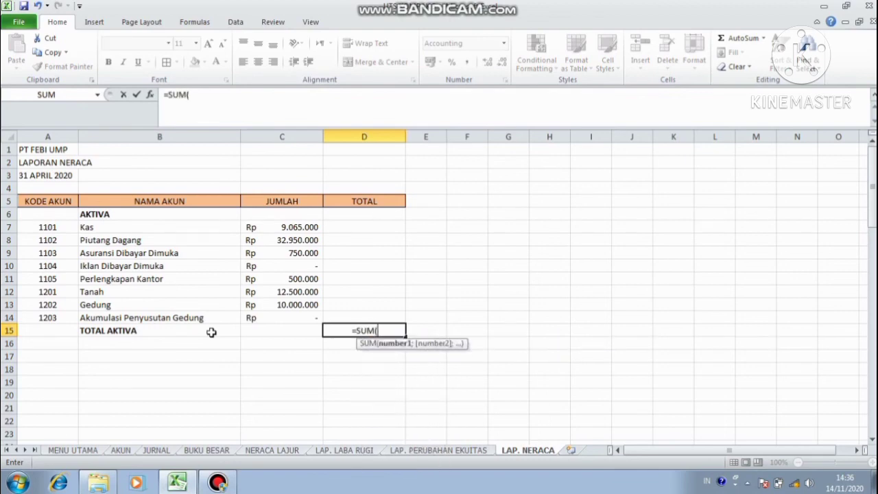
click(255, 229)
key(shift+Down)
key(shift+Down)
key(shift+Down)
key(shift+Down)
key(shift+Down)
key(shift+Down)
key(shift+Down)
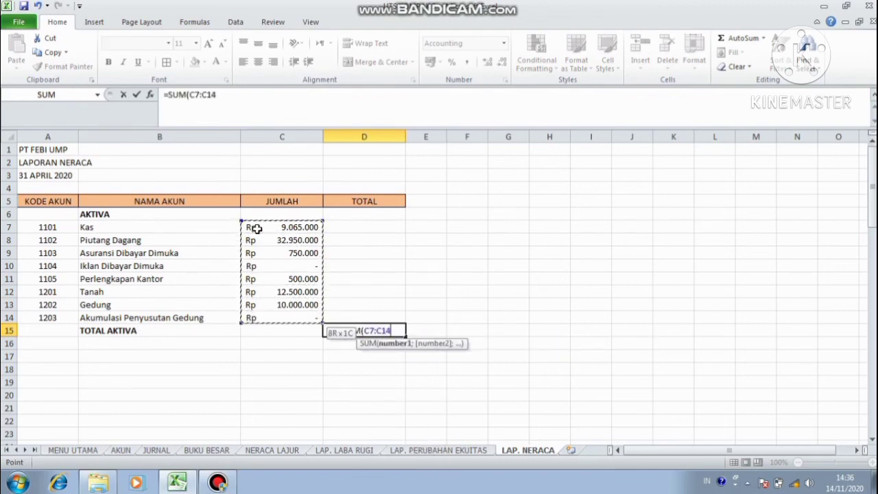
key(Return)
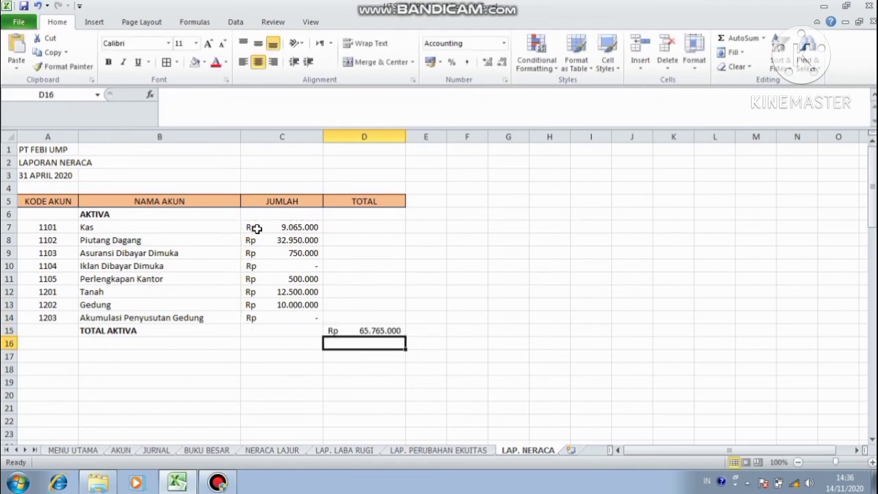
Fill the total assets cell D15 with yellow
key(Up)
click(204, 61)
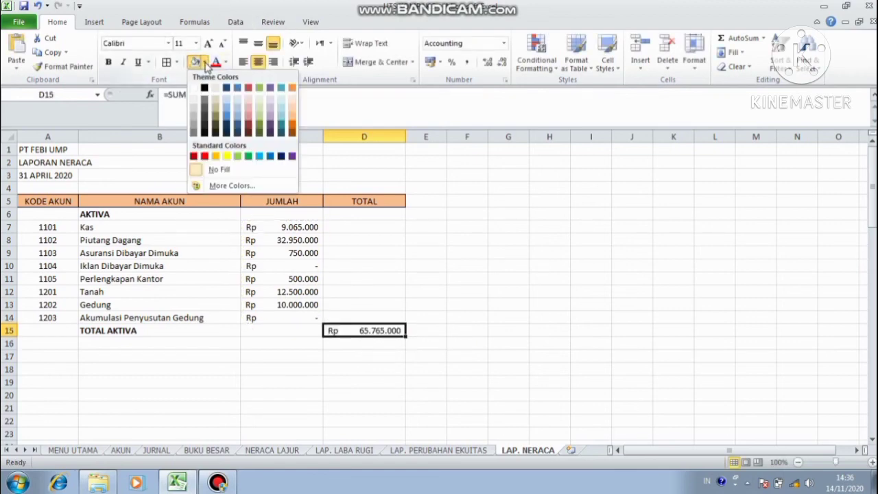
click(227, 156)
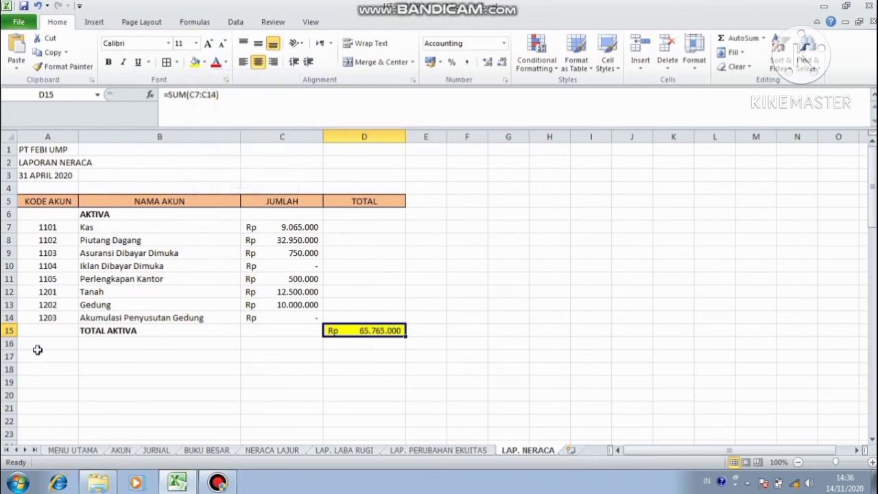
Enter the bold heading PASIVA in B17
click(98, 352)
text(L)
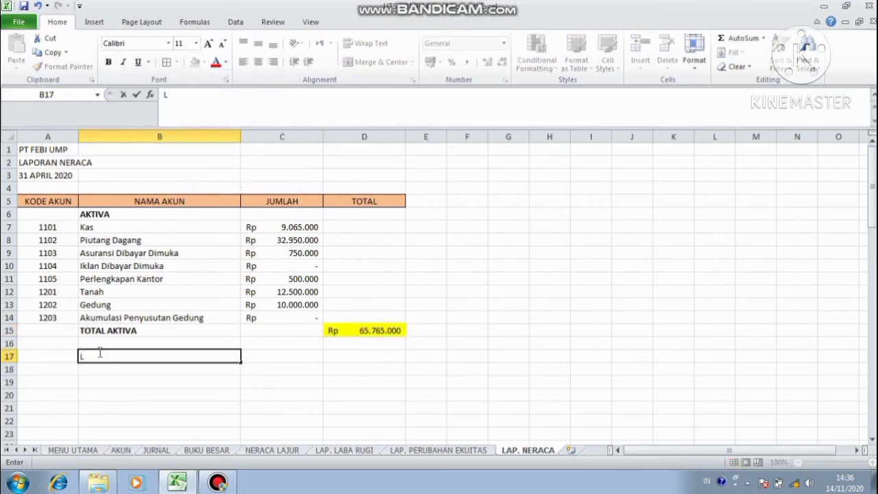
text(IA)
key(BackSpace)
key(BackSpace)
key(BackSpace)
key(BackSpace)
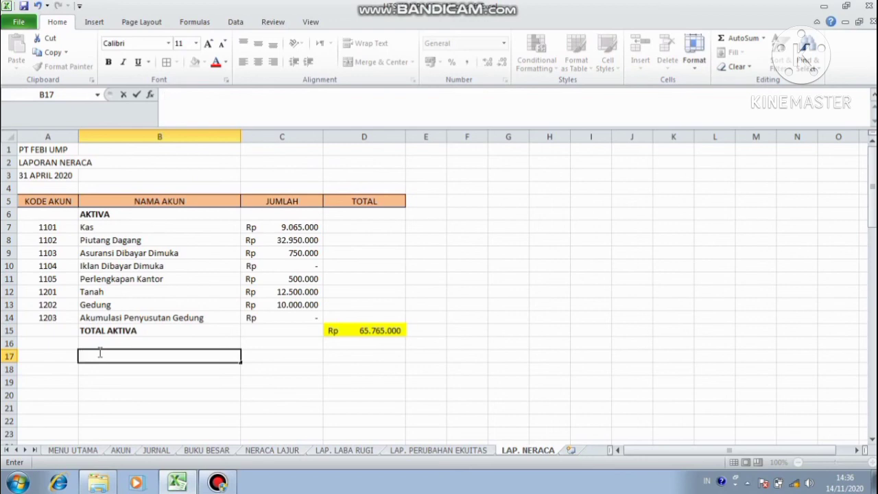
key(ctrl+b)
text(PASIB)
key(BackSpace)
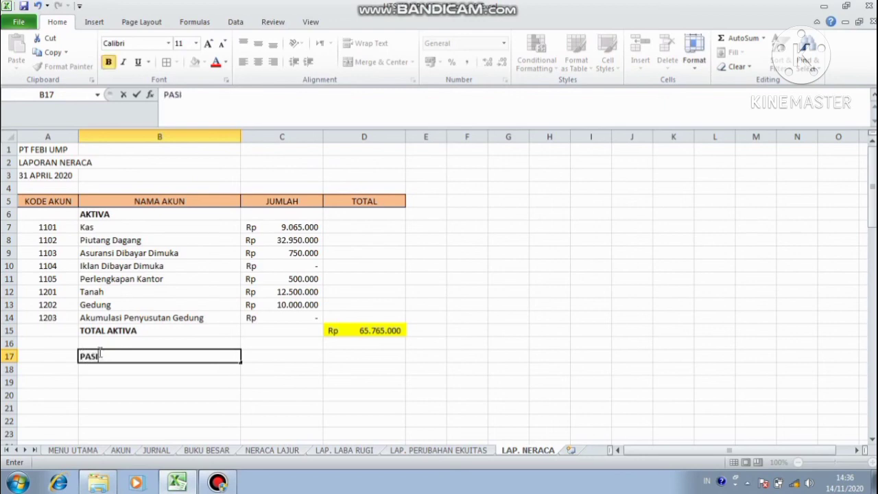
text(VA)
key(Return)
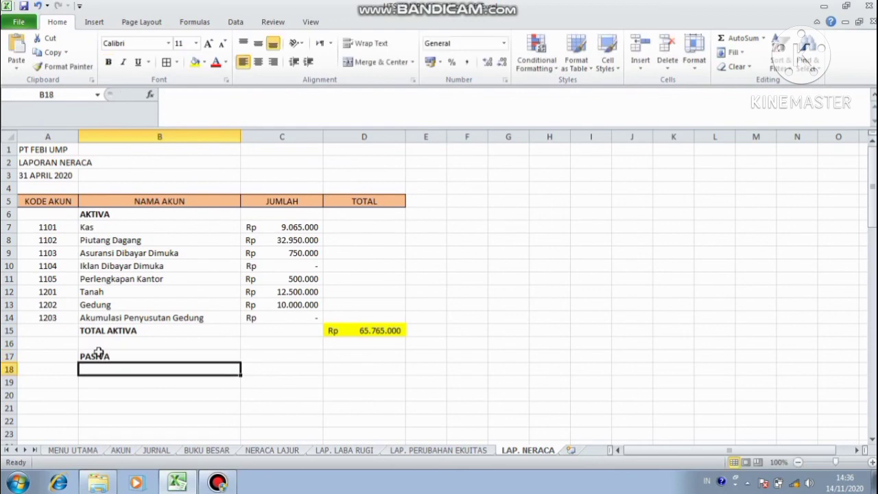
Link A18 to account code cell A15 on NERACA LAJUR and fill the formula down to A20
key(Left)
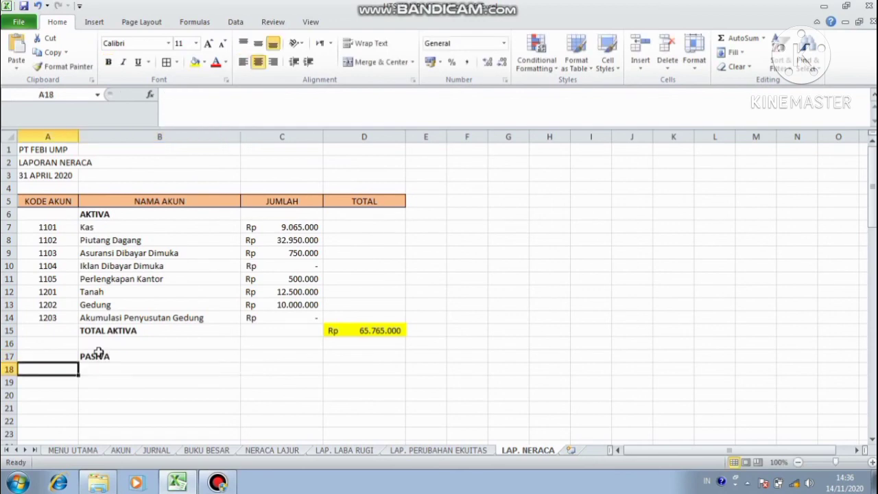
text(=)
click(288, 452)
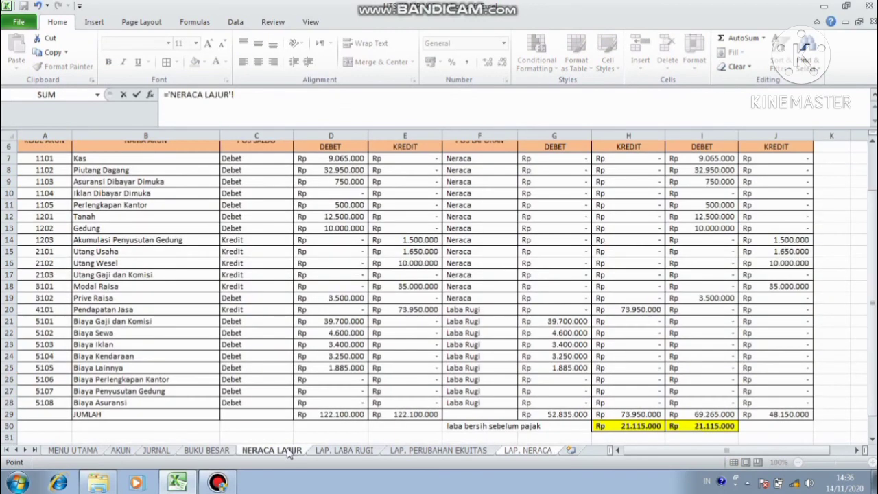
click(35, 251)
key(Return)
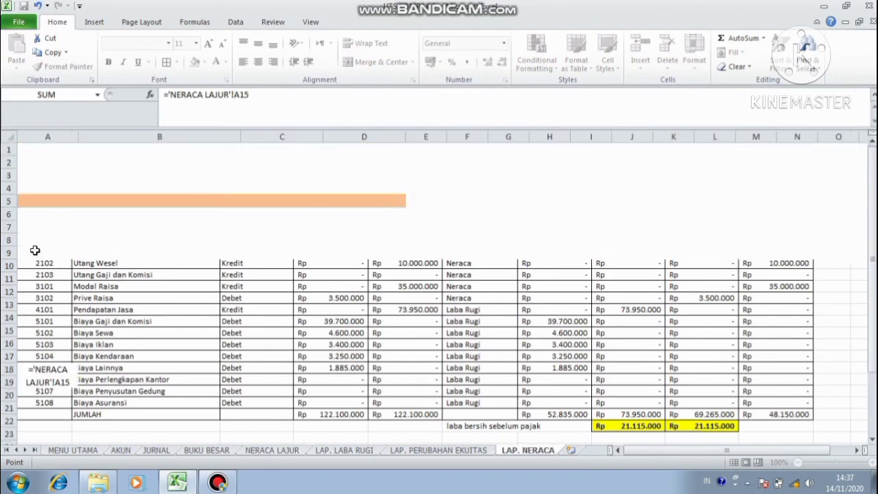
click(72, 369)
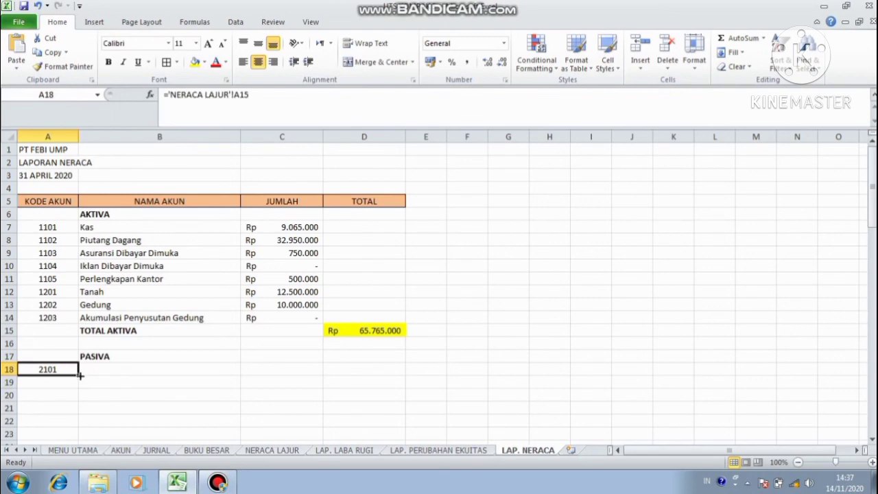
drag(78, 375, 75, 401)
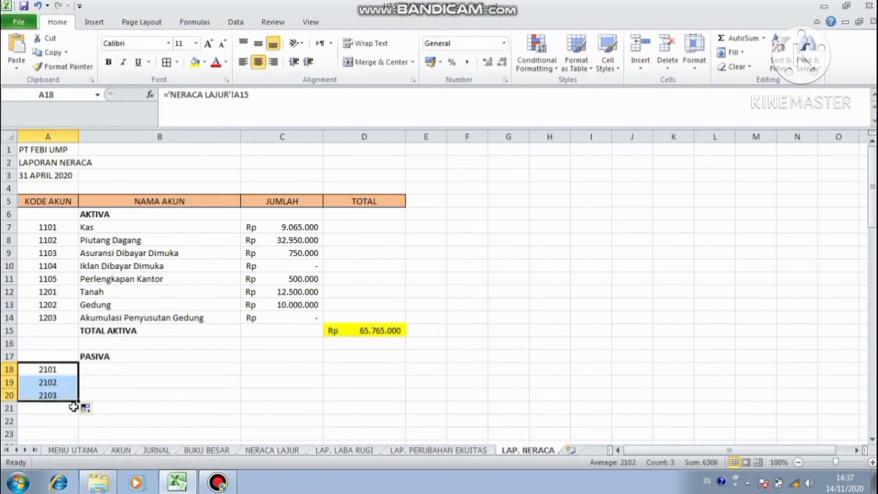
Look up the liability account names with =VLOOKUP(A18;DAFTAR_AKUN;2;FALSE) in B18 and fill the formula down to B20
click(96, 372)
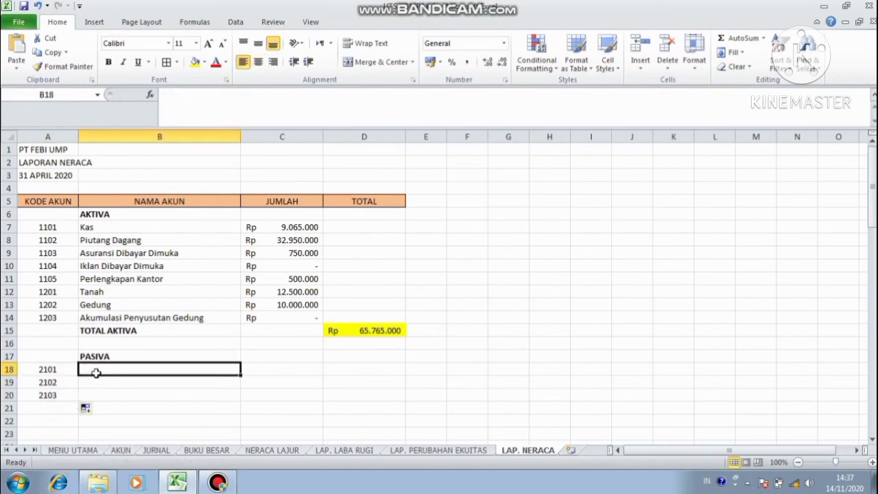
text(=VLO)
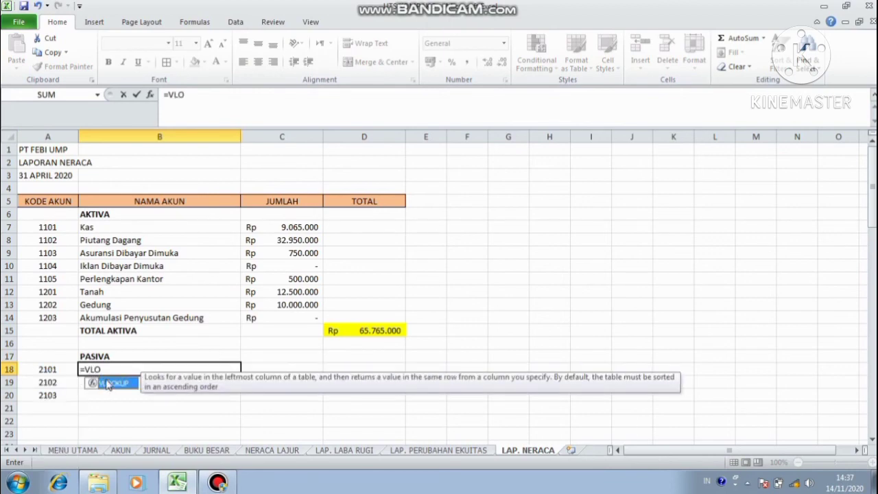
double_click(108, 383)
click(55, 370)
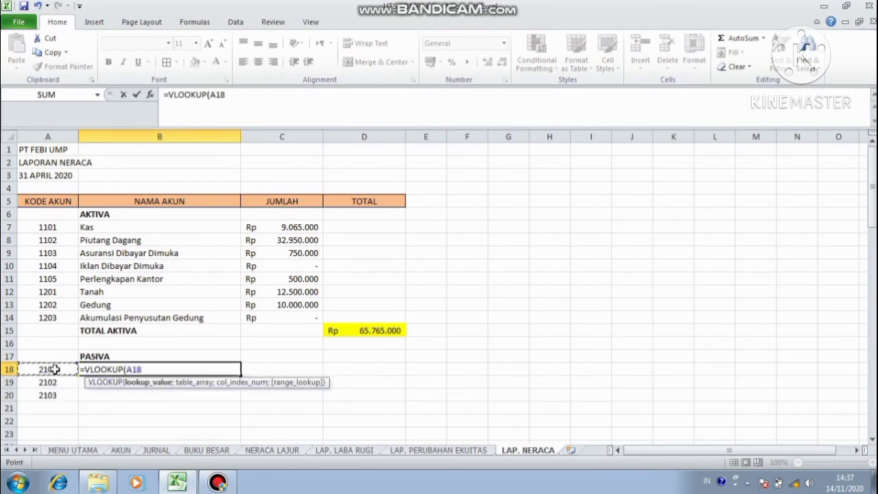
text(;D)
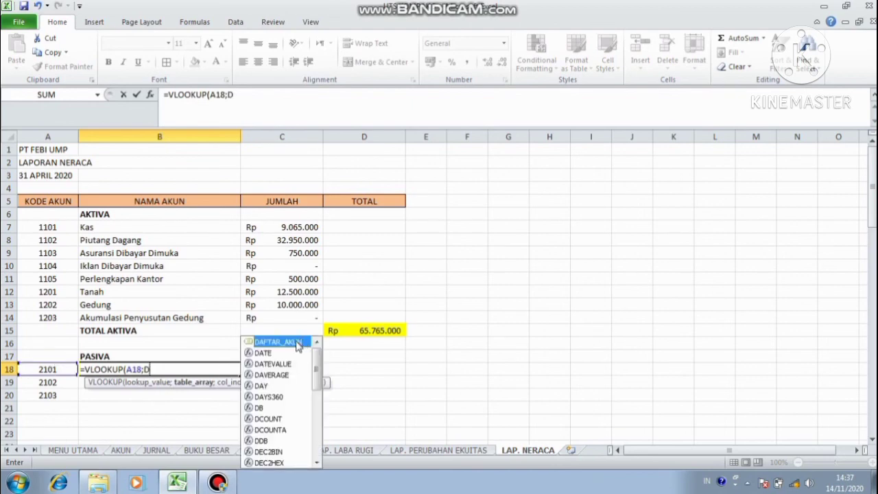
double_click(296, 342)
text(;2;)
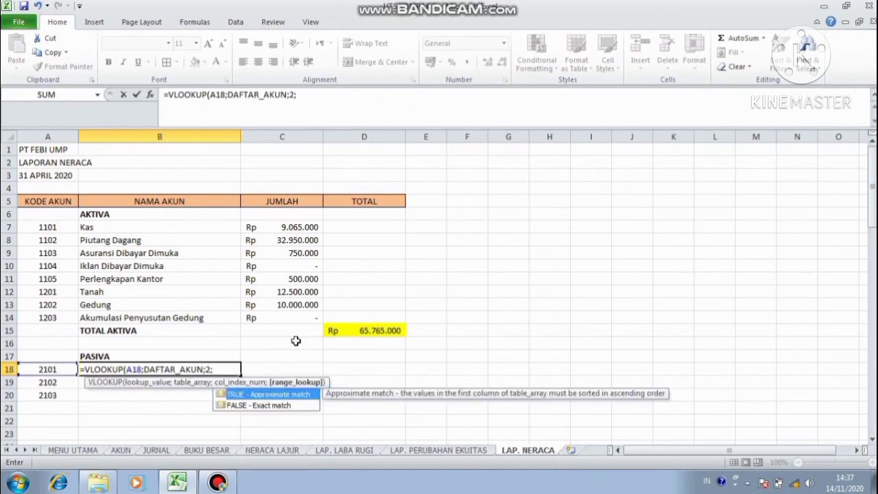
text(FALSE))
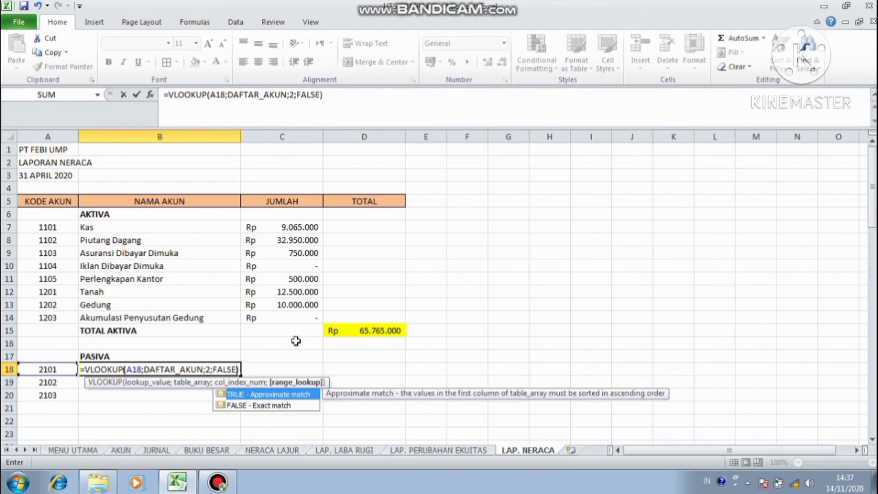
key(Return)
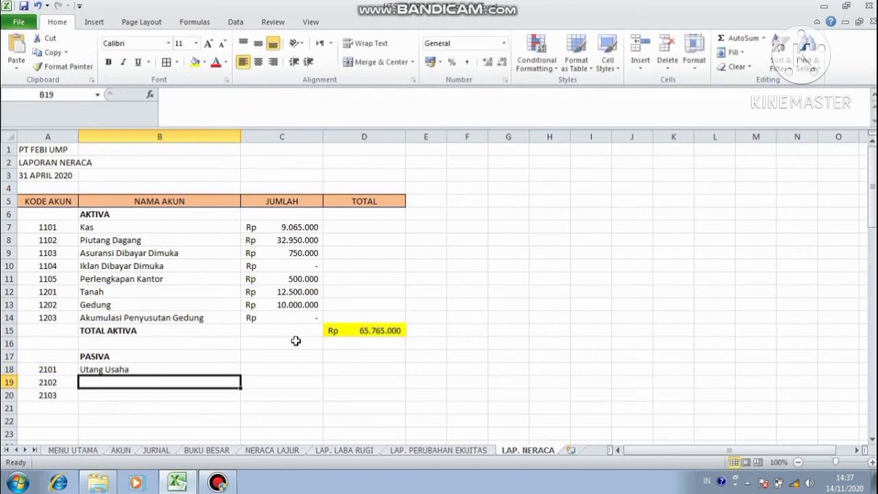
click(231, 369)
drag(241, 376, 237, 400)
Link C18 to the credit amount in J14 on NERACA LAJUR and fill the formula down to C20
click(273, 369)
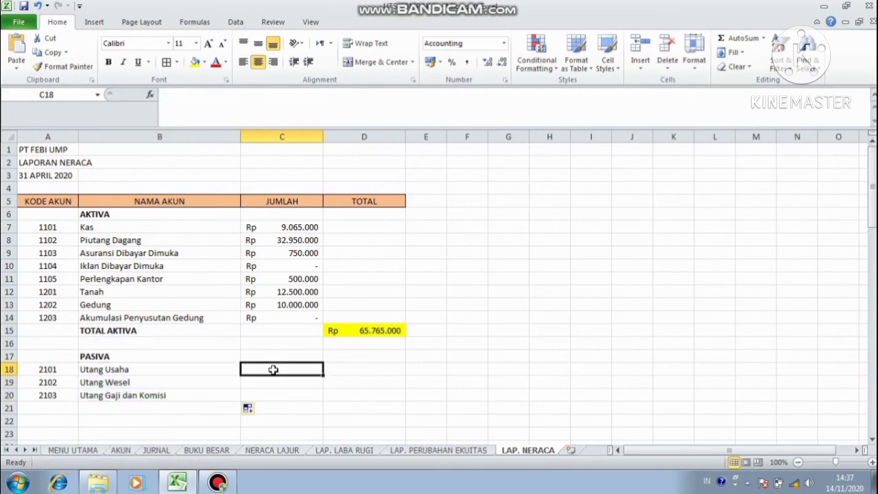
text(=)
click(284, 451)
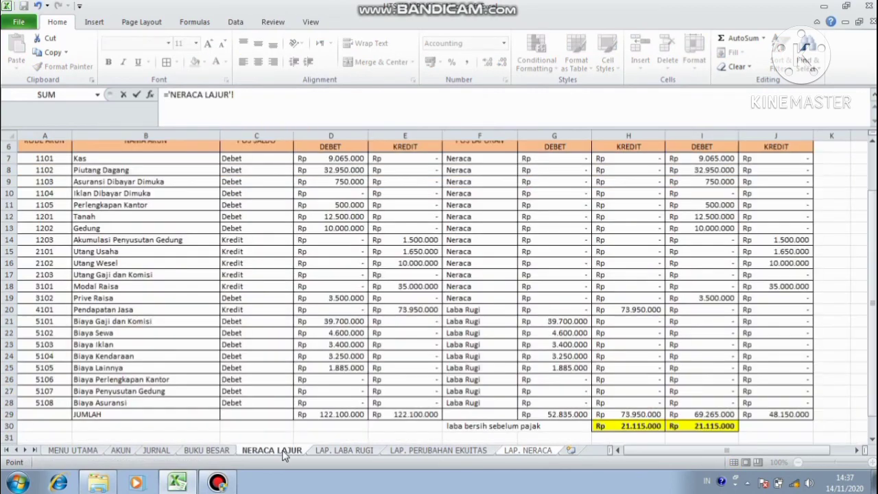
click(761, 240)
key(Return)
click(302, 368)
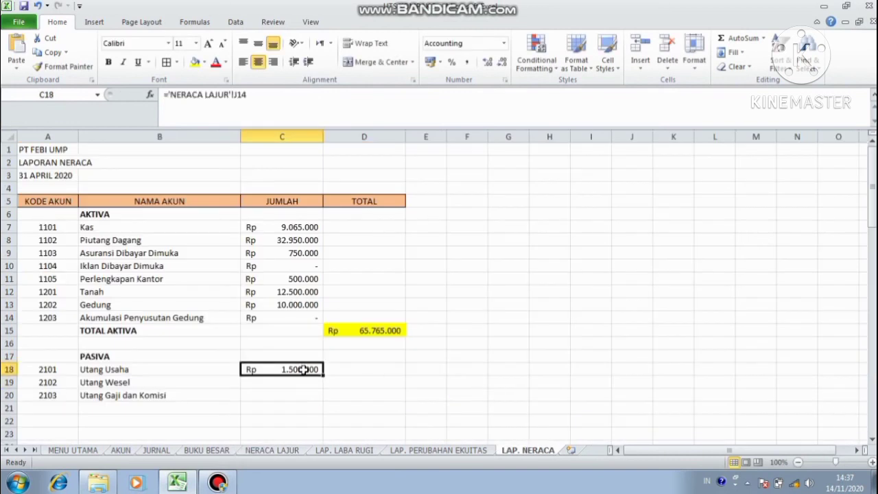
drag(323, 374, 319, 405)
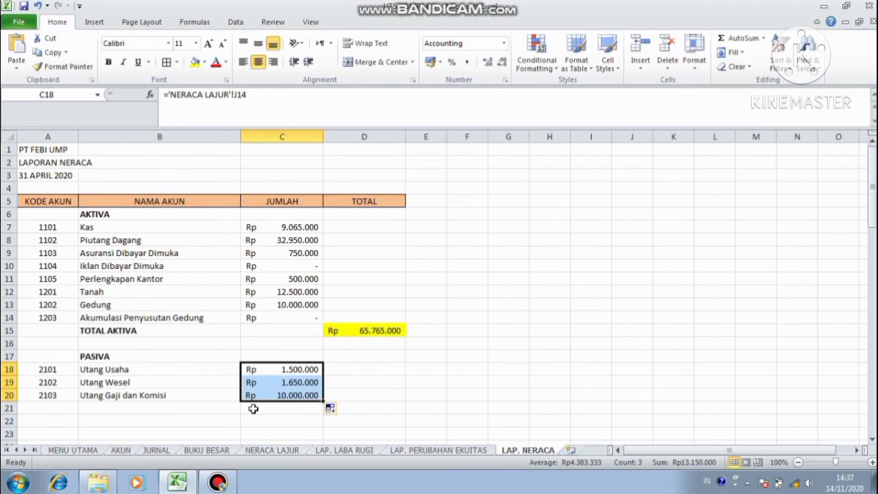
click(378, 408)
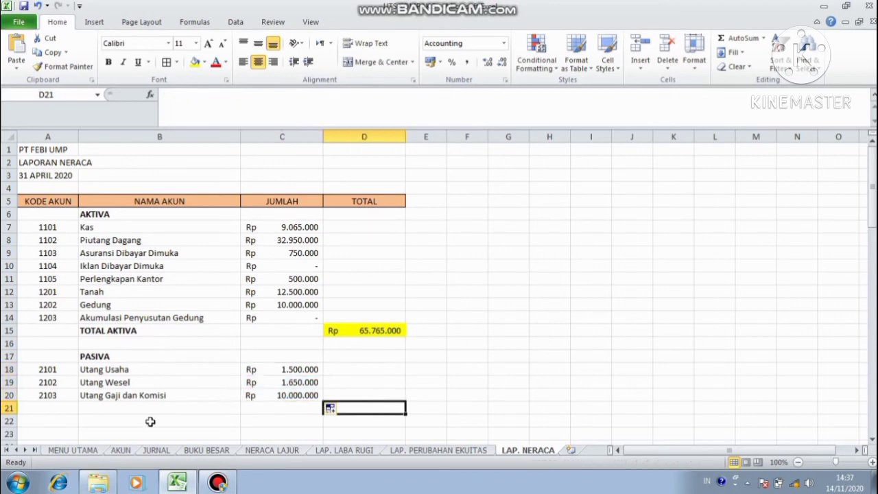
click(70, 420)
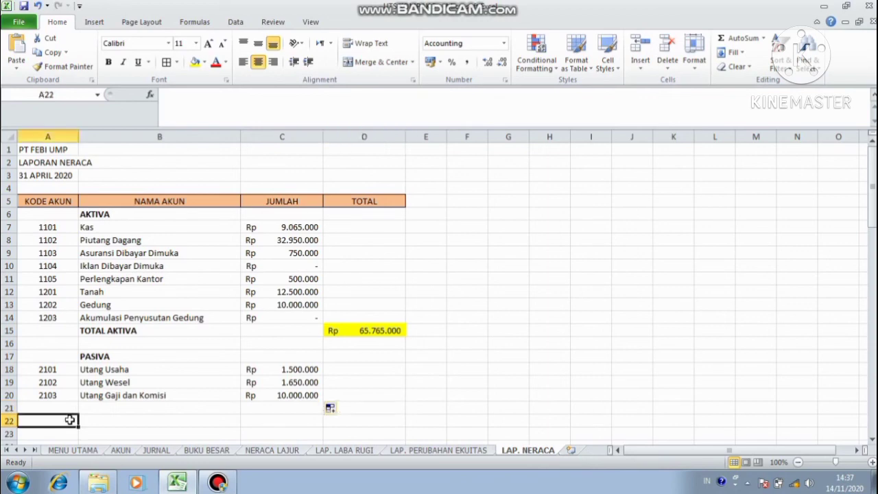
text(=)
click(252, 452)
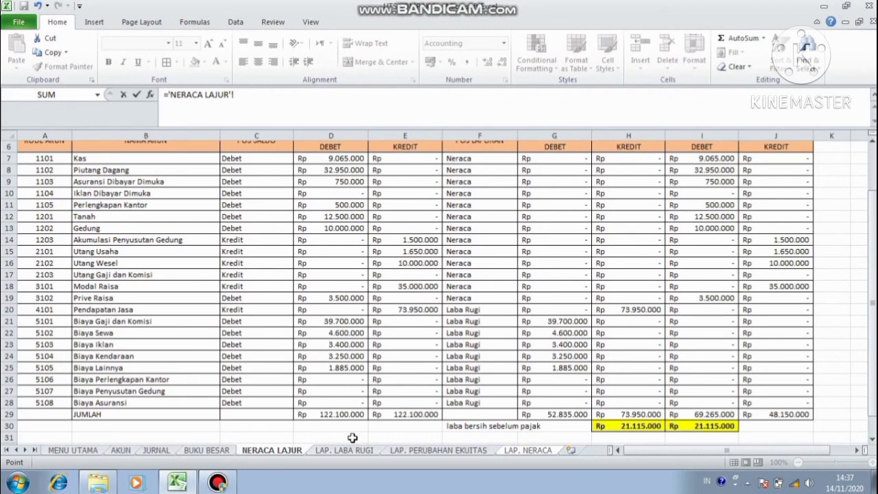
click(409, 451)
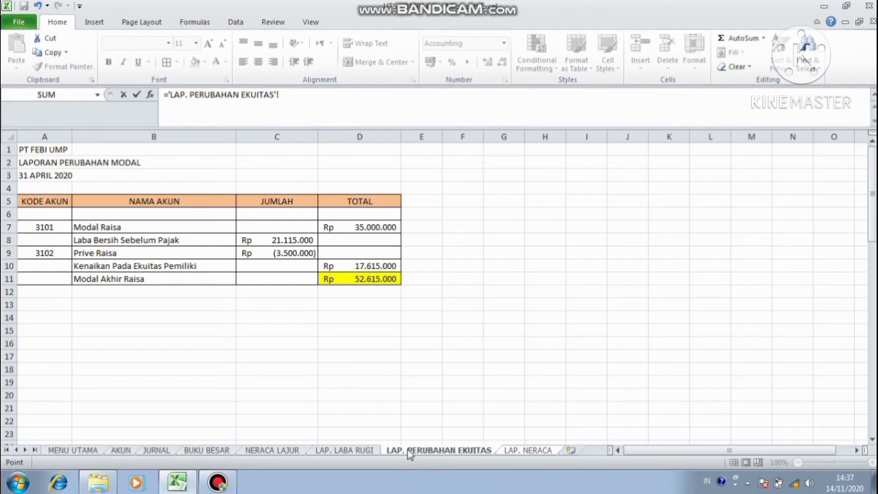
click(157, 280)
key(Return)
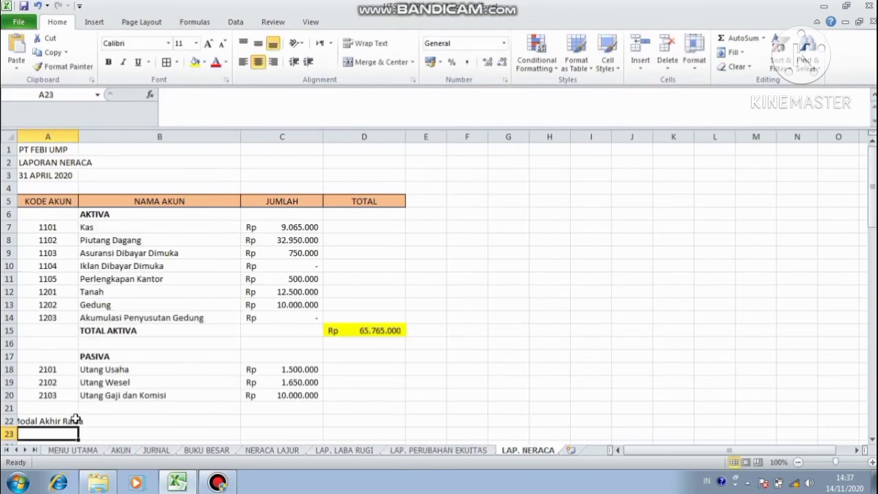
click(76, 420)
key(Delete)
Link B22 to the ending capital label in B11 on LAP. PERUBAHAN EKUITAS
click(84, 420)
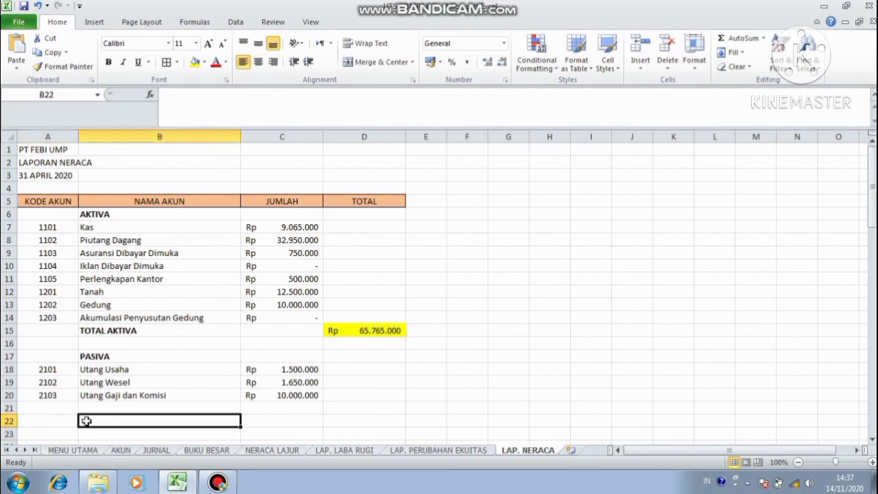
text(=)
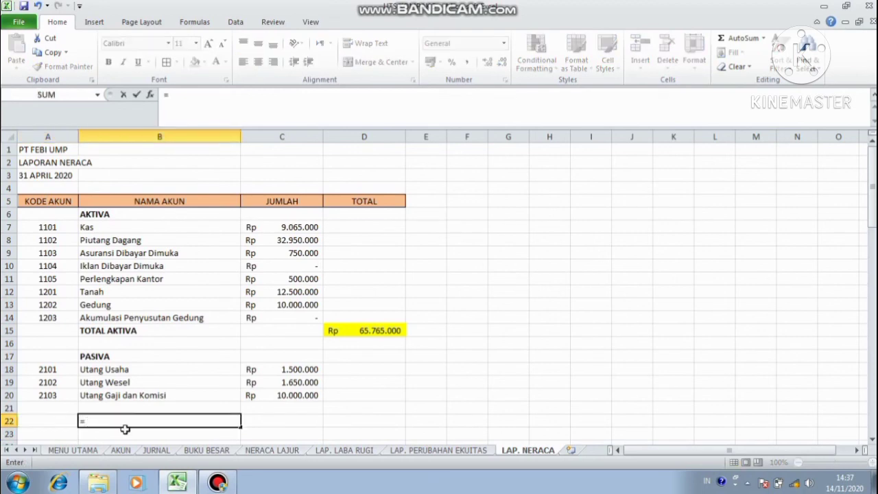
click(478, 453)
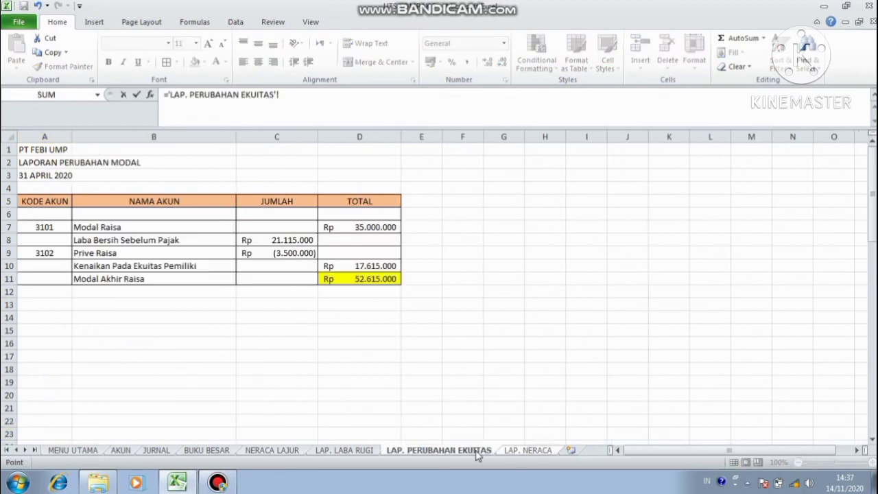
click(232, 279)
key(Return)
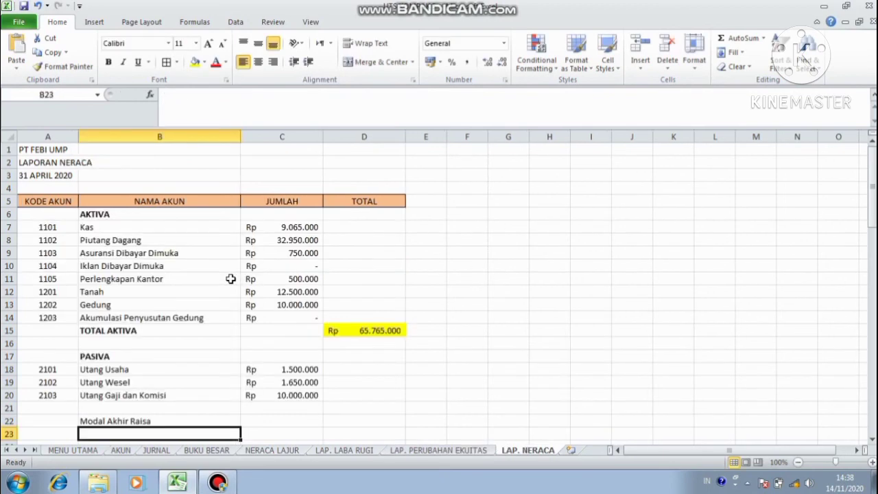
Link C22 to the ending capital amount in D11 on LAP. PERUBAHAN EKUITAS
click(266, 421)
text(='LAP. PERUBAHAN EKUITAS'!)
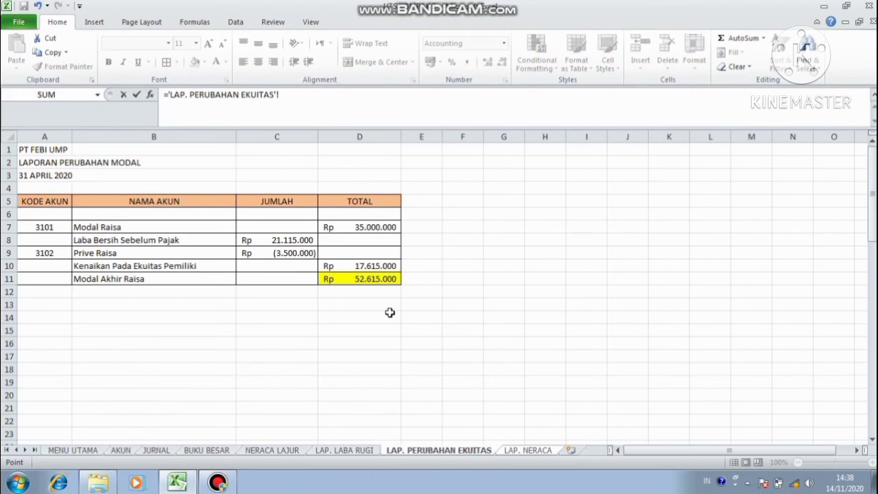
click(379, 281)
key(Return)
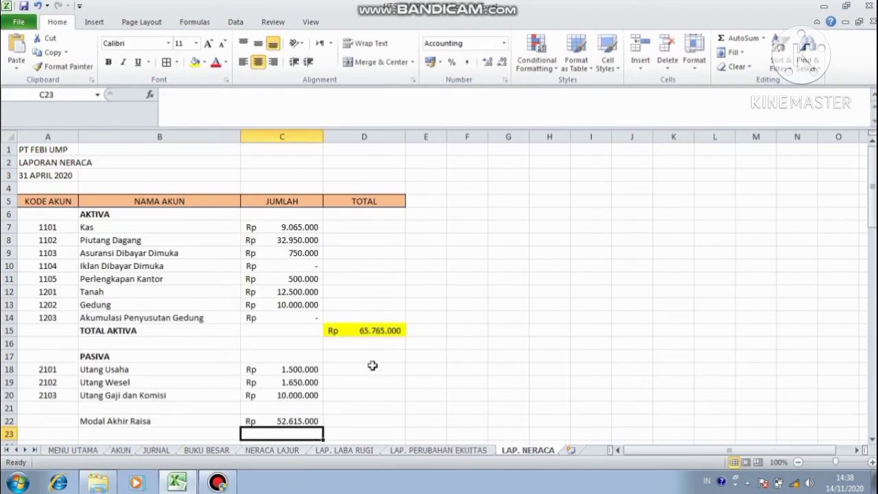
Calculate the total of the PASIVA section in D23 with =SUM(C18:C22)
click(349, 435)
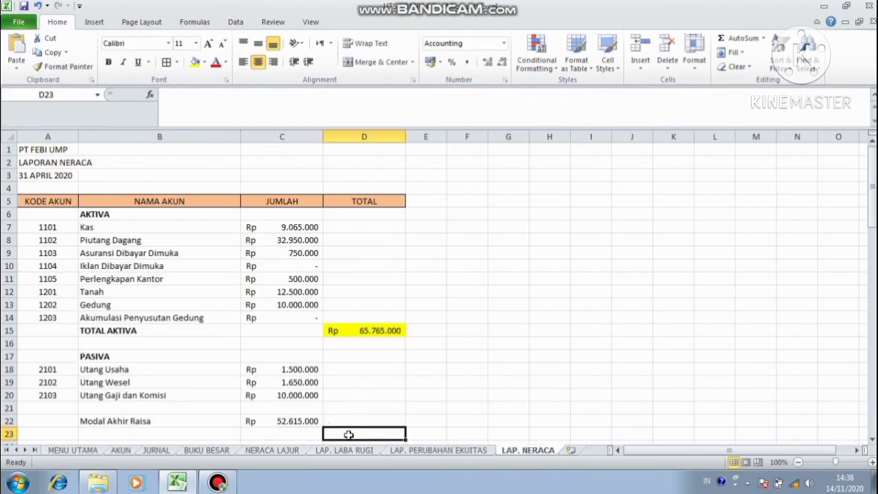
text(=)
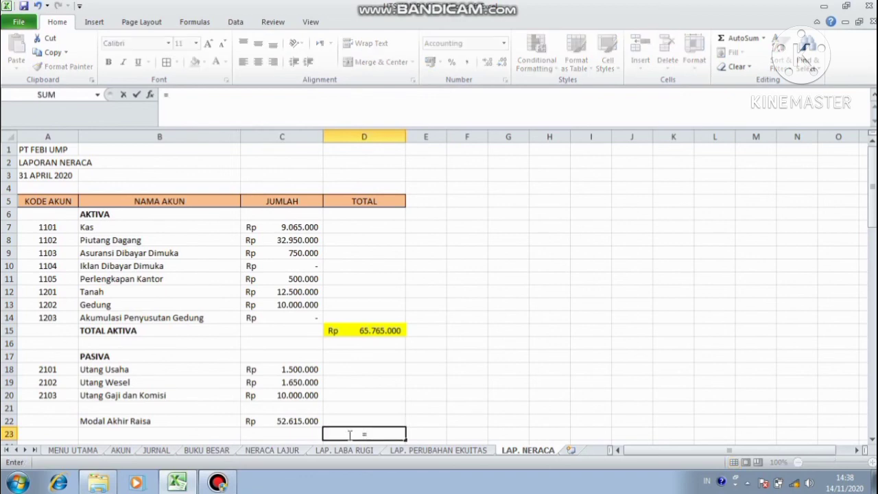
text(SU)
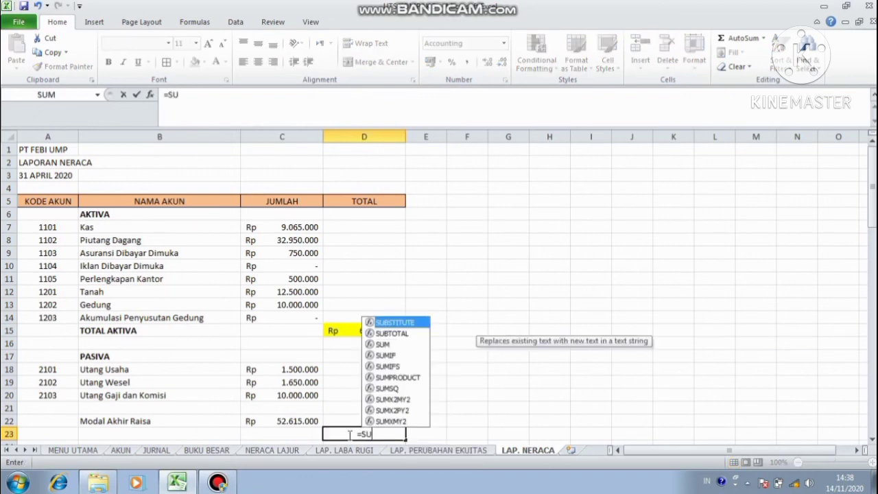
text(M()
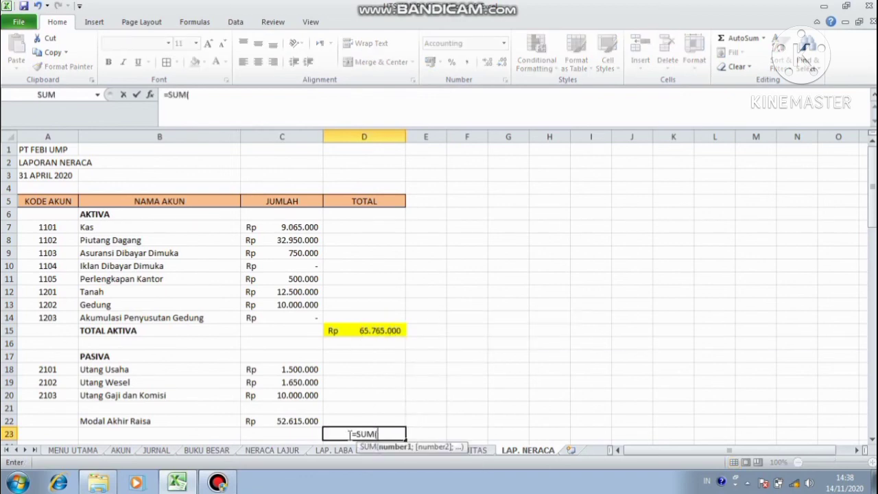
click(305, 367)
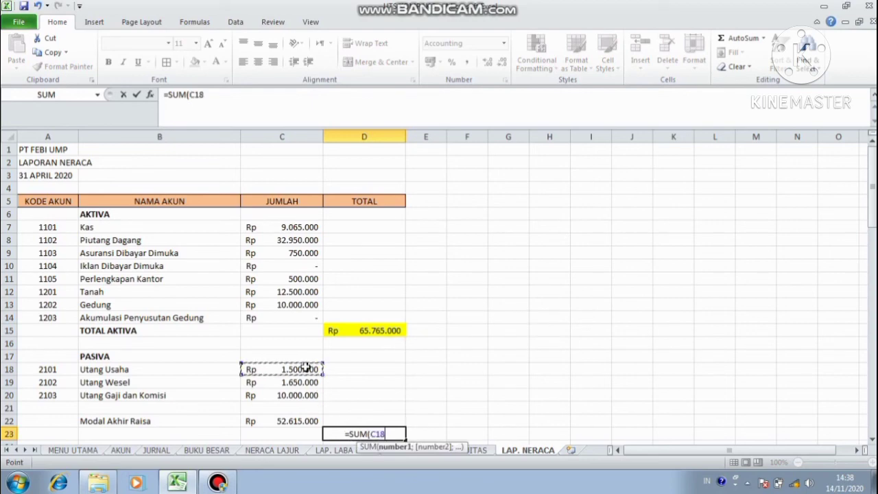
key(shift+Down)
key(shift+Down)
key(shift+Down)
key(shift+Down)
key(Return)
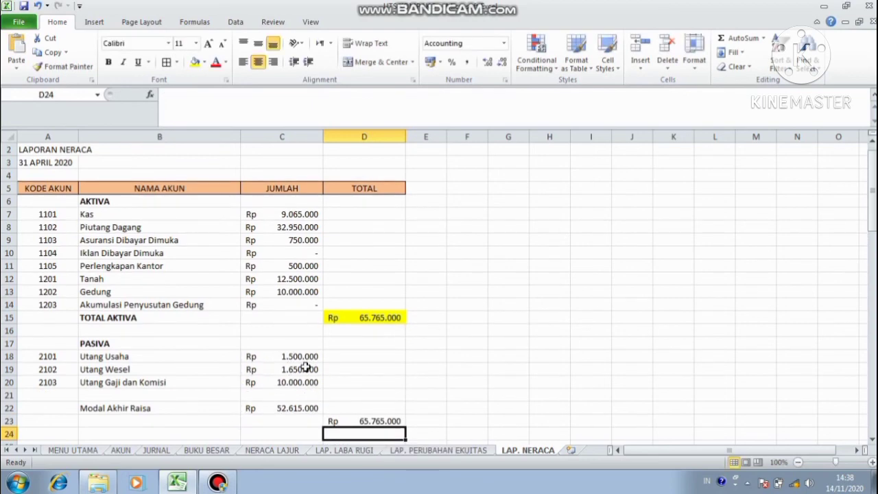
Enter the bold label TOTAL PASIVA in B23
click(170, 420)
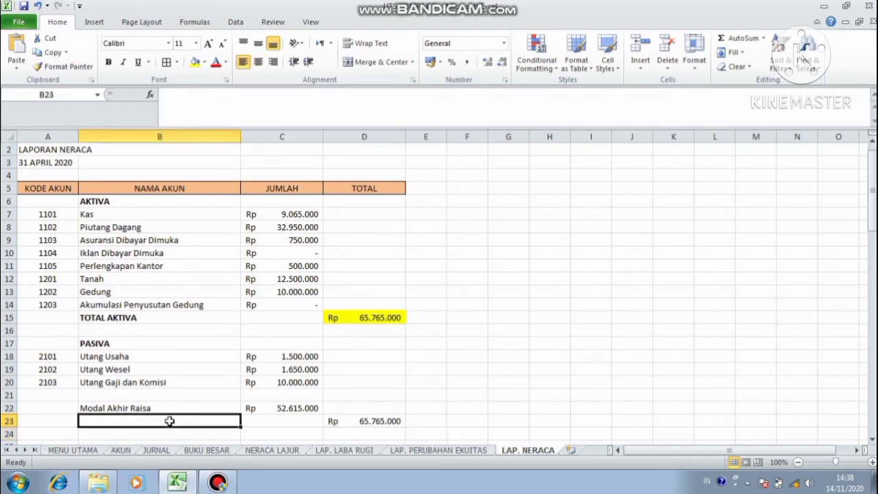
key(ctrl+b)
text(TO)
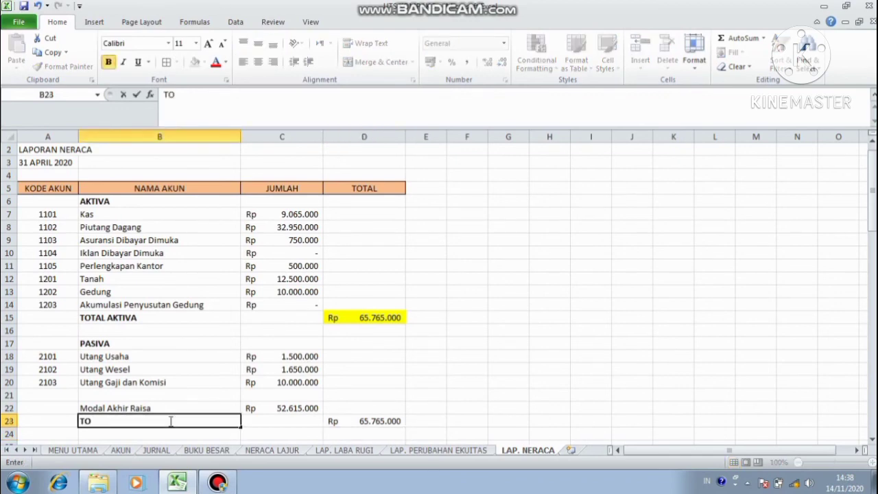
text(TAL PASIVA)
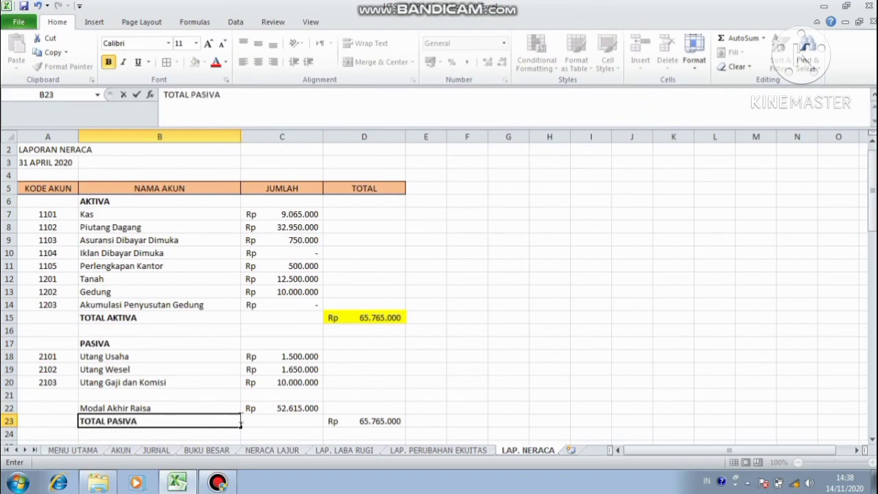
Apply all borders to the report range A6:D23 and fill the TOTAL PASIVA amount in D23 with yellow
drag(53, 203, 396, 423)
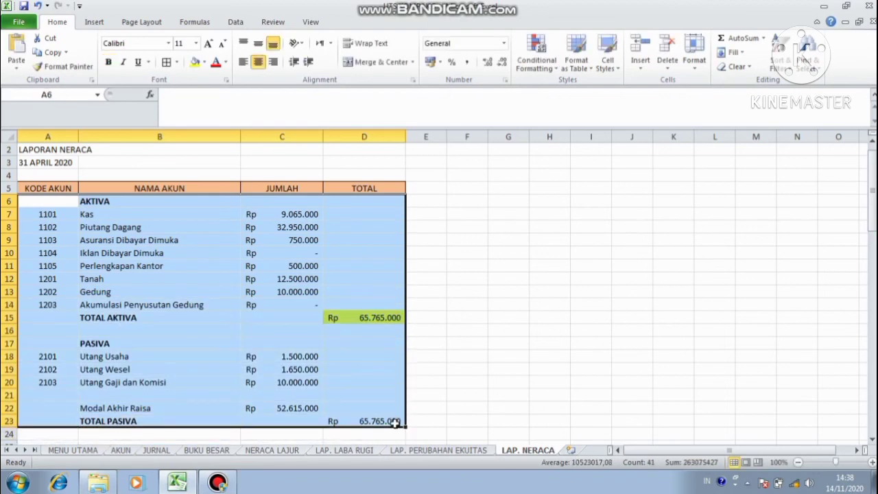
click(166, 62)
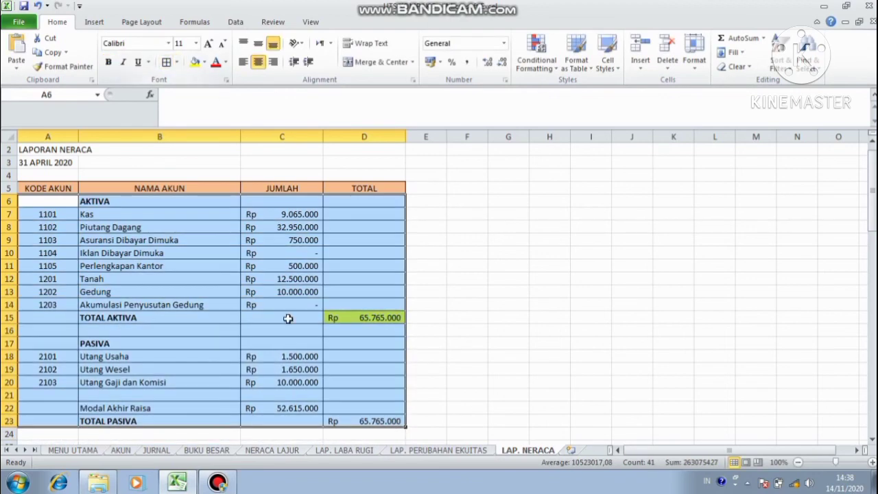
click(387, 420)
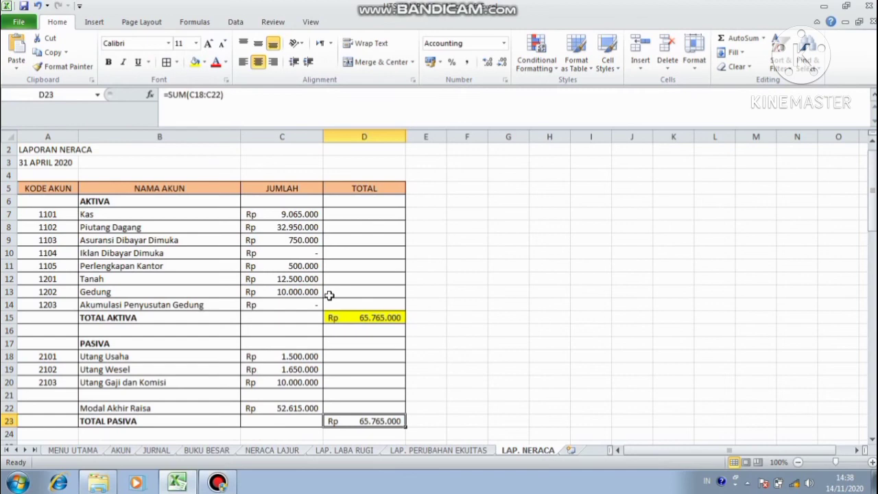
click(195, 61)
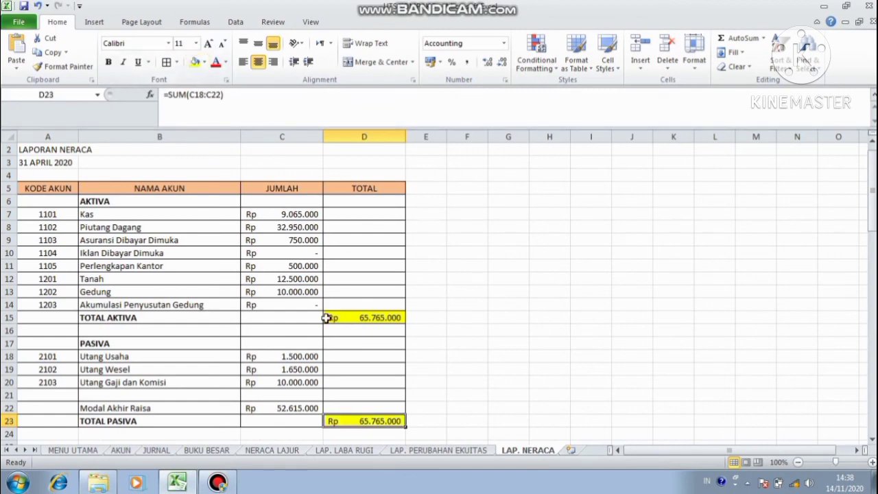